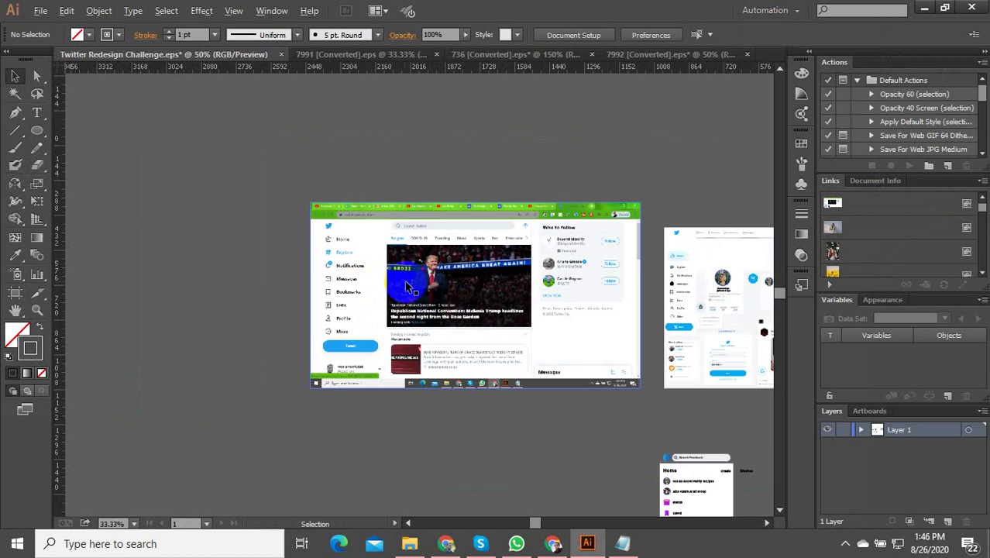
# Switch to Chrome, capture the Twitter Explore page, and paste the screenshot into the Illustrator document above the existing one
pyautogui.scroll(5, 387, 283)
pyautogui.scroll(-2, 389, 283)
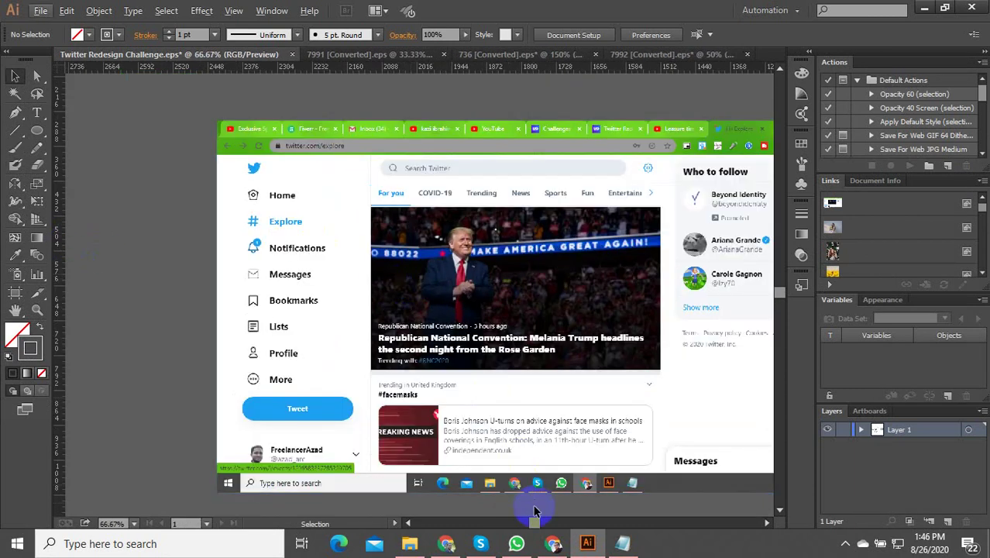
pyautogui.click(553, 543)
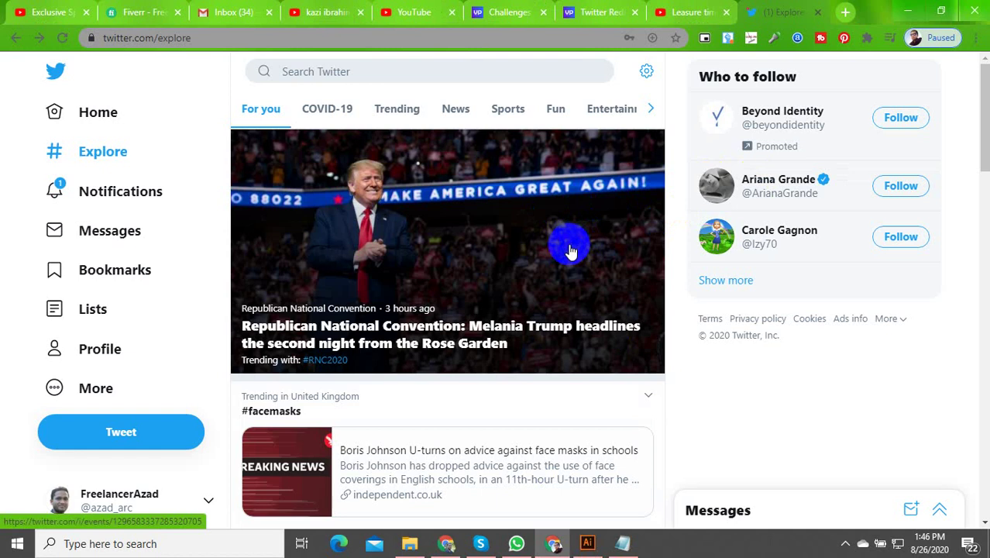
pyautogui.press('Print')
pyautogui.click(587, 543)
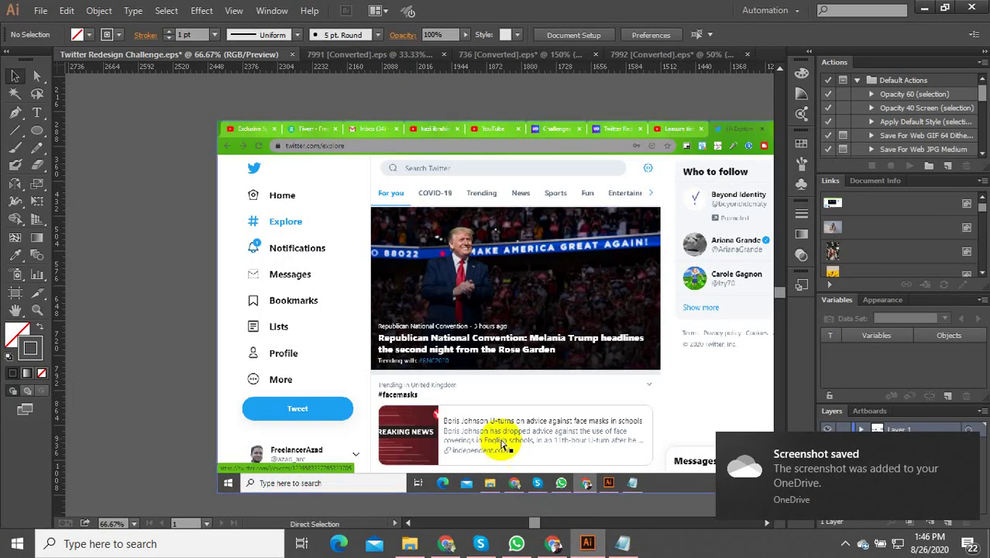
pyautogui.hotkey('ctrl', 'v')
pyautogui.scroll(-4, 532, 323)
pyautogui.moveTo(510, 320); pyautogui.dragTo(488, 199)
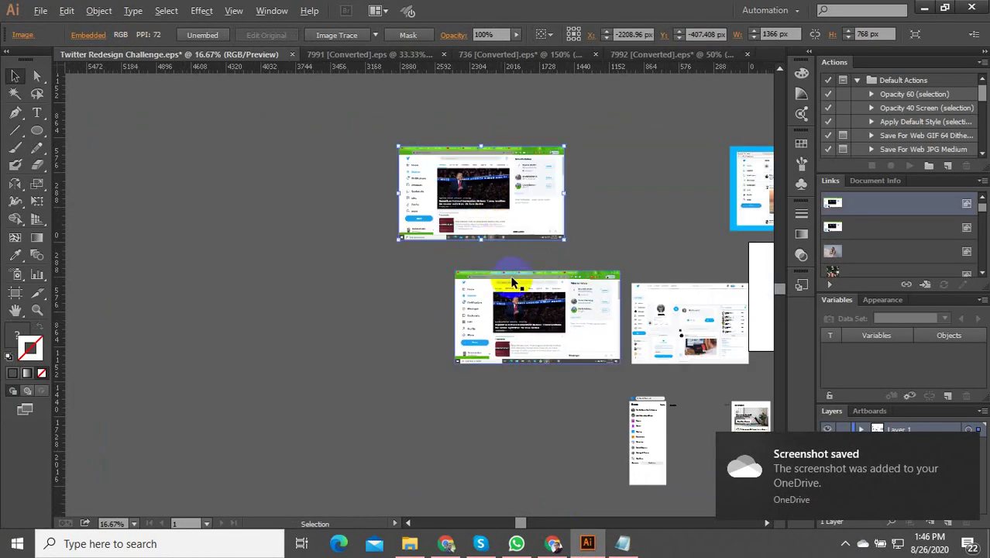
# Examine the traced outlines of the bell, bookmark, list and profile icons in the Twitter sidebar screenshot
pyautogui.scroll(3, 503, 349)
pyautogui.scroll(4, 364, 207)
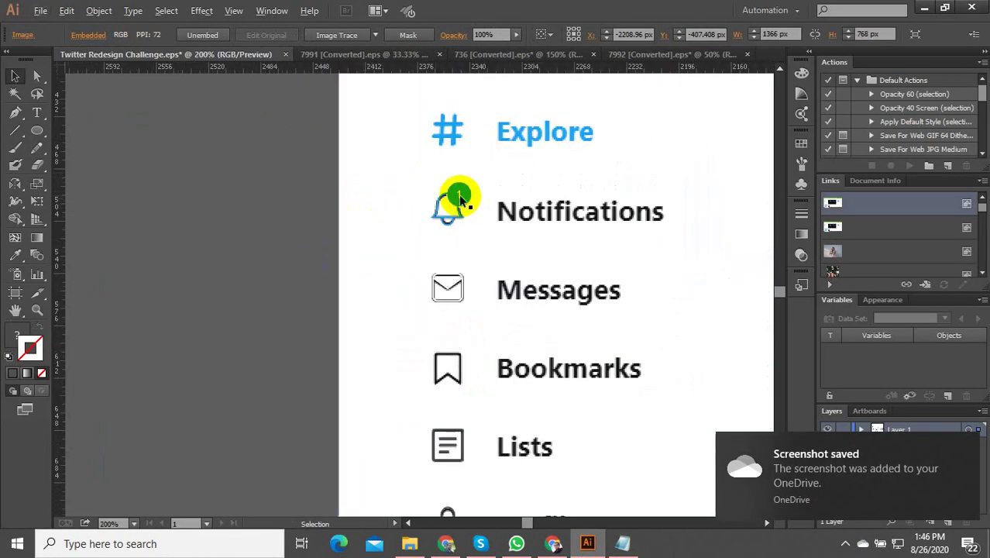
pyautogui.scroll(2, 461, 200)
pyautogui.scroll(-2, 453, 331)
pyautogui.scroll(4, 446, 394)
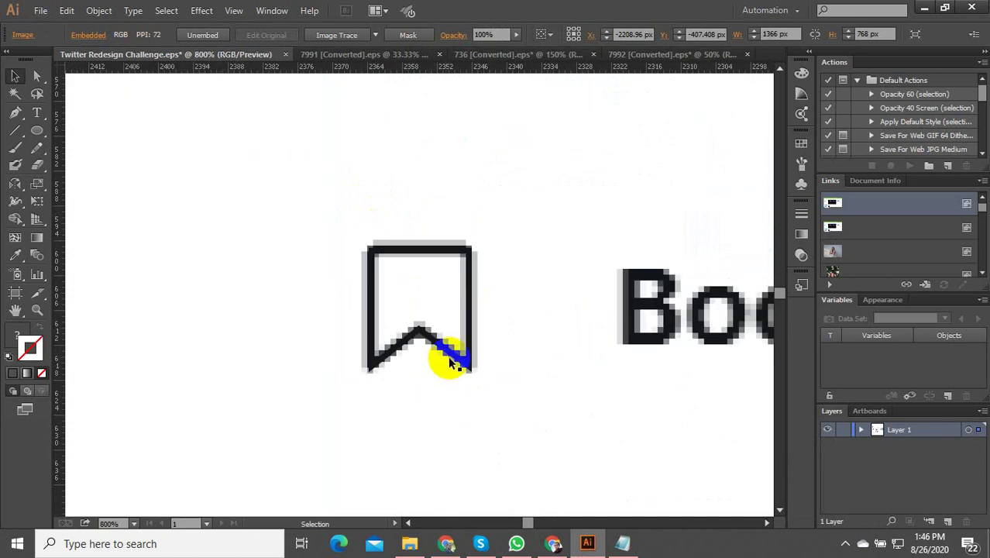
pyautogui.click(450, 352)
pyautogui.scroll(-3, 445, 237)
pyautogui.scroll(4, 435, 381)
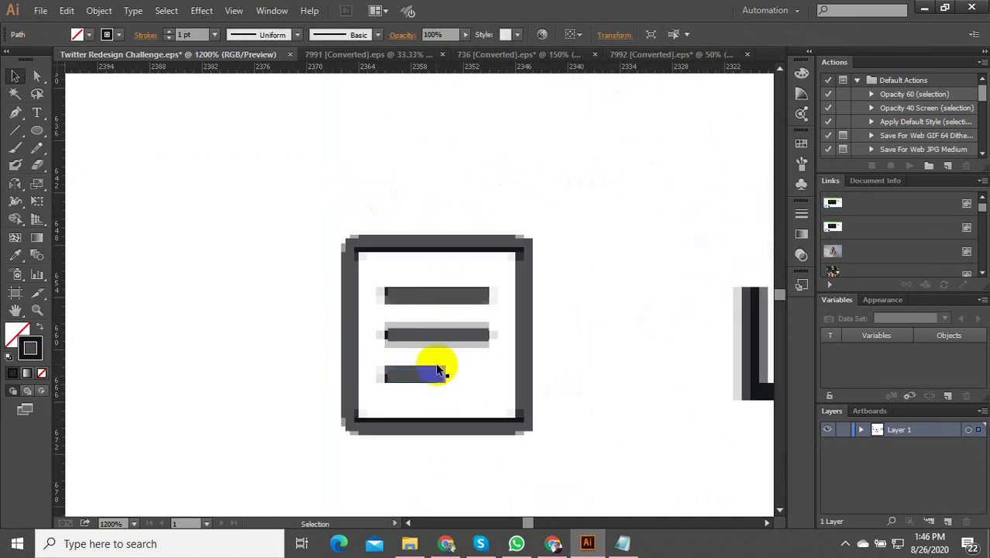
pyautogui.scroll(-3, 424, 377)
pyautogui.scroll(4, 441, 391)
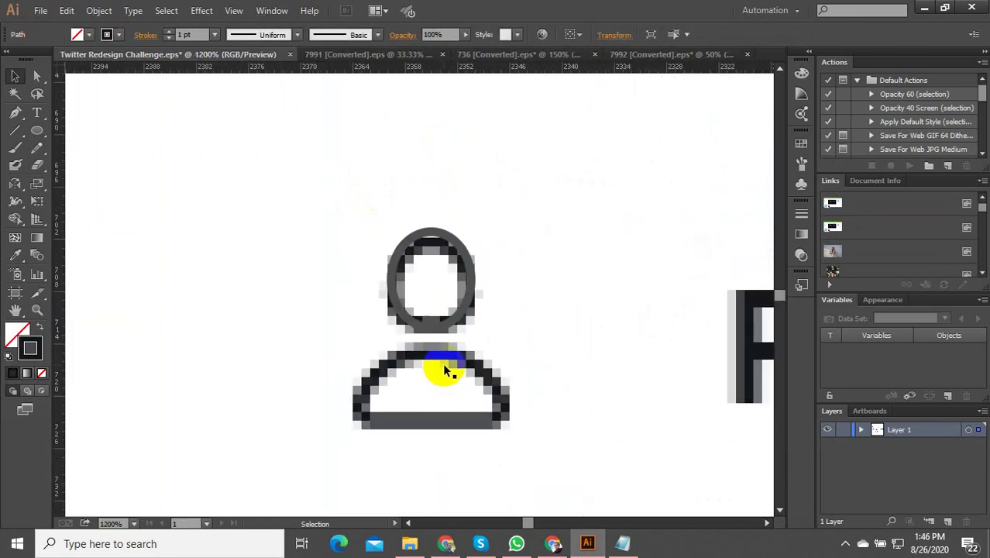
# Delete the duplicate Twitter screenshot that covers the traced sidebar icons
pyautogui.click(15, 112)
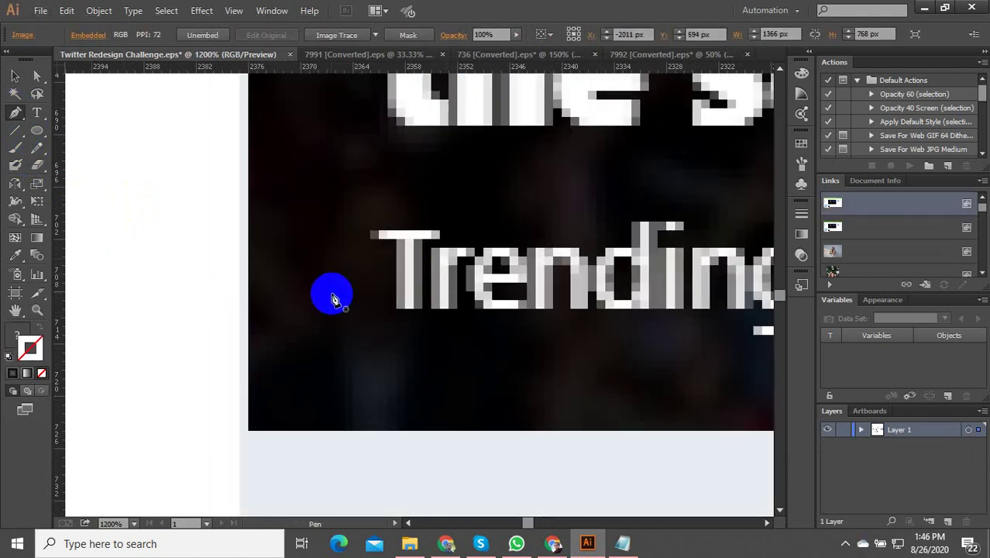
pyautogui.scroll(-3, 404, 301)
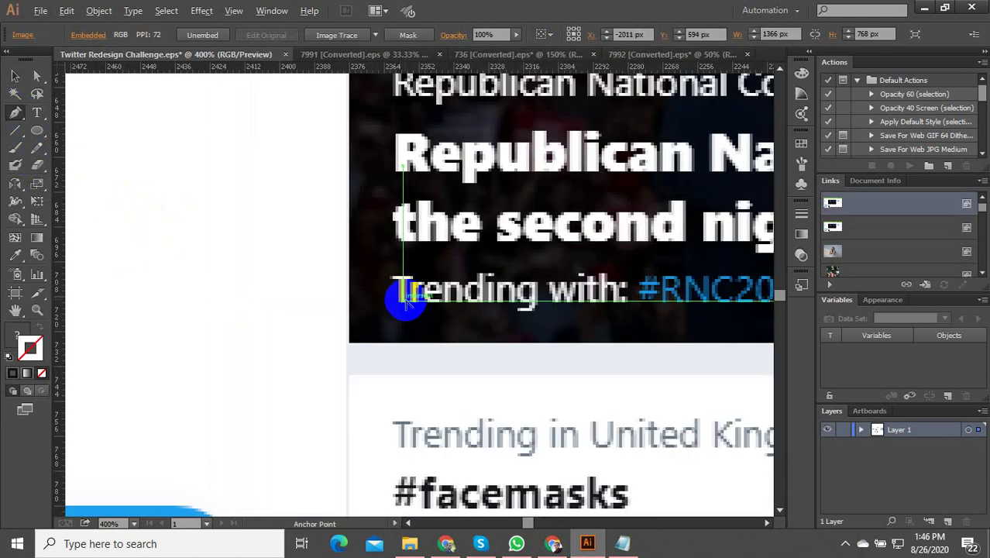
pyautogui.click(14, 75)
pyautogui.hotkey('ctrl', '1')
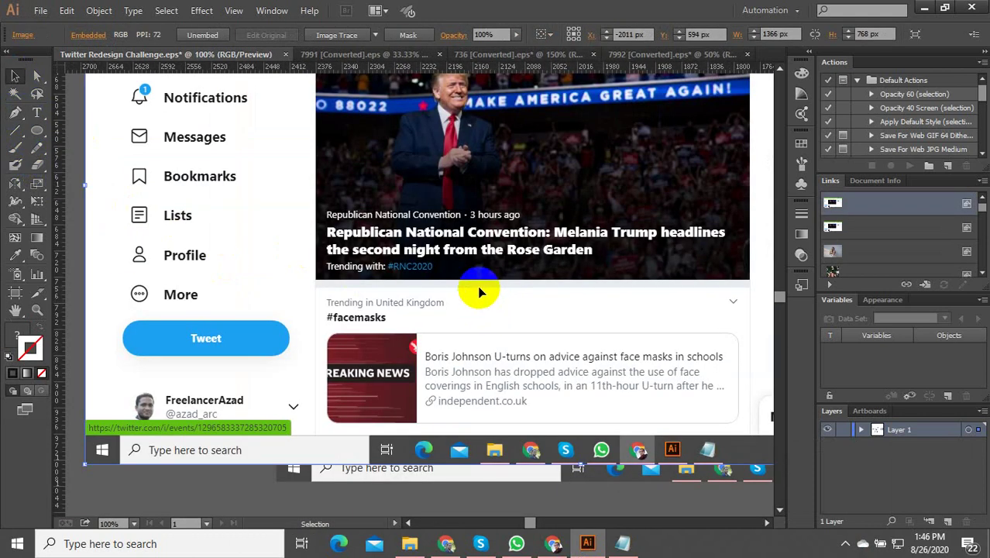
pyautogui.press('Delete')
# Delete the existing ellipse outline over the head of the profile icon
pyautogui.scroll(7, 331, 272)
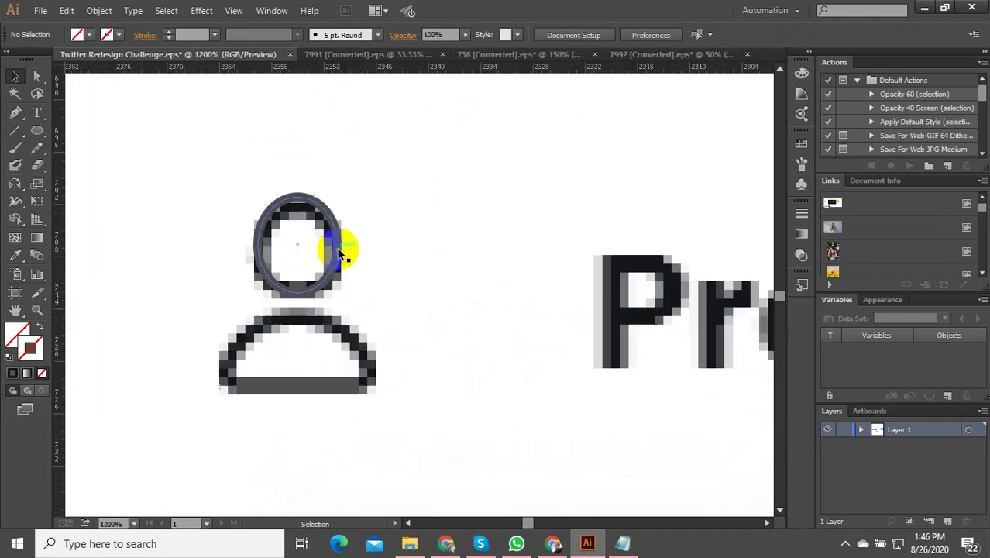
pyautogui.click(338, 251)
pyautogui.click(132, 254)
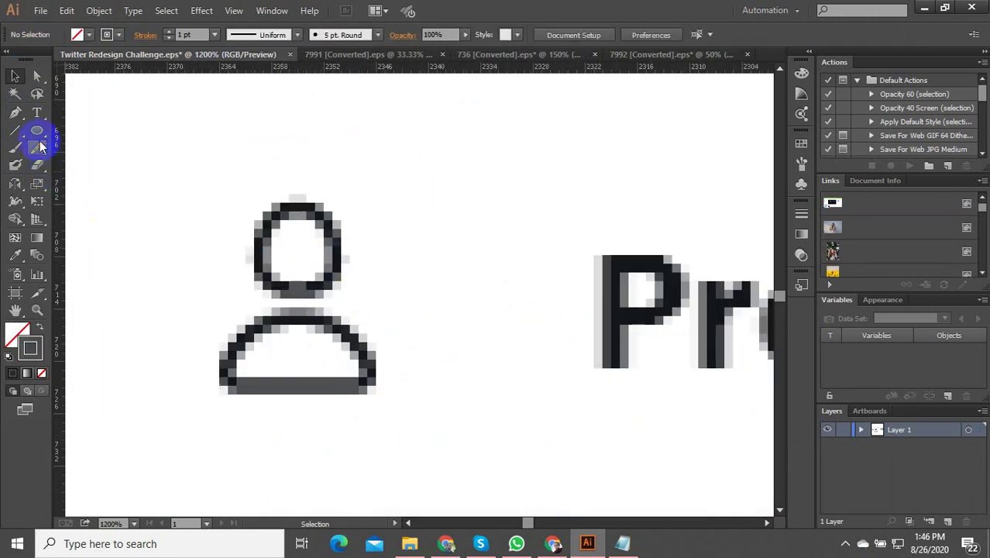
# Draw a new ellipse over the profile icon's head and shift it slightly left to align with the pixels
pyautogui.moveTo(40, 137); pyautogui.dragTo(82, 161)
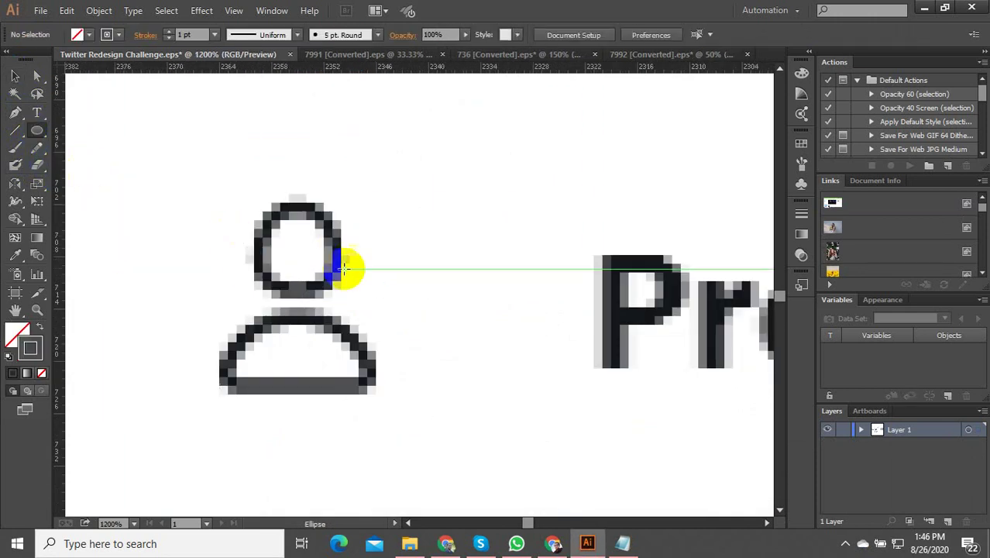
pyautogui.moveTo(265, 206); pyautogui.dragTo(338, 295)
pyautogui.hotkey('ctrl', '+')
pyautogui.hotkey('ctrl', '+')
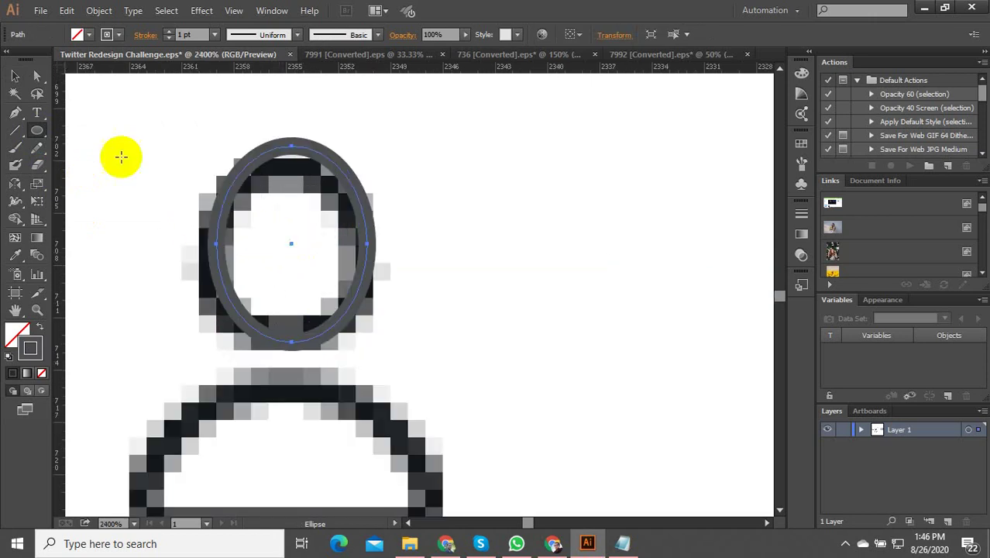
pyautogui.click(15, 75)
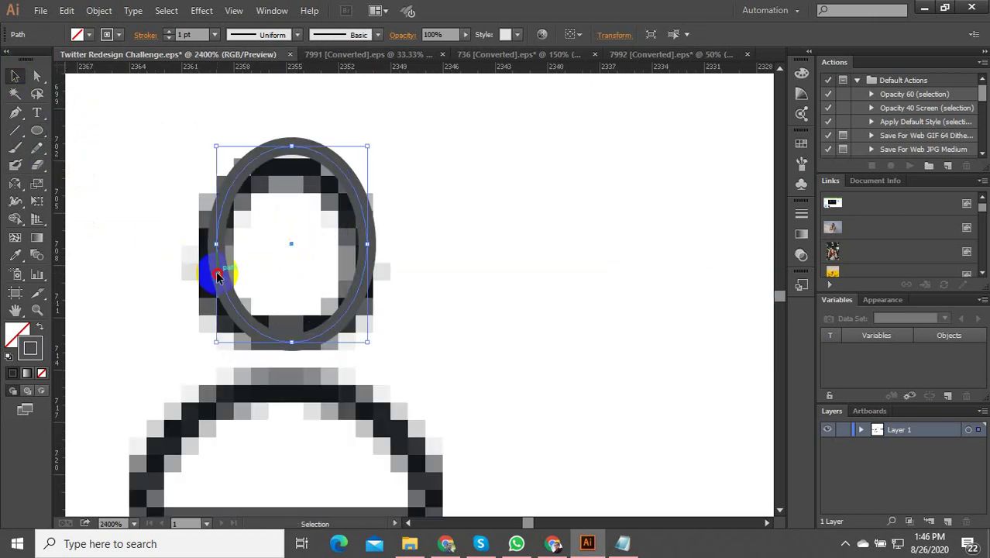
pyautogui.moveTo(218, 272); pyautogui.dragTo(210, 274)
pyautogui.scroll(-4, 332, 270)
pyautogui.scroll(3, 335, 314)
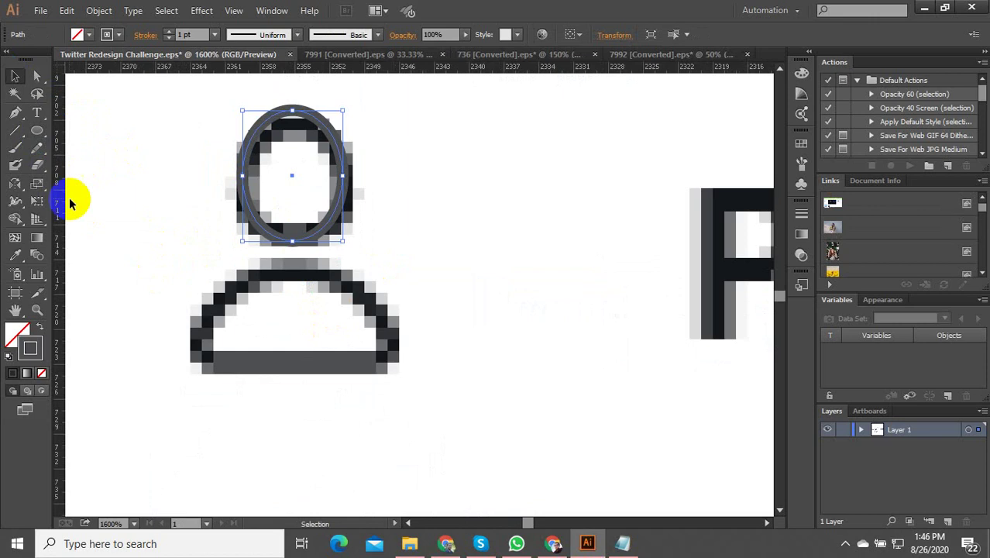
# Trace the left half of the profile icon's shoulders with the Pen tool, from the top centre to the bottom edge
pyautogui.click(16, 129)
pyautogui.click(292, 269)
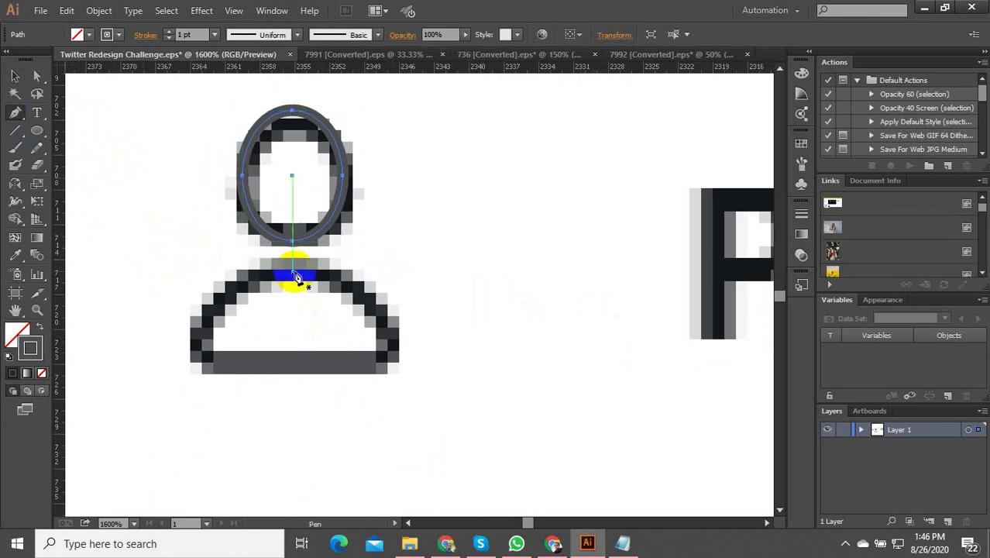
pyautogui.moveTo(292, 273); pyautogui.dragTo(177, 419)
pyautogui.click(199, 346)
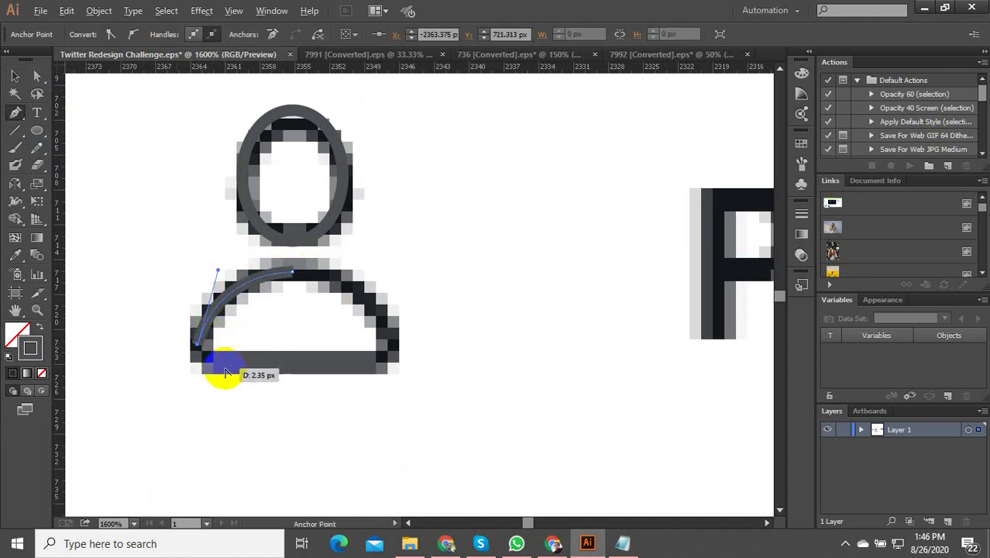
pyautogui.scroll(2, 236, 373)
pyautogui.moveTo(245, 362); pyautogui.dragTo(348, 356)
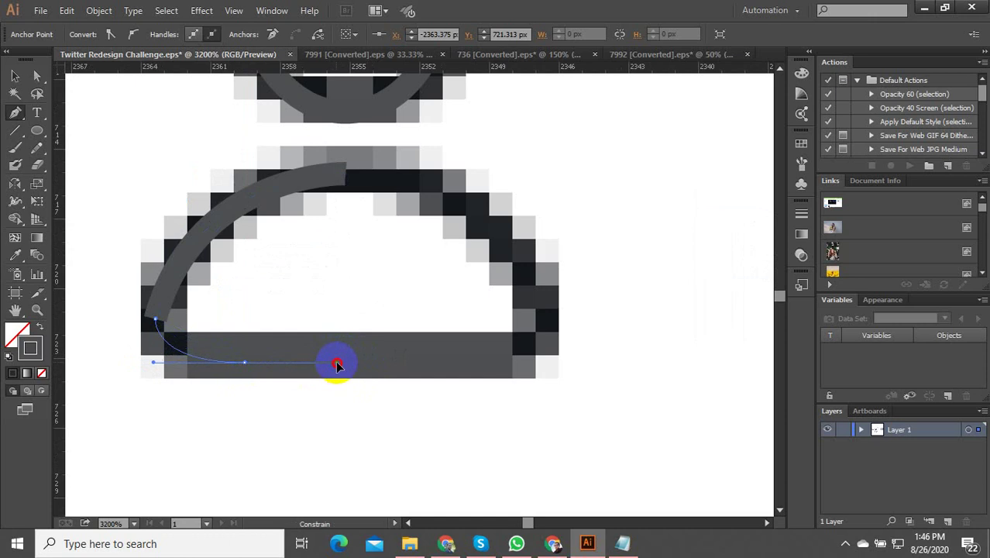
pyautogui.moveTo(337, 365); pyautogui.dragTo(250, 369)
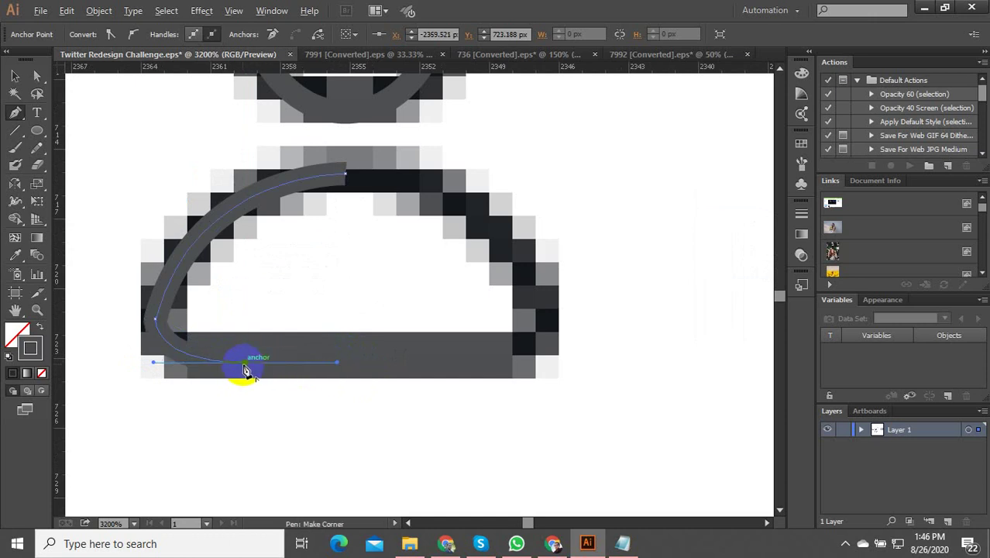
pyautogui.click(244, 364)
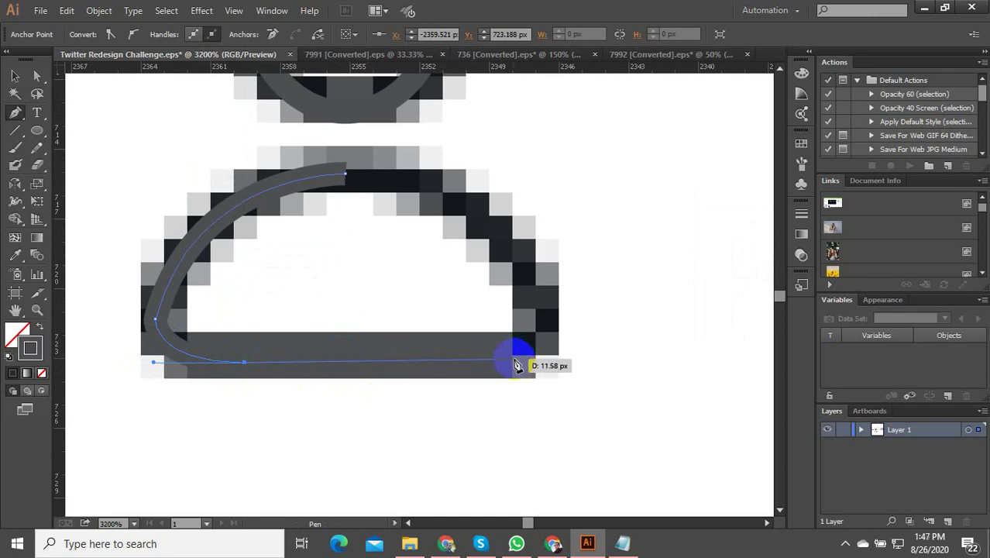
pyautogui.moveTo(516, 365); pyautogui.dragTo(511, 368)
pyautogui.hotkey('ctrl', 'z')
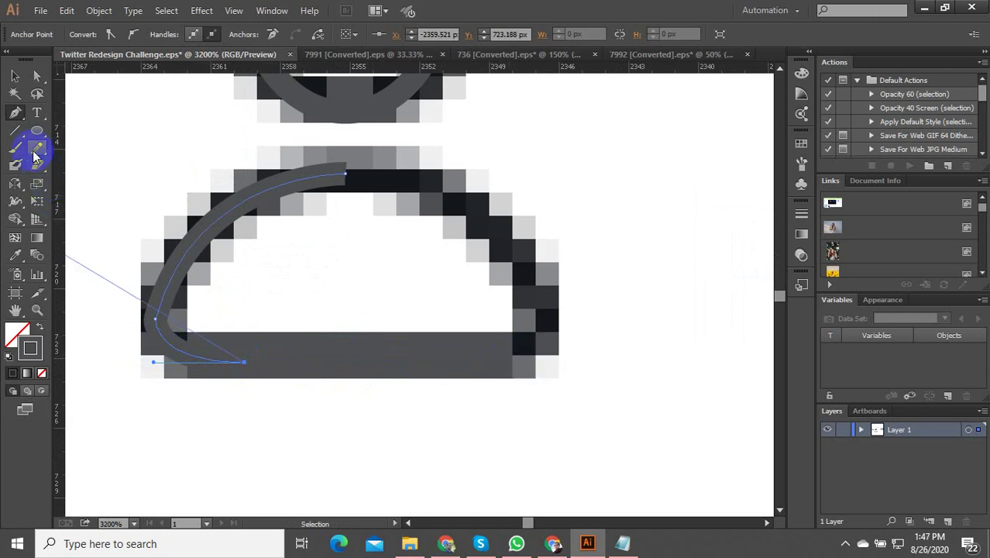
# Smooth the left curve and lower corner of the shoulder path with the Smooth tool
pyautogui.moveTo(34, 155); pyautogui.dragTo(82, 165)
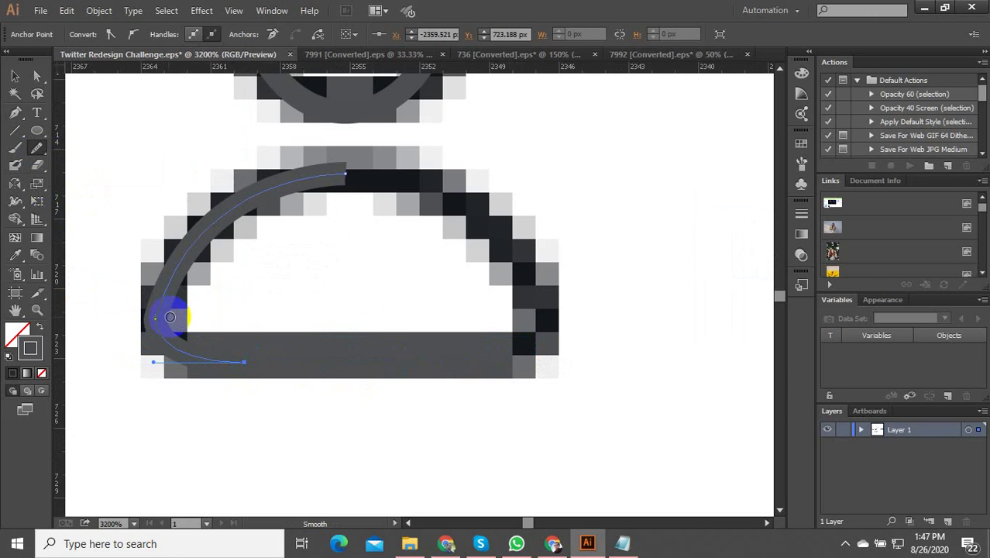
pyautogui.moveTo(170, 316); pyautogui.dragTo(151, 306)
pyautogui.moveTo(167, 345)
pyautogui.mouseDown()
pyautogui.moveTo(165, 303)
pyautogui.moveTo(201, 242)
pyautogui.moveTo(166, 279)
pyautogui.moveTo(195, 273)
pyautogui.moveTo(180, 266)
pyautogui.moveTo(251, 207)
pyautogui.mouseUp()
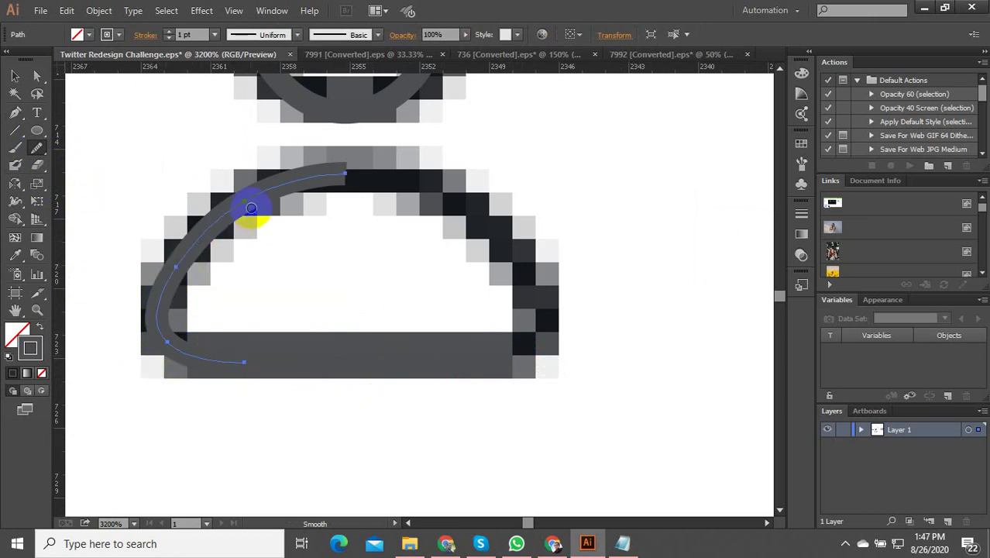
pyautogui.click(15, 76)
pyautogui.click(214, 261)
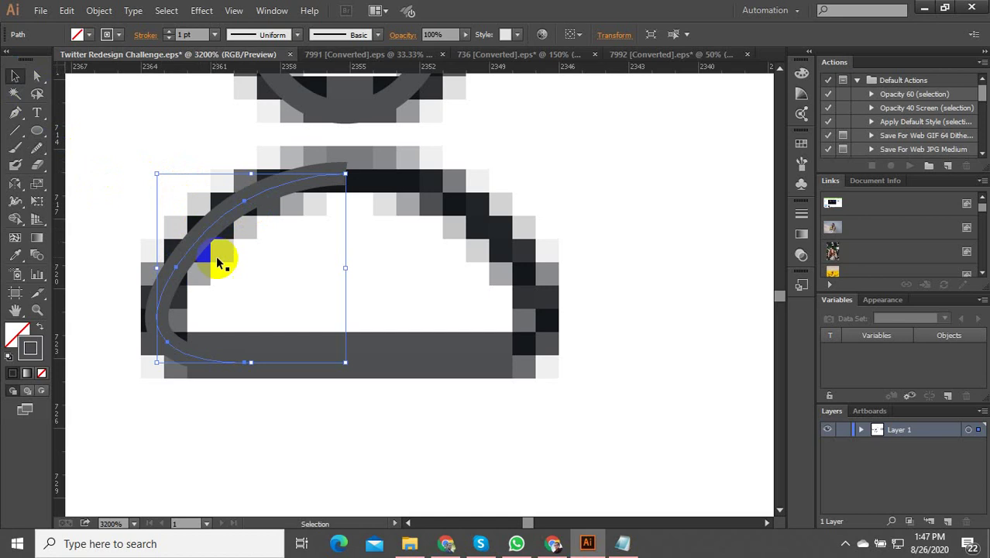
# Continue the shoulder path from its top anchor around the right side and close it along the bottom edge
pyautogui.press('p')
pyautogui.click(345, 174)
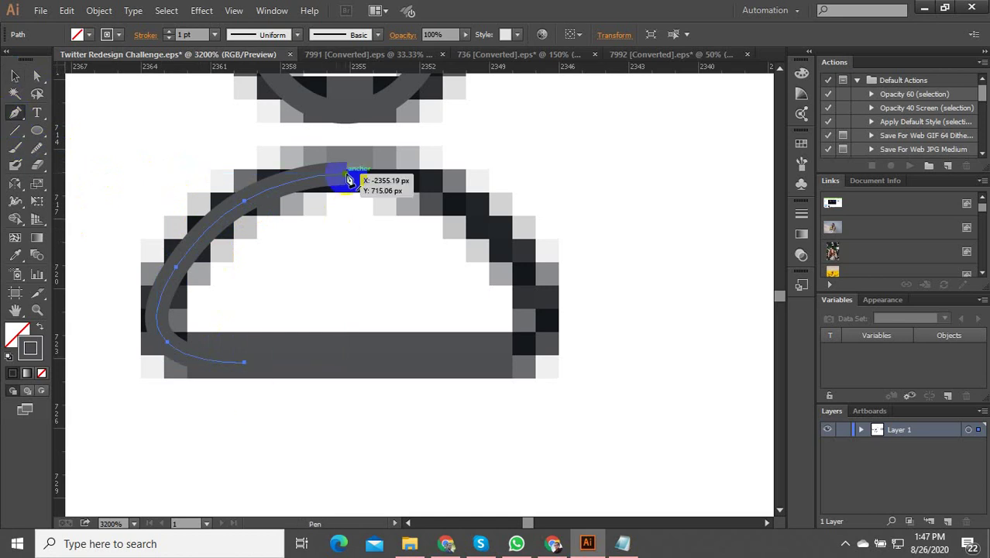
pyautogui.moveTo(543, 306)
pyautogui.mouseDown()
pyautogui.moveTo(581, 449)
pyautogui.moveTo(604, 448)
pyautogui.moveTo(544, 383)
pyautogui.moveTo(543, 336)
pyautogui.moveTo(512, 362)
pyautogui.moveTo(468, 369)
pyautogui.moveTo(244, 369)
pyautogui.mouseUp()
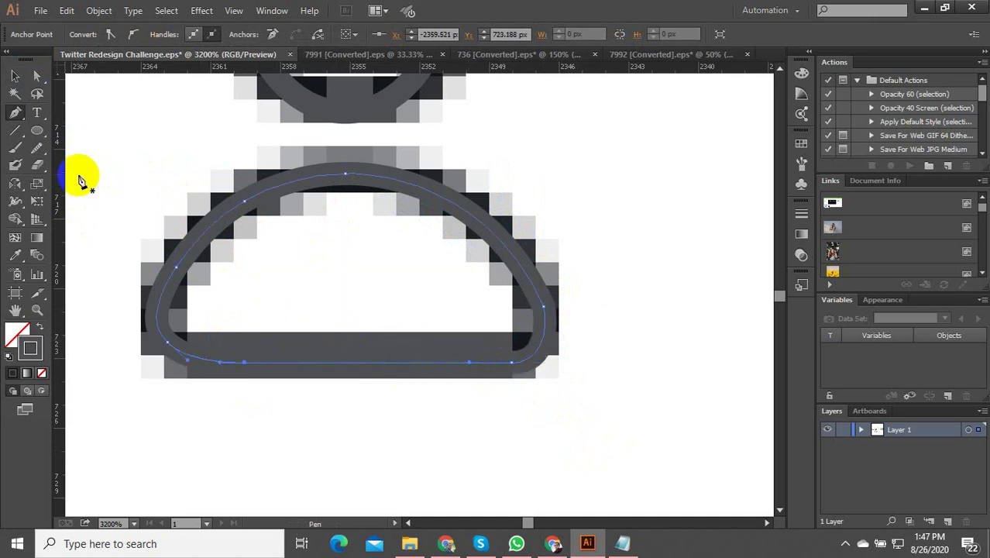
pyautogui.click(14, 76)
pyautogui.click(153, 133)
# Duplicate the traced head and shoulders to the right, between the profile icon and its label
pyautogui.scroll(-3, 312, 247)
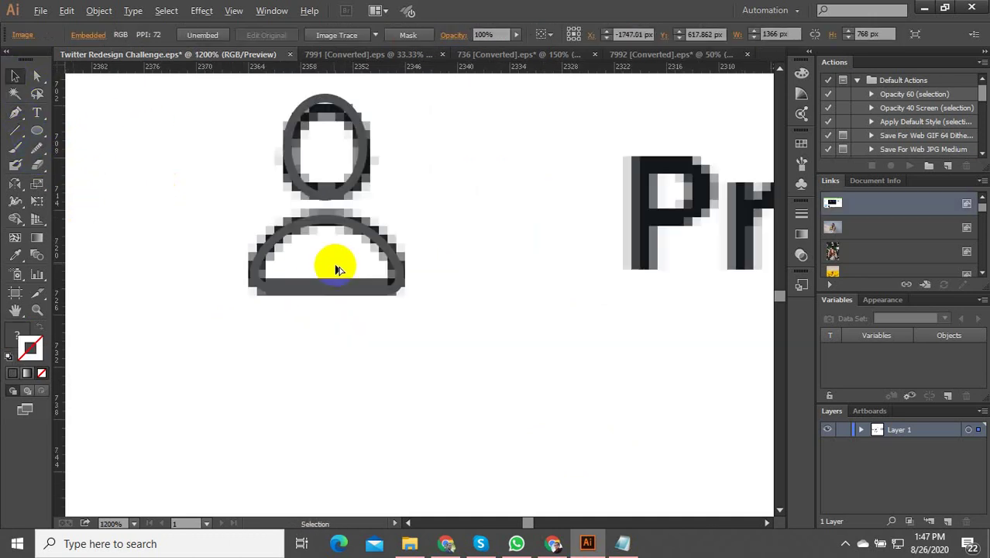
pyautogui.click(358, 222)
pyautogui.keyDown('shift'); pyautogui.click(343, 187); pyautogui.keyUp('shift')
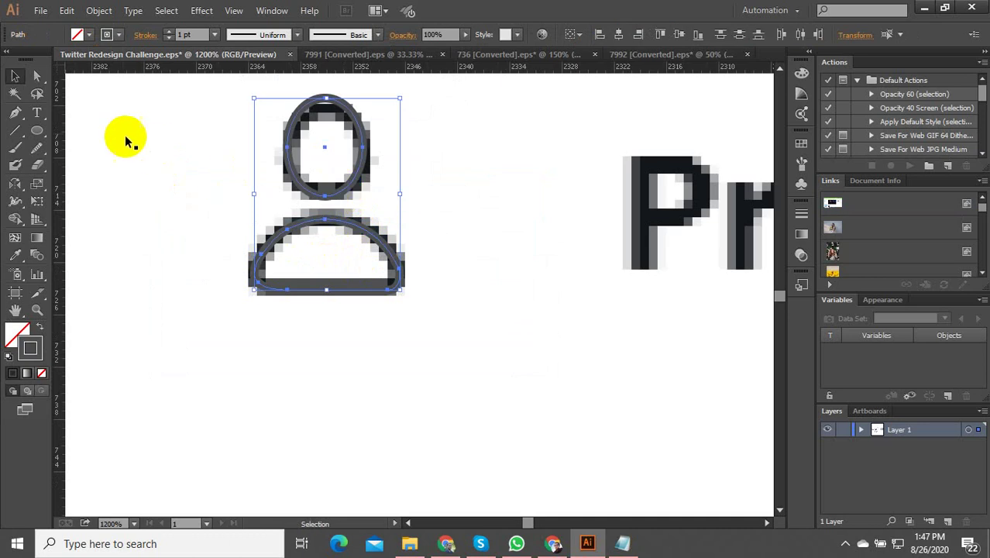
pyautogui.moveTo(307, 198); pyautogui.dragTo(489, 198)
# Delete the original shoulder outline over the screenshot's profile icon, keeping the duplicate
pyautogui.click(394, 270)
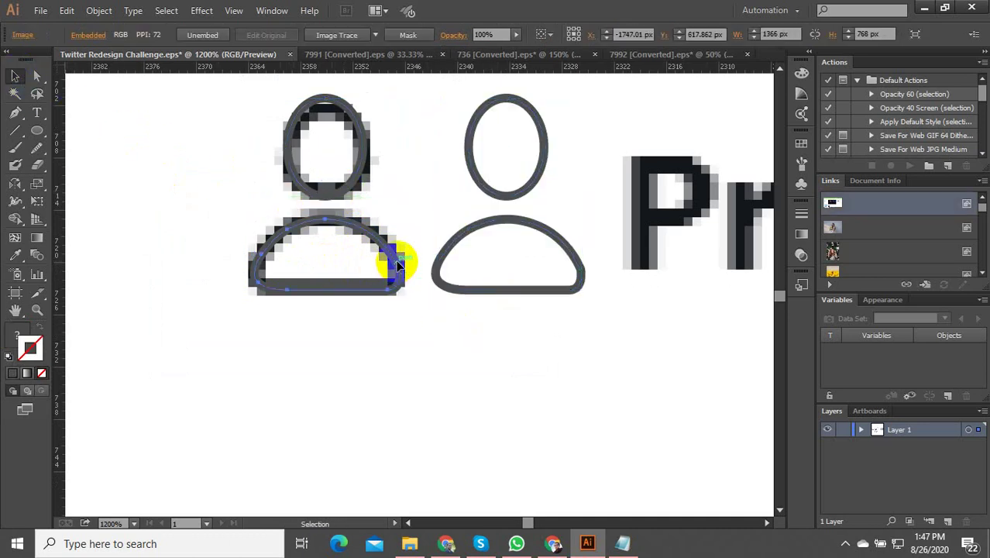
pyautogui.click(561, 273)
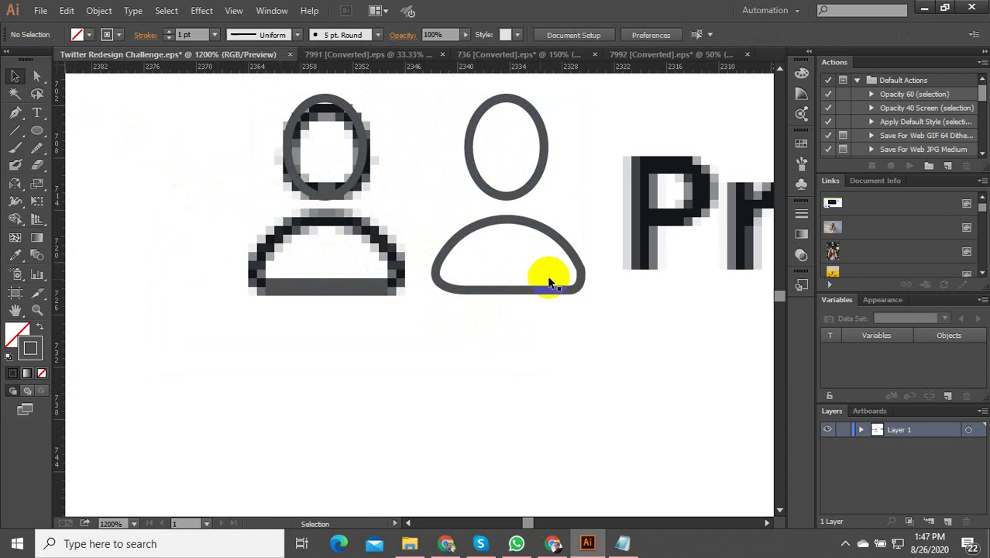
pyautogui.click(330, 289)
# Draw a wide ellipse over the profile icon's shoulders and narrow it from the left to match their width
pyautogui.moveTo(36, 139); pyautogui.dragTo(81, 162)
pyautogui.scroll(2, 273, 232)
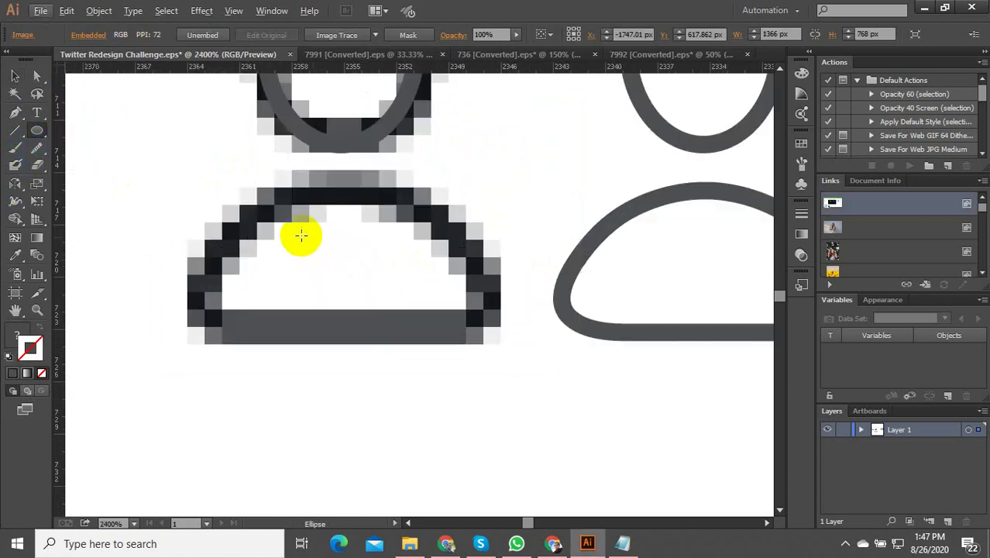
pyautogui.moveTo(144, 179); pyautogui.dragTo(494, 409)
pyautogui.click(15, 75)
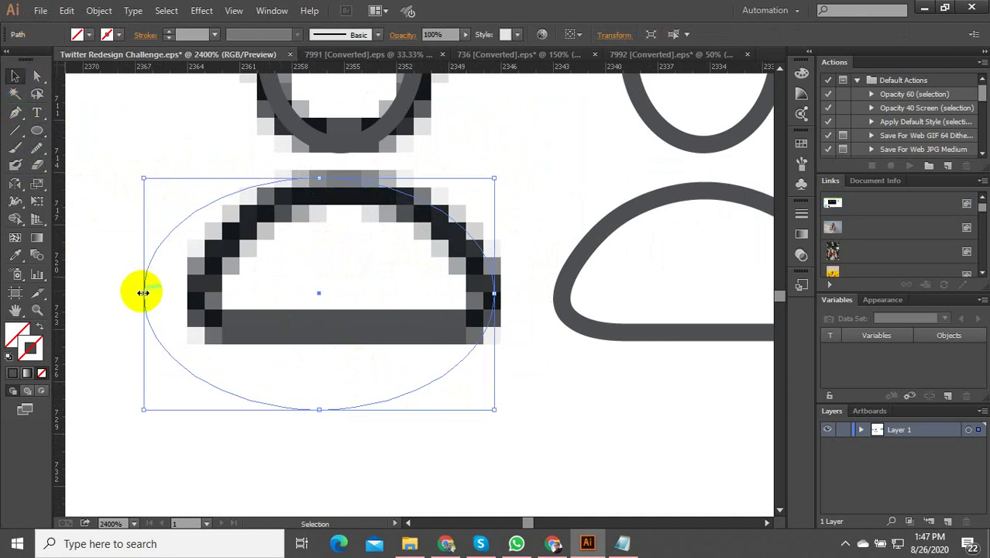
pyautogui.moveTo(143, 292); pyautogui.dragTo(196, 295)
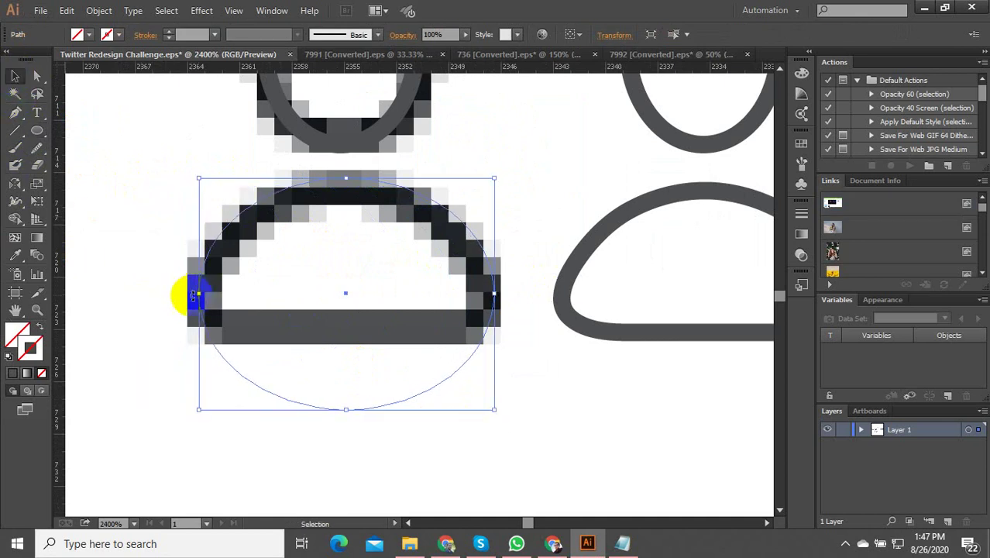
# Draw a straight horizontal line across the shoulder ellipse along the icon's bottom edge, extending past both sides
pyautogui.click(17, 115)
pyautogui.click(149, 322)
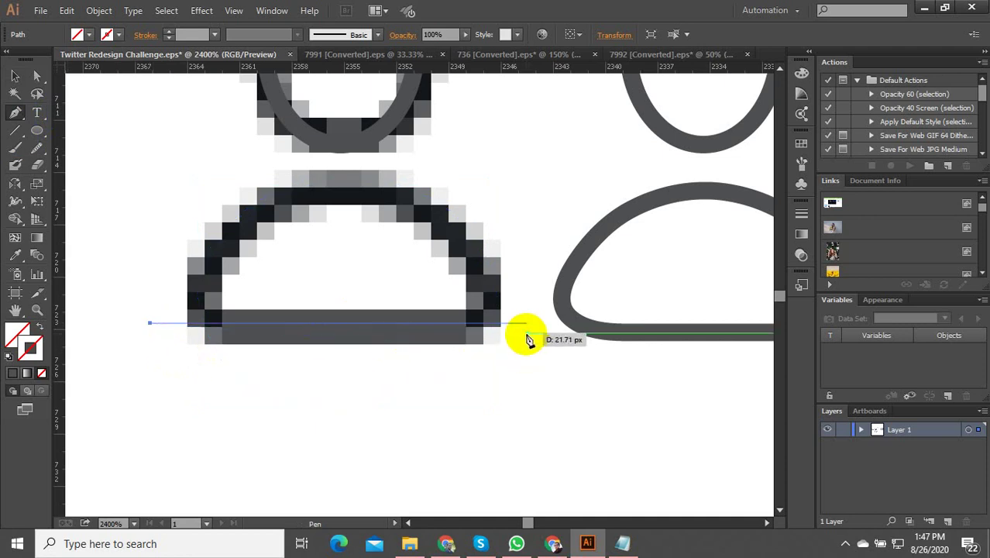
pyautogui.click(549, 324)
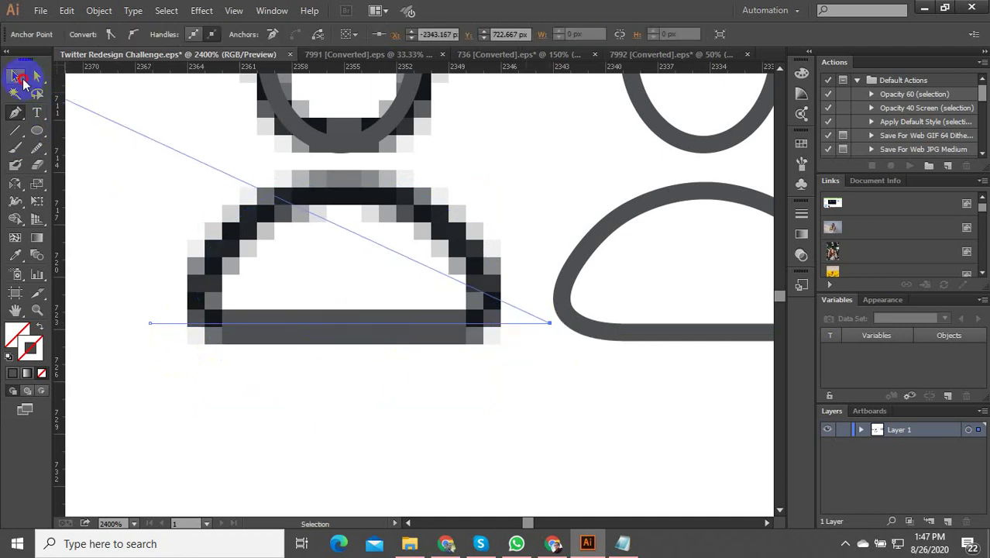
# Split the shoulder ellipse along the horizontal line with the Pathfinder Divide operation
pyautogui.click(16, 75)
pyautogui.keyDown('shift'); pyautogui.click(208, 259); pyautogui.keyUp('shift')
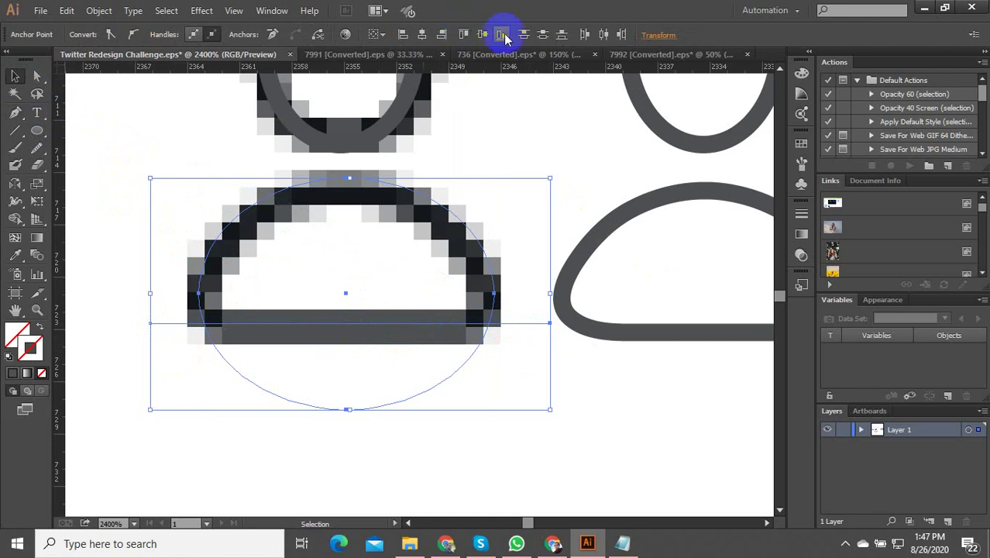
pyautogui.click(271, 10)
pyautogui.click(341, 453)
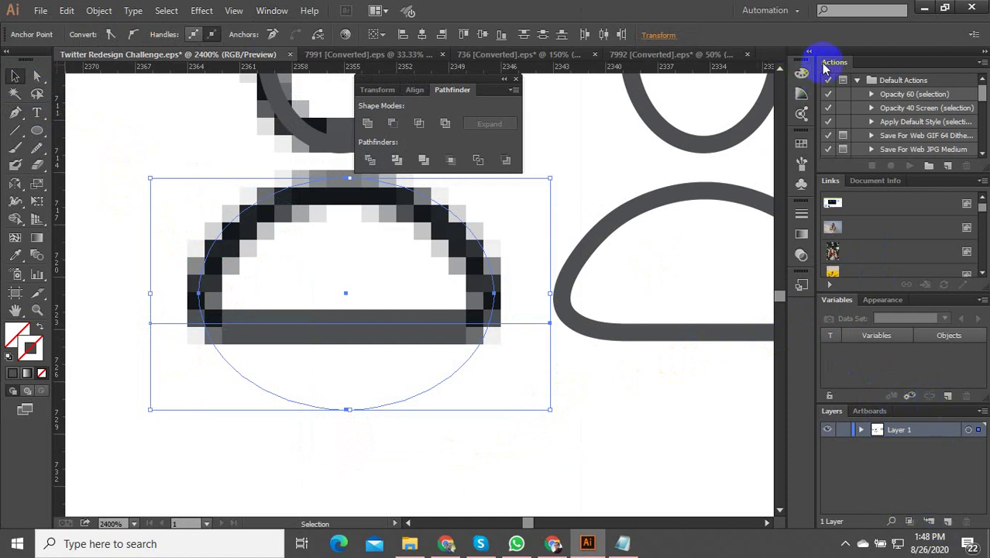
pyautogui.click(371, 164)
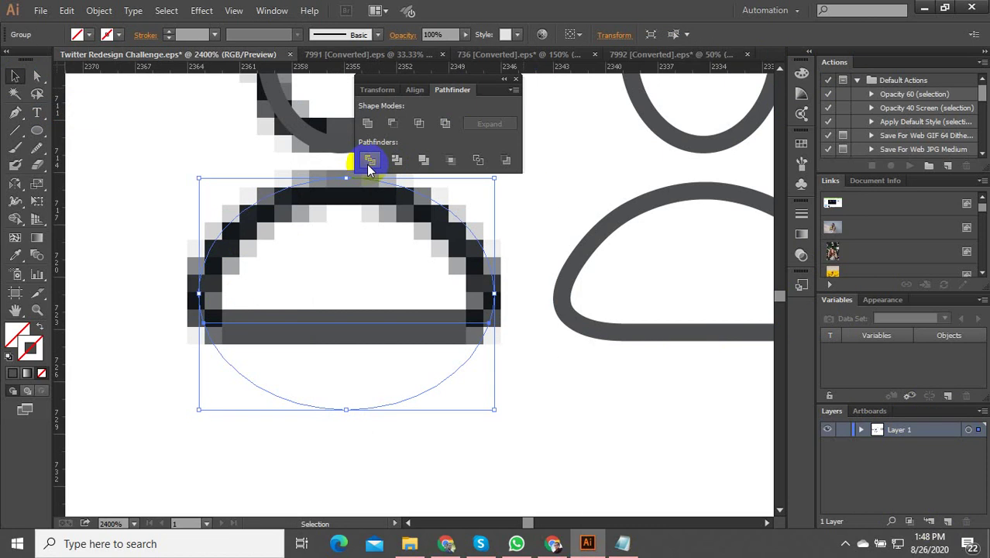
# Ungroup the divided shoulder shape and delete the part below the horizontal line
pyautogui.rightClick(466, 390)
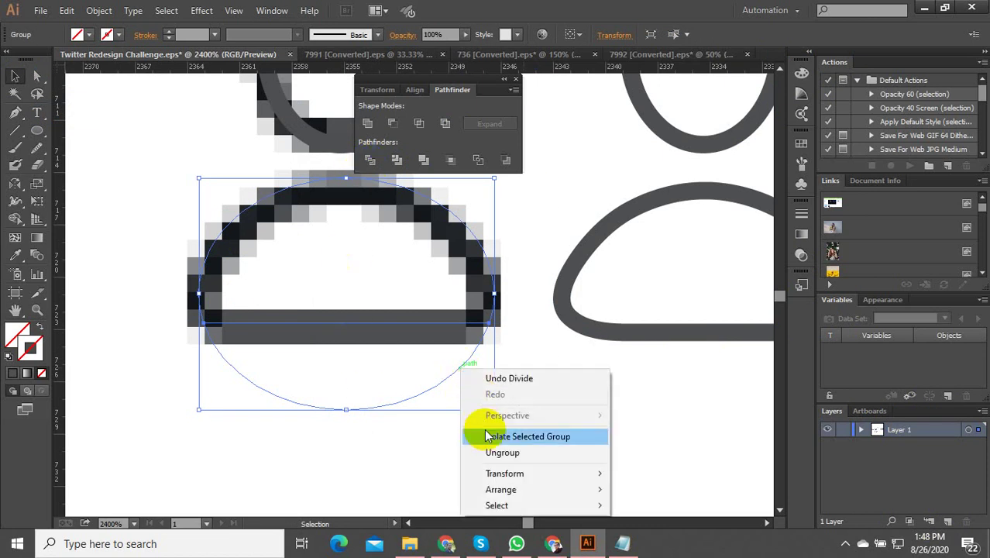
pyautogui.click(496, 451)
pyautogui.click(474, 359)
pyautogui.click(474, 361)
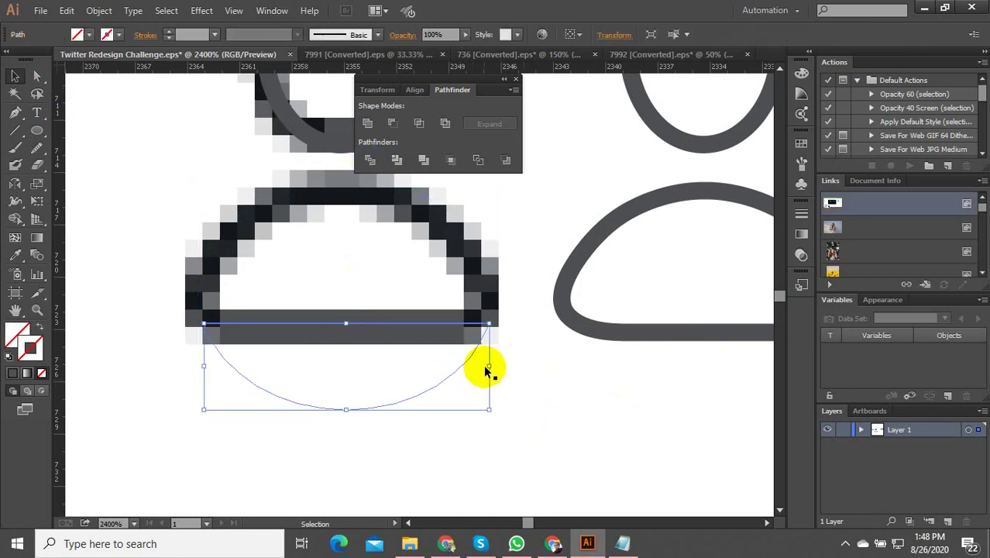
pyautogui.press('Delete')
# Give the remaining upper shoulder shape a light red stroke using the web colors in the Color Picker
pyautogui.click(494, 275)
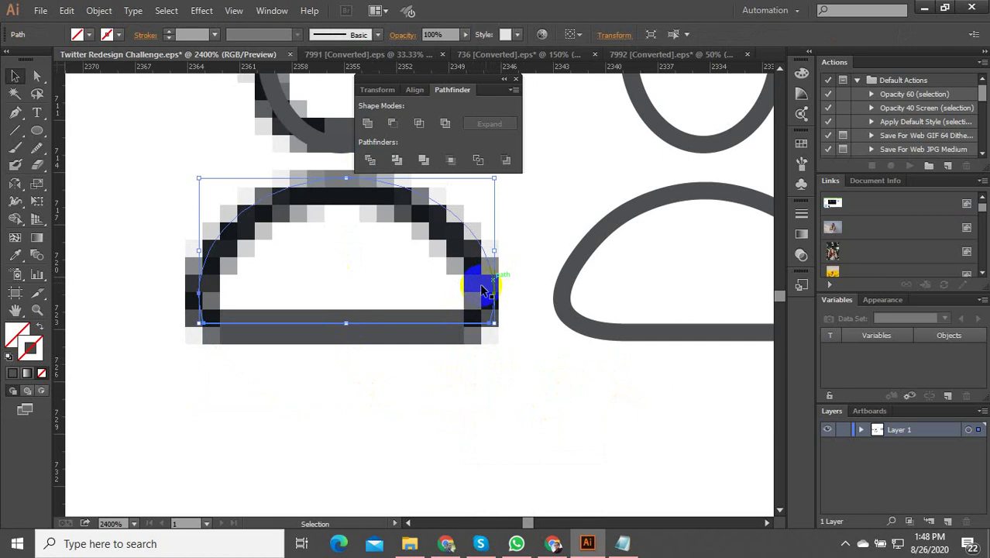
pyautogui.doubleClick(37, 348)
pyautogui.click(257, 239)
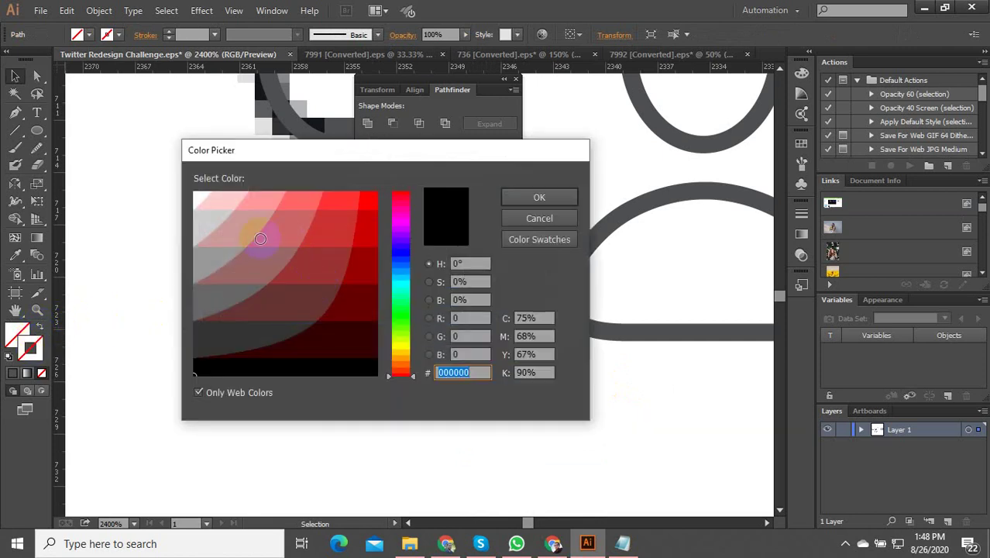
pyautogui.click(539, 199)
pyautogui.click(461, 390)
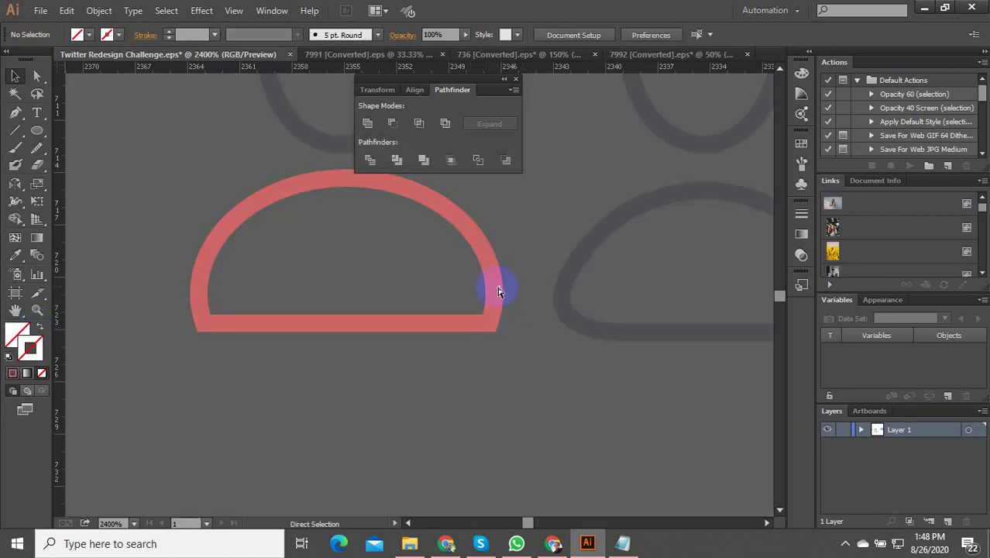
pyautogui.hotkey('ctrl', 'alt', '3')
# Delete the duplicated shoulder outline and head ellipse between the profile icon and its label
pyautogui.scroll(-2, 387, 367)
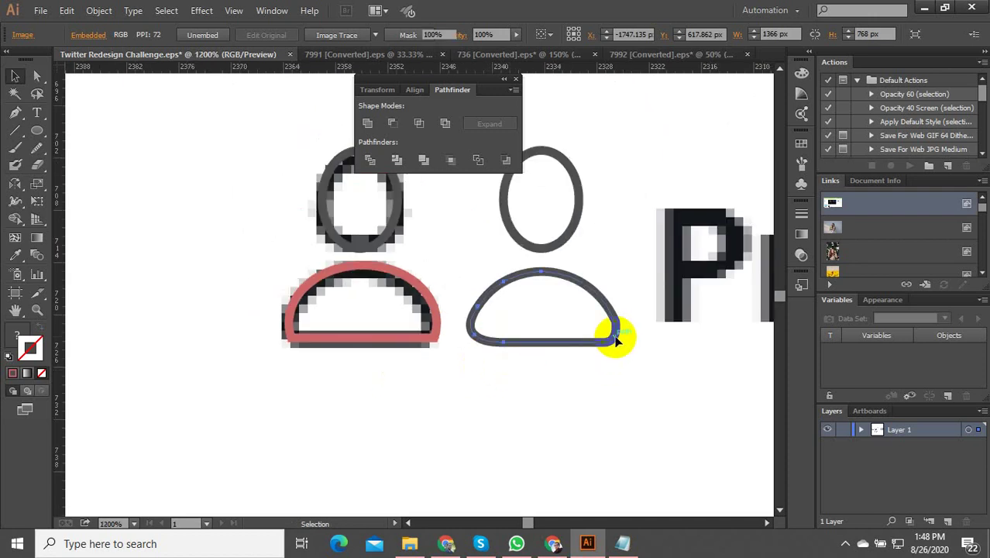
pyautogui.click(616, 338)
pyautogui.press('Delete')
pyautogui.scroll(2, 358, 269)
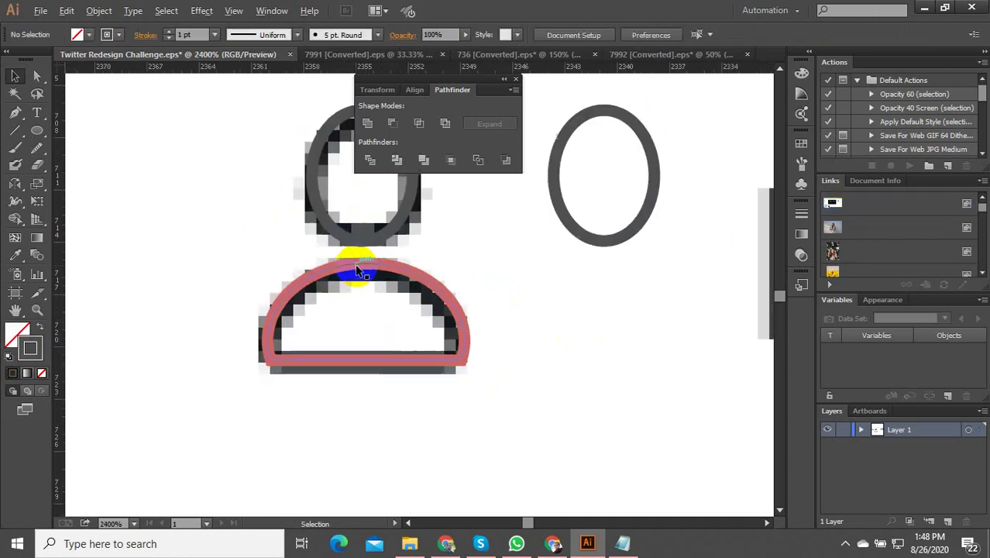
pyautogui.scroll(1, 358, 270)
pyautogui.scroll(-3, 546, 260)
pyautogui.click(587, 234)
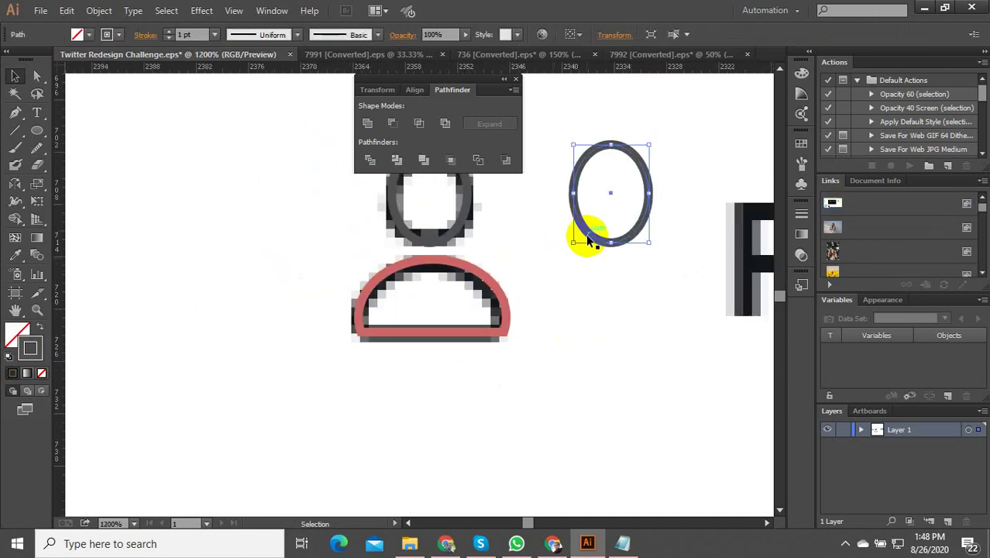
pyautogui.press('Delete')
# Draw a dark outlined circle around the More icon's ring, centred on its middle dot
pyautogui.scroll(-3, 391, 294)
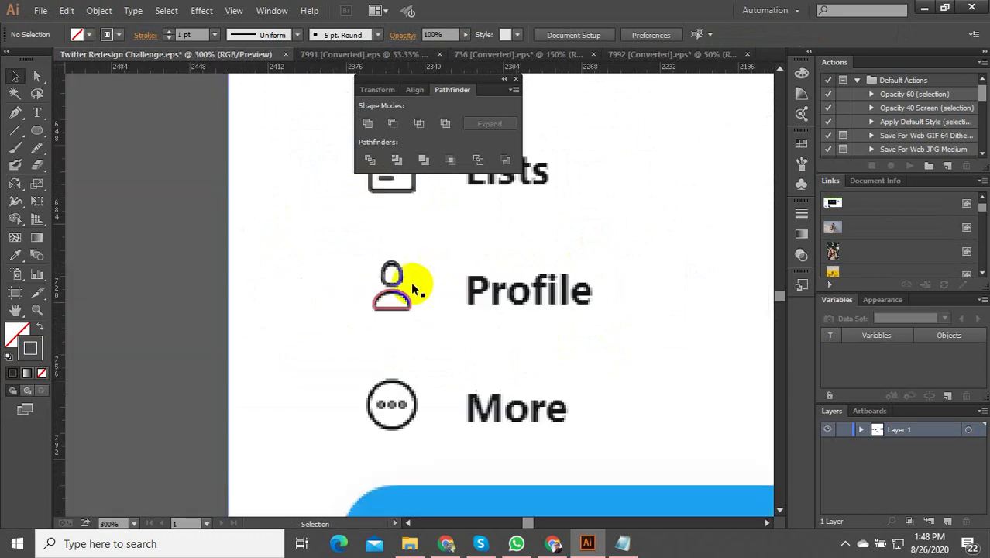
pyautogui.scroll(3, 391, 387)
pyautogui.scroll(-1, 399, 403)
pyautogui.scroll(2, 434, 326)
pyautogui.scroll(-2, 326, 370)
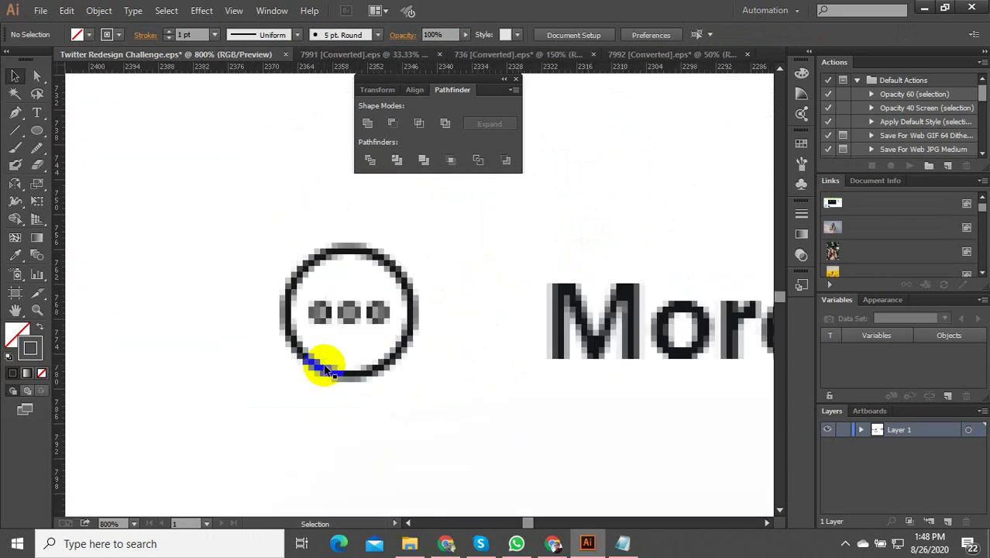
pyautogui.scroll(2, 353, 316)
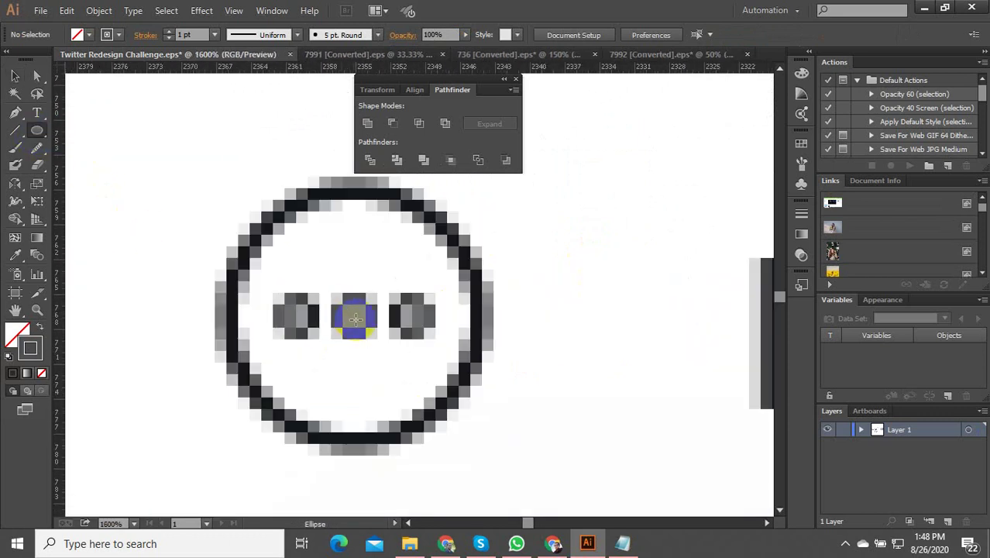
pyautogui.moveTo(351, 315)
pyautogui.mouseDown()
pyautogui.moveTo(491, 458)
pyautogui.moveTo(473, 452)
pyautogui.mouseUp()
pyautogui.press('v')
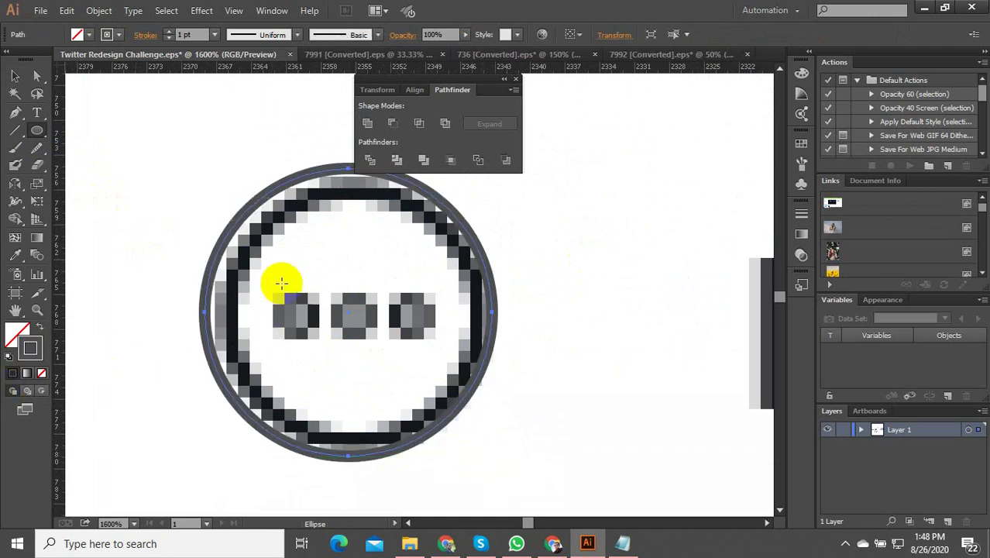
# Draw a solid dark circle without a stroke over the More icon's middle dot and copy it onto the outer dots
pyautogui.click(37, 130)
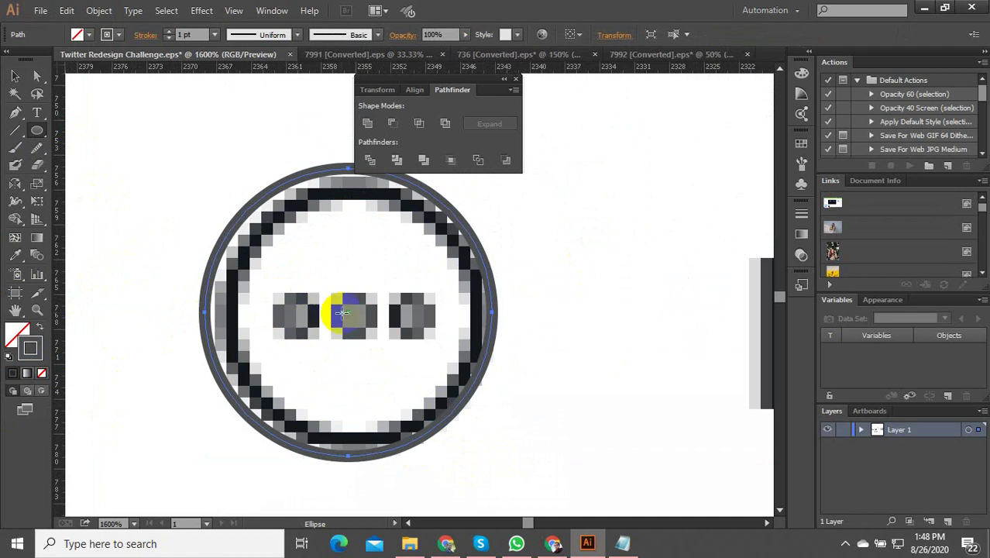
pyautogui.moveTo(350, 312); pyautogui.dragTo(356, 333)
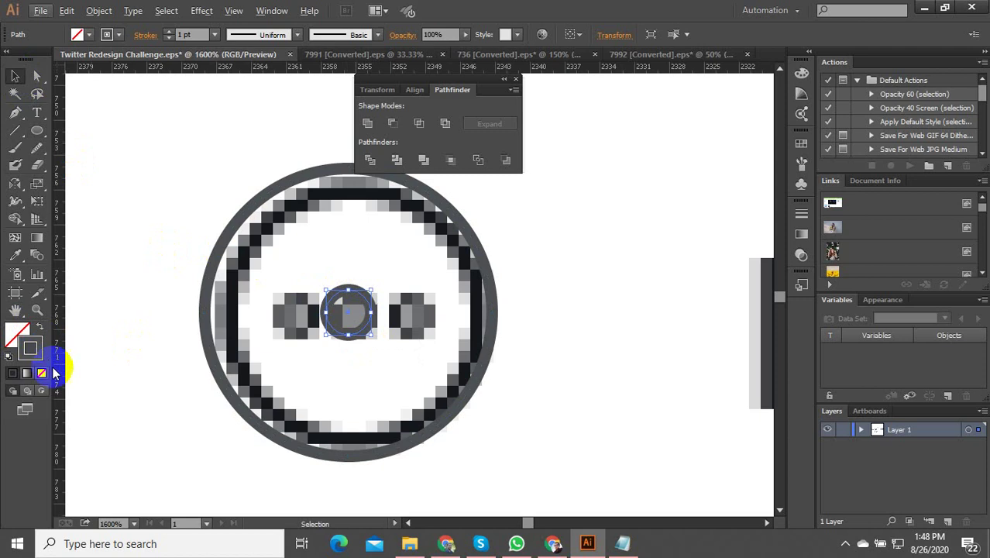
pyautogui.click(40, 329)
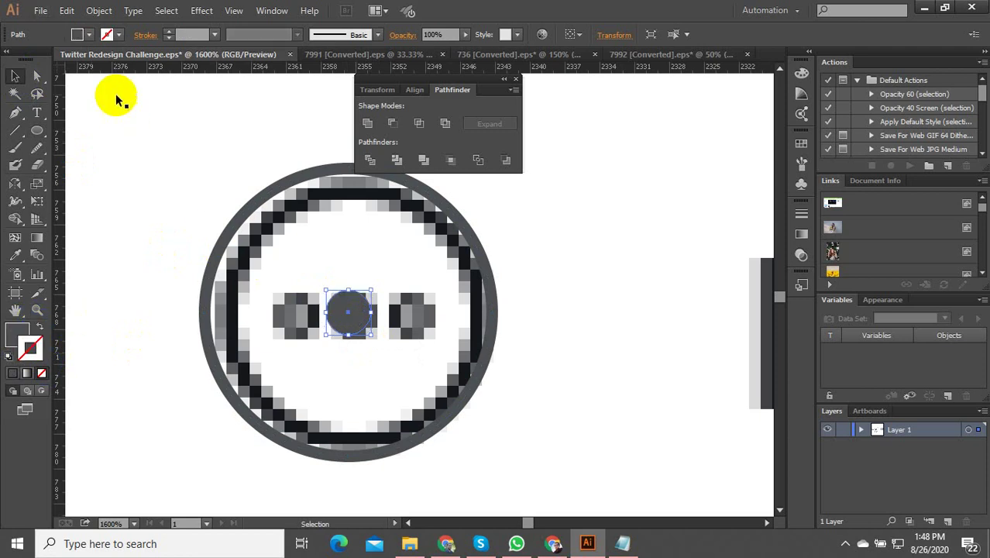
pyautogui.scroll(2, 221, 281)
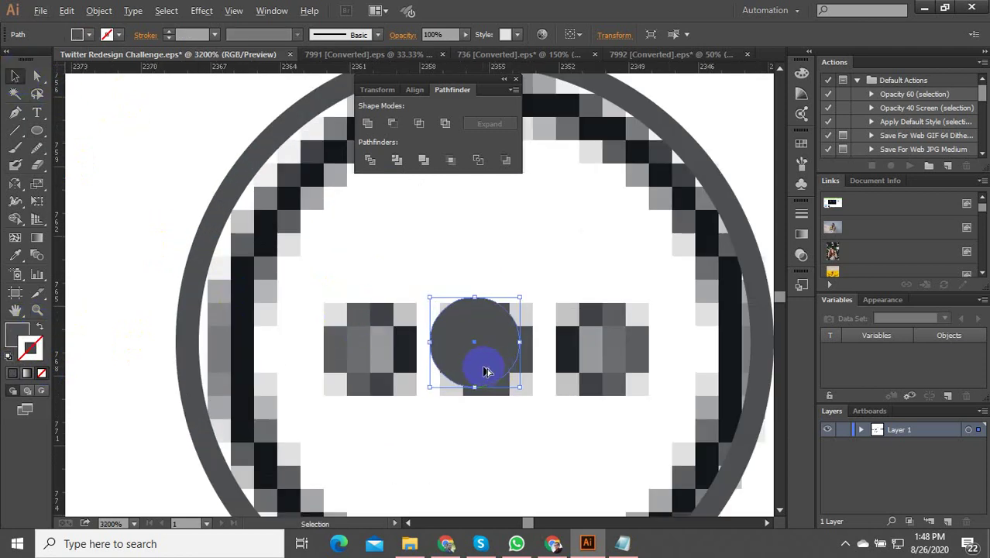
pyautogui.moveTo(486, 372); pyautogui.dragTo(612, 365)
# Add the text "More" at the screenshot's More label beside the three-dot icon
pyautogui.scroll(-6, 380, 337)
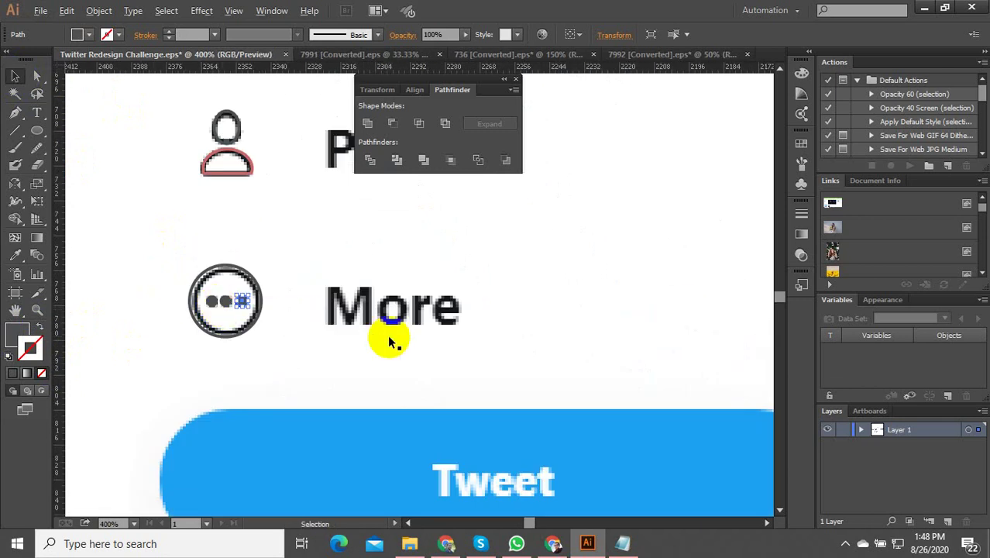
pyautogui.scroll(-2, 389, 341)
pyautogui.scroll(2, 382, 333)
pyautogui.scroll(-2, 364, 341)
pyautogui.scroll(3, 370, 345)
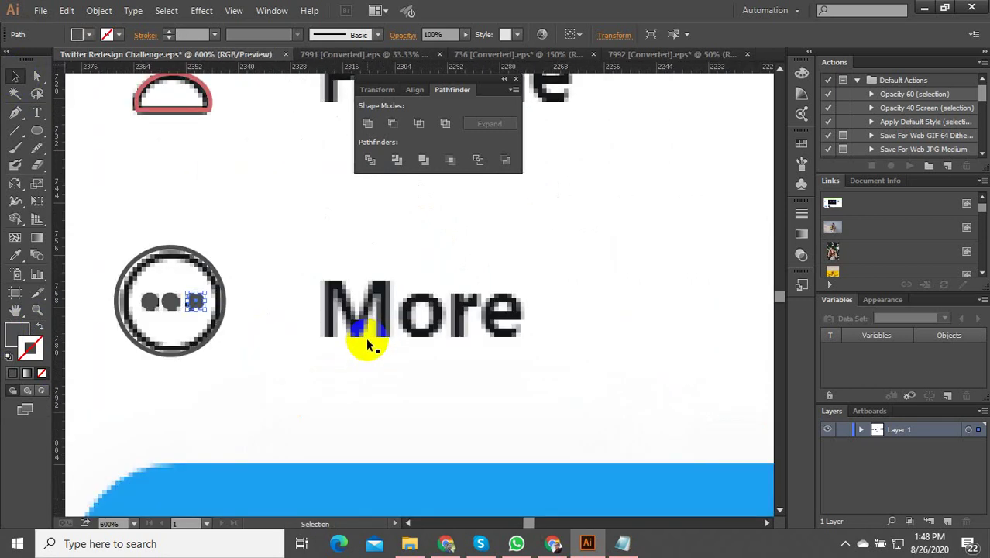
pyautogui.click(37, 113)
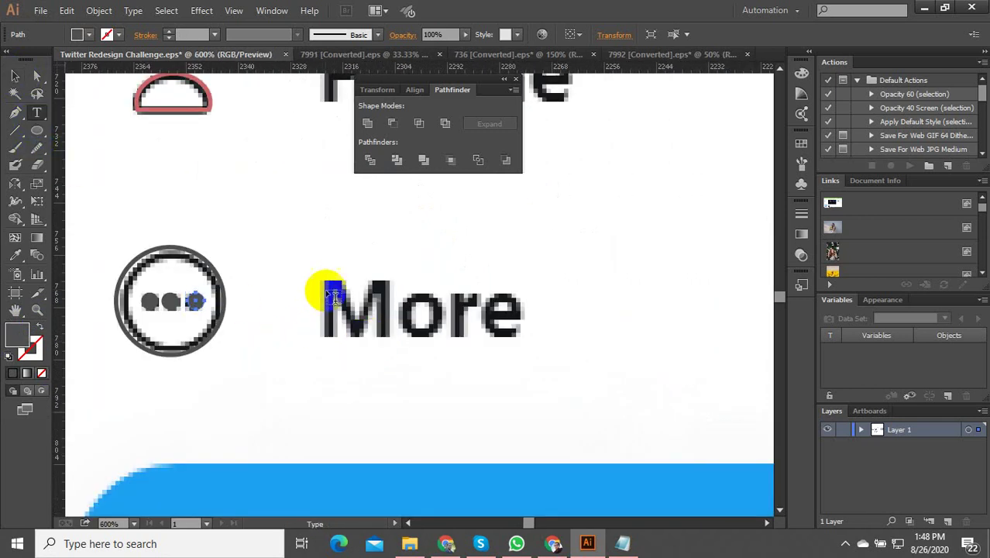
pyautogui.click(350, 335)
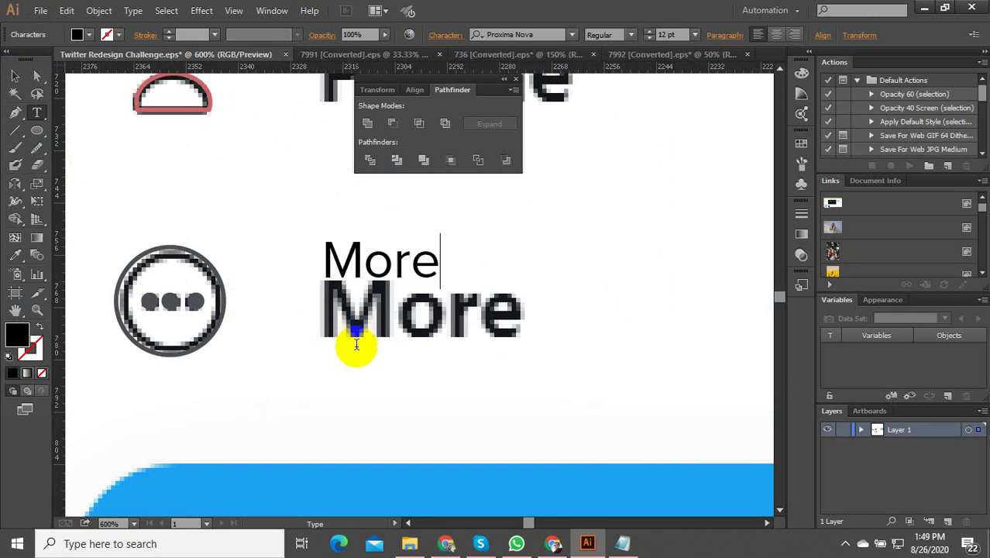
# Enlarge the "More" text to 20.06 pt and position it over the screenshot's label
pyautogui.click(15, 75)
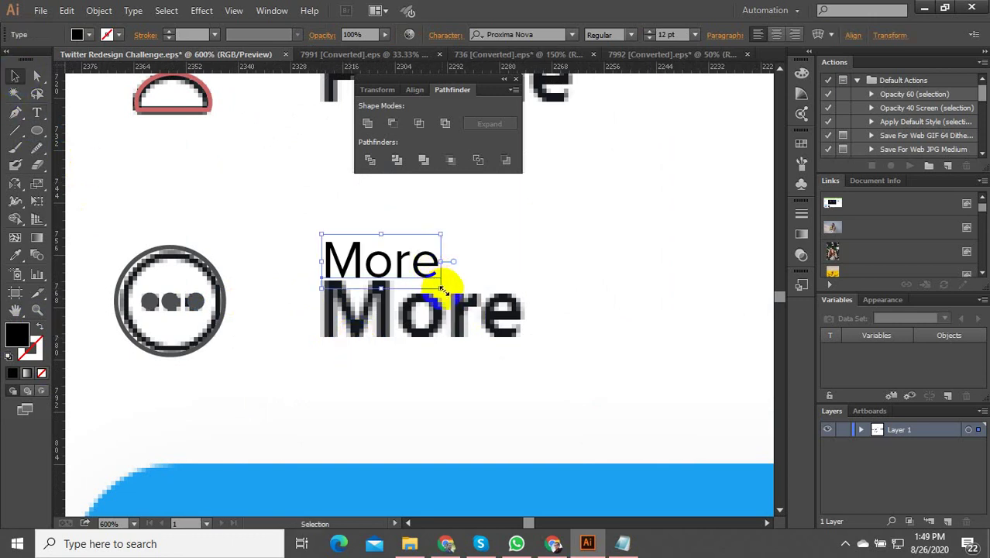
pyautogui.moveTo(441, 288); pyautogui.dragTo(465, 298)
pyautogui.moveTo(377, 266); pyautogui.dragTo(394, 313)
pyautogui.moveTo(482, 347); pyautogui.dragTo(516, 360)
pyautogui.moveTo(490, 323); pyautogui.dragTo(490, 327)
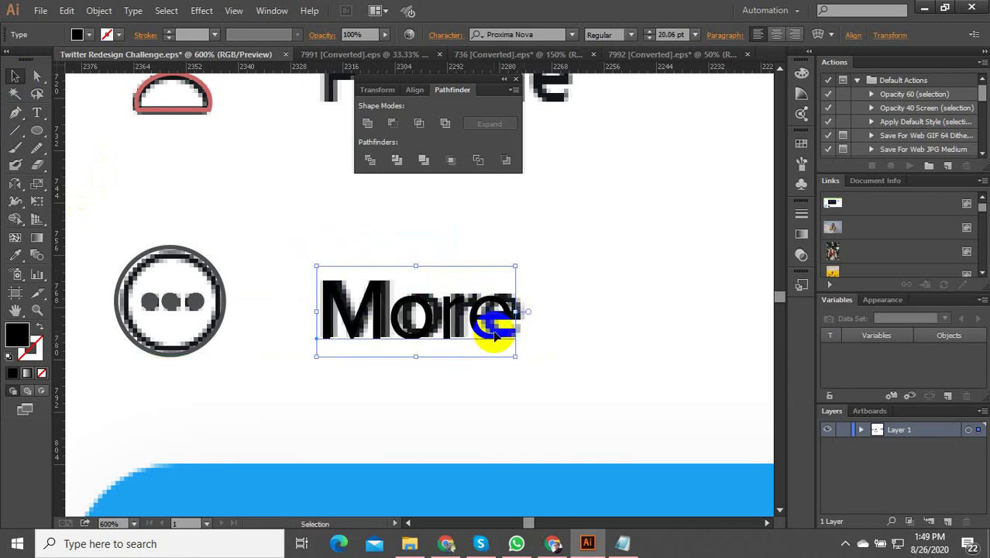
# Set the "More" text's Proxima Nova font style to Bold
pyautogui.hotkey('ctrl', 't')
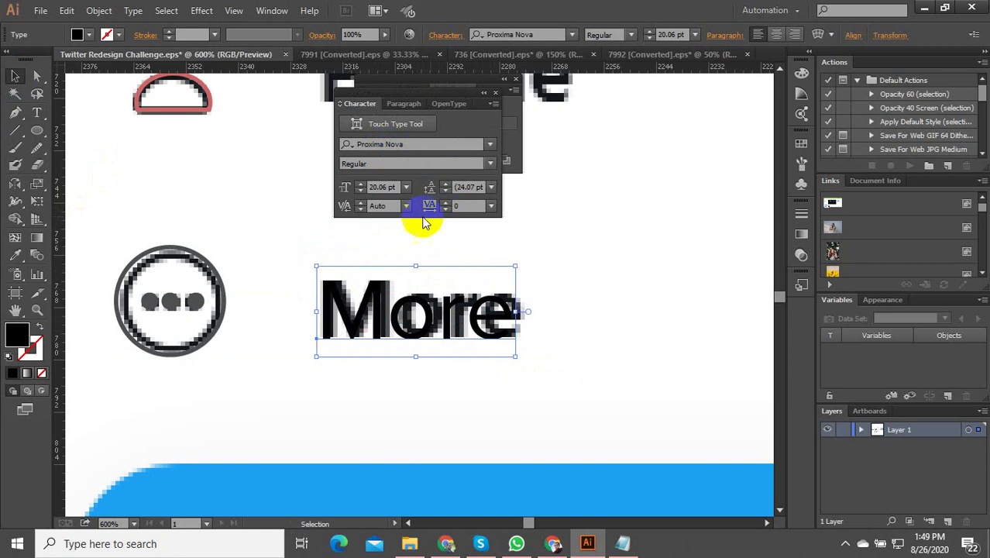
pyautogui.click(490, 164)
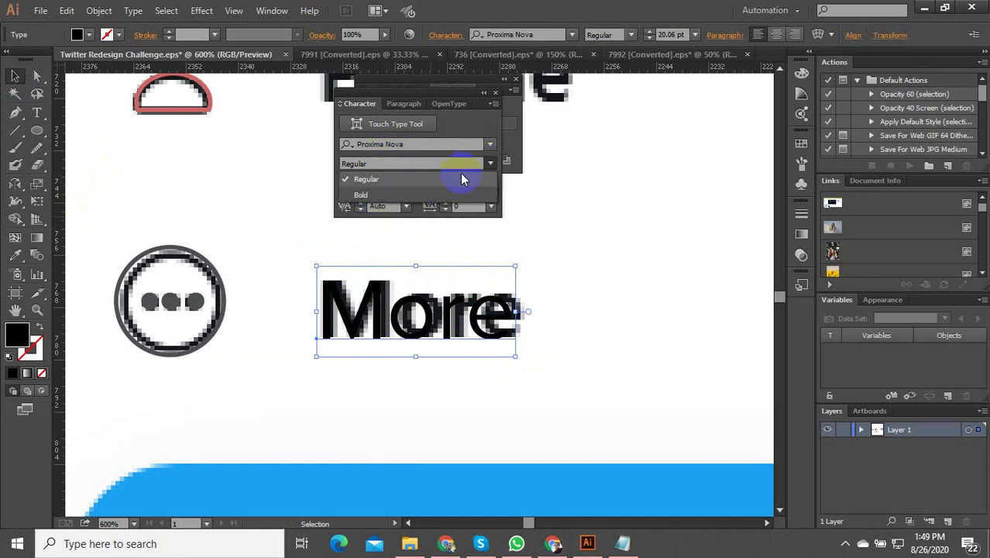
pyautogui.click(465, 184)
pyautogui.click(379, 407)
# Duplicate the "More" text upward to just below the screenshot's Profile label
pyautogui.scroll(-2, 380, 401)
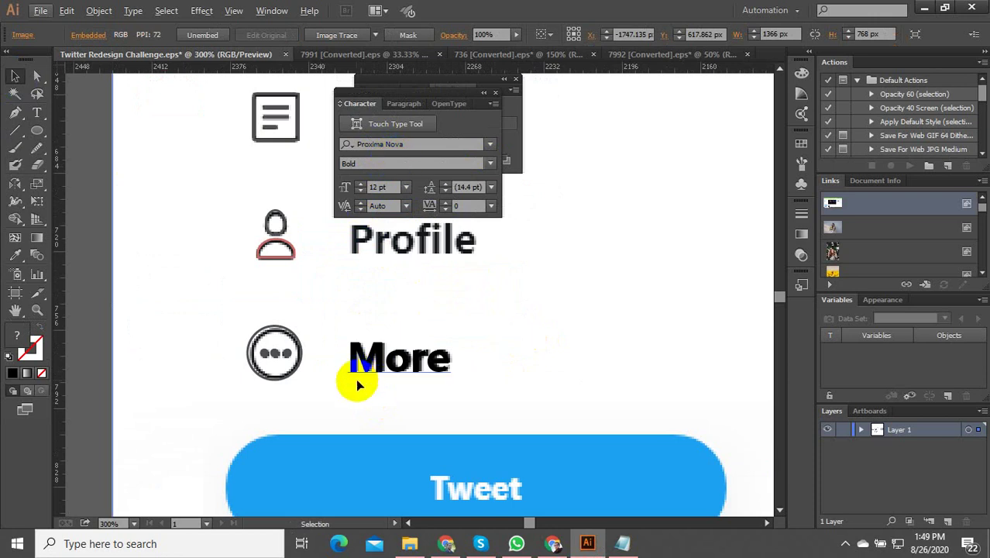
pyautogui.scroll(-2, 356, 378)
pyautogui.scroll(3, 379, 380)
pyautogui.click(348, 417)
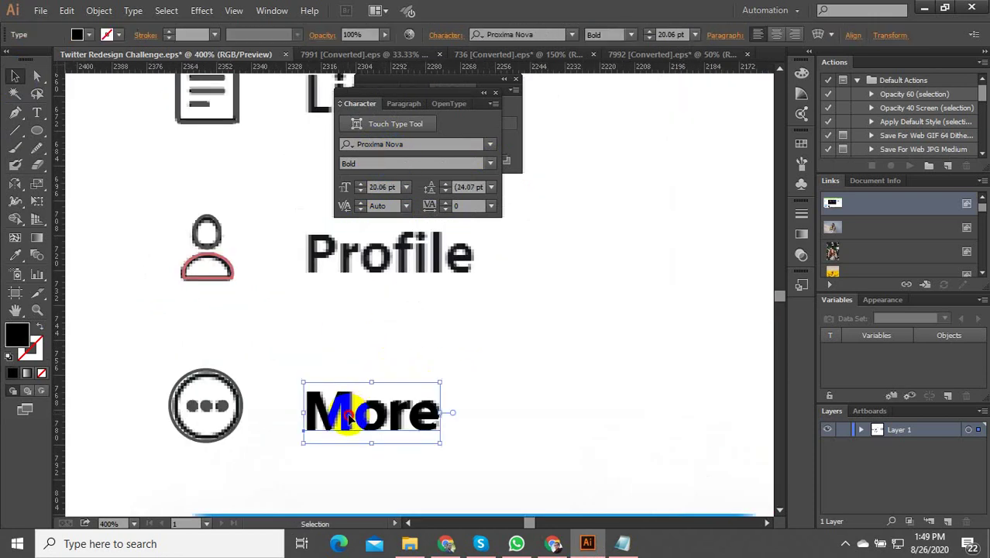
pyautogui.moveTo(347, 417); pyautogui.dragTo(358, 306)
# Replace the wording of the duplicated text with "Profile"
pyautogui.doubleClick(358, 307)
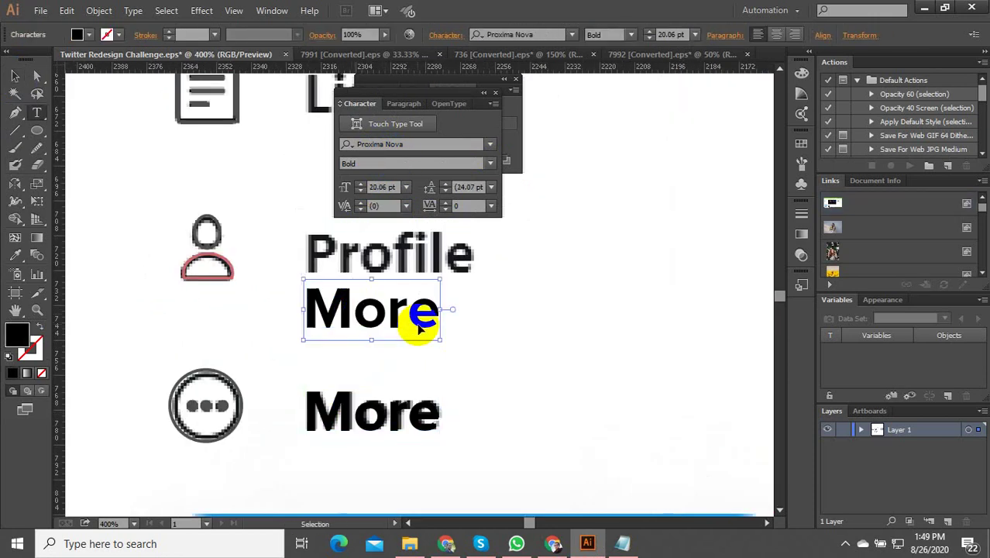
pyautogui.doubleClick(417, 330)
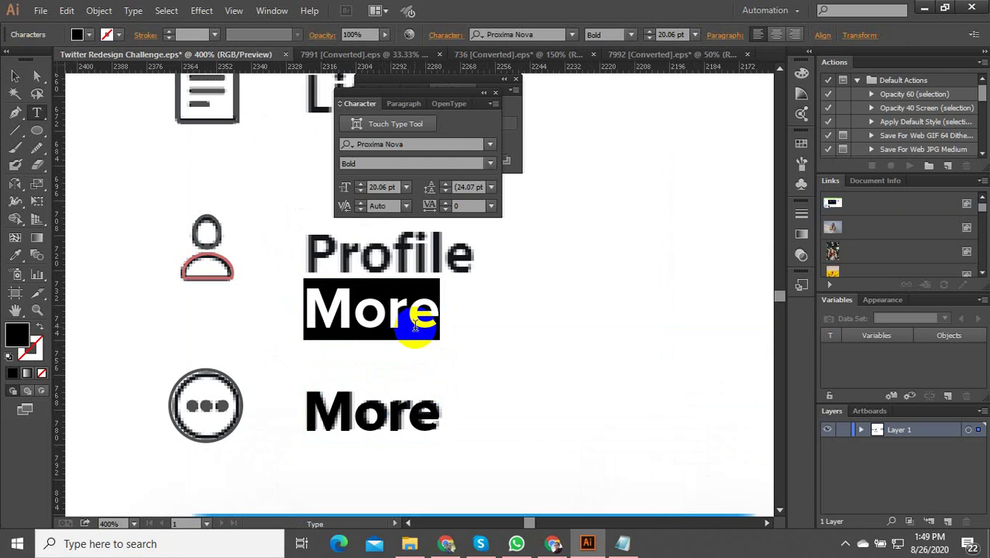
pyautogui.write('Profil')
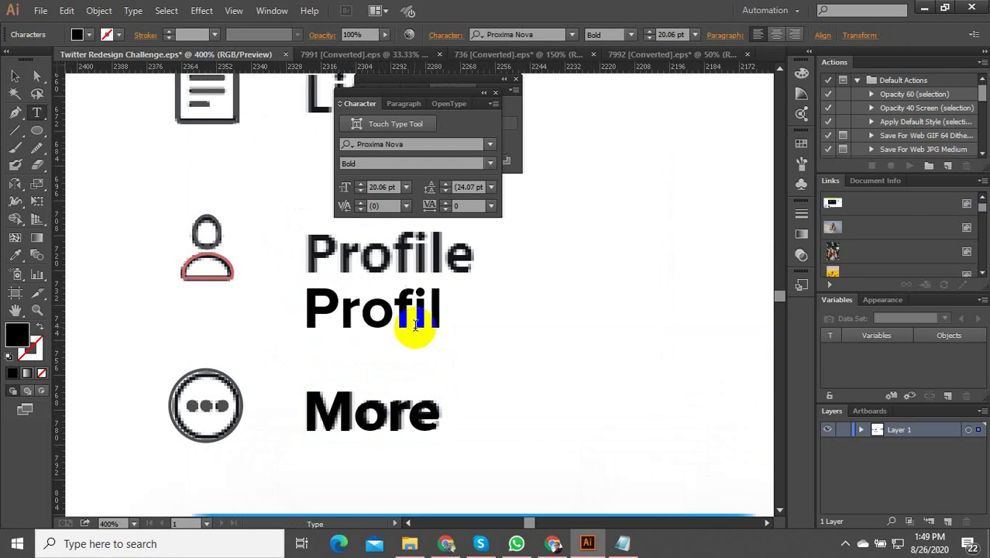
pyautogui.click(15, 76)
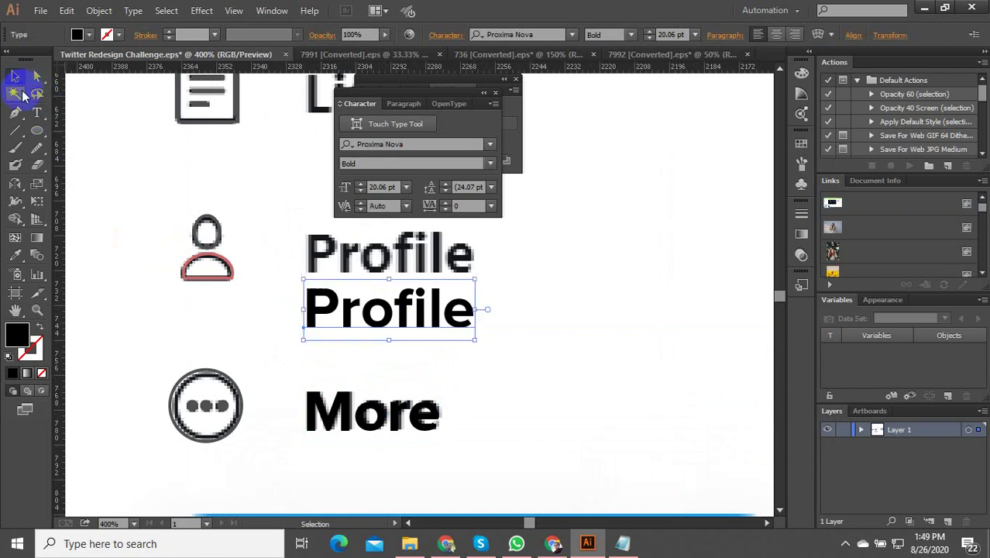
# Position the "Profile" text over the screenshot's label and duplicate it upward to just below the Lists label
pyautogui.moveTo(341, 324); pyautogui.dragTo(331, 257)
pyautogui.scroll(2, 356, 341)
pyautogui.scroll(3, 356, 341)
pyautogui.moveTo(330, 442); pyautogui.dragTo(329, 341)
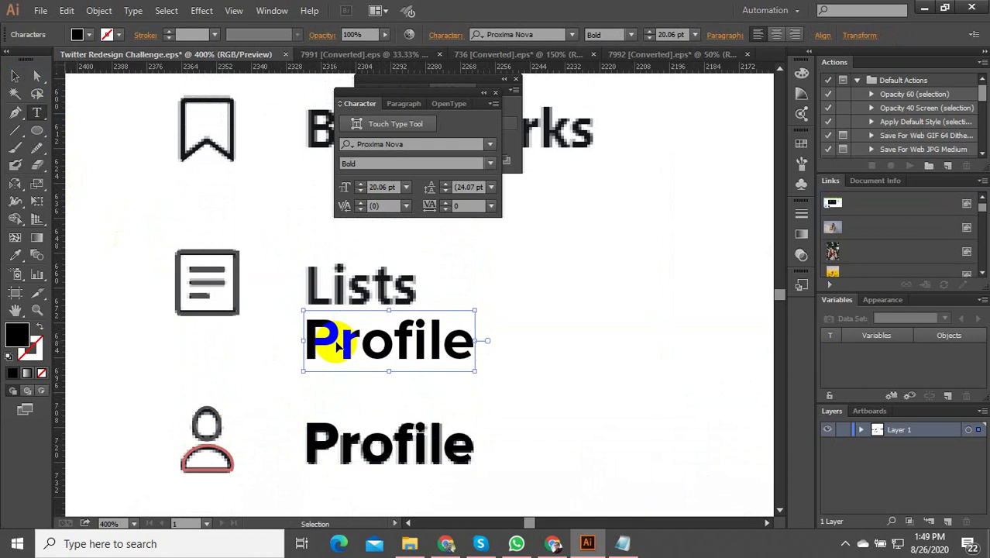
# Replace the wording of the duplicated text below the Lists label with "Lists"
pyautogui.doubleClick(335, 341)
pyautogui.write('Lis')
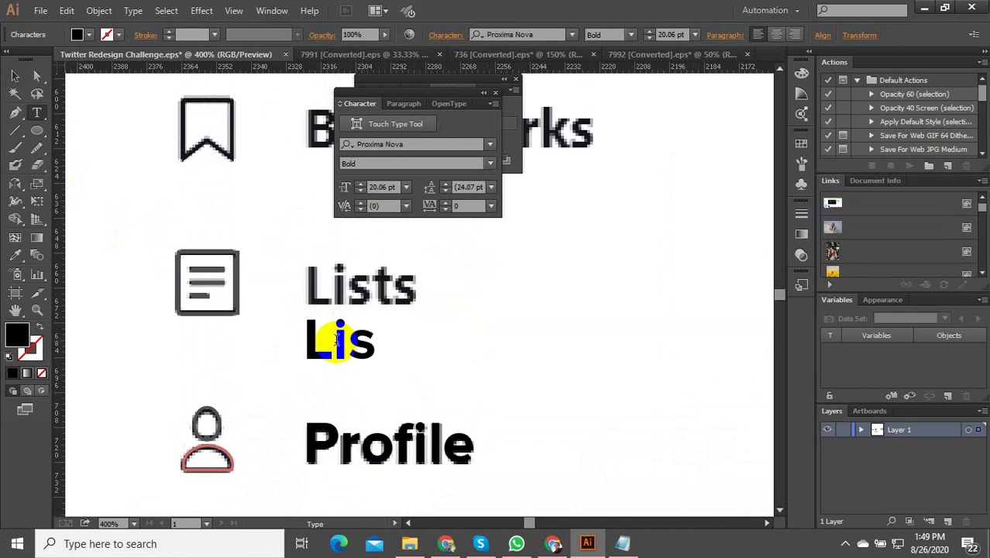
pyautogui.write('ts')
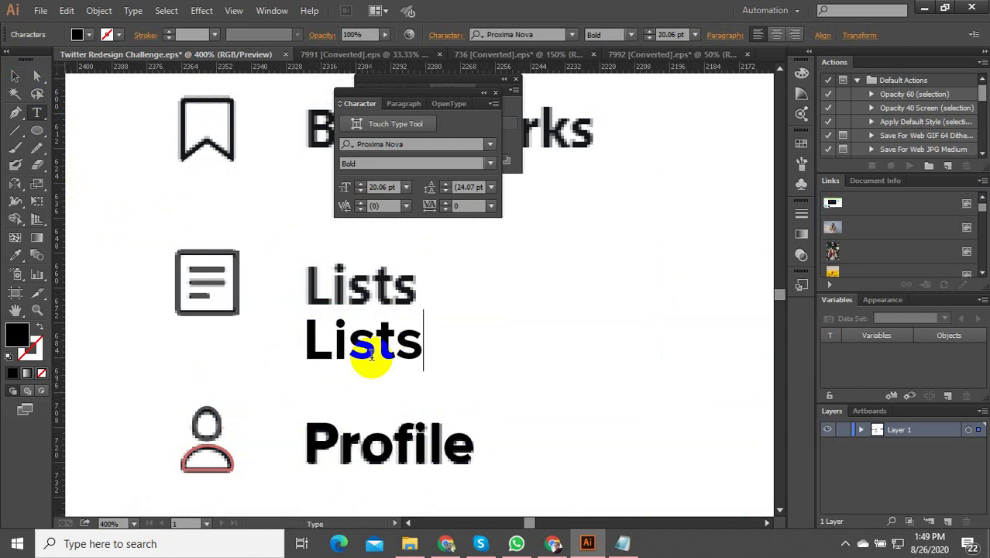
pyautogui.click(15, 75)
# Move the "Lists" text onto the screenshot's label and duplicate it upward to just below the Bookmarks label
pyautogui.scroll(1, 344, 392)
pyautogui.moveTo(343, 391); pyautogui.dragTo(332, 327)
pyautogui.scroll(1, 376, 381)
pyautogui.scroll(2, 361, 403)
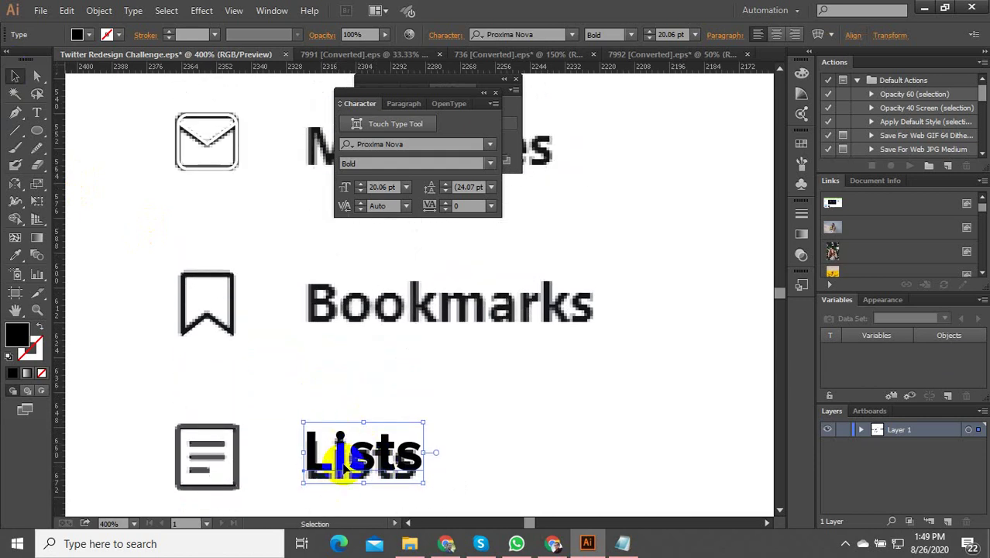
pyautogui.moveTo(337, 453); pyautogui.dragTo(348, 350)
# Replace the wording of the duplicated text below the Bookmarks label with "Bookmarks"
pyautogui.doubleClick(350, 351)
pyautogui.doubleClick(363, 373)
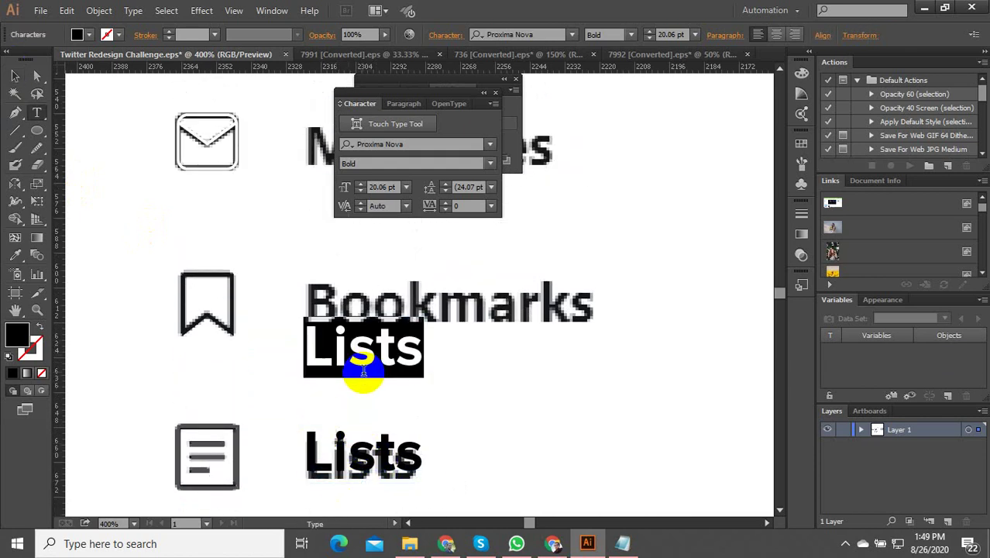
pyautogui.write('Boo')
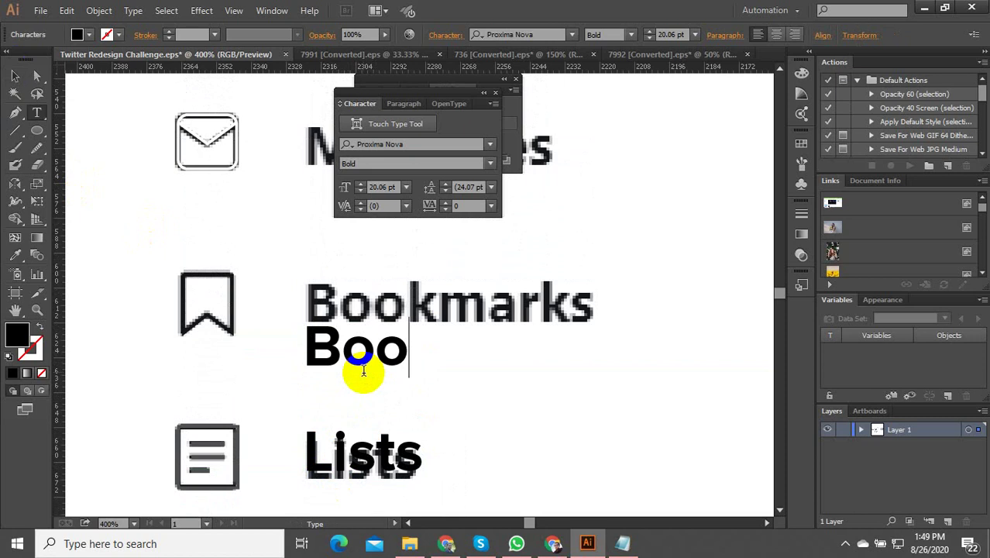
pyautogui.write('kmarks')
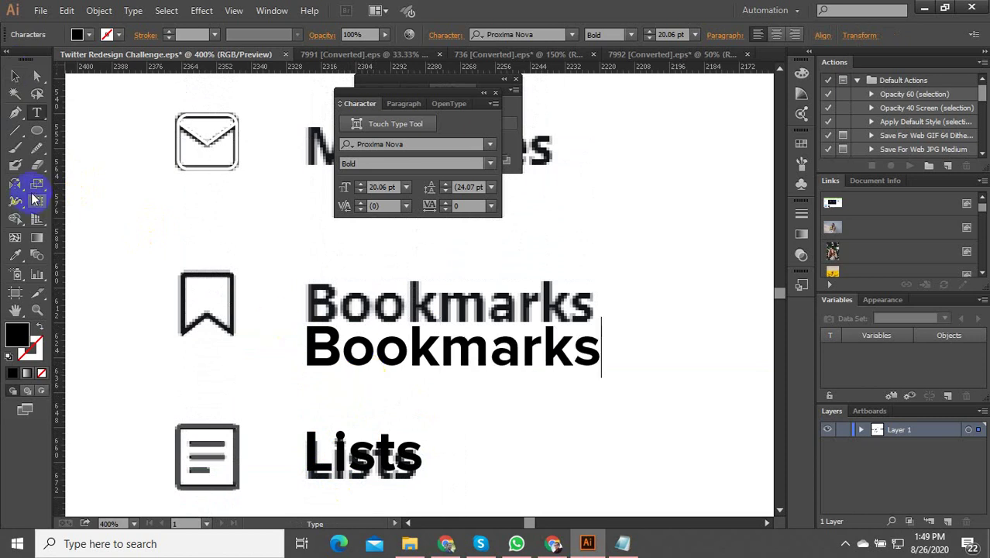
pyautogui.click(11, 75)
# Position the "Bookmarks" text over the screenshot's label and duplicate it upward to just below the Messages label
pyautogui.moveTo(320, 388); pyautogui.dragTo(333, 343)
pyautogui.scroll(2, 344, 375)
pyautogui.moveTo(322, 402); pyautogui.dragTo(329, 302)
# Replace the wording of the duplicated text below the Messages label with "Messages"
pyautogui.doubleClick(326, 301)
pyautogui.doubleClick(341, 306)
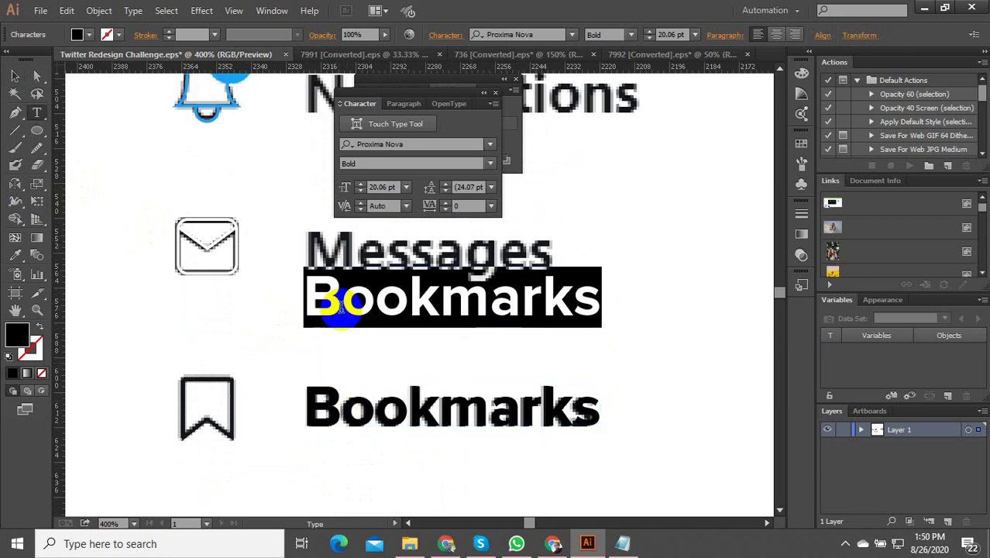
pyautogui.write('Me')
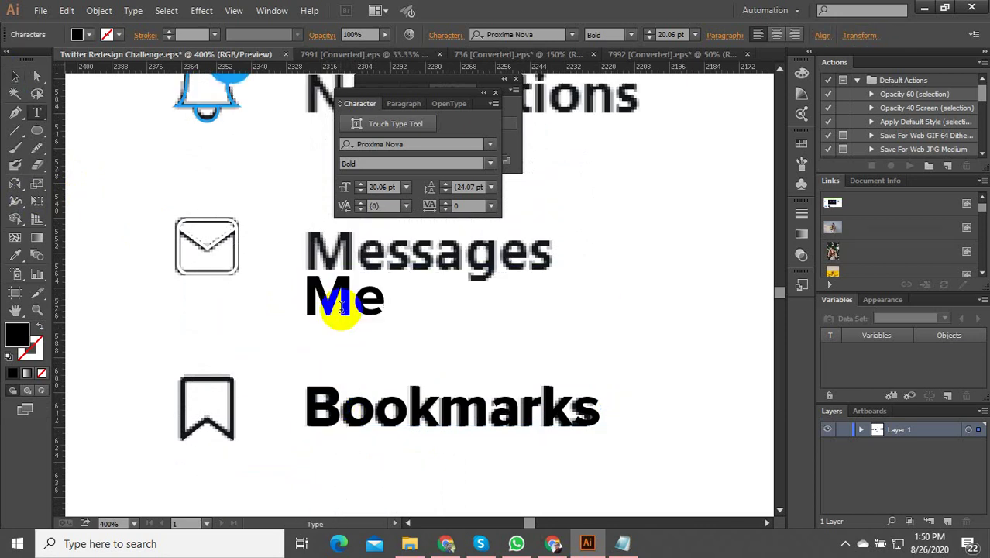
pyautogui.write('ssages')
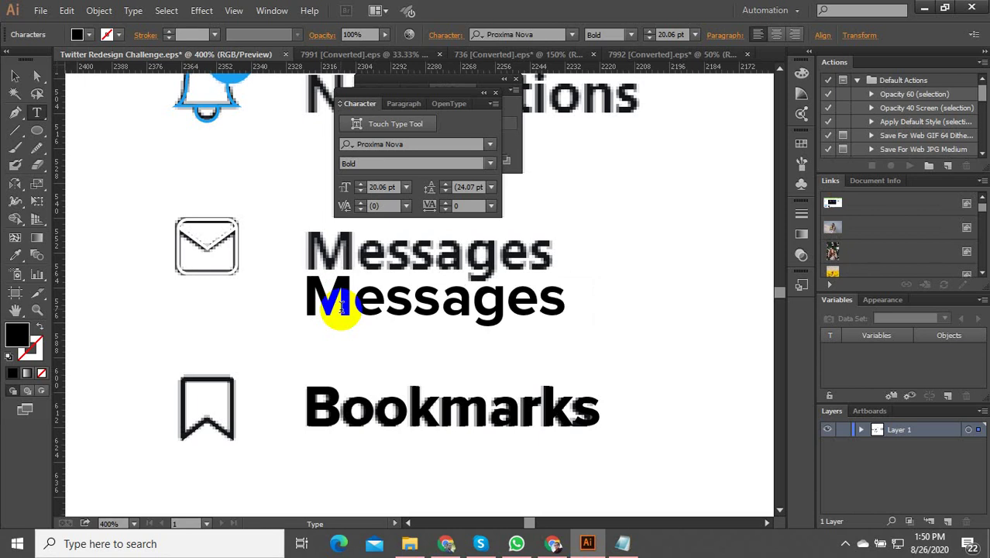
pyautogui.click(15, 76)
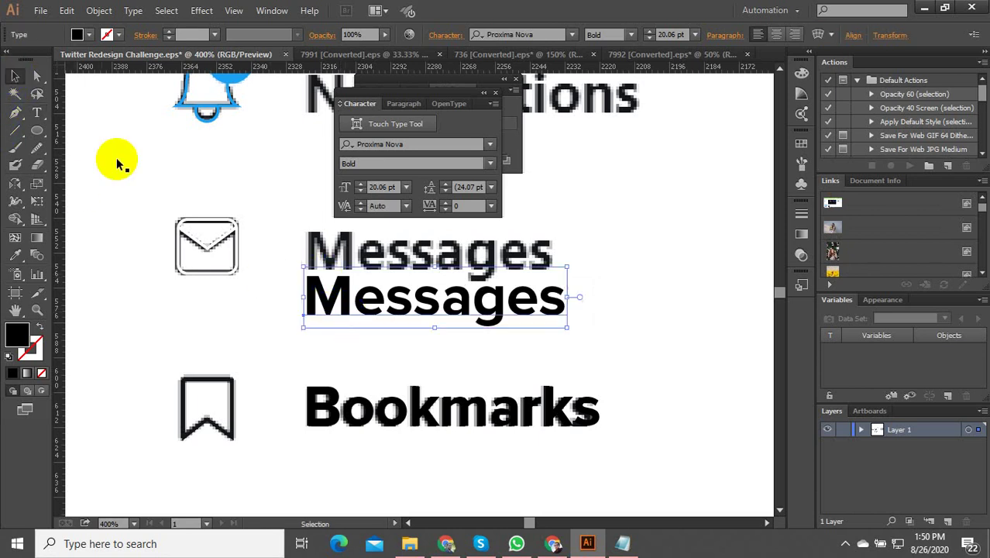
# Position the "Messages" text over the screenshot's label and duplicate it upward to just below the Notifications label
pyautogui.scroll(2, 434, 387)
pyautogui.moveTo(329, 349); pyautogui.dragTo(321, 303)
pyautogui.scroll(4, 364, 328)
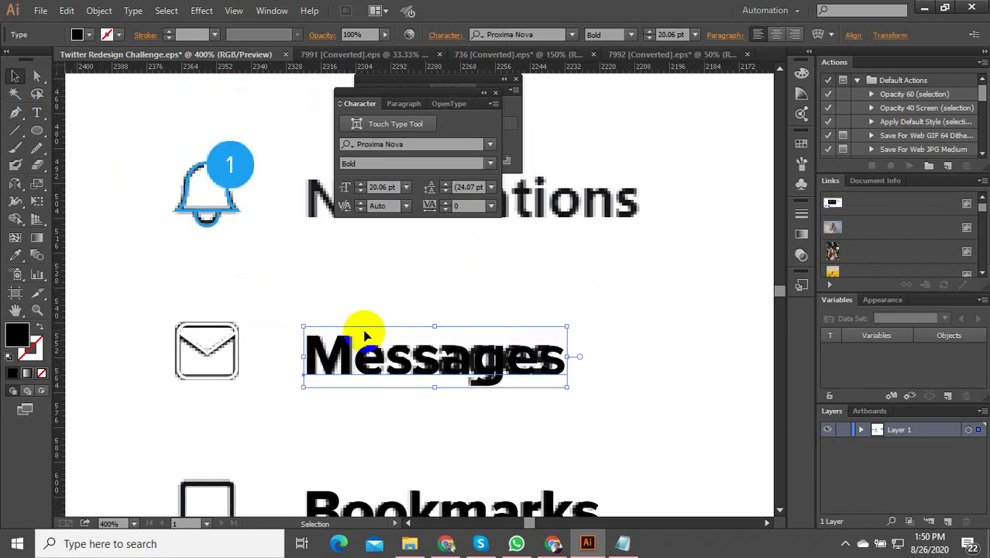
pyautogui.moveTo(347, 418); pyautogui.dragTo(324, 297)
# Replace the wording of the duplicated text below the Notifications label with "Notications"
pyautogui.press('t')
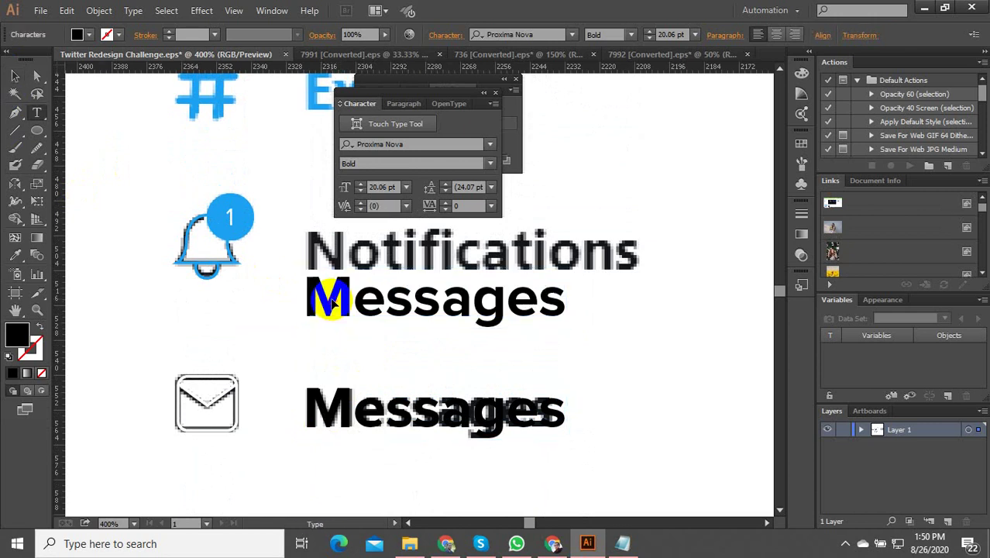
pyautogui.scroll(-2, 327, 361)
pyautogui.hotkey('ctrl', 'a')
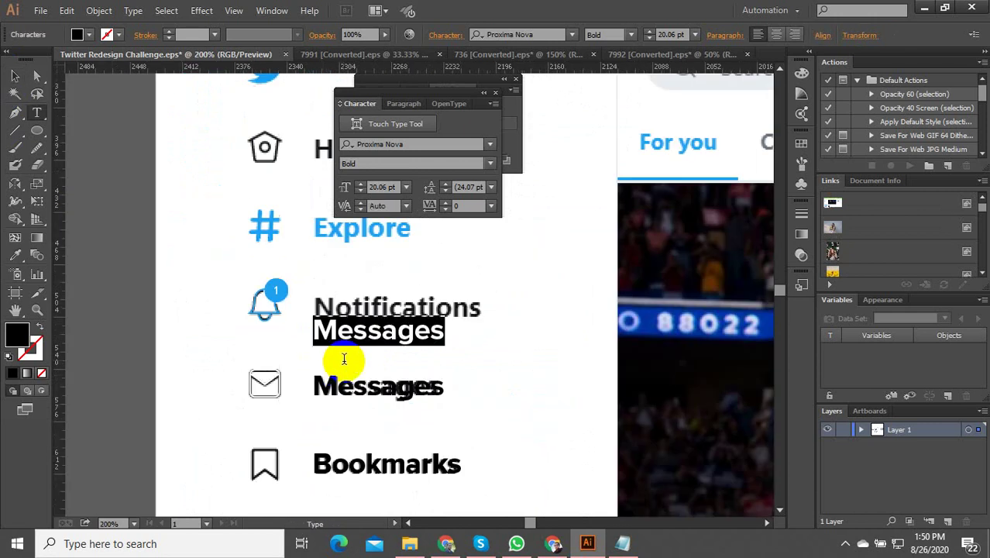
pyautogui.write('Notications')
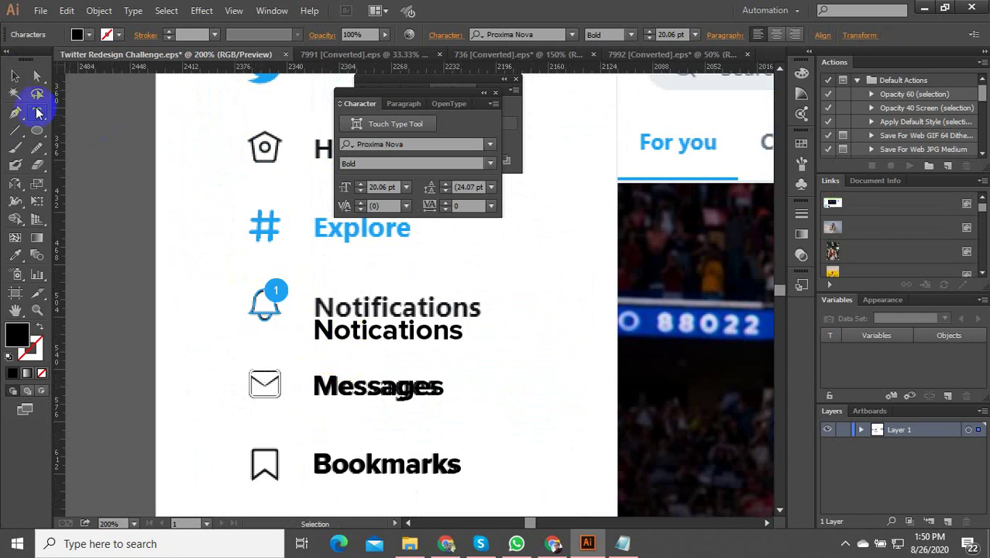
pyautogui.click(12, 73)
# Move the "Notications" text up to just below the screenshot's Explore label
pyautogui.scroll(2, 389, 321)
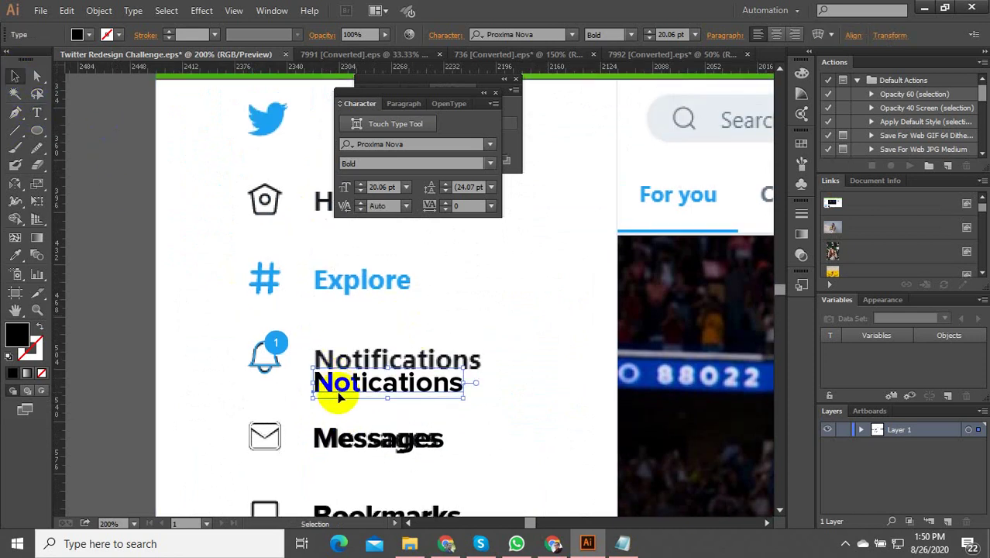
pyautogui.moveTo(343, 391); pyautogui.dragTo(331, 302)
pyautogui.scroll(3, 329, 339)
pyautogui.scroll(-1, 326, 365)
# Replace the wording of the moved text with "Explore" and shift it up onto the screenshot's Explore label
pyautogui.doubleClick(331, 300)
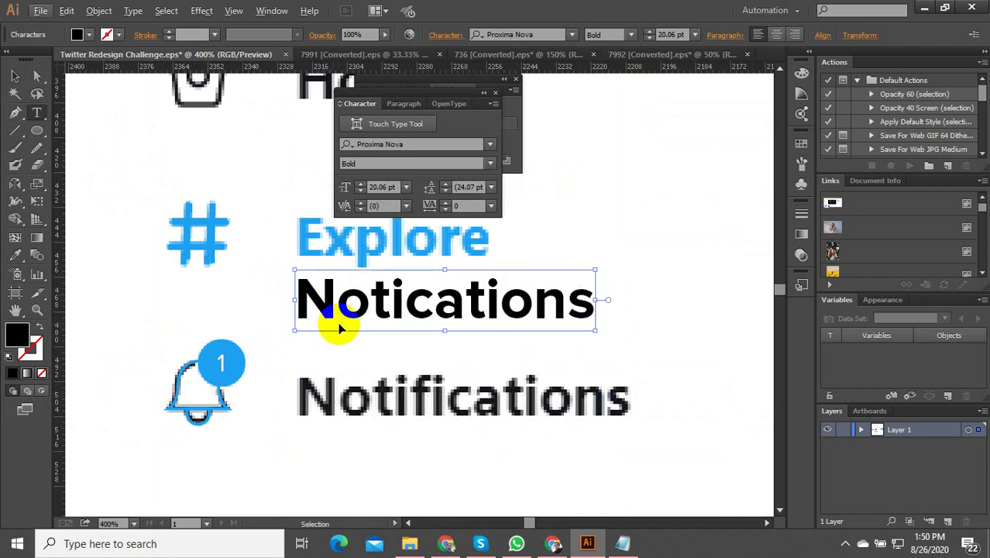
pyautogui.hotkey('ctrl', 'a')
pyautogui.write('E')
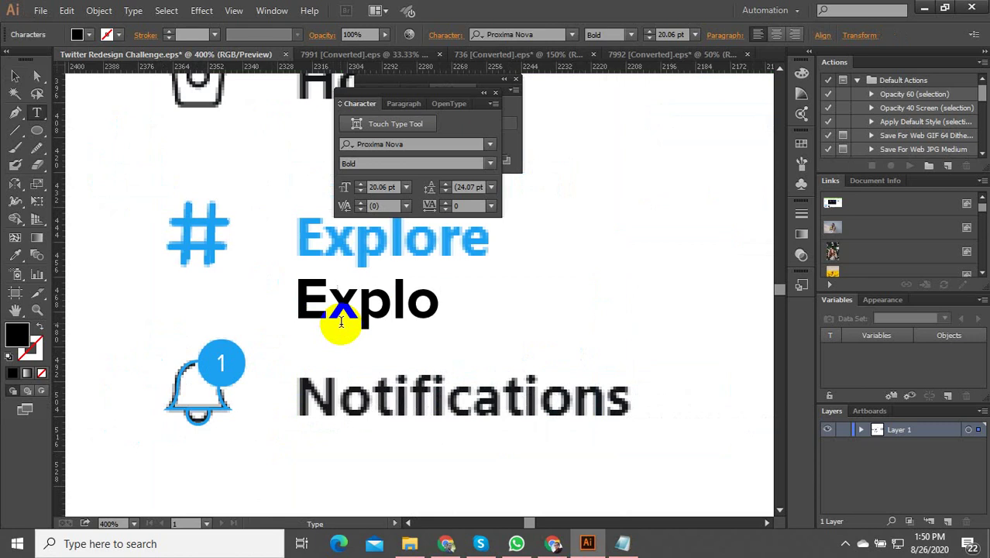
pyautogui.scroll(1, 357, 325)
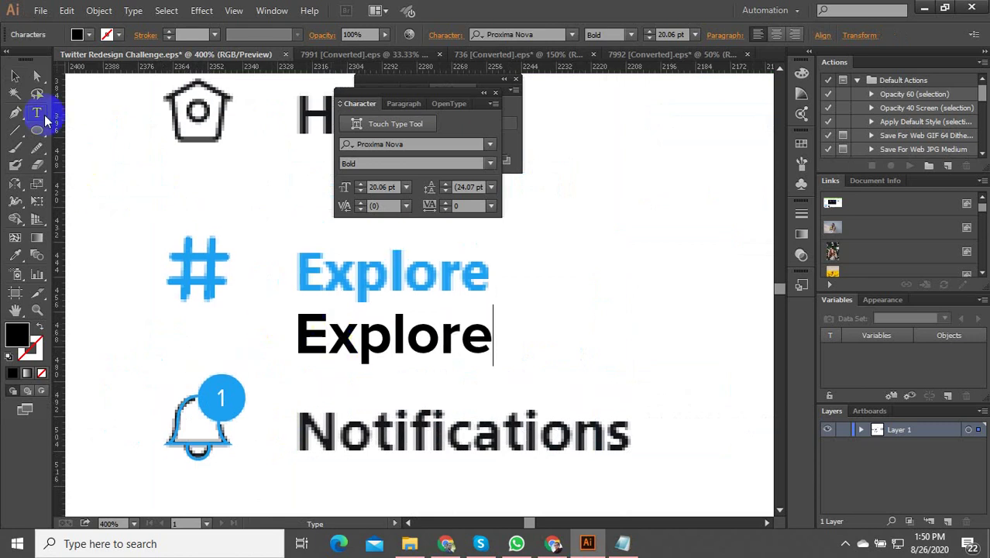
pyautogui.click(13, 77)
pyautogui.scroll(1, 388, 309)
pyautogui.moveTo(316, 365); pyautogui.dragTo(326, 335)
pyautogui.scroll(3, 327, 336)
pyautogui.scroll(4, 165, 253)
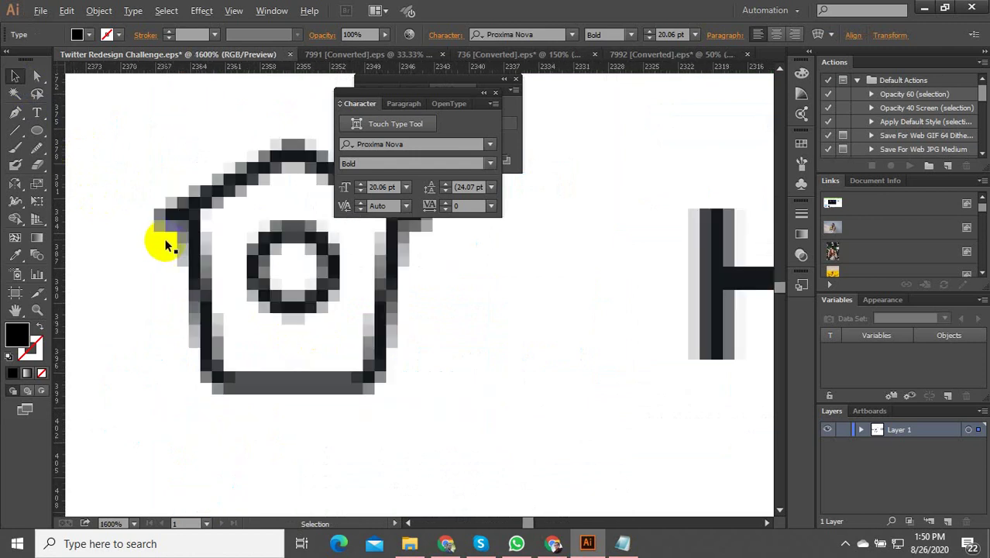
pyautogui.scroll(-2, 257, 306)
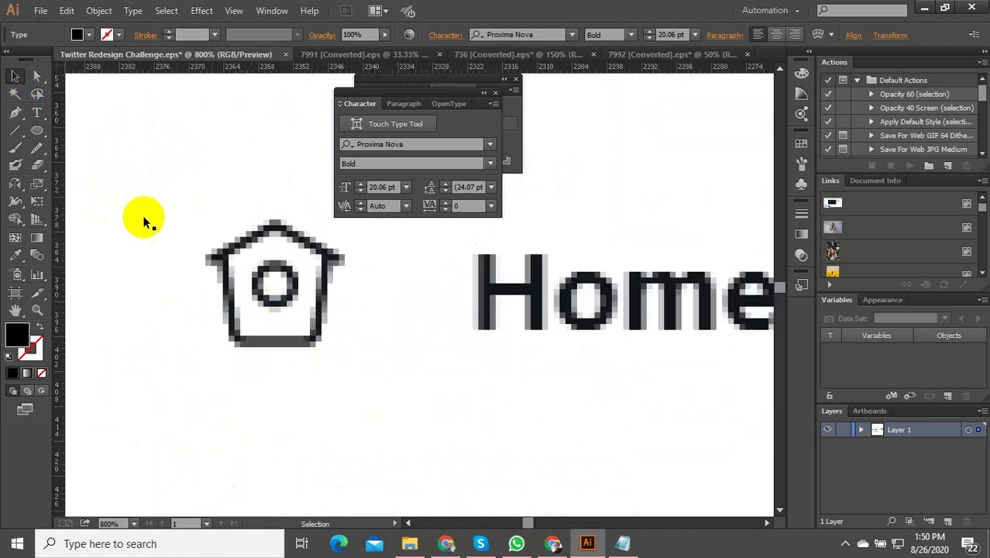
pyautogui.press('super')
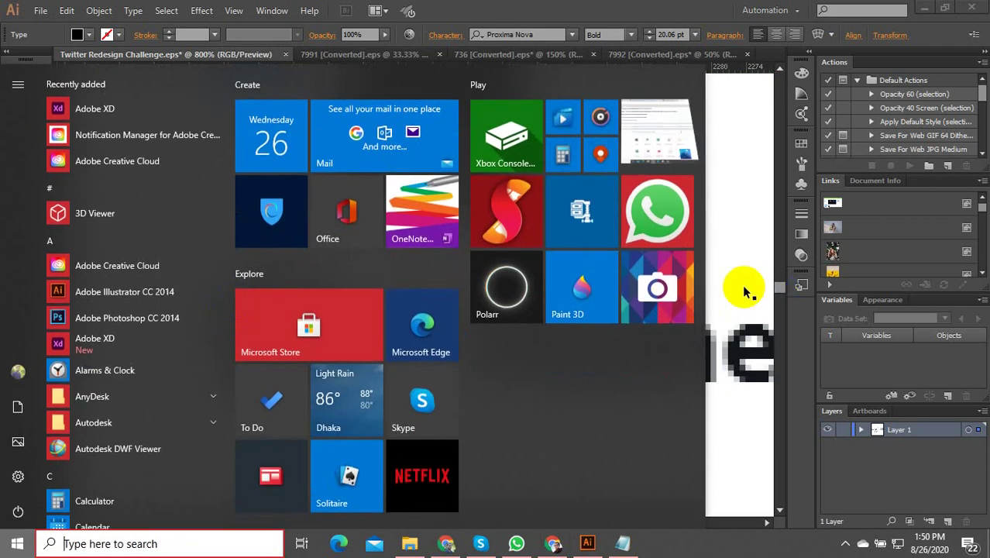
pyautogui.click(741, 284)
# Trace the Home icon's roofline and eaves with the Pen tool as an open path with a black stroke and no fill
pyautogui.click(15, 112)
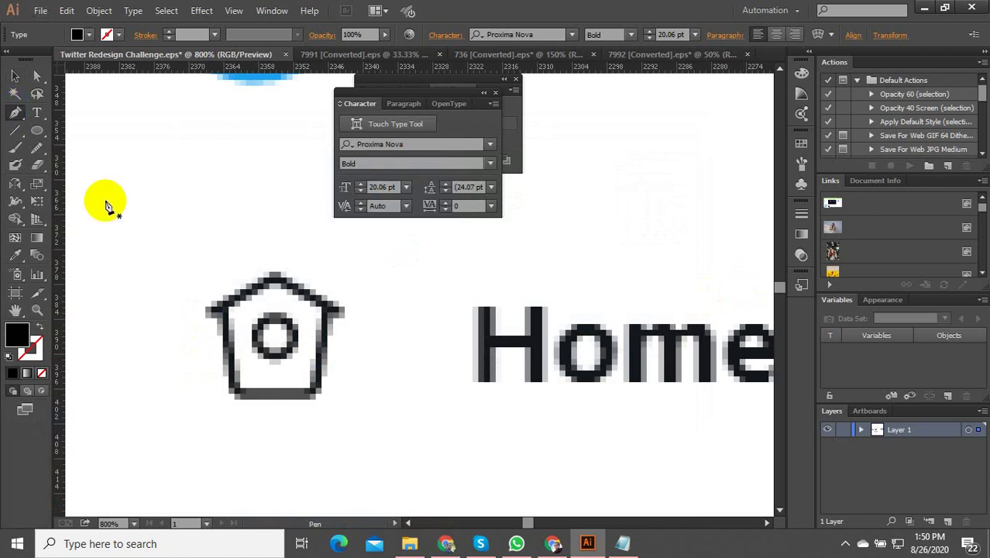
pyautogui.keyDown('alt'); pyautogui.scroll(1, 261, 320); pyautogui.keyUp('alt')
pyautogui.keyDown('alt'); pyautogui.scroll(2, 185, 334); pyautogui.keyUp('alt')
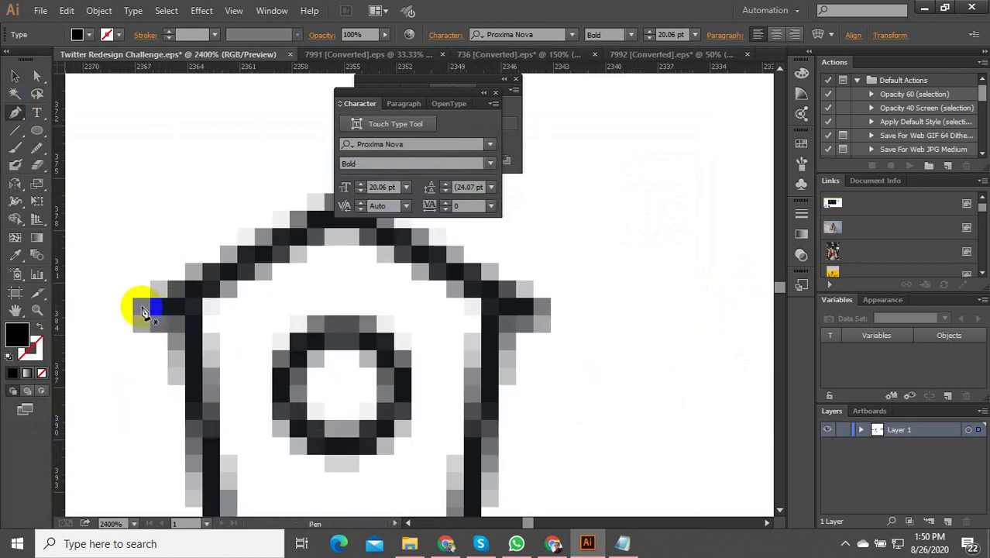
pyautogui.moveTo(142, 311); pyautogui.dragTo(184, 312)
pyautogui.keyDown('shift'); pyautogui.click(189, 309); pyautogui.keyUp('shift')
pyautogui.keyDown('alt'); pyautogui.scroll(-2, 205, 283); pyautogui.keyUp('alt')
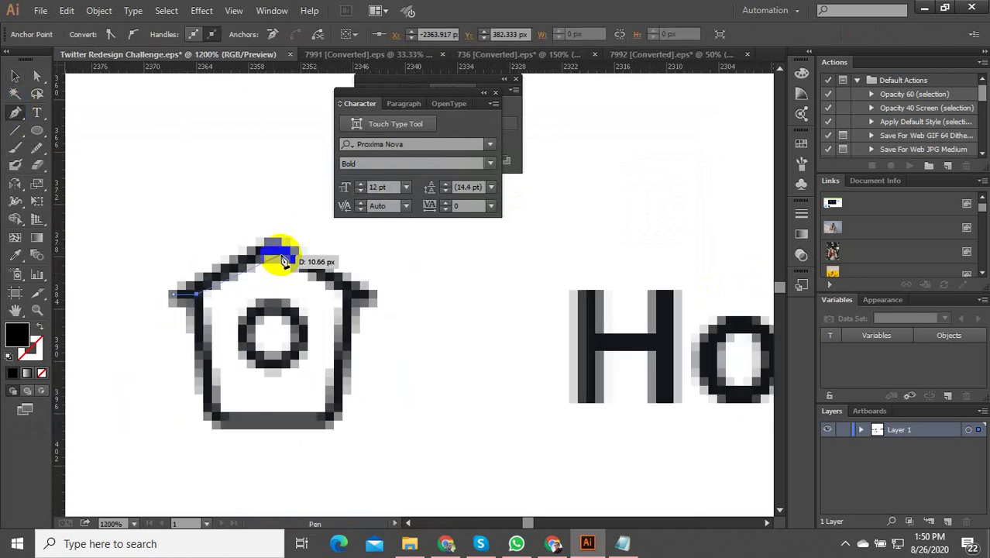
pyautogui.click(274, 251)
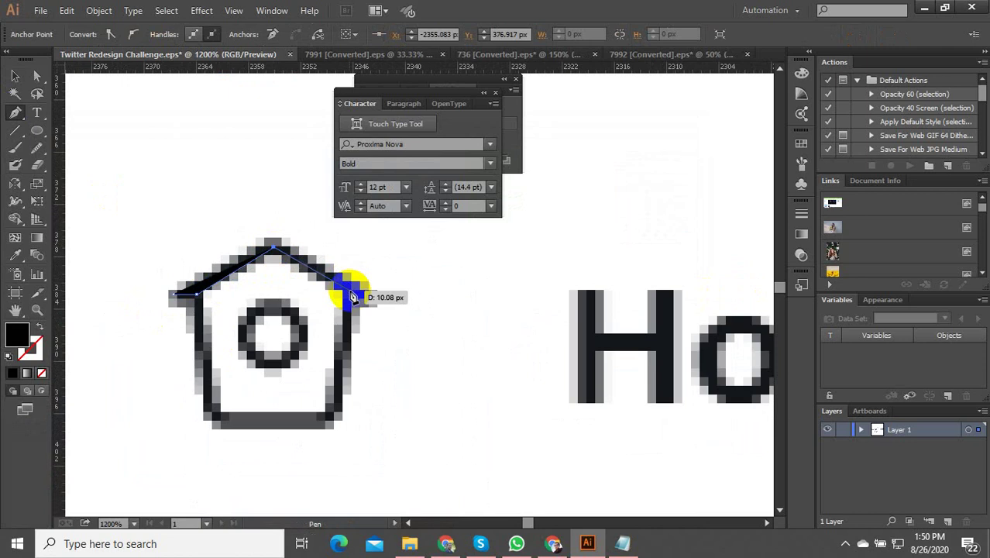
pyautogui.moveTo(352, 296); pyautogui.dragTo(375, 302)
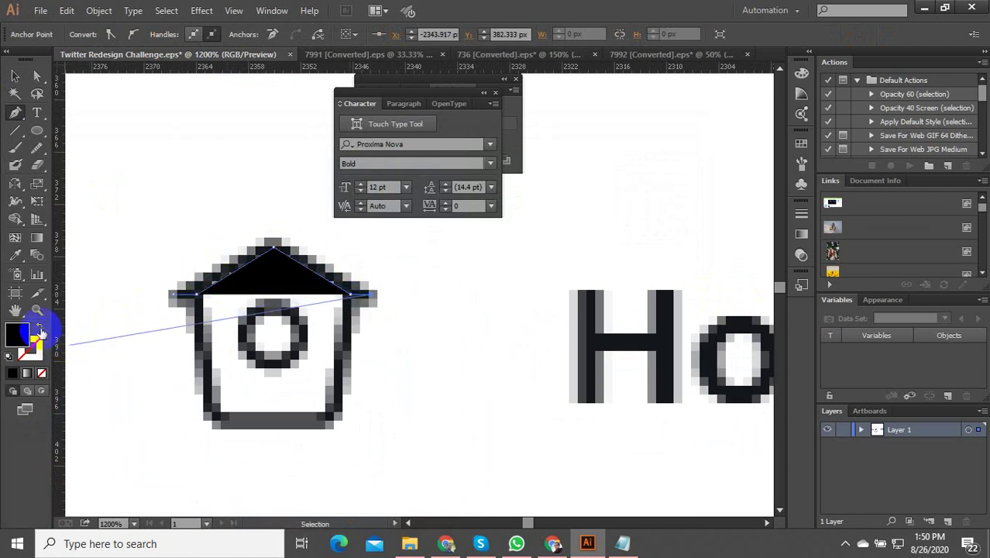
pyautogui.click(39, 329)
pyautogui.click(36, 93)
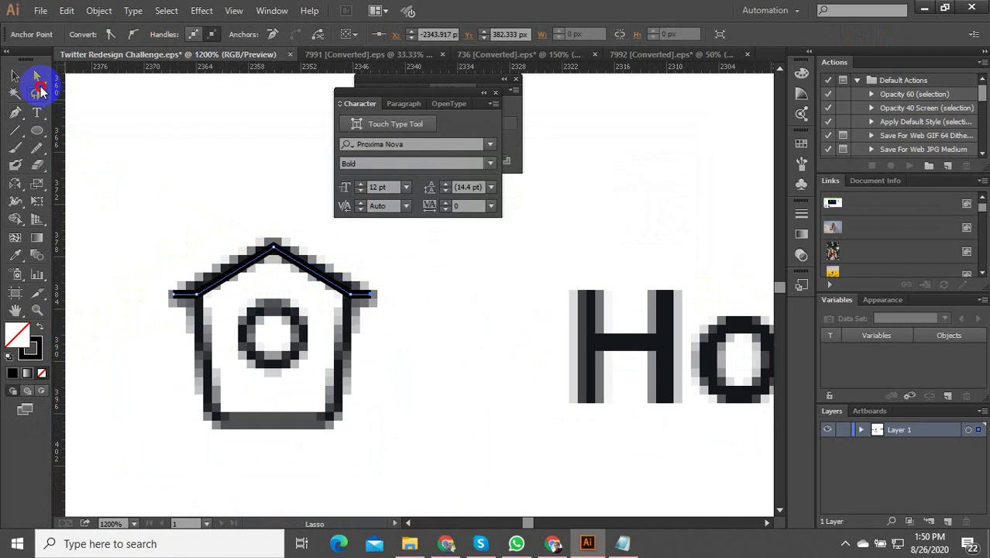
# Trace the Home icon's two slanted walls and base with the Pen tool as an open path starting and ending at the roof corners
pyautogui.click(15, 112)
pyautogui.click(175, 293)
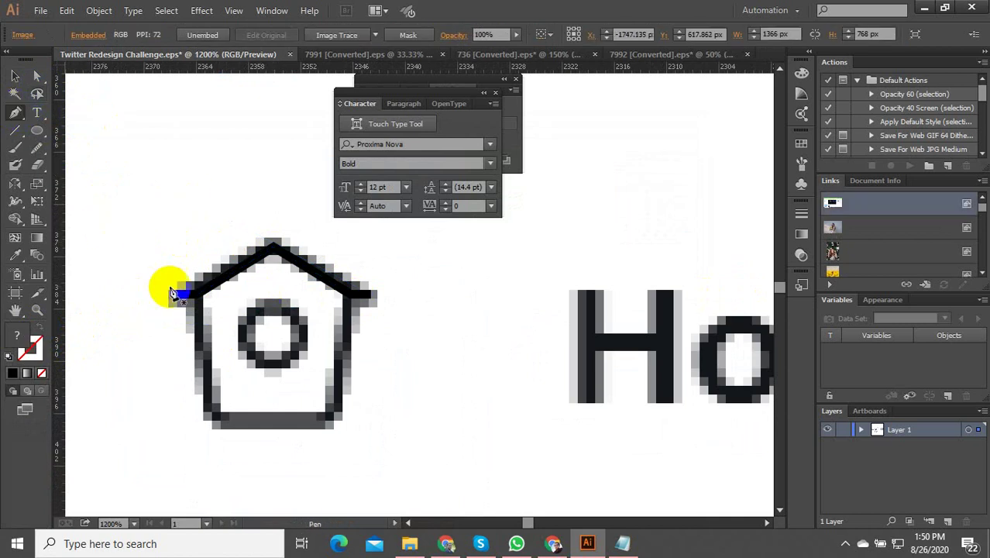
pyautogui.click(216, 420)
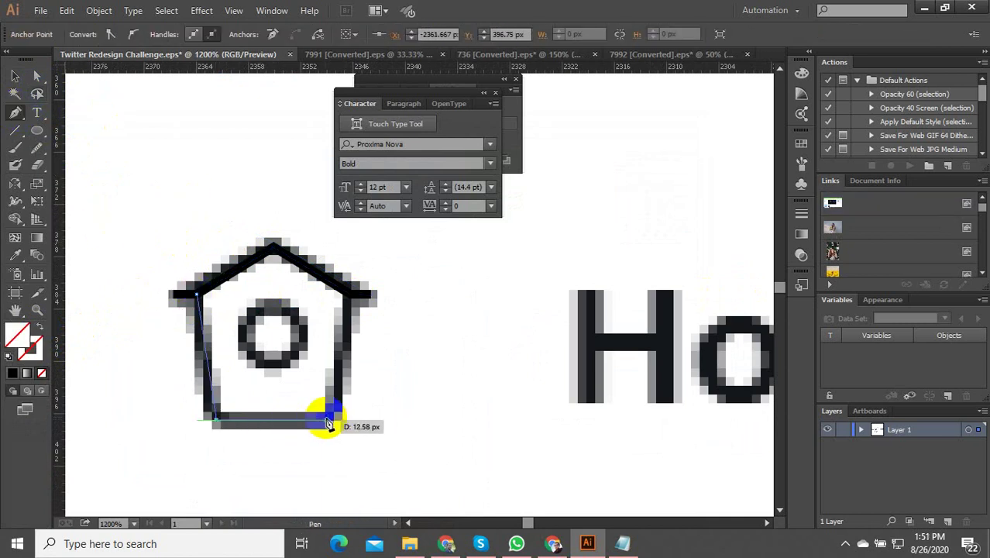
pyautogui.click(327, 419)
pyautogui.click(352, 297)
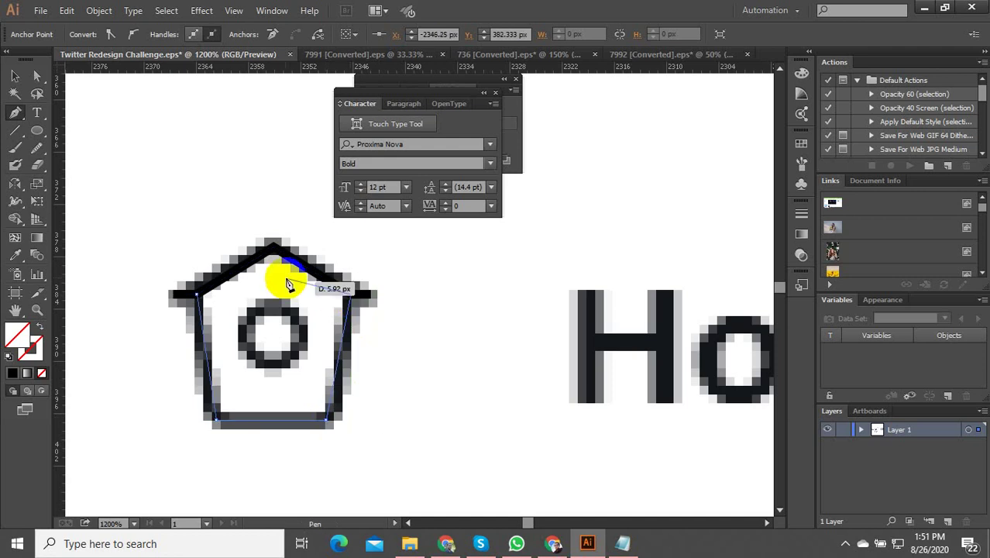
# Apply the roofline's black stroke to the wall path with the Eyedropper
pyautogui.click(15, 75)
pyautogui.click(16, 256)
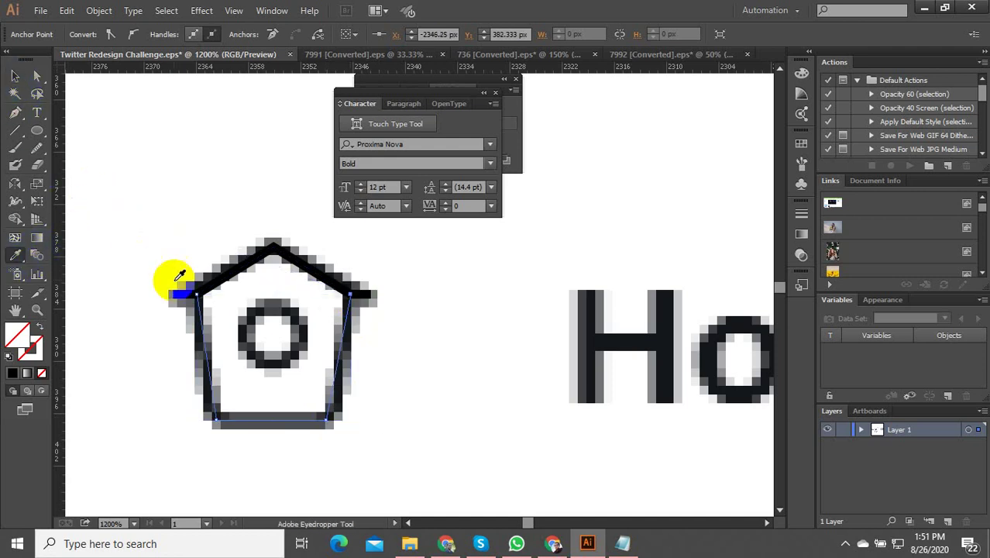
pyautogui.click(217, 287)
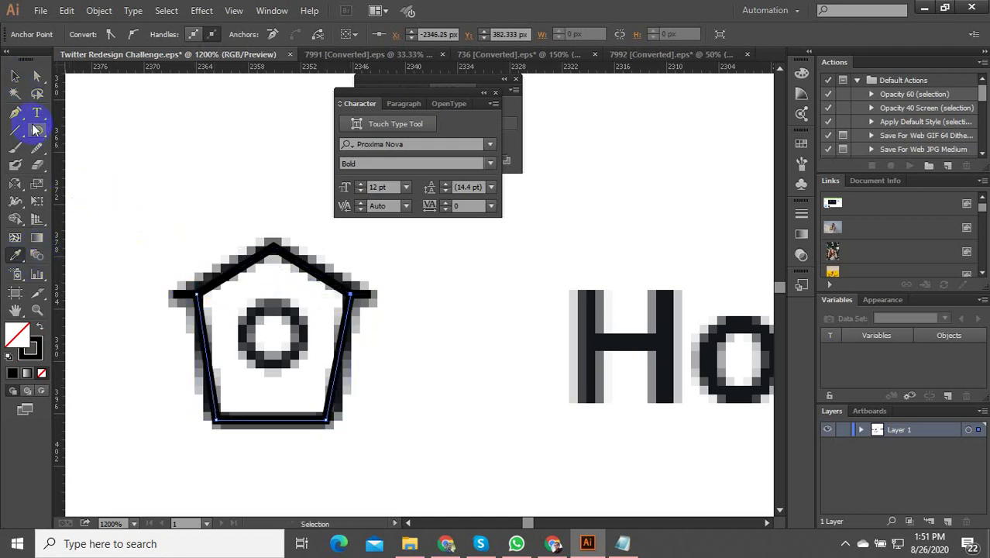
pyautogui.click(15, 75)
# Draw a circle from its center over the round window of the Home icon
pyautogui.click(35, 133)
pyautogui.scroll(2, 262, 276)
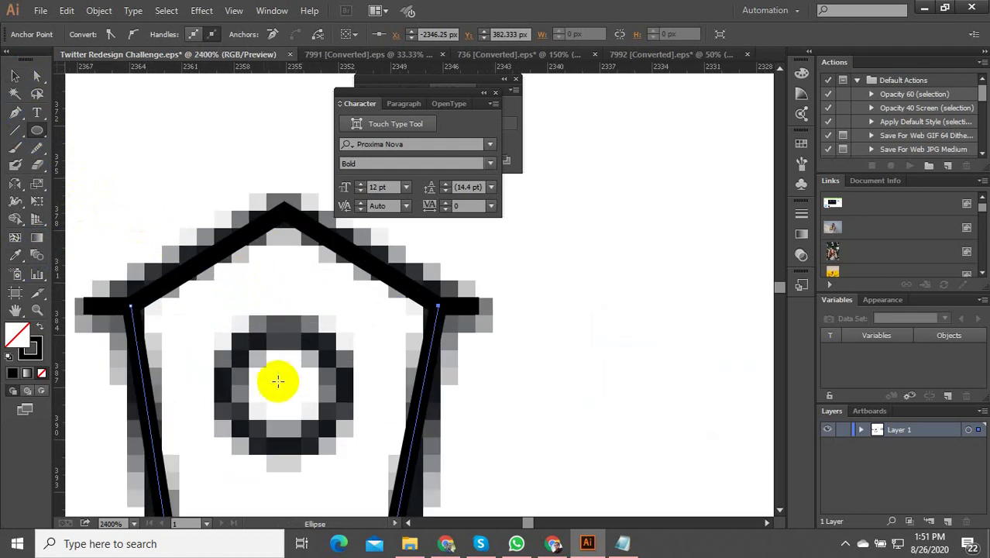
pyautogui.moveTo(283, 389); pyautogui.dragTo(359, 462)
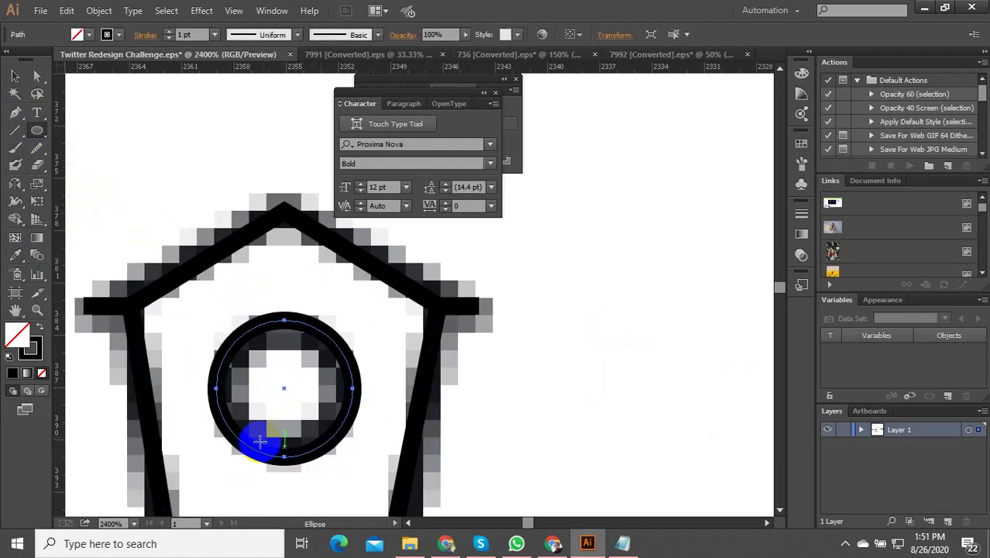
# Copy the Explore label up below the screenshot's Home text and change the copy's text to Home
pyautogui.click(15, 75)
pyautogui.click(283, 371)
pyautogui.scroll(-4, 286, 418)
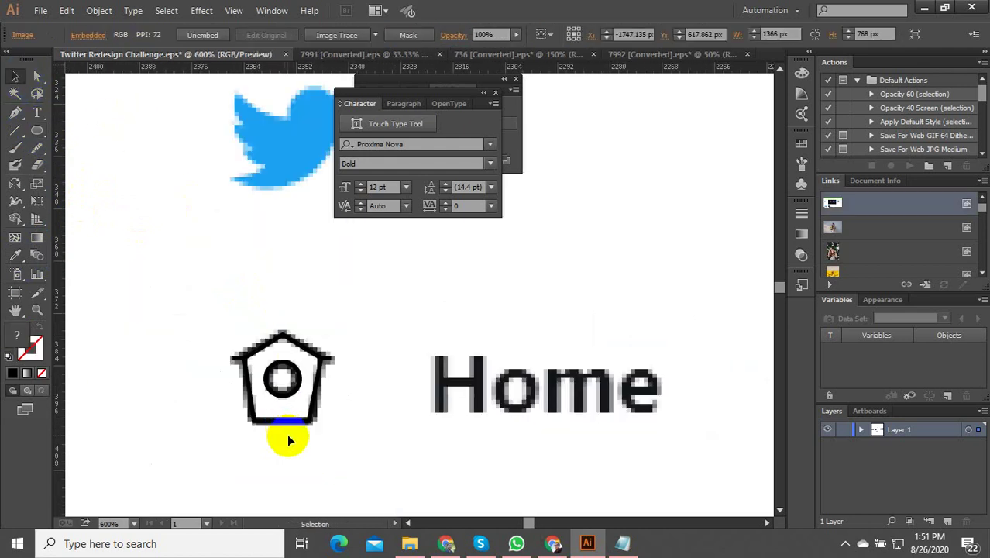
pyautogui.scroll(-2, 357, 417)
pyautogui.moveTo(413, 500); pyautogui.dragTo(406, 420)
pyautogui.doubleClick(411, 423)
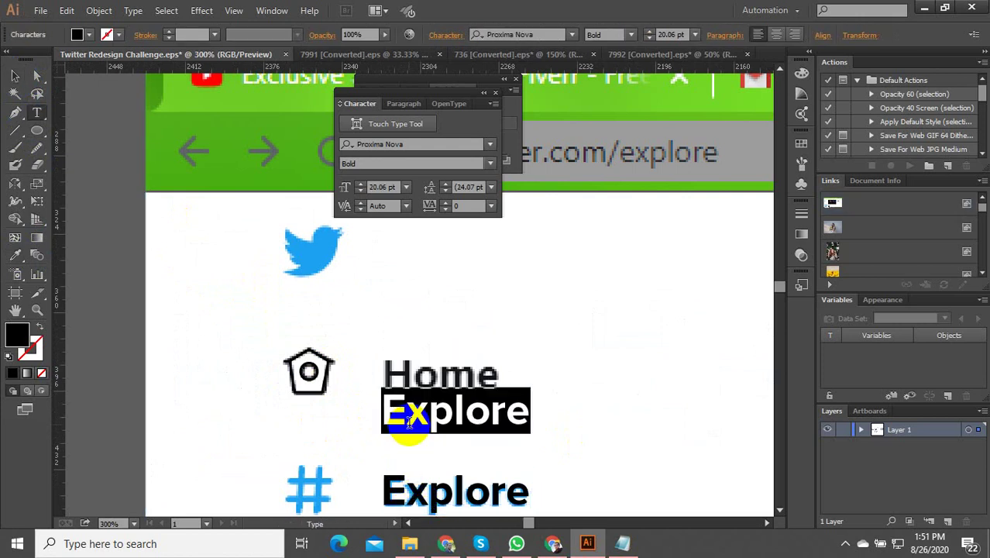
pyautogui.write('Home')
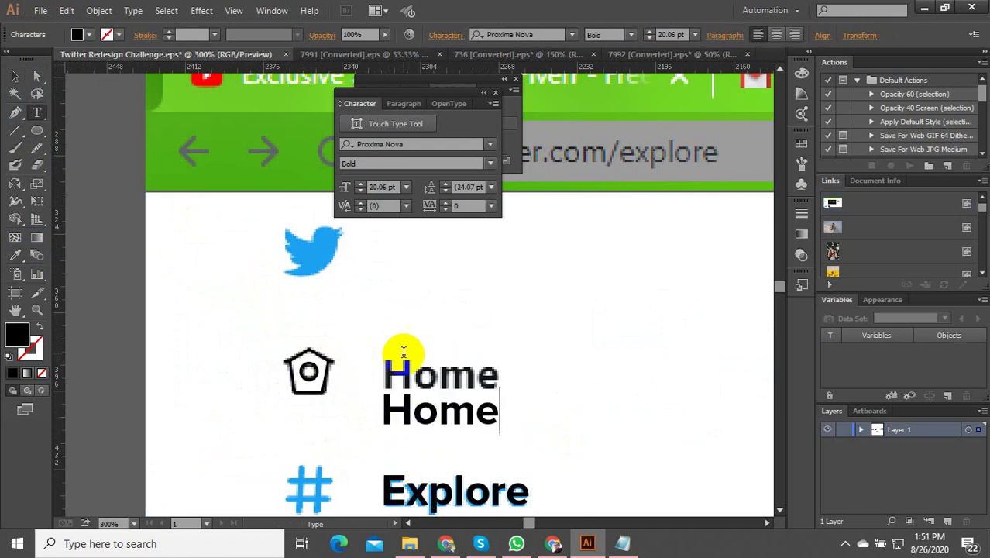
# Move the new Home label over the screenshot's Home text and deselect it
pyautogui.click(16, 74)
pyautogui.scroll(2, 391, 437)
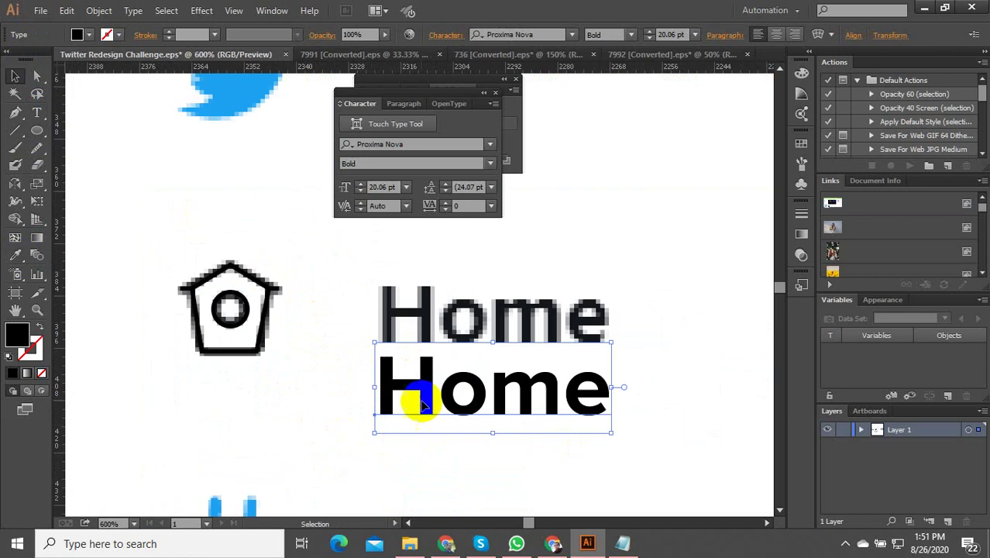
pyautogui.moveTo(421, 400); pyautogui.dragTo(426, 335)
pyautogui.scroll(-7, 329, 334)
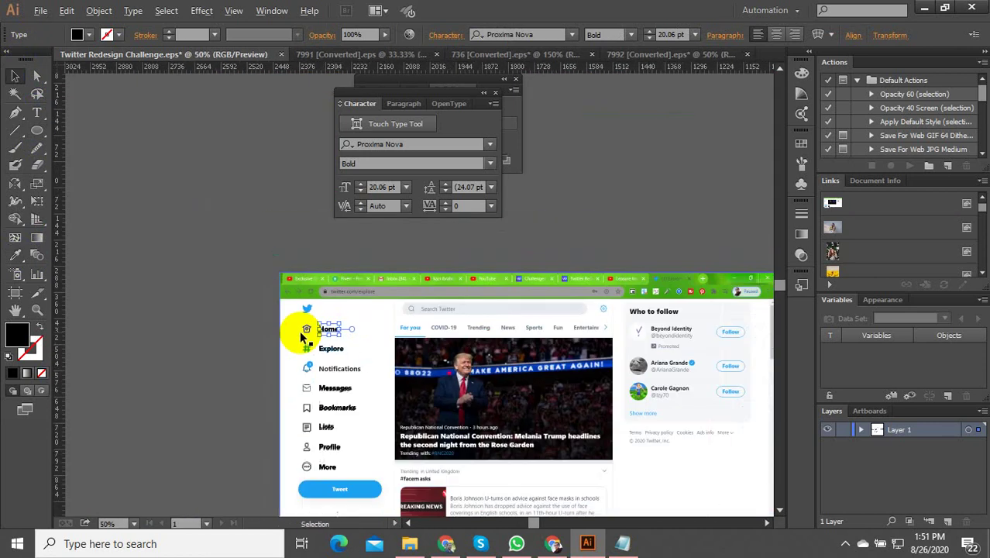
pyautogui.hotkey('ctrl', 'shift', 'a')
# Draw a rounded rectangle about 231 by 48 px over the Tweet button and round its corners fully, to about 23.71 px
pyautogui.scroll(2, 379, 420)
pyautogui.scroll(-3, 341, 399)
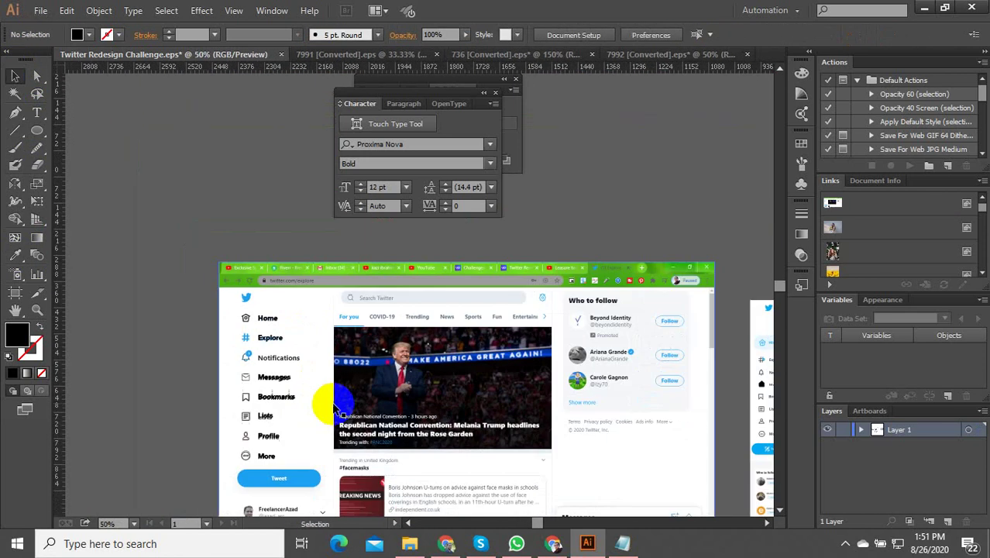
pyautogui.scroll(-1, 344, 380)
pyautogui.scroll(4, 277, 445)
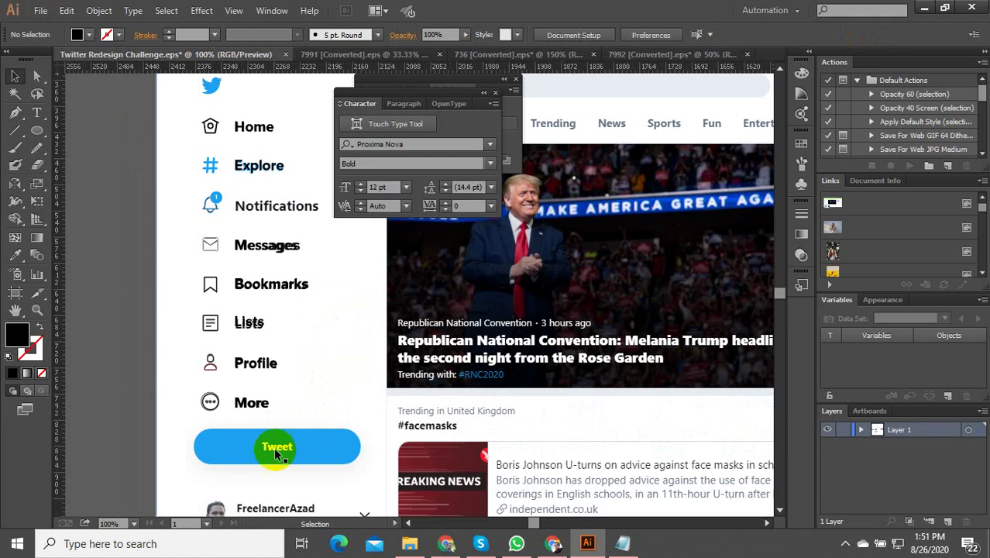
pyautogui.scroll(-3, 234, 449)
pyautogui.scroll(1, 242, 399)
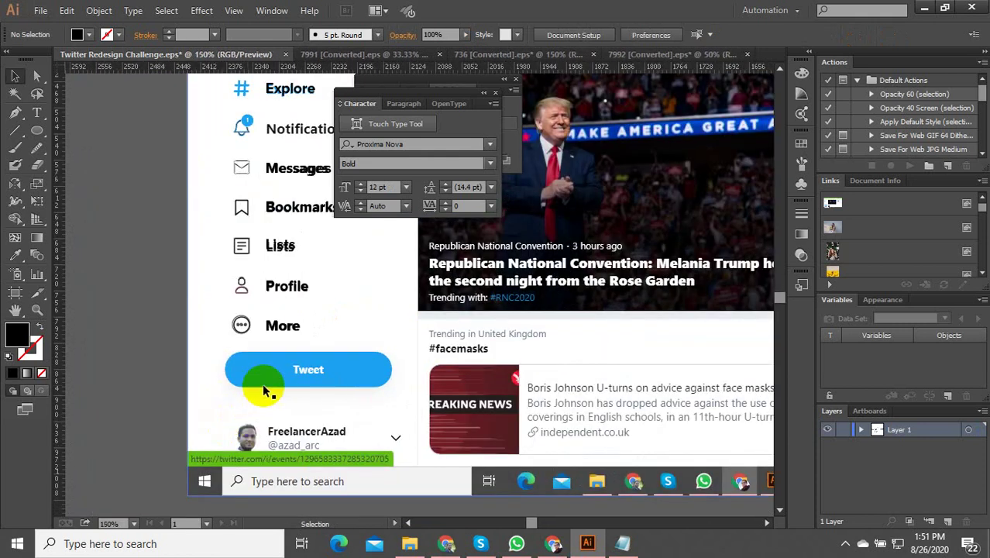
pyautogui.scroll(2, 271, 380)
pyautogui.moveTo(35, 130); pyautogui.dragTo(85, 152)
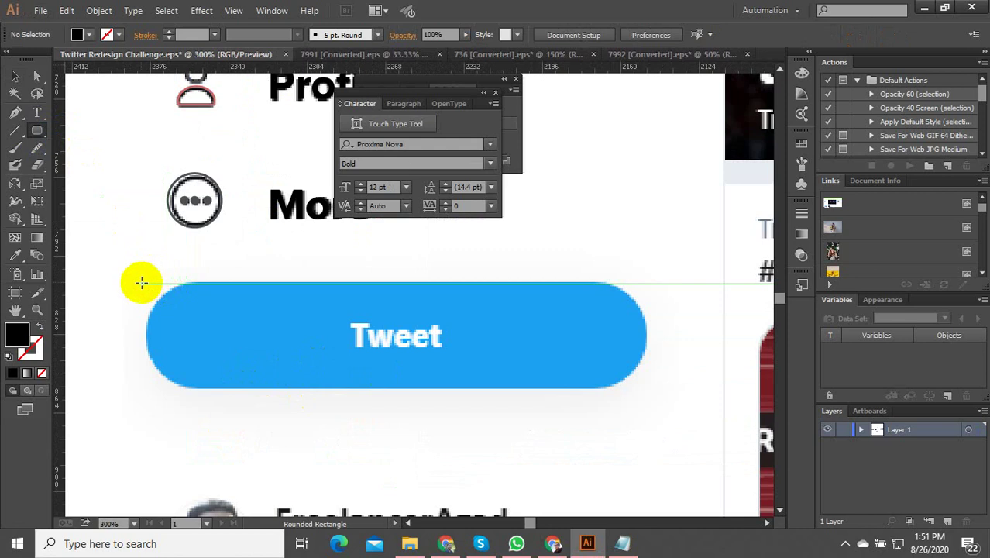
pyautogui.moveTo(141, 282); pyautogui.dragTo(643, 386)
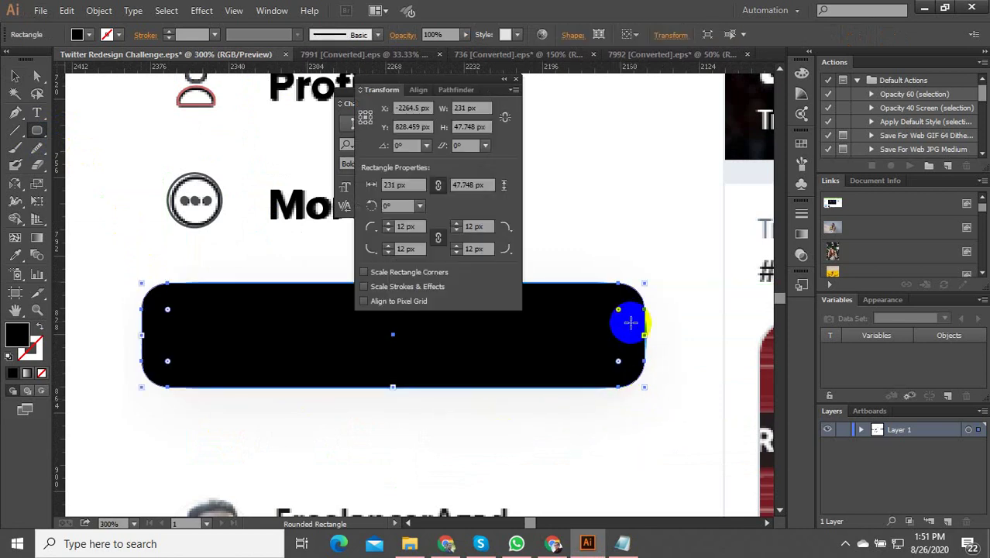
pyautogui.moveTo(618, 311); pyautogui.dragTo(583, 332)
# Narrow the rounded rectangle to about 228 px wide at its left edge and fill it with the Tweet button's blue using the Eyedropper
pyautogui.click(25, 219)
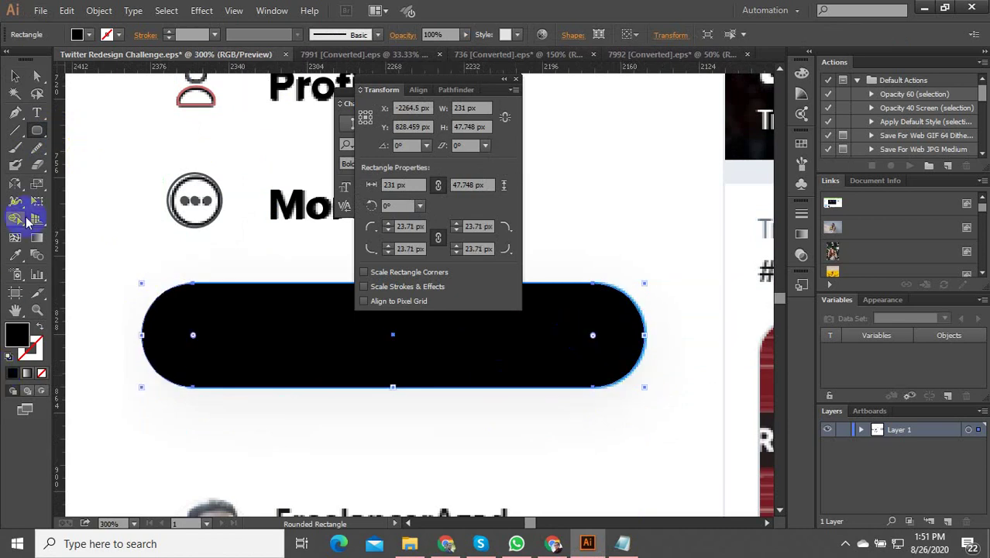
pyautogui.click(42, 329)
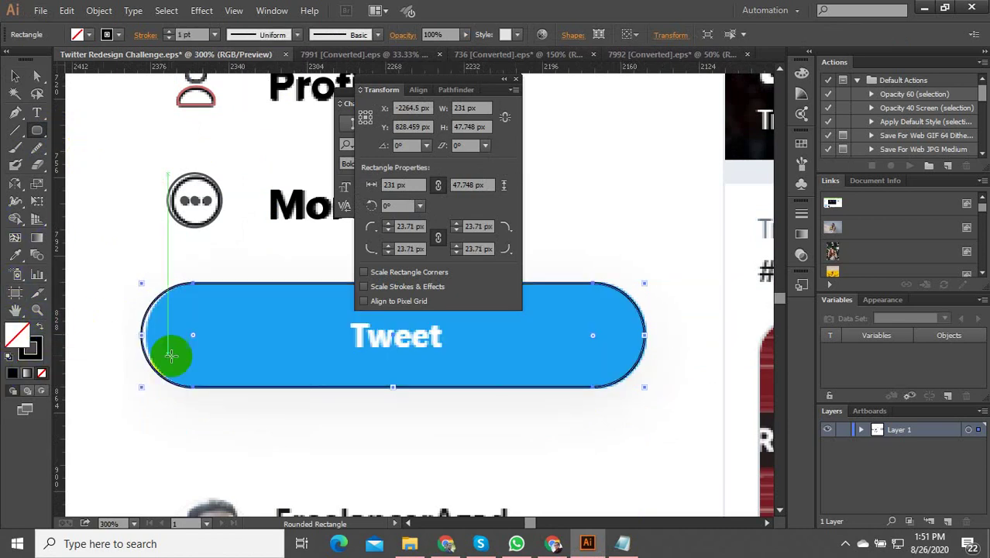
pyautogui.moveTo(143, 338); pyautogui.dragTo(147, 335)
pyautogui.click(269, 321)
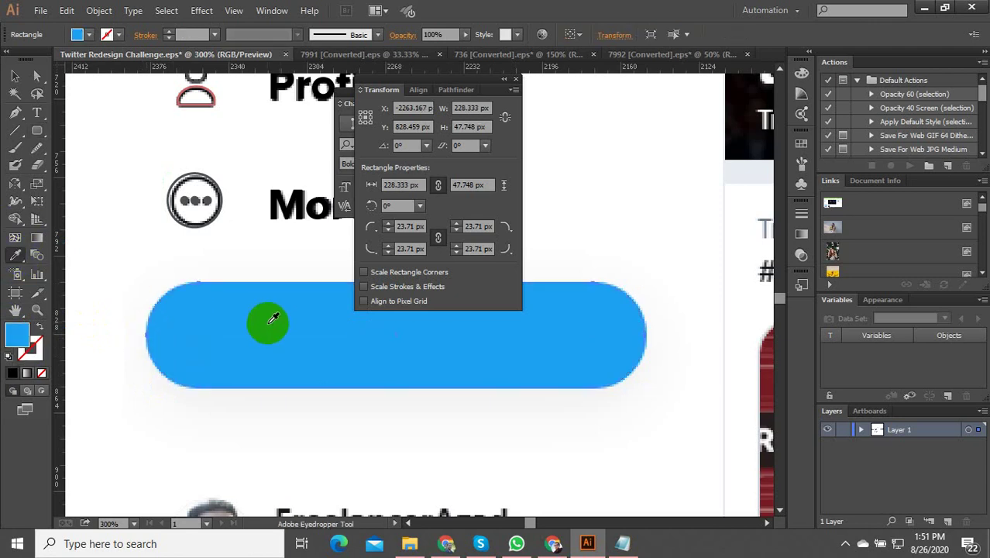
pyautogui.press('v')
pyautogui.click(208, 366)
pyautogui.scroll(-3, 278, 512)
pyautogui.click(352, 406)
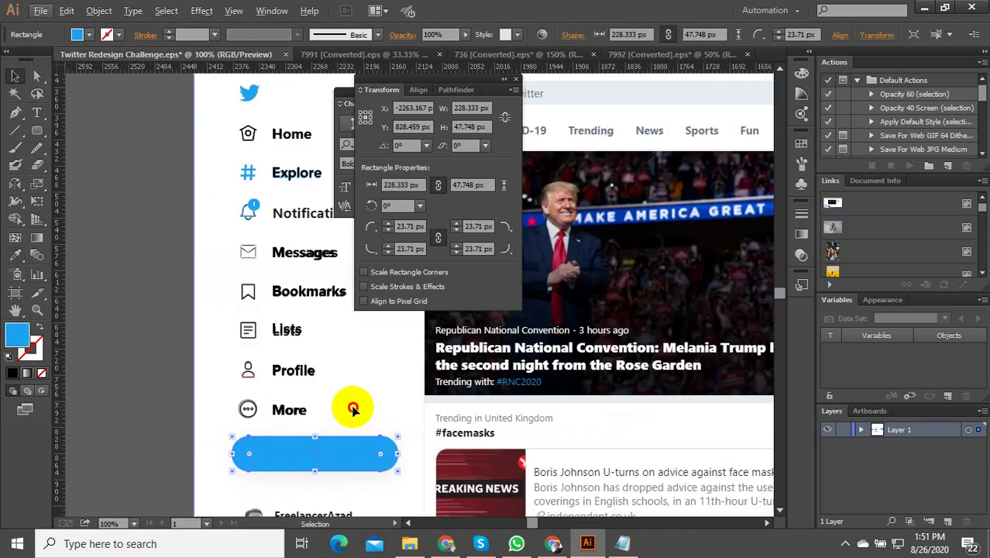
# Copy the More label onto the Tweet button and swap the button shape's blue fill to its stroke
pyautogui.scroll(3, 255, 478)
pyautogui.moveTo(273, 396); pyautogui.dragTo(307, 382)
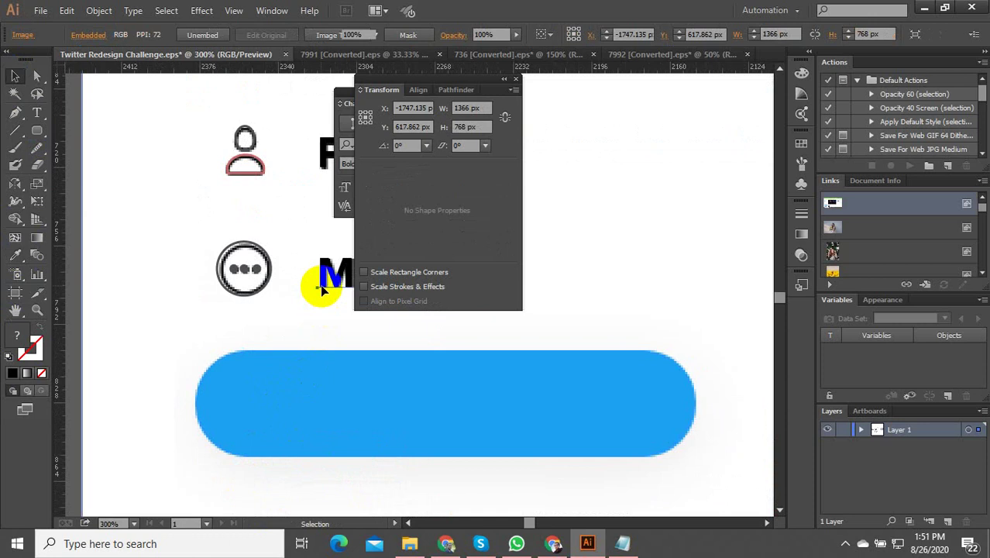
pyautogui.moveTo(338, 276); pyautogui.dragTo(405, 401)
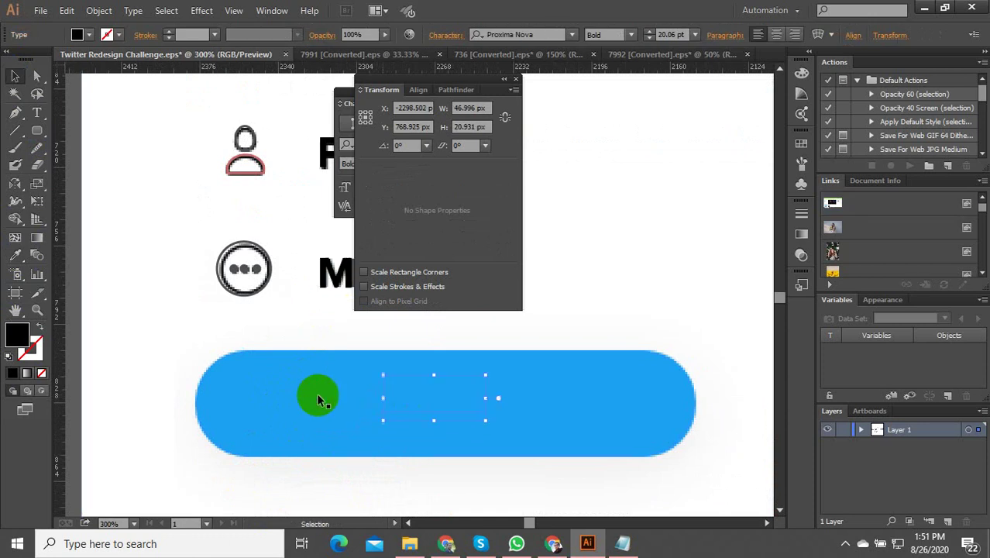
pyautogui.click(217, 420)
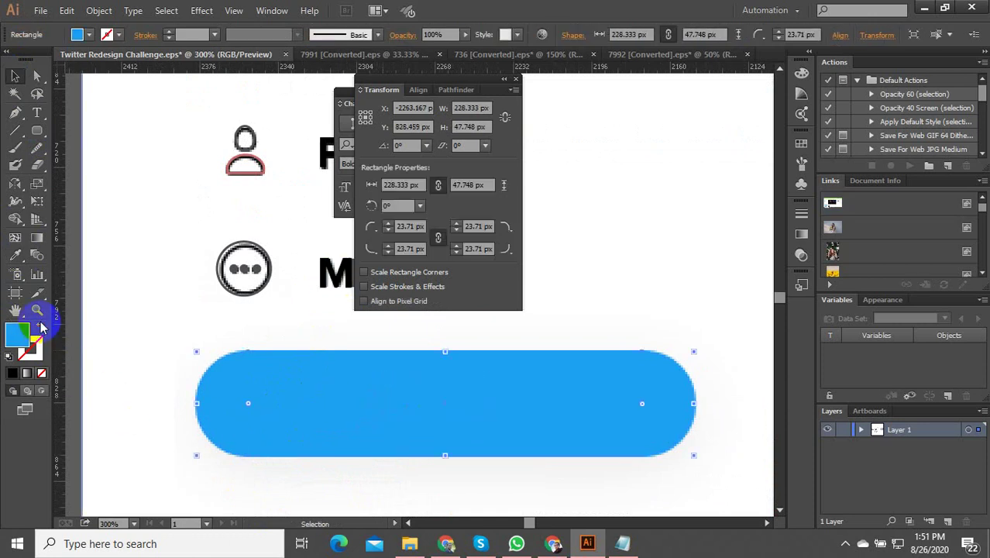
pyautogui.hotkey('ctrl', 'shift', '[')
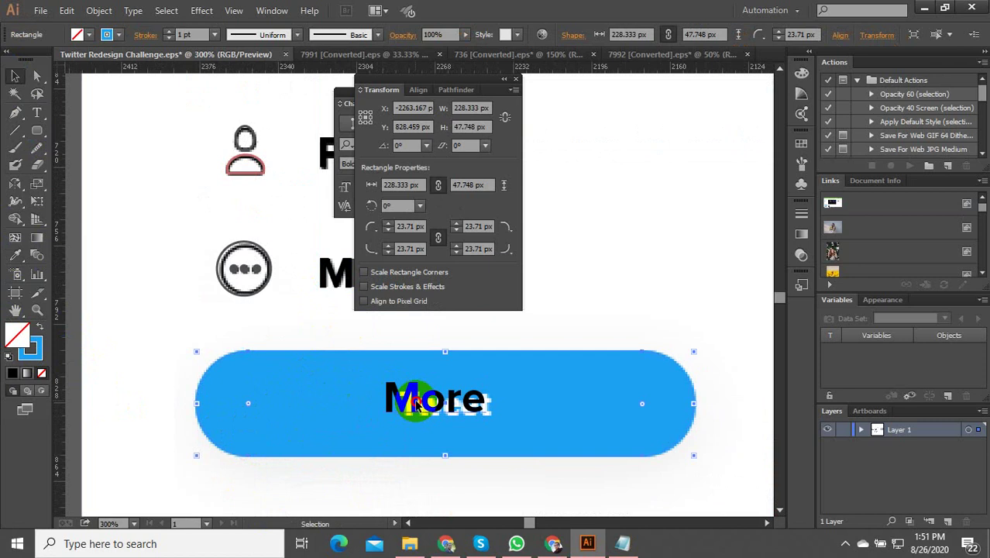
# Raise the copied More label slightly above the screenshot's button text and change its text to Tweet
pyautogui.click(417, 387)
pyautogui.moveTo(416, 387); pyautogui.dragTo(417, 383)
pyautogui.hotkey('ctrl', '+')
pyautogui.doubleClick(422, 397)
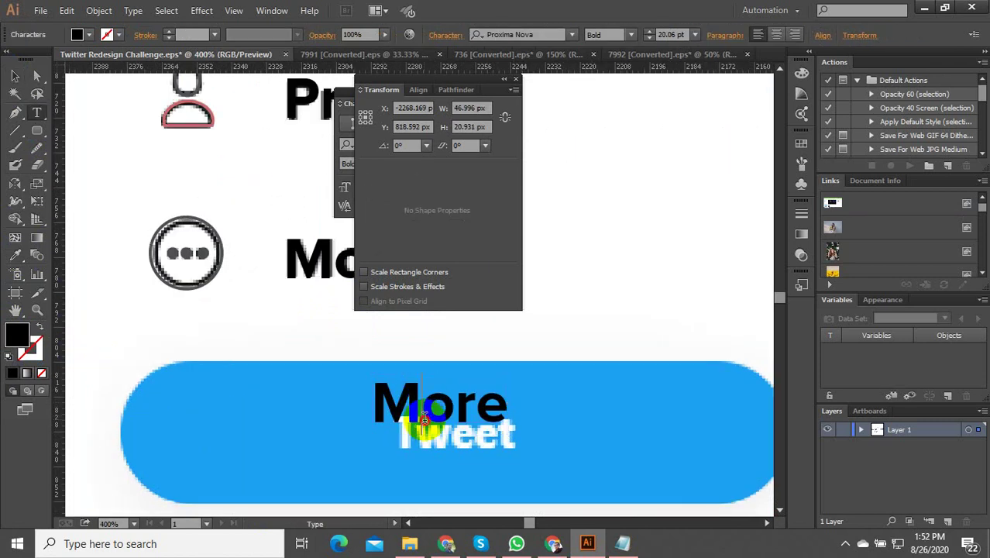
pyautogui.doubleClick(425, 417)
pyautogui.write('Tweet')
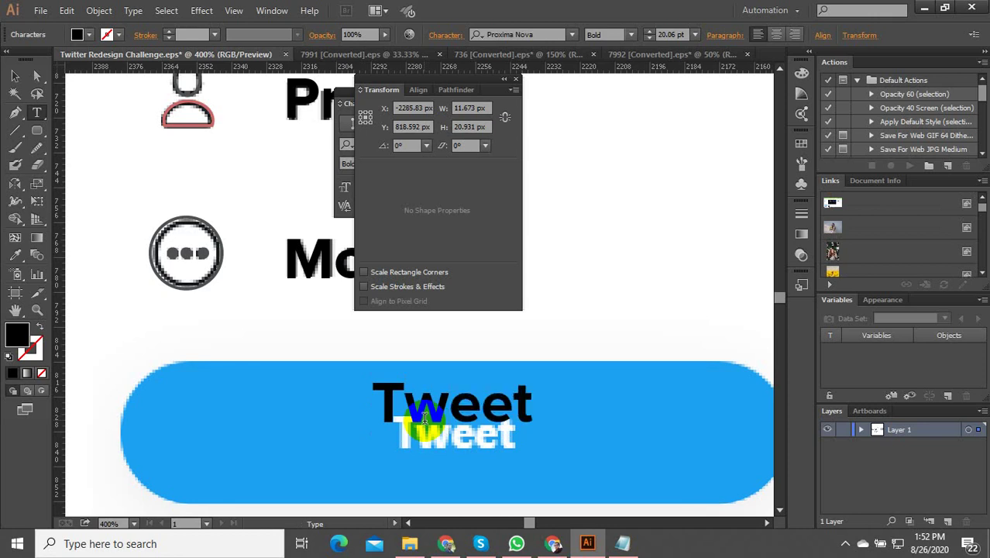
# Move the Tweet label down over the screenshot's Tweet text and colour it white with the Eyedropper
pyautogui.click(15, 75)
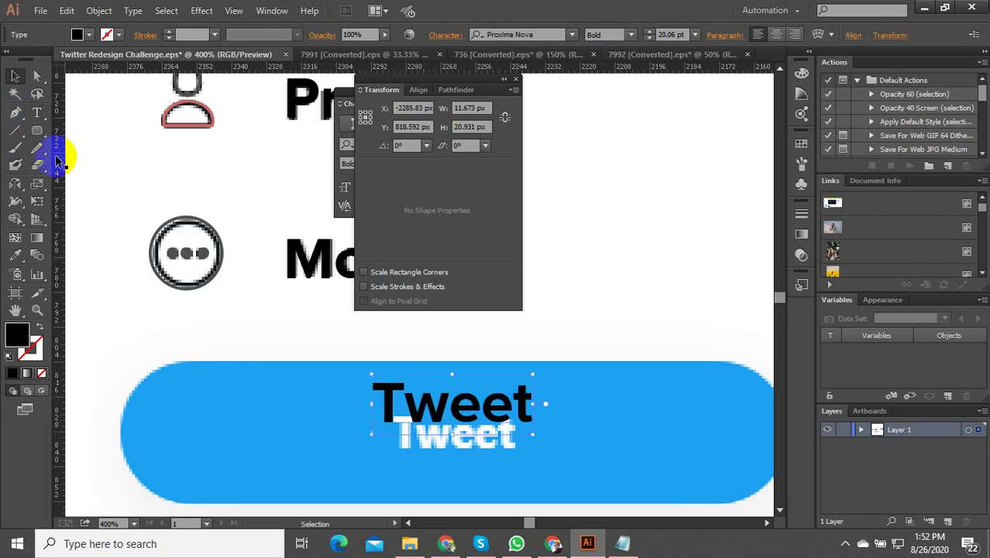
pyautogui.moveTo(468, 416); pyautogui.dragTo(469, 443)
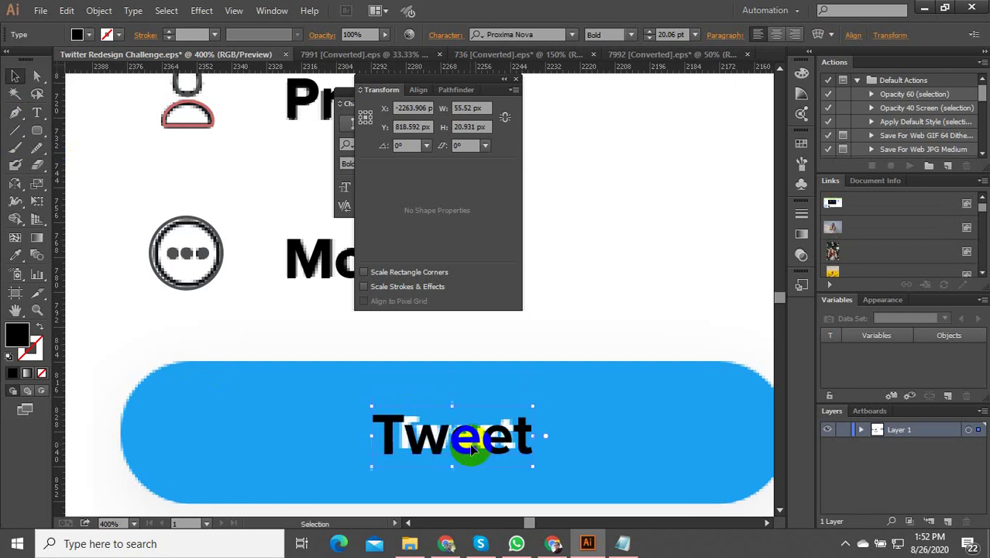
pyautogui.click(14, 256)
pyautogui.click(97, 308)
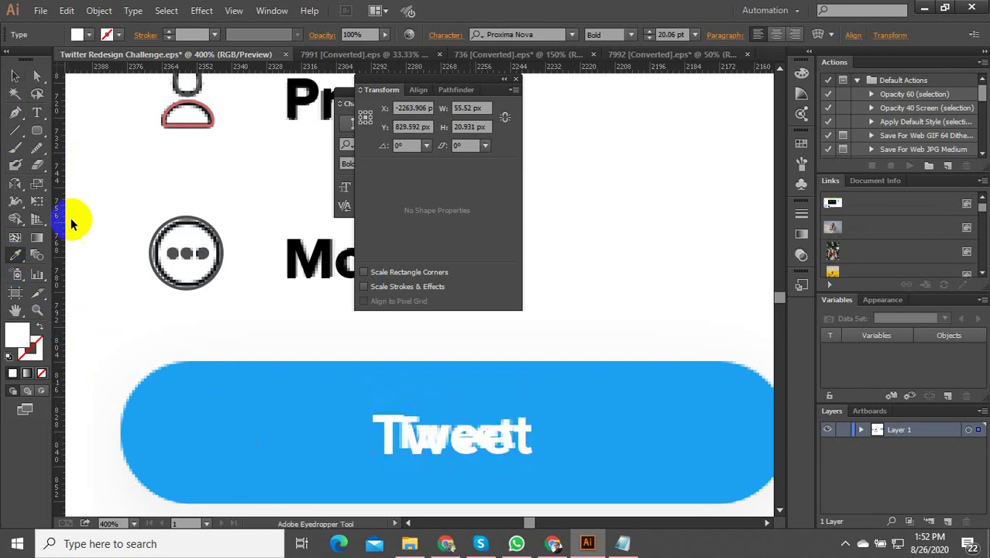
# Try swapping the button shape's blue stroke back to its fill, and undo the swap
pyautogui.click(15, 76)
pyautogui.click(213, 410)
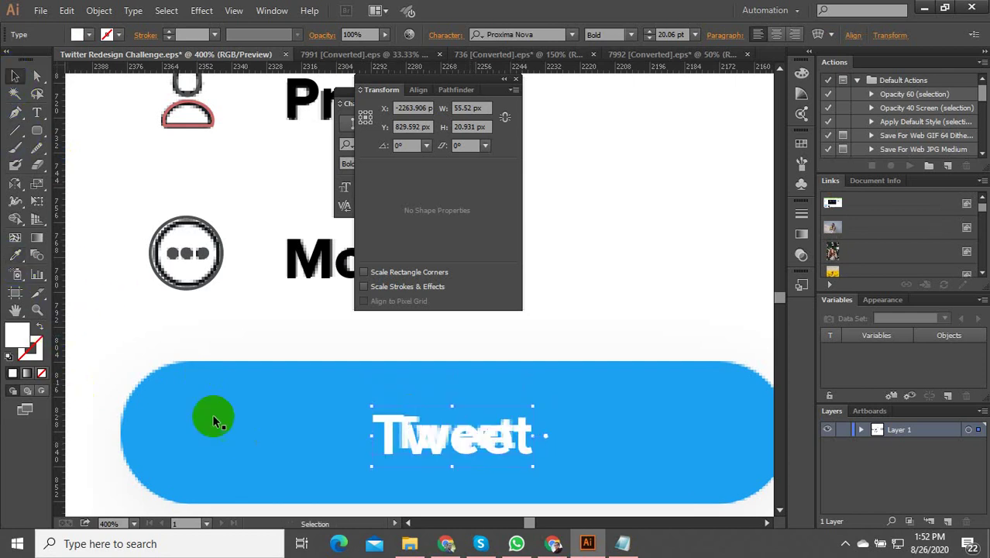
pyautogui.click(215, 366)
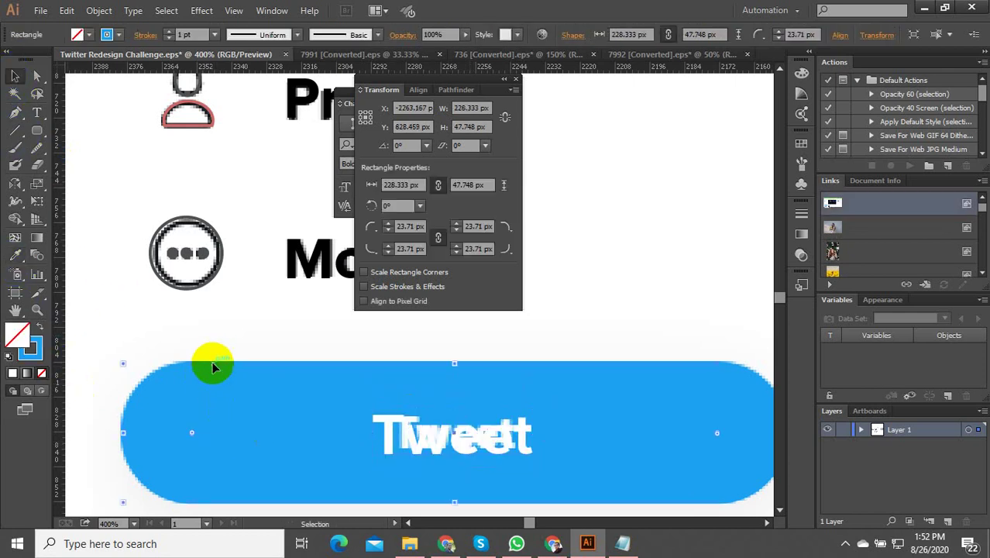
pyautogui.click(39, 329)
pyautogui.click(442, 401)
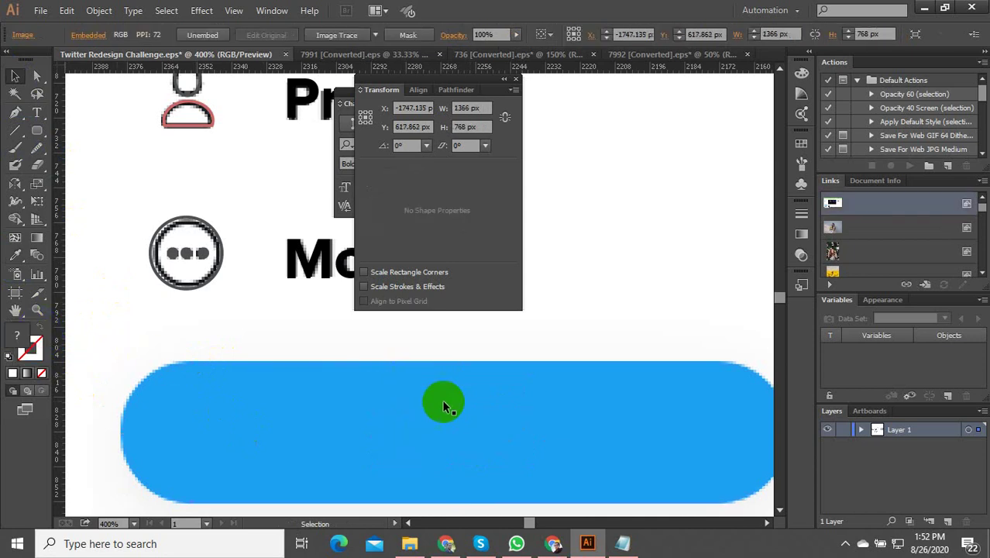
pyautogui.click(460, 440)
pyautogui.hotkey('ctrl', 'z')
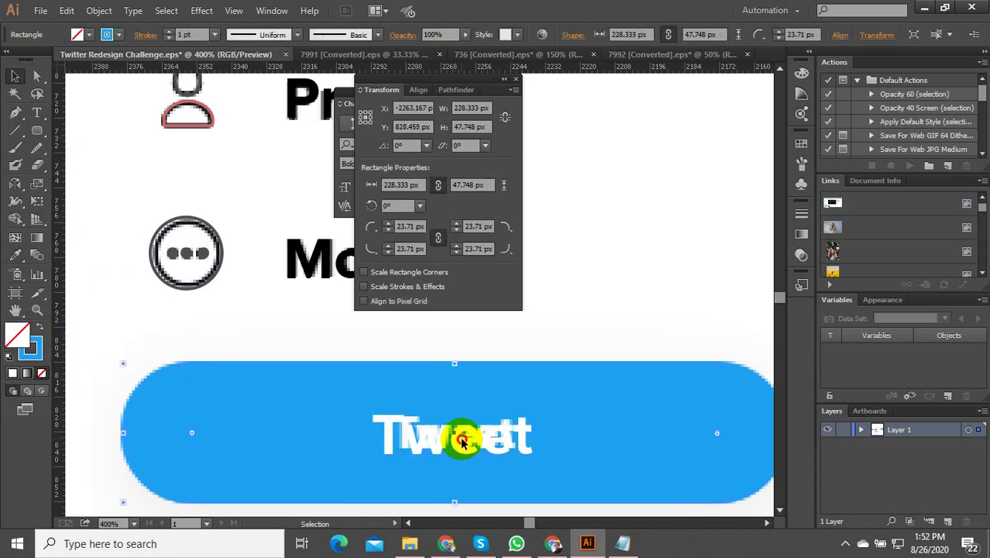
# Bring the white Tweet label to the front
pyautogui.click(458, 440)
pyautogui.rightClick(457, 440)
pyautogui.moveTo(560, 413)
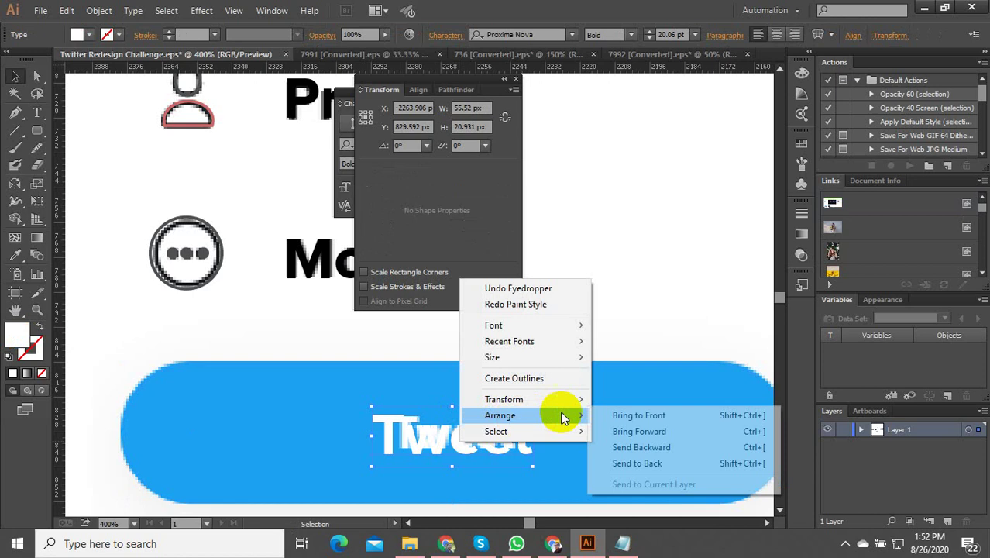
pyautogui.click(637, 416)
# Fill the button shape with the screenshot's Tweet button blue using the Eyedropper, leaving it without a stroke
pyautogui.click(275, 366)
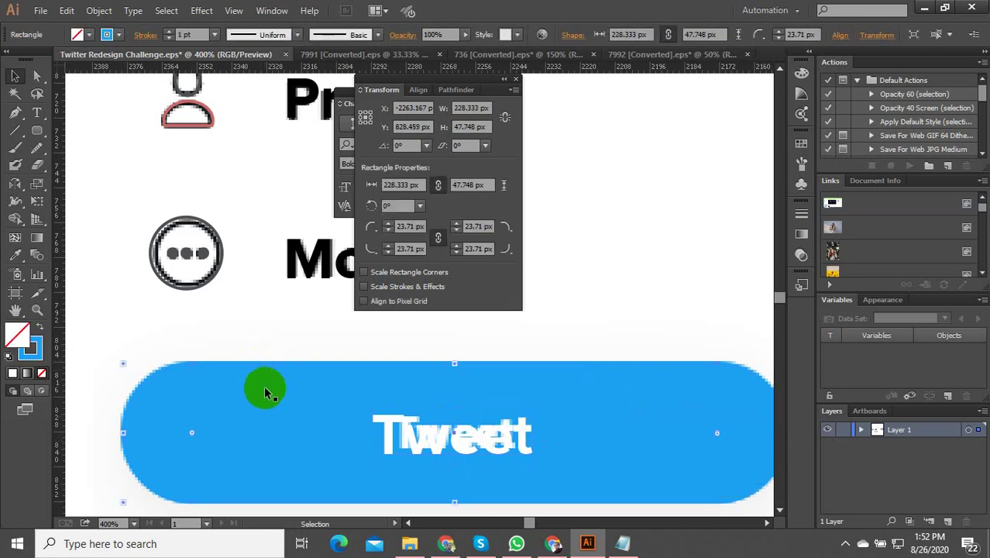
pyautogui.click(16, 254)
pyautogui.click(265, 421)
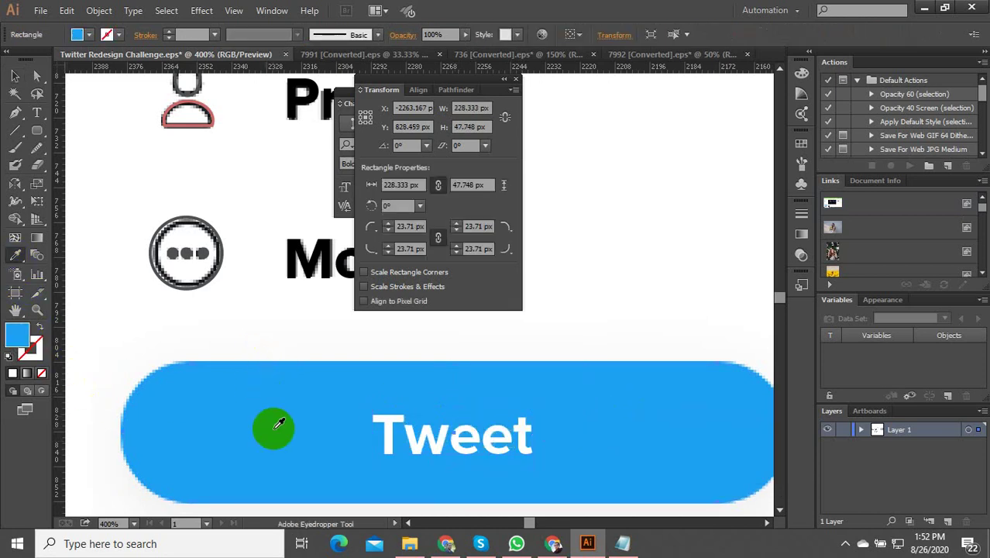
pyautogui.click(15, 75)
pyautogui.click(217, 215)
# Examine the traced sidebar, the rest of the Twitter screenshot and the redesigned layout beside it
pyautogui.hotkey('ctrl', '1')
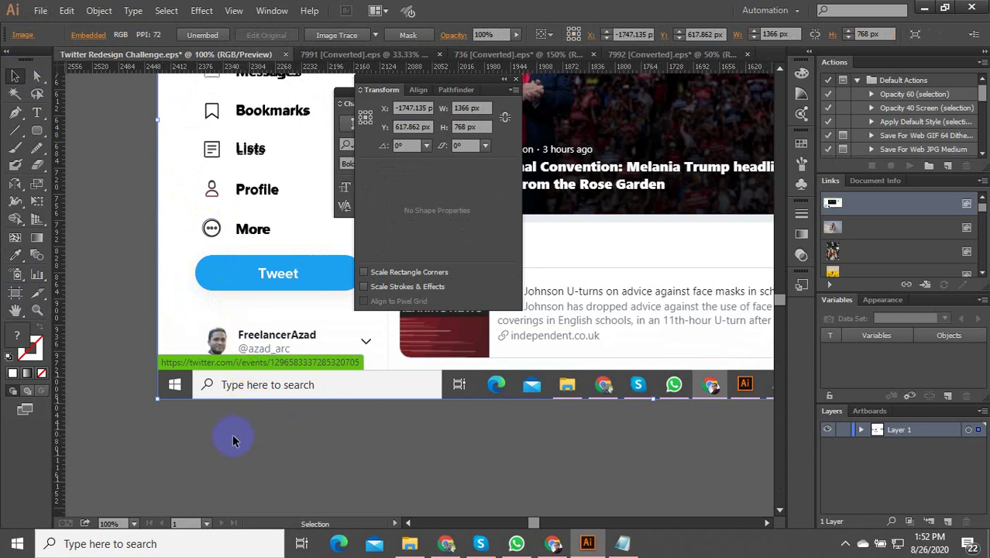
pyautogui.scroll(-3, 226, 400)
pyautogui.scroll(3, 300, 346)
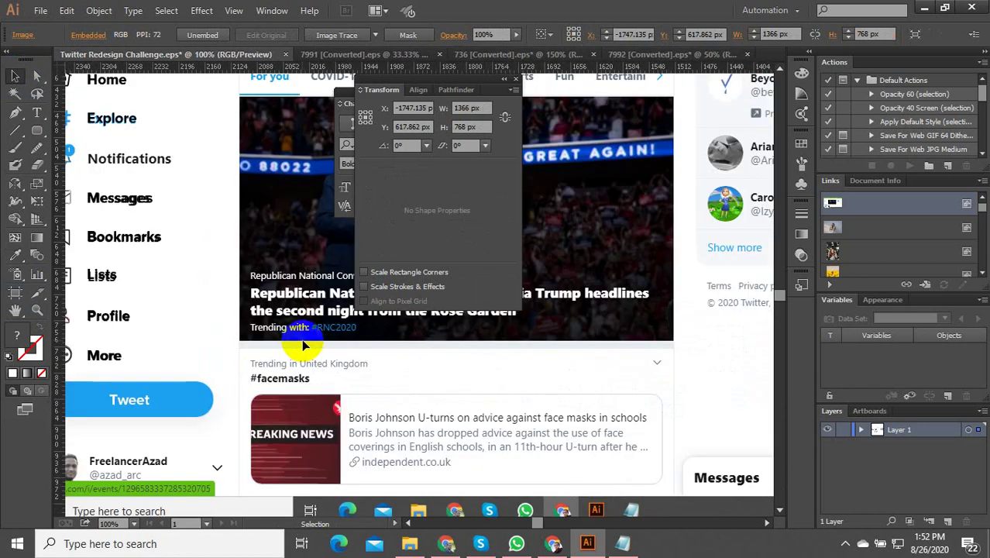
pyautogui.scroll(-2, 278, 407)
pyautogui.scroll(3, 220, 354)
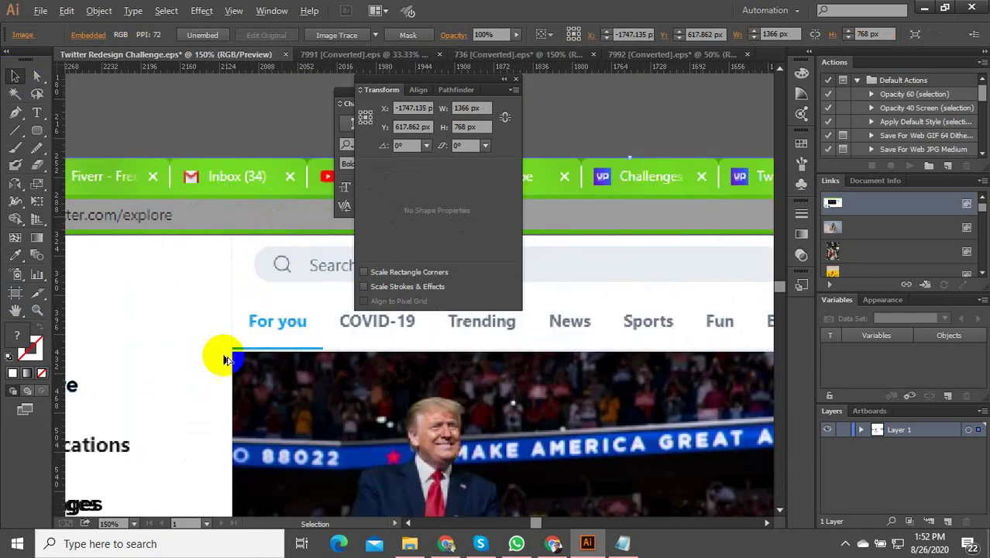
pyautogui.scroll(-2, 228, 369)
pyautogui.scroll(-1, 225, 349)
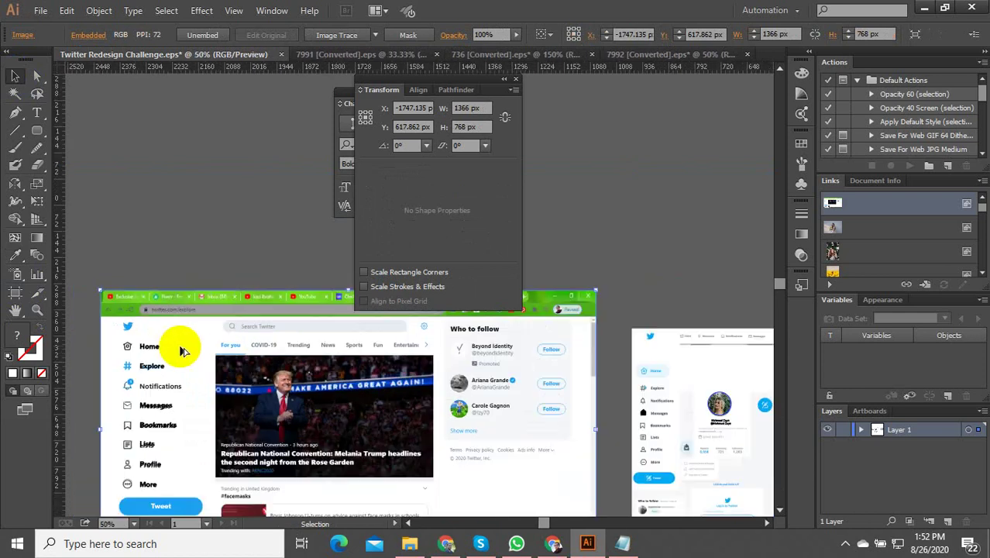
pyautogui.scroll(-2, 183, 351)
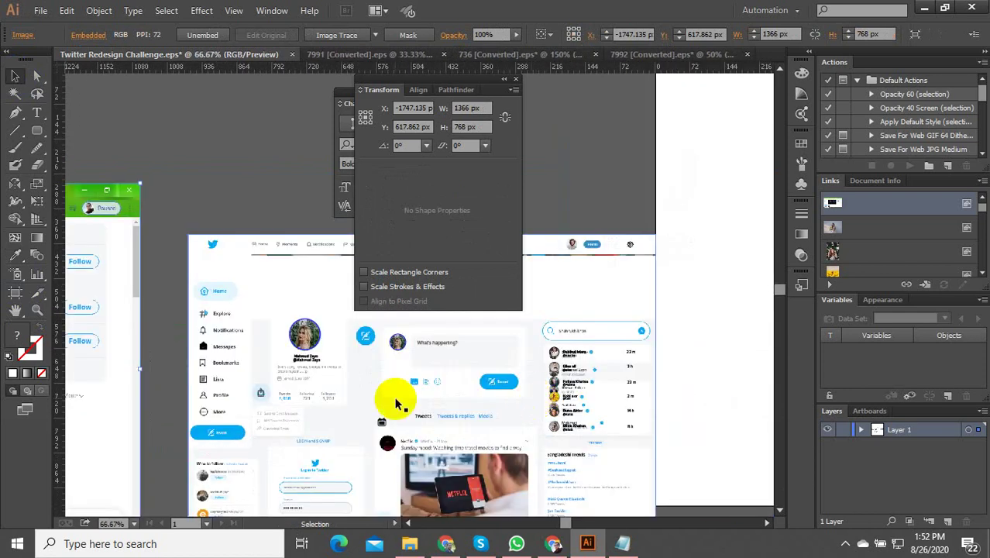
# Examine the redesigned Twitter layout, from the sidebar and tweet feed to the search field and the list of people below it
pyautogui.scroll(-1, 335, 390)
pyautogui.scroll(-2, 412, 398)
pyautogui.scroll(2, 166, 400)
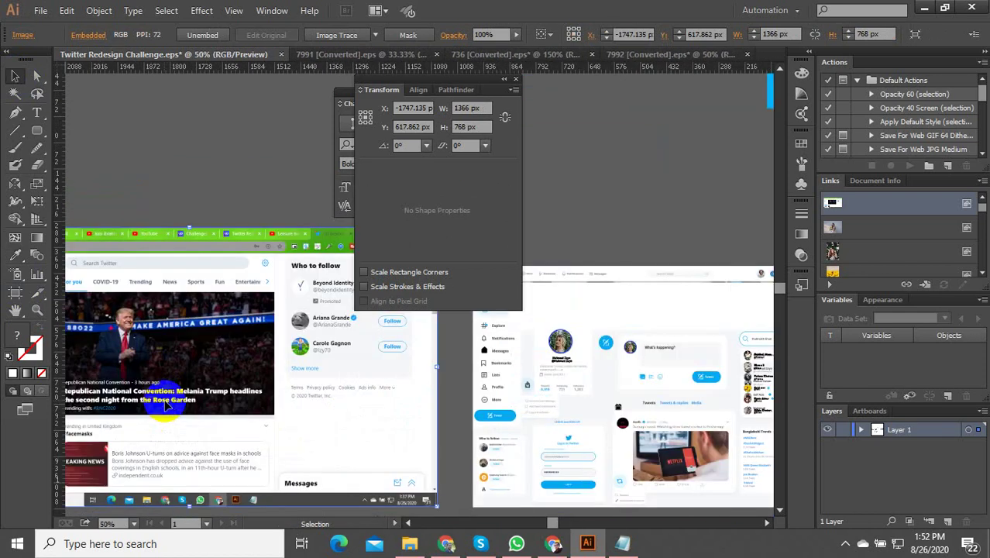
pyautogui.scroll(-2, 280, 398)
pyautogui.scroll(1, 438, 380)
pyautogui.scroll(2, 438, 380)
pyautogui.scroll(-2, 365, 353)
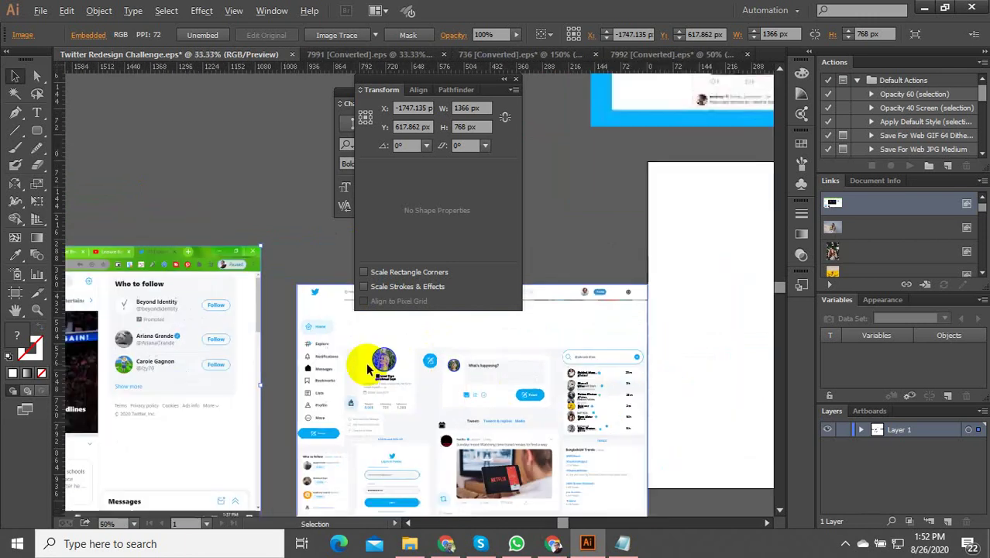
pyautogui.scroll(2, 368, 394)
pyautogui.scroll(-1, 309, 376)
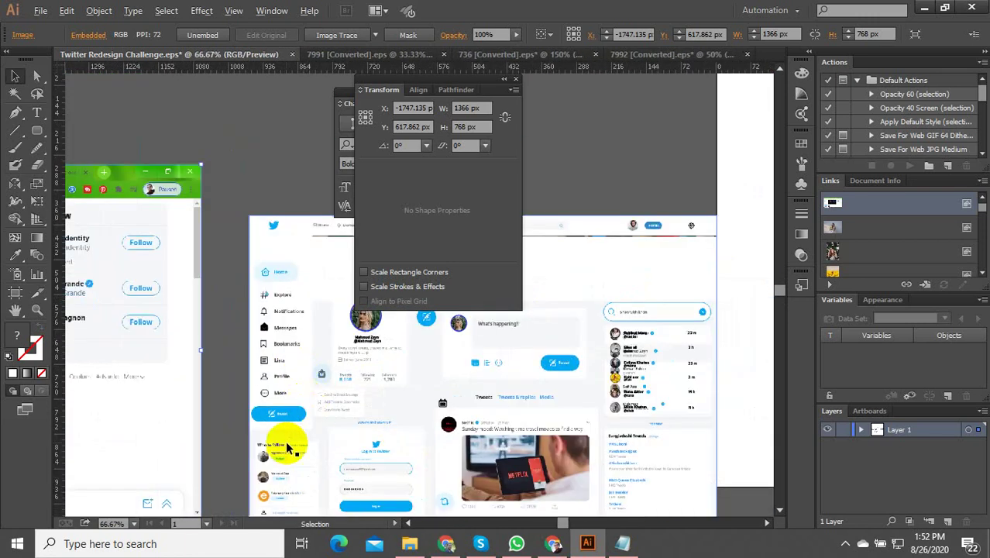
pyautogui.scroll(2, 283, 442)
pyautogui.scroll(-2, 261, 469)
pyautogui.scroll(3, 376, 372)
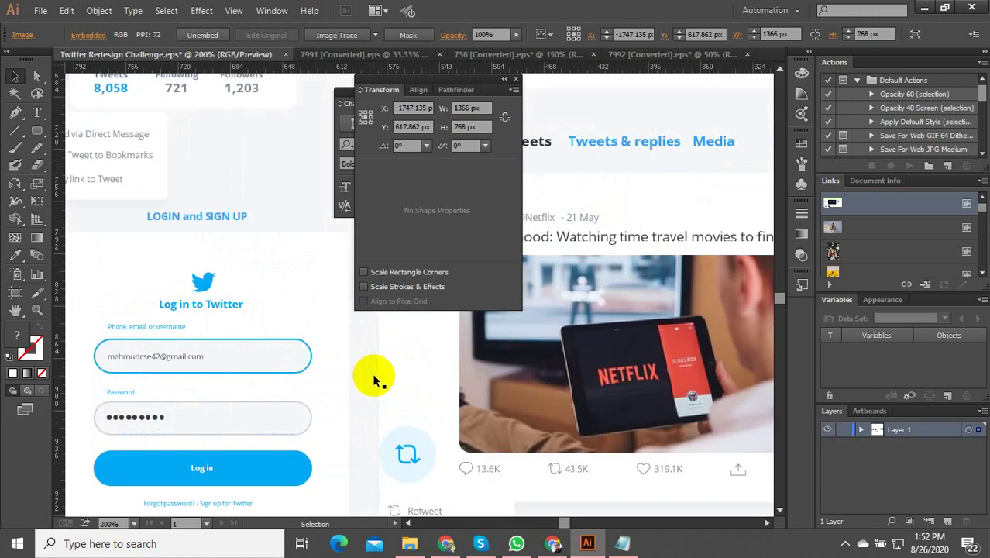
pyautogui.scroll(-2, 221, 398)
pyautogui.scroll(1, 420, 406)
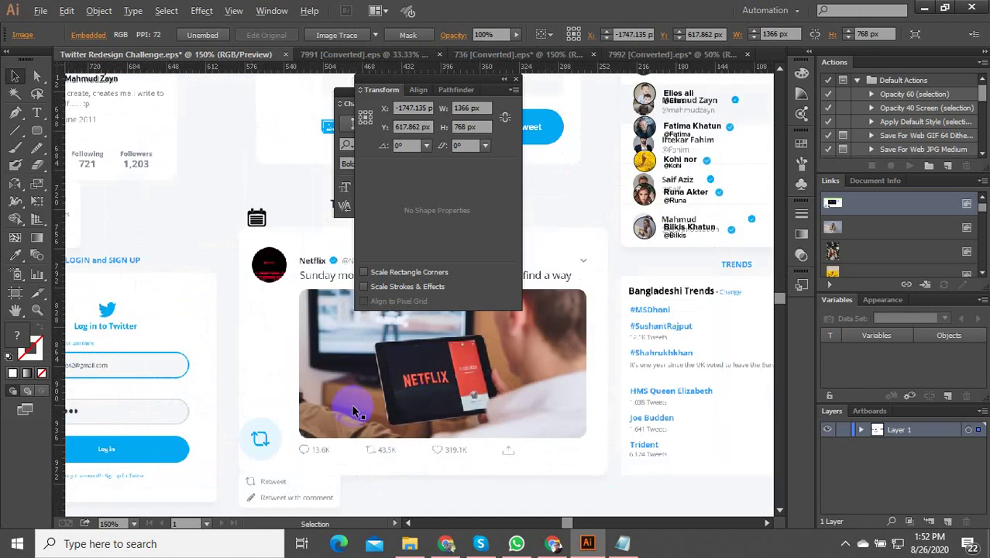
pyautogui.scroll(-2, 277, 398)
pyautogui.scroll(1, 499, 414)
pyautogui.scroll(-2, 254, 391)
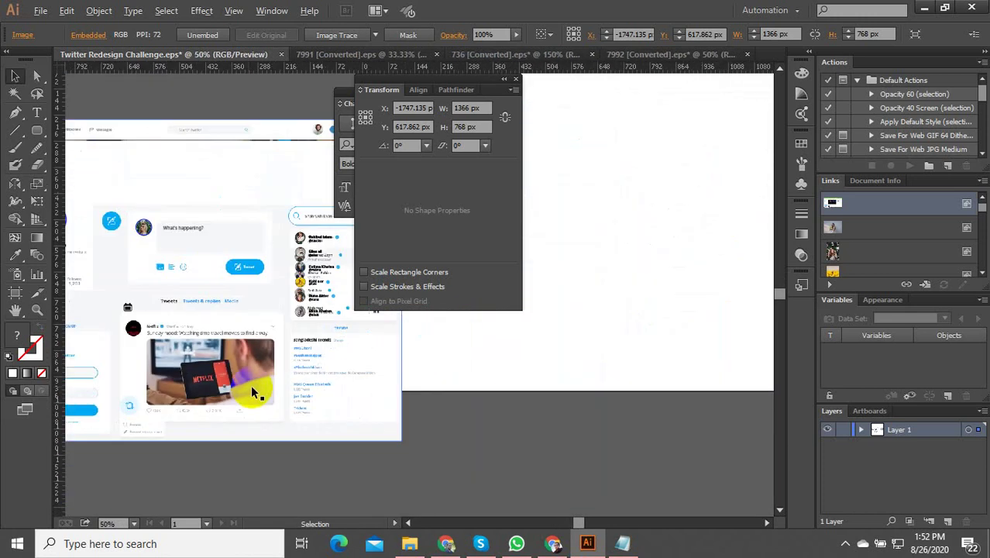
pyautogui.scroll(3, 268, 251)
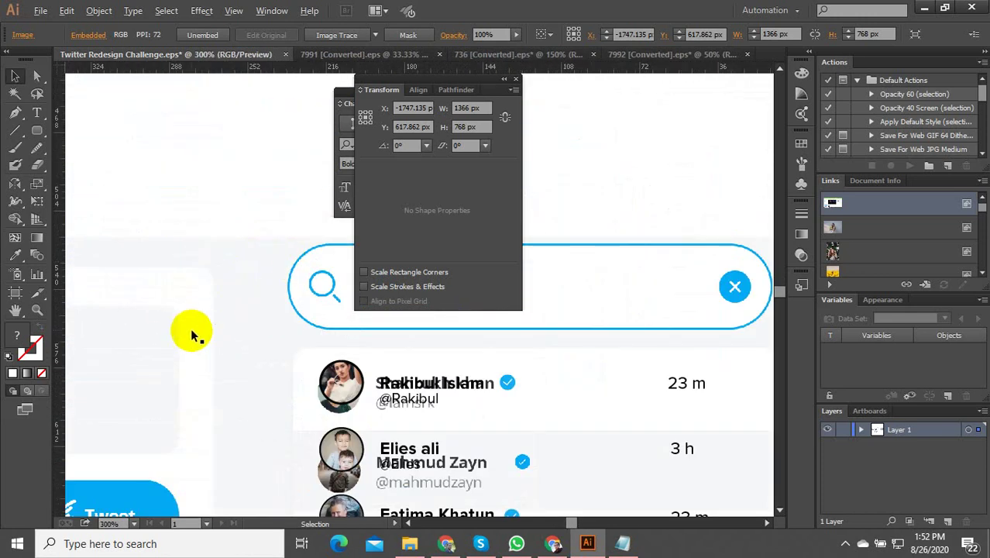
pyautogui.scroll(-1, 194, 331)
pyautogui.scroll(1, 254, 394)
pyautogui.click(288, 392)
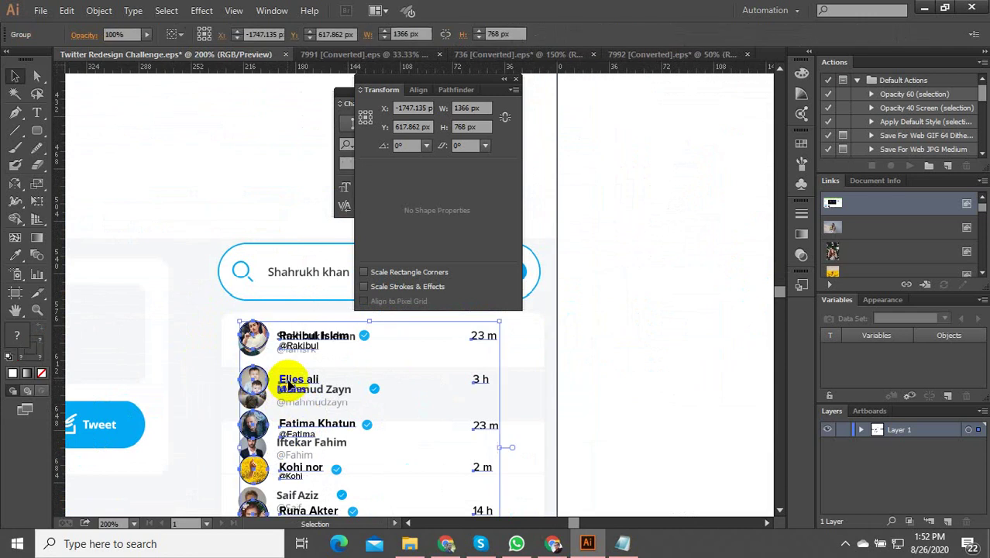
pyautogui.scroll(-3, 294, 383)
pyautogui.scroll(3, 346, 350)
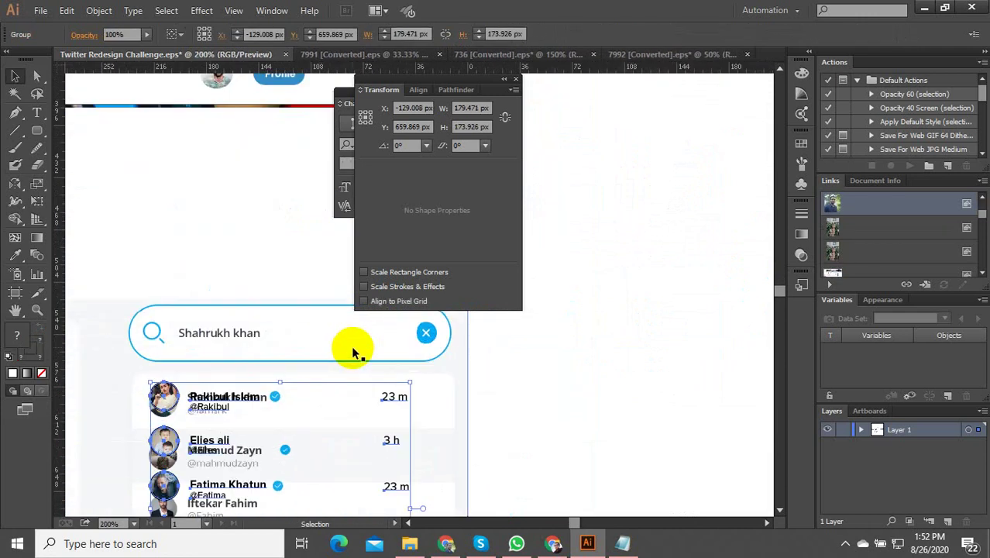
# Draw a rounded rectangle about 213 by 41 px over the search field and swap its blue fill to the stroke
pyautogui.scroll(2, 124, 319)
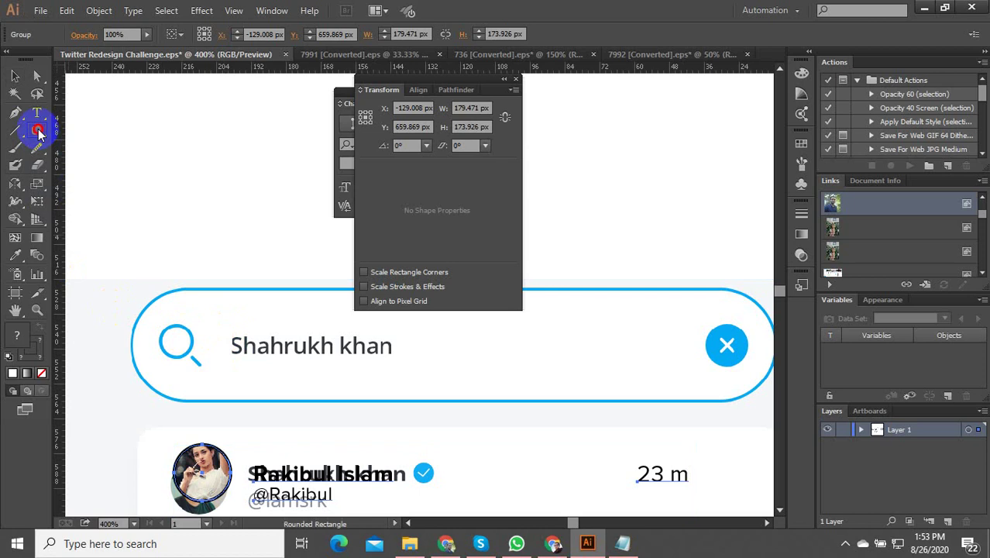
pyautogui.moveTo(37, 131); pyautogui.dragTo(77, 165)
pyautogui.scroll(-1, 133, 260)
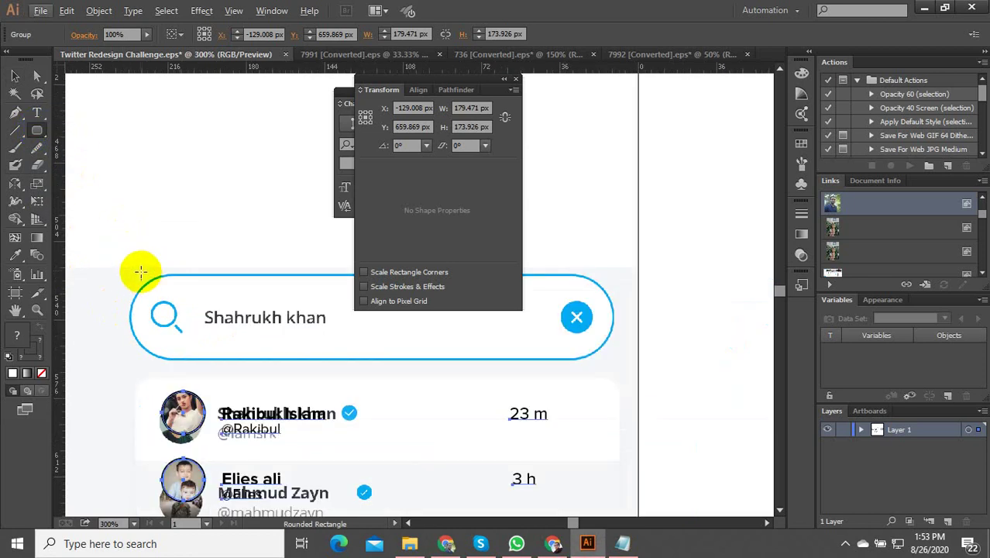
pyautogui.moveTo(133, 272); pyautogui.dragTo(604, 361)
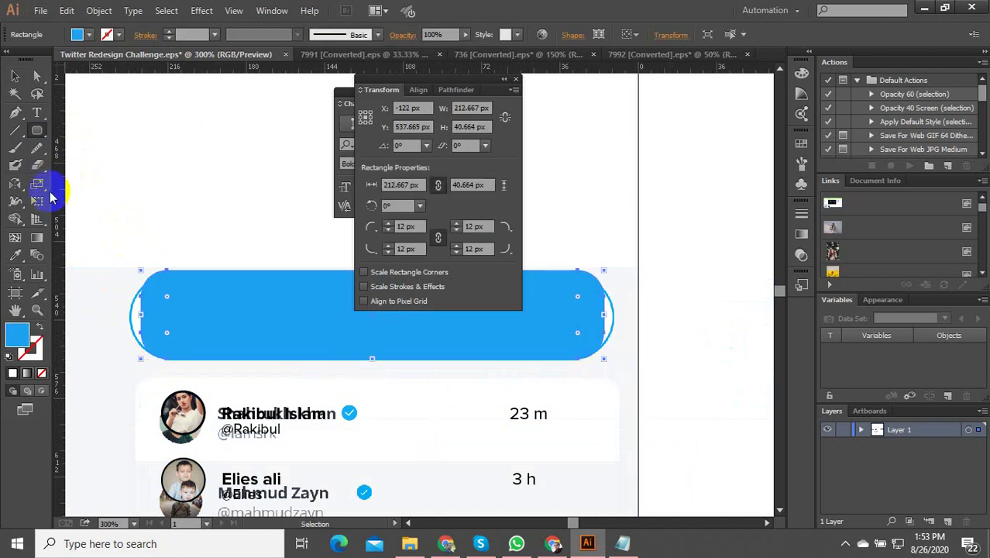
pyautogui.click(43, 329)
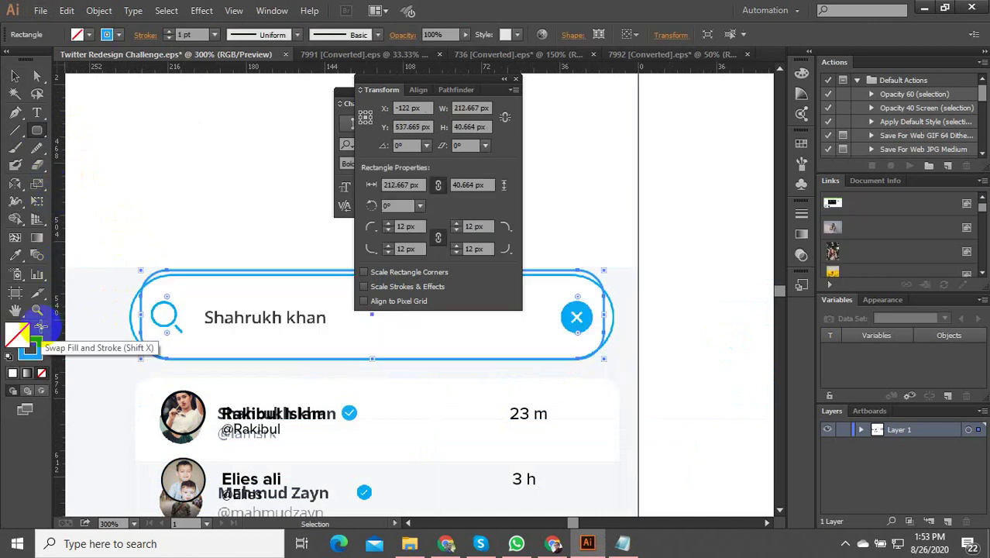
# Round all corners of the search field outline fully, to 20.33 px
pyautogui.scroll(3, 147, 316)
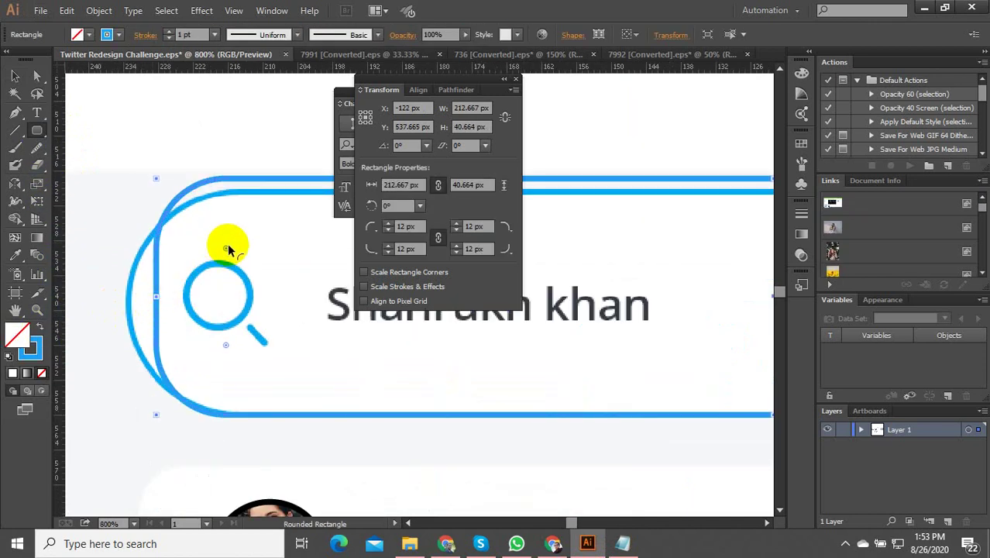
pyautogui.moveTo(227, 248); pyautogui.dragTo(307, 341)
pyautogui.scroll(-3, 152, 344)
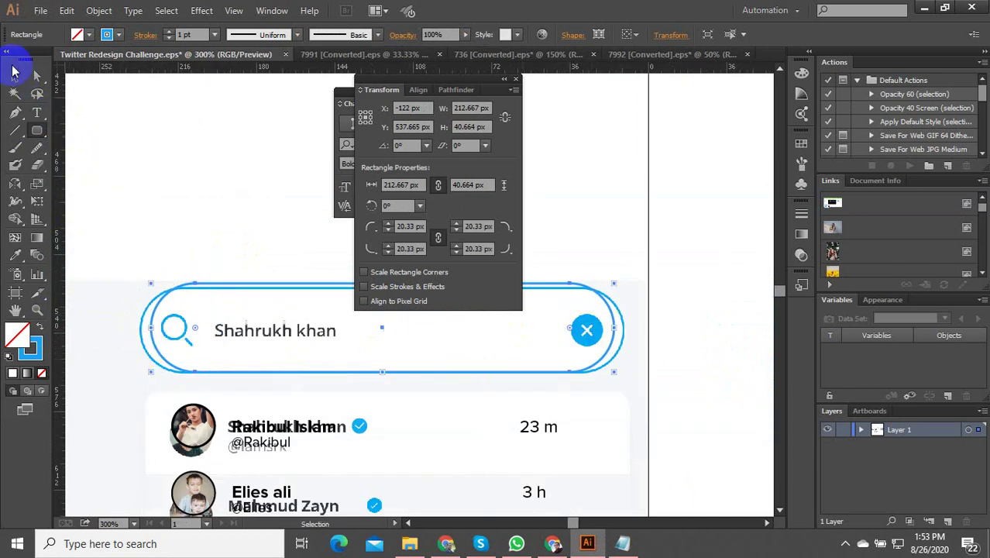
# Try to lower the outline's upper edge onto the border of the search field in the layout image
pyautogui.click(14, 75)
pyautogui.scroll(2, 126, 343)
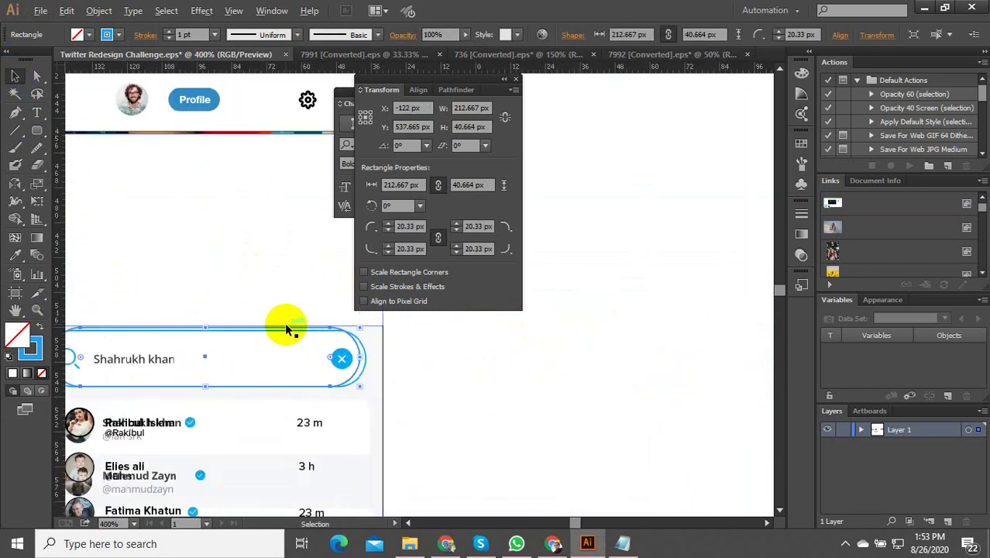
pyautogui.scroll(2, 285, 326)
pyautogui.moveTo(126, 330); pyautogui.dragTo(124, 342)
pyautogui.scroll(-2, 250, 358)
pyautogui.scroll(4, 319, 338)
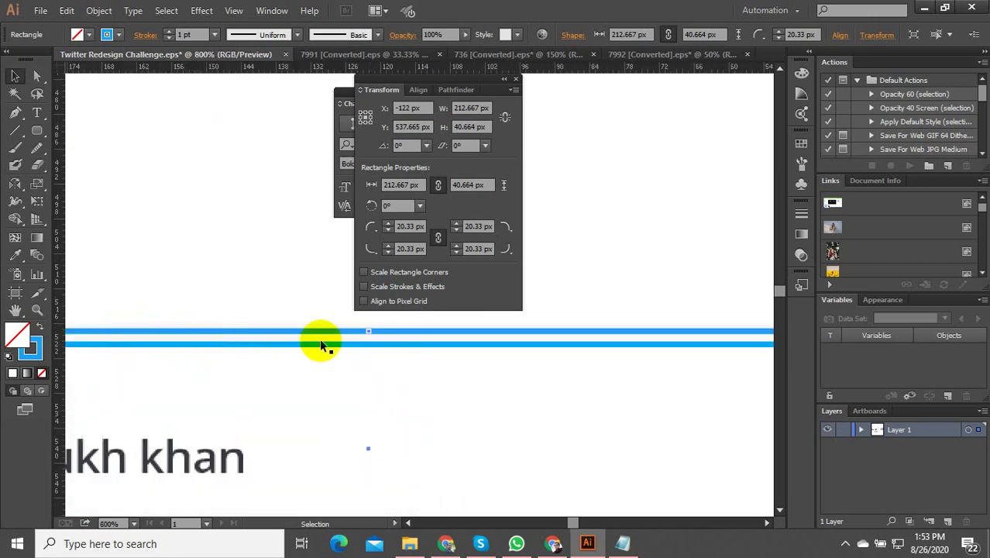
pyautogui.moveTo(369, 332); pyautogui.dragTo(371, 344)
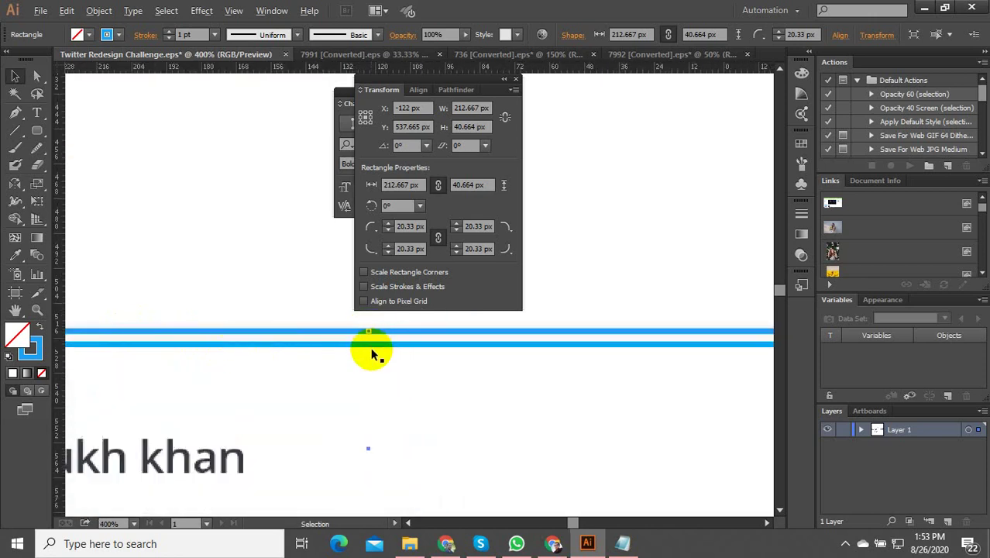
pyautogui.scroll(-2, 370, 347)
pyautogui.click(314, 314)
pyautogui.click(373, 346)
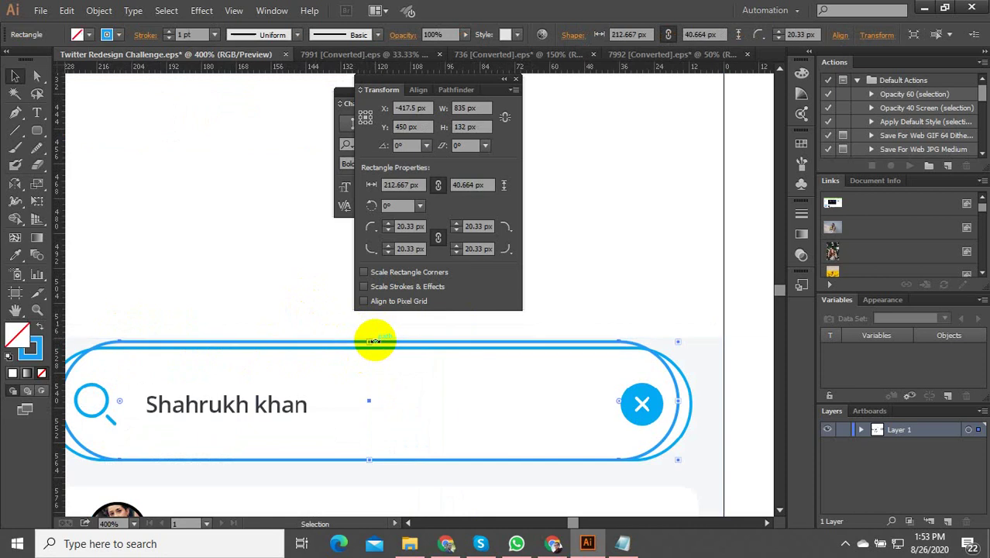
pyautogui.scroll(-3, 356, 340)
pyautogui.scroll(4, 341, 333)
pyautogui.moveTo(350, 350); pyautogui.dragTo(352, 363)
pyautogui.scroll(-3, 345, 368)
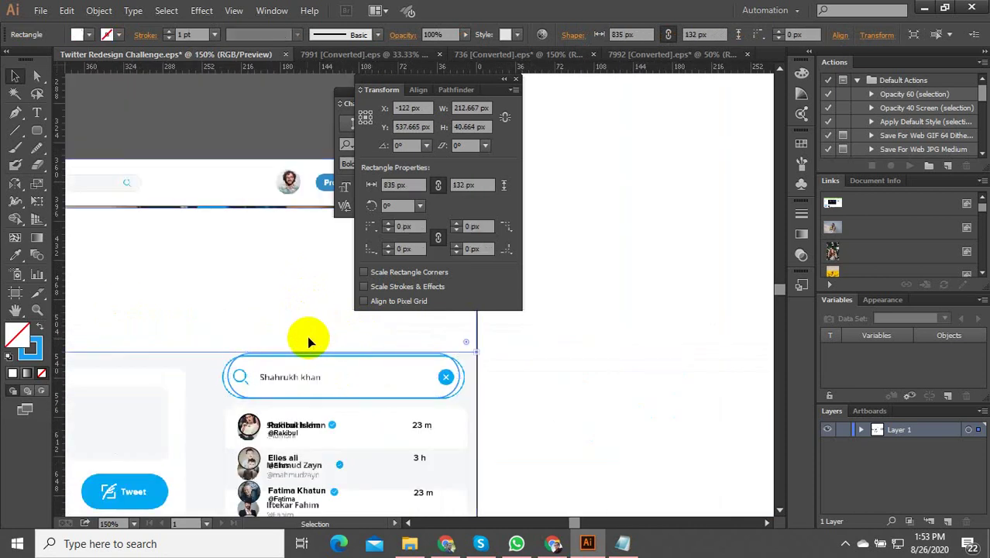
# Reselect the search field outline and try again to pull its upper edge down to the field's border
pyautogui.click(519, 381)
pyautogui.scroll(-3, 519, 381)
pyautogui.scroll(4, 420, 388)
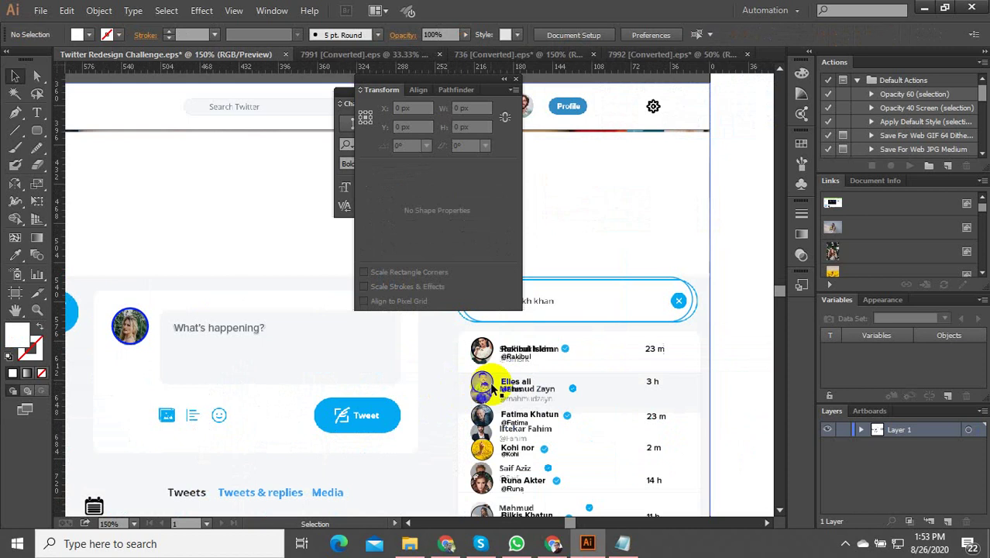
pyautogui.click(593, 283)
pyautogui.scroll(3, 586, 281)
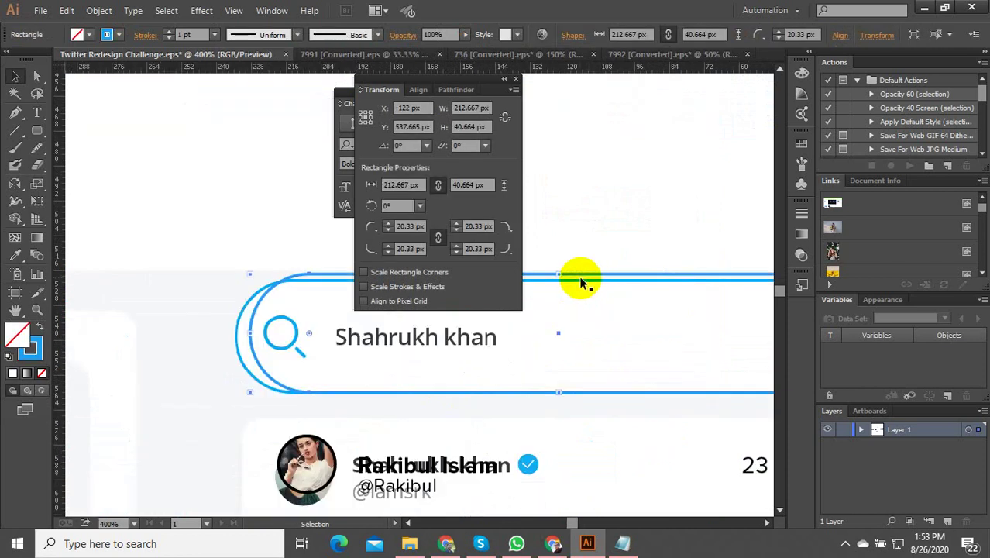
pyautogui.moveTo(562, 274); pyautogui.dragTo(561, 283)
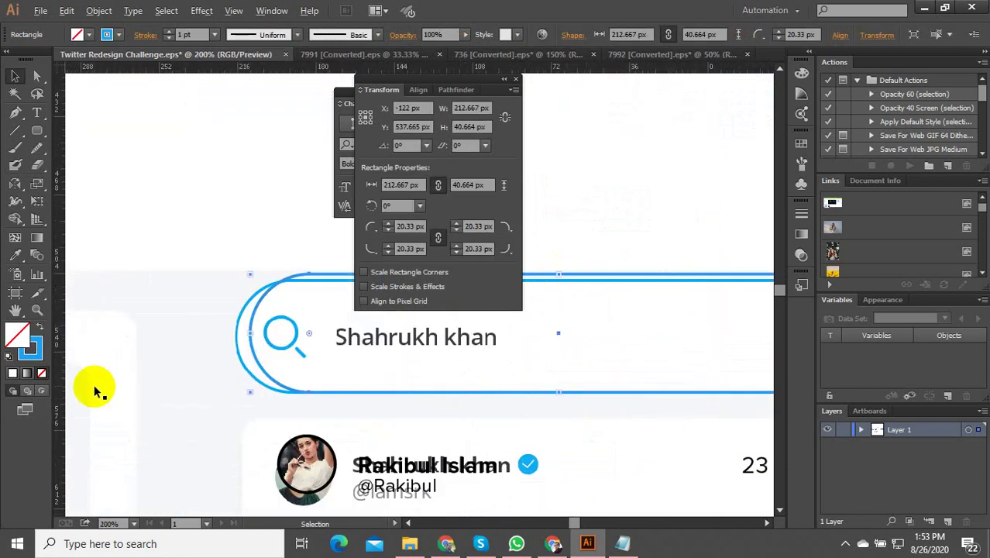
pyautogui.scroll(-2, 91, 386)
pyautogui.moveTo(210, 301); pyautogui.dragTo(243, 292)
pyautogui.scroll(-3, 387, 355)
pyautogui.click(306, 274)
pyautogui.scroll(3, 349, 363)
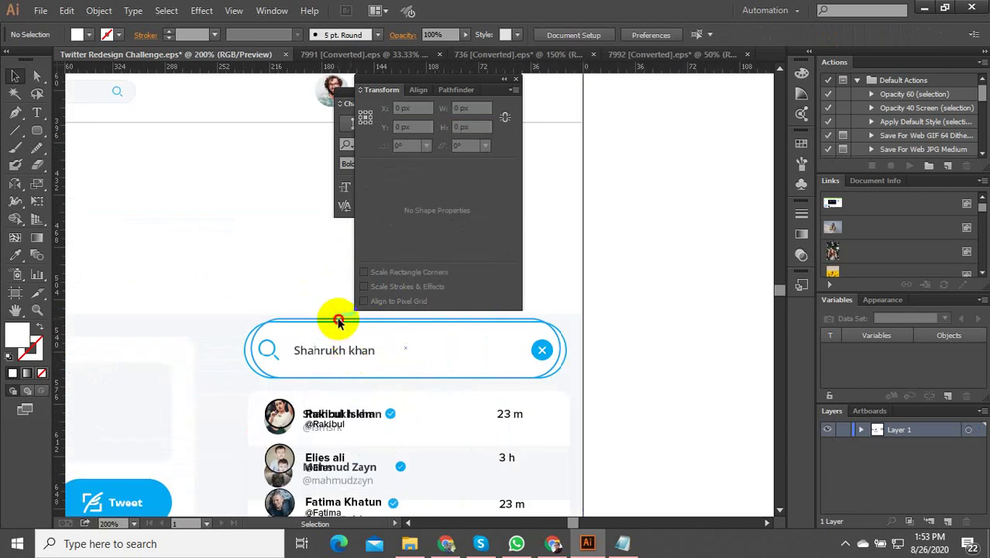
pyautogui.click(339, 320)
pyautogui.moveTo(404, 322); pyautogui.dragTo(403, 334)
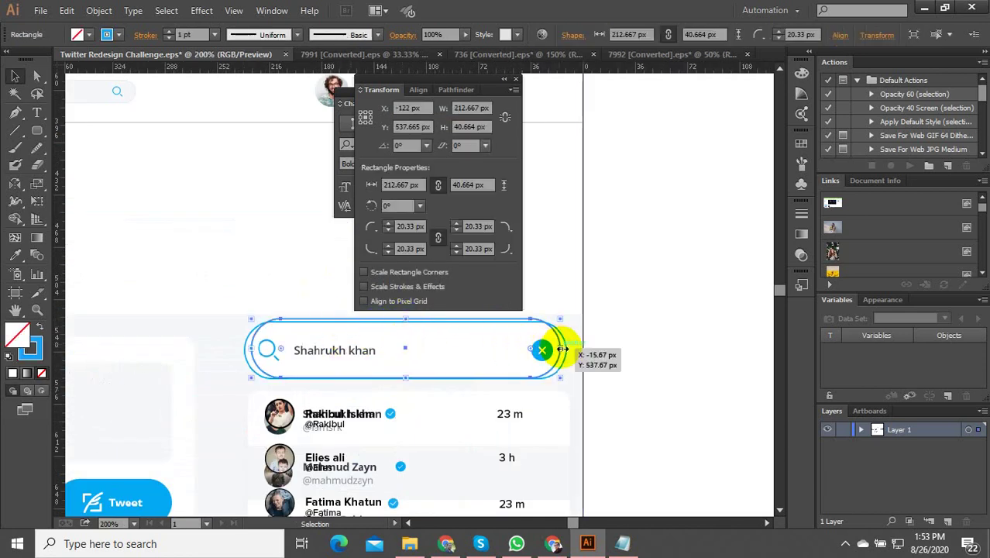
# Try widening the search field outline to 232 px, and delete the outline
pyautogui.moveTo(562, 349); pyautogui.dragTo(588, 320)
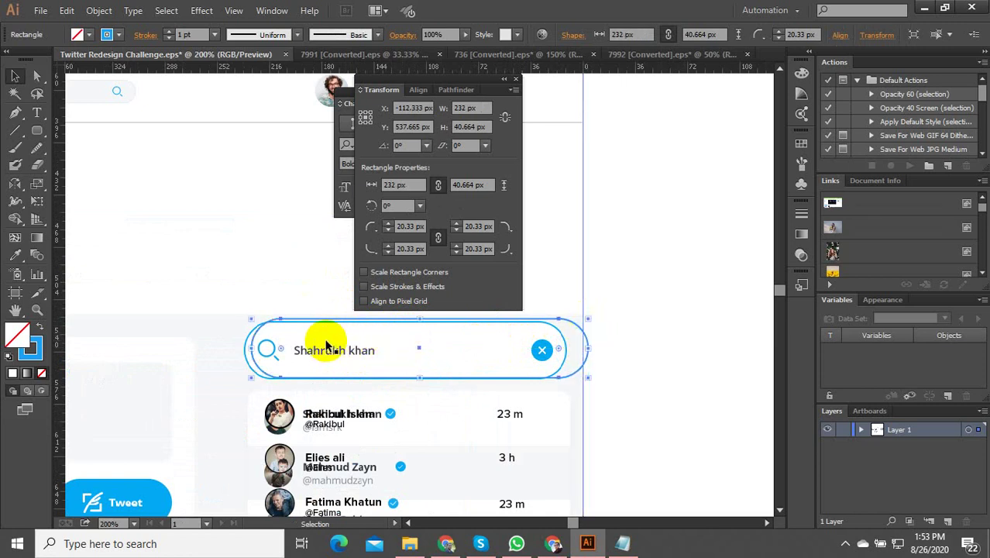
pyautogui.moveTo(423, 333); pyautogui.dragTo(420, 336)
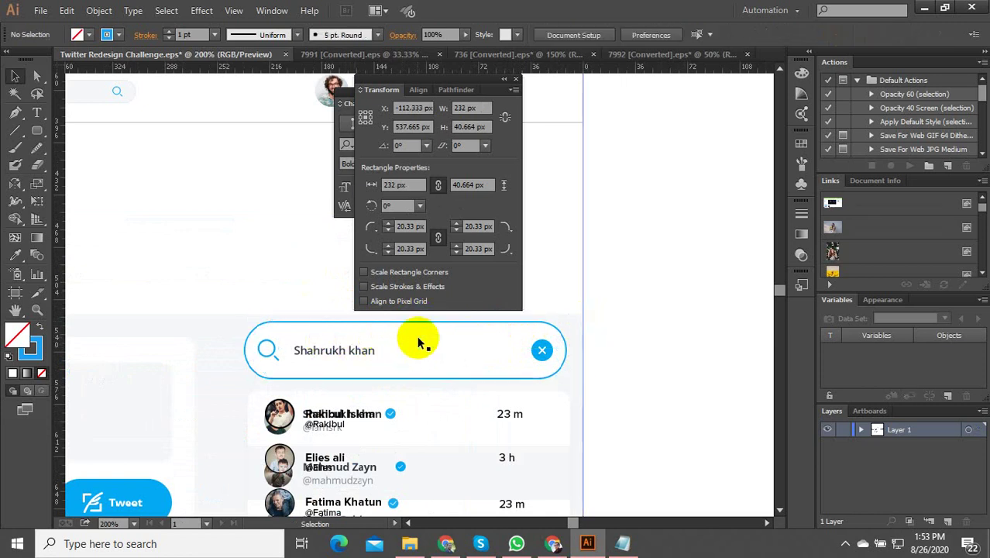
pyautogui.click(124, 203)
# Draw a blue-stroked, unfilled rectangle about 211 by 37 px over the search field and round all its corners to 18.5 px
pyautogui.moveTo(42, 135); pyautogui.dragTo(79, 131)
pyautogui.scroll(3, 268, 358)
pyautogui.scroll(-1, 111, 281)
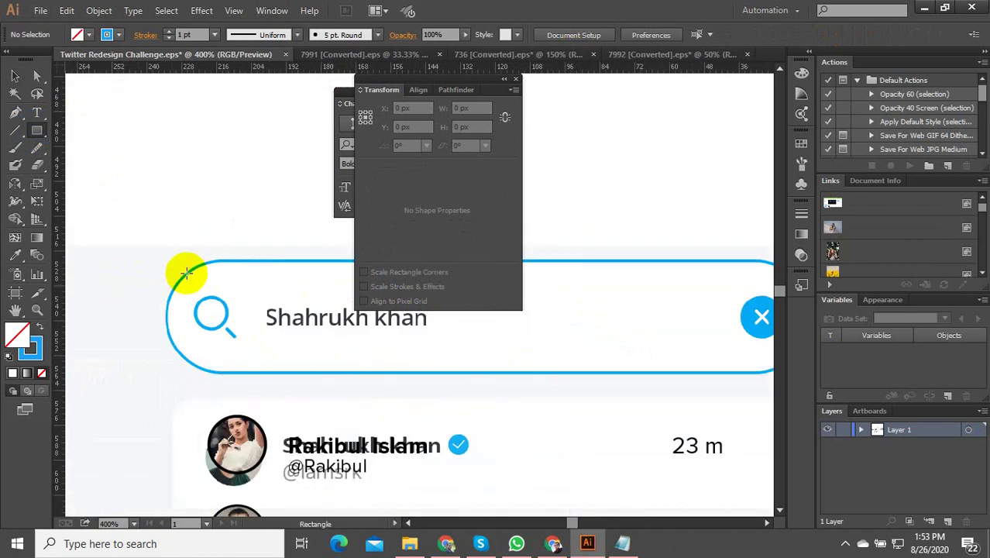
pyautogui.scroll(-2, 182, 264)
pyautogui.moveTo(182, 261); pyautogui.dragTo(488, 314)
pyautogui.scroll(1, 124, 262)
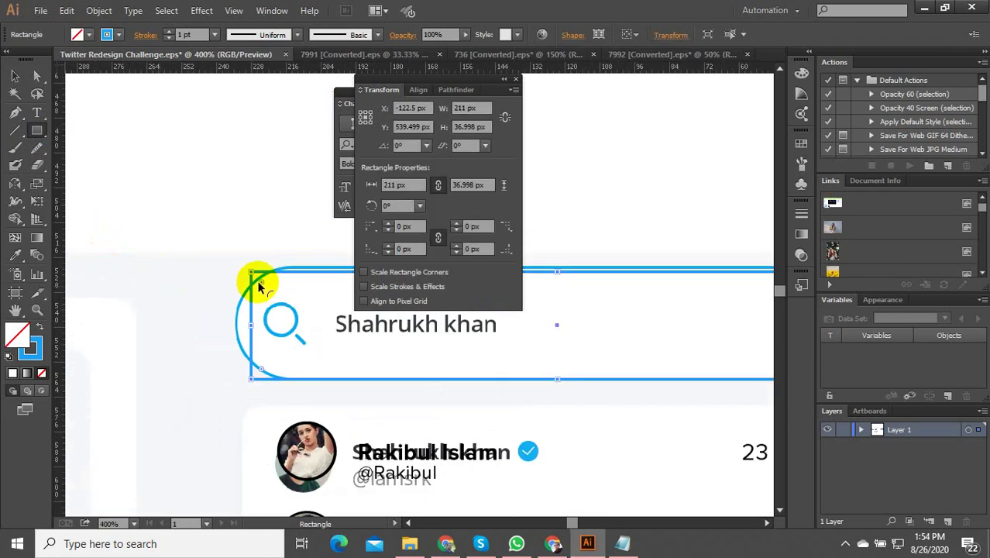
pyautogui.moveTo(294, 316); pyautogui.dragTo(310, 324)
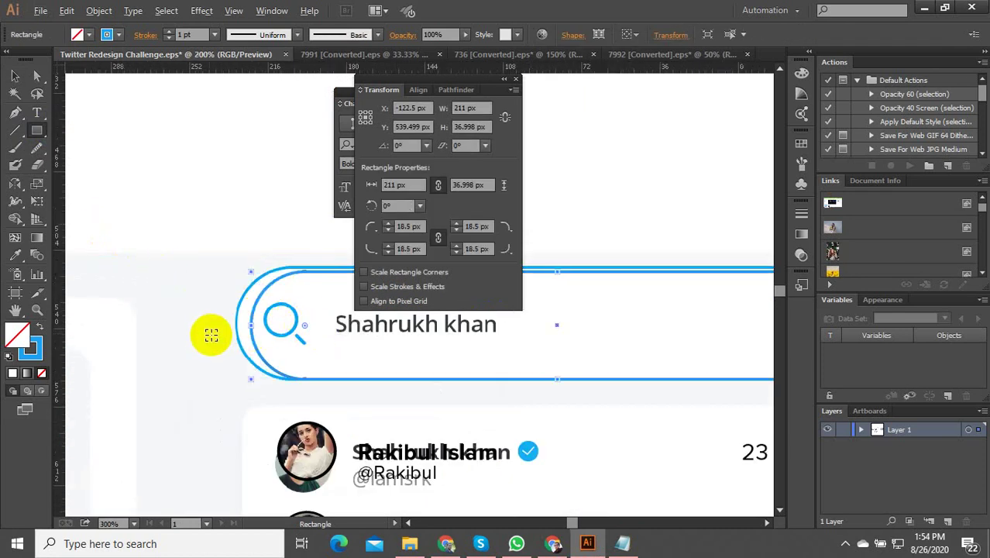
# Draw a blue-stroked circle about 11.75 px wide over the lens of the search field's magnifier icon using the Ellipse tool
pyautogui.scroll(-2, 210, 331)
pyautogui.scroll(2, 263, 345)
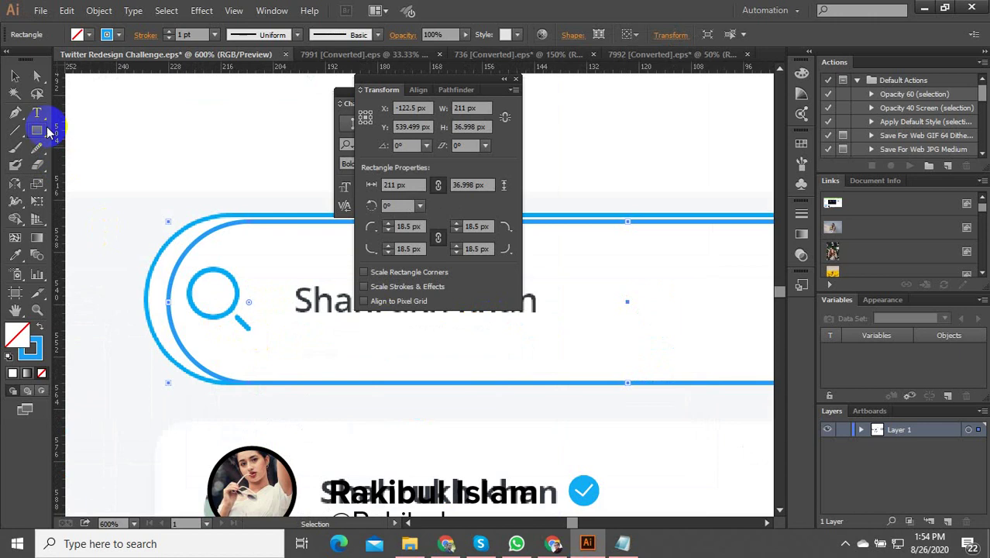
pyautogui.moveTo(35, 138); pyautogui.dragTo(62, 163)
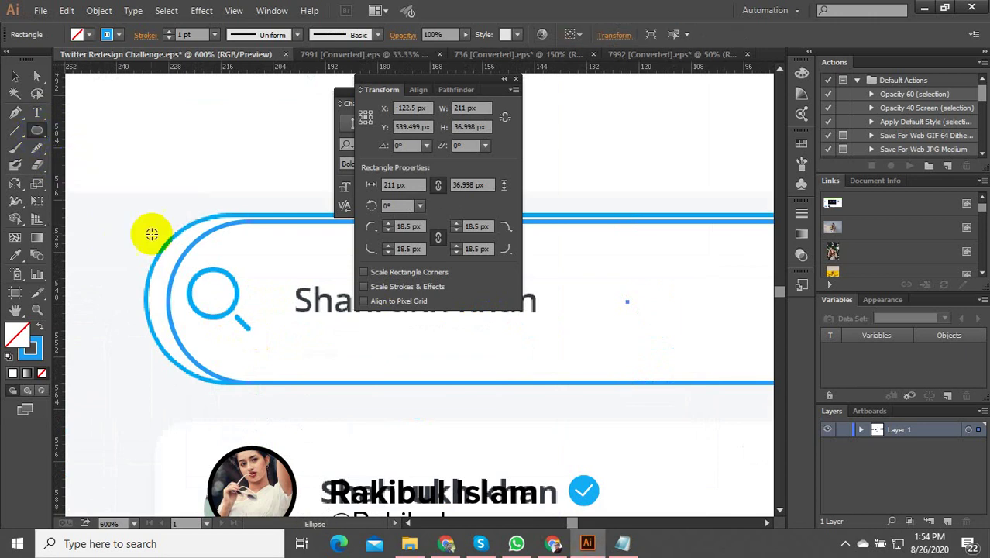
pyautogui.scroll(3, 155, 248)
pyautogui.moveTo(307, 370); pyautogui.dragTo(360, 438)
pyautogui.scroll(-3, 241, 246)
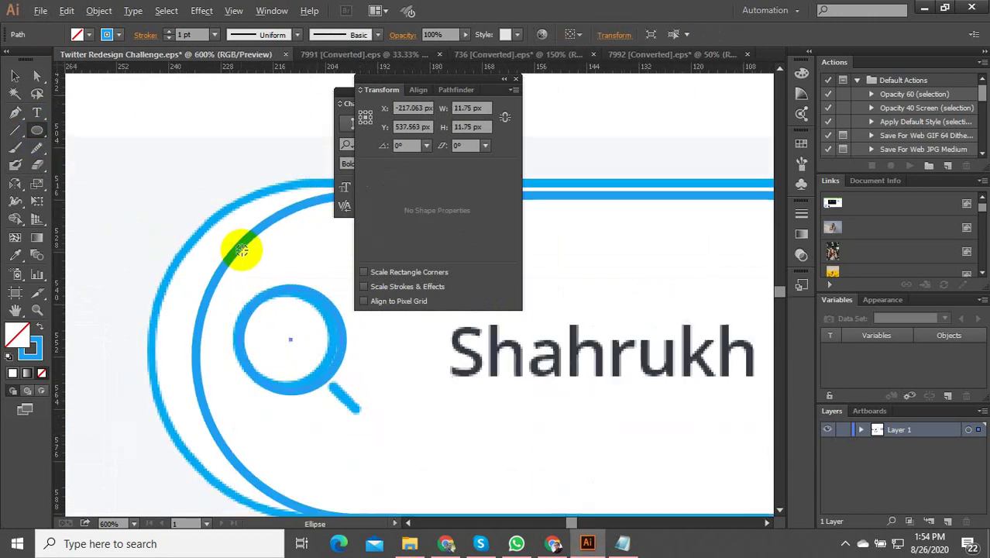
# Draw the handle of the search field's magnifier icon as a straight diagonal path with the Pen tool
pyautogui.scroll(4, 296, 334)
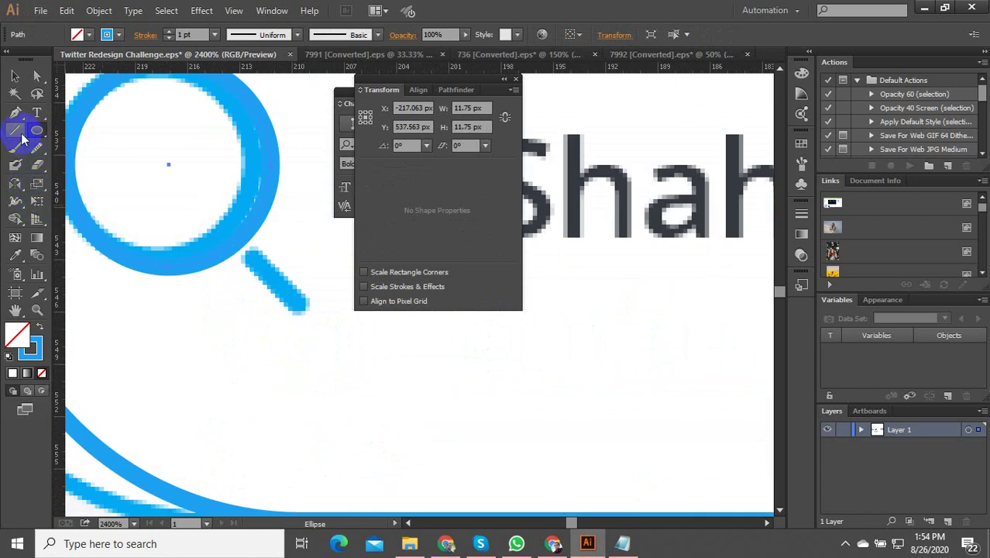
pyautogui.click(240, 266)
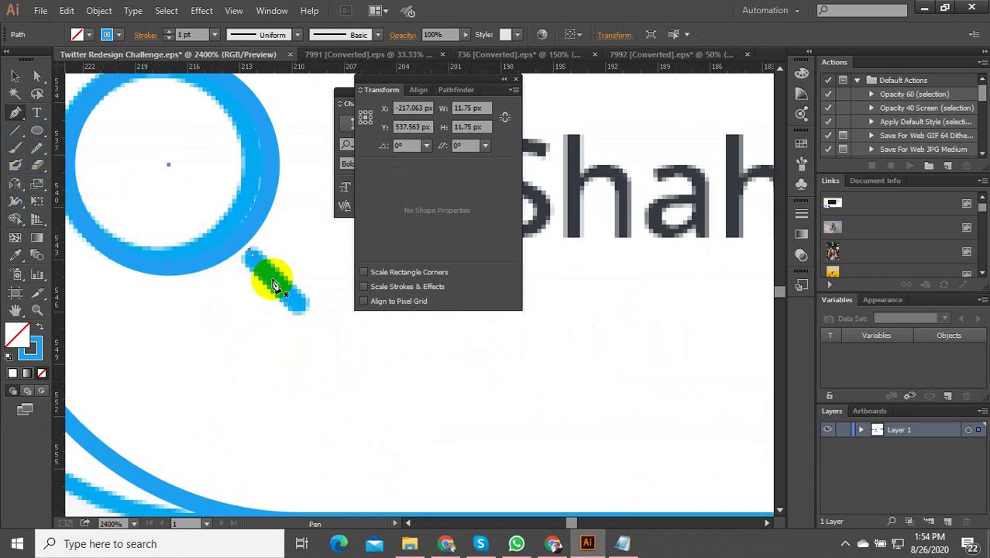
pyautogui.moveTo(274, 285); pyautogui.dragTo(309, 310)
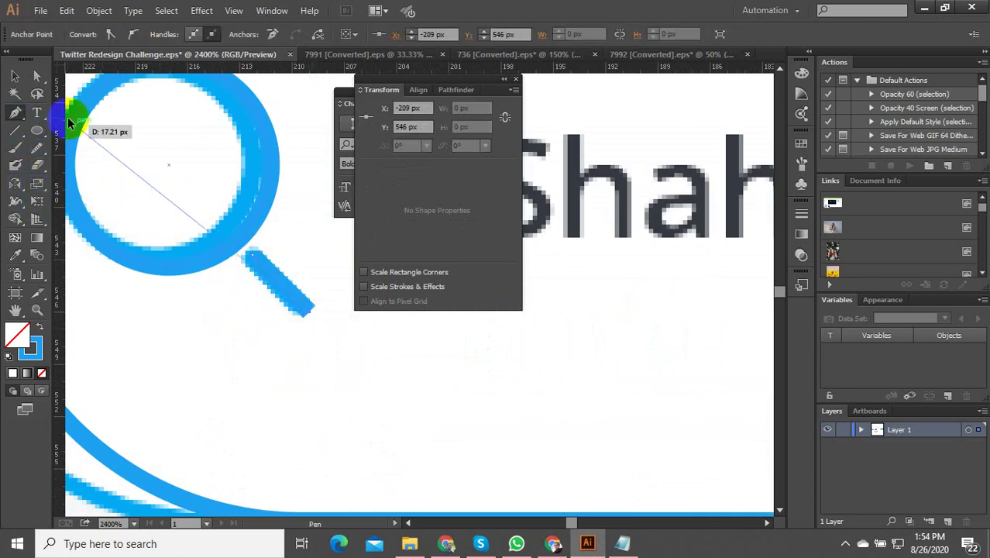
pyautogui.scroll(-6, 124, 310)
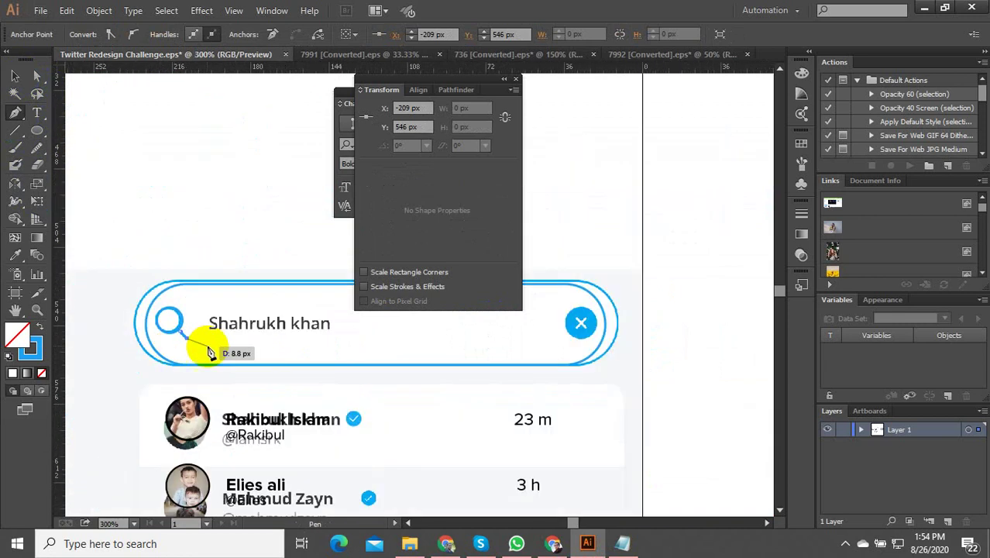
pyautogui.click(17, 79)
# Draw a circle about 14.4 px wide over the search field's clear button and fill it with the button's blue
pyautogui.scroll(4, 633, 317)
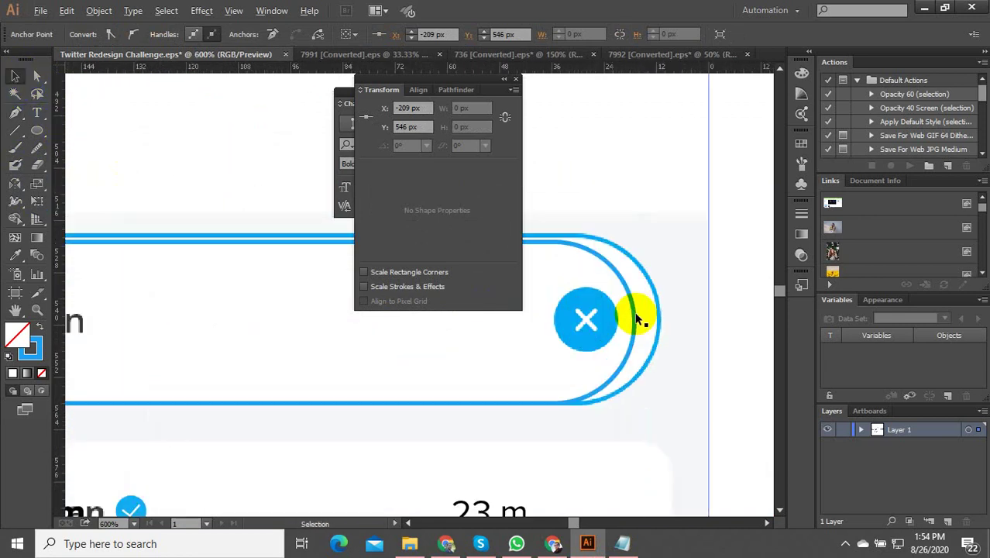
pyautogui.scroll(-1, 341, 399)
pyautogui.scroll(3, 339, 399)
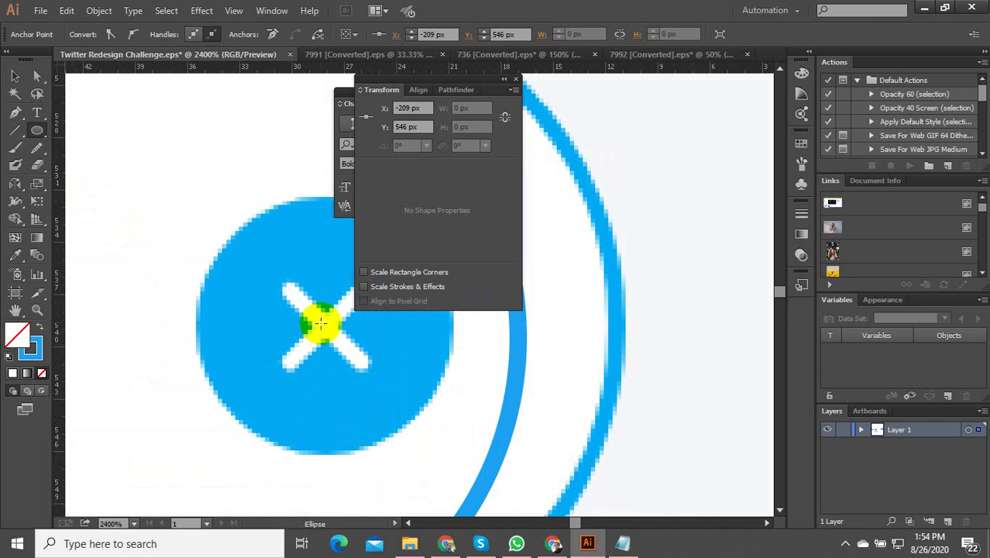
pyautogui.moveTo(325, 322); pyautogui.dragTo(400, 448)
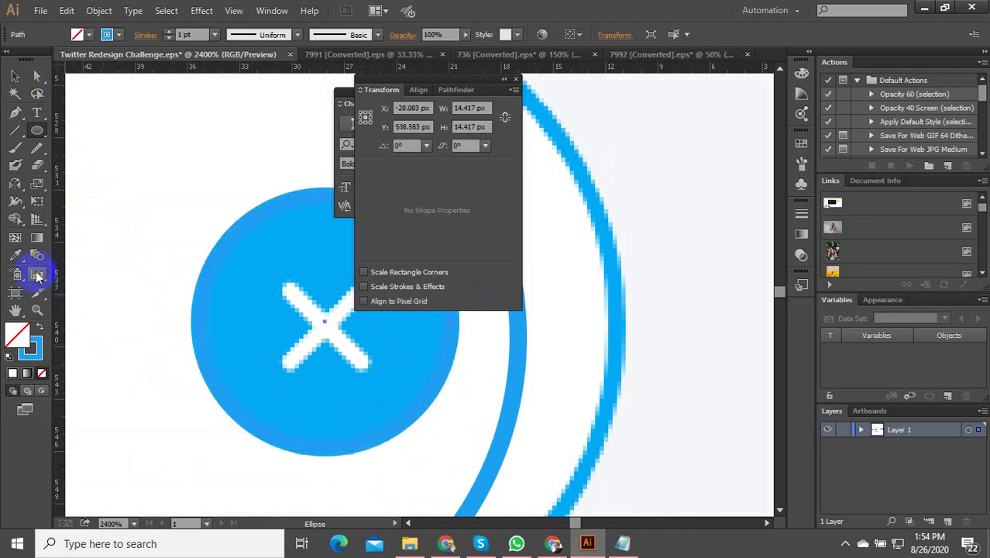
pyautogui.click(15, 255)
pyautogui.click(231, 314)
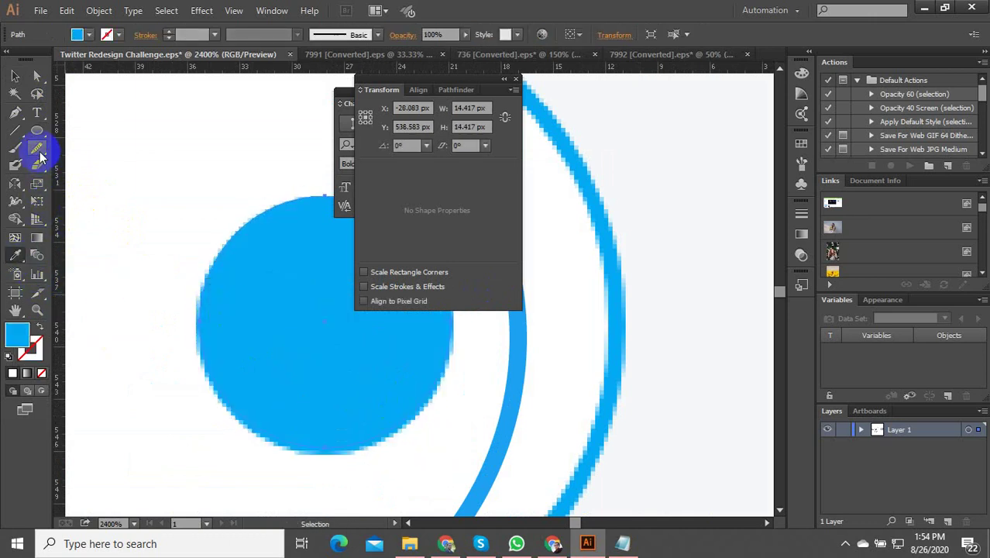
# Draw a diagonal line about 5.6 px wide and high across the blue circle and give it a white stroke without fill
pyautogui.click(15, 132)
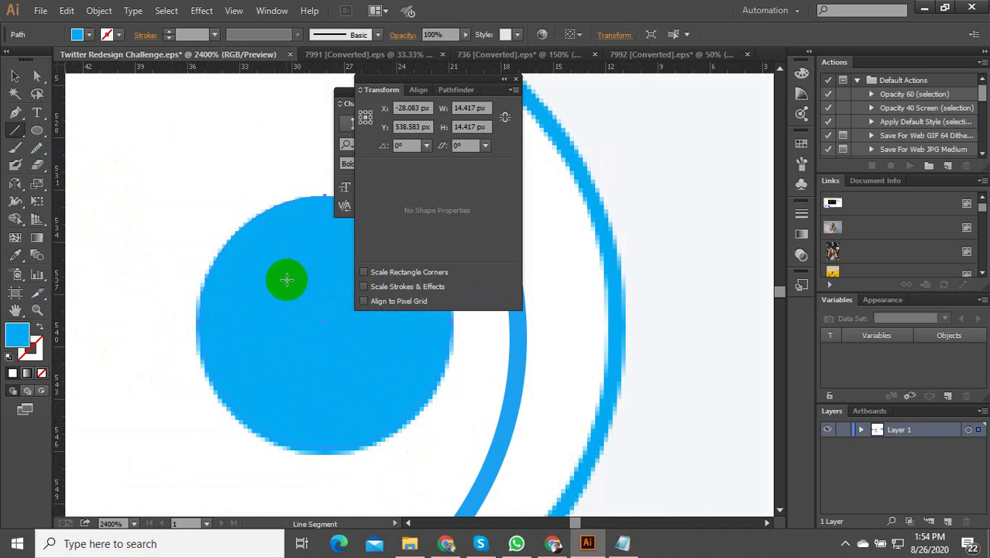
pyautogui.click(371, 380)
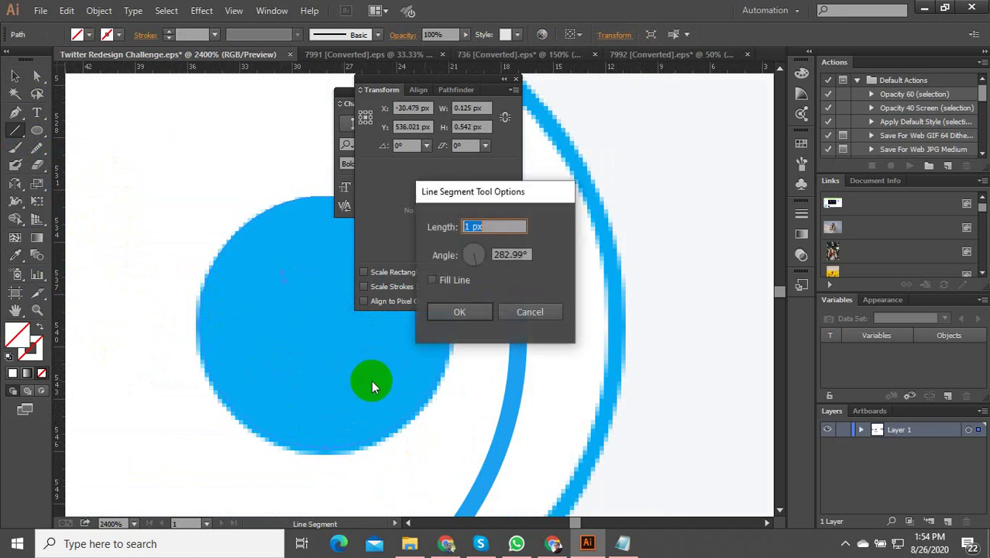
pyautogui.click(505, 307)
pyautogui.moveTo(283, 283)
pyautogui.mouseDown()
pyautogui.moveTo(328, 283)
pyautogui.moveTo(358, 378)
pyautogui.mouseUp()
pyautogui.hotkey('ctrl', 'z')
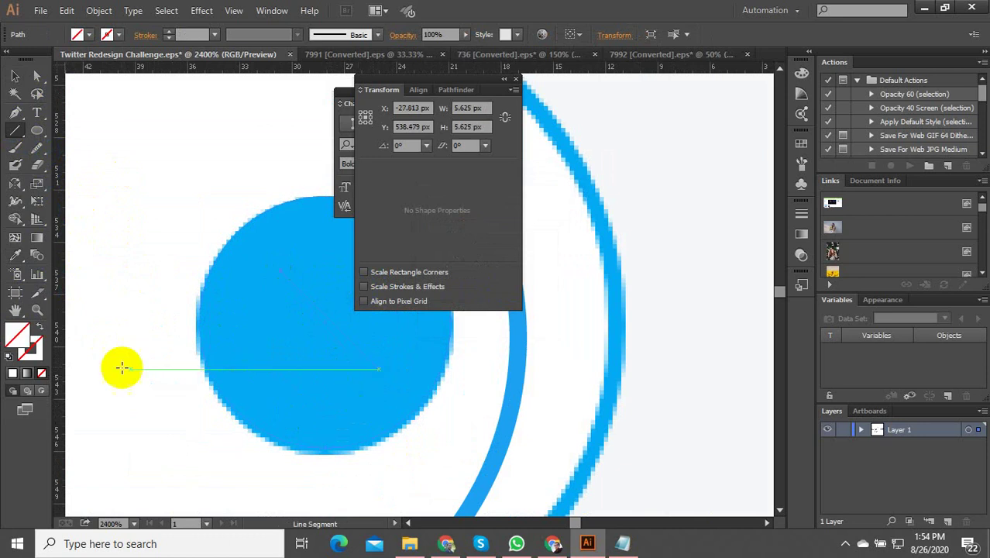
pyautogui.click(14, 258)
pyautogui.click(93, 217)
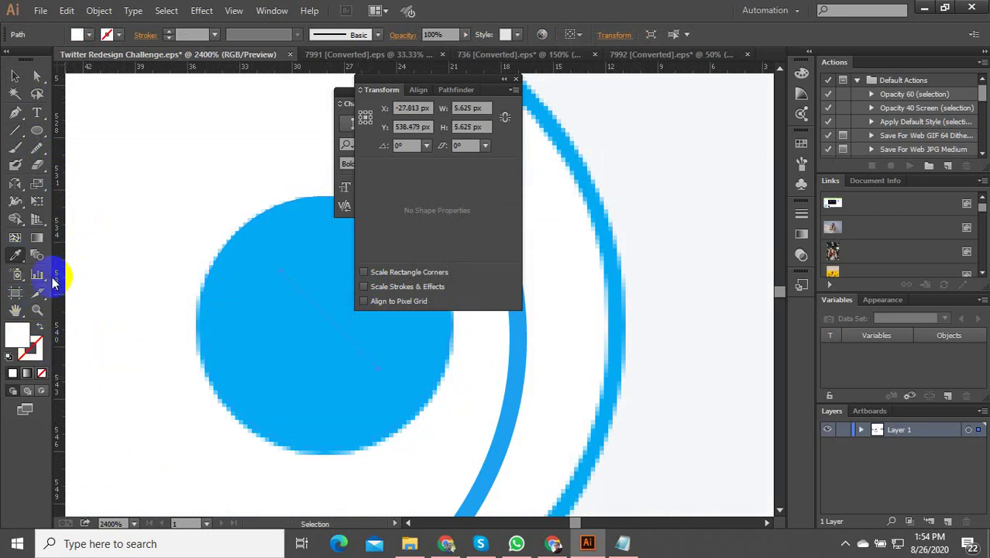
pyautogui.click(37, 331)
pyautogui.click(39, 94)
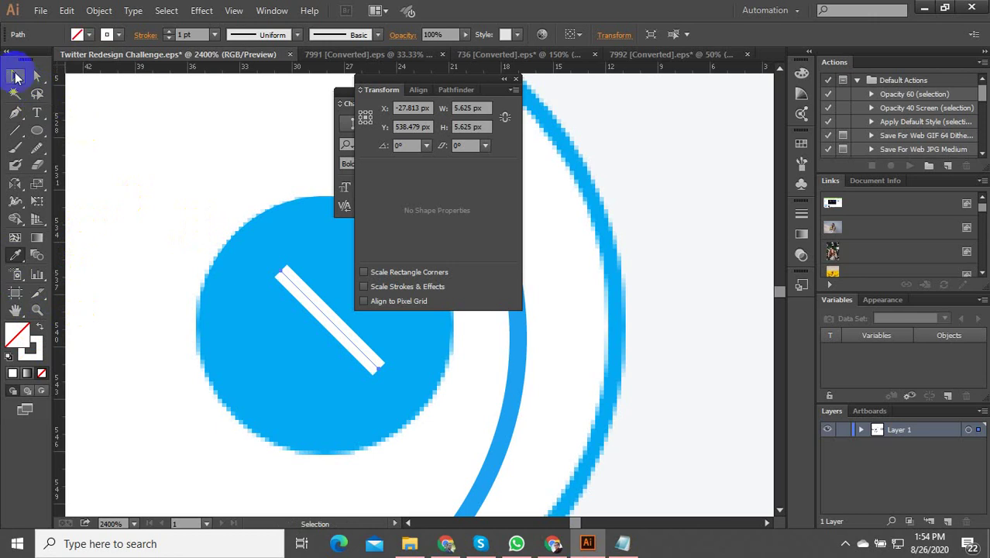
# Reflect a copy of the white line across the vertical axis to form an X, and group the two lines
pyautogui.doubleClick(14, 183)
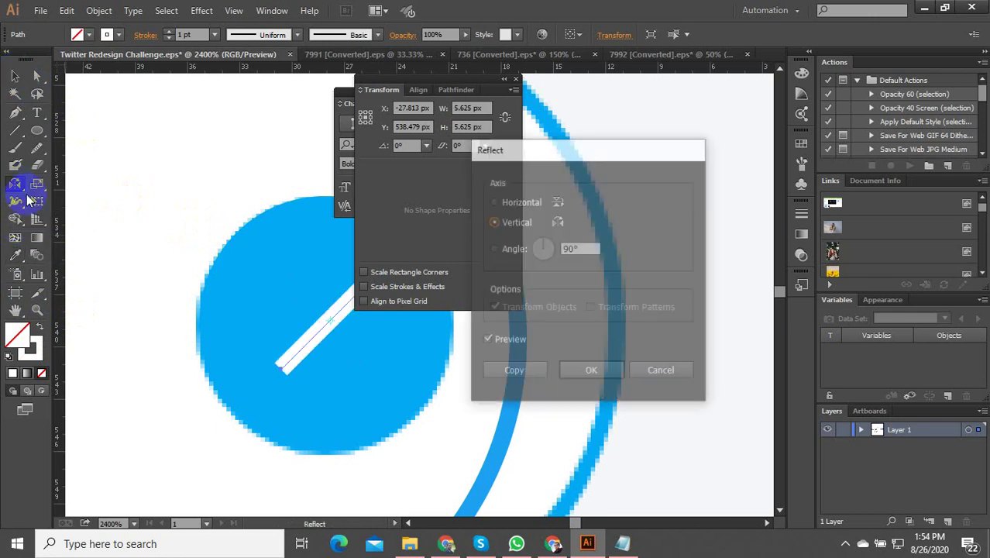
pyautogui.click(512, 371)
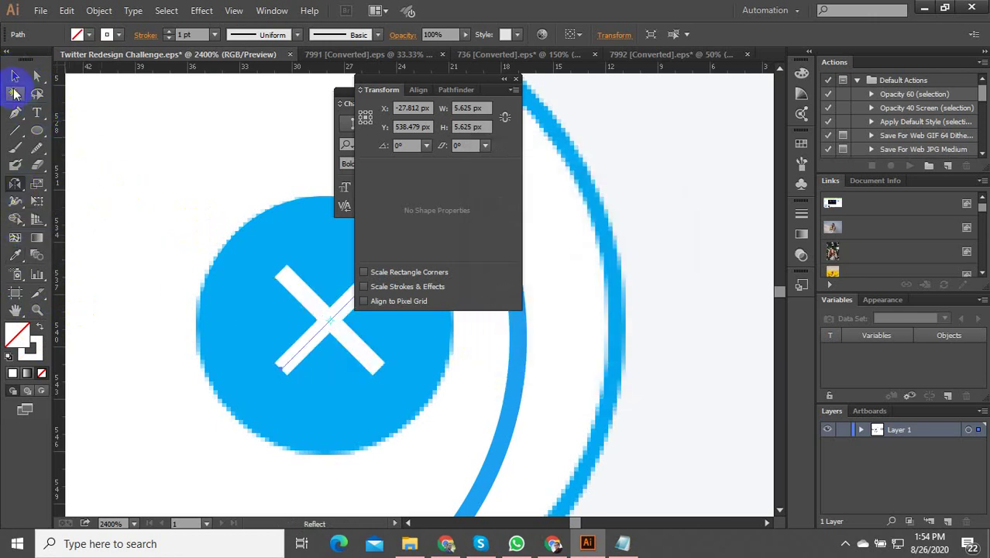
pyautogui.rightClick(308, 300)
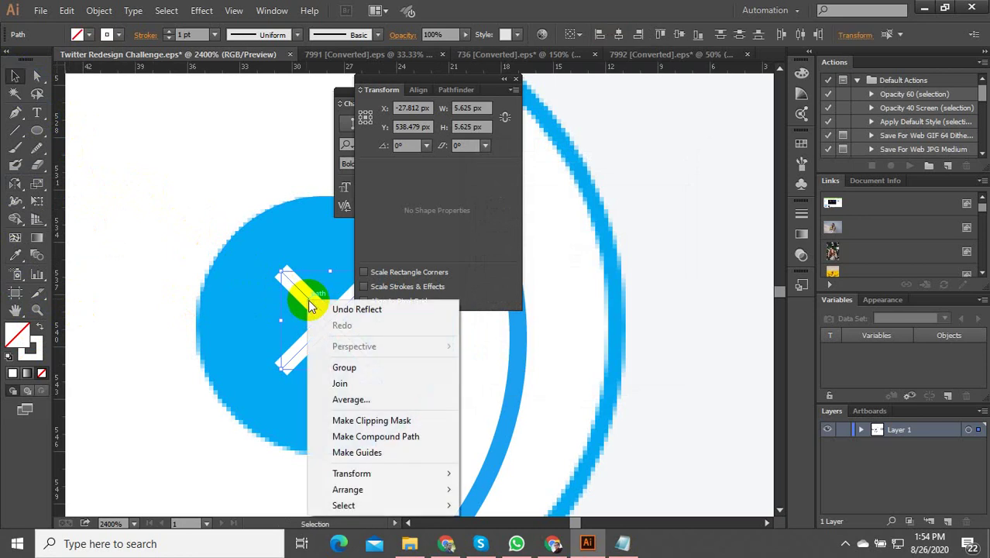
pyautogui.click(348, 368)
# Center the grouped X horizontally and vertically with the blue circle
pyautogui.keyDown('shift'); pyautogui.click(252, 320); pyautogui.keyUp('shift')
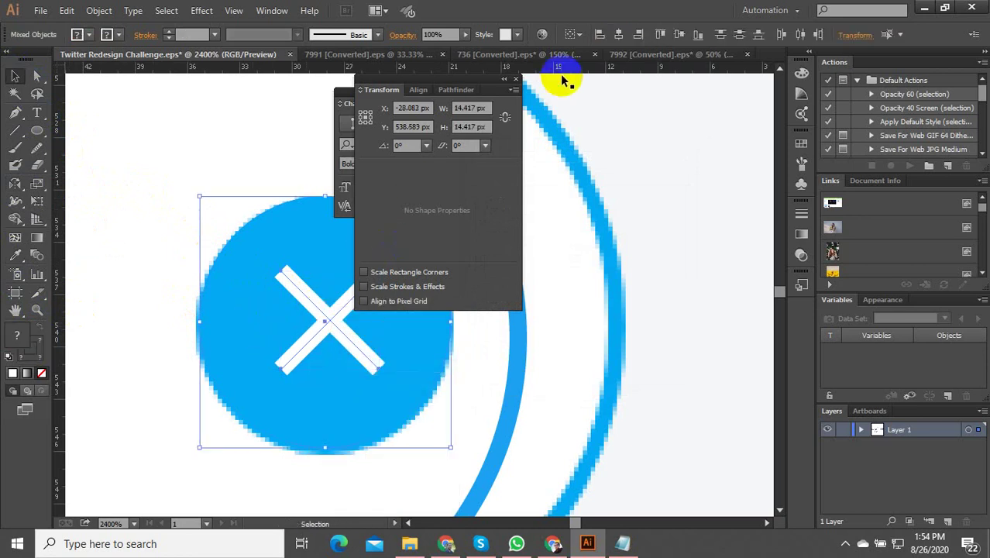
pyautogui.click(619, 34)
pyautogui.click(679, 35)
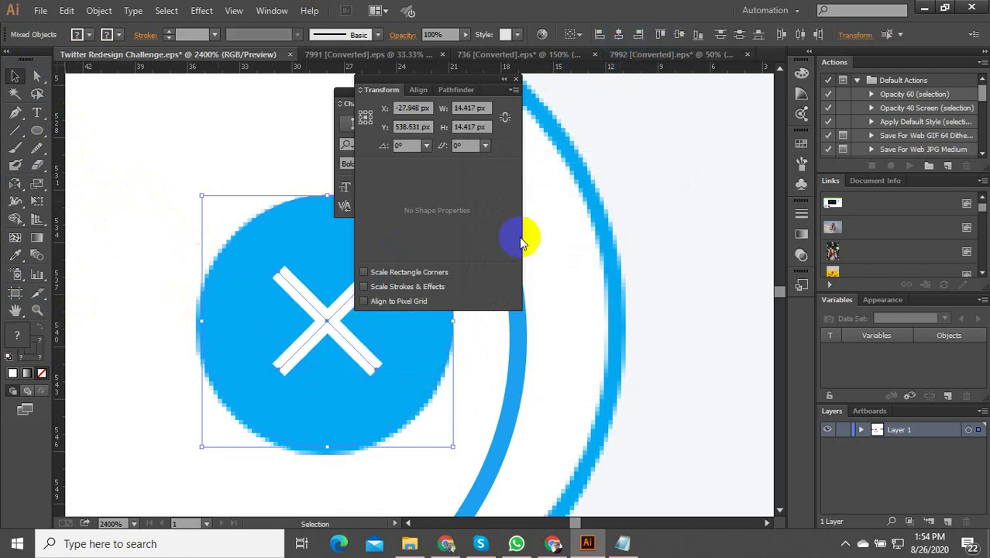
pyautogui.click(234, 190)
# Select the entire redesign mockup with its traced vectors and move it to the empty canvas above the Twitter screenshot
pyautogui.scroll(-10, 368, 441)
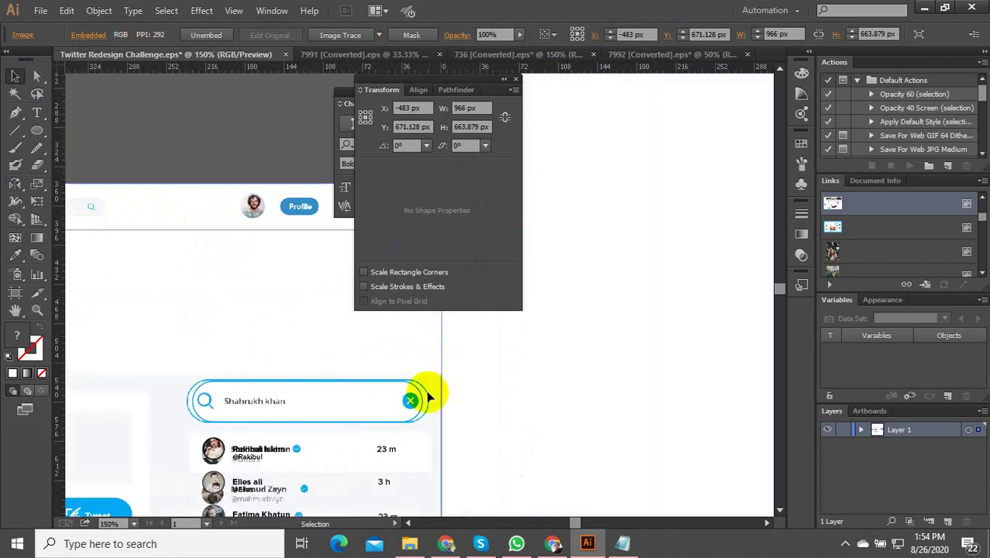
pyautogui.scroll(-3, 267, 423)
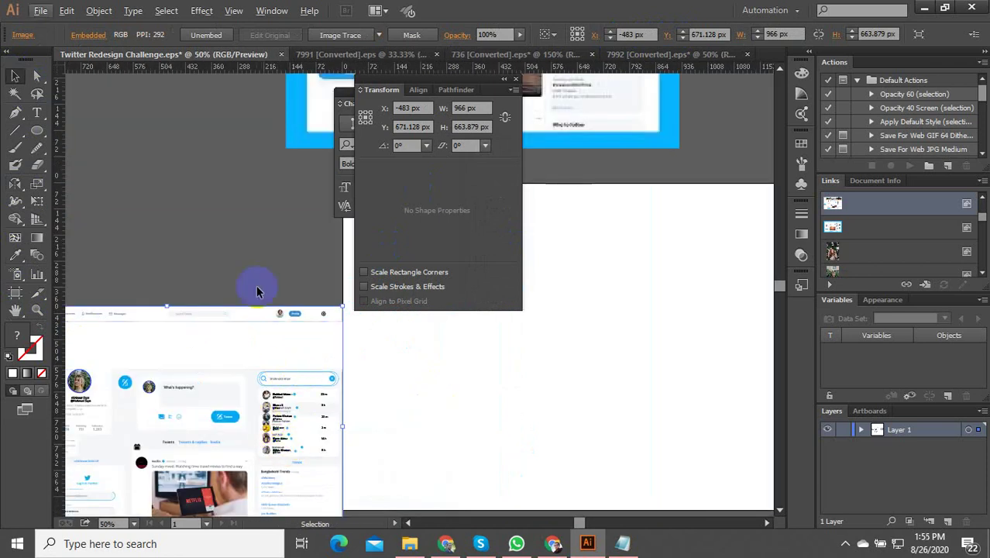
pyautogui.scroll(-2, 255, 256)
pyautogui.moveTo(233, 231); pyautogui.dragTo(350, 451)
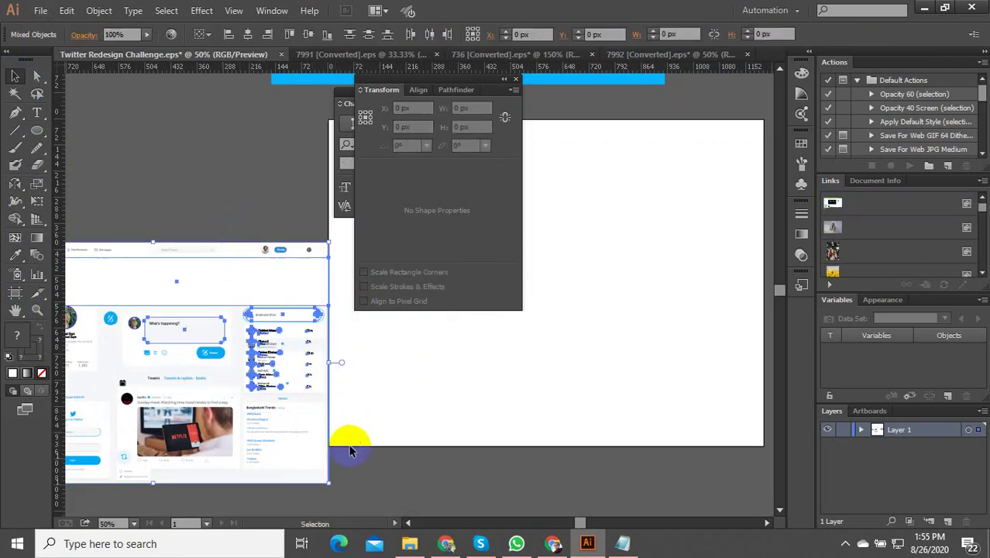
pyautogui.keyDown('shift'); pyautogui.click(296, 455); pyautogui.keyUp('shift')
pyautogui.scroll(-3, 416, 478)
pyautogui.click(407, 497)
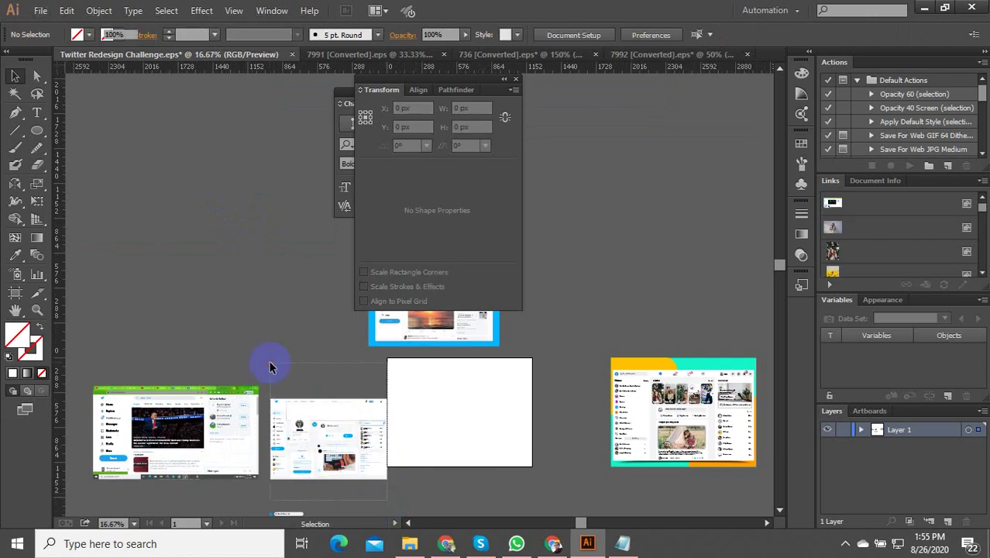
pyautogui.moveTo(296, 420); pyautogui.dragTo(174, 202)
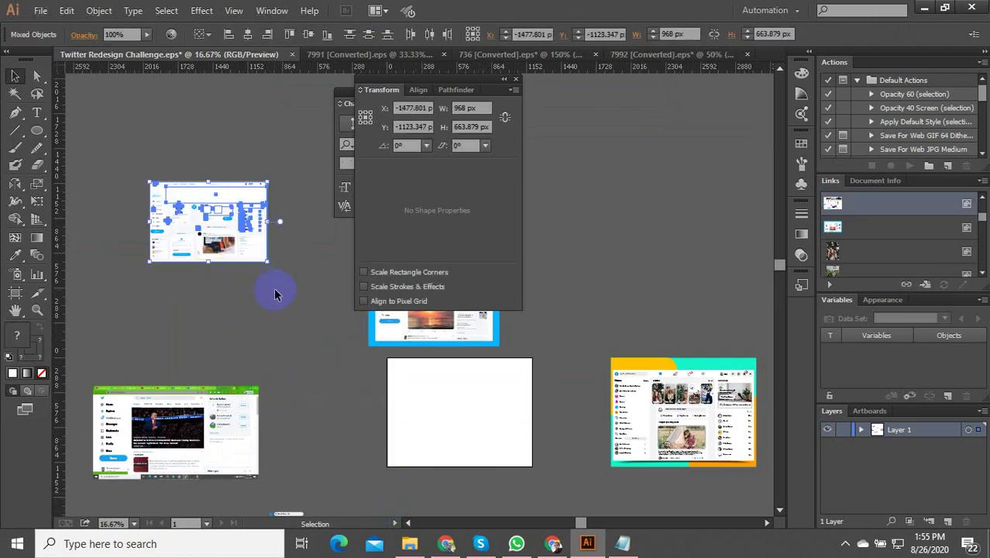
# Duplicate the mockup back beside the blank artboard and delete the embedded reference image from the duplicate
pyautogui.moveTo(261, 273); pyautogui.dragTo(425, 486)
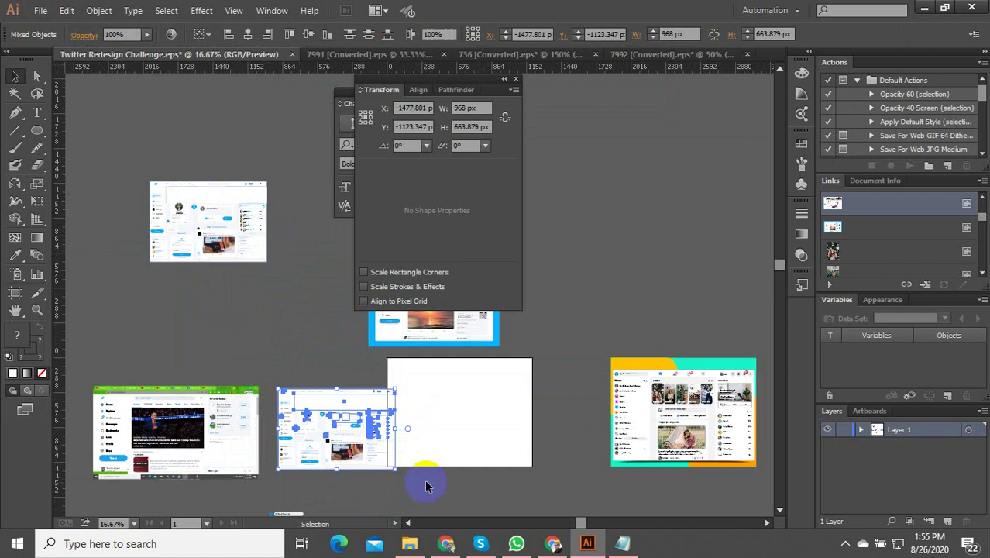
pyautogui.scroll(3, 492, 418)
pyautogui.scroll(-2, 465, 428)
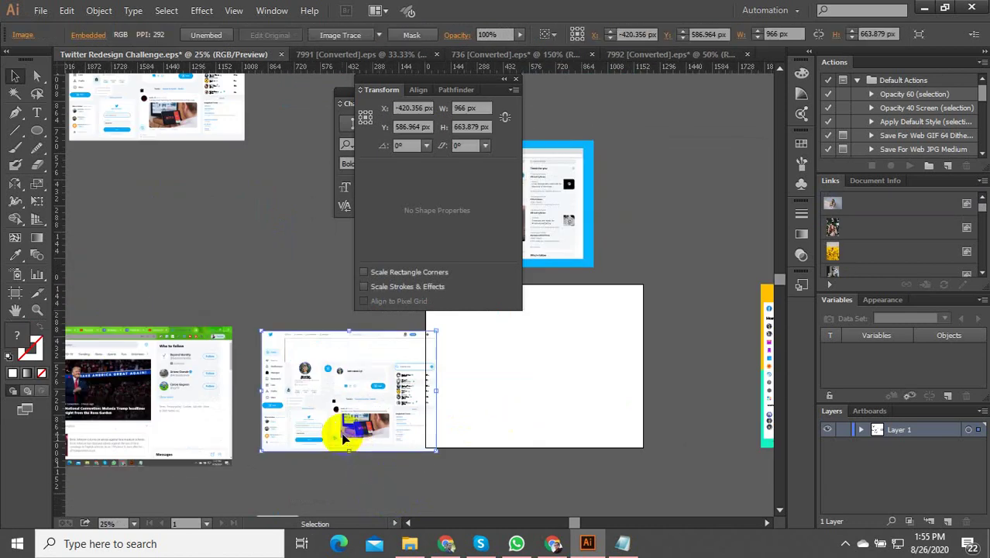
pyautogui.press('Delete')
# Select the duplicate's central vectors, including the banner, profile, tweet box and user list, and move them onto the Twitter screenshot
pyautogui.scroll(4, 304, 412)
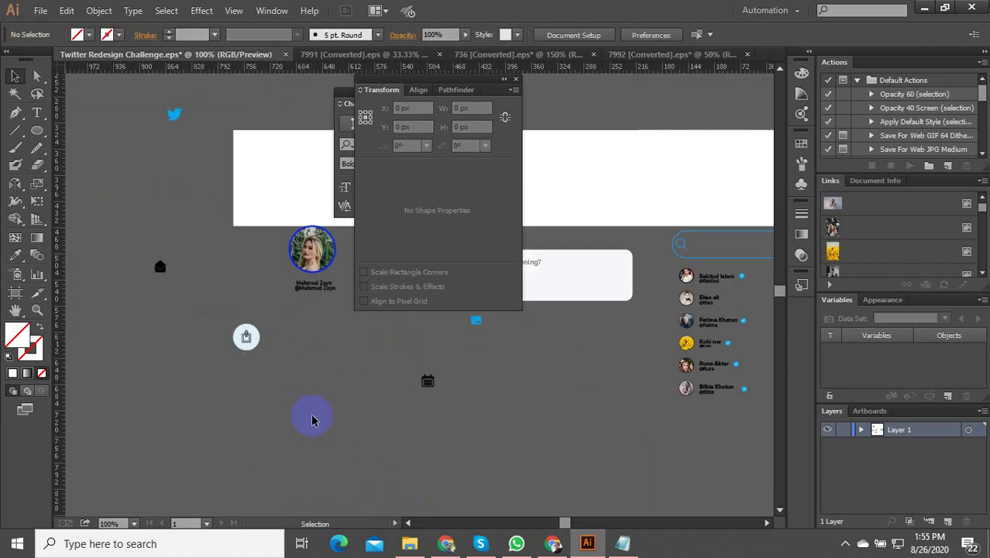
pyautogui.scroll(-2, 244, 385)
pyautogui.moveTo(617, 431); pyautogui.dragTo(237, 231)
pyautogui.moveTo(283, 381); pyautogui.dragTo(212, 395)
pyautogui.scroll(-3, 263, 380)
pyautogui.scroll(3, 300, 399)
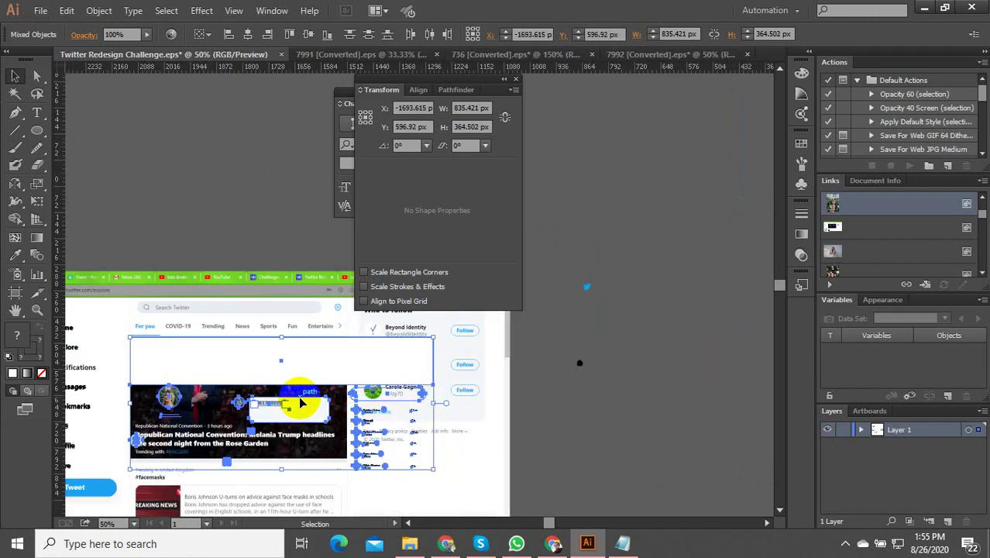
pyautogui.scroll(-1, 261, 344)
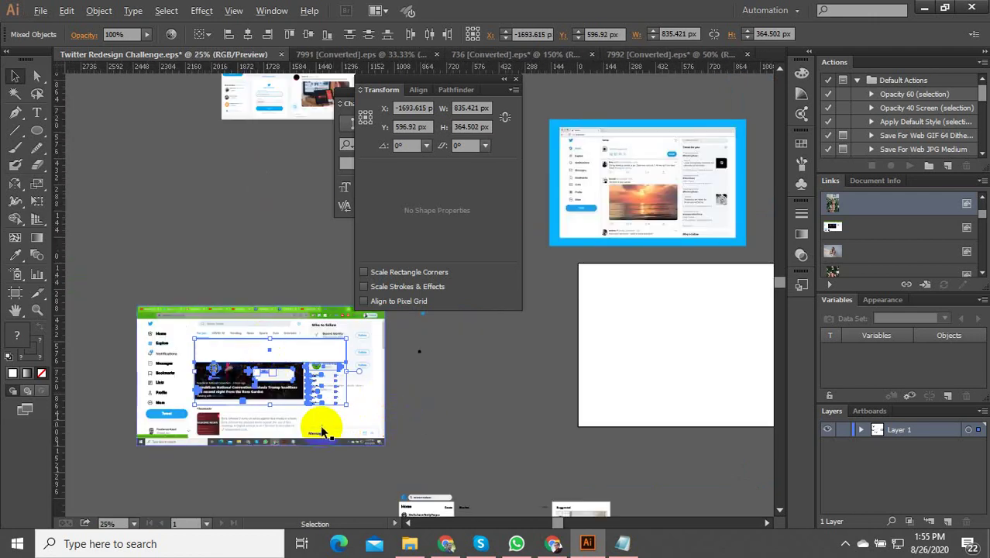
pyautogui.scroll(3, 321, 429)
pyautogui.click(409, 406)
pyautogui.scroll(-3, 407, 411)
pyautogui.scroll(2, 348, 354)
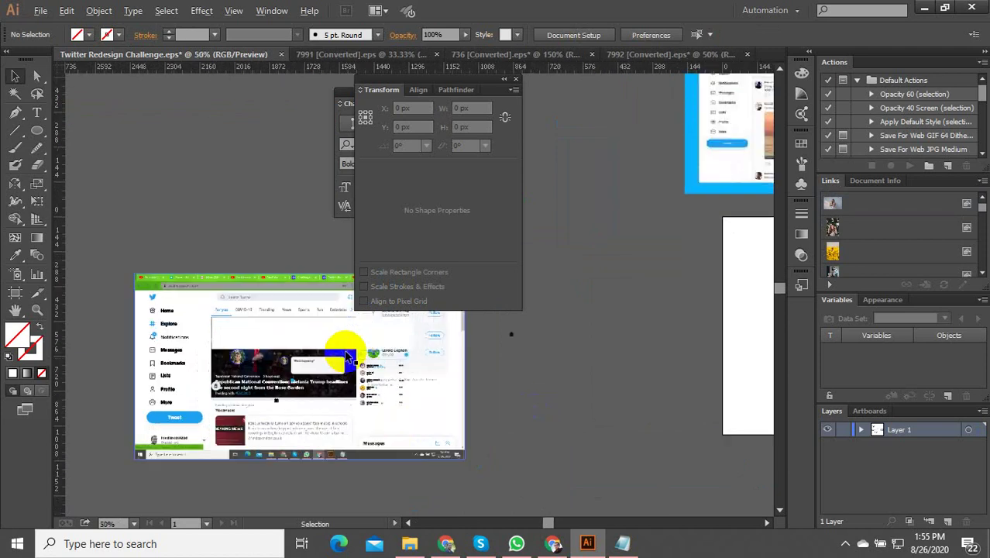
# Narrow the white banner rectangle on the Twitter screenshot to 599 px so it spans only the middle column
pyautogui.click(320, 332)
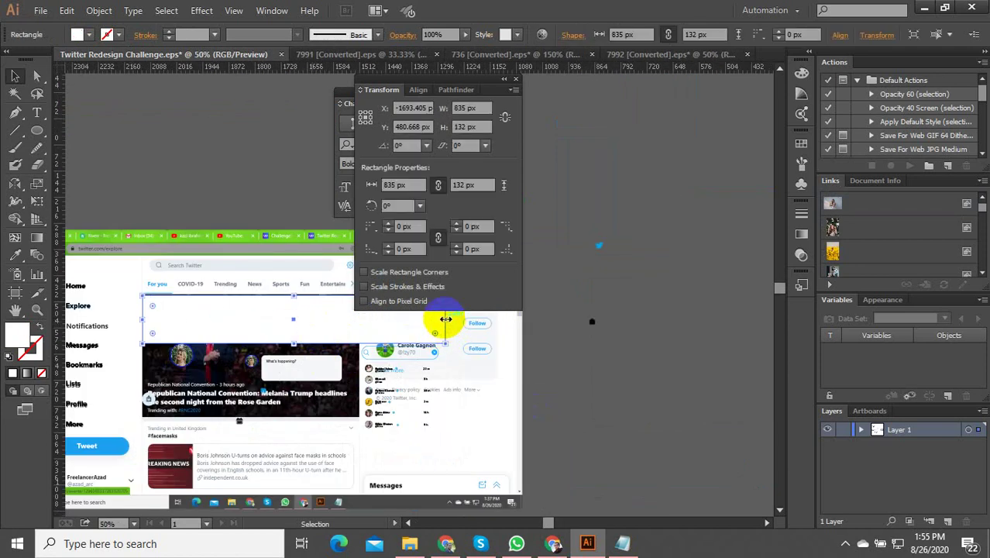
pyautogui.moveTo(445, 319); pyautogui.dragTo(361, 358)
pyautogui.scroll(-2, 195, 359)
pyautogui.scroll(3, 266, 376)
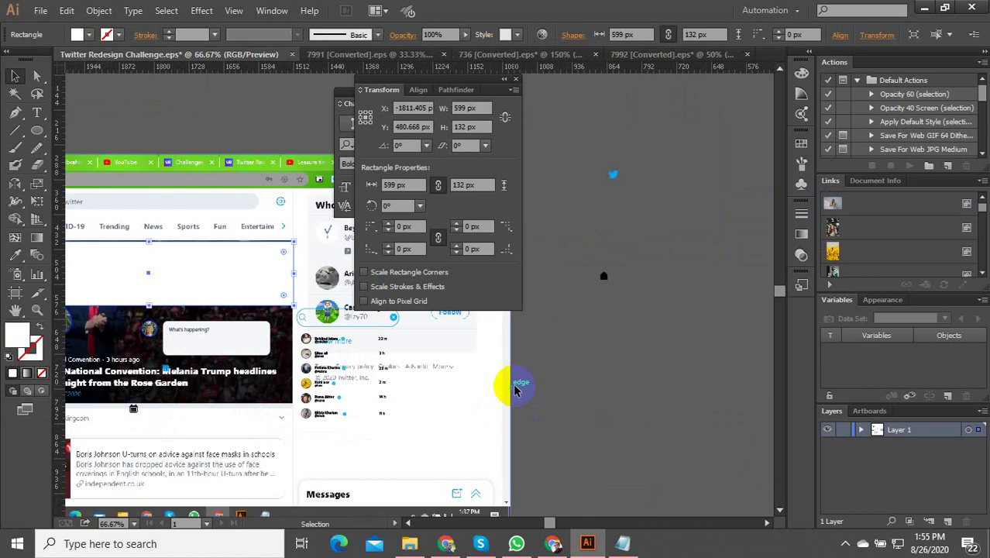
# Select the search field together with the user list and move them up onto the screenshot's "Who to follow" panel
pyautogui.click(589, 451)
pyautogui.moveTo(589, 451); pyautogui.dragTo(310, 326)
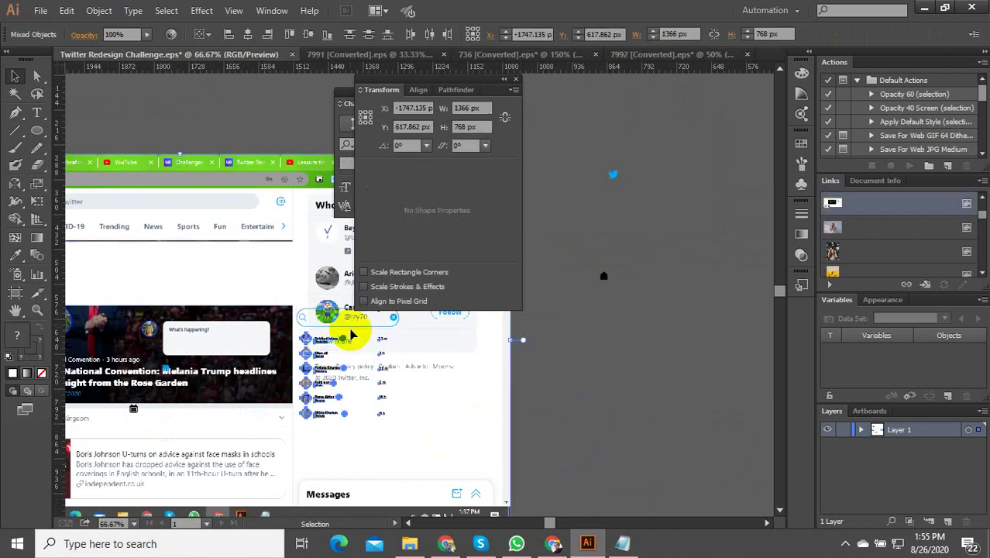
pyautogui.scroll(-2, 150, 361)
pyautogui.moveTo(380, 416); pyautogui.dragTo(232, 315)
pyautogui.scroll(3, 230, 357)
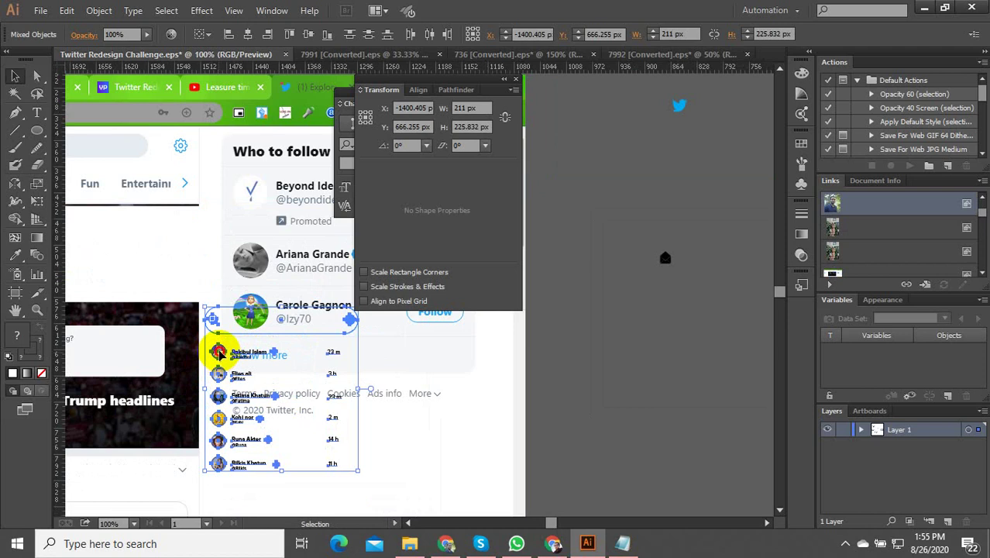
pyautogui.moveTo(219, 354); pyautogui.dragTo(245, 221)
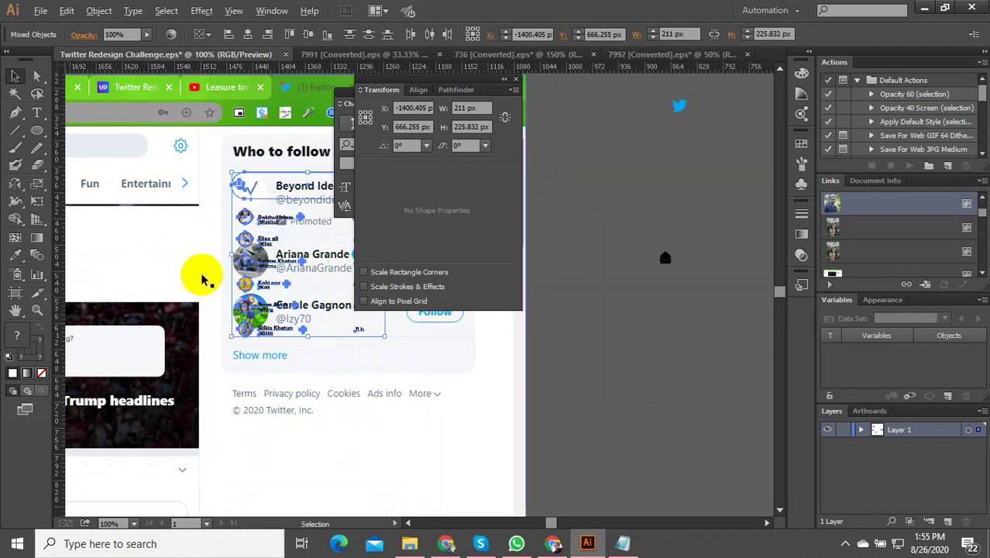
pyautogui.scroll(-1, 199, 283)
pyautogui.scroll(2, 200, 288)
pyautogui.scroll(-2, 256, 376)
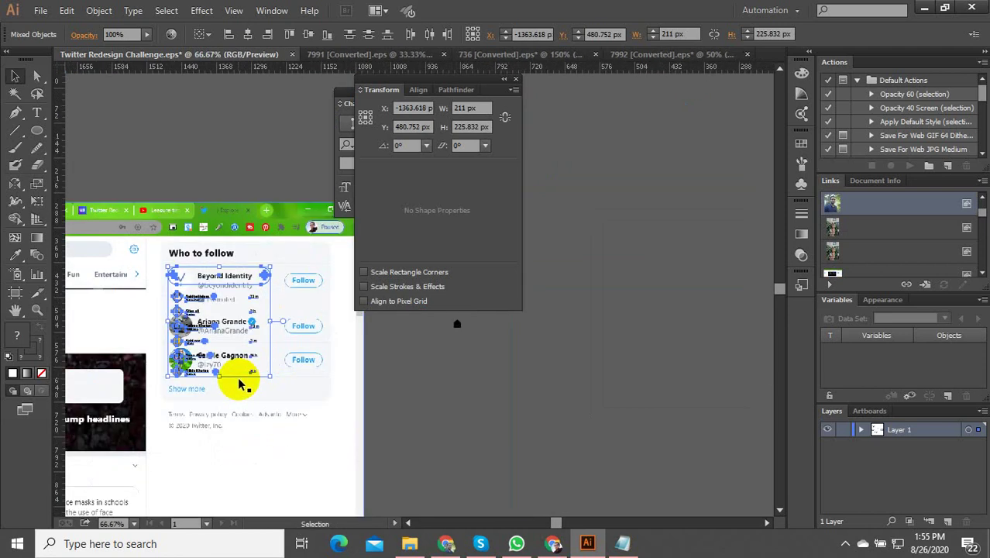
# Scale the search field and user list up proportionally to about 282 × 302 px over the "Who to follow" panel
pyautogui.scroll(2, 265, 381)
pyautogui.scroll(-2, 256, 389)
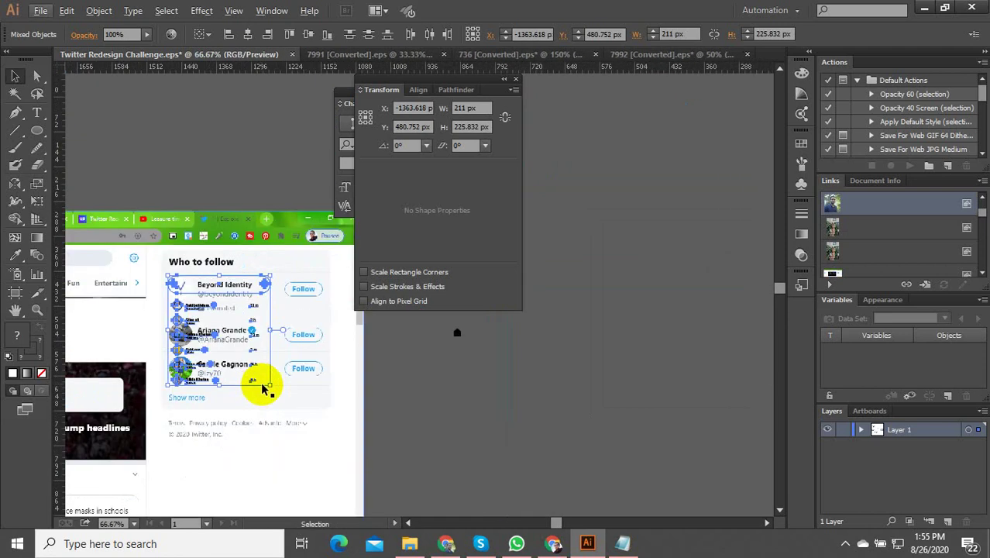
pyautogui.moveTo(269, 385); pyautogui.dragTo(307, 417)
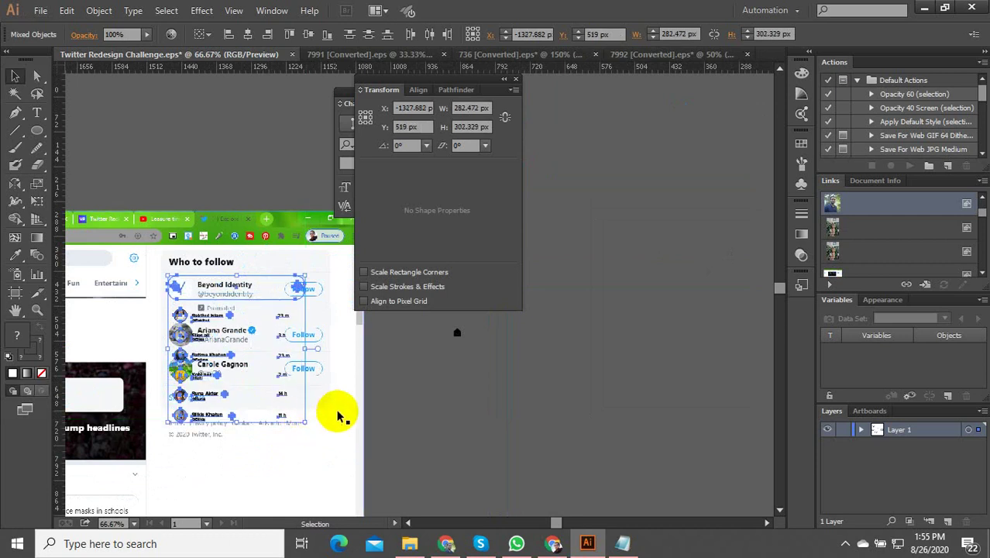
pyautogui.click(389, 408)
# Isolate the user list group and delete the column of time labels beside the users
pyautogui.scroll(1, 275, 326)
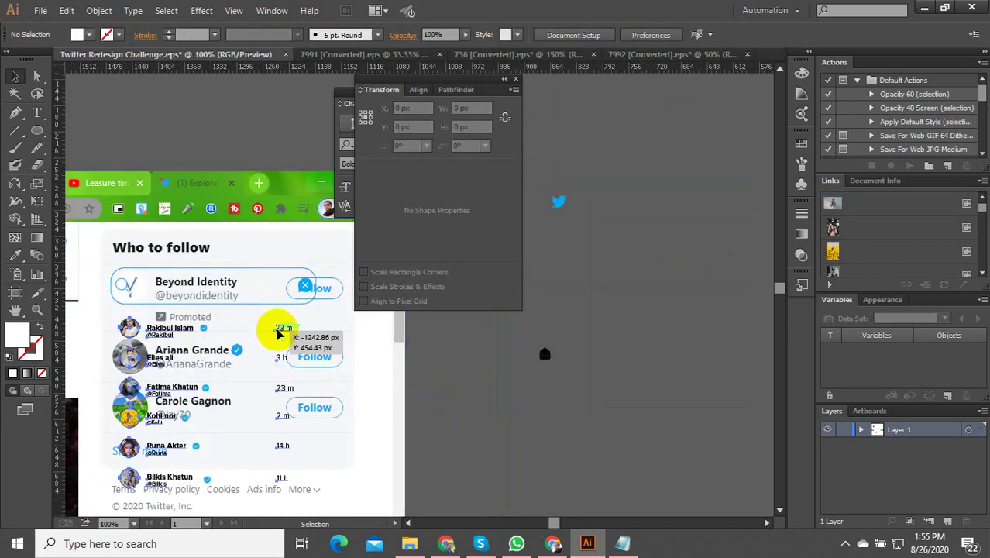
pyautogui.doubleClick(277, 331)
pyautogui.click(277, 331)
pyautogui.scroll(-2, 278, 331)
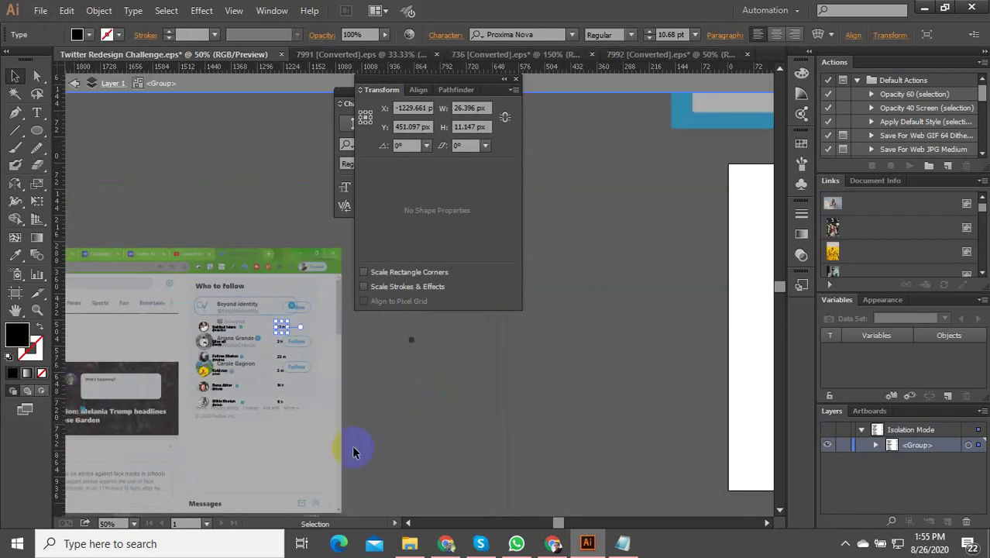
pyautogui.moveTo(273, 332); pyautogui.dragTo(272, 317)
pyautogui.scroll(3, 285, 336)
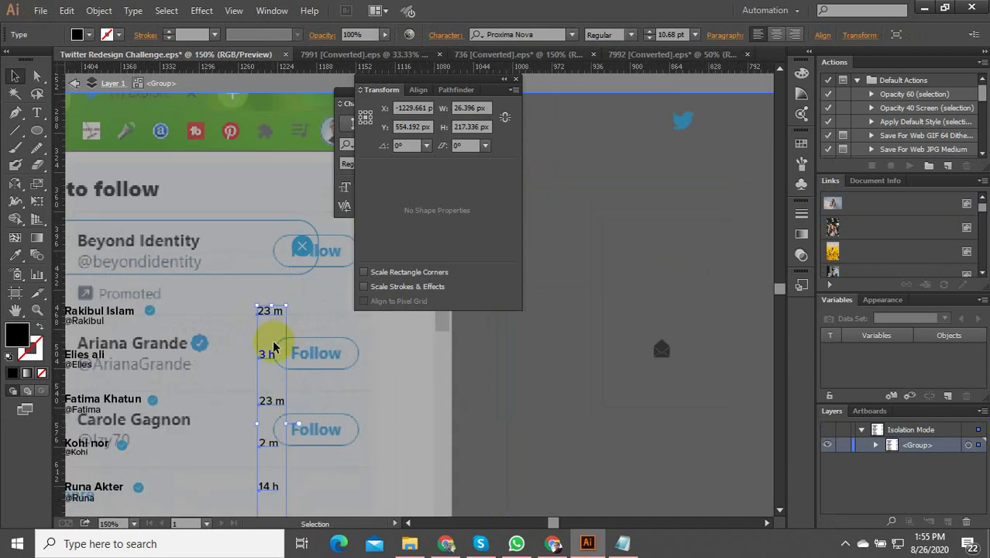
pyautogui.click(270, 346)
pyautogui.doubleClick(272, 338)
# Draw a rounded rectangle about 76 × 28 px over the second Follow button and make it a black outline without fill
pyautogui.scroll(-2, 281, 339)
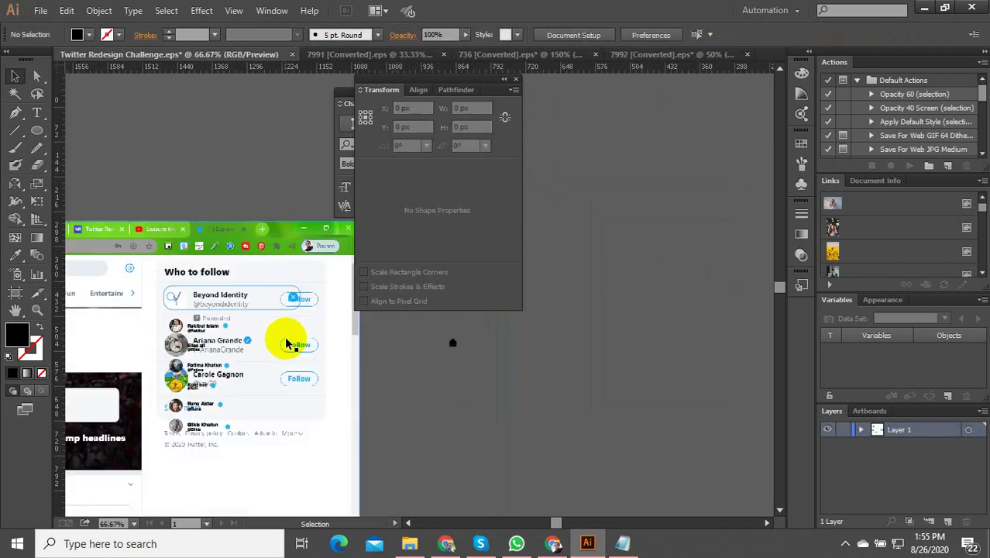
pyautogui.scroll(3, 271, 343)
pyautogui.scroll(2, 296, 361)
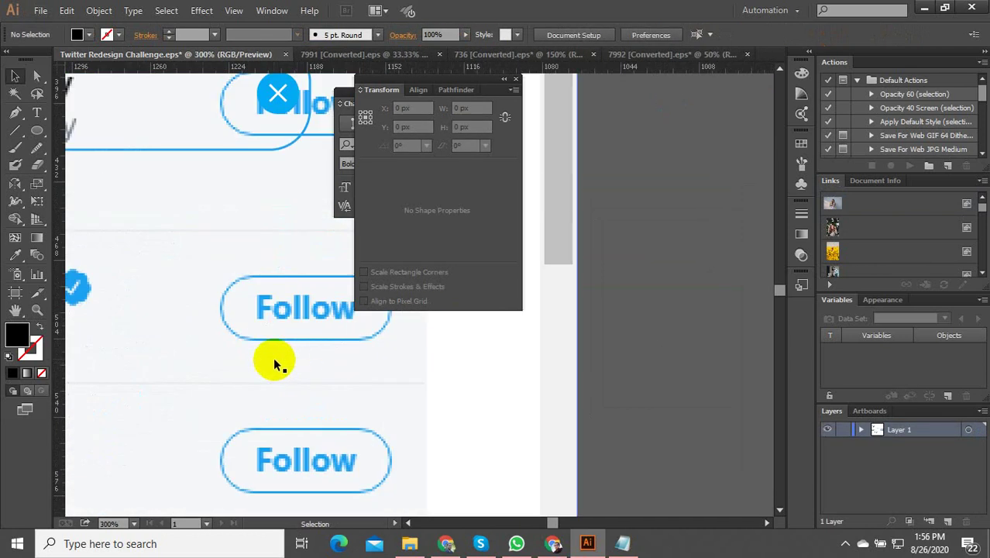
pyautogui.moveTo(35, 134); pyautogui.dragTo(82, 147)
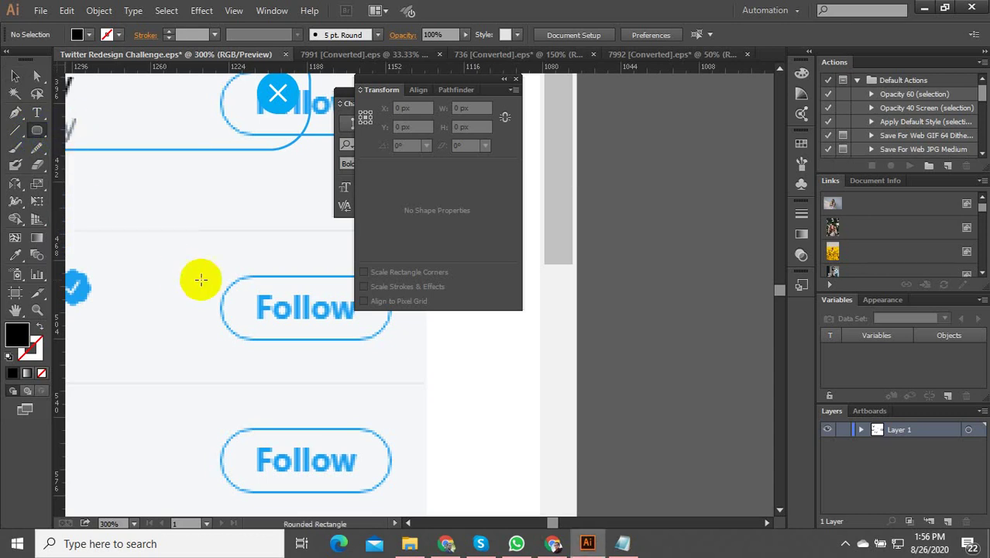
pyautogui.moveTo(224, 276); pyautogui.dragTo(391, 339)
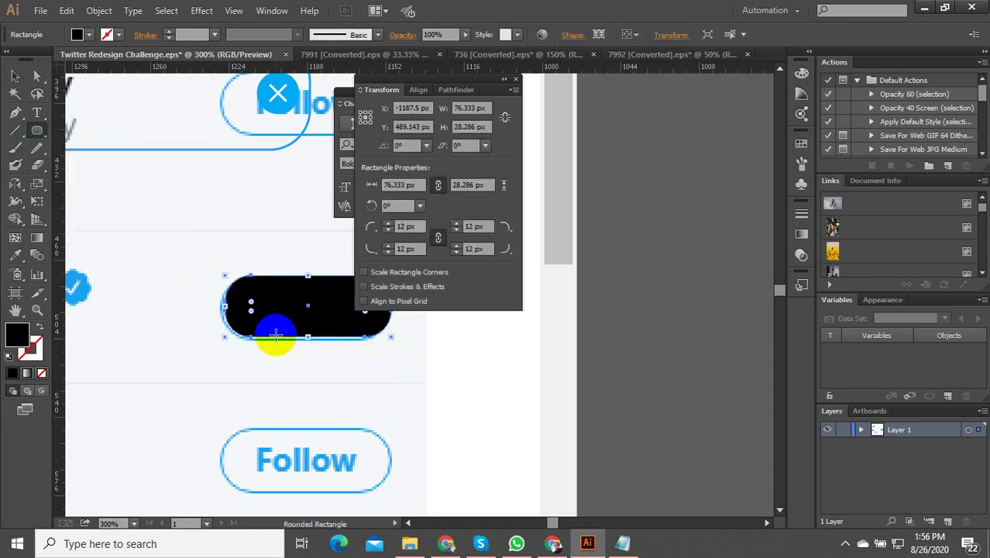
pyautogui.click(34, 327)
# Round the button outline's corners fully, to a radius of 14.14 px
pyautogui.scroll(3, 243, 304)
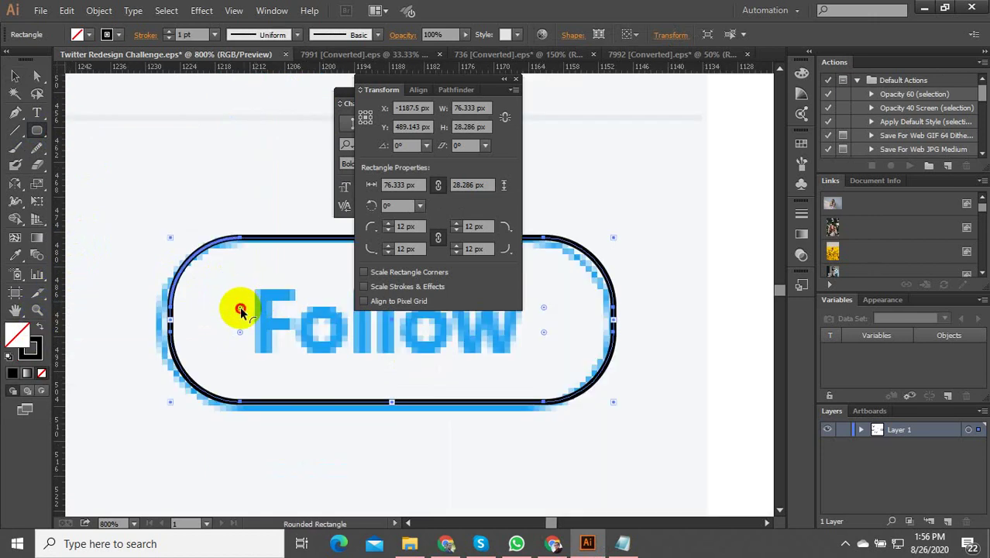
pyautogui.moveTo(284, 342); pyautogui.dragTo(275, 335)
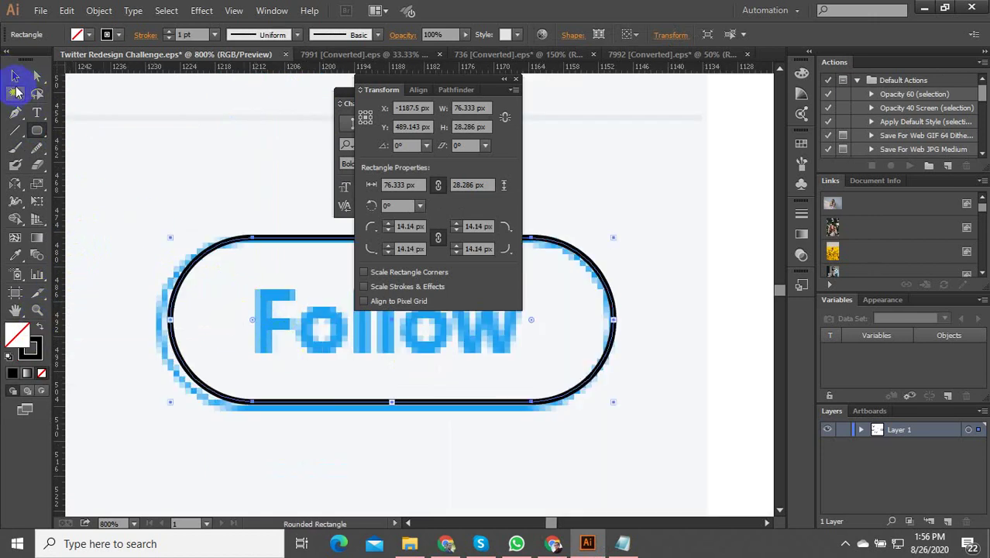
pyautogui.click(16, 92)
pyautogui.click(110, 124)
pyautogui.click(15, 78)
# Add the bold text "Follow" and scale it to about 16.31 pt over the lettering inside the button outline
pyautogui.scroll(-1, 275, 359)
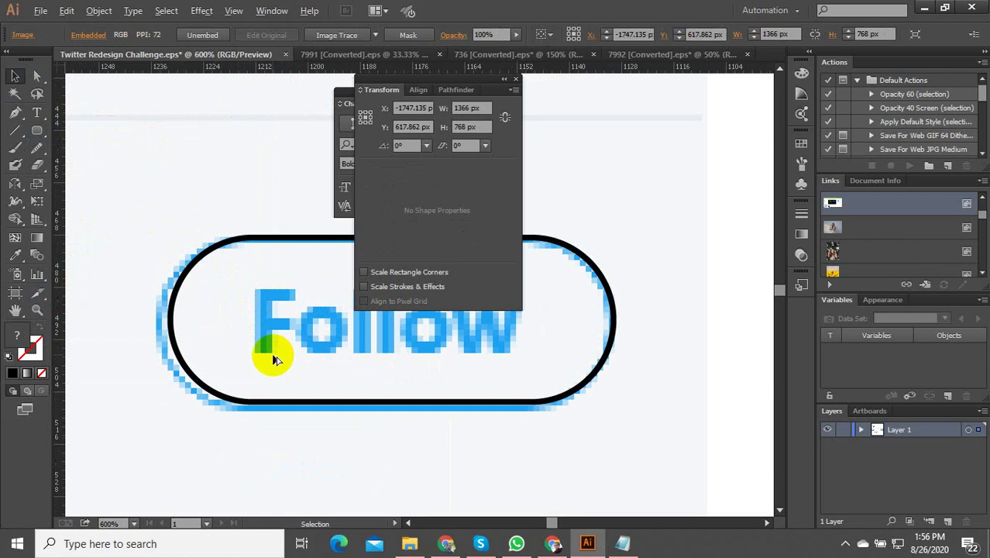
pyautogui.scroll(-1, 273, 359)
pyautogui.click(35, 114)
pyautogui.click(248, 327)
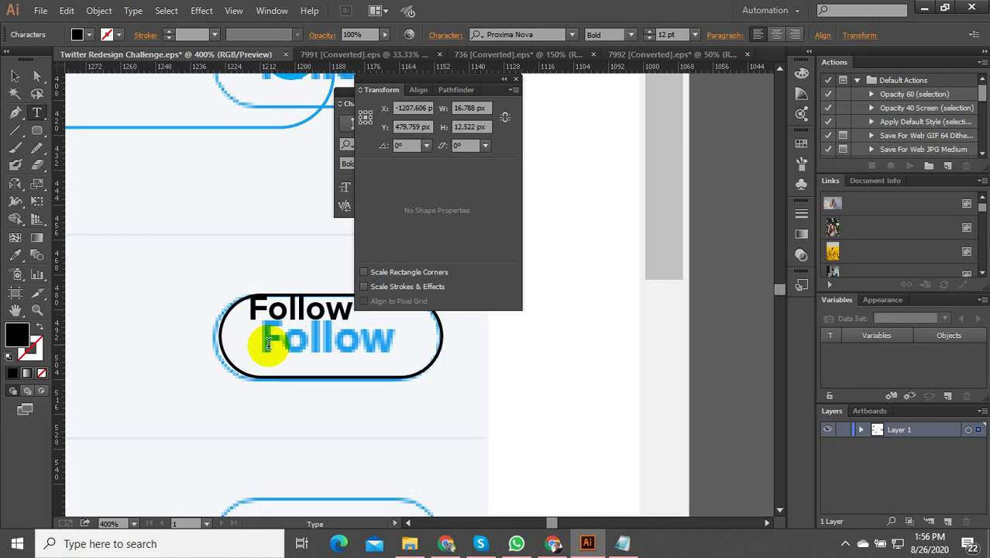
pyautogui.click(15, 76)
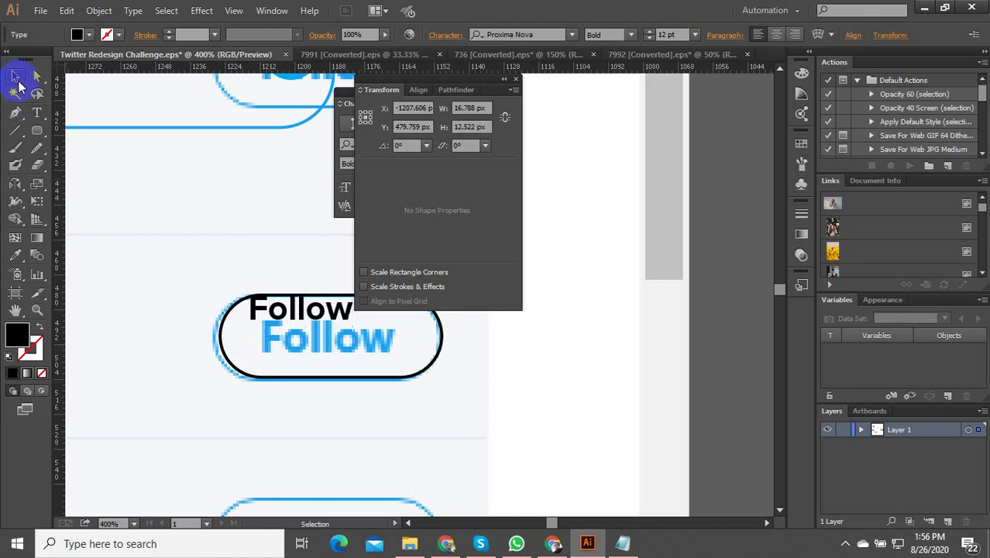
pyautogui.scroll(1, 287, 306)
pyautogui.moveTo(282, 303); pyautogui.dragTo(454, 392)
pyautogui.moveTo(350, 364); pyautogui.dragTo(351, 355)
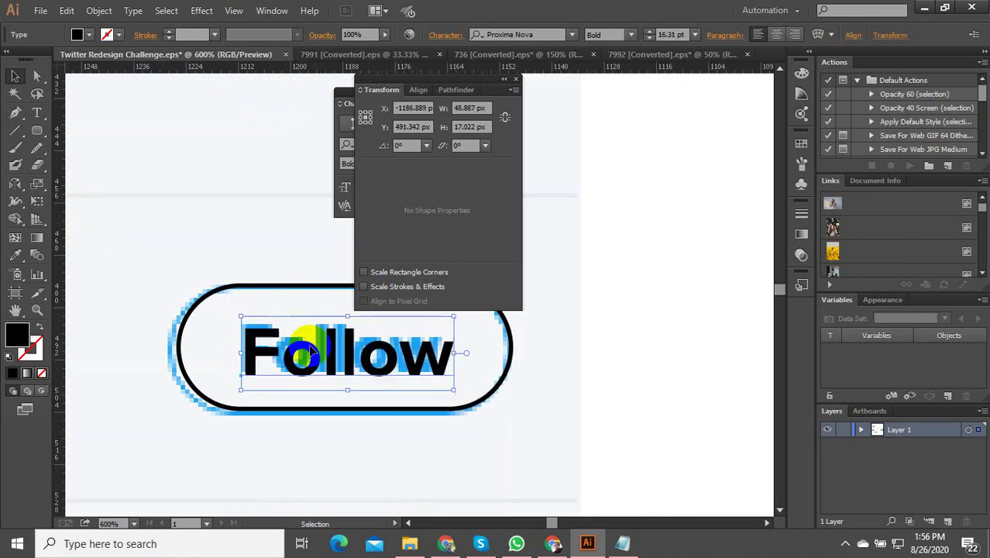
# Nudge the Twitter screenshot so its second Follow button lines up with the drawn outline
pyautogui.scroll(-1, 246, 313)
pyautogui.keyDown('shift'); pyautogui.click(259, 295); pyautogui.keyUp('shift')
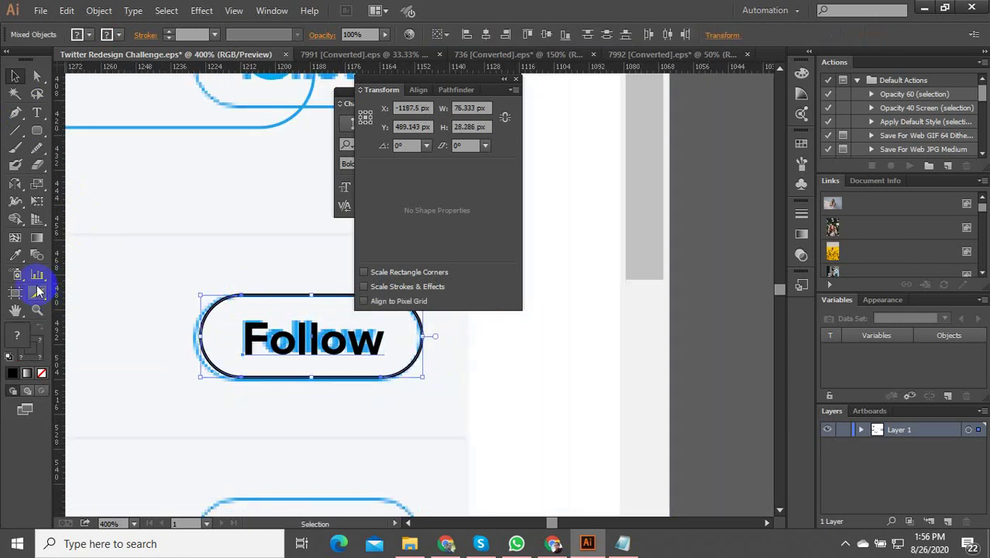
pyautogui.moveTo(233, 264); pyautogui.dragTo(304, 381)
pyautogui.scroll(-2, 326, 402)
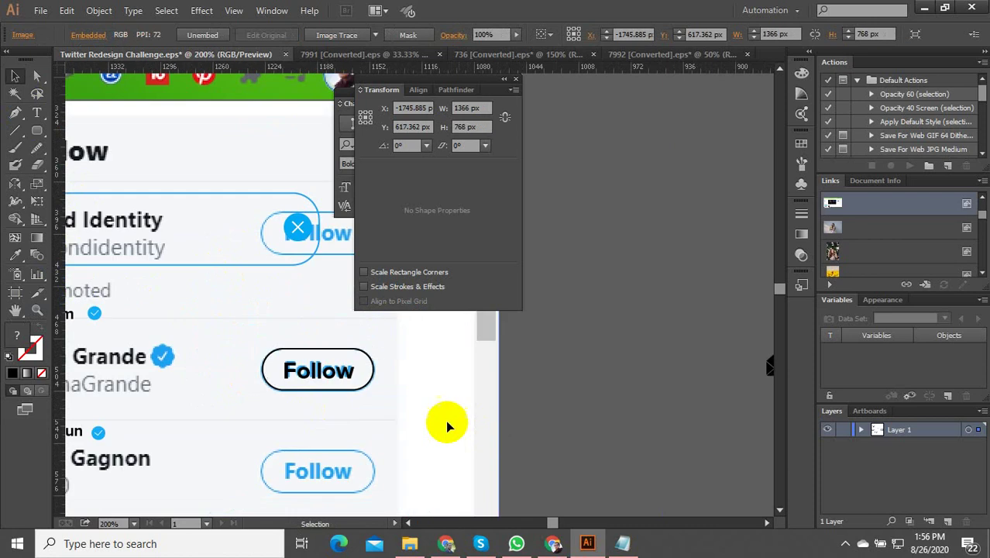
# Sample the verified badge's blue for the button outline and apply it as the stroke with no fill
pyautogui.click(341, 385)
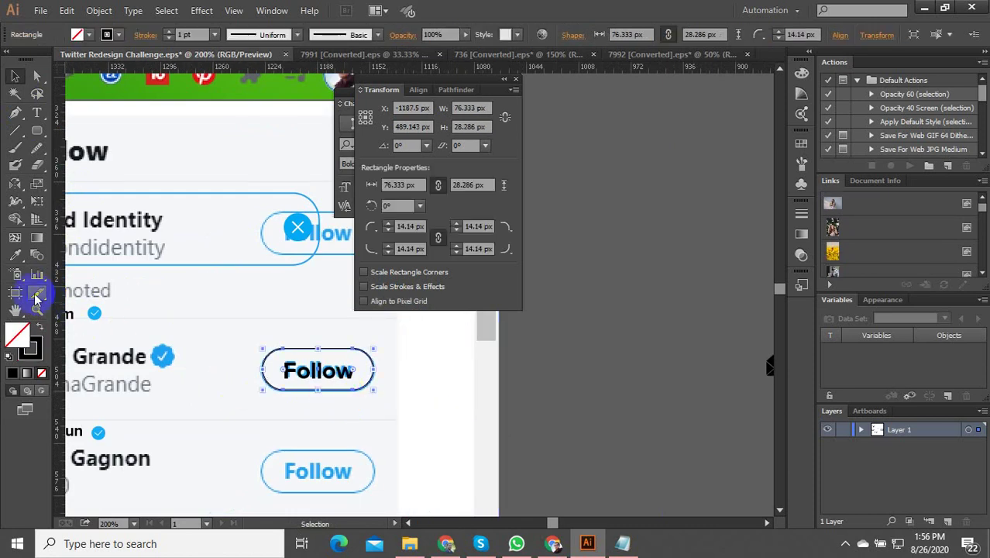
pyautogui.click(15, 254)
pyautogui.click(172, 363)
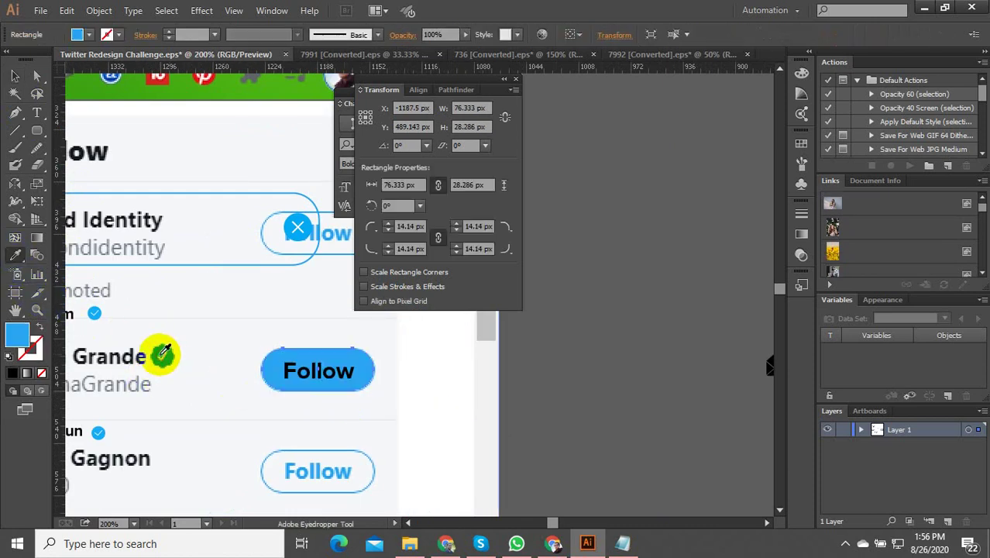
pyautogui.press('v')
pyautogui.click(39, 326)
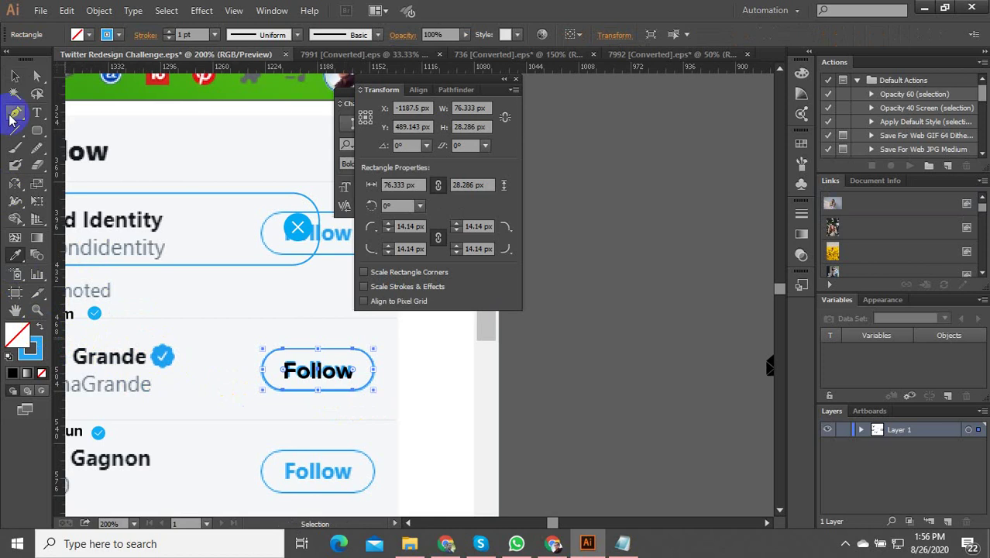
pyautogui.click(10, 80)
# Colour the "Follow" text with the blue sampled from the verified badge
pyautogui.scroll(2, 254, 358)
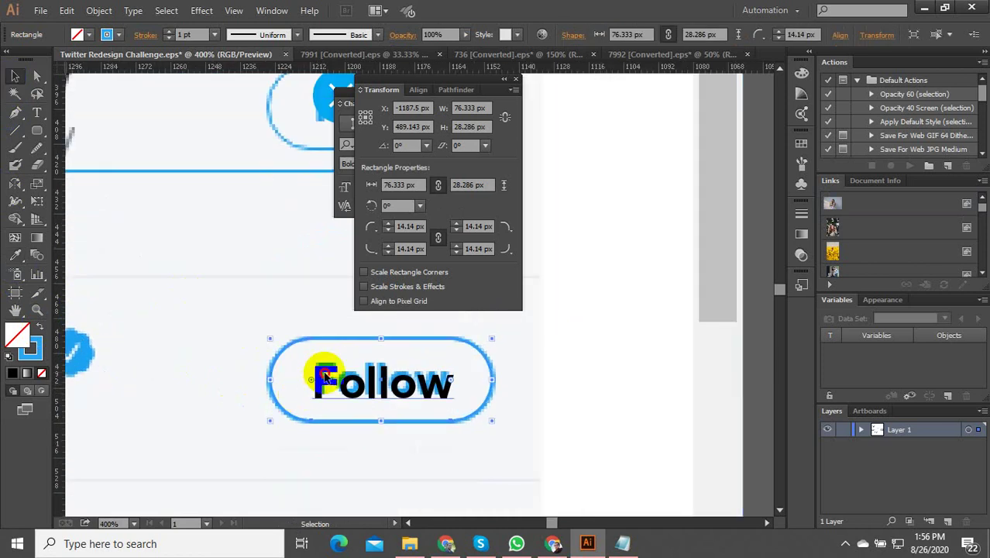
pyautogui.click(330, 381)
pyautogui.hotkey('ctrl', '-')
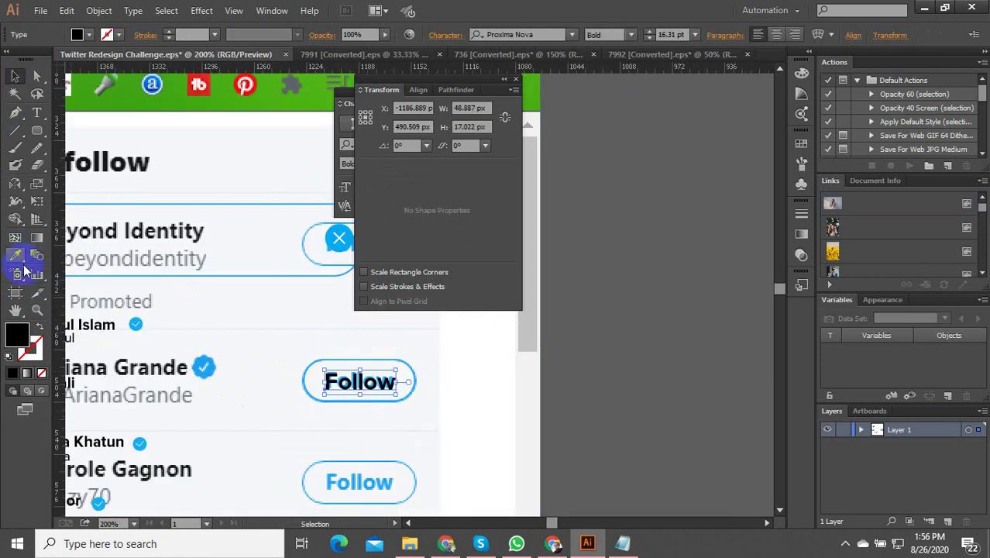
pyautogui.click(203, 367)
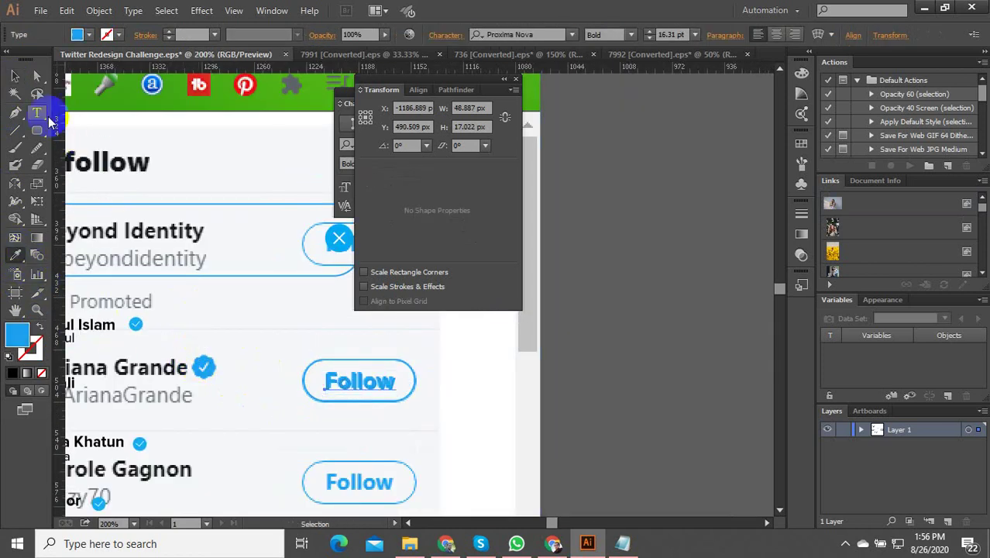
pyautogui.click(15, 75)
pyautogui.hotkey('ctrl', '-')
pyautogui.click(477, 411)
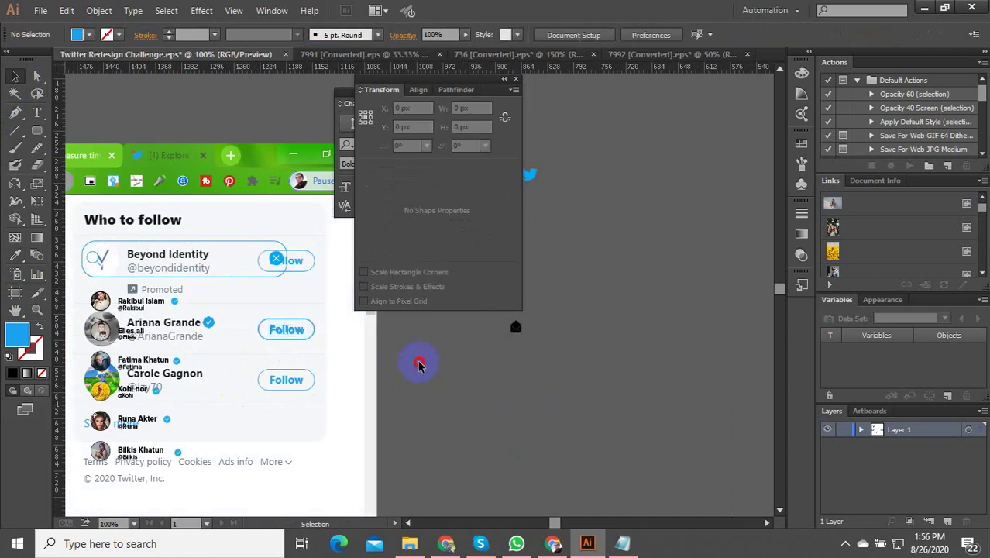
# Select the blue outline together with its "Follow" text and group them
pyautogui.moveTo(420, 362); pyautogui.dragTo(292, 316)
pyautogui.keyDown('shift'); pyautogui.click(317, 355); pyautogui.keyUp('shift')
pyautogui.rightClick(303, 348)
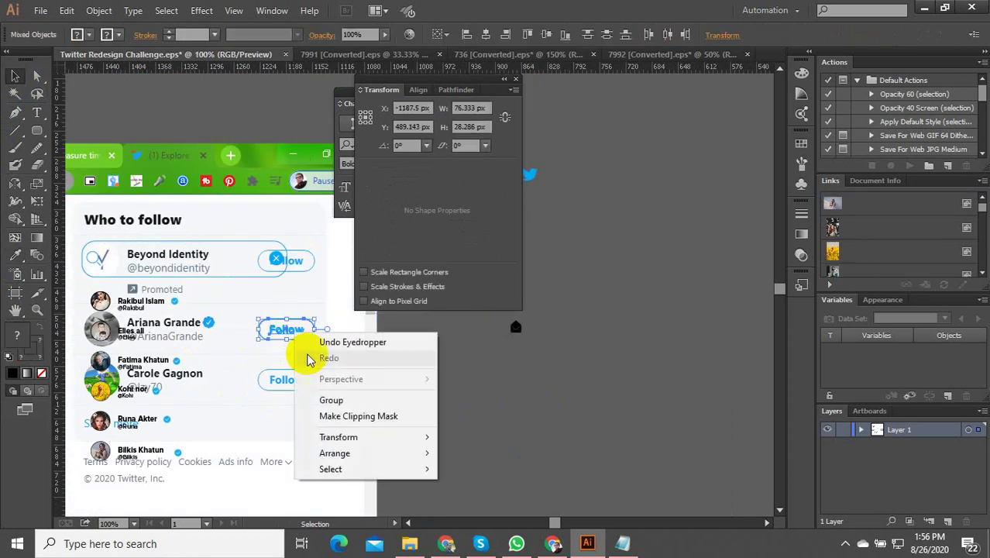
pyautogui.click(327, 398)
# Duplicate the Follow button group straight down four times, placing one copy beside each of the last four listed users
pyautogui.scroll(-1, 280, 419)
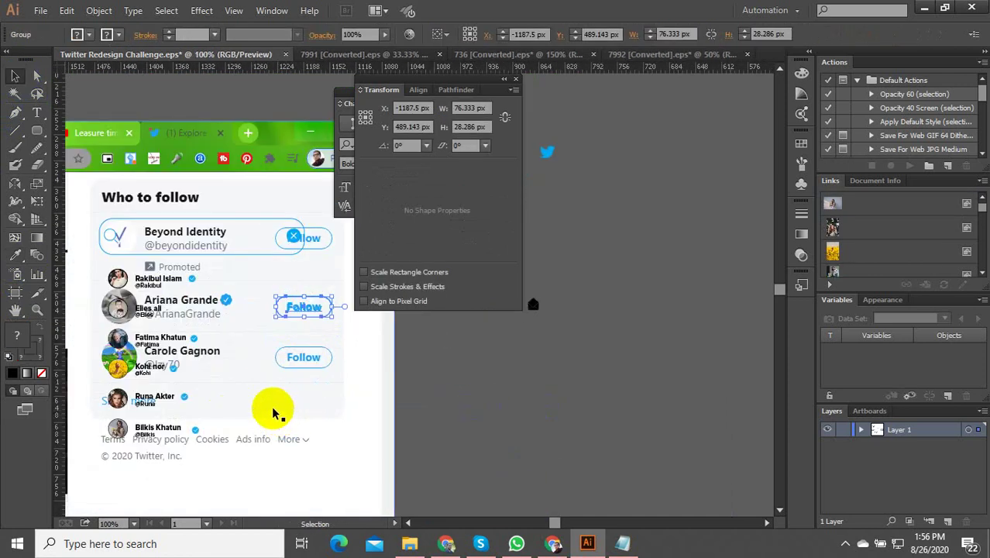
pyautogui.click(139, 318)
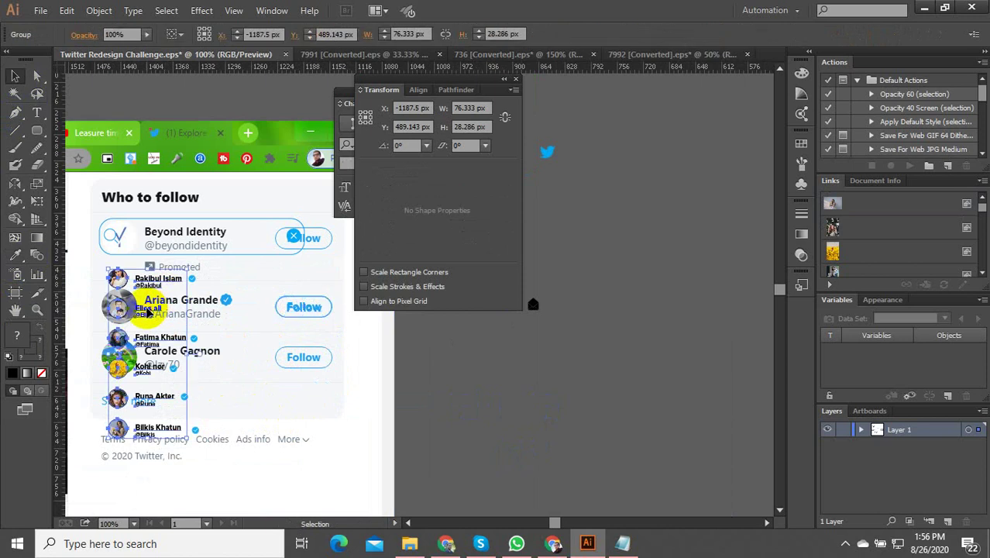
pyautogui.click(304, 307)
pyautogui.moveTo(304, 307); pyautogui.dragTo(298, 398)
pyautogui.moveTo(298, 398); pyautogui.dragTo(301, 438)
pyautogui.scroll(-2, 360, 411)
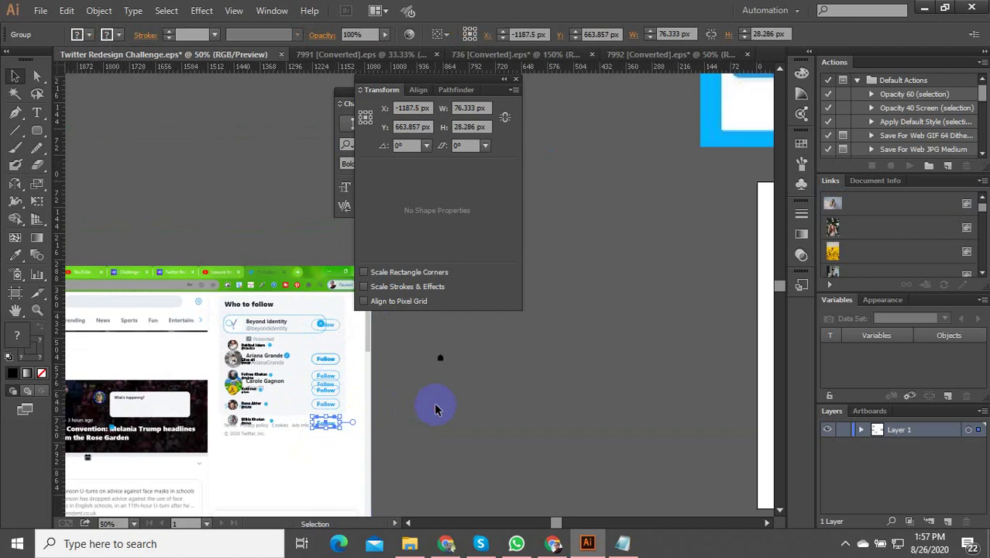
pyautogui.click(435, 409)
pyautogui.scroll(3, 329, 341)
pyautogui.click(332, 316)
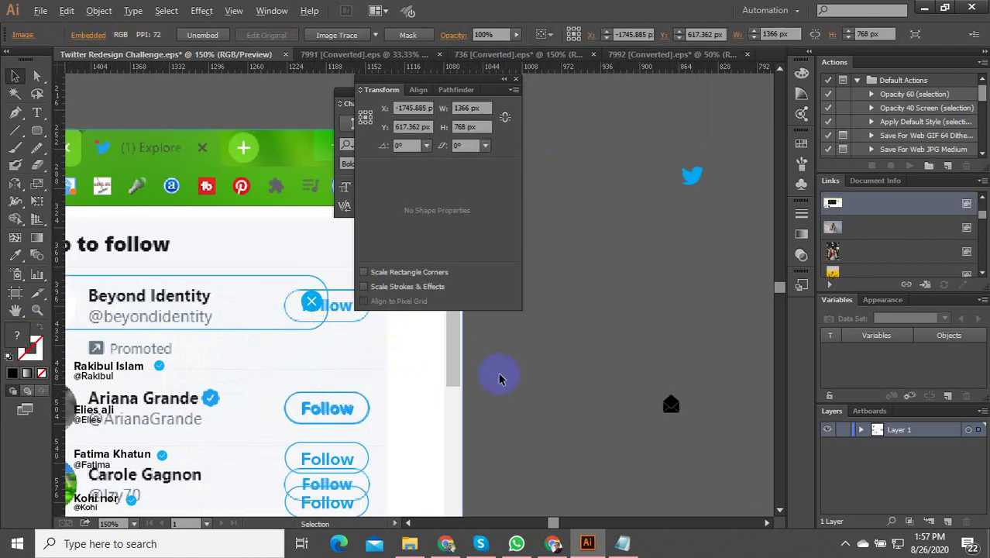
pyautogui.scroll(-2, 498, 373)
pyautogui.click(496, 375)
# Add the text "For you" just above the original "For you" tab label under the search bar
pyautogui.scroll(2, 190, 353)
pyautogui.scroll(-1, 326, 348)
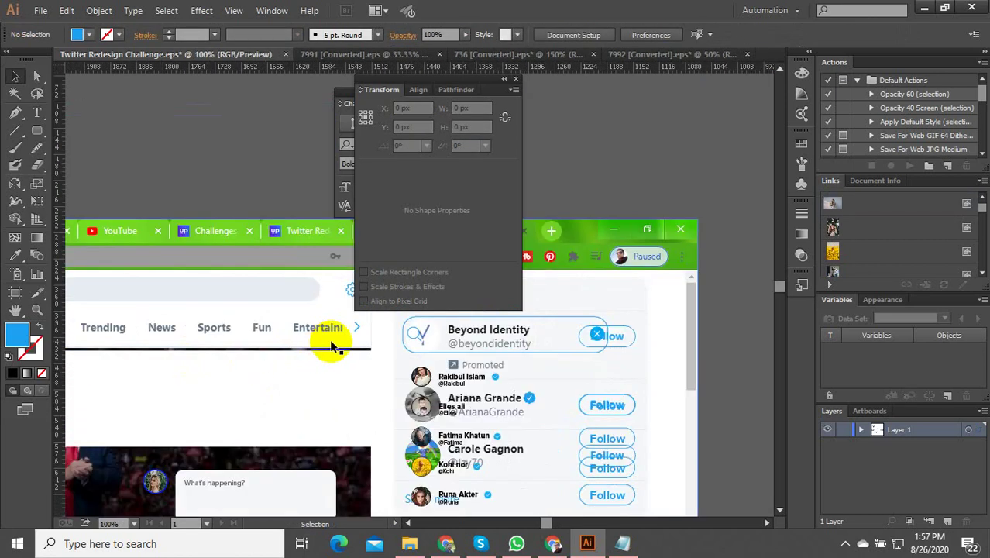
pyautogui.scroll(-2, 330, 346)
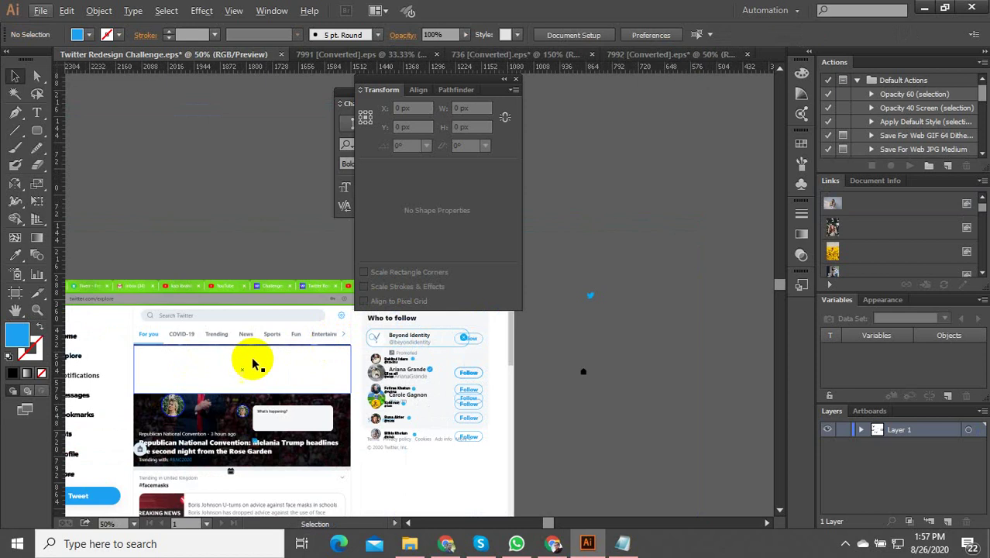
pyautogui.scroll(2, 153, 334)
pyautogui.scroll(2, 124, 335)
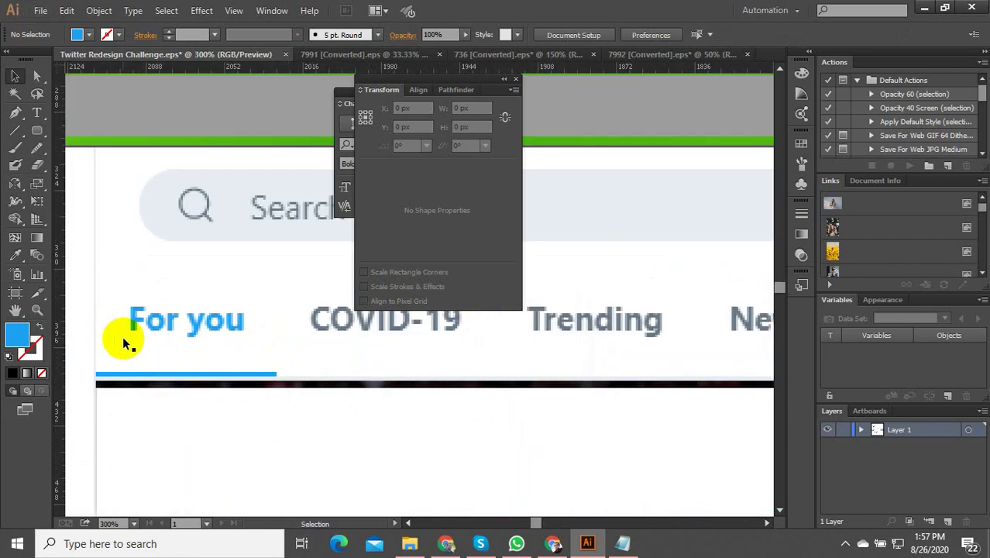
pyautogui.scroll(-4, 209, 340)
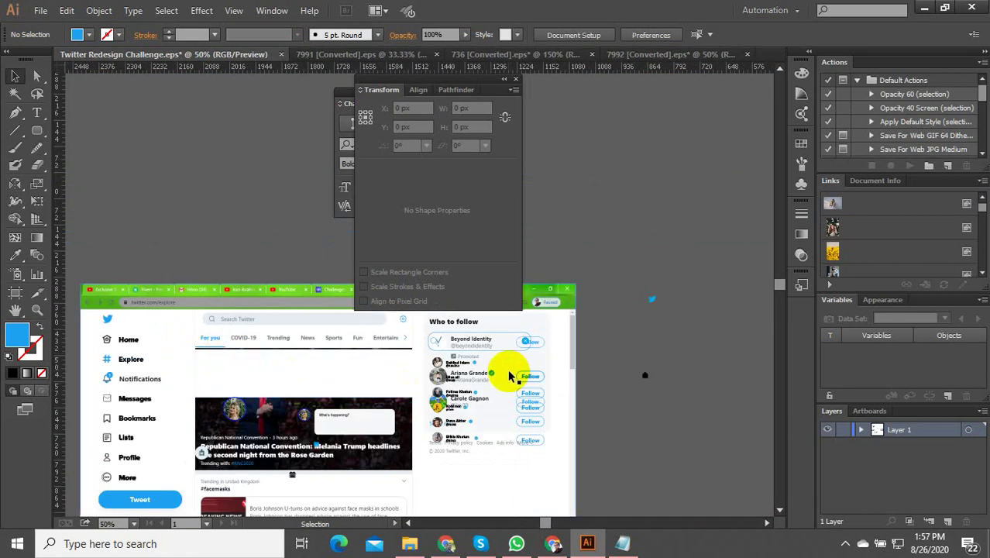
pyautogui.scroll(5, 188, 371)
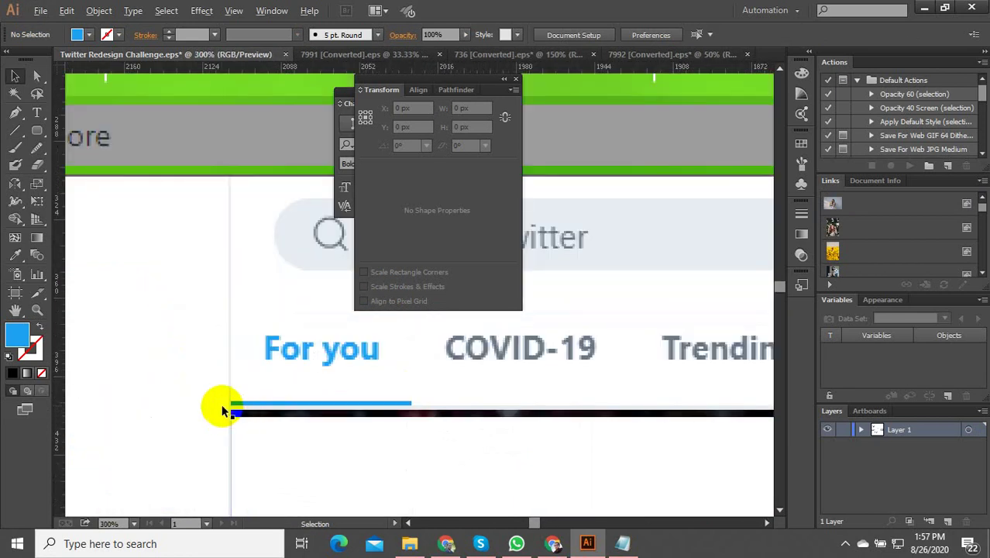
pyautogui.click(36, 112)
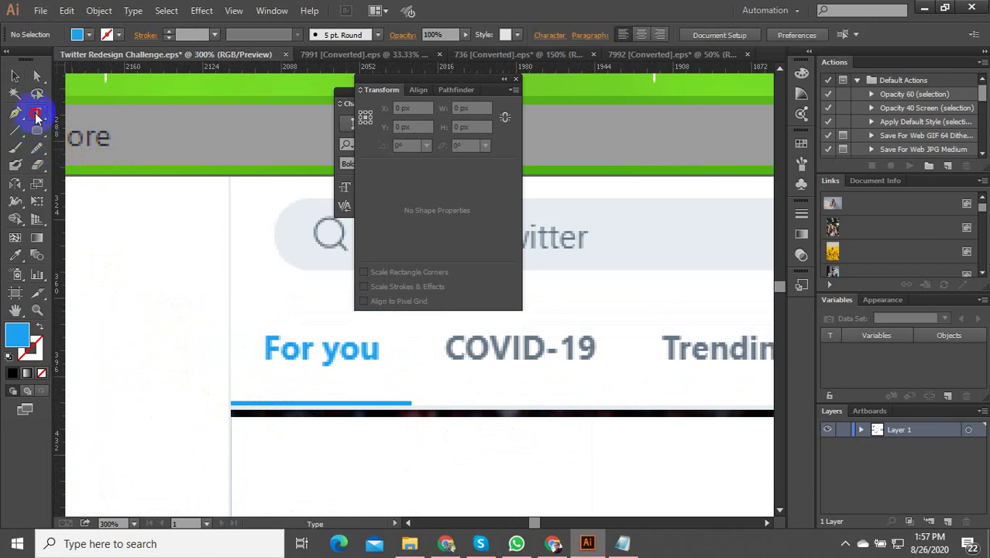
pyautogui.click(280, 326)
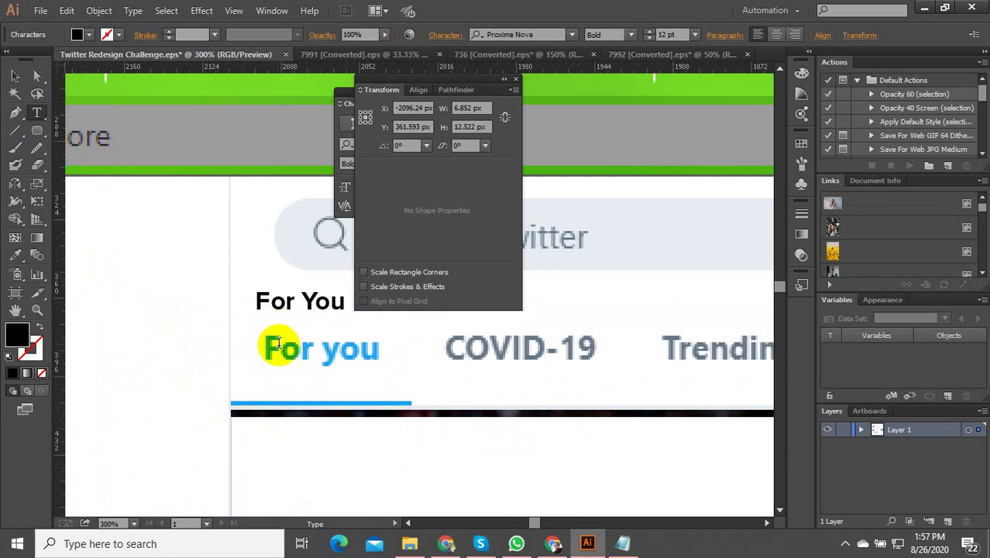
pyautogui.moveTo(329, 303); pyautogui.dragTo(307, 300)
pyautogui.write('y')
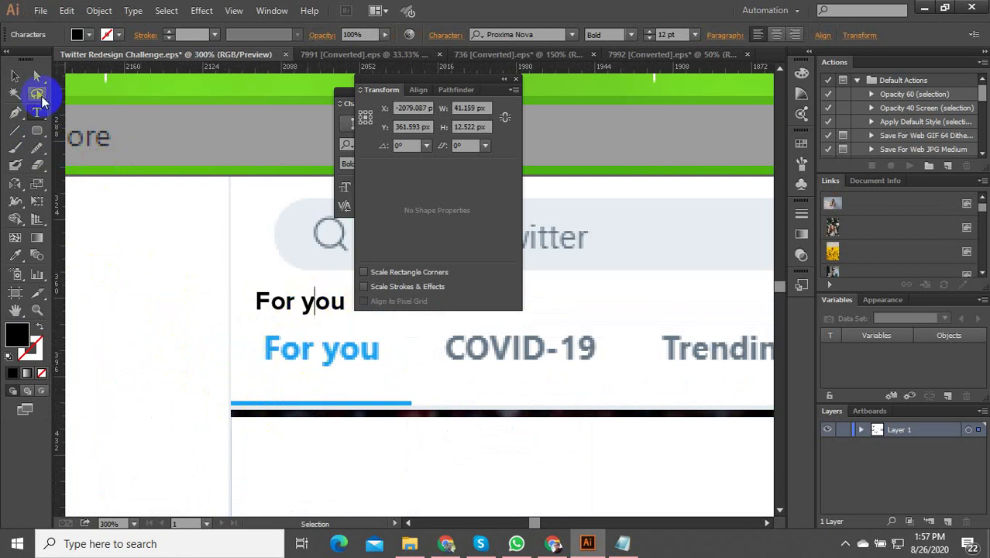
# Scale the new "For you" text up to 15.5 pt to match the width of the original label
pyautogui.click(15, 75)
pyautogui.moveTo(295, 305); pyautogui.dragTo(377, 347)
pyautogui.scroll(-2, 359, 353)
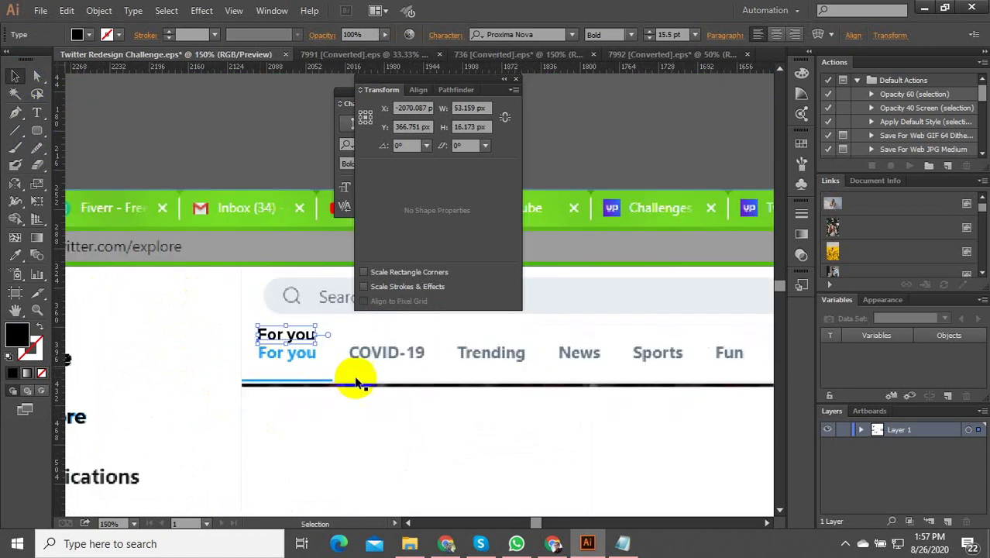
# Duplicate the "For you" text above the original COVID-19 tab at 15.5 pt and change the copy to "COVID-19"
pyautogui.scroll(1, 442, 364)
pyautogui.moveTo(128, 307); pyautogui.dragTo(389, 347)
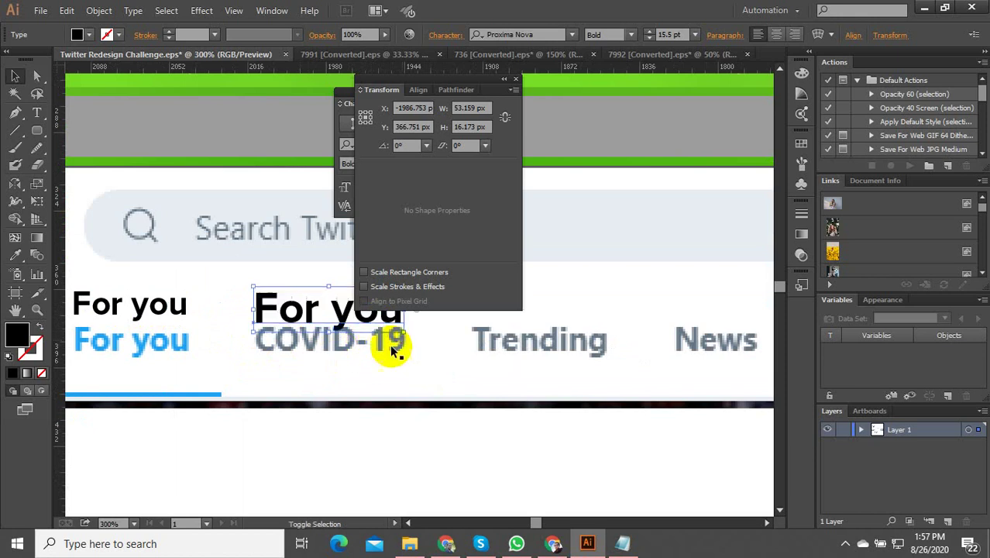
pyautogui.scroll(-2, 318, 364)
pyautogui.scroll(3, 317, 364)
pyautogui.doubleClick(278, 337)
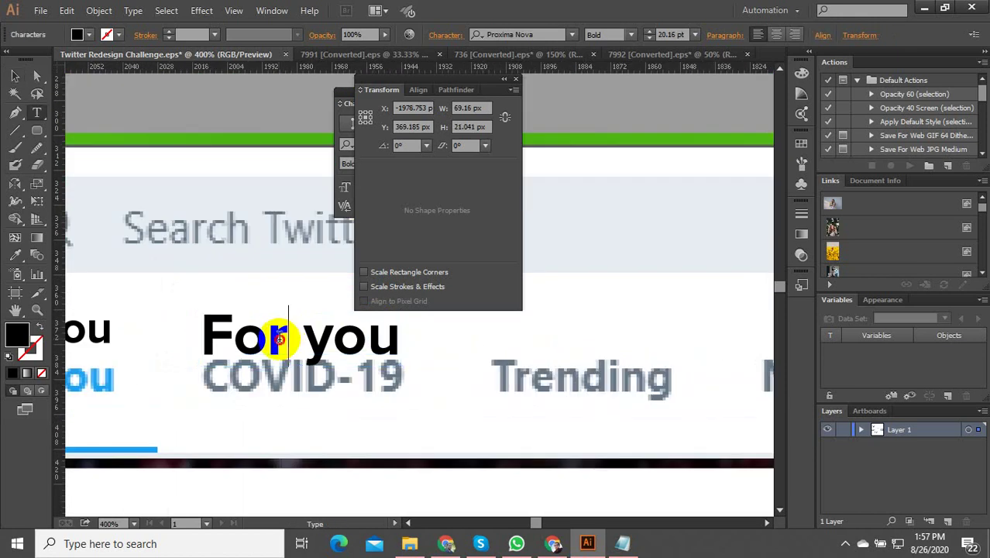
pyautogui.hotkey('ctrl', 'z')
pyautogui.click(264, 332)
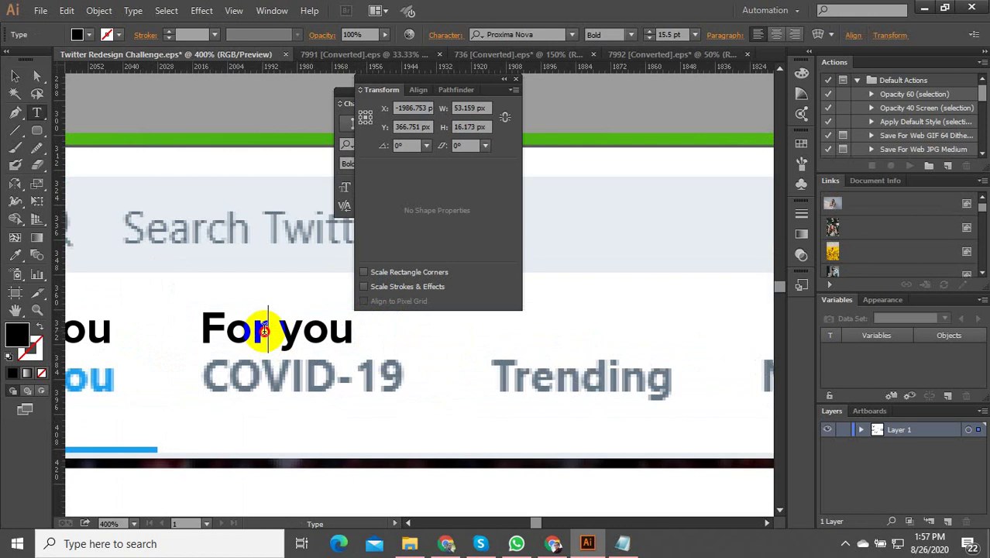
pyautogui.tripleClick(263, 329)
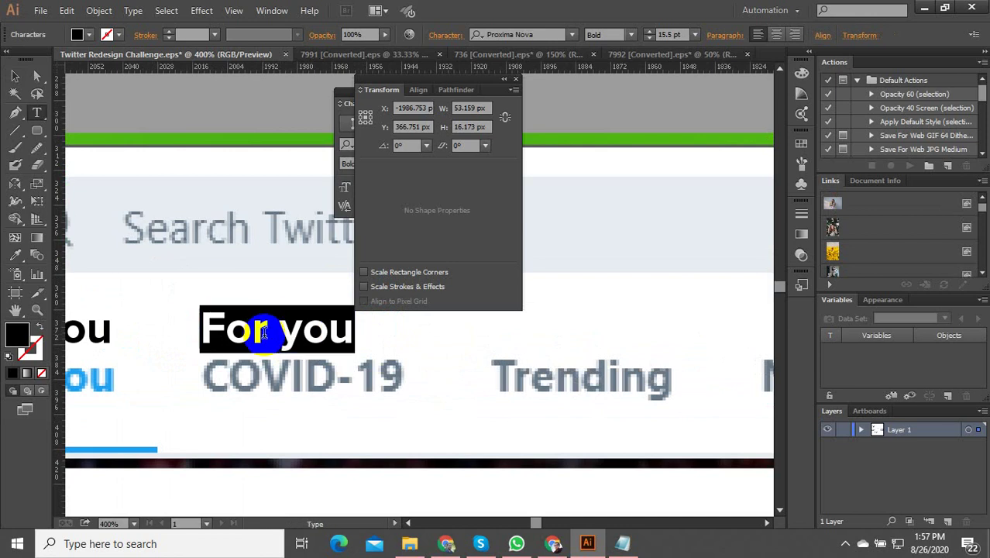
pyautogui.write('COVID-19')
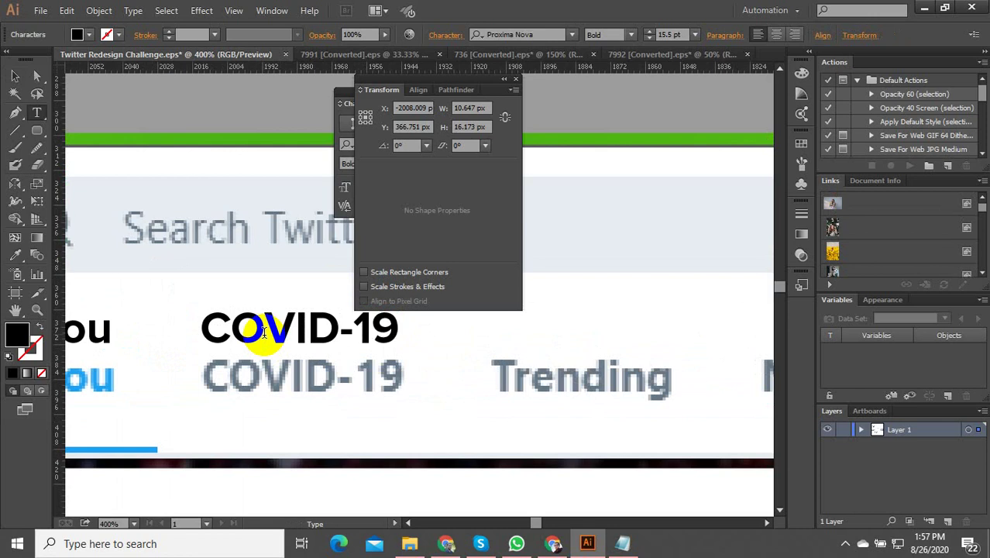
pyautogui.click(15, 75)
# Duplicate the new "COVID-19" text above the original Trending tab and change the copy to "Trending"
pyautogui.keyDown('alt'); pyautogui.scroll(-1, 186, 370); pyautogui.keyUp('alt')
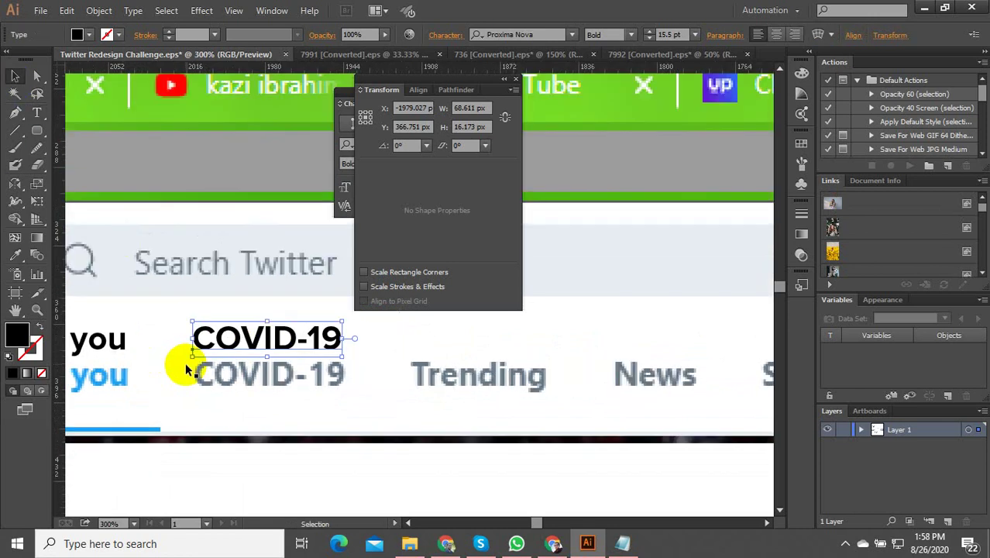
pyautogui.moveTo(316, 342); pyautogui.dragTo(469, 361)
pyautogui.doubleClick(489, 346)
pyautogui.hotkey('ctrl', 'a')
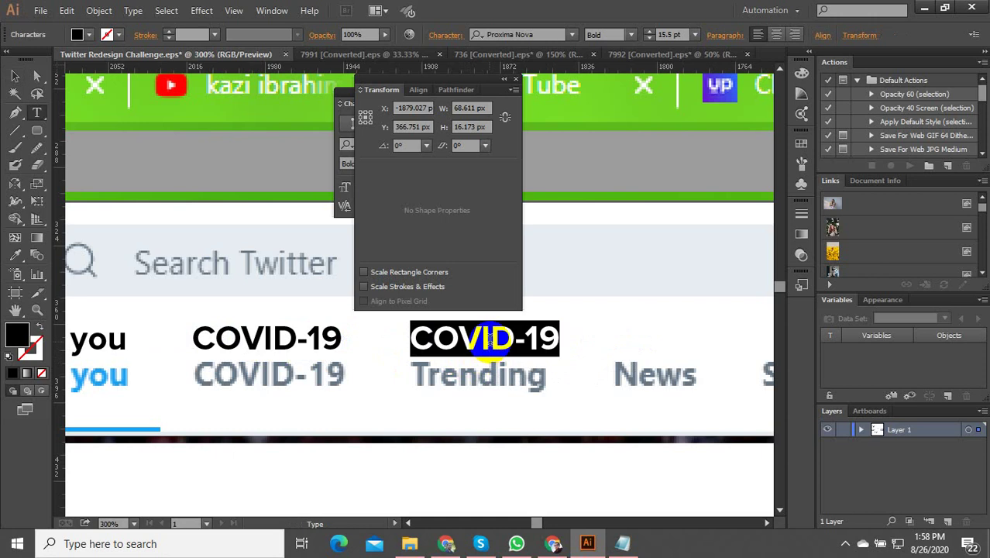
pyautogui.write('Trending')
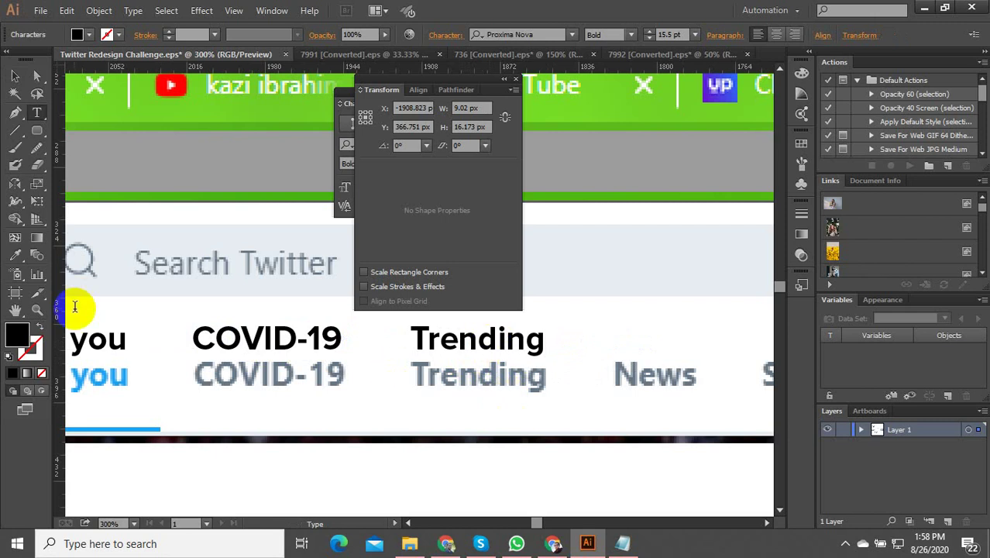
pyautogui.click(15, 78)
# Collapse the Transform panel, then duplicate the "Trending" text above the original News tab and change the copy to "News"
pyautogui.scroll(-2, 150, 283)
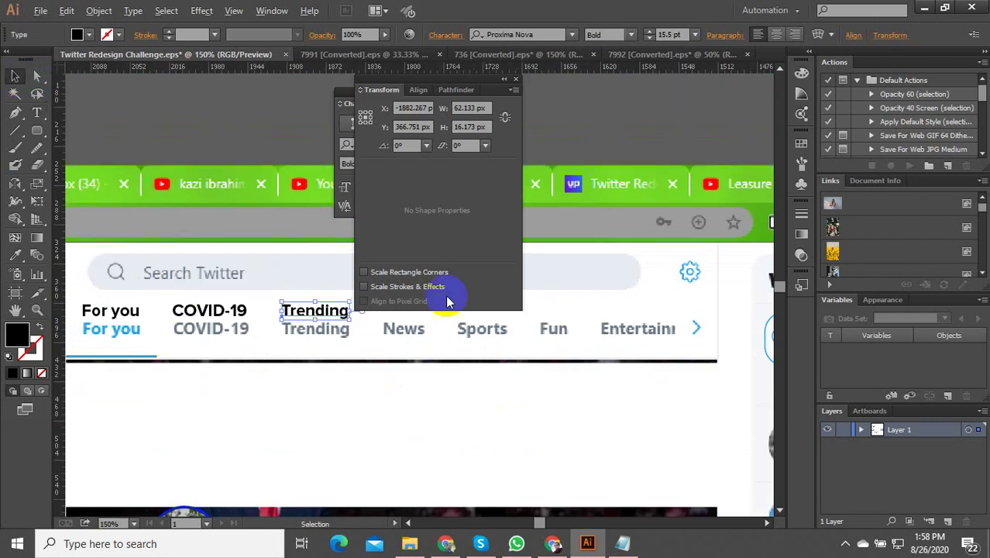
pyautogui.hscroll(3, 441, 310)
pyautogui.scroll(2, 380, 331)
pyautogui.click(263, 296)
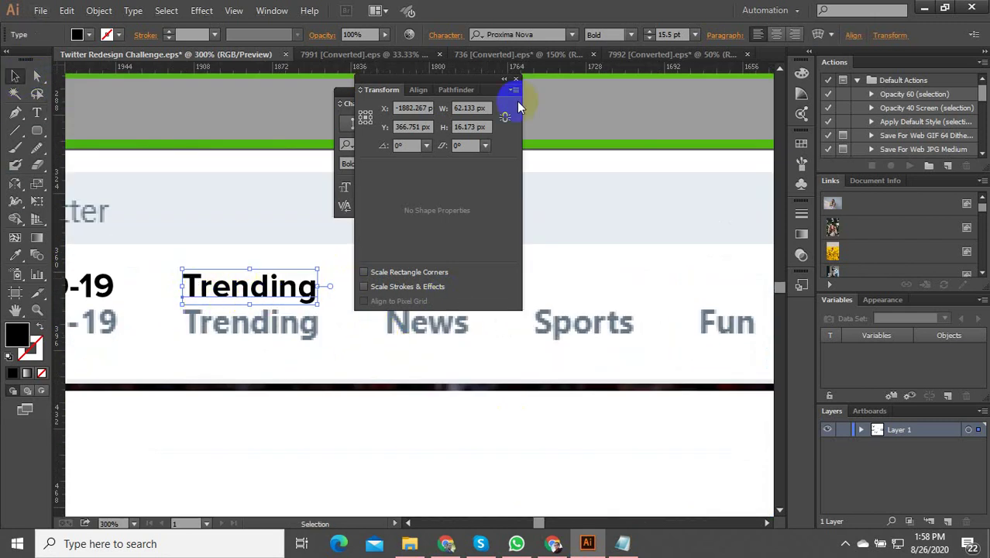
pyautogui.click(504, 79)
pyautogui.moveTo(257, 287); pyautogui.dragTo(449, 298)
pyautogui.press('t')
pyautogui.click(443, 290)
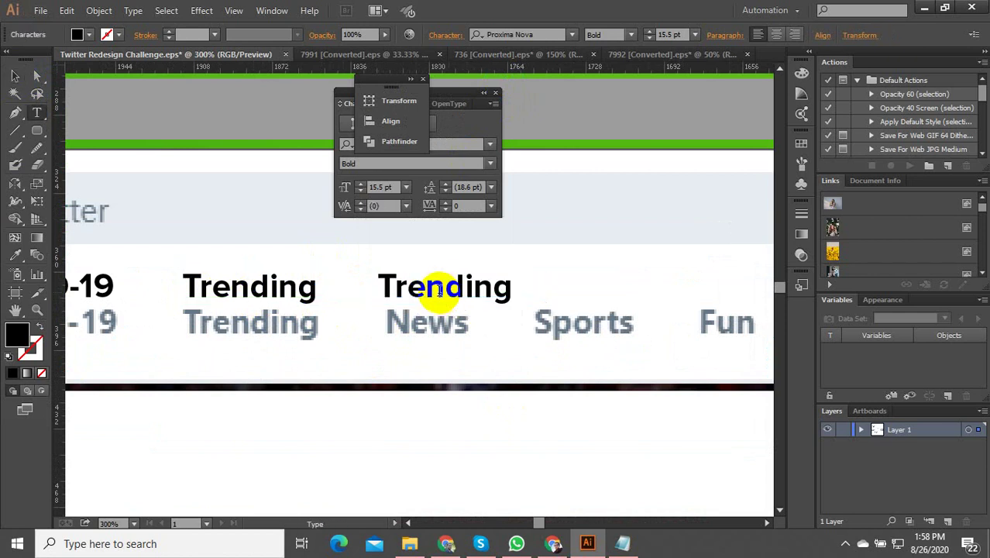
pyautogui.write('A')
pyautogui.hotkey('ctrl', 'a')
pyautogui.write('N')
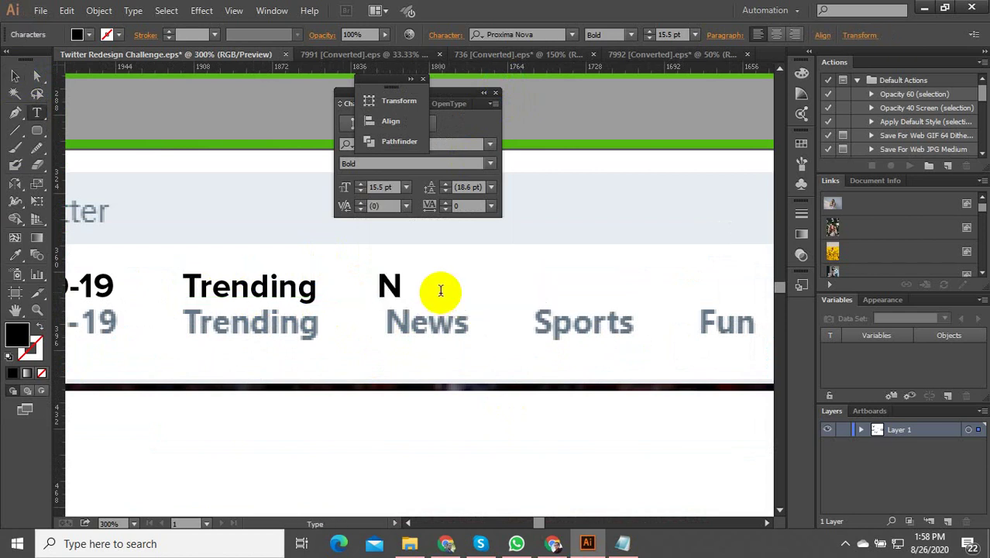
pyautogui.press('Right')
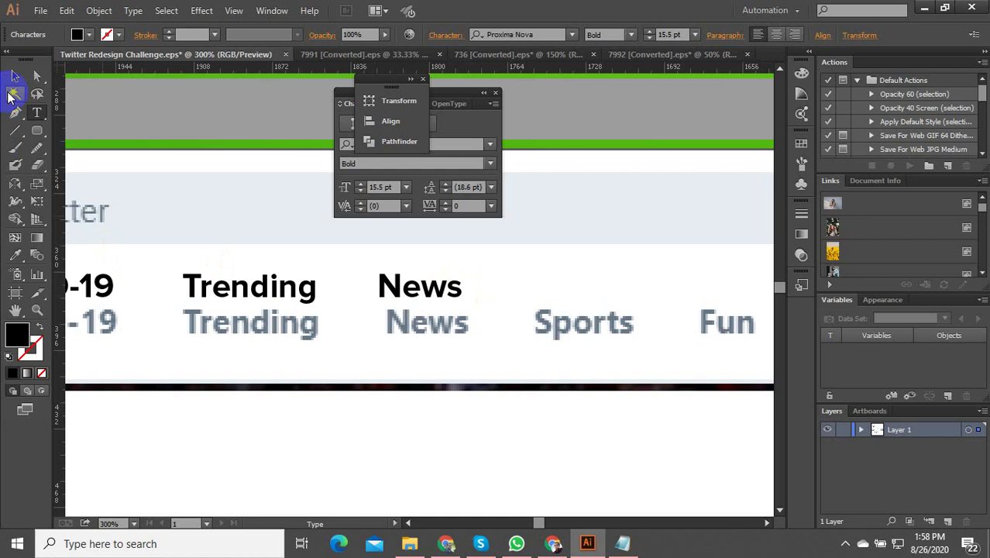
pyautogui.click(15, 76)
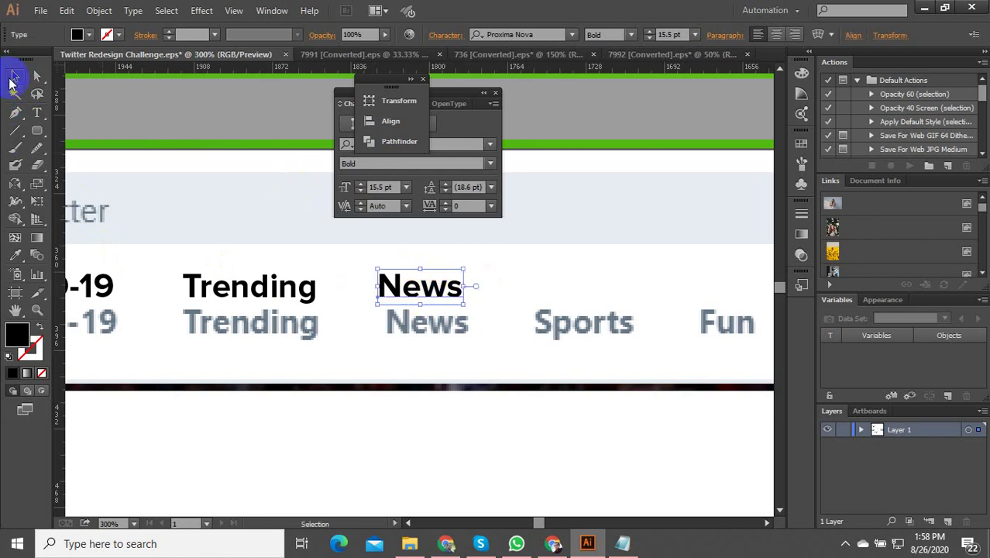
# Duplicate the new "News" text above the original Sports tab and change the copy to "Sports"
pyautogui.moveTo(399, 289); pyautogui.dragTo(554, 286)
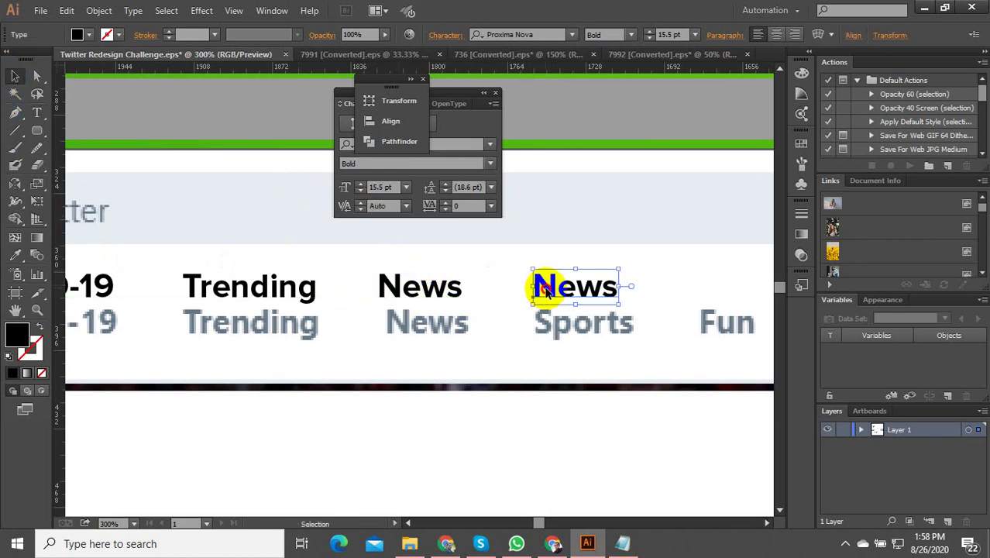
pyautogui.doubleClick(544, 287)
pyautogui.write('S')
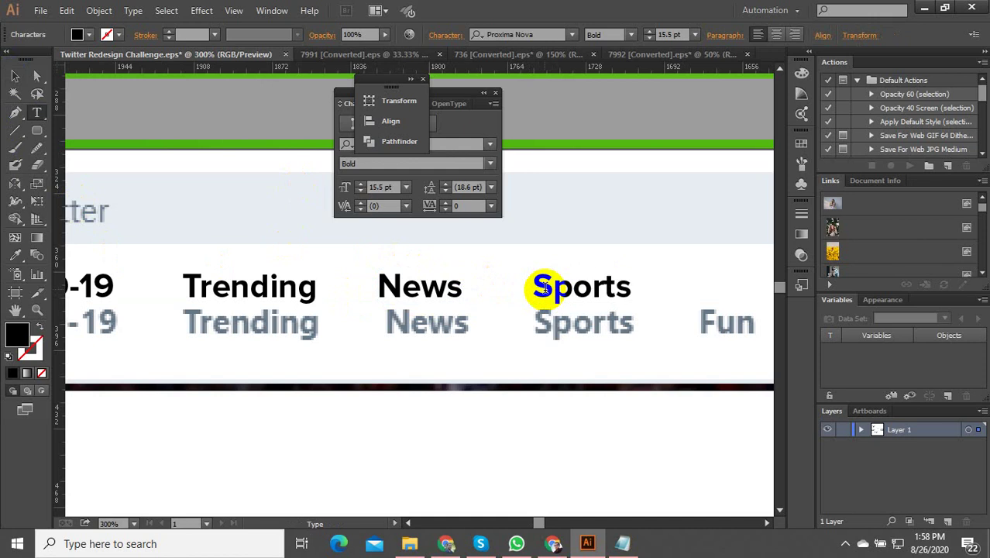
pyautogui.write('ports')
pyautogui.click(14, 76)
# Duplicate the new "Sports" text above the original Fun tab and change the copy to "Fun"
pyautogui.hotkey('ctrl', '-')
pyautogui.hotkey('ctrl', '-')
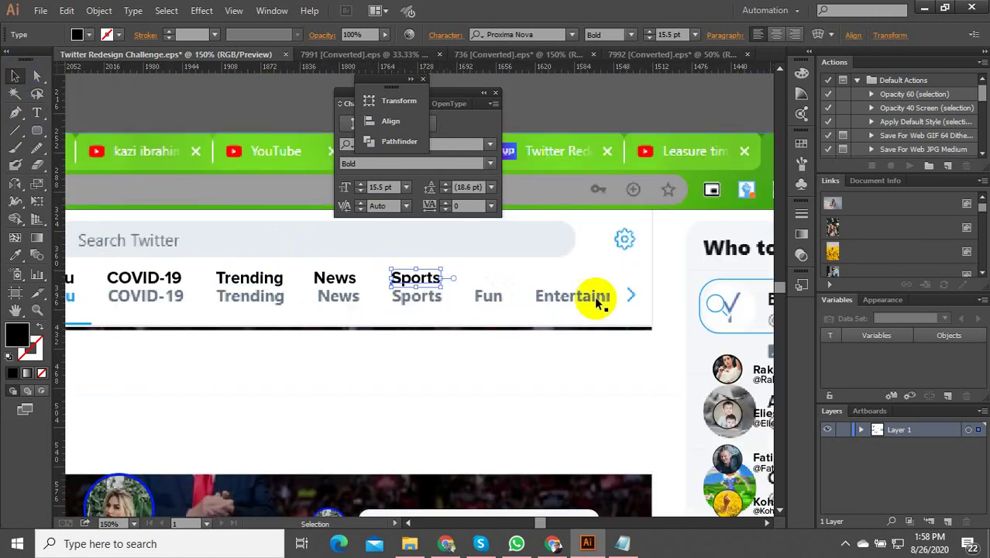
pyautogui.hotkey('ctrl', '+')
pyautogui.hotkey('ctrl', '+')
pyautogui.moveTo(303, 279); pyautogui.dragTo(468, 281)
pyautogui.press('t')
pyautogui.doubleClick(469, 281)
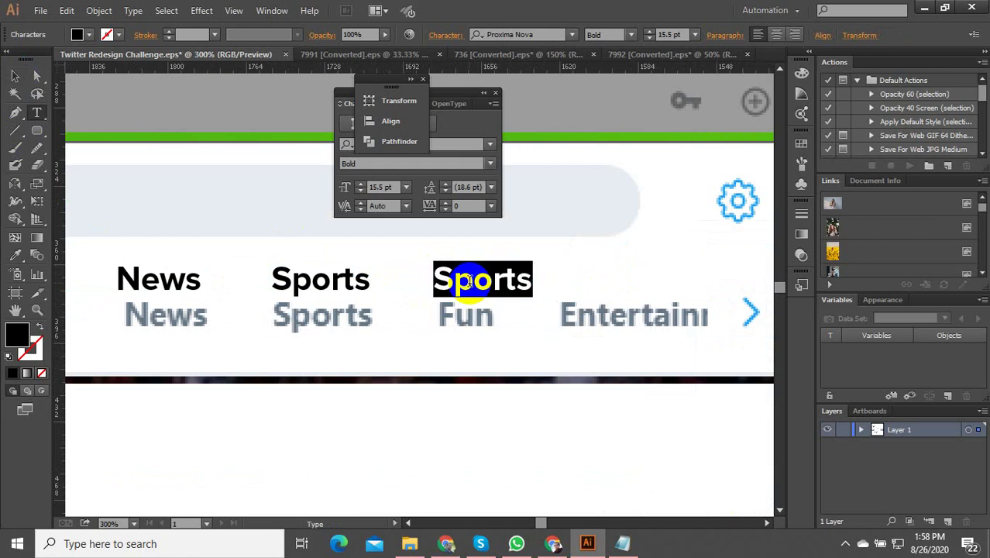
pyautogui.write('Fun')
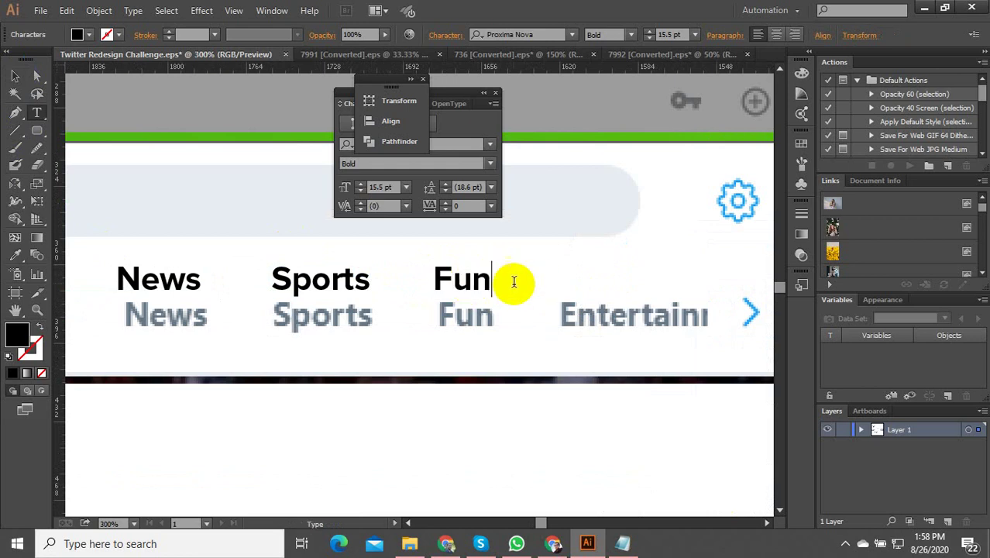
pyautogui.click(15, 75)
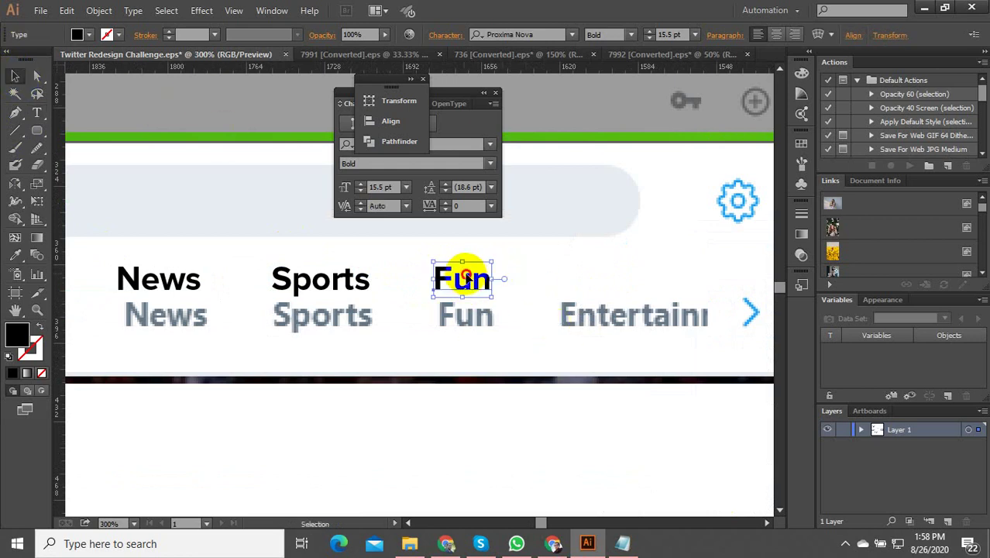
# Duplicate the new "Fun" text above the original cut-off entertainment tab and change the copy to "Entertain"
pyautogui.moveTo(459, 277); pyautogui.dragTo(586, 284)
pyautogui.doubleClick(585, 282)
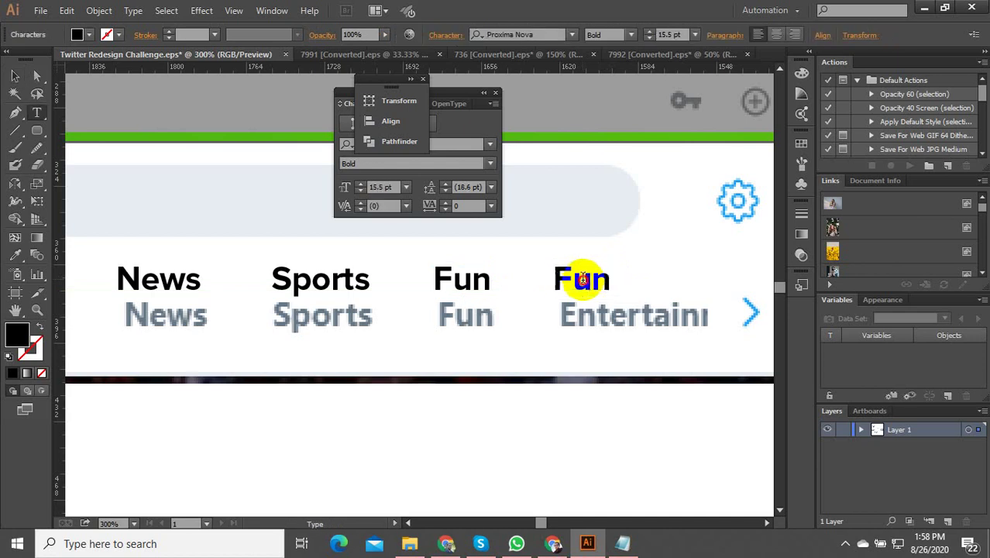
pyautogui.doubleClick(582, 278)
pyautogui.write('Entertaini')
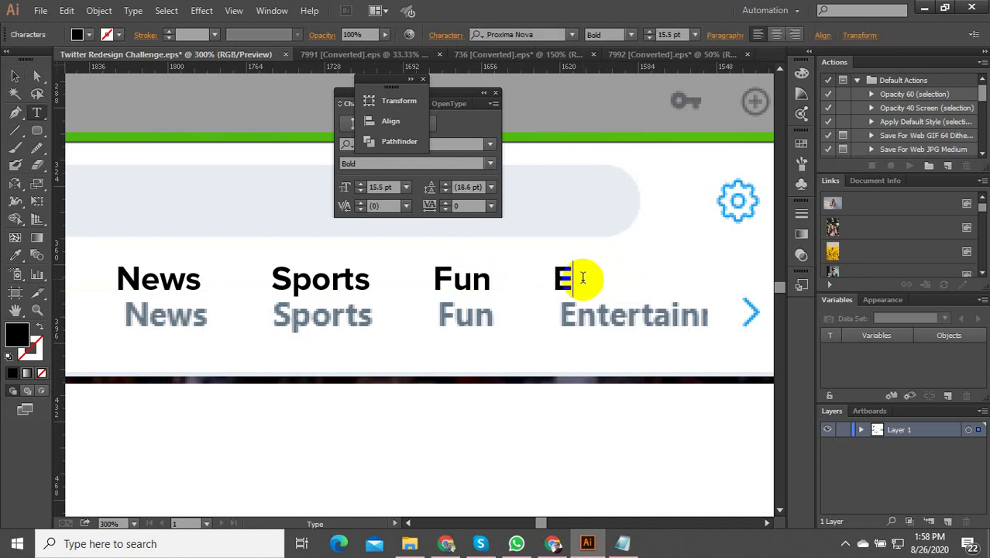
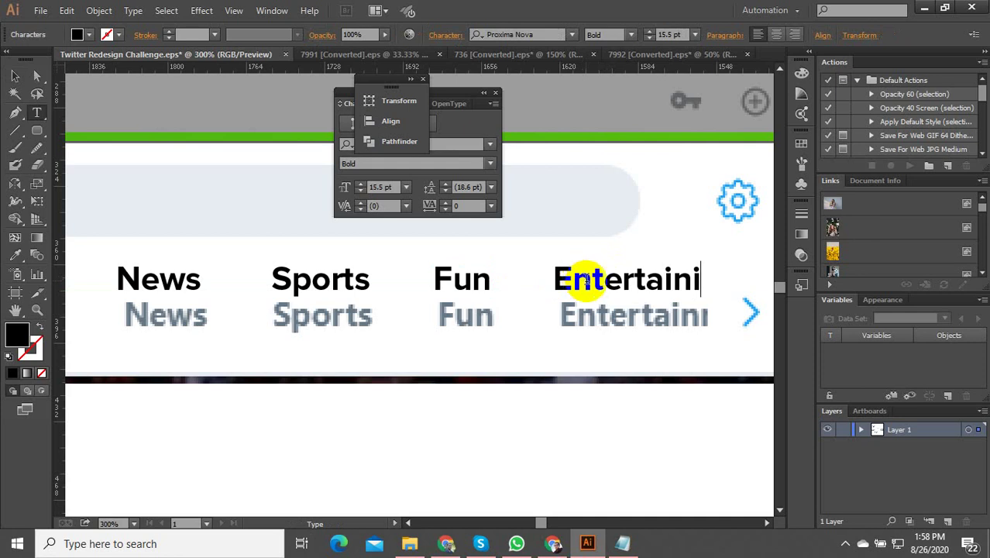
pyautogui.press('alt')
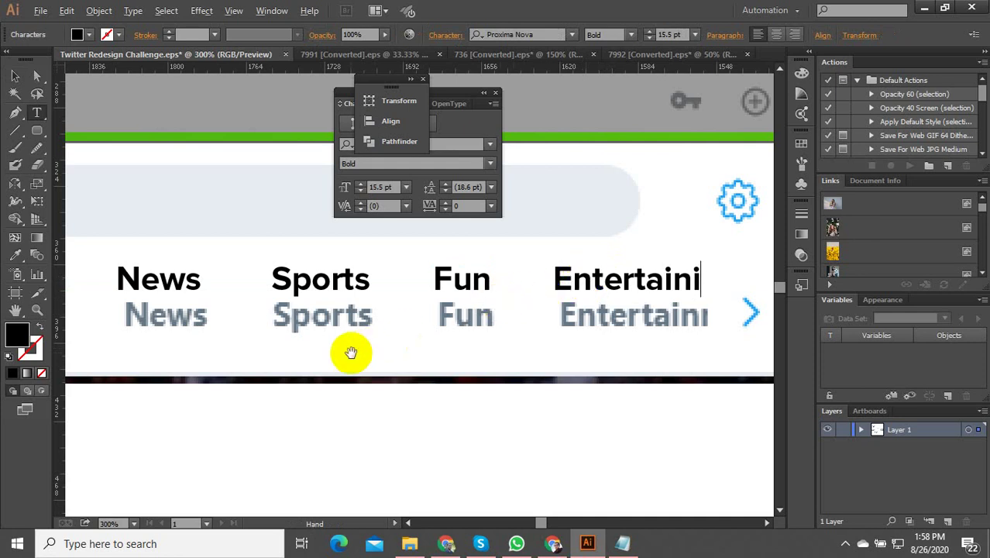
pyautogui.scroll(-2, 319, 364)
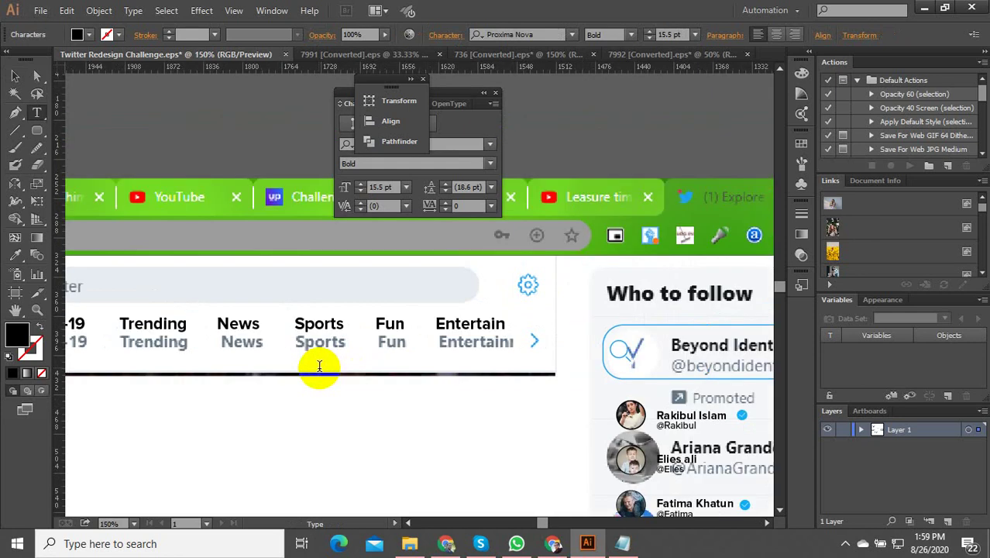
pyautogui.scroll(2, 483, 357)
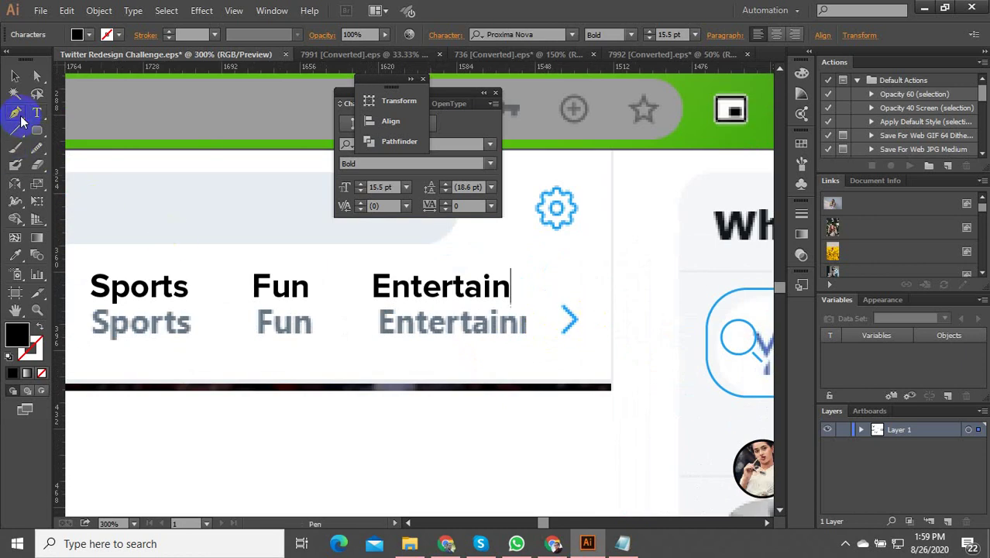
# Trace the chevron arrow beside the cut-off entertainment tab with the Pen tool as an open path with black stroke and no fill
pyautogui.click(15, 112)
pyautogui.click(552, 272)
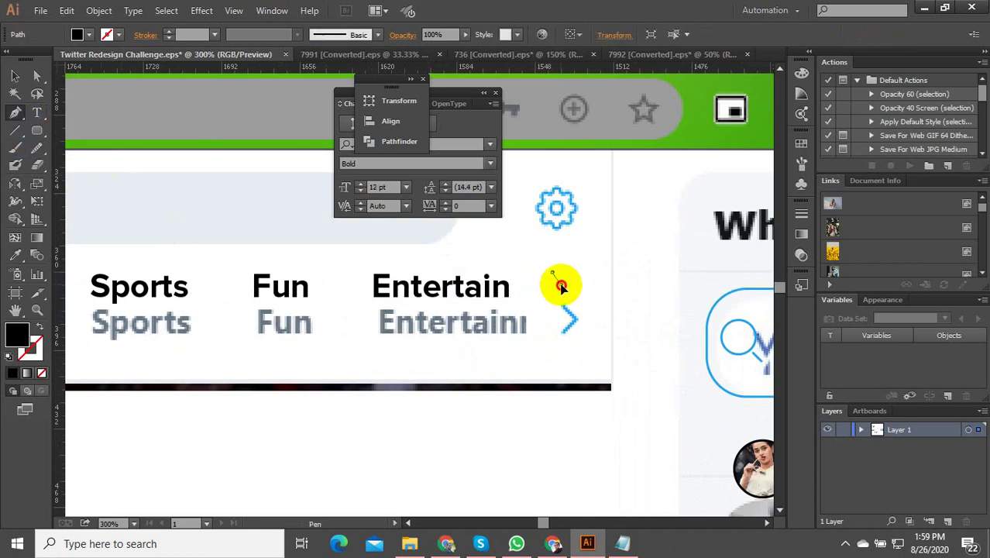
pyautogui.scroll(2, 571, 288)
pyautogui.hotkey('ctrl', 'z')
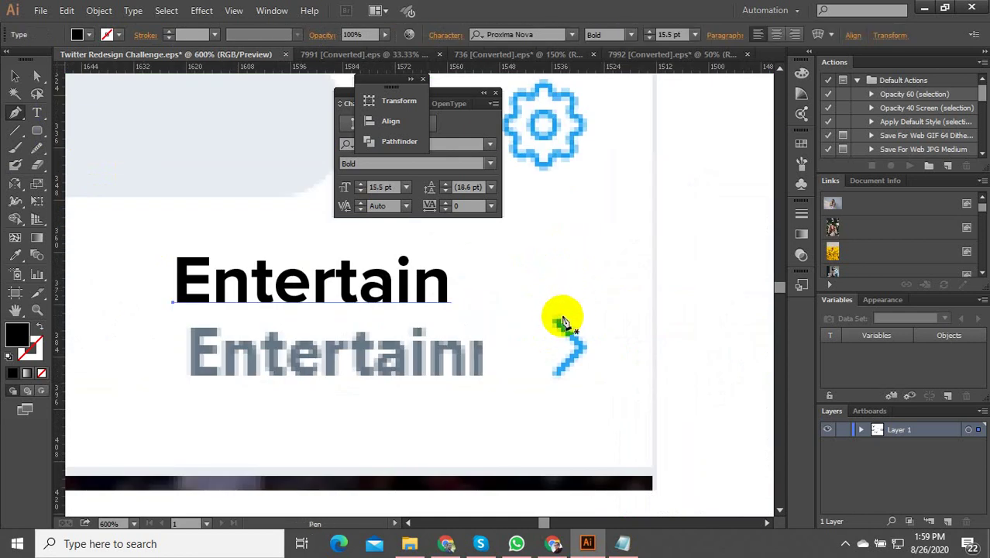
pyautogui.click(559, 325)
pyautogui.click(583, 351)
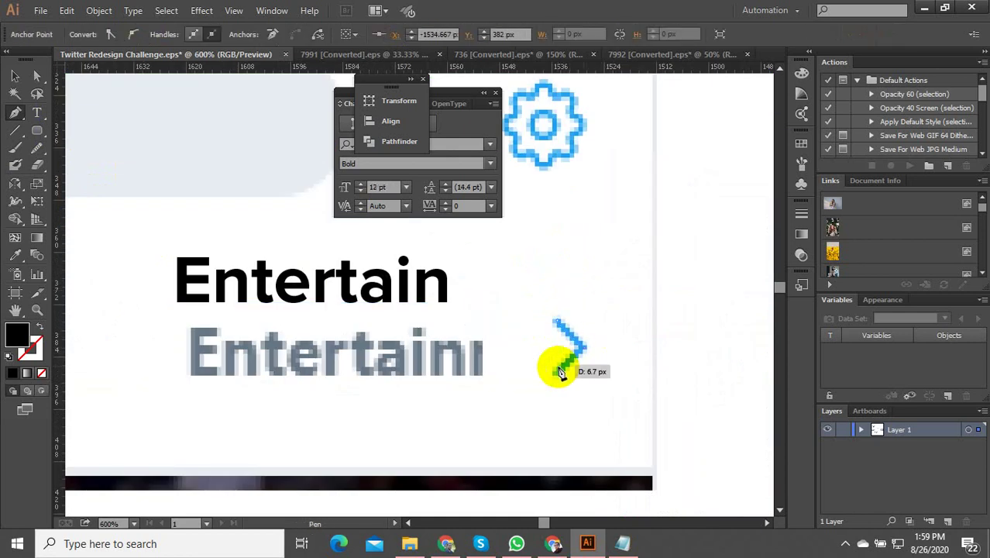
pyautogui.click(554, 374)
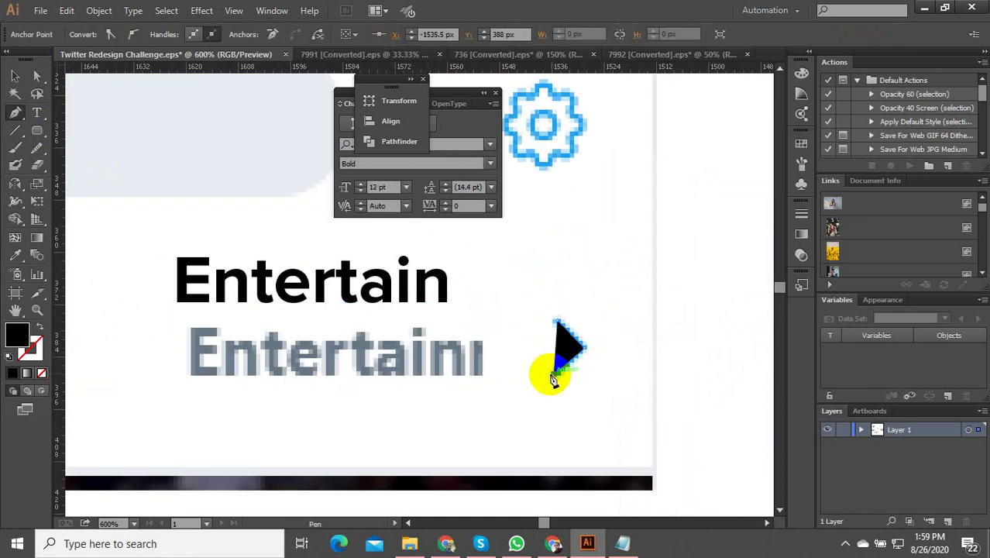
pyautogui.click(41, 329)
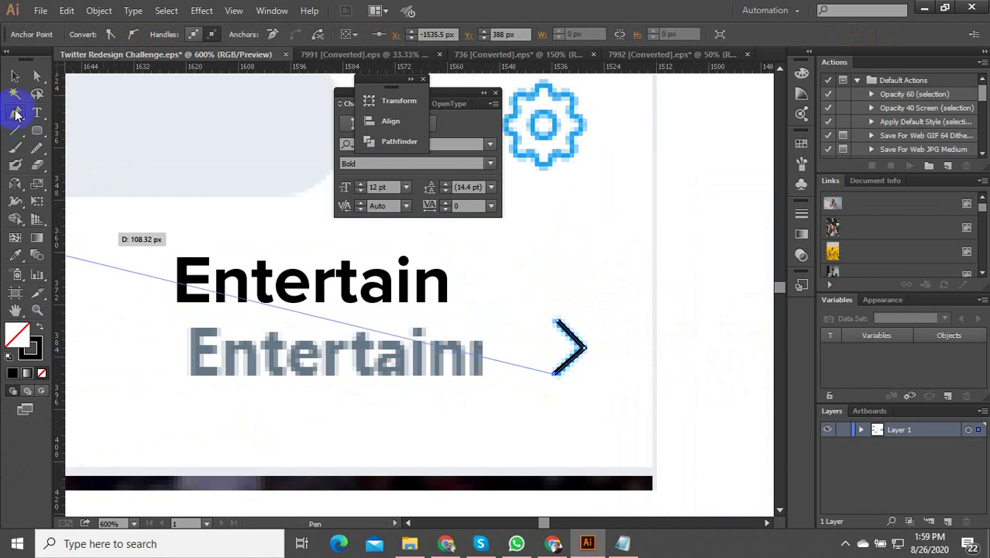
# Move the black chevron up level with the "Entertain" text and scale it down slightly
pyautogui.click(15, 75)
pyautogui.moveTo(566, 325); pyautogui.dragTo(559, 272)
pyautogui.moveTo(586, 317); pyautogui.dragTo(581, 313)
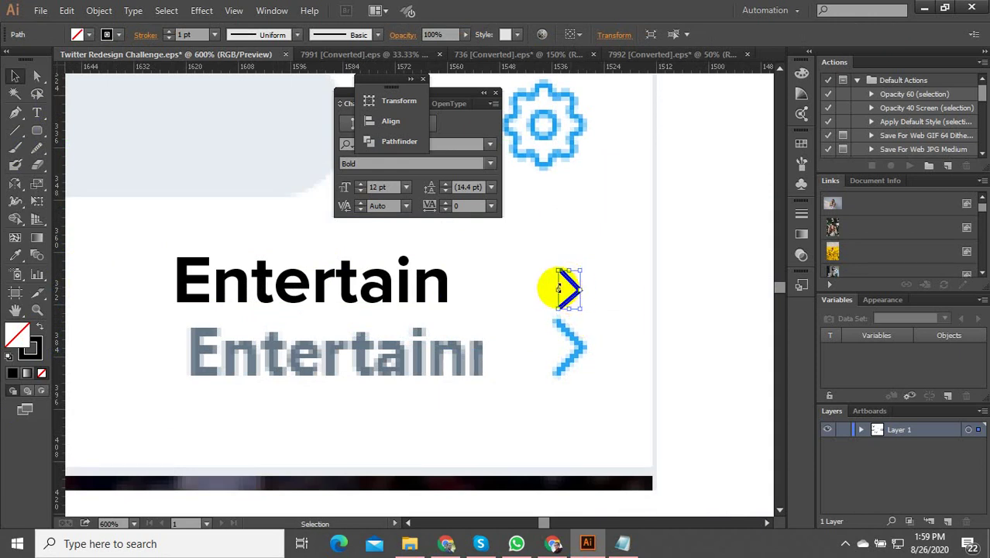
pyautogui.scroll(-3, 553, 312)
pyautogui.scroll(-2, 537, 265)
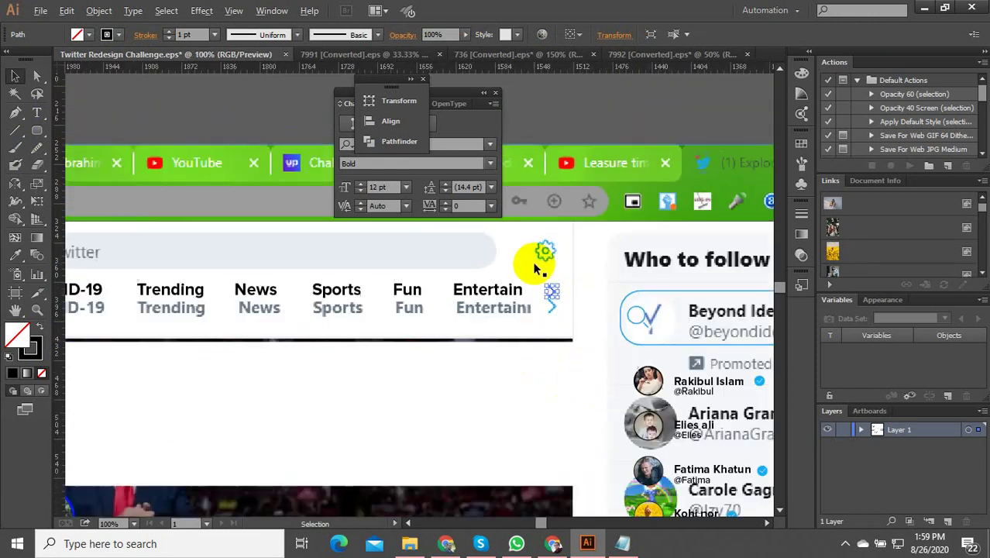
pyautogui.scroll(-3, 544, 279)
pyautogui.click(236, 203)
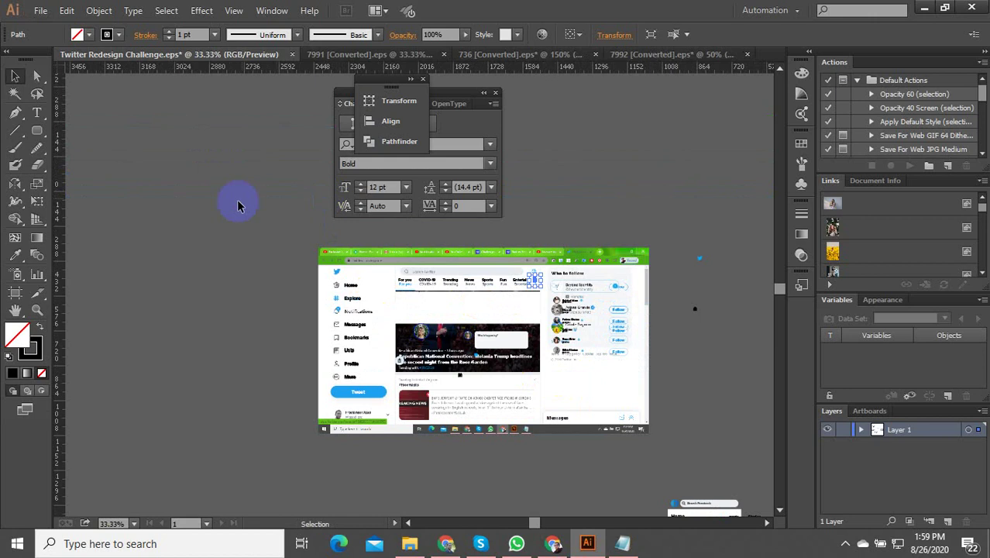
# Switch to the 7992 icon sheet and look through its icons for a settings gear
pyautogui.click(624, 56)
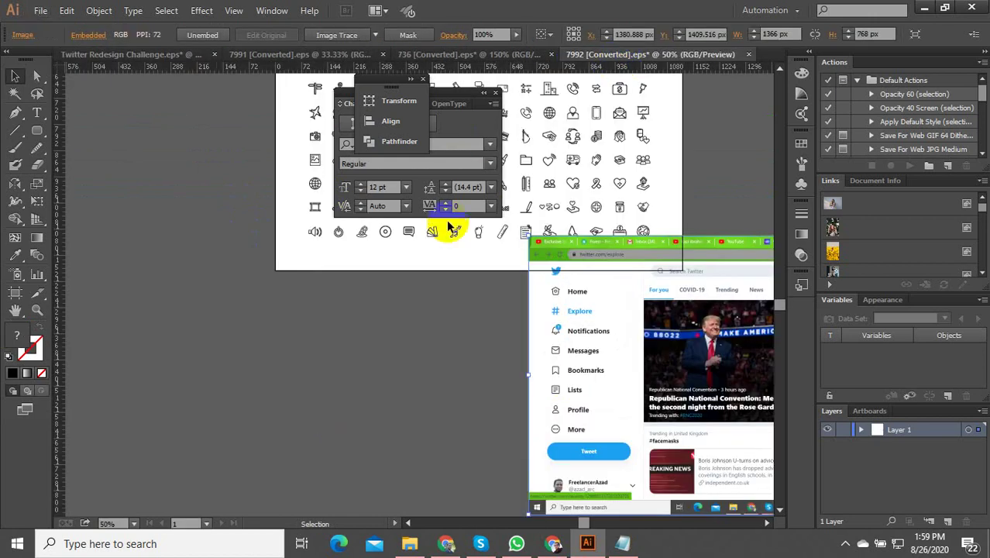
pyautogui.moveTo(427, 354); pyautogui.dragTo(324, 455)
pyautogui.scroll(2, 513, 302)
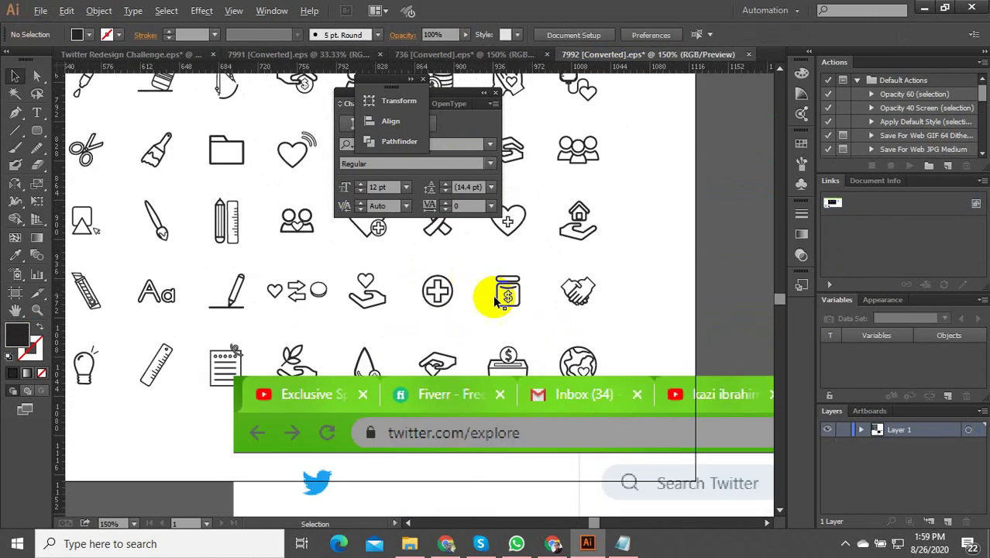
pyautogui.scroll(-1, 543, 331)
pyautogui.scroll(3, 266, 351)
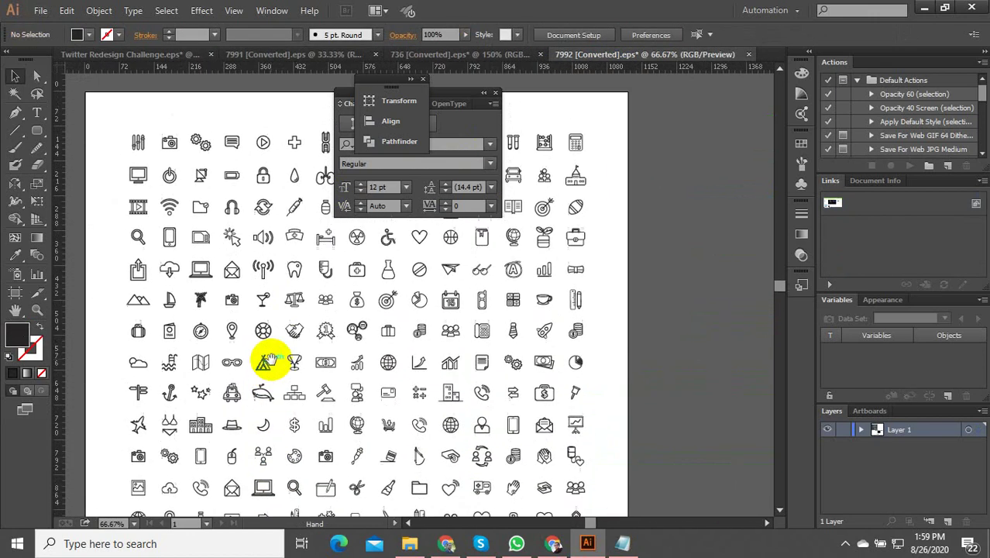
pyautogui.scroll(-2, 405, 385)
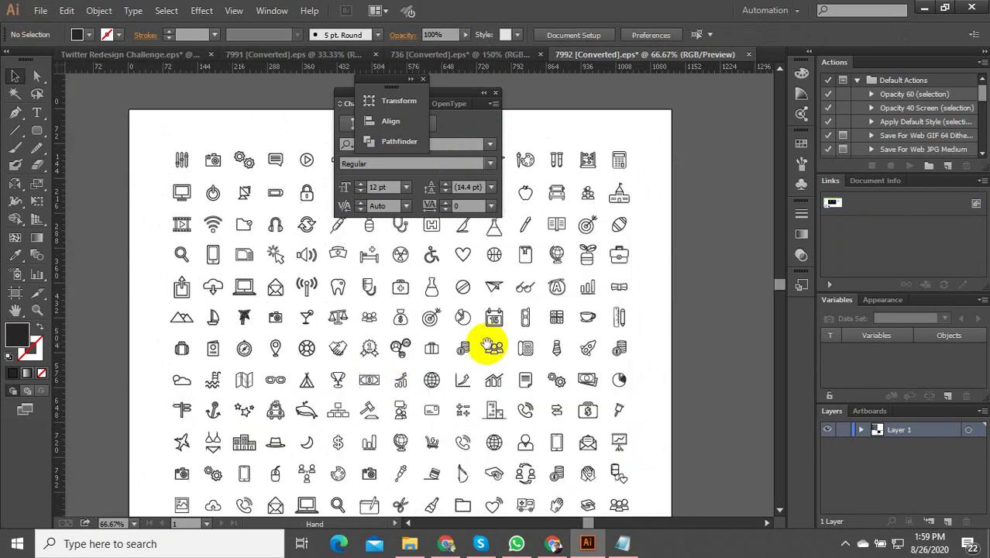
pyautogui.moveTo(485, 341); pyautogui.dragTo(450, 396)
pyautogui.moveTo(416, 336); pyautogui.dragTo(530, 347)
pyautogui.scroll(4, 601, 254)
pyautogui.scroll(-2, 658, 297)
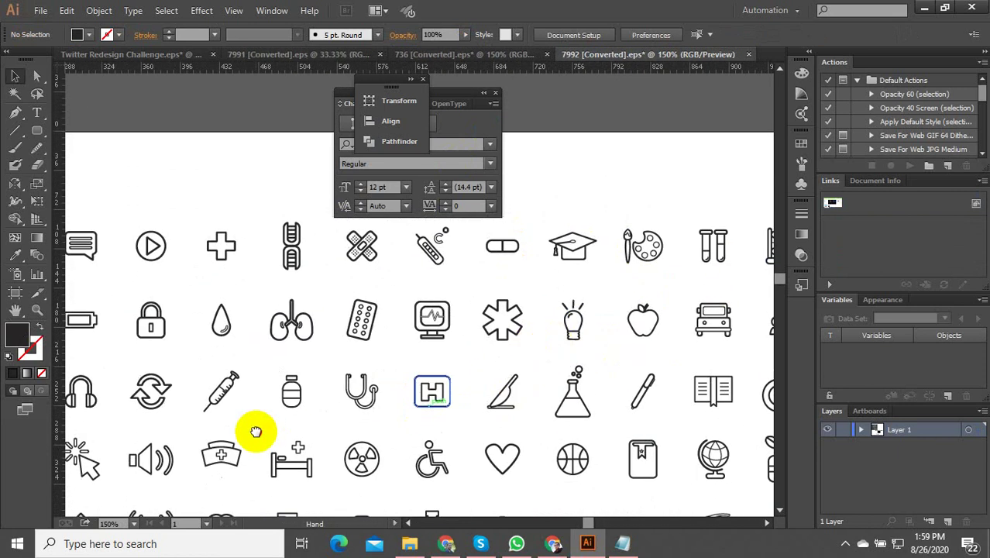
pyautogui.moveTo(258, 431); pyautogui.dragTo(356, 416)
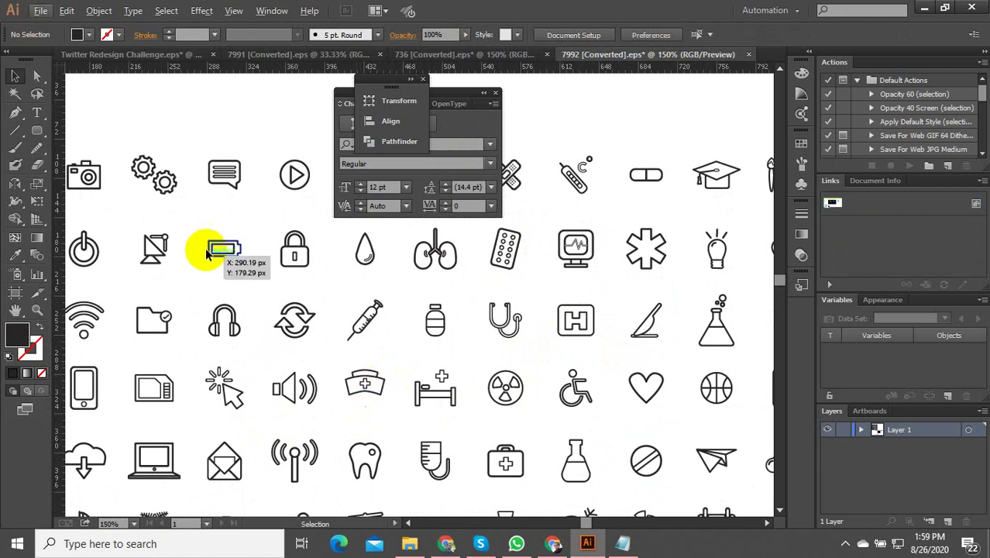
# Copy the double-gear icon from the icon sheet and paste it into the Twitter Redesign Challenge document
pyautogui.scroll(3, 132, 157)
pyautogui.click(179, 201)
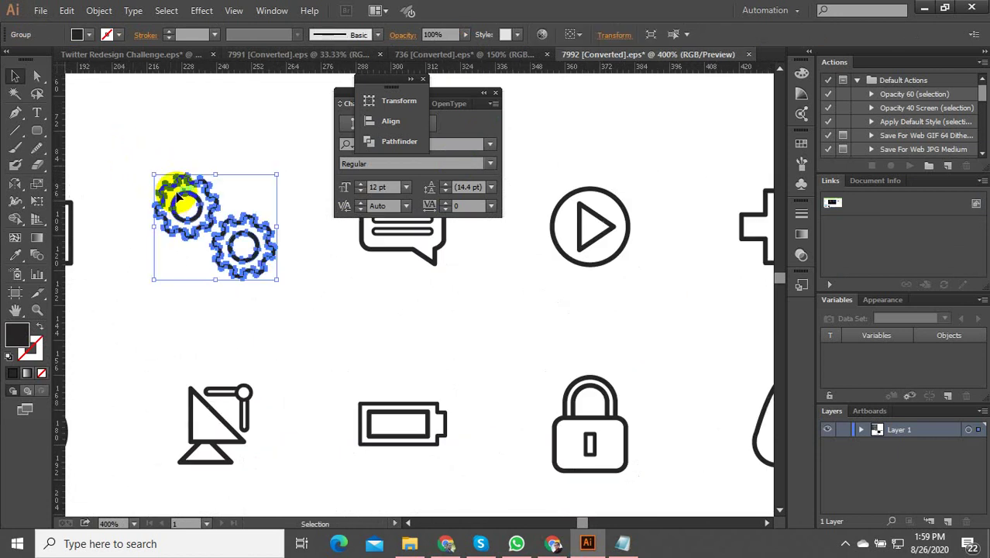
pyautogui.click(151, 56)
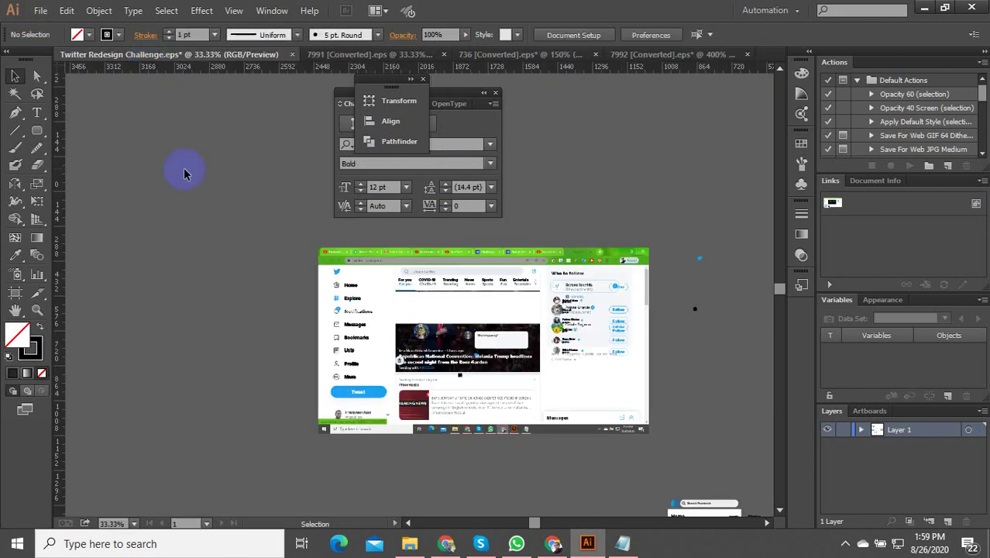
pyautogui.scroll(9, 509, 299)
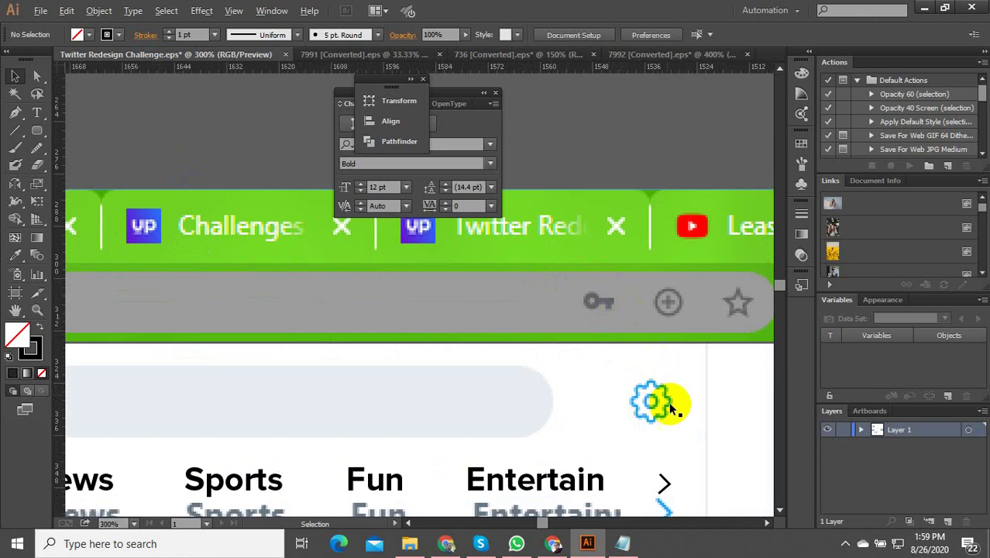
pyautogui.hotkey('ctrl', 'v')
pyautogui.scroll(-1, 240, 311)
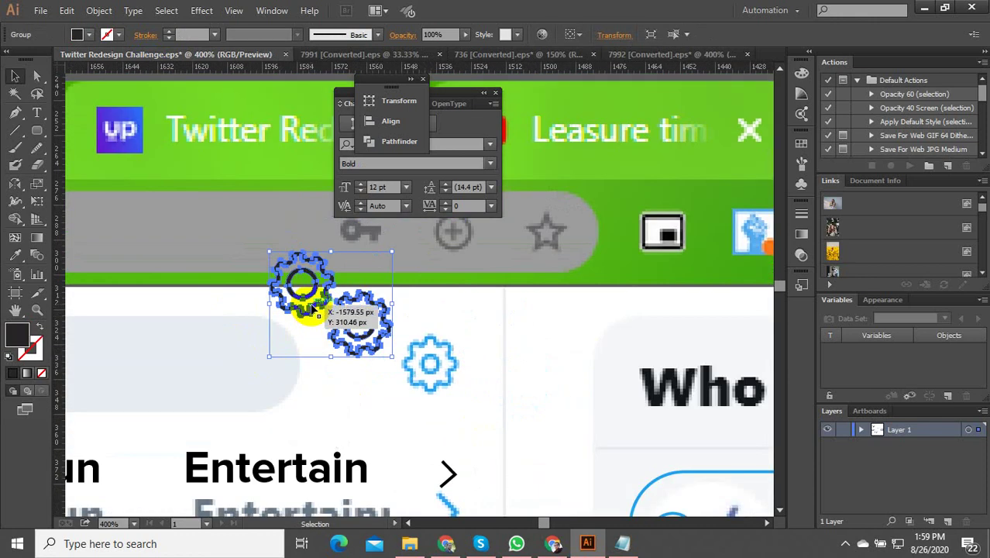
# Isolate the pasted pair, place a single gear over the original settings icon and remove the other gear
pyautogui.doubleClick(311, 306)
pyautogui.moveTo(313, 308); pyautogui.dragTo(455, 397)
pyautogui.press('Escape')
pyautogui.hotkey('ctrl', '-')
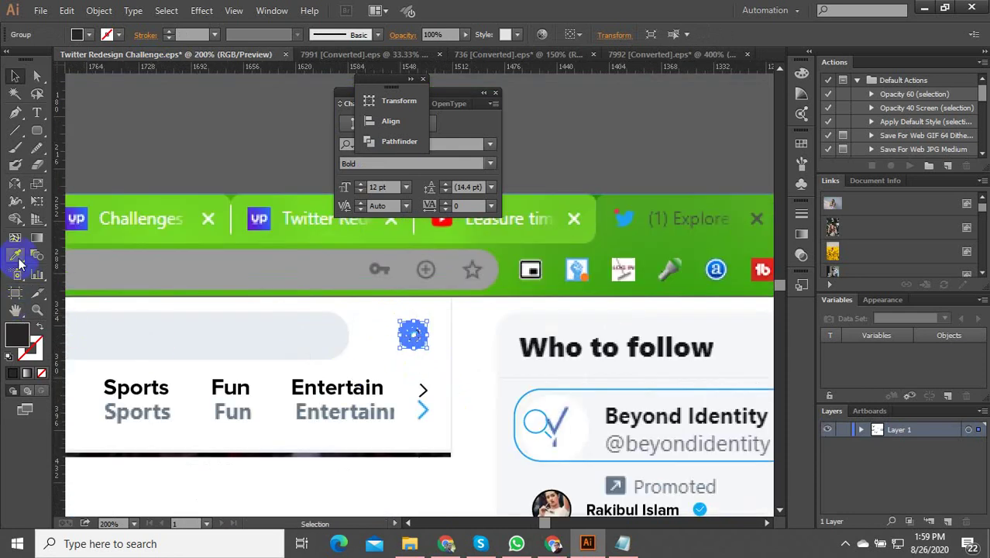
# Recolour the settings gear light blue by sampling the interface's blue with the Eyedropper, and deselect it
pyautogui.moveTo(577, 428); pyautogui.dragTo(542, 402)
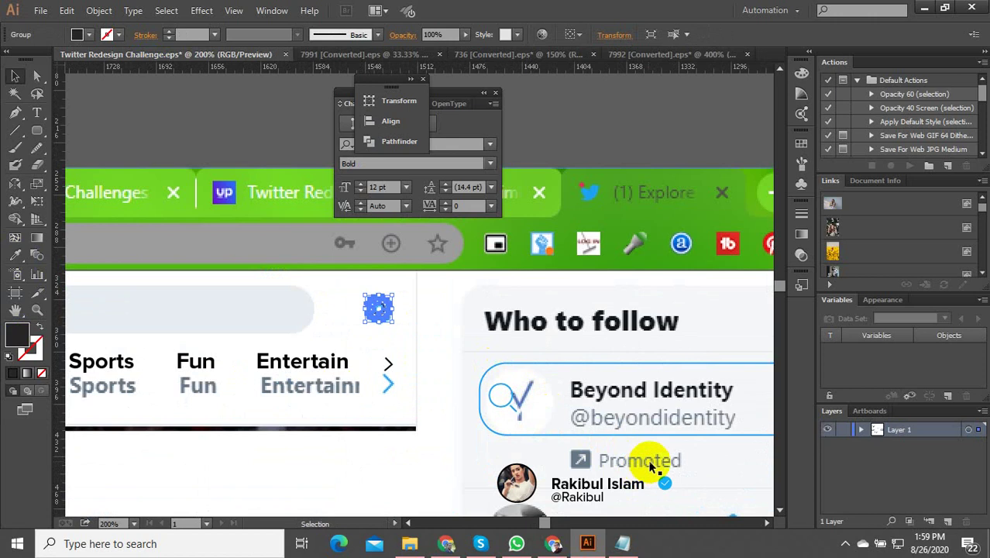
pyautogui.click(35, 269)
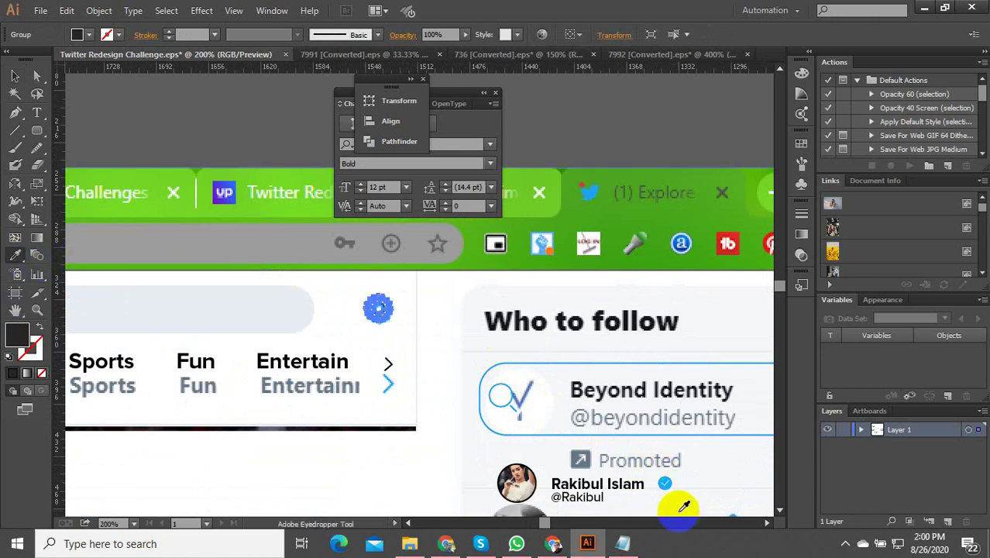
pyautogui.scroll(2, 664, 480)
pyautogui.scroll(-4, 665, 482)
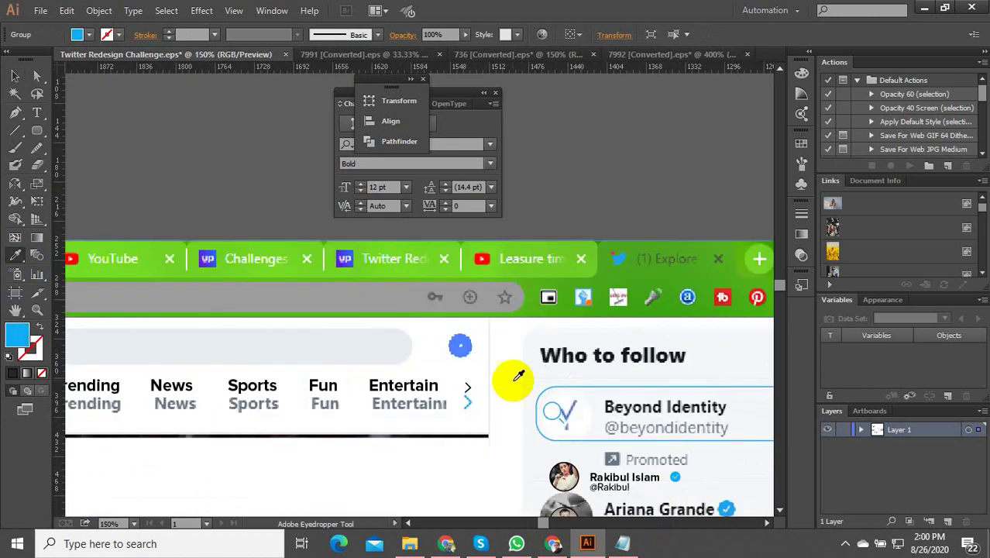
pyautogui.scroll(6, 453, 348)
pyautogui.click(13, 76)
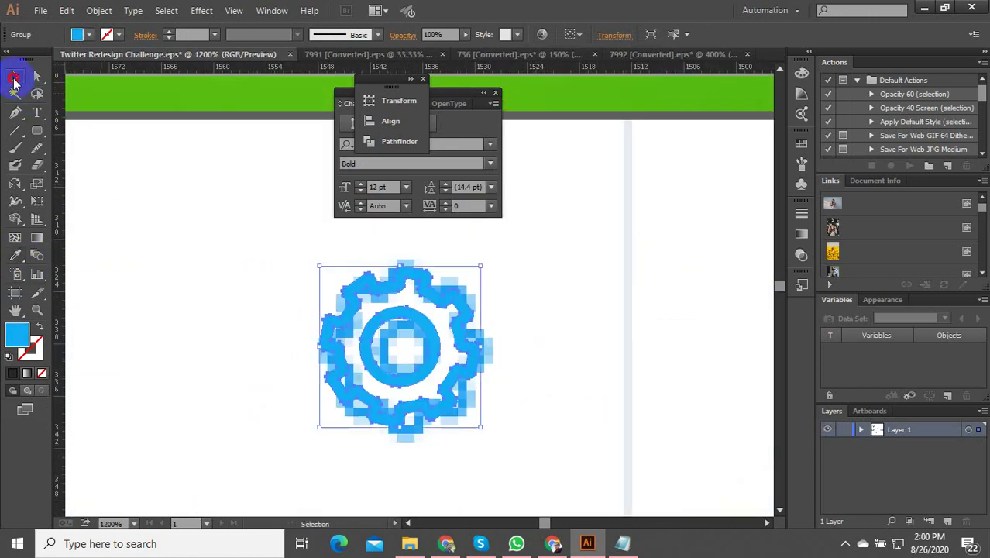
pyautogui.scroll(-6, 591, 288)
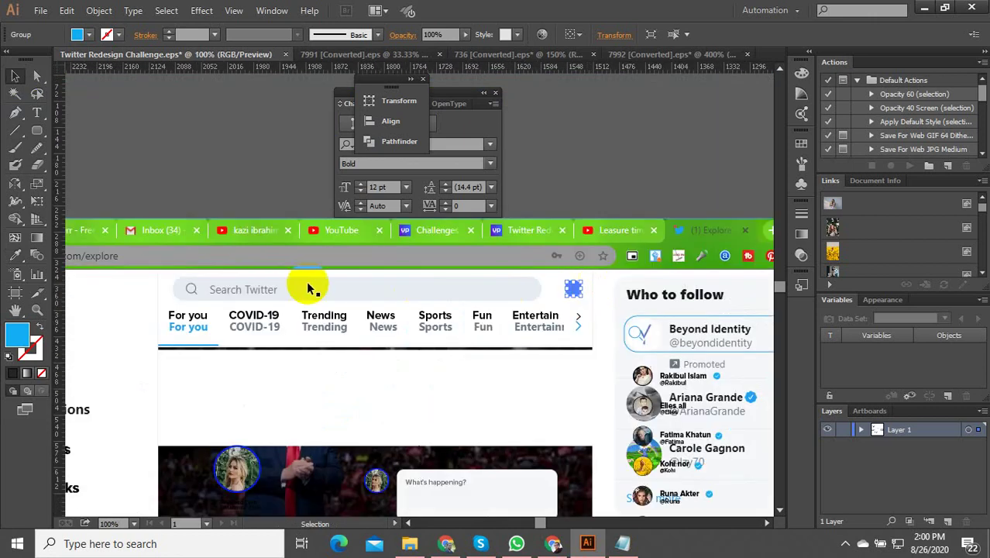
pyautogui.scroll(2, 236, 293)
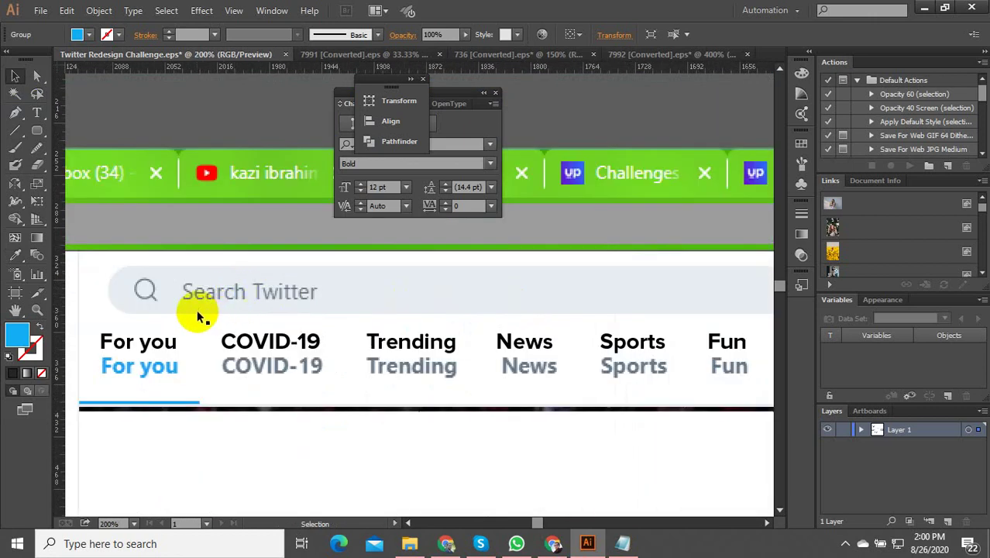
pyautogui.scroll(-1, 197, 310)
pyautogui.click(191, 138)
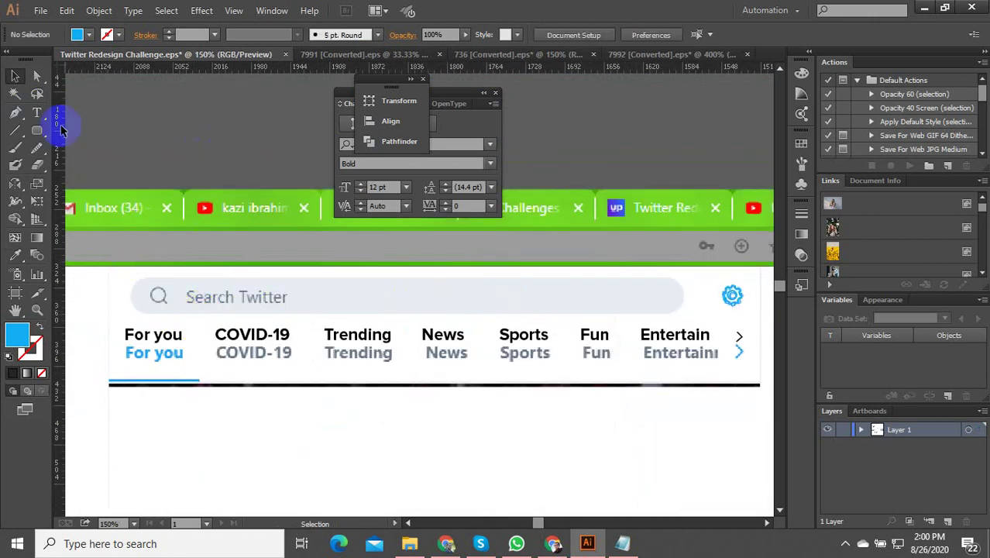
# Draw a rectangle about 508 × 34.67 px over the Search Twitter bar and round all its corners to about 17.33 px
pyautogui.moveTo(37, 133); pyautogui.dragTo(77, 130)
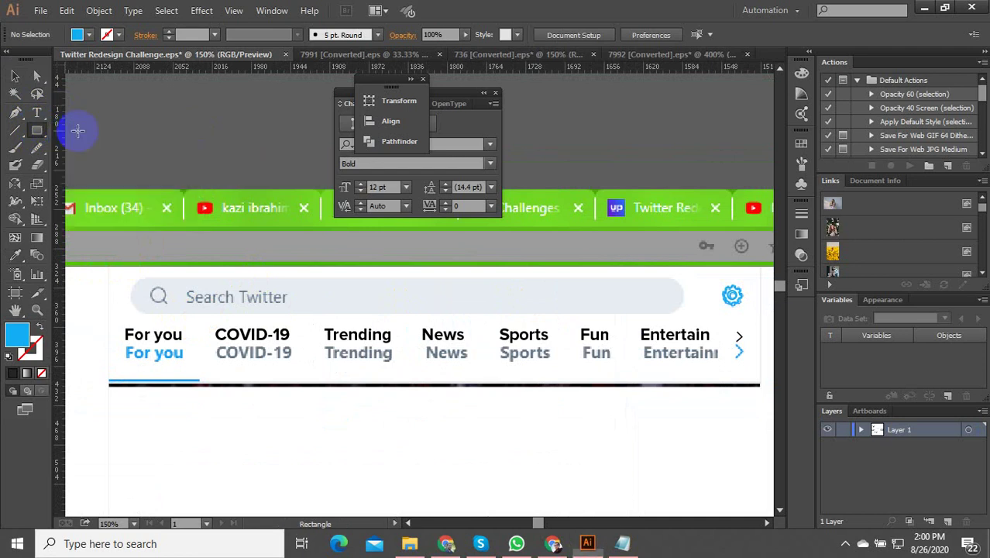
pyautogui.moveTo(128, 277); pyautogui.dragTo(681, 314)
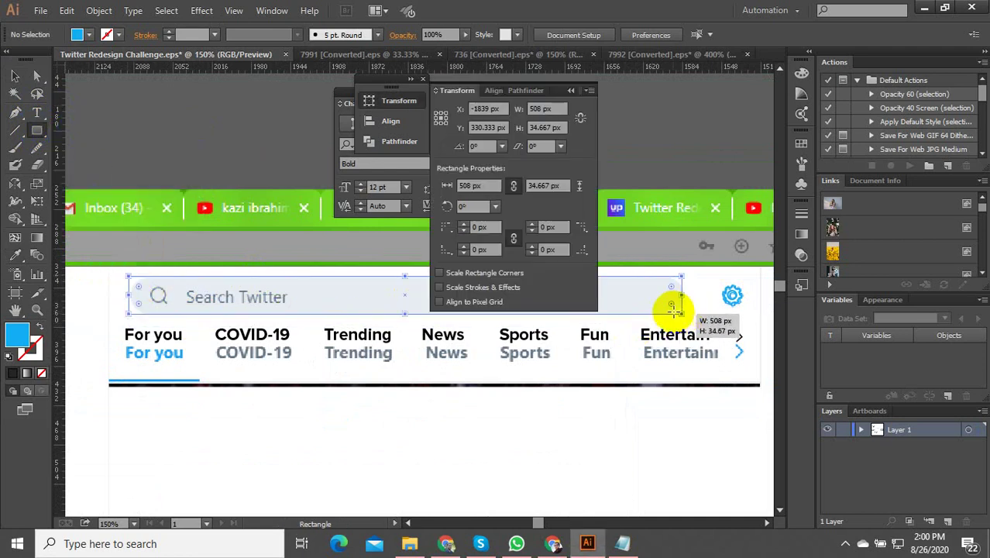
pyautogui.click(144, 288)
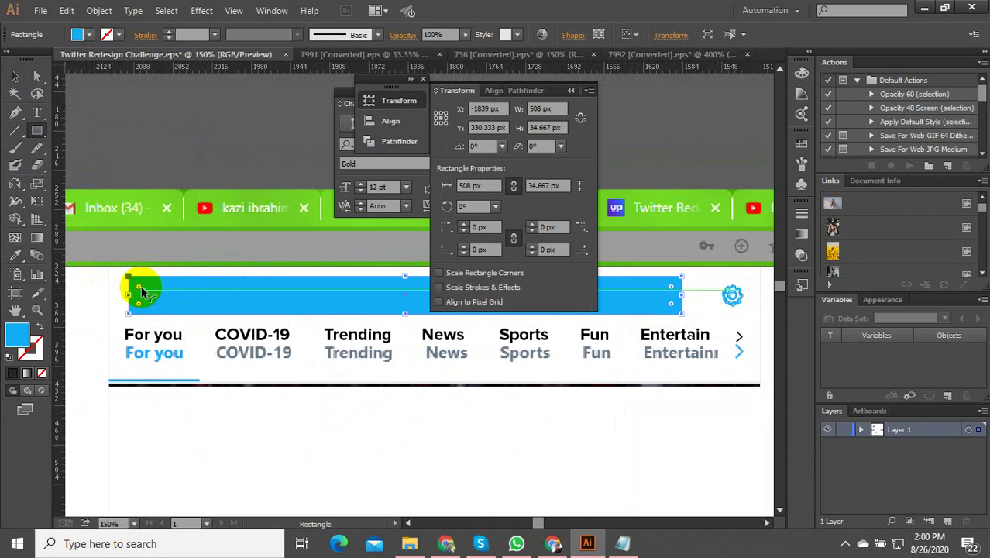
pyautogui.moveTo(141, 285); pyautogui.dragTo(158, 310)
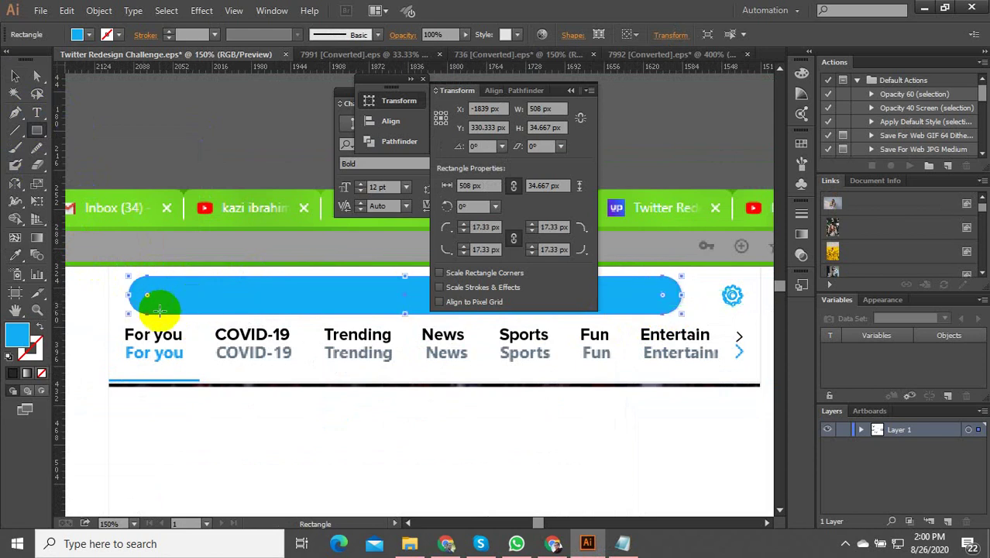
# Swap the search bar shape's fill and stroke to leave only a blue outline, and deselect it
pyautogui.keyDown('ctrl'); pyautogui.click(50, 306); pyautogui.keyUp('ctrl')
pyautogui.click(39, 328)
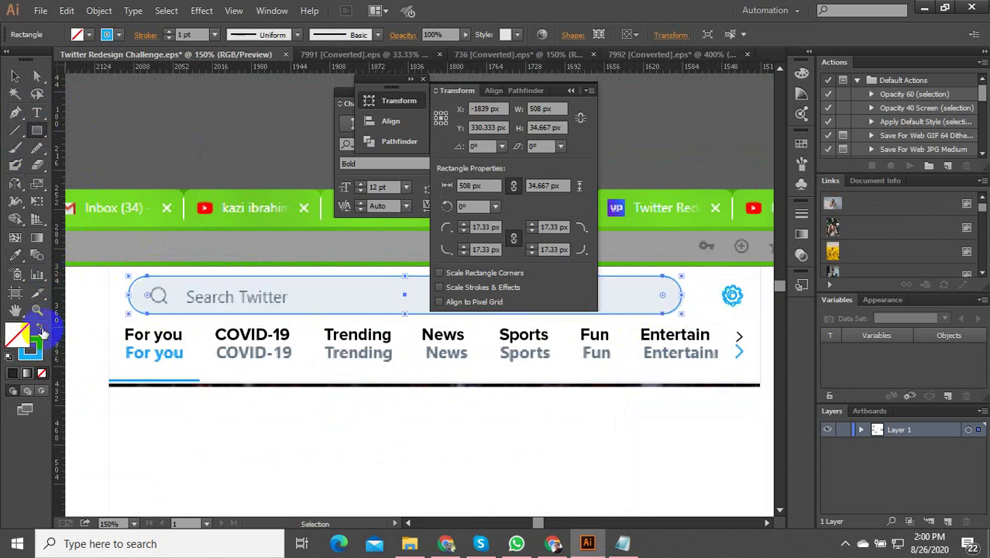
pyautogui.scroll(3, 142, 285)
pyautogui.click(15, 75)
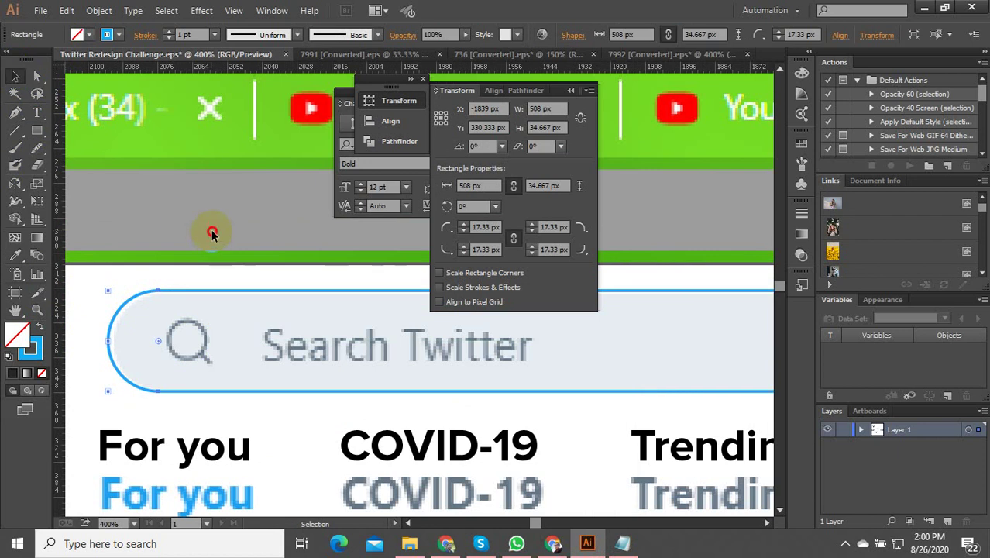
pyautogui.click(212, 231)
# Draw a circle about 14 px across over the lens of the search bar's magnifier icon with the Ellipse tool
pyautogui.scroll(-2, 193, 253)
pyautogui.scroll(4, 180, 297)
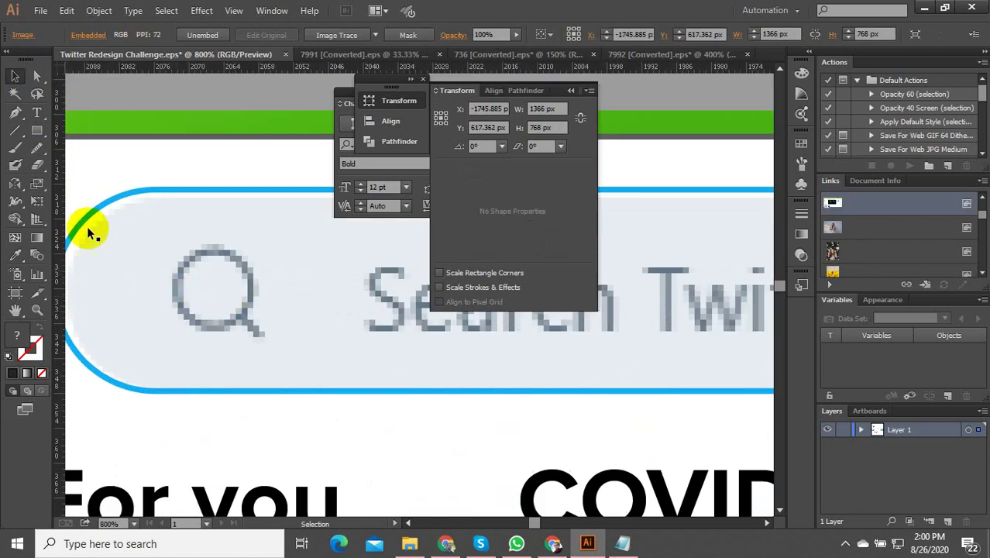
pyautogui.moveTo(27, 132); pyautogui.dragTo(74, 166)
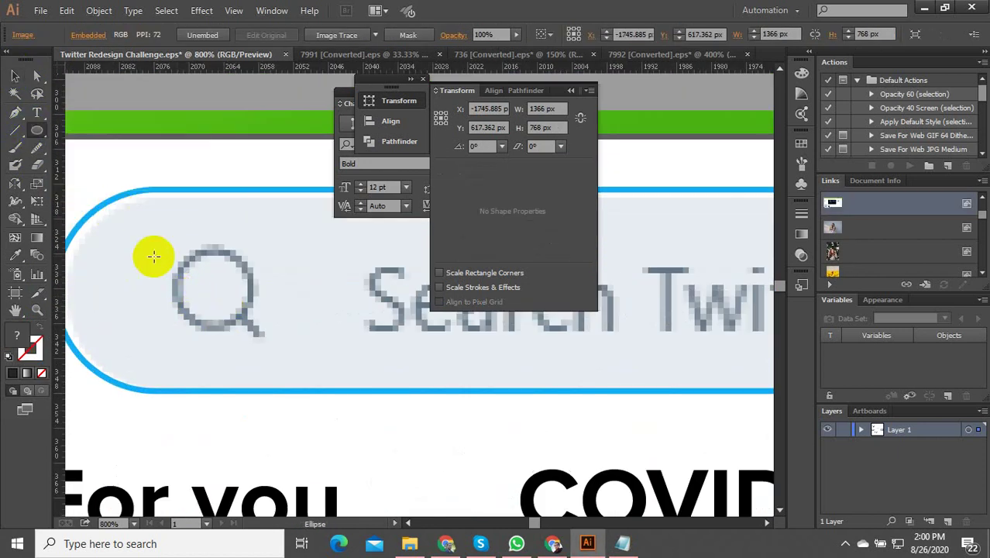
pyautogui.moveTo(213, 289); pyautogui.dragTo(239, 323)
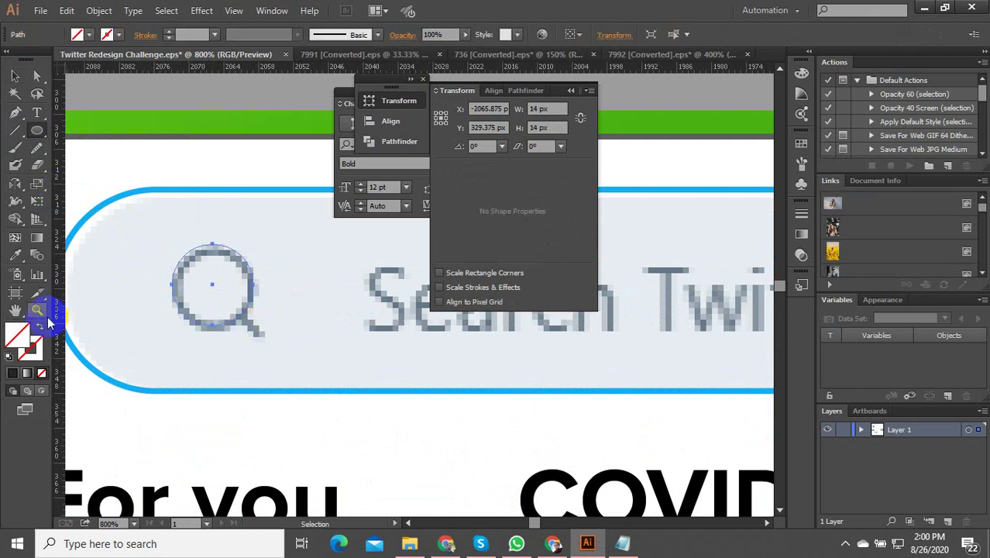
# Set the magnifier circle's stroke colour to dark grey 666666
pyautogui.doubleClick(19, 334)
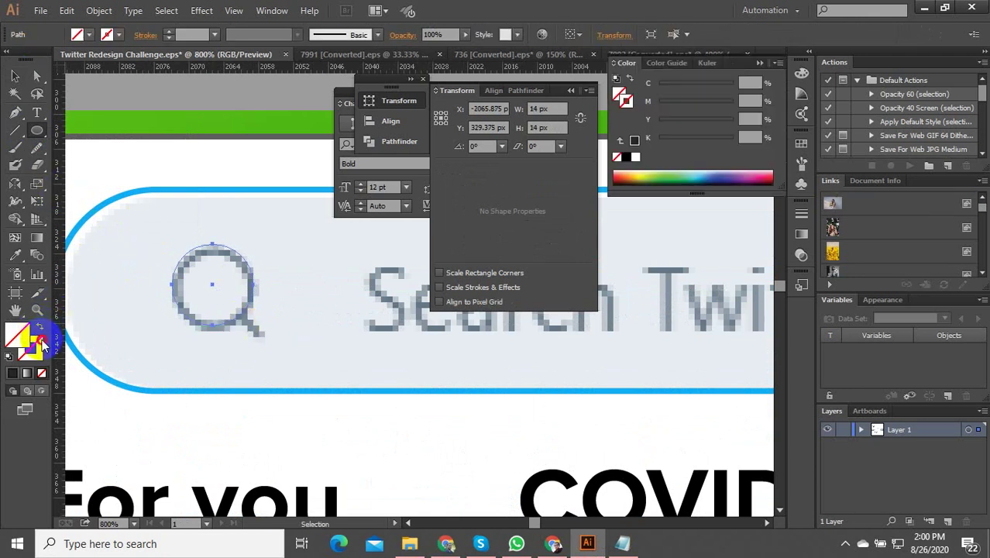
pyautogui.click(205, 313)
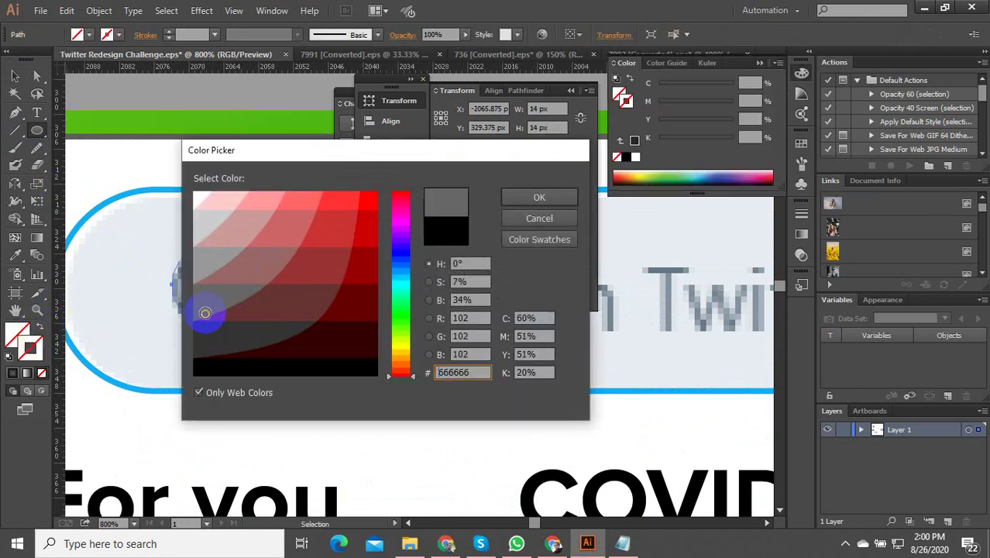
pyautogui.click(545, 201)
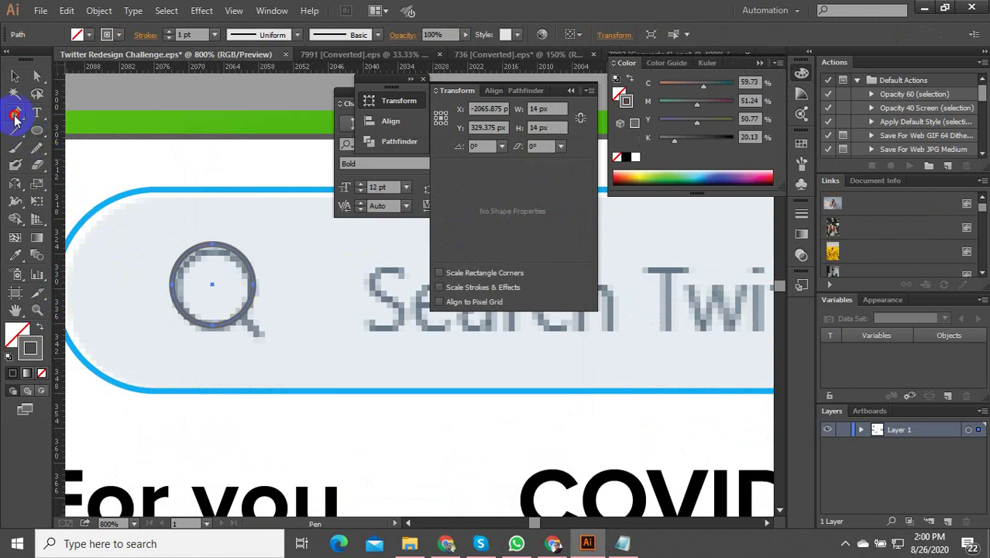
# Draw a short diagonal line with the Pen tool over the magnifier's handle, from the circle's edge to the handle's end
pyautogui.click(15, 116)
pyautogui.click(242, 318)
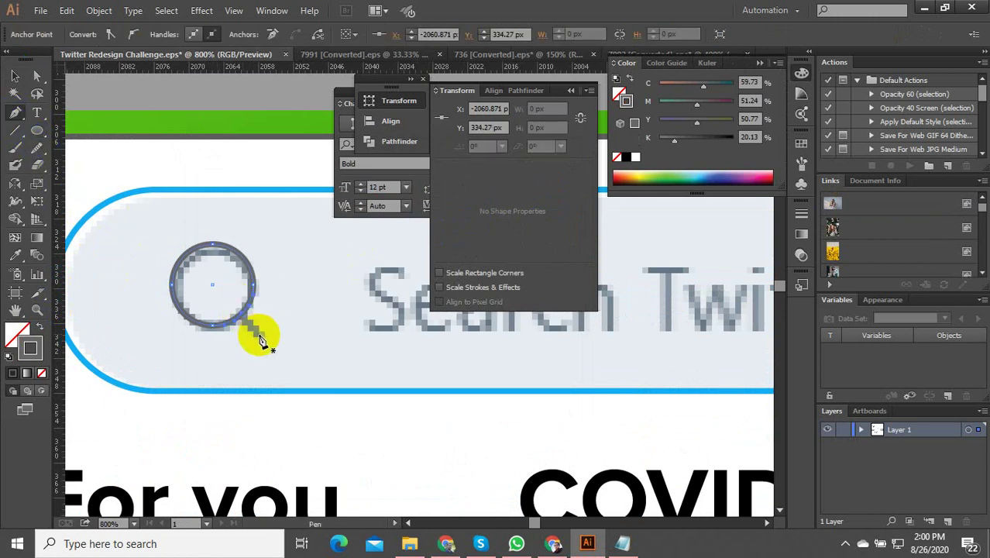
pyautogui.moveTo(264, 343); pyautogui.dragTo(210, 314)
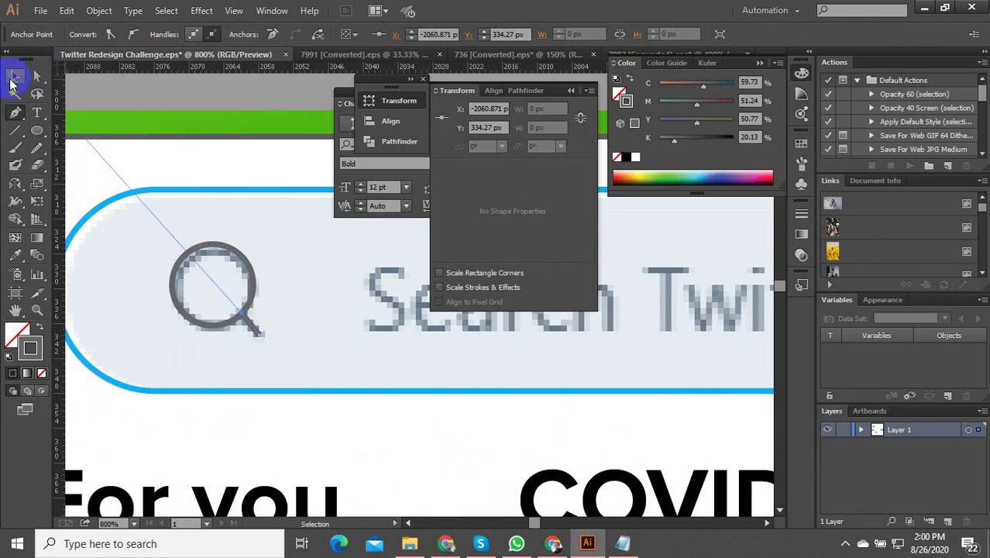
pyautogui.click(15, 75)
# Duplicate the COVID-19 tab label just above its original and change the copy's text to "Search Twitter"
pyautogui.scroll(-3, 274, 282)
pyautogui.scroll(2, 294, 309)
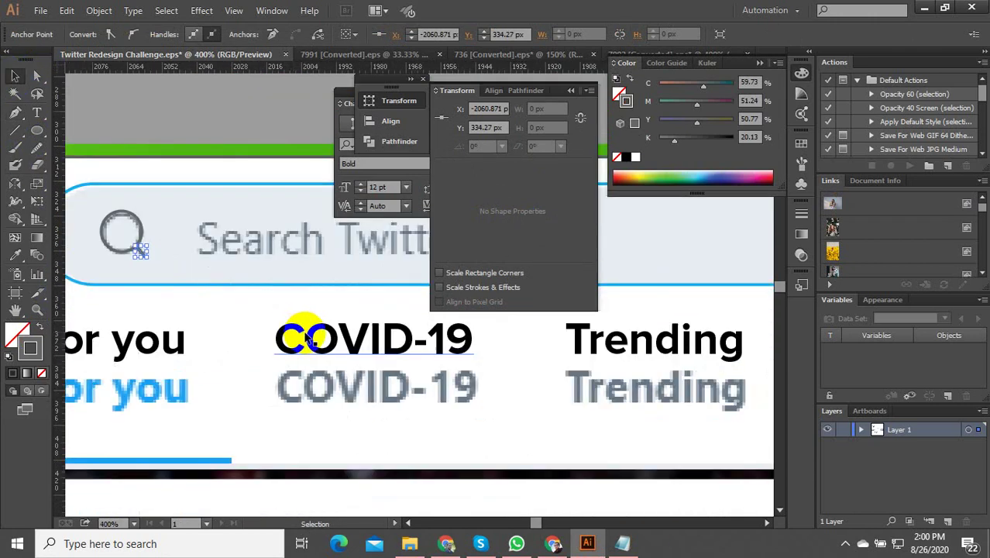
pyautogui.click(325, 355)
pyautogui.moveTo(326, 355); pyautogui.dragTo(245, 299)
pyautogui.scroll(-1, 229, 310)
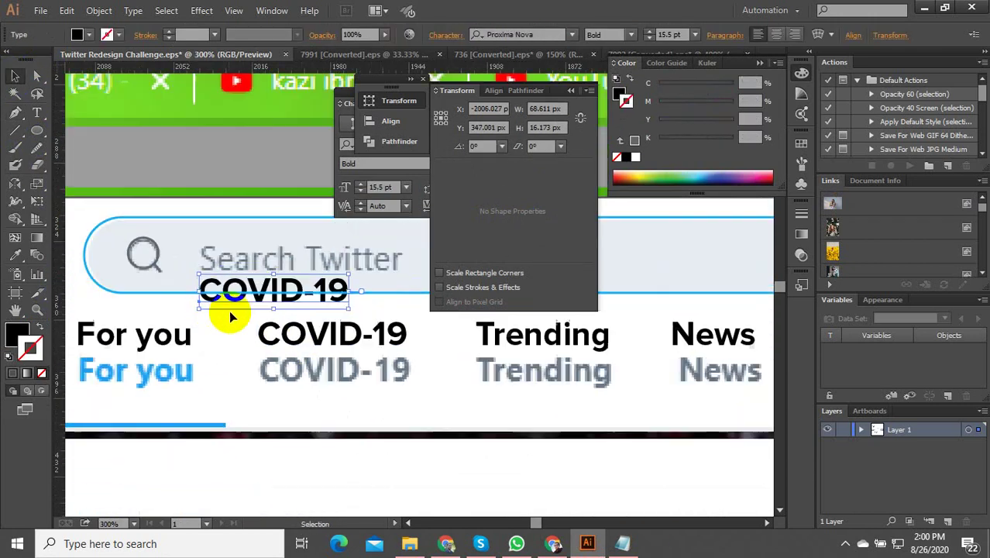
pyautogui.doubleClick(245, 295)
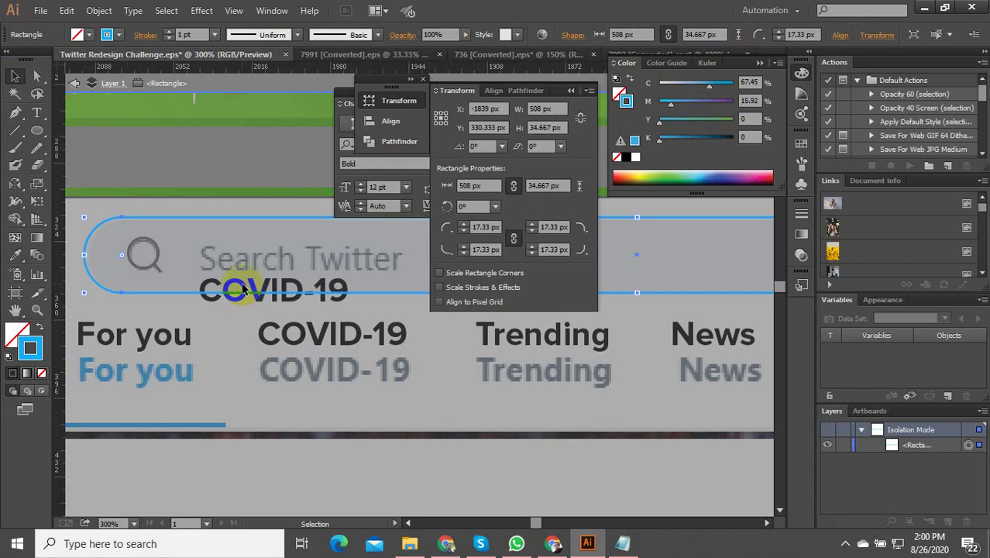
pyautogui.doubleClick(243, 288)
pyautogui.tripleClick(243, 289)
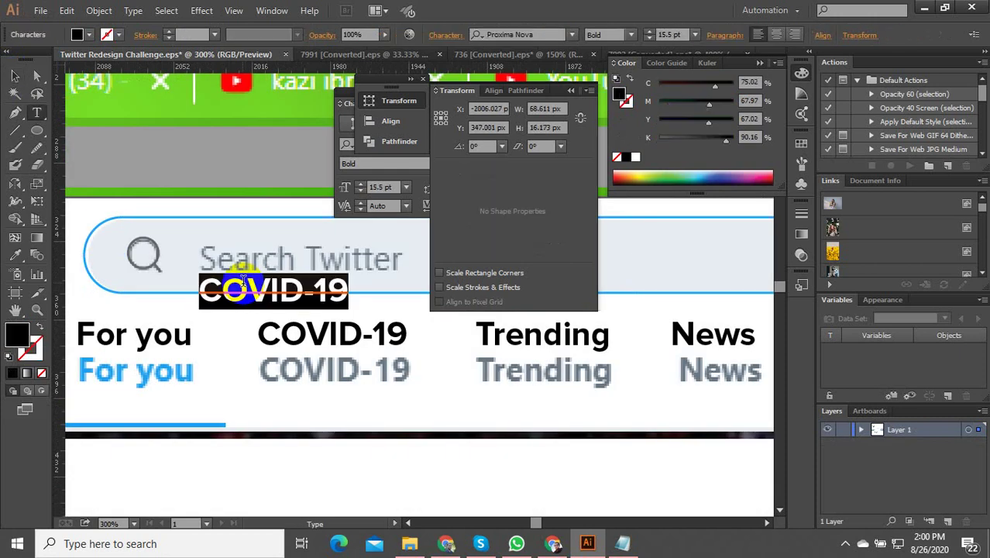
pyautogui.write('S')
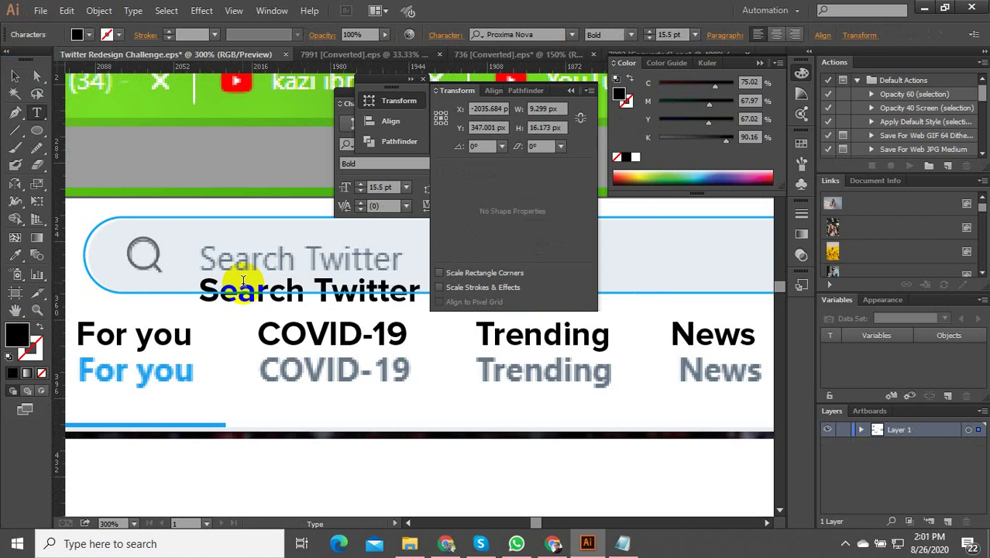
pyautogui.write('earch Twitter')
pyautogui.click(15, 75)
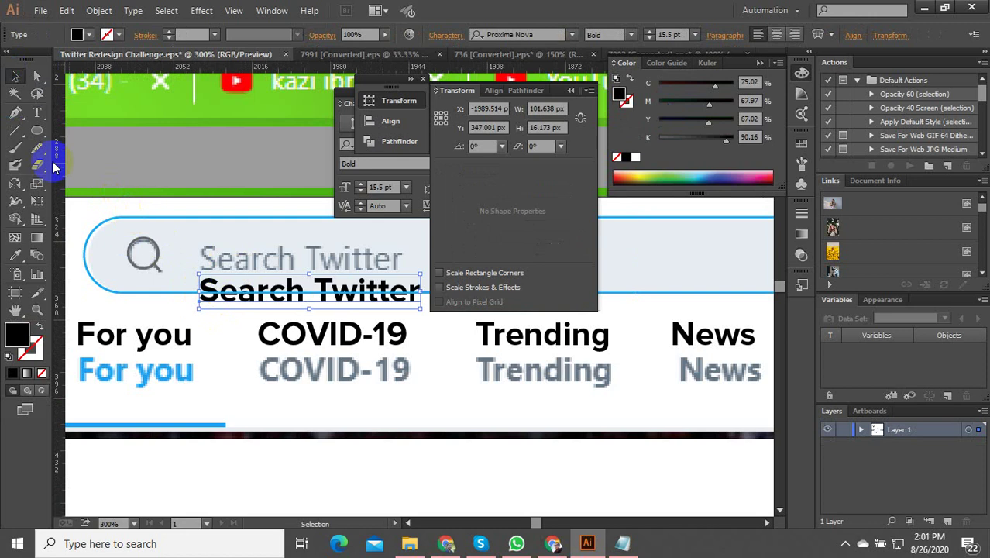
# Move the Search Twitter label up over the search bar's placeholder text and set its font style to Regular
pyautogui.moveTo(210, 289); pyautogui.dragTo(199, 261)
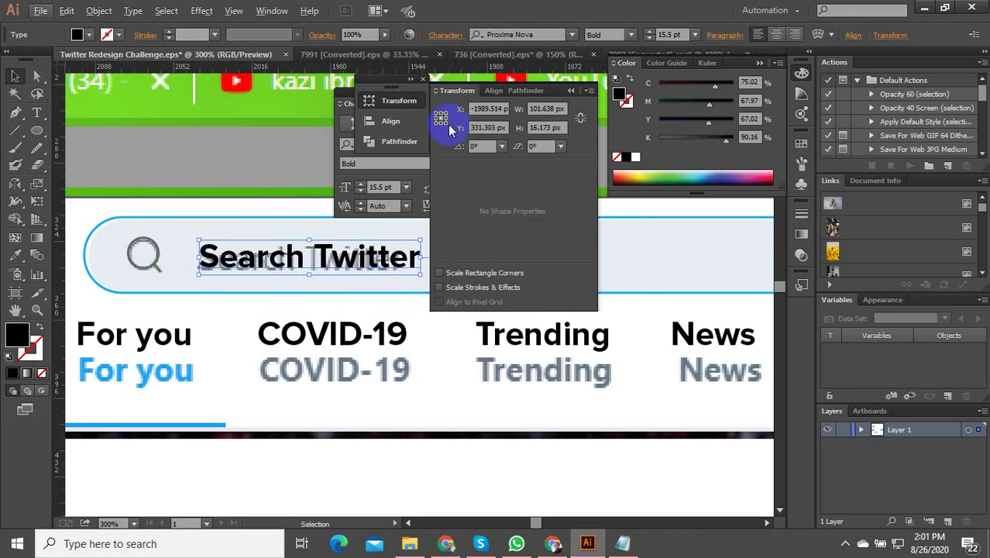
pyautogui.click(409, 215)
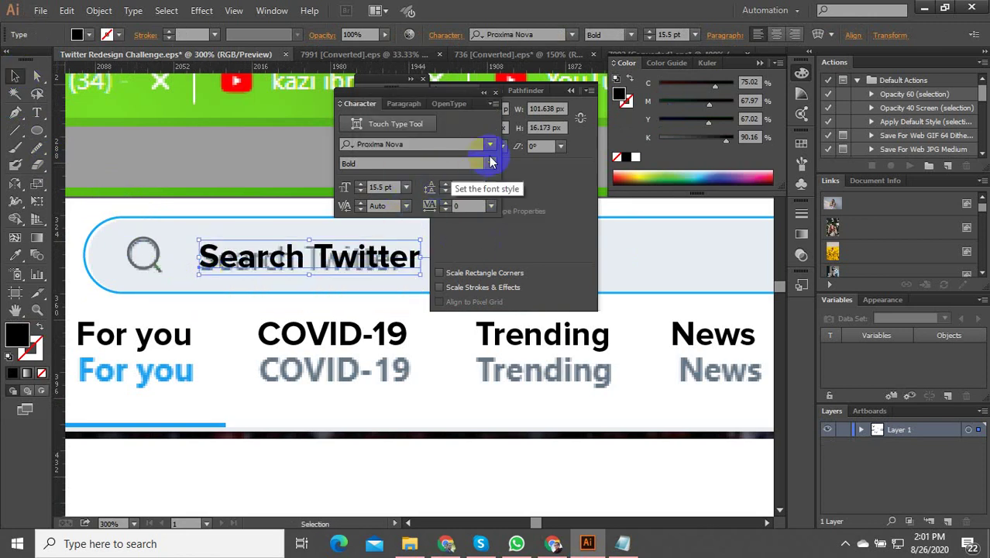
pyautogui.click(481, 163)
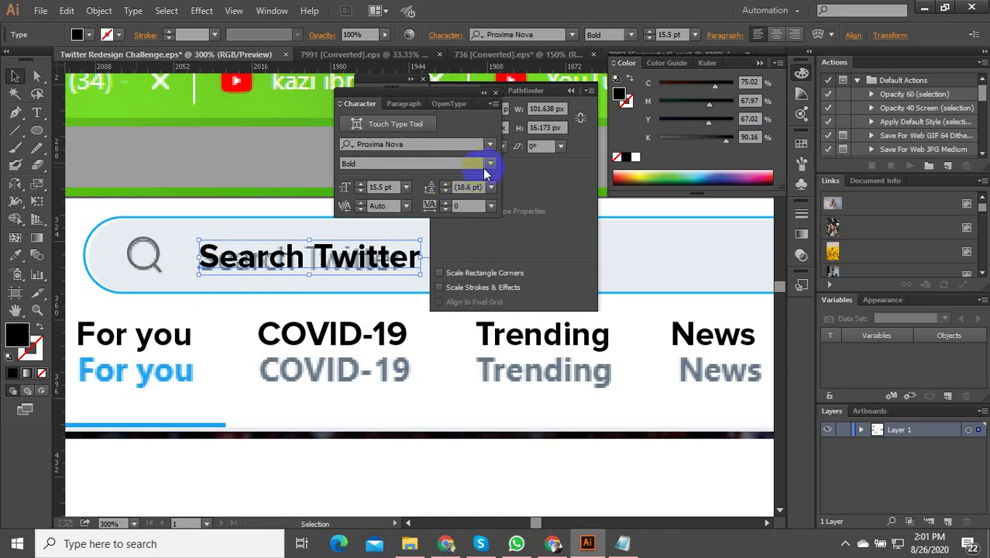
pyautogui.click(453, 179)
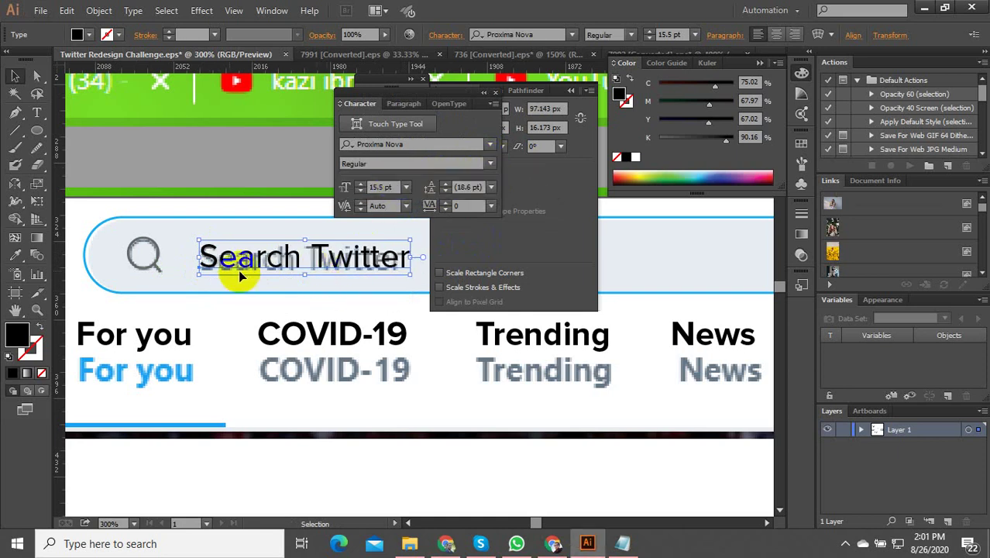
# Recolour the Search Twitter label grey by sampling the screenshot's COVID-19 tab text with the Eyedropper
pyautogui.click(15, 255)
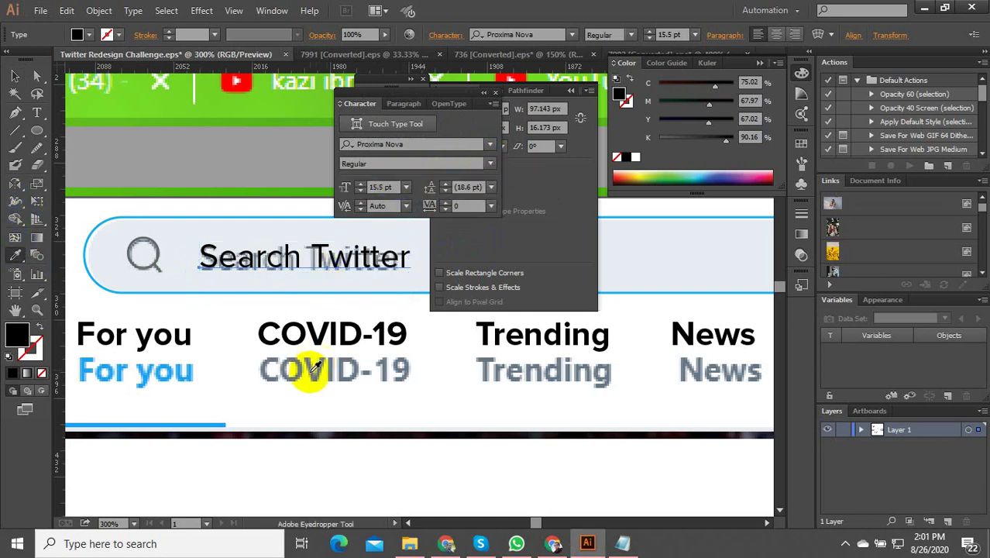
pyautogui.click(297, 375)
pyautogui.click(15, 76)
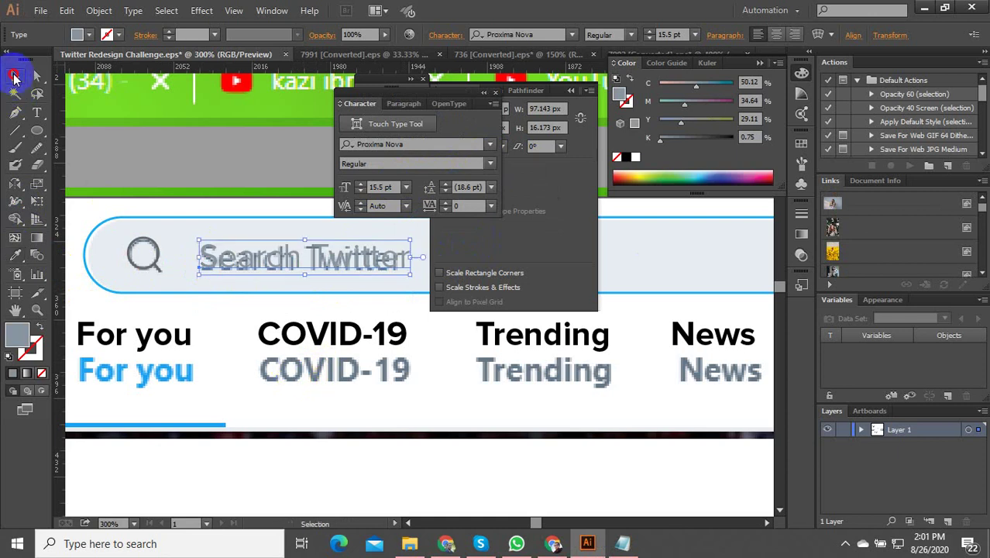
# Group the COVID-19, Trending, News, Sports, Fun and Entertain tab labels
pyautogui.scroll(-2, 262, 347)
pyautogui.click(283, 340)
pyautogui.keyDown('shift'); pyautogui.click(387, 340); pyautogui.keyUp('shift')
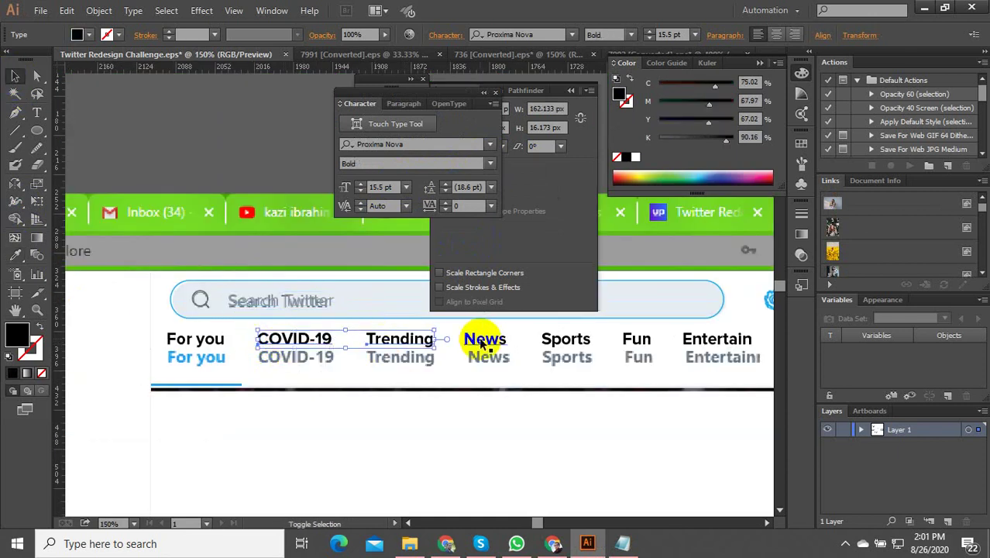
pyautogui.keyDown('shift'); pyautogui.click(484, 341); pyautogui.keyUp('shift')
pyautogui.keyDown('shift'); pyautogui.click(568, 341); pyautogui.keyUp('shift')
pyautogui.keyDown('shift'); pyautogui.click(636, 339); pyautogui.keyUp('shift')
pyautogui.keyDown('shift'); pyautogui.click(705, 341); pyautogui.keyUp('shift')
pyautogui.rightClick(708, 342)
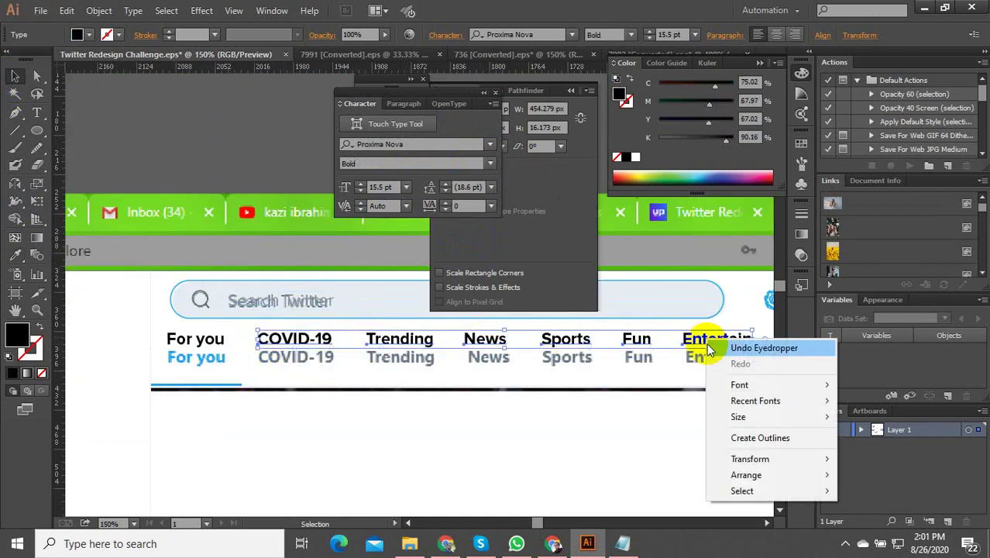
pyautogui.moveTo(740, 385)
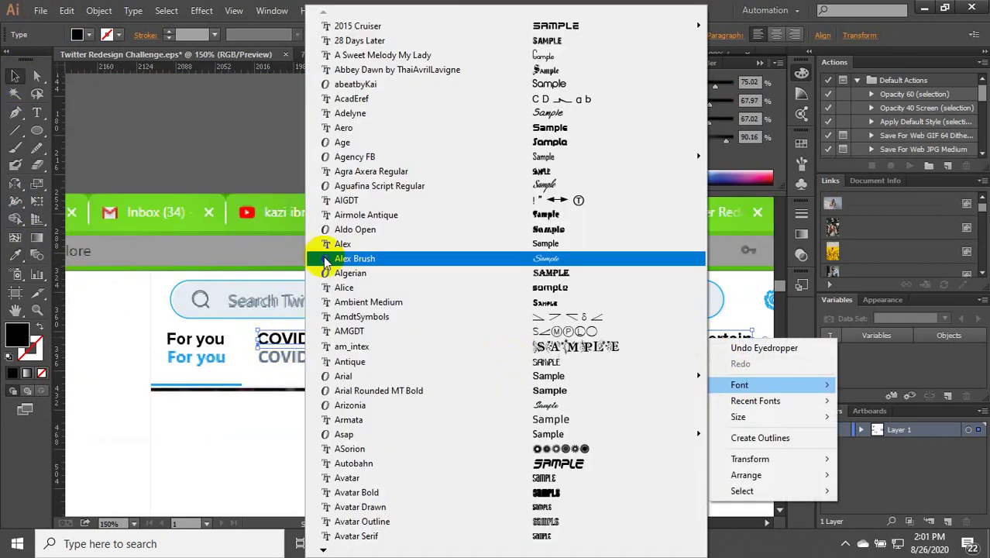
pyautogui.click(99, 11)
pyautogui.click(116, 62)
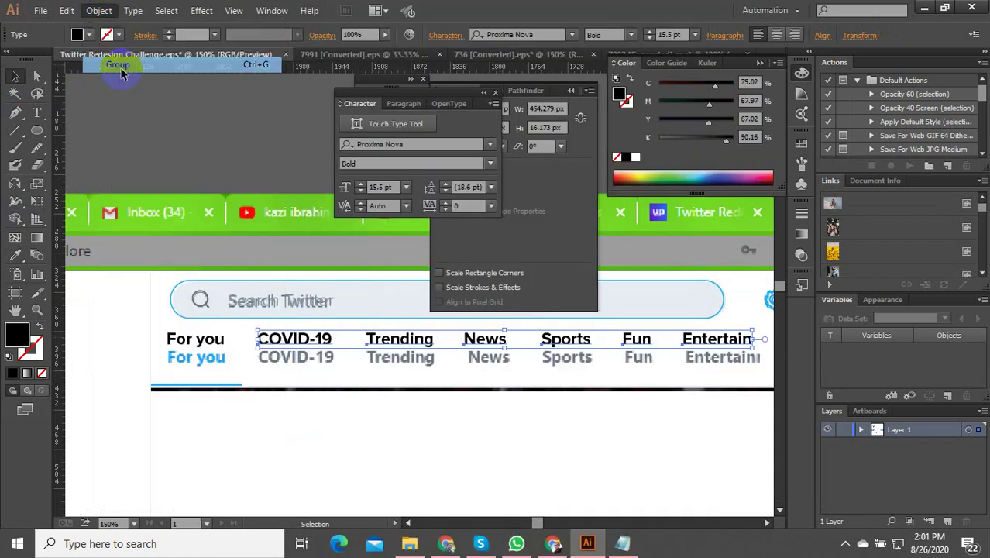
# Recolour the grouped tab labels slate grey by sampling the screenshot's COVID-19 text with the Eyedropper
pyautogui.click(19, 259)
pyautogui.scroll(2, 271, 310)
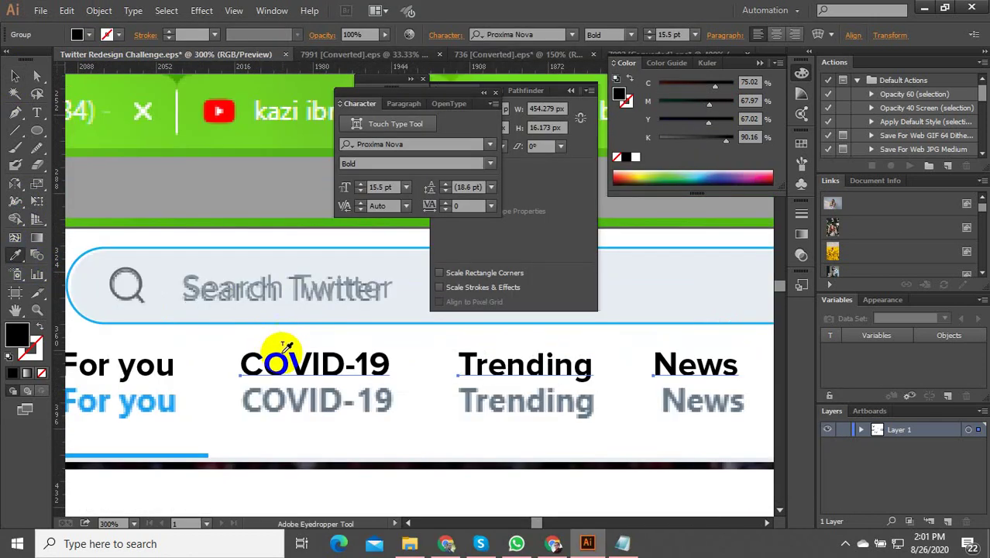
pyautogui.click(283, 402)
pyautogui.click(271, 411)
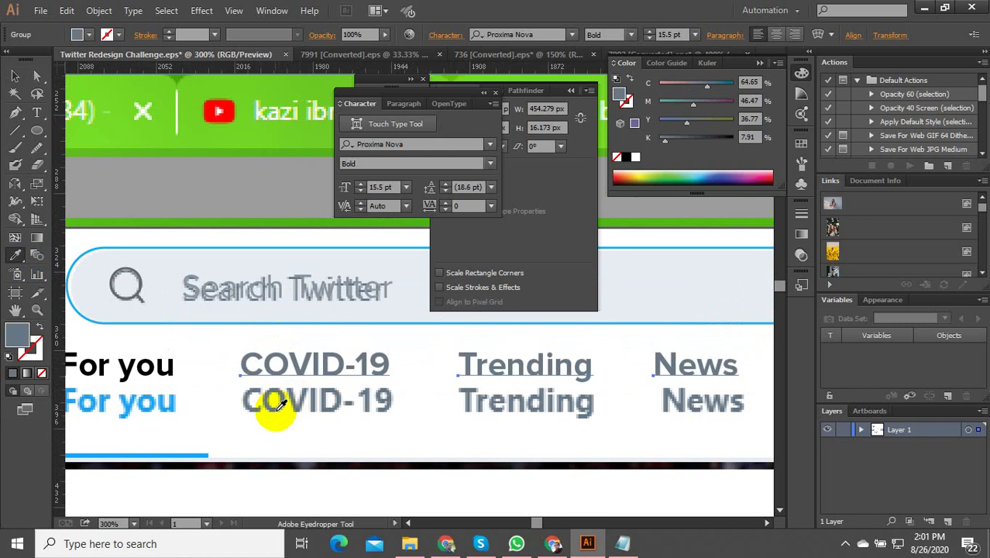
pyautogui.click(15, 78)
# Recolour the For you tab label blue by sampling the screenshot's For you text with the Eyedropper
pyautogui.scroll(-2, 291, 297)
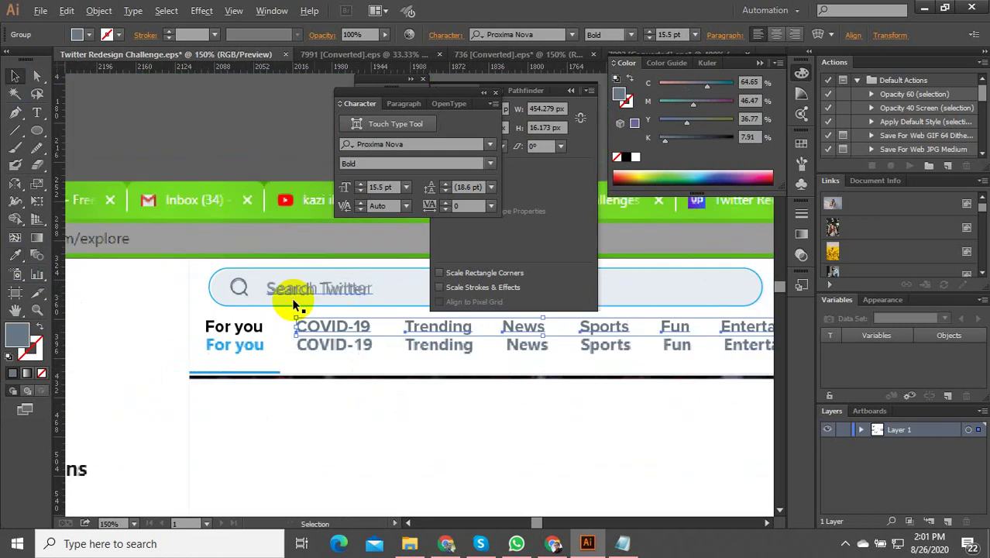
pyautogui.scroll(2, 230, 333)
pyautogui.click(225, 314)
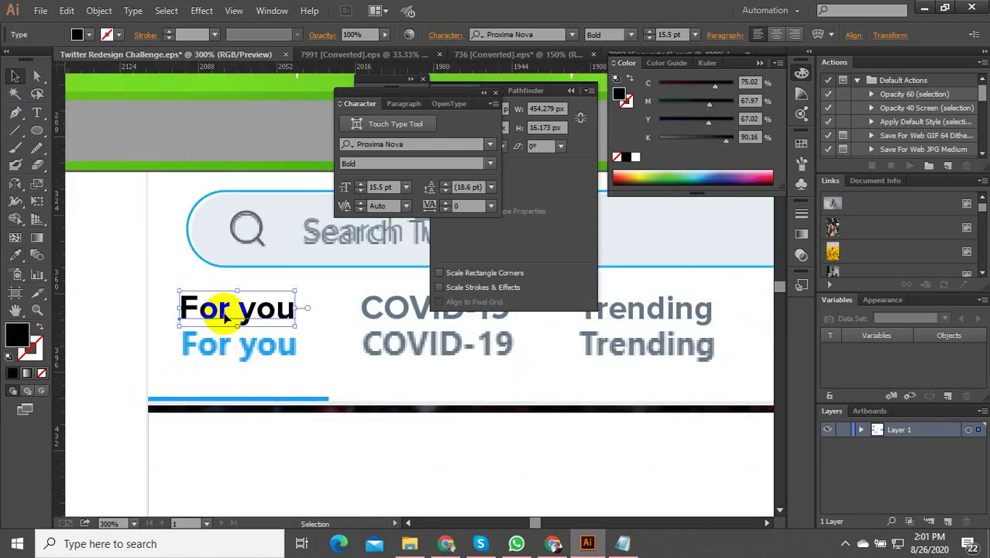
pyautogui.click(16, 257)
pyautogui.click(242, 351)
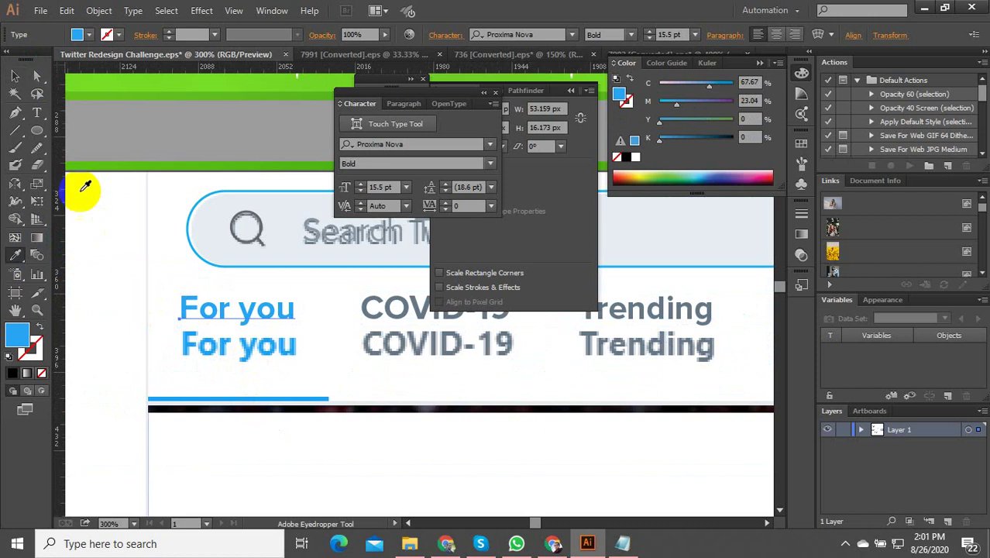
pyautogui.click(13, 77)
# Move the For you label and the grouped tab labels together down onto the matching tabs in the screenshot
pyautogui.scroll(-1, 234, 302)
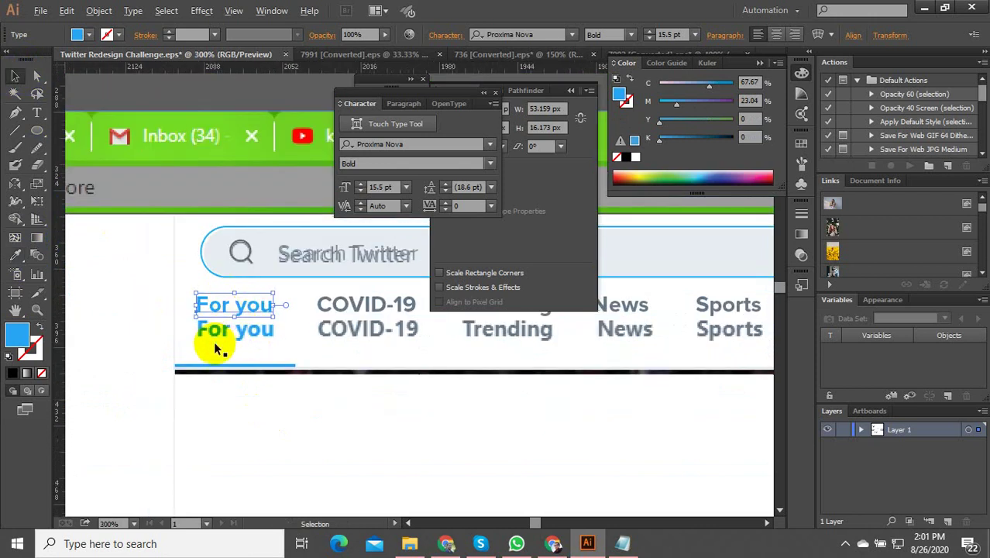
pyautogui.scroll(2, 214, 347)
pyautogui.click(136, 339)
pyautogui.scroll(-3, 137, 339)
pyautogui.scroll(-2, 150, 308)
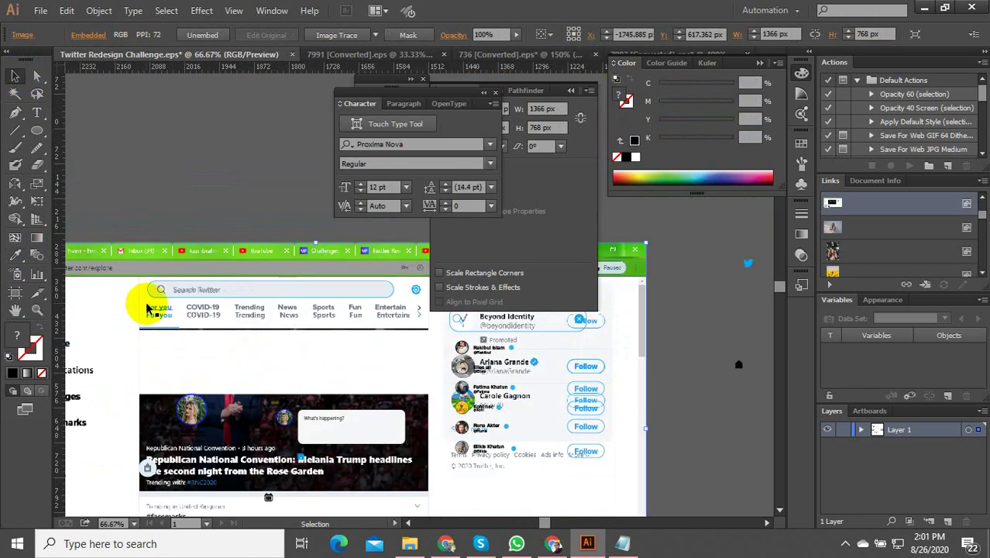
pyautogui.click(158, 311)
pyautogui.scroll(3, 163, 314)
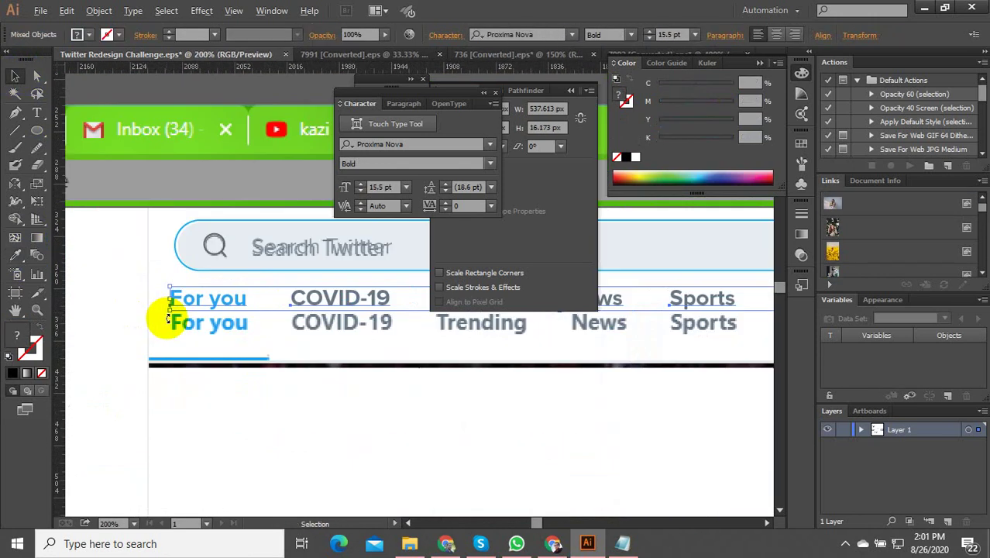
pyautogui.moveTo(181, 300); pyautogui.dragTo(179, 326)
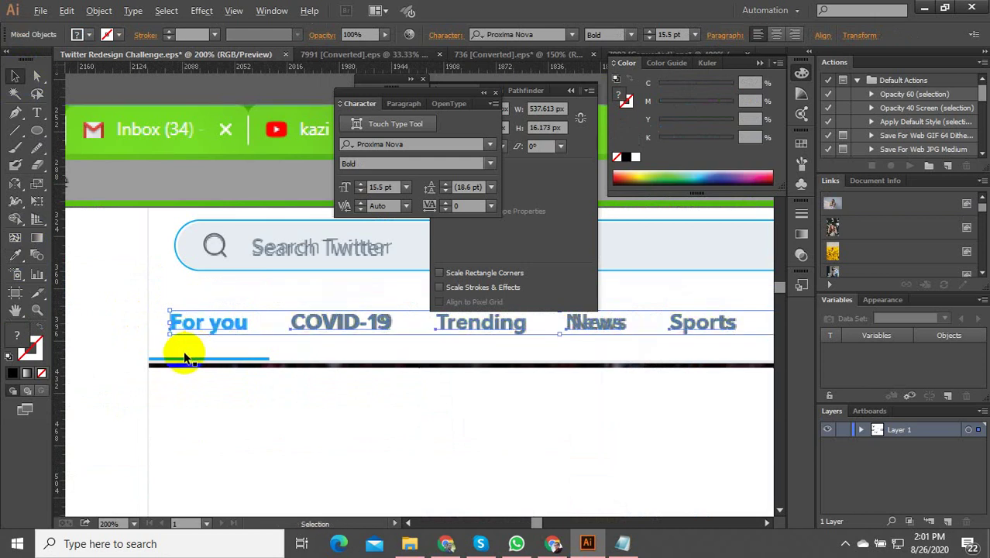
# Draw a rectangle about 82.9 × 2.5 px over the For you tab's underline and fill it with the sampled blue
pyautogui.scroll(2, 182, 341)
pyautogui.click(34, 129)
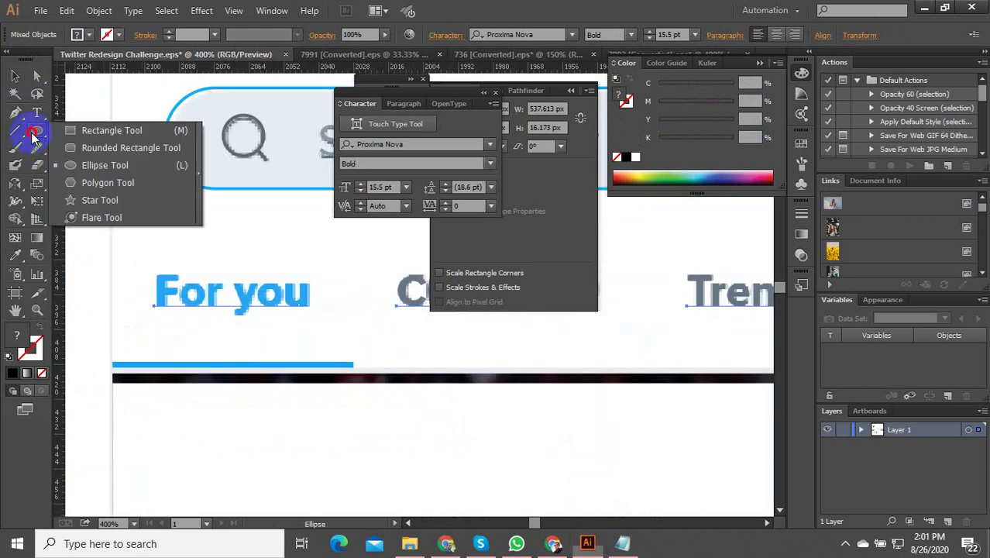
pyautogui.click(82, 128)
pyautogui.moveTo(112, 361); pyautogui.dragTo(353, 365)
pyautogui.press('i')
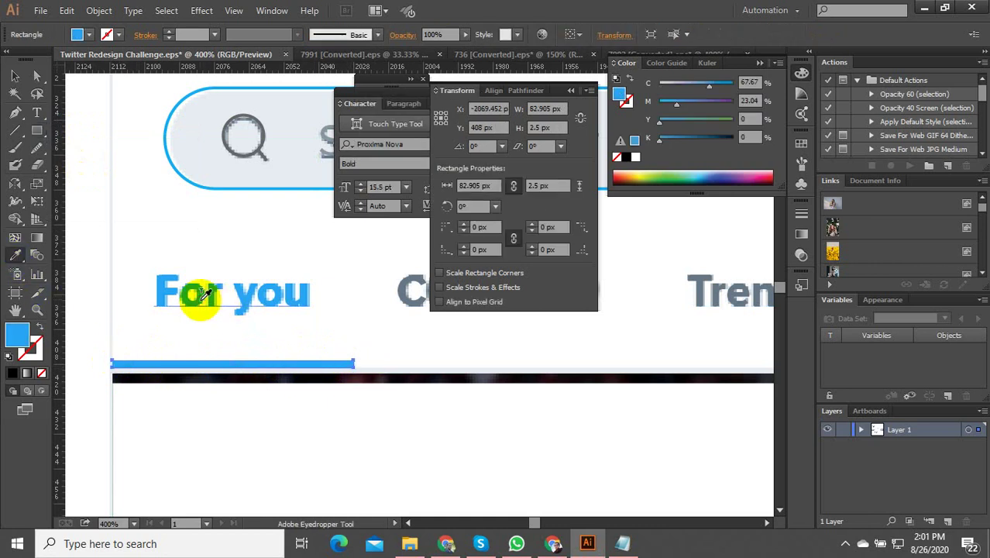
pyautogui.click(15, 76)
pyautogui.click(113, 139)
pyautogui.scroll(-6, 203, 271)
pyautogui.scroll(-1, 191, 296)
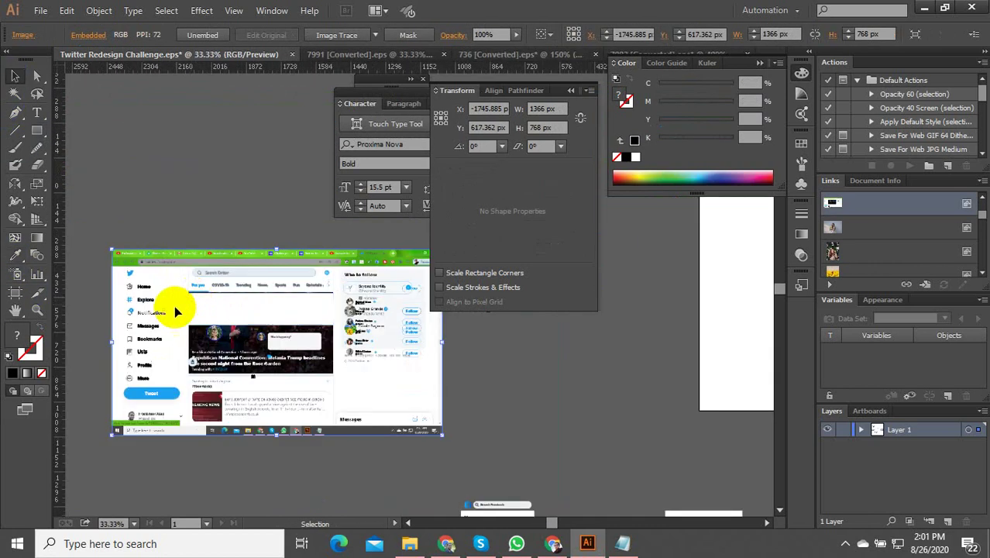
pyautogui.scroll(3, 209, 314)
pyautogui.scroll(-2, 213, 339)
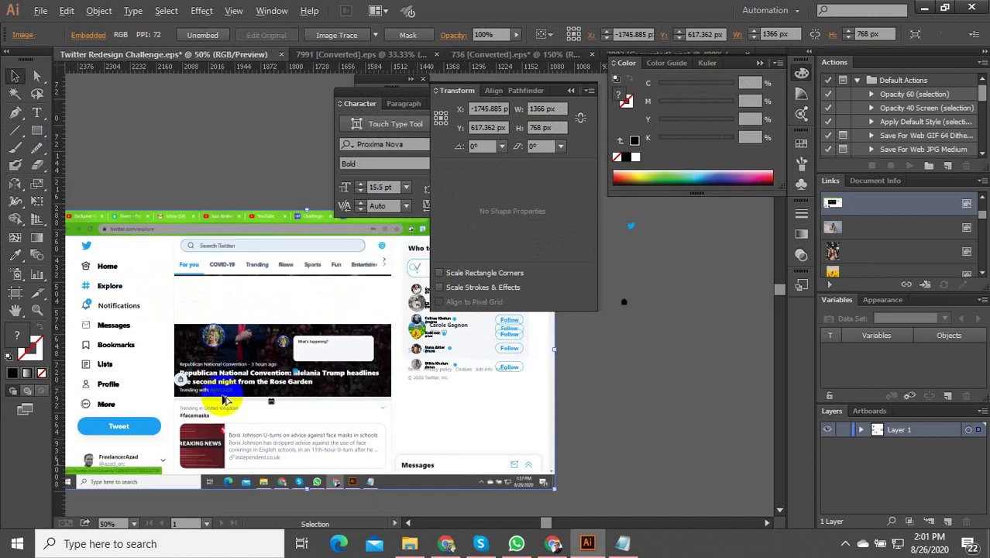
pyautogui.scroll(1, 221, 393)
pyautogui.scroll(-2, 230, 358)
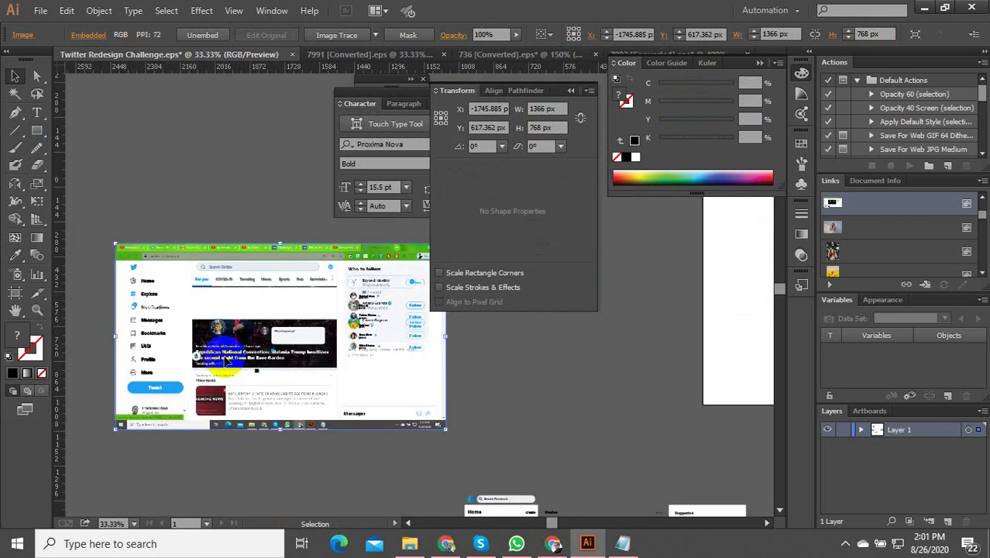
# Look over the Explore screenshot and the profile mockup down to its Trends card
pyautogui.scroll(2, 225, 364)
pyautogui.scroll(-1, 217, 372)
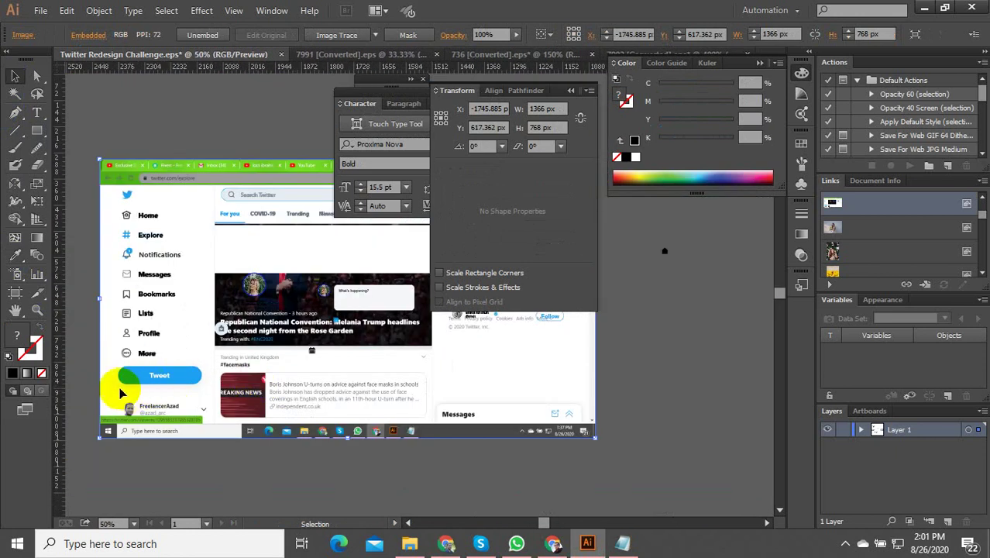
pyautogui.scroll(3, 120, 387)
pyautogui.scroll(-4, 147, 391)
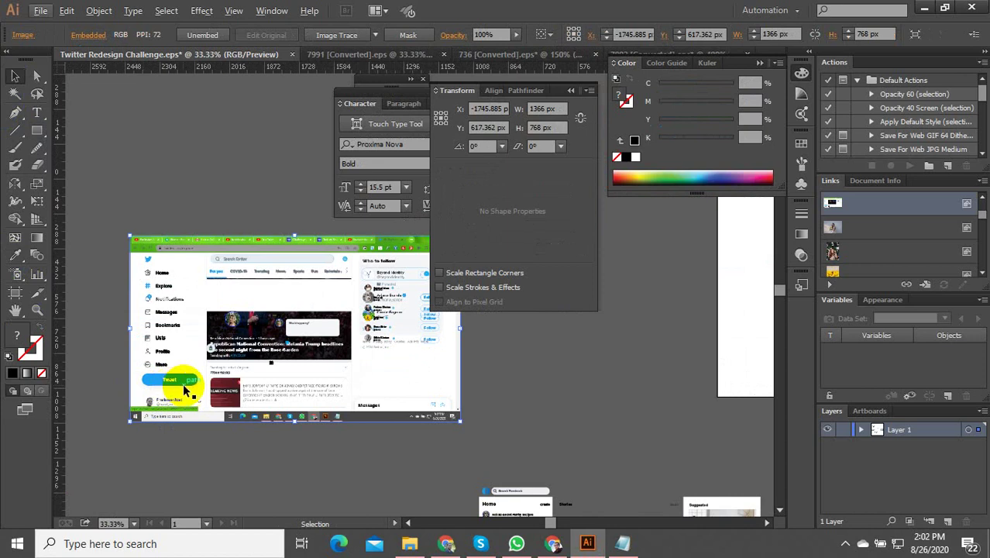
pyautogui.scroll(5, 394, 331)
pyautogui.scroll(-1, 303, 362)
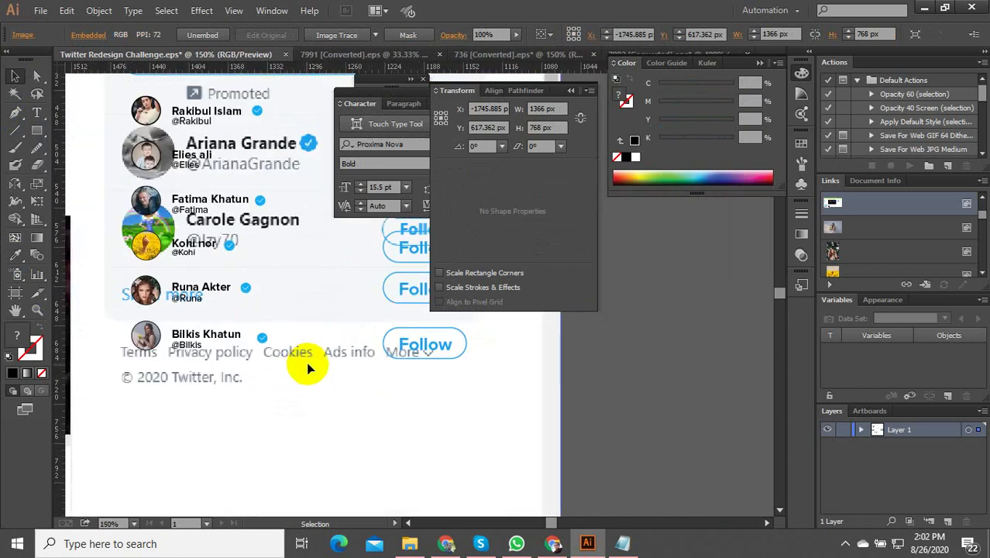
pyautogui.scroll(-6, 193, 355)
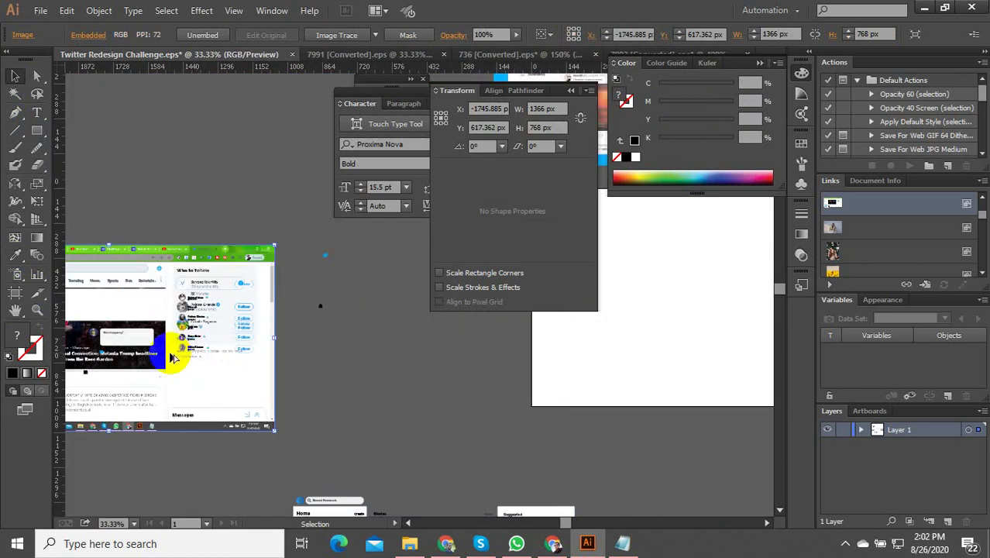
pyautogui.scroll(8, 227, 336)
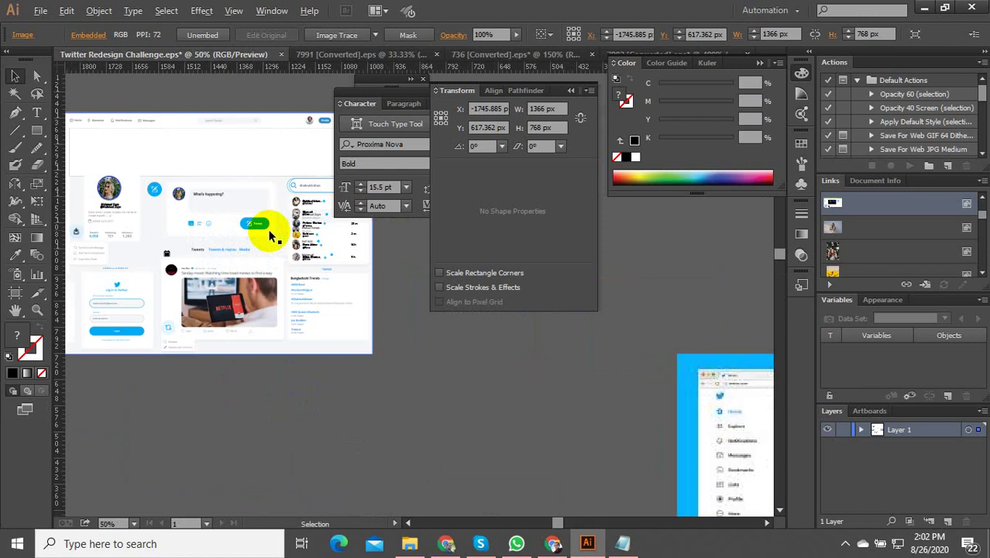
pyautogui.scroll(-2, 247, 325)
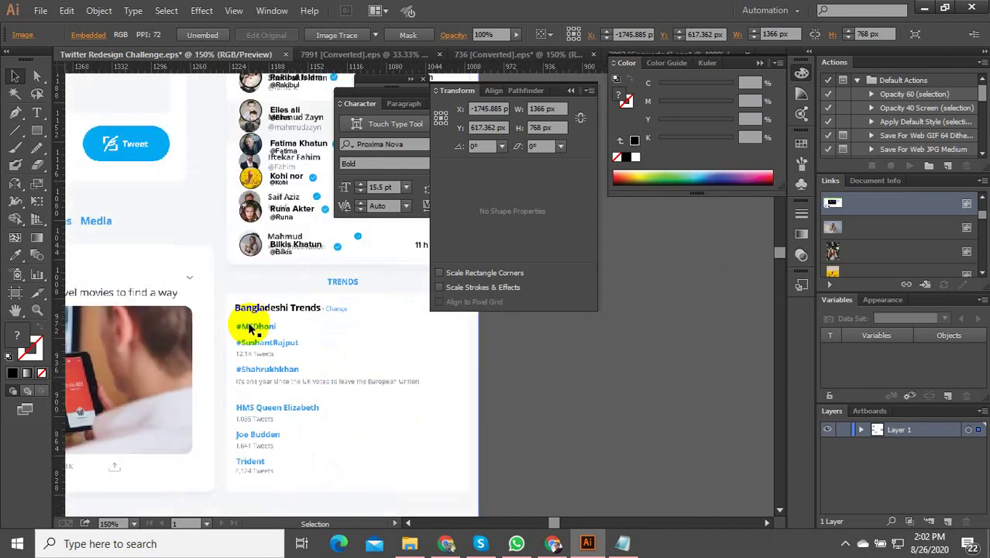
pyautogui.scroll(3, 251, 337)
pyautogui.scroll(-3, 232, 335)
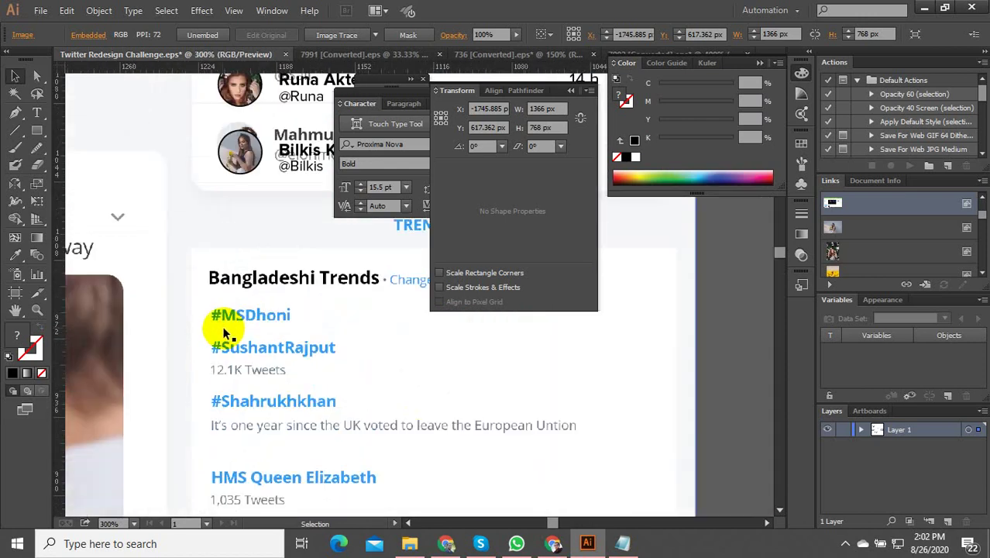
pyautogui.scroll(2, 344, 278)
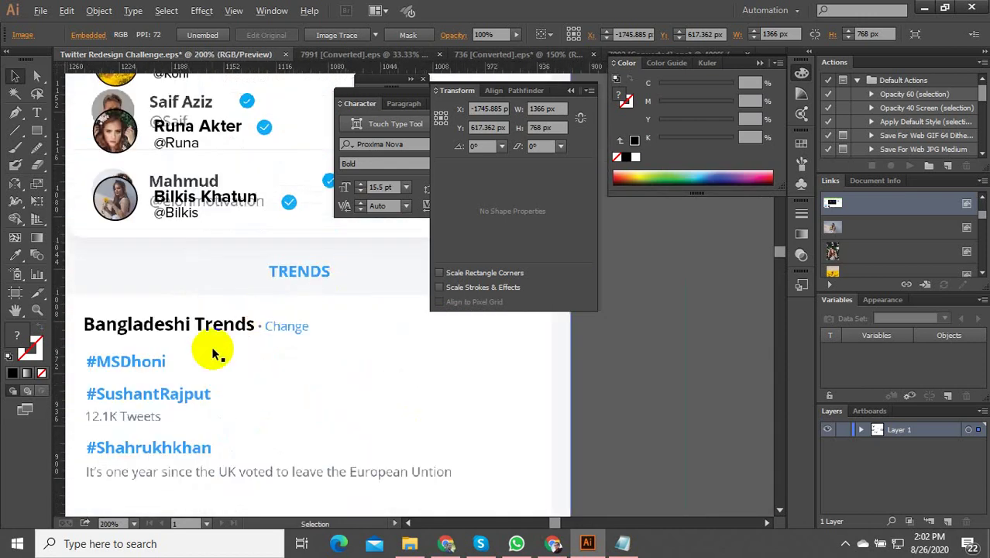
pyautogui.scroll(-2, 215, 353)
pyautogui.scroll(3, 240, 319)
pyautogui.click(19, 143)
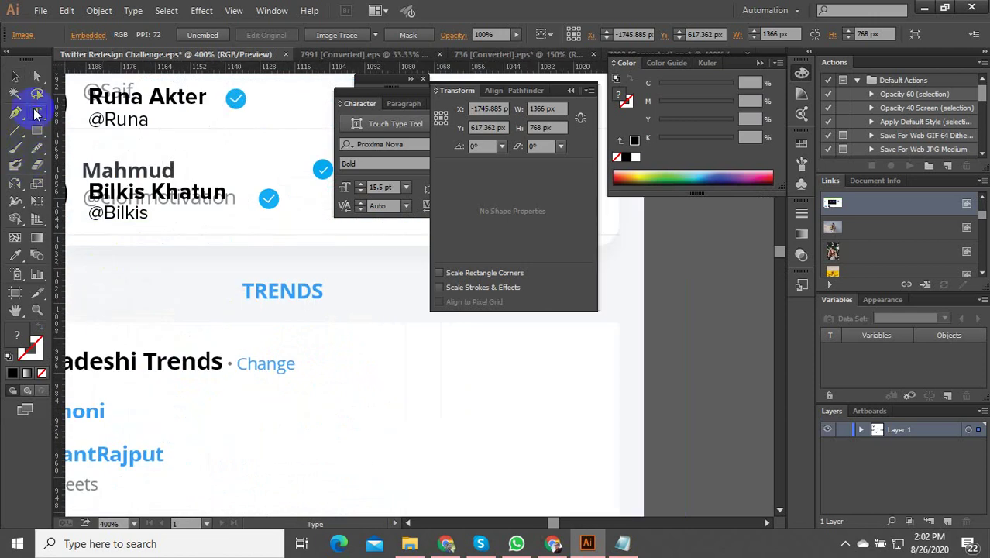
pyautogui.click(36, 113)
pyautogui.click(240, 310)
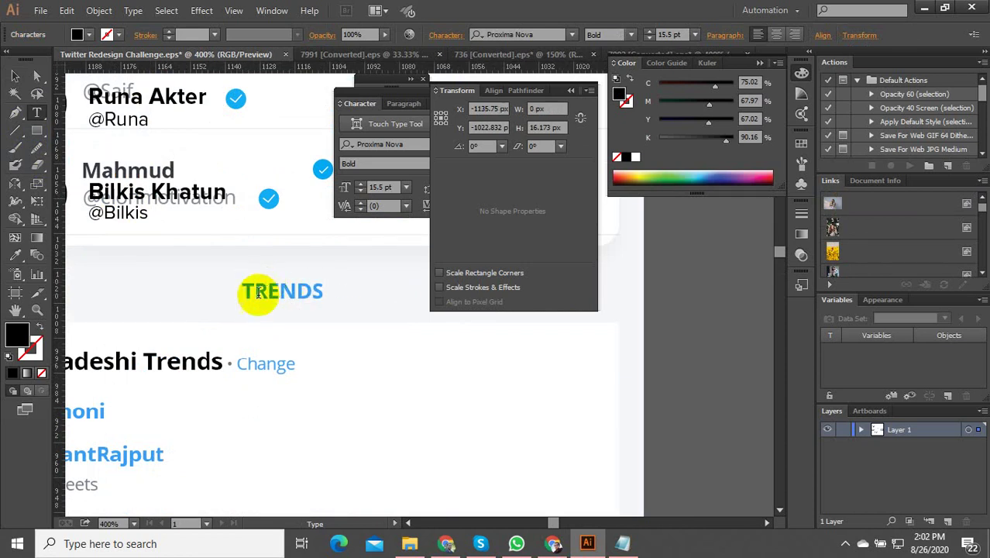
pyautogui.click(16, 78)
pyautogui.moveTo(237, 311); pyautogui.dragTo(343, 363)
pyautogui.doubleClick(333, 347)
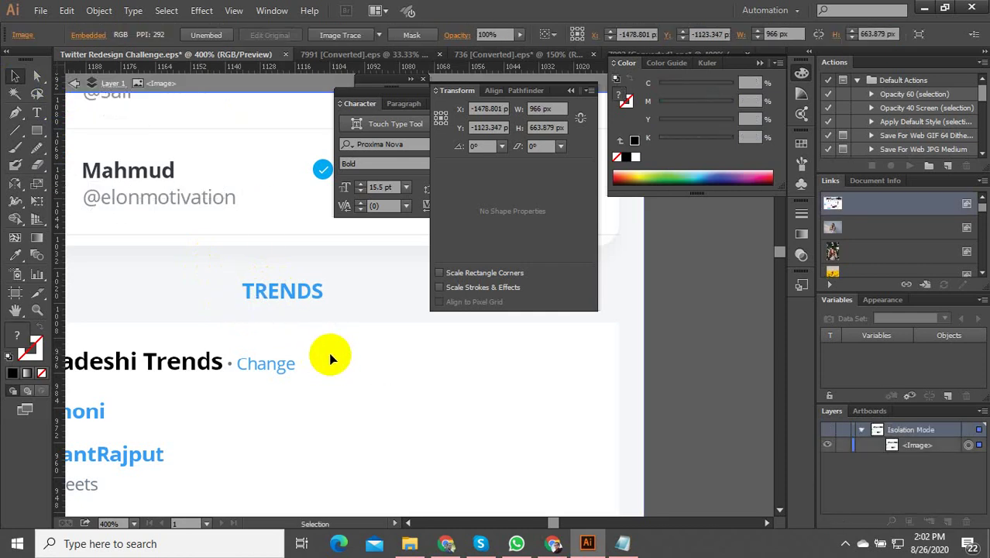
pyautogui.press('Escape')
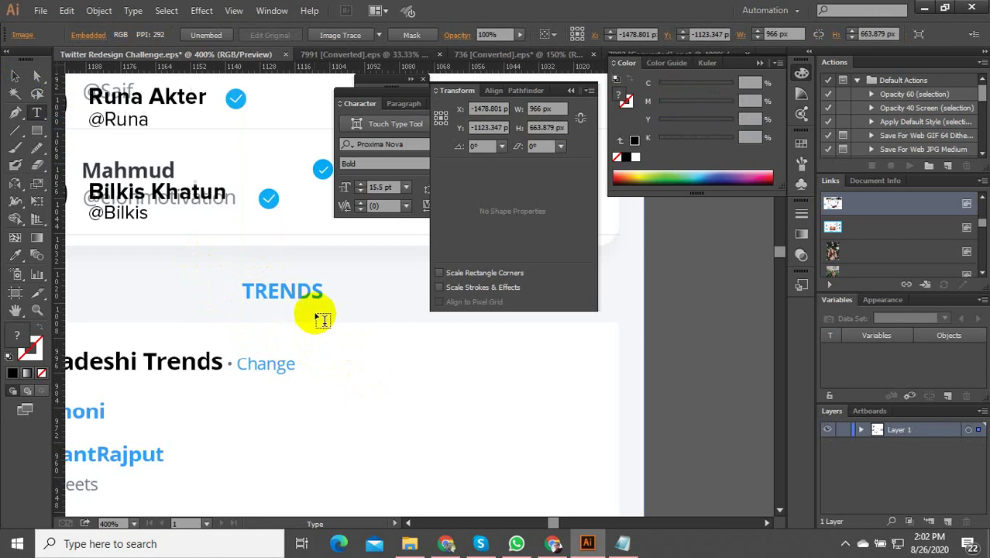
# Add the text TRENDS in Proxima Nova Bold and scale it to about 28.6 px wide over the mockup's TRENDS heading
pyautogui.click(316, 313)
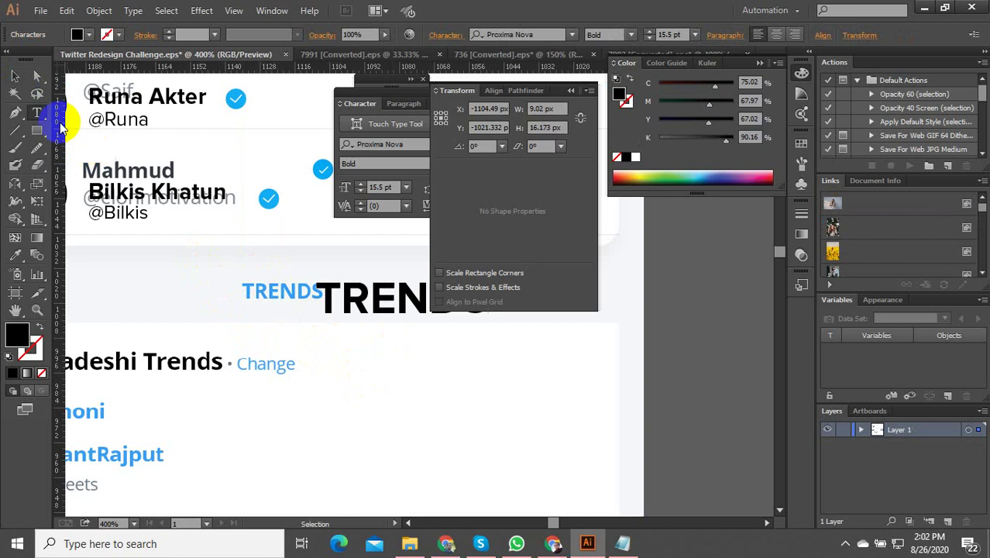
pyautogui.click(15, 75)
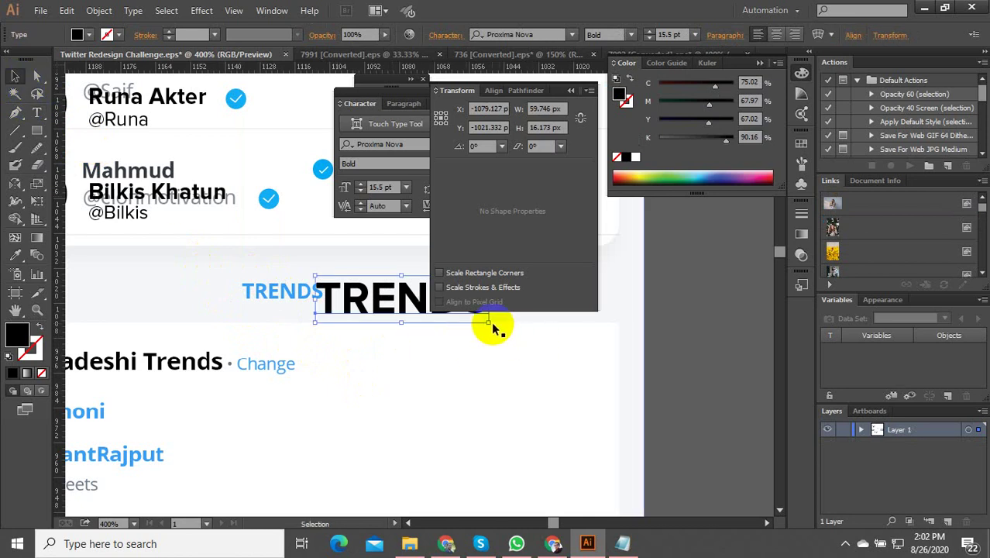
pyautogui.moveTo(488, 322); pyautogui.dragTo(288, 292)
pyautogui.hotkey('ctrl', '=')
pyautogui.hotkey('ctrl', '=')
pyautogui.hotkey('ctrl', '=')
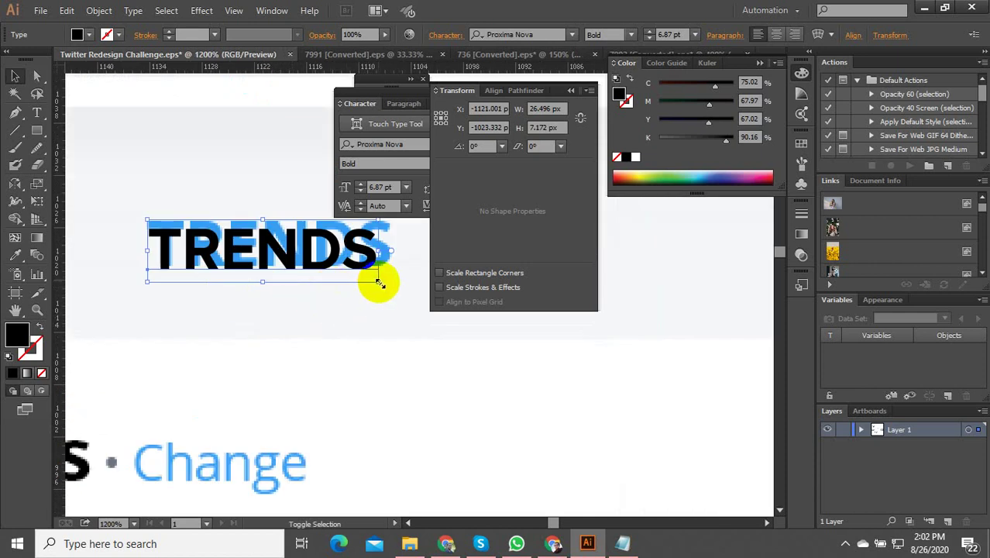
pyautogui.moveTo(380, 282); pyautogui.dragTo(393, 290)
# Duplicate the TRENDS label to just above the start of the Bangladeshi Trends title, offset about -85.3 px horizontally and 15 px vertically
pyautogui.hotkey('ctrl', '-')
pyautogui.hotkey('ctrl', '-')
pyautogui.hotkey('ctrl', '-')
pyautogui.hotkey('ctrl', '-')
pyautogui.hotkey('ctrl', '-')
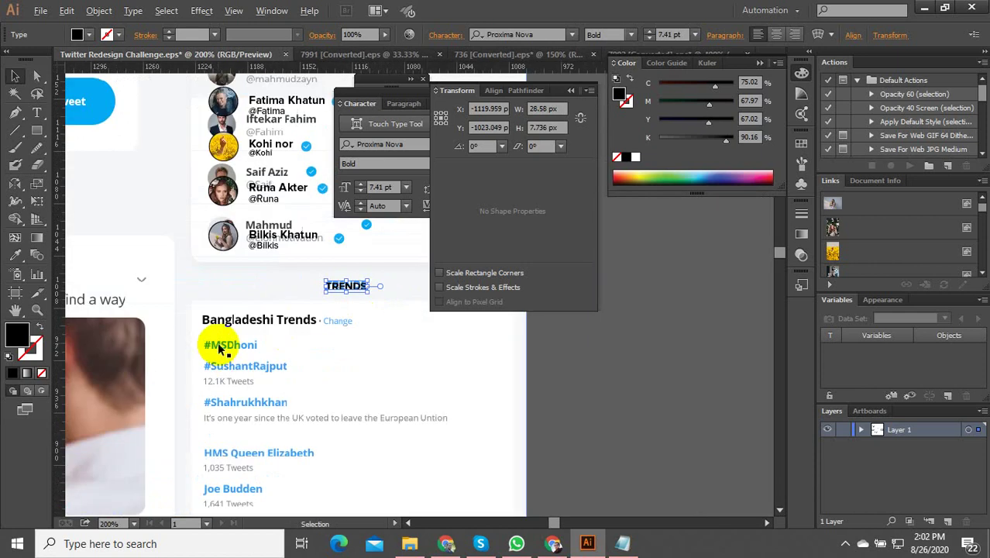
pyautogui.scroll(2, 219, 345)
pyautogui.scroll(-1, 262, 318)
pyautogui.moveTo(402, 259); pyautogui.dragTo(216, 289)
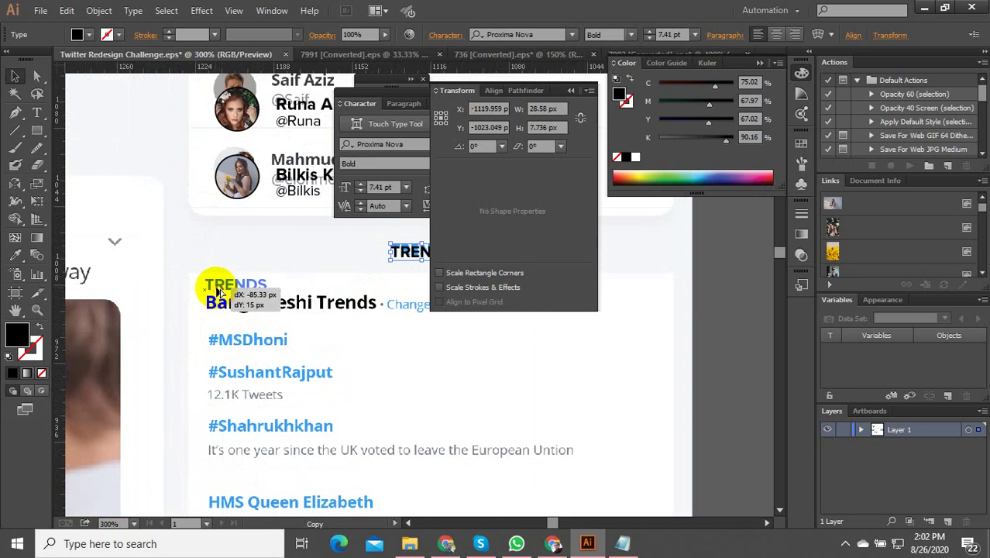
# Replace the duplicated label's text with "India Trends. Change"
pyautogui.hotkey('ctrl', '=')
pyautogui.hotkey('ctrl', '=')
pyautogui.doubleClick(231, 286)
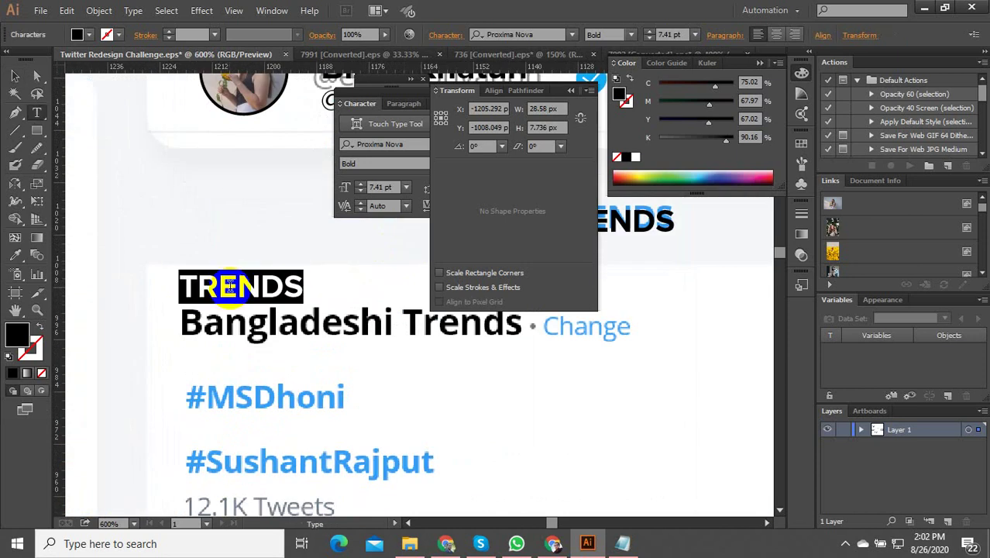
pyautogui.write('IN')
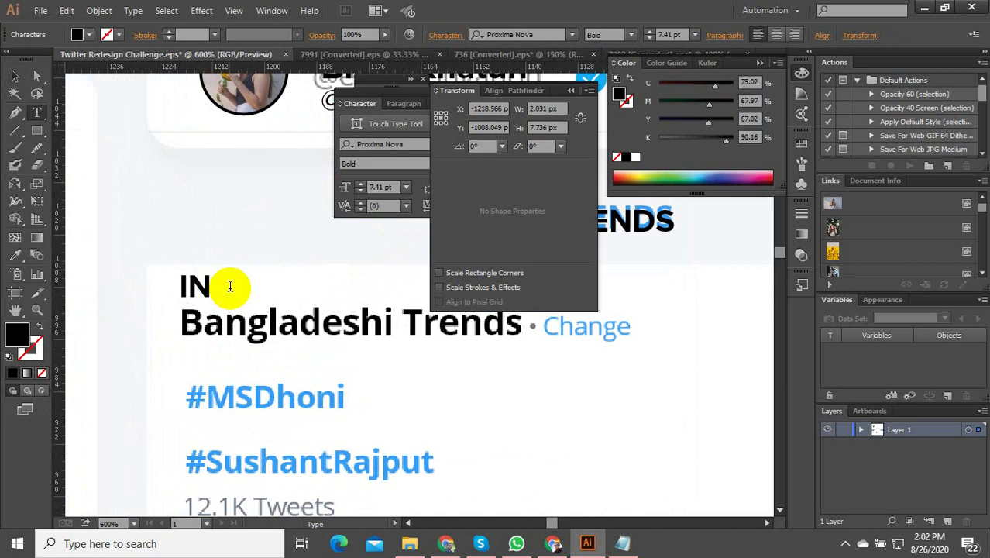
pyautogui.press('BackSpace')
pyautogui.write('ndia')
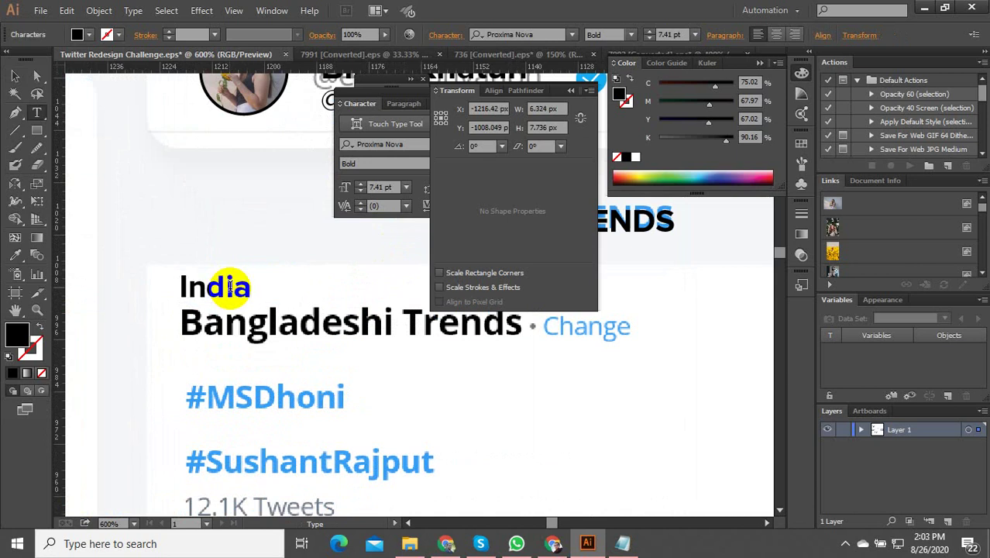
pyautogui.scroll(-1, 207, 353)
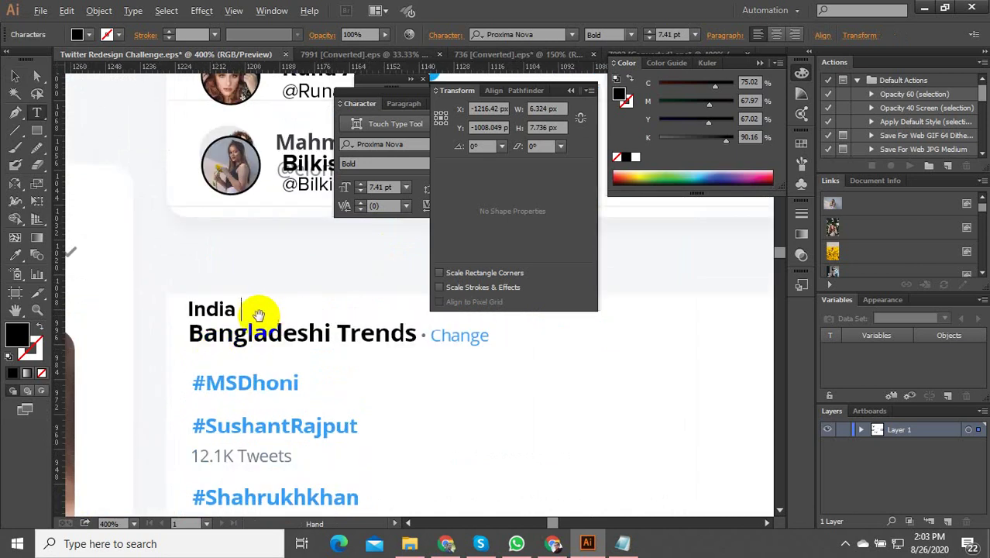
pyautogui.scroll(2, 258, 314)
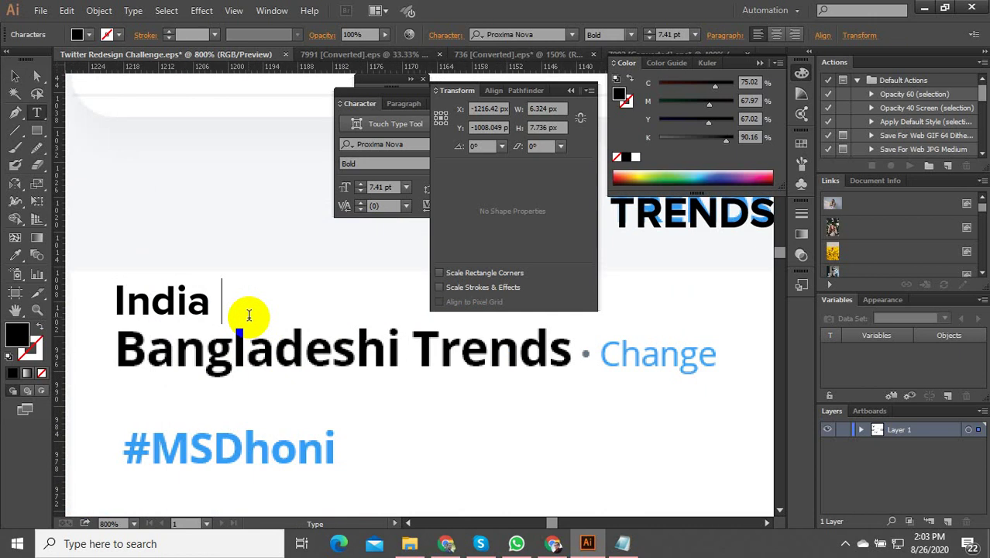
pyautogui.write('Trends')
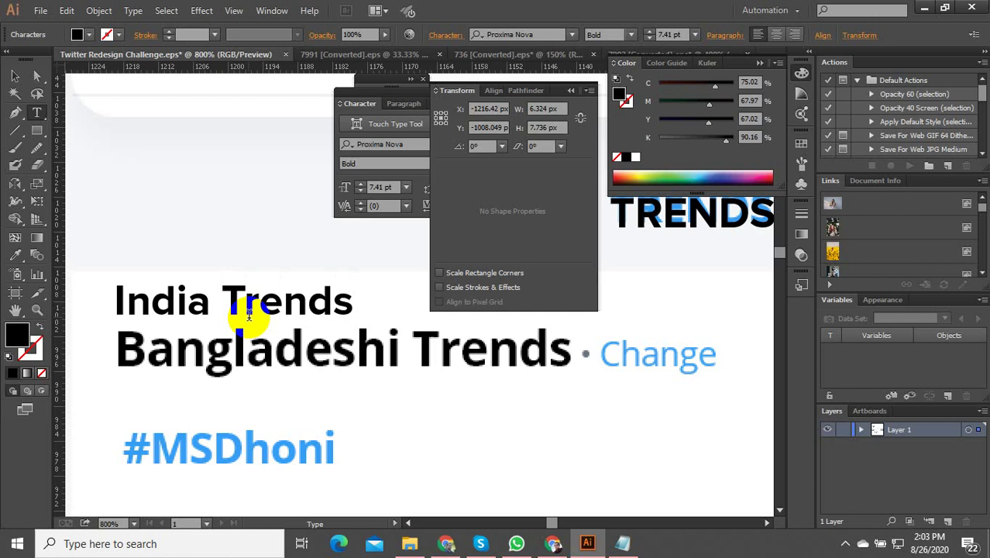
pyautogui.write('.')
pyautogui.press('BackSpace')
pyautogui.write('>')
pyautogui.press('BackSpace')
pyautogui.write('. C')
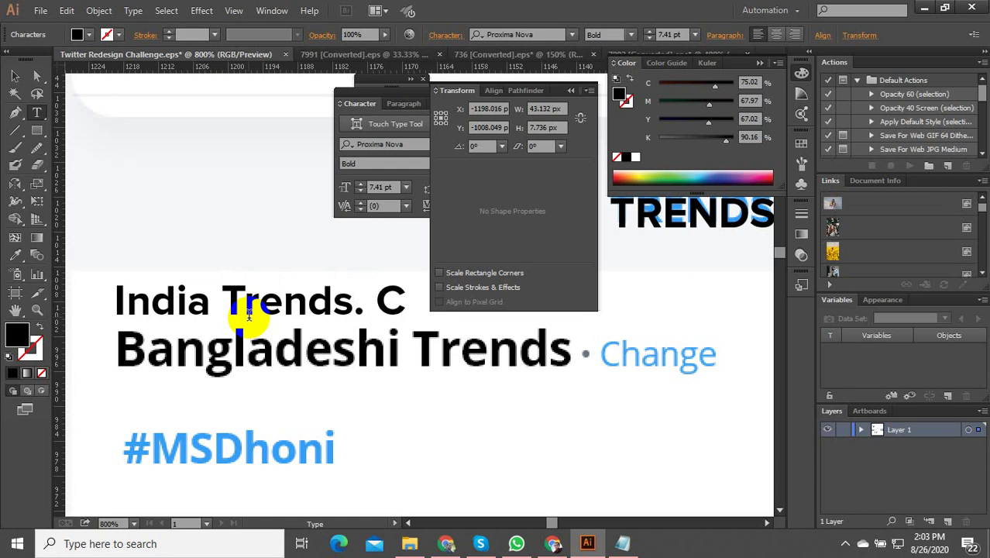
pyautogui.write('han')
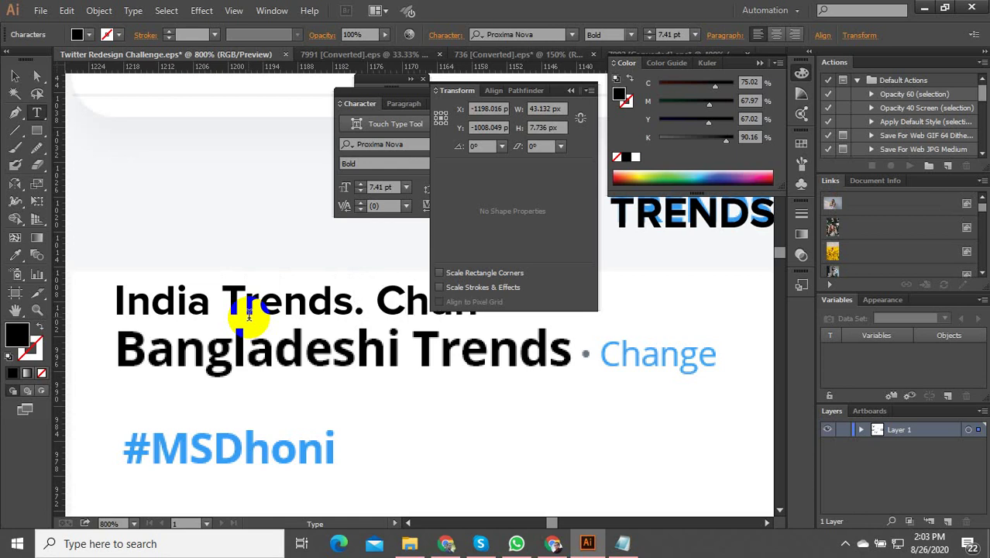
pyautogui.write('ge')
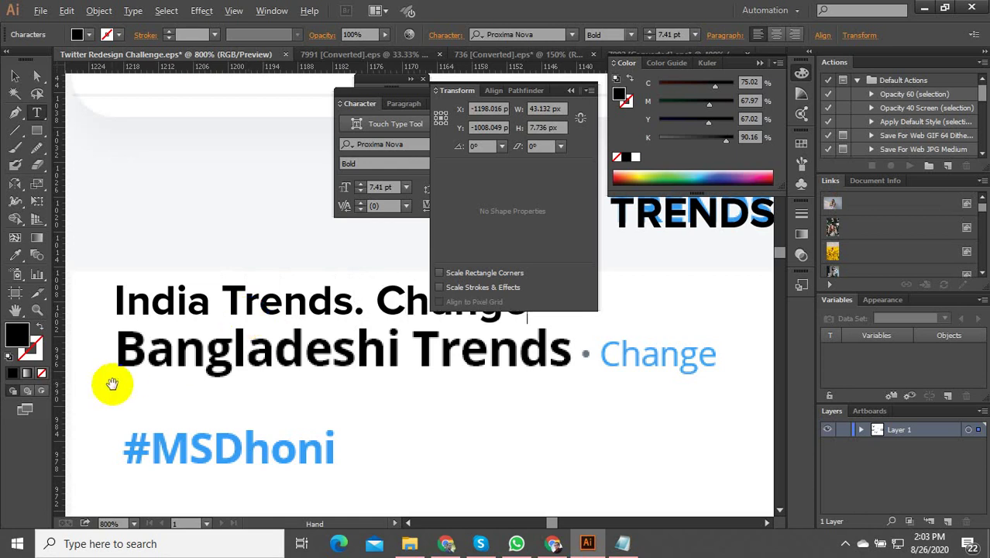
# Set the word Change to Regular style and recolour it blue by sampling the mockup's #MSDhoni text with the Eyedropper
pyautogui.scroll(-2, 111, 383)
pyautogui.scroll(2, 217, 347)
pyautogui.moveTo(271, 338); pyautogui.dragTo(419, 341)
pyautogui.click(377, 163)
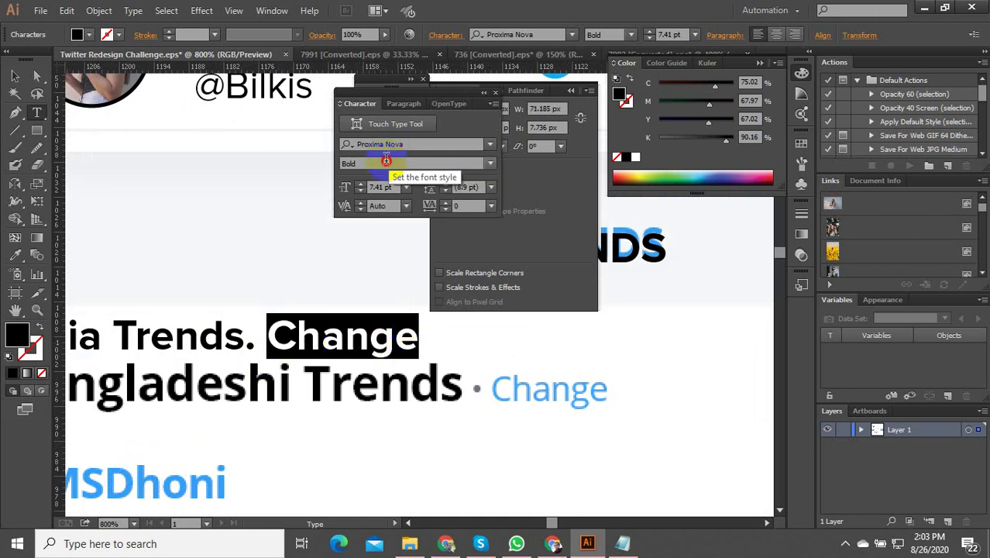
pyautogui.click(494, 165)
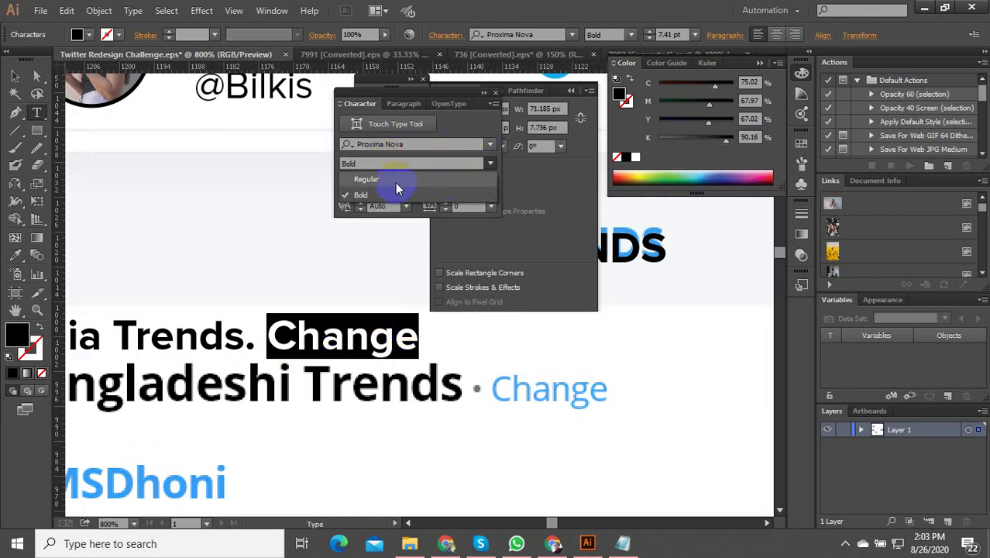
pyautogui.click(396, 188)
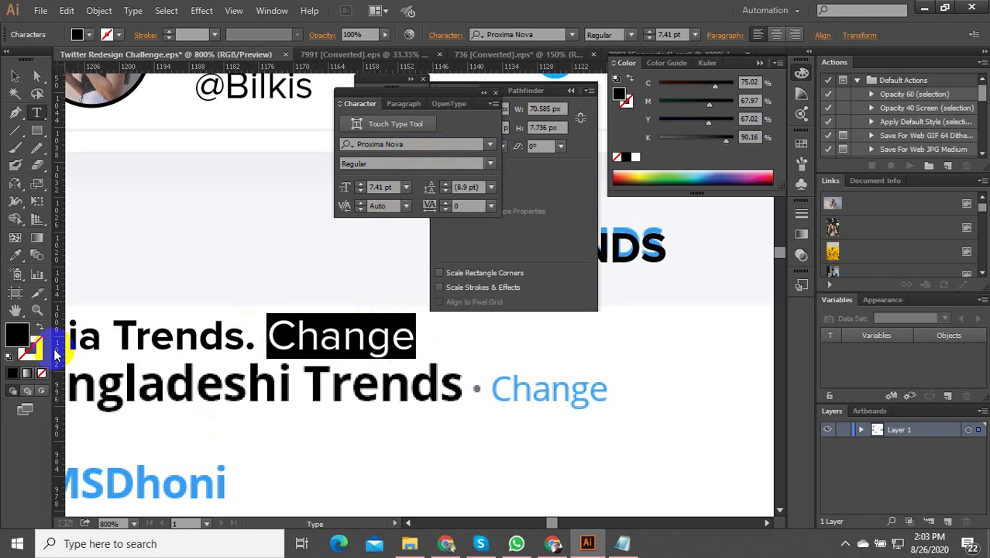
pyautogui.click(14, 254)
pyautogui.click(189, 483)
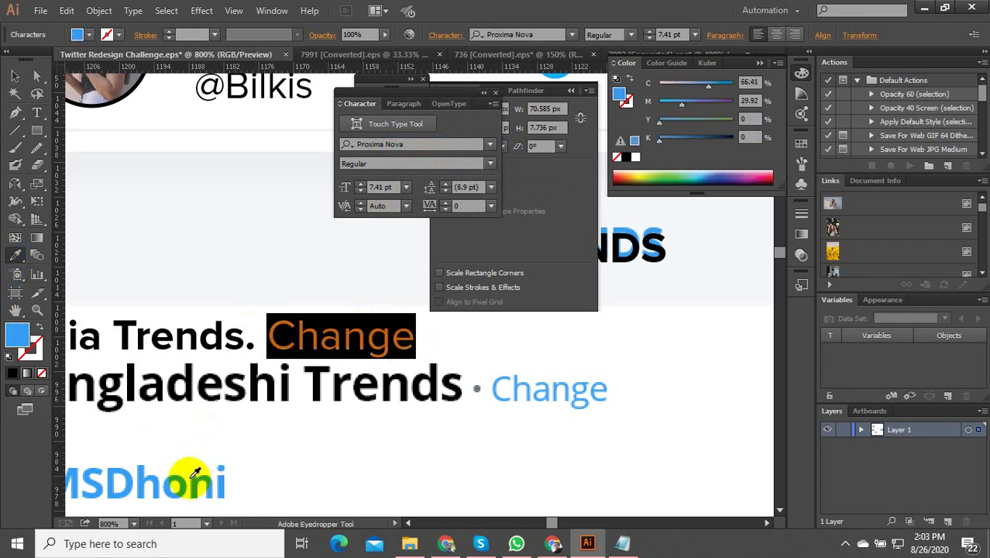
# Scale the India Trends line to about 103.9 px wide and move it down over the mockup's Bangladeshi Trends title
pyautogui.click(15, 75)
pyautogui.scroll(-1, 468, 387)
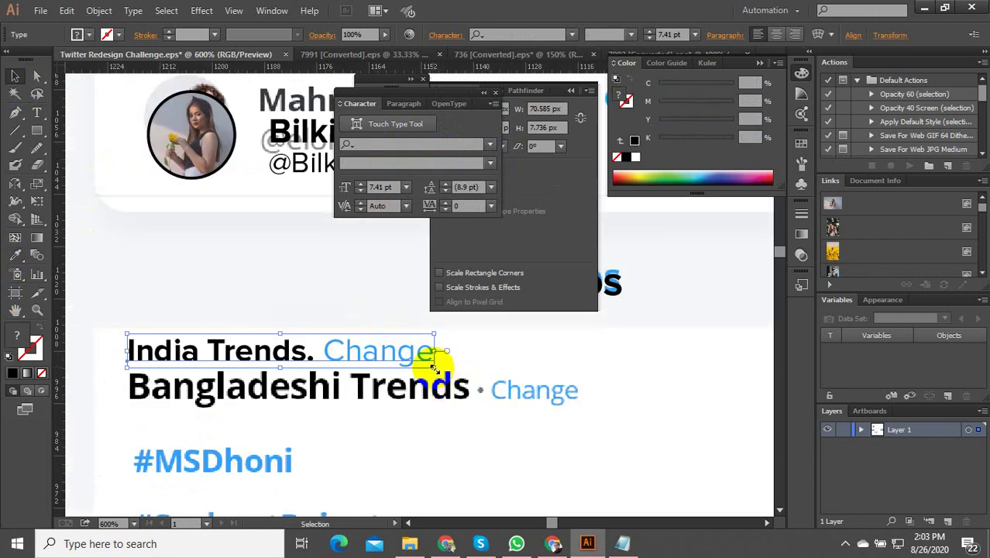
pyautogui.moveTo(435, 361); pyautogui.dragTo(577, 422)
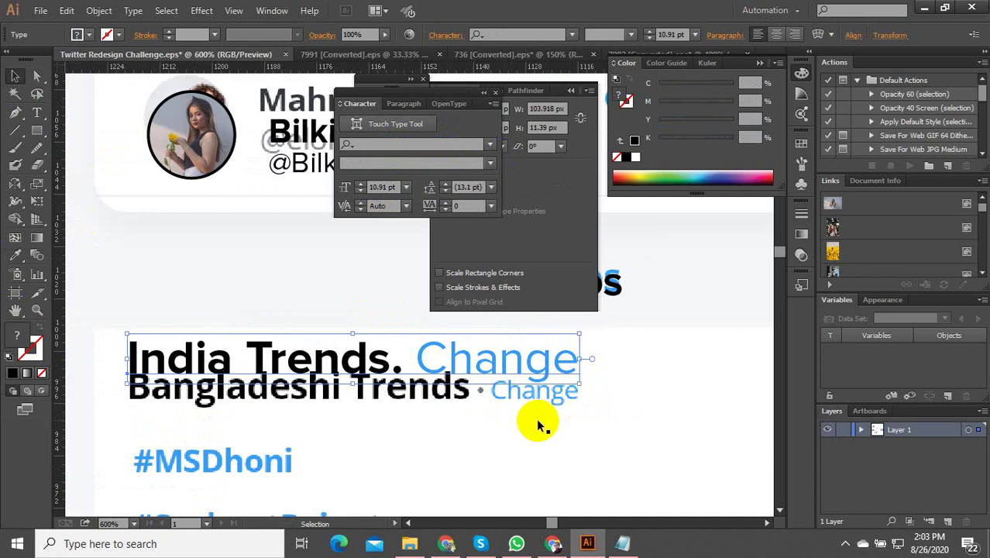
pyautogui.scroll(-2, 244, 248)
pyautogui.scroll(3, 220, 324)
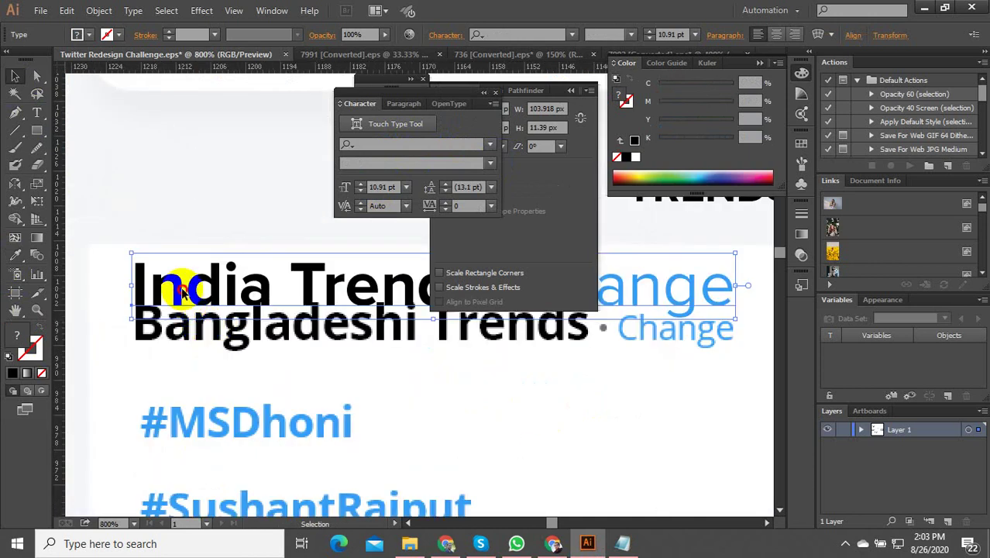
pyautogui.moveTo(186, 287); pyautogui.dragTo(197, 328)
# Duplicate the India Trends line directly below, just above the mockup's #MSDhoni trend, and select all of the copy's text
pyautogui.scroll(-3, 263, 256)
pyautogui.scroll(1, 237, 283)
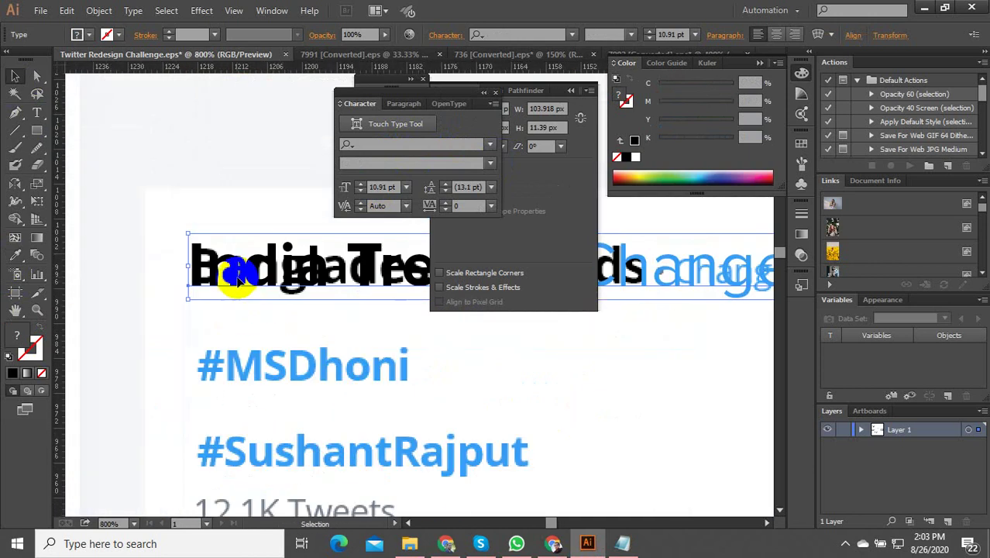
pyautogui.moveTo(238, 277); pyautogui.dragTo(240, 322)
pyautogui.doubleClick(241, 322)
pyautogui.hotkey('ctrl', 'a')
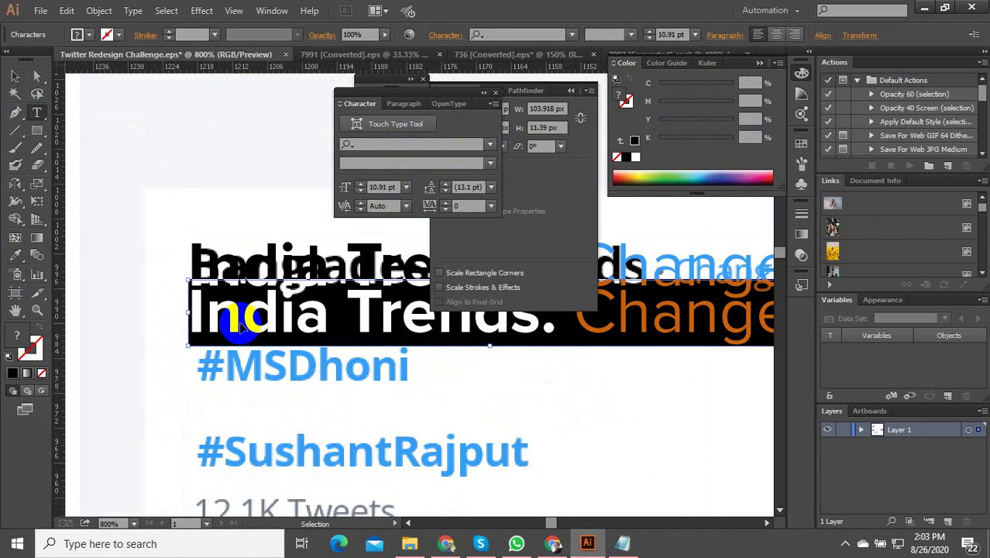
# Replace the text of the copied India Trends heading just above #MSDhoni with "#Azad"
pyautogui.write('#')
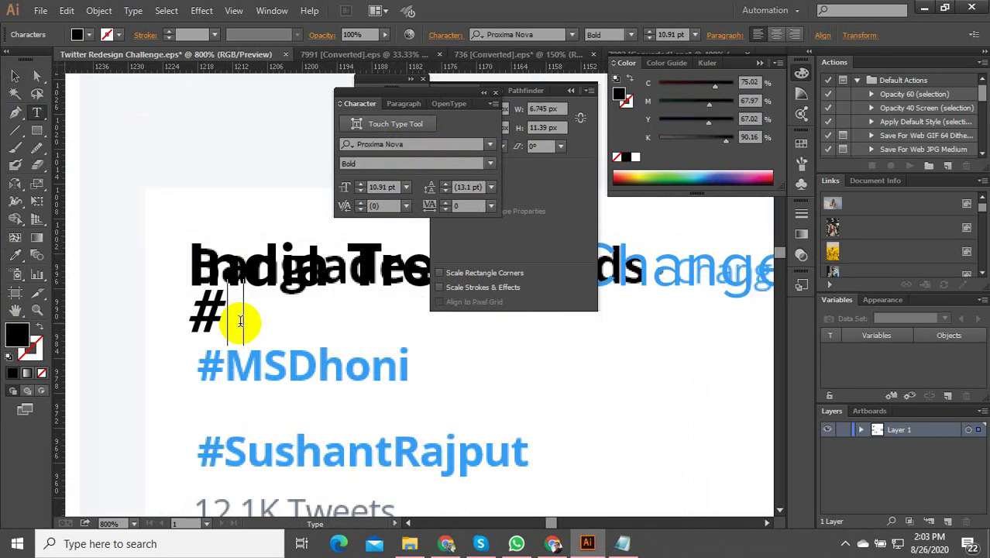
pyautogui.write('Azad')
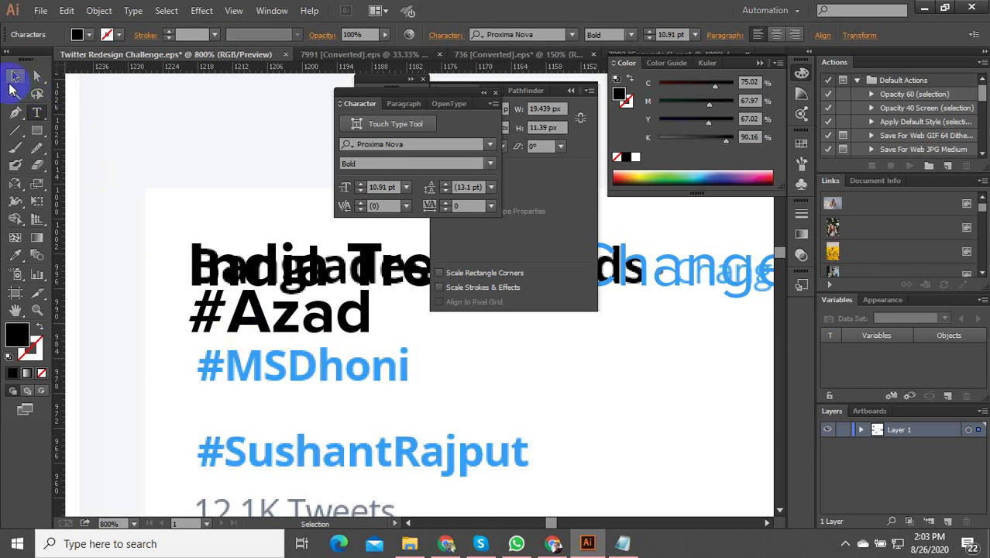
pyautogui.click(263, 318)
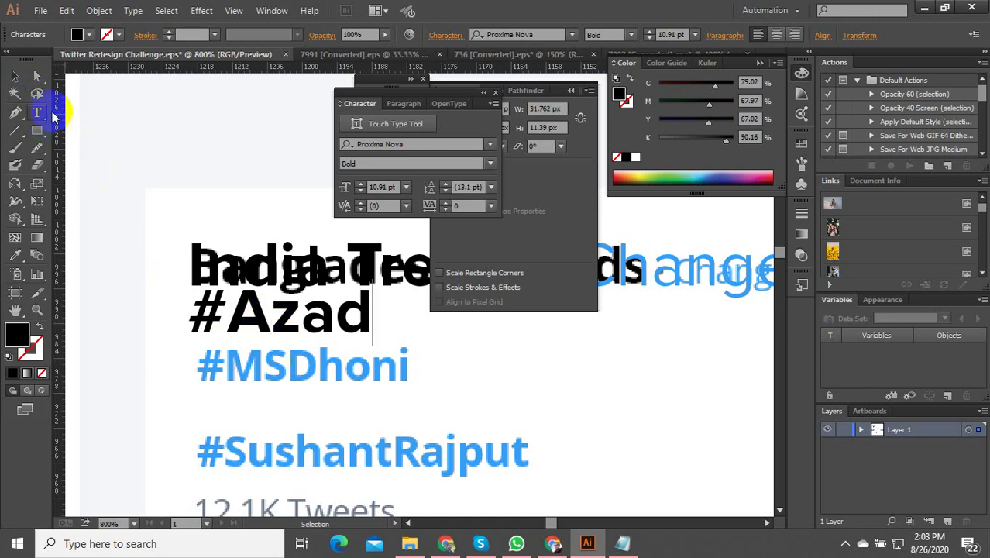
# Move the #Azad text down over the #MSDhoni line and scale it down to about 6.96 pt
pyautogui.press('v')
pyautogui.moveTo(267, 309); pyautogui.dragTo(267, 364)
pyautogui.moveTo(371, 396); pyautogui.dragTo(305, 383)
pyautogui.scroll(-2, 305, 382)
pyautogui.scroll(1, 283, 356)
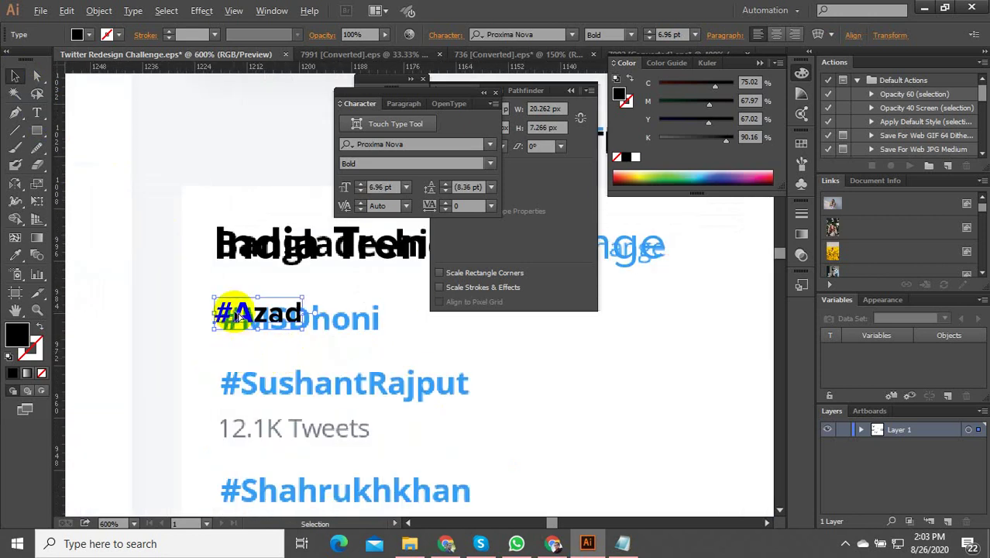
# Duplicate the #Azad hashtag just below it and change the copy's text to "#Rajuraj"
pyautogui.moveTo(225, 311); pyautogui.dragTo(310, 378)
pyautogui.doubleClick(238, 365)
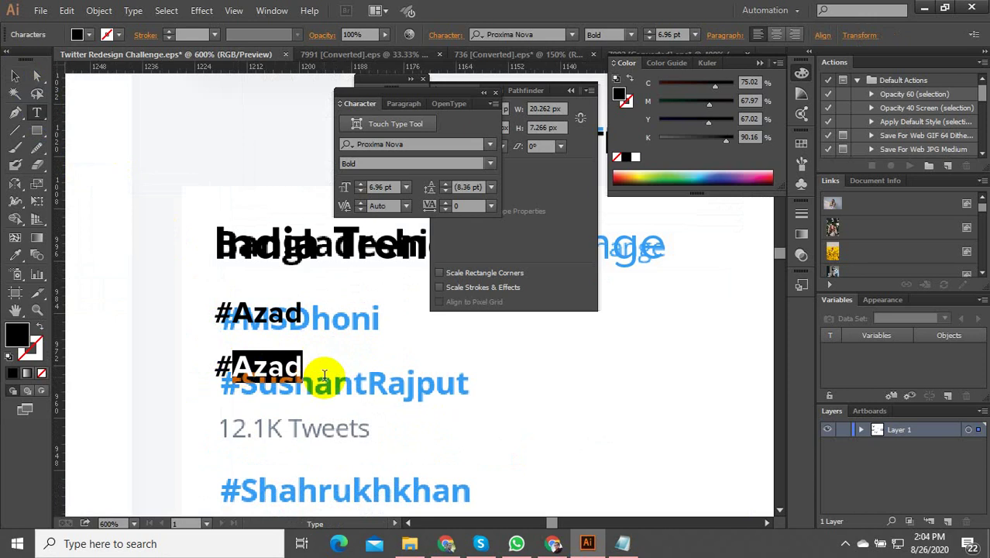
pyautogui.write('Raju')
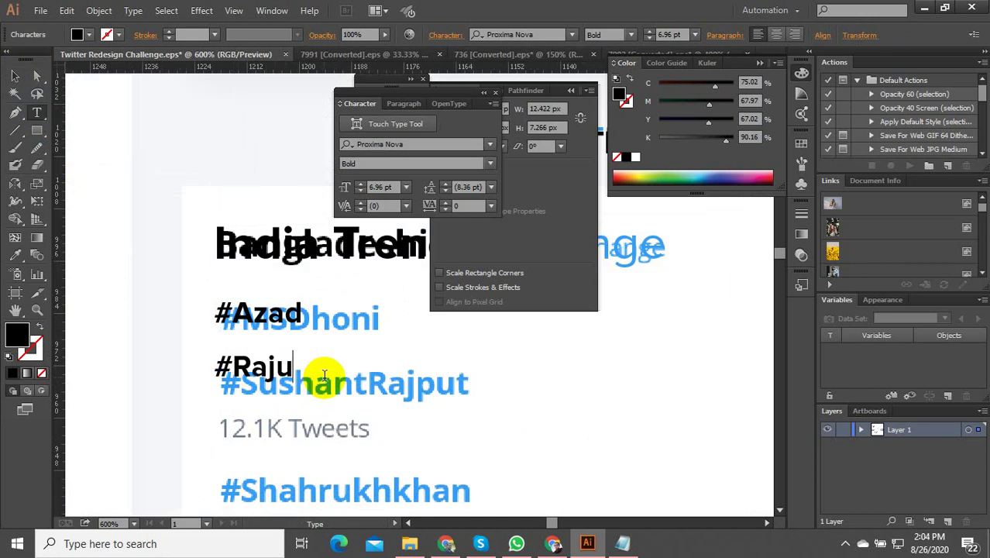
pyautogui.write('raj')
pyautogui.scroll(-1, 375, 369)
# Duplicate #Rajuraj directly below itself and replace the copy's text with "18.4K Tweets"
pyautogui.click(14, 75)
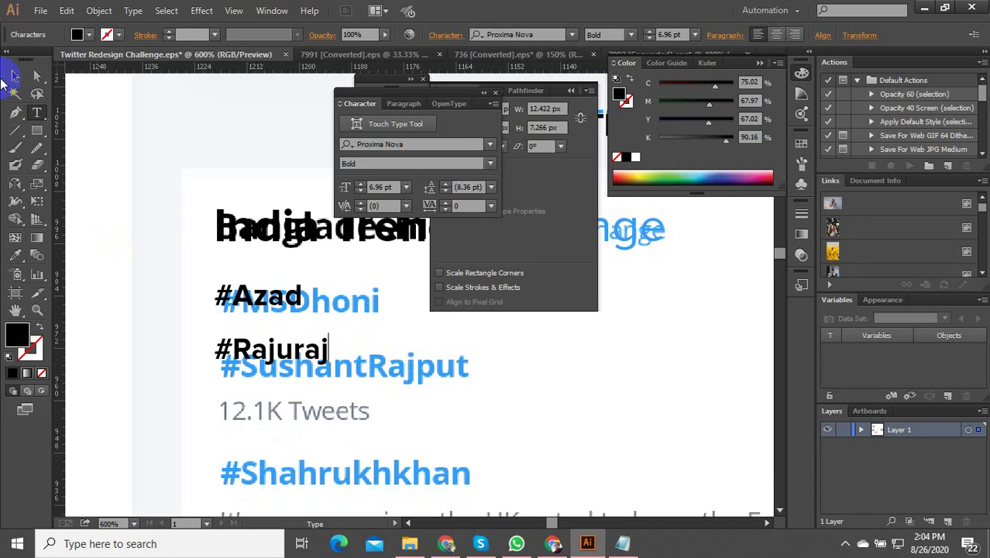
pyautogui.click(250, 342)
pyautogui.moveTo(254, 342); pyautogui.dragTo(252, 383)
pyautogui.doubleClick(252, 382)
pyautogui.hotkey('ctrl', 'a')
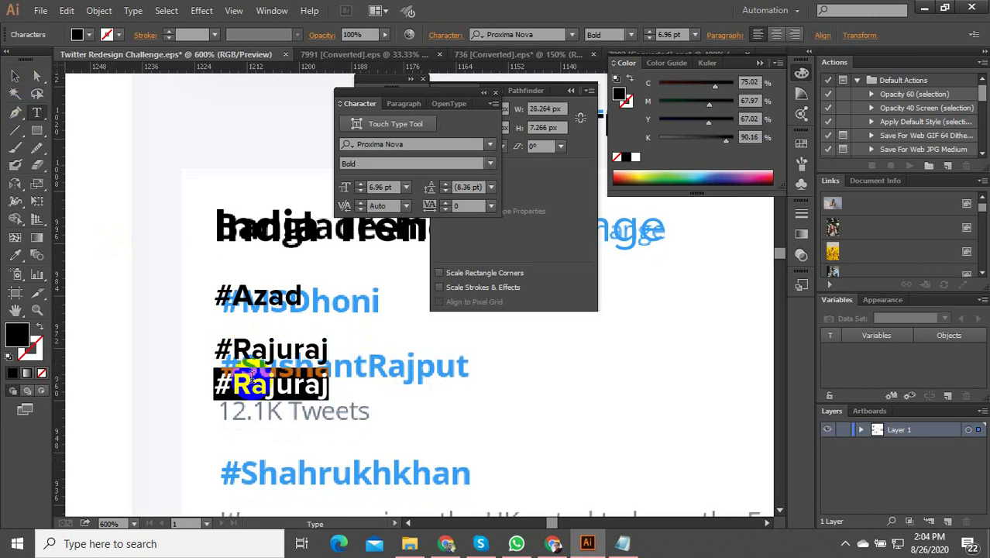
pyautogui.write('18')
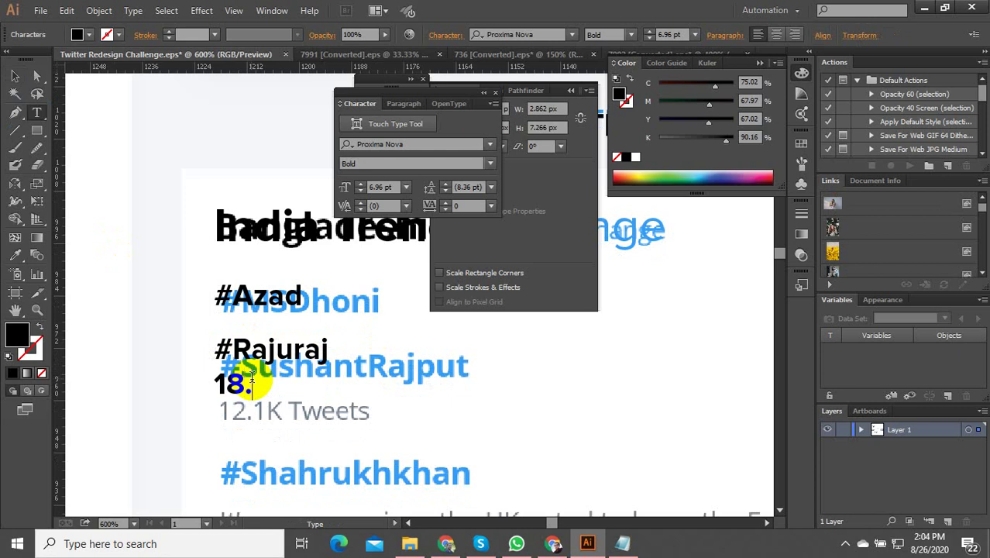
pyautogui.write('.4K Tw')
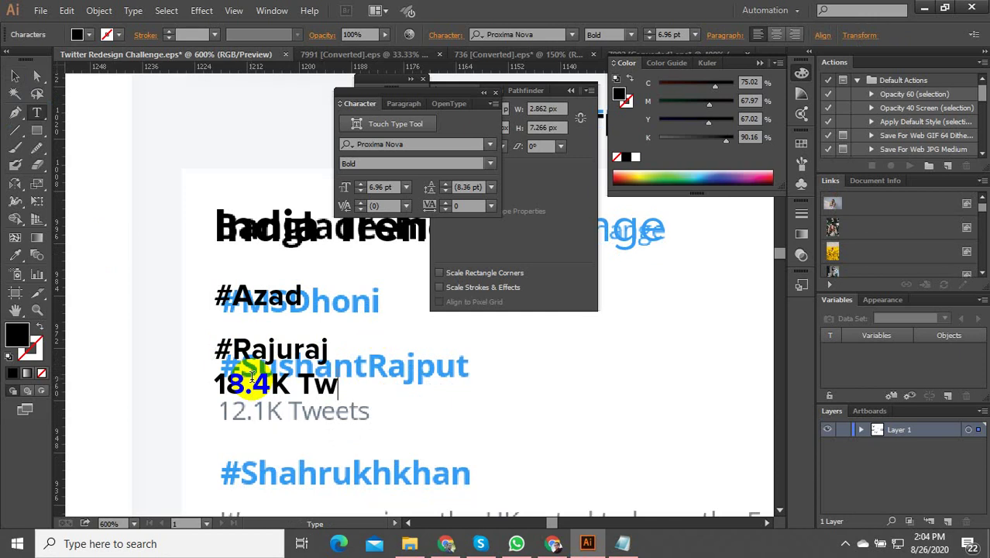
pyautogui.write('eets')
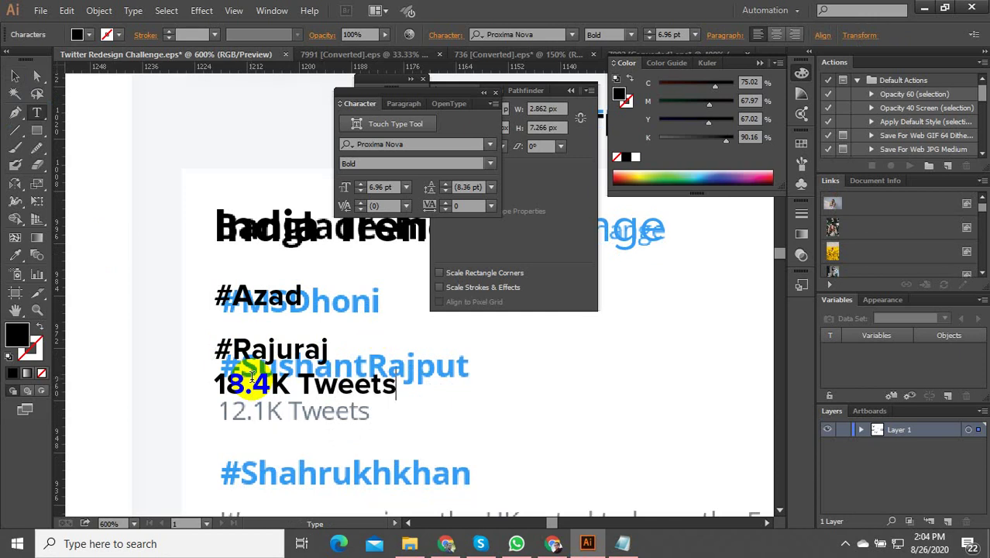
# Set the "18.4K Tweets" line to the Regular font style and scale it down to about 3.77 pt
pyautogui.click(396, 394)
pyautogui.moveTo(395, 394); pyautogui.dragTo(190, 394)
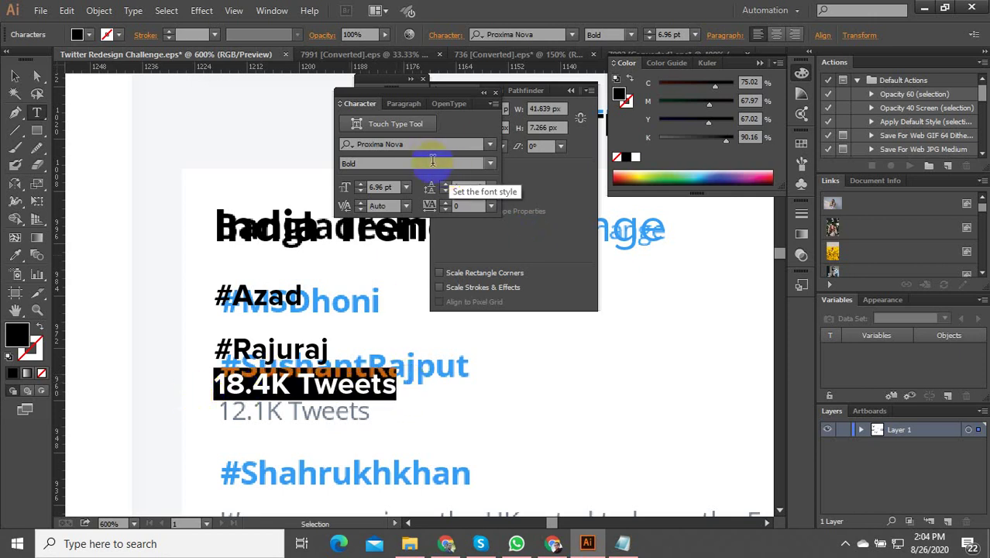
pyautogui.click(491, 162)
pyautogui.click(433, 183)
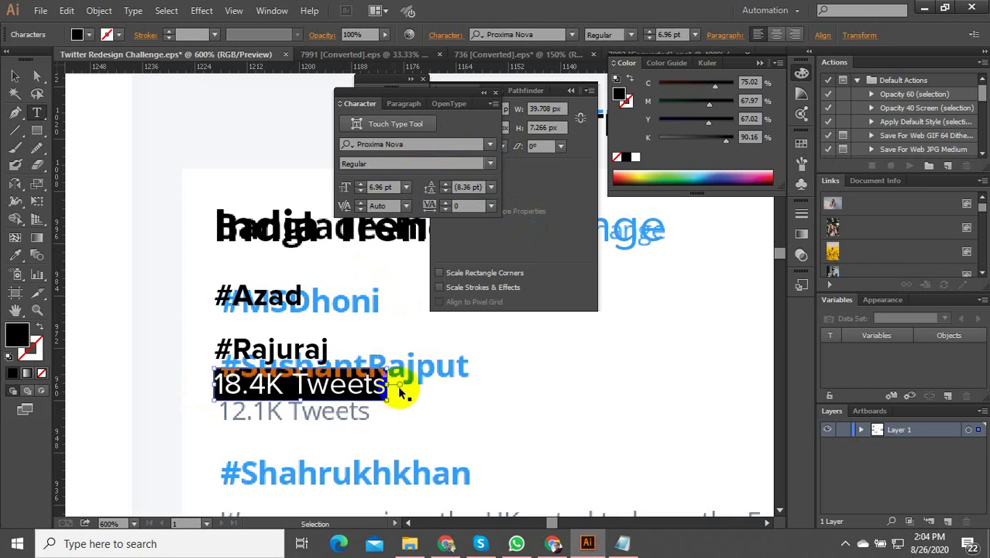
pyautogui.moveTo(385, 394); pyautogui.dragTo(347, 361)
pyautogui.scroll(-2, 337, 345)
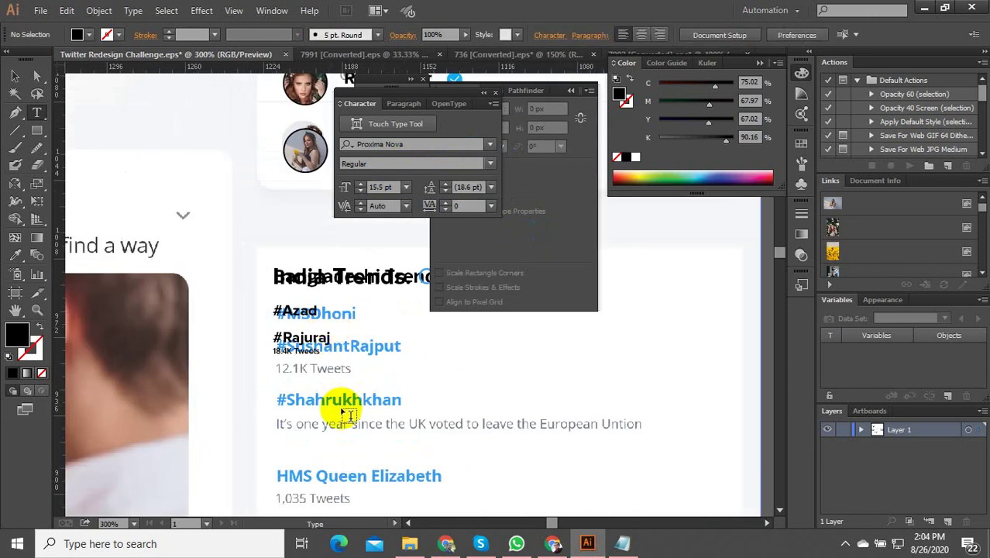
# Duplicate the #Rajuraj hashtag together with its tweet count line and place the copy below, just above #Shahrukhkhan
pyautogui.click(14, 75)
pyautogui.scroll(1, 303, 369)
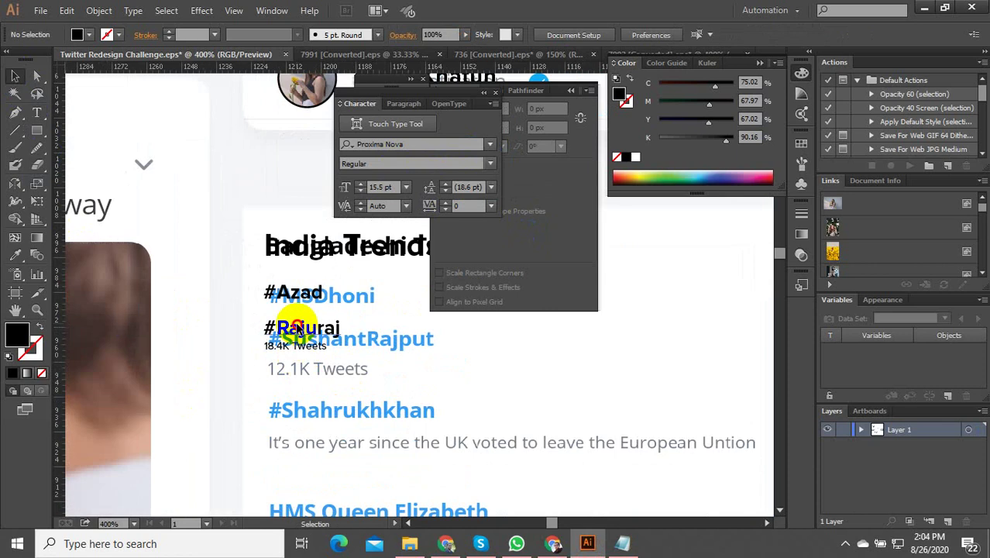
pyautogui.click(300, 327)
pyautogui.moveTo(290, 336); pyautogui.dragTo(313, 405)
pyautogui.scroll(1, 318, 411)
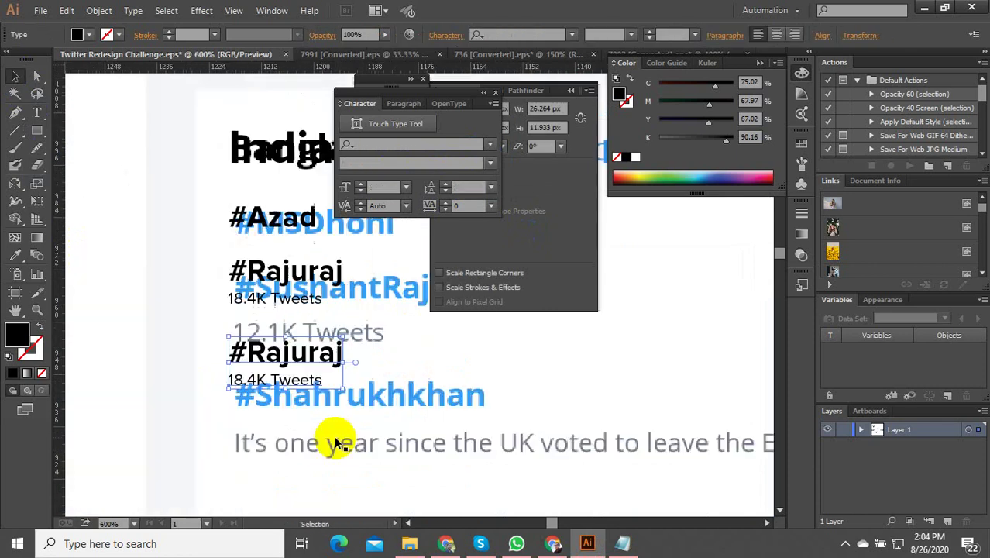
# Change the lower copied hashtag's text to "#RotpnCaludidi"
pyautogui.doubleClick(287, 353)
pyautogui.moveTo(247, 352); pyautogui.dragTo(348, 355)
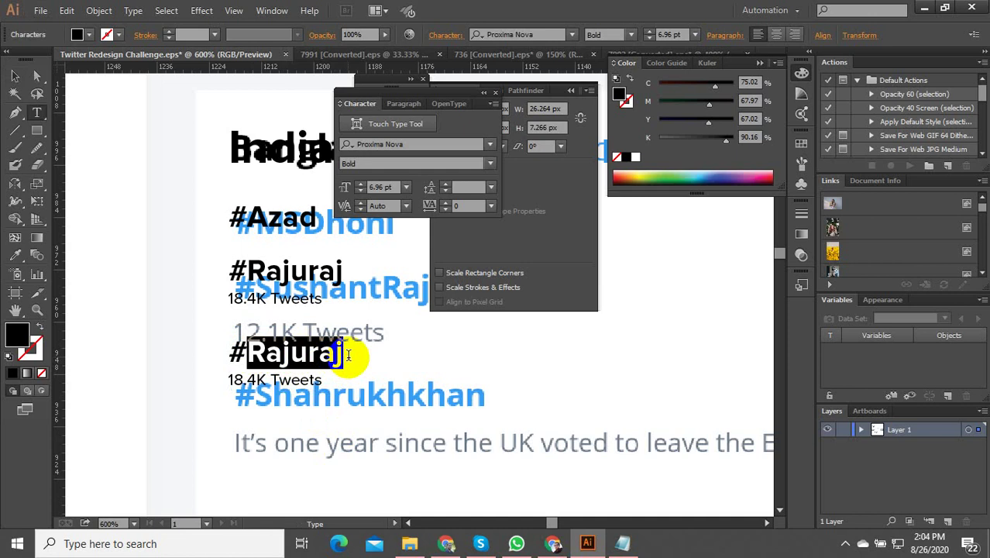
pyautogui.write('Rotpn')
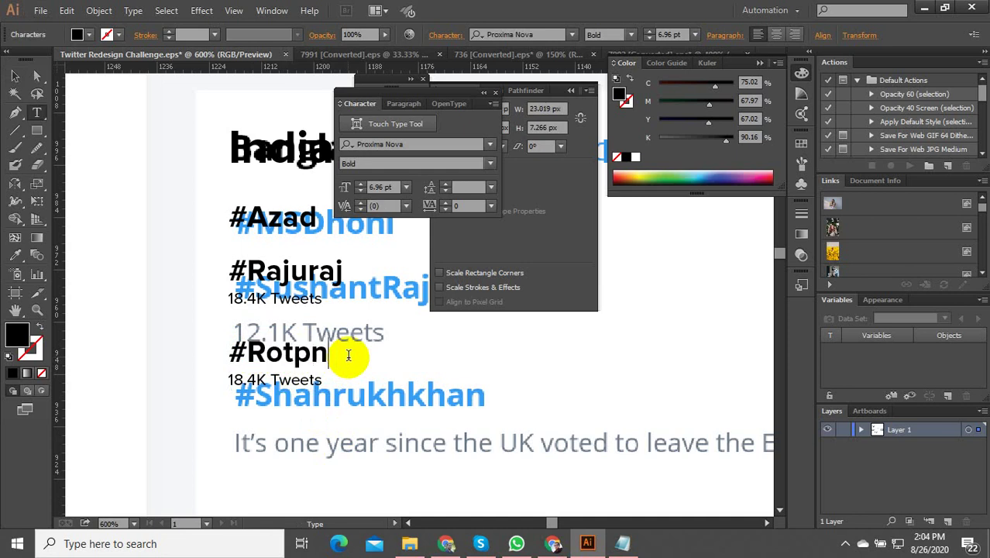
pyautogui.write('Caludidi')
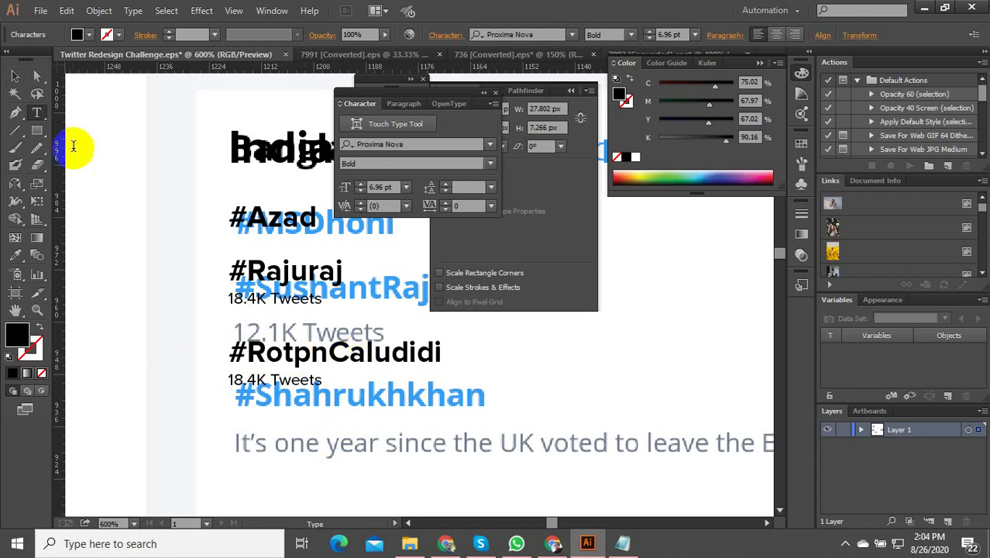
# Replace the line under #RotpnCaludidi with "It's one year since the UK voted to leave the European Untion"
pyautogui.tripleClick(294, 380)
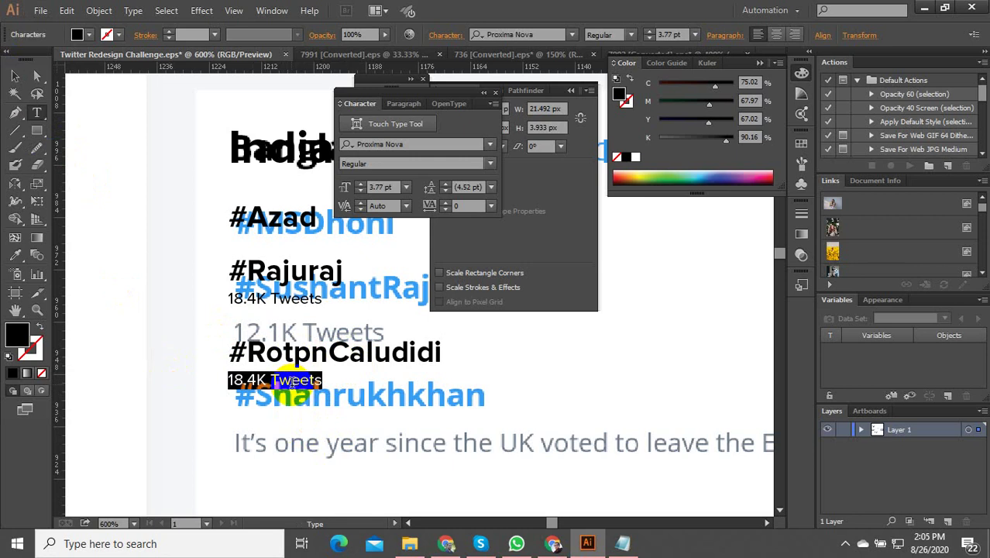
pyautogui.write("It's one yr")
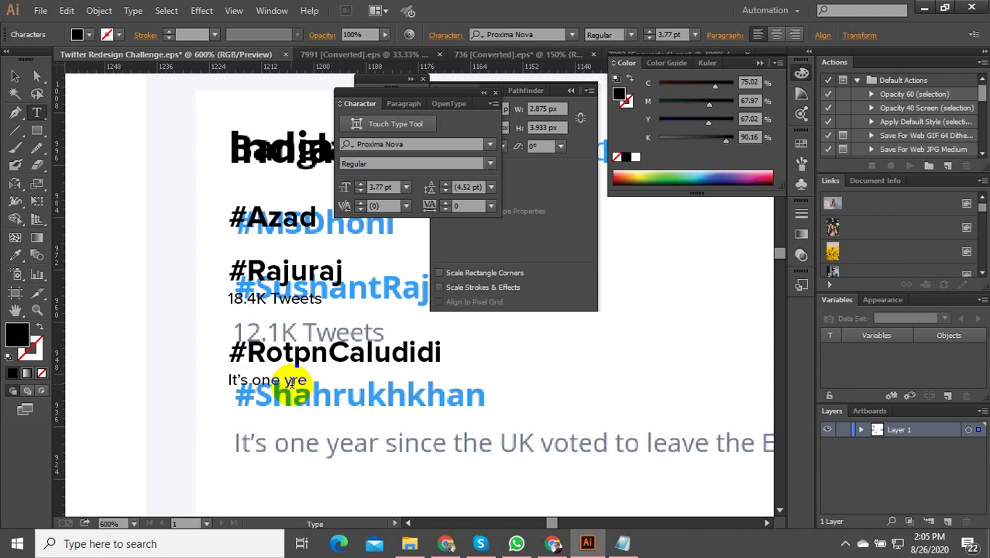
pyautogui.press('BackSpace')
pyautogui.write('ar since y')
pyautogui.press('BackSpace')
pyautogui.write('the')
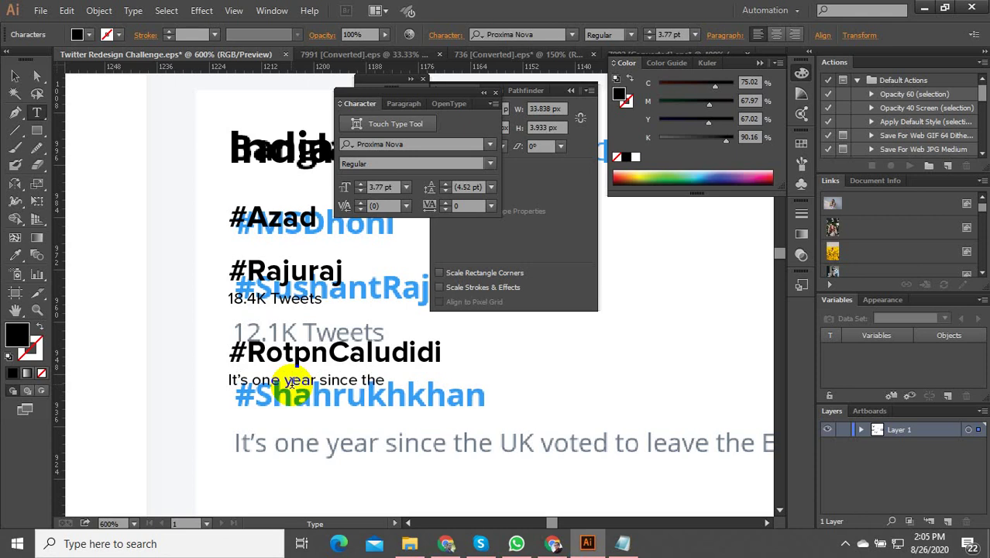
pyautogui.write(' UK V')
pyautogui.press('BackSpace')
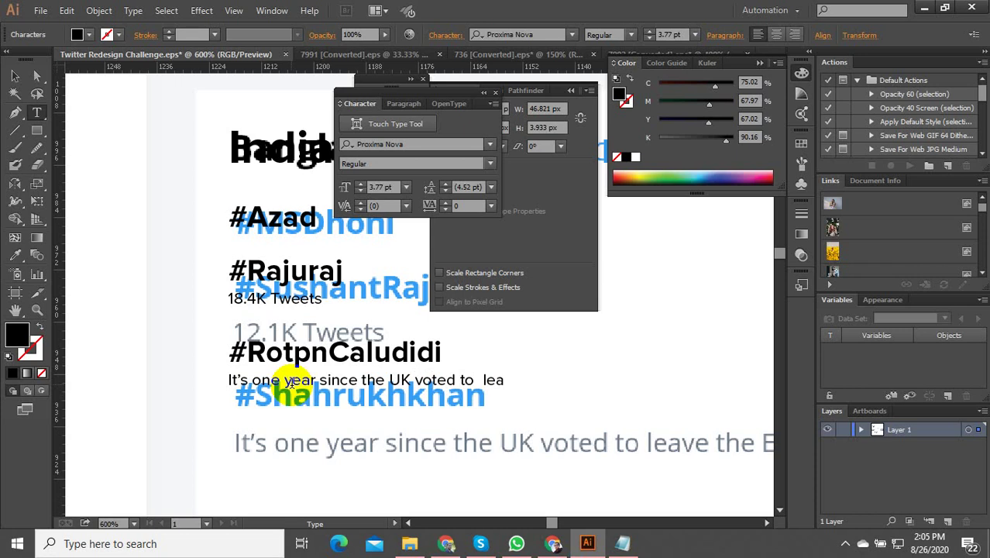
pyautogui.write('e the')
pyautogui.scroll(-1, 214, 393)
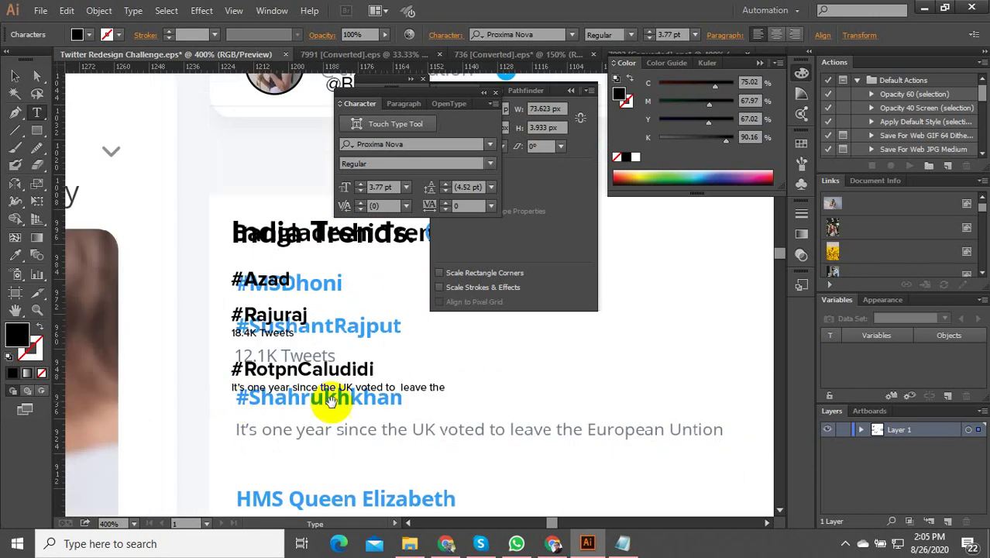
pyautogui.scroll(1, 493, 397)
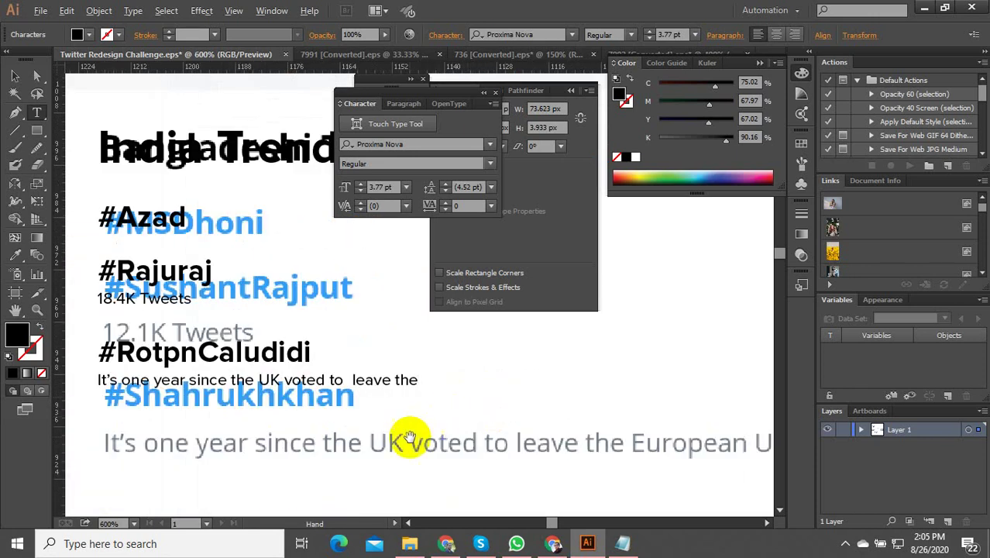
pyautogui.scroll(-1, 407, 440)
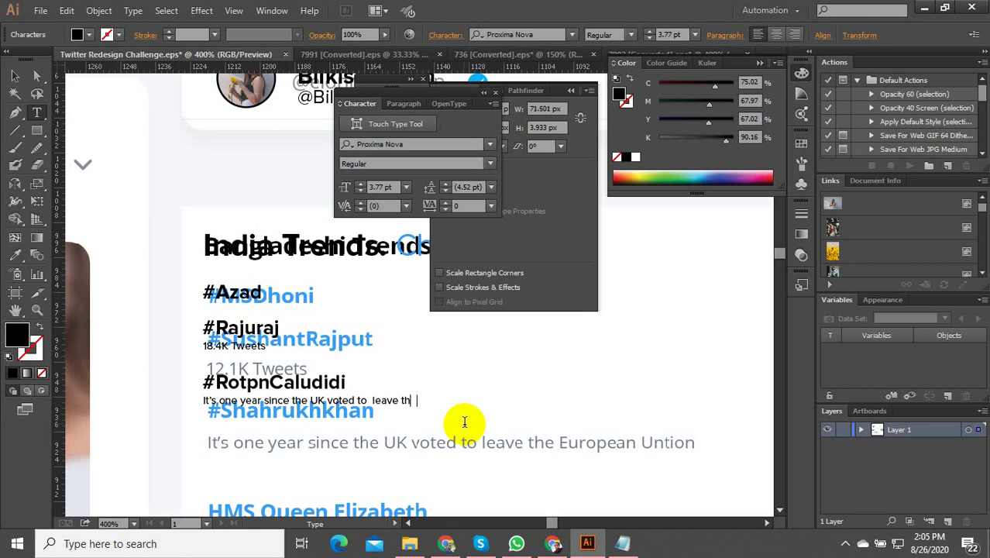
pyautogui.write('e European Untion')
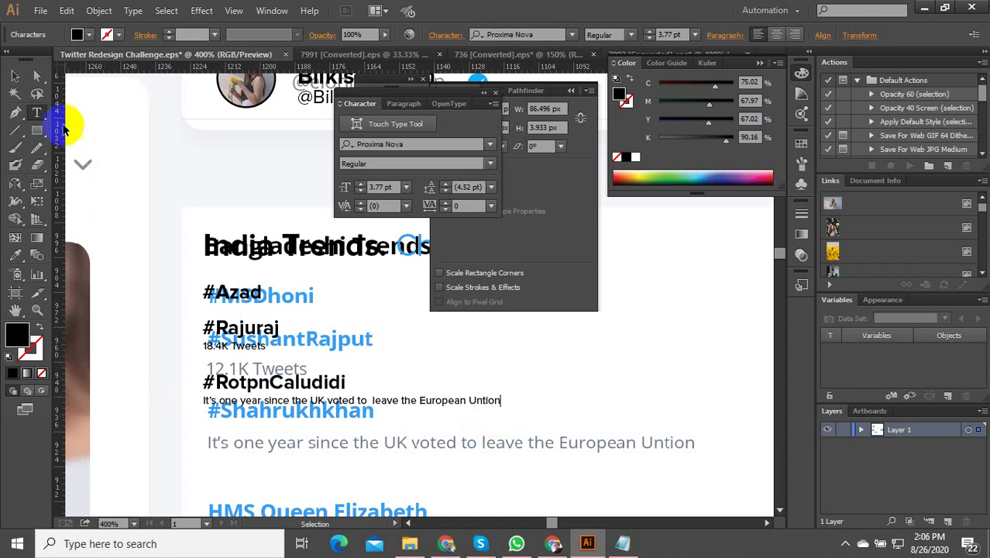
# Duplicate the upper #Rajuraj hashtag with its "18.4K Tweets" line and place the copy above HMS Queen Elizabeth
pyautogui.click(15, 76)
pyautogui.scroll(-2, 248, 214)
pyautogui.scroll(1, 262, 328)
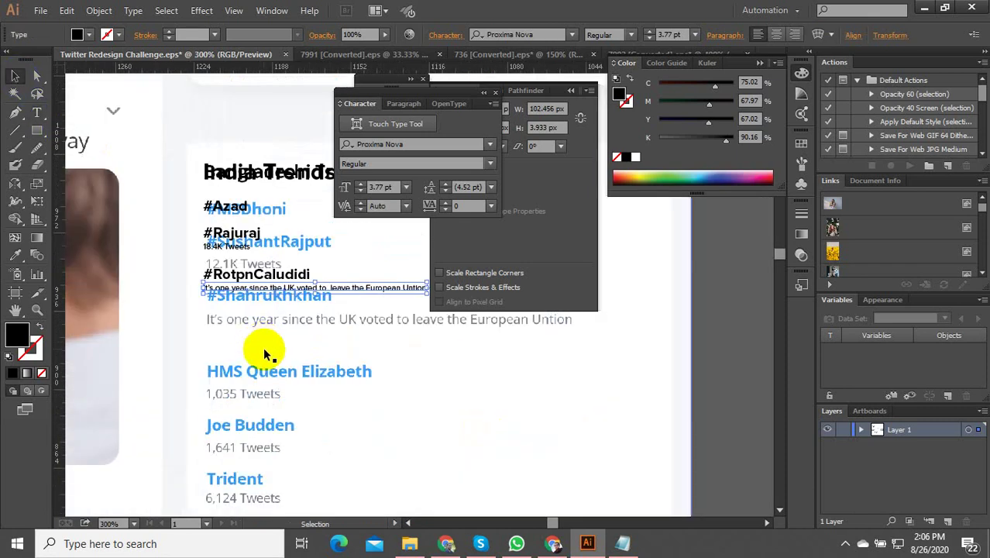
pyautogui.click(224, 245)
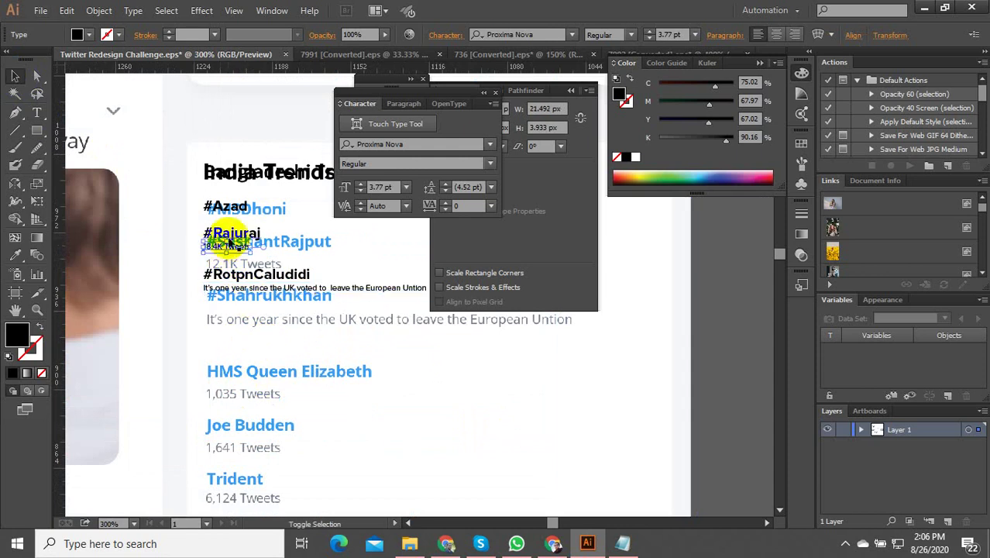
pyautogui.keyDown('shift'); pyautogui.click(226, 234); pyautogui.keyUp('shift')
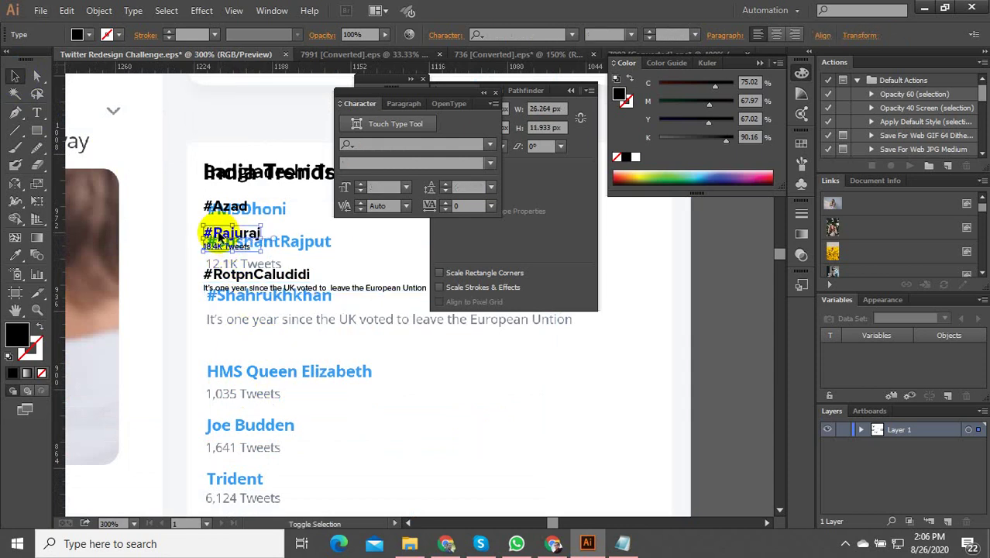
pyautogui.moveTo(222, 233); pyautogui.dragTo(228, 329)
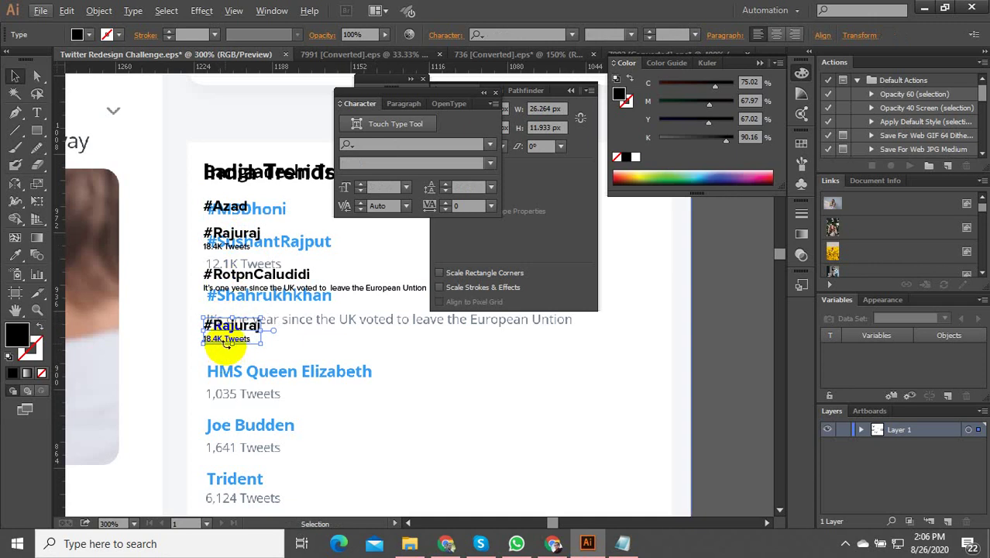
# Change the tweet count under the lower copied #Rajuraj hashtag to "15,678 Tweets"
pyautogui.doubleClick(220, 339)
pyautogui.scroll(2, 218, 341)
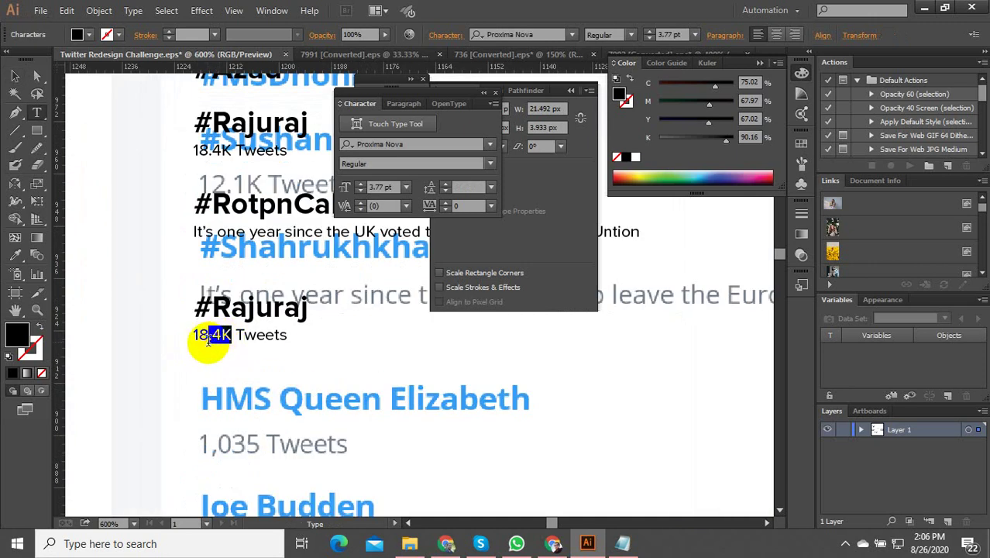
pyautogui.moveTo(200, 340); pyautogui.dragTo(197, 339)
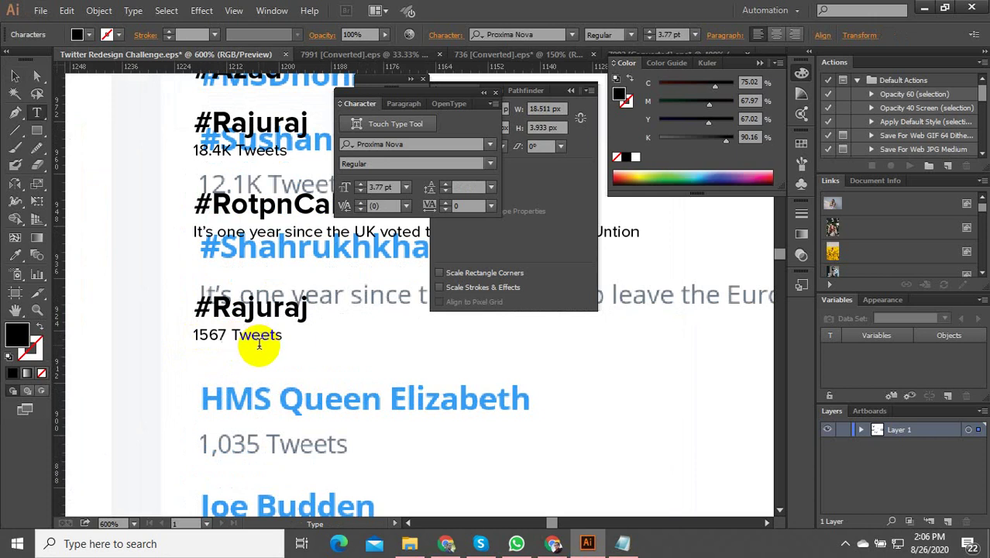
pyautogui.write('8')
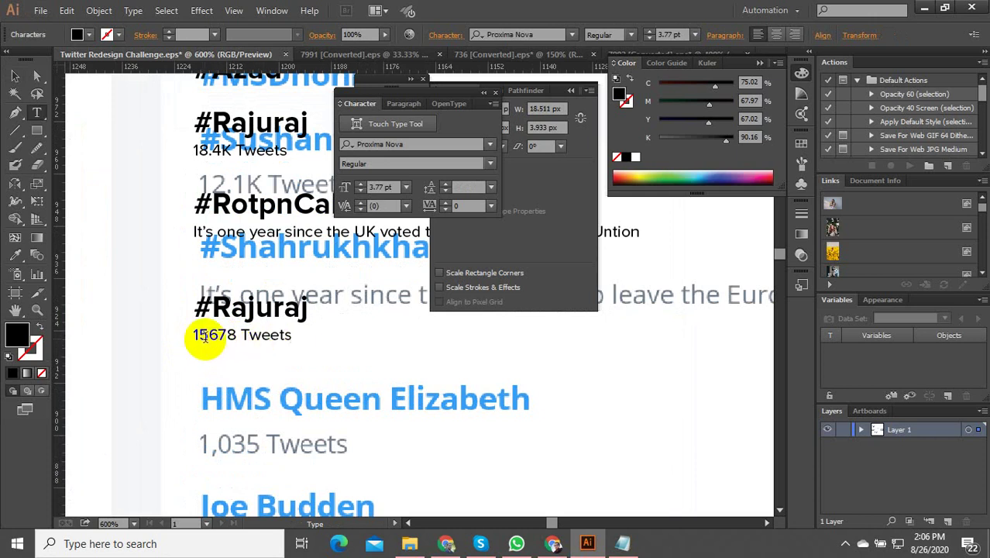
pyautogui.write(',')
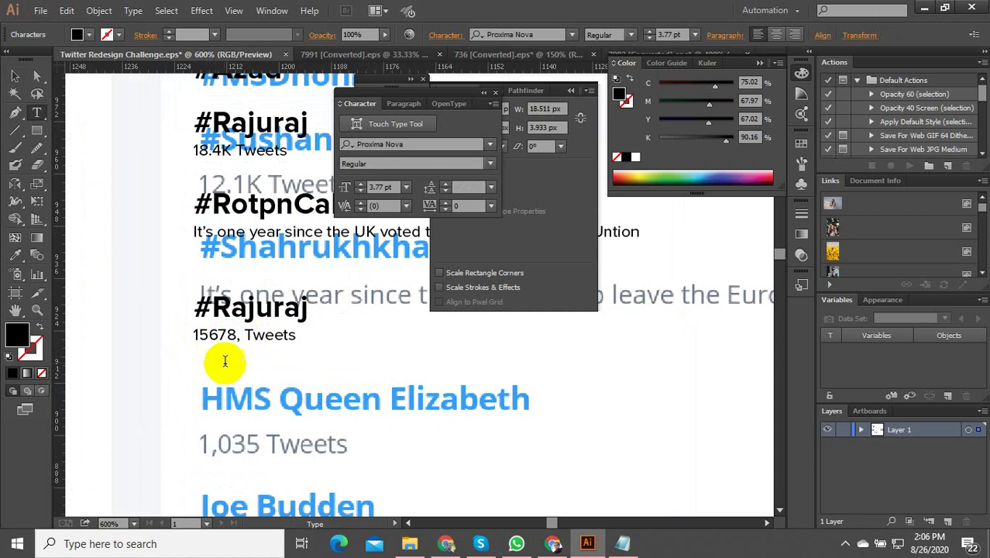
pyautogui.press('BackSpace')
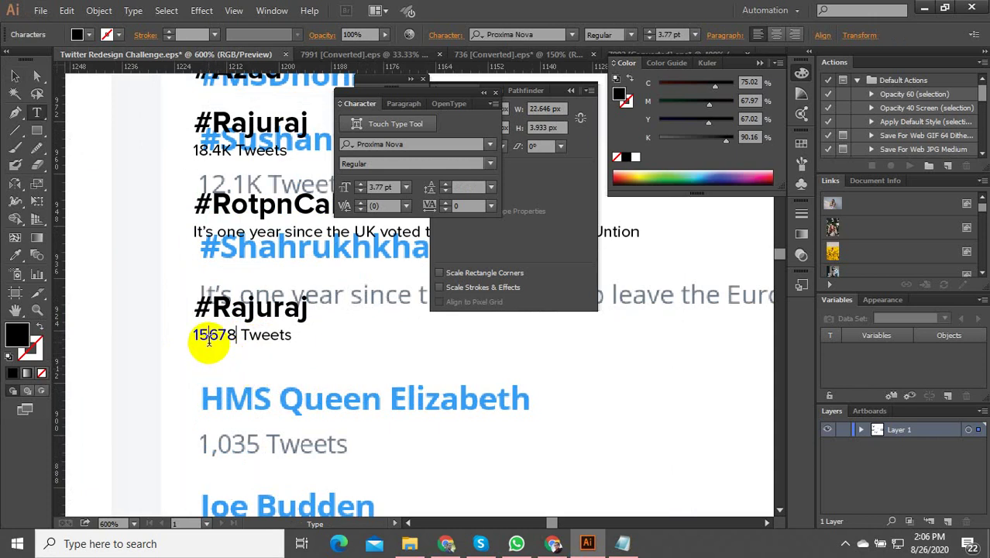
pyautogui.write(',')
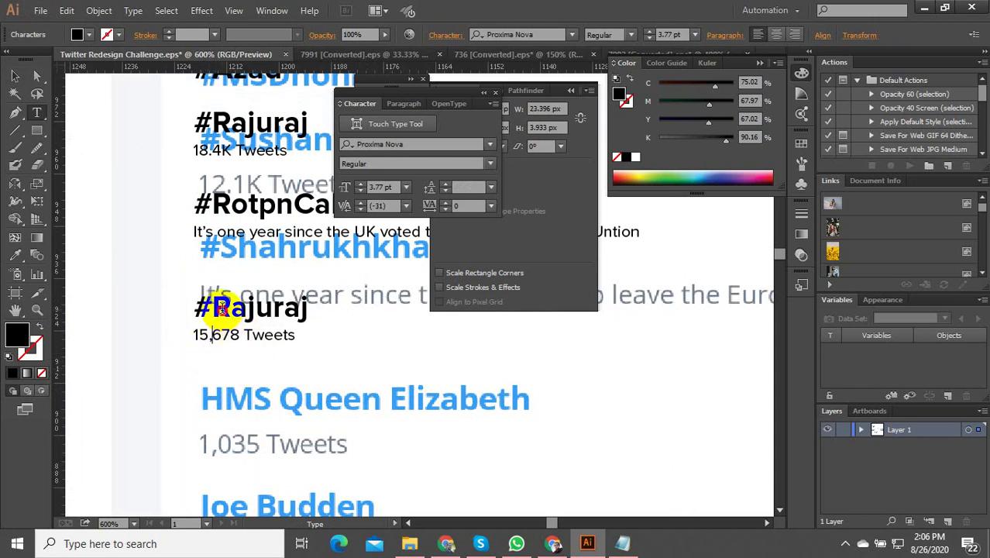
# Retype the hashtag above "15,678 Tweets" as "#Robindogoni"
pyautogui.moveTo(220, 308); pyautogui.dragTo(314, 307)
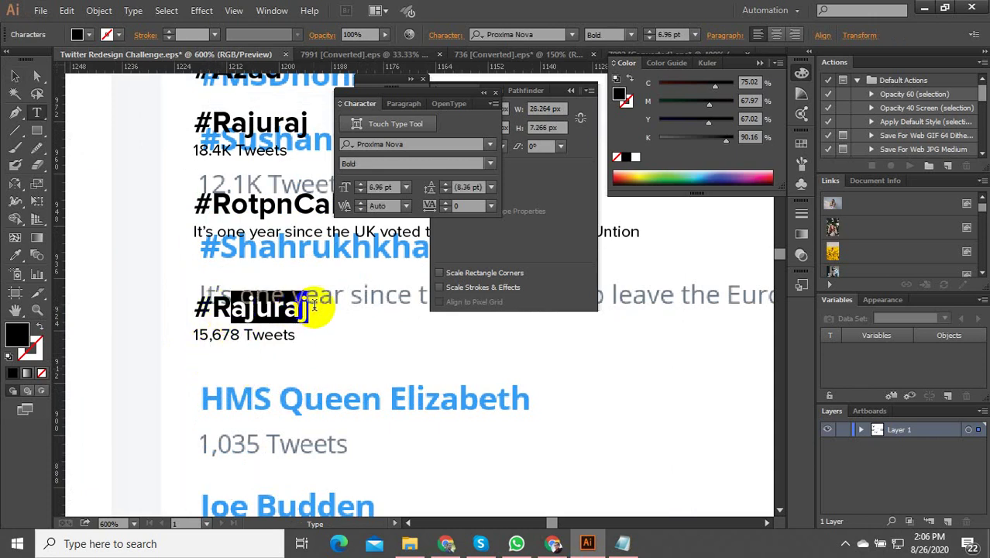
pyautogui.write('obindogoni')
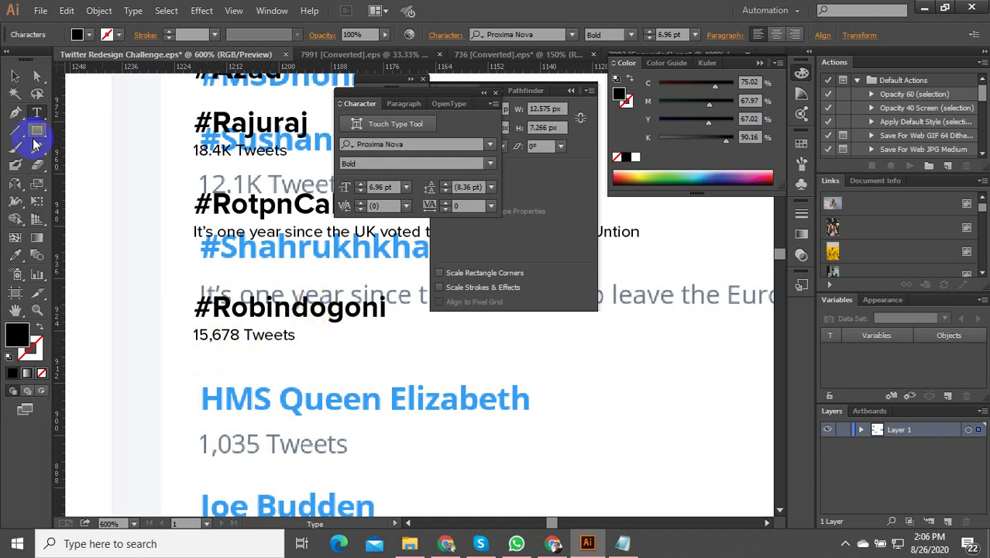
pyautogui.click(15, 76)
# Duplicate #Robindogoni together with its "15,678 Tweets" line and place the copy directly below, over HMS Queen Elizabeth
pyautogui.scroll(-2, 283, 398)
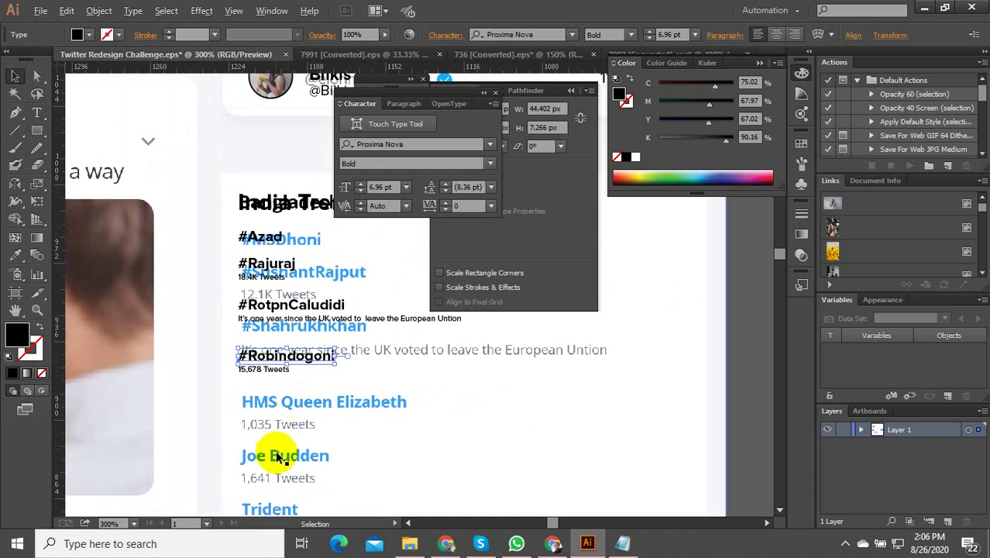
pyautogui.scroll(1, 272, 465)
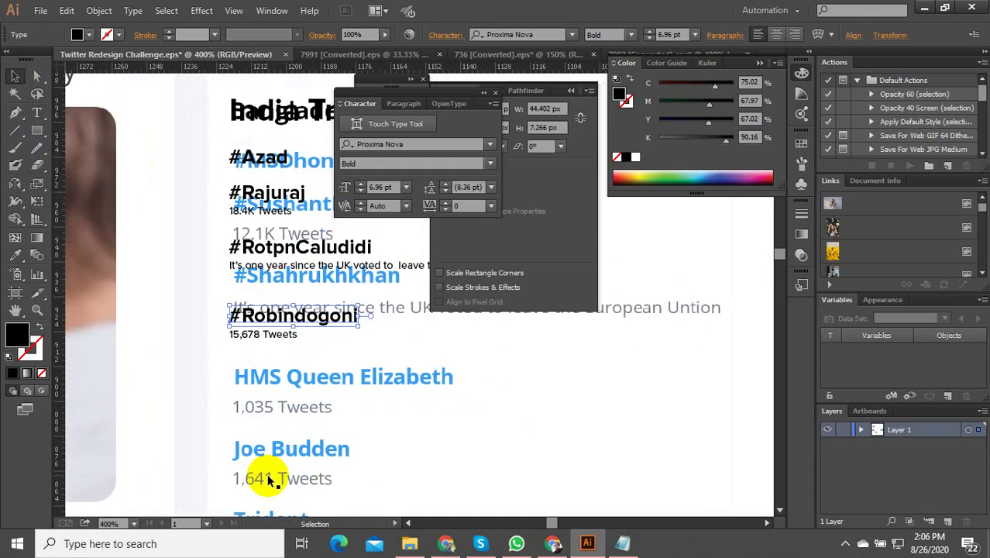
pyautogui.keyDown('shift'); pyautogui.click(260, 334); pyautogui.keyUp('shift')
pyautogui.doubleClick(255, 318)
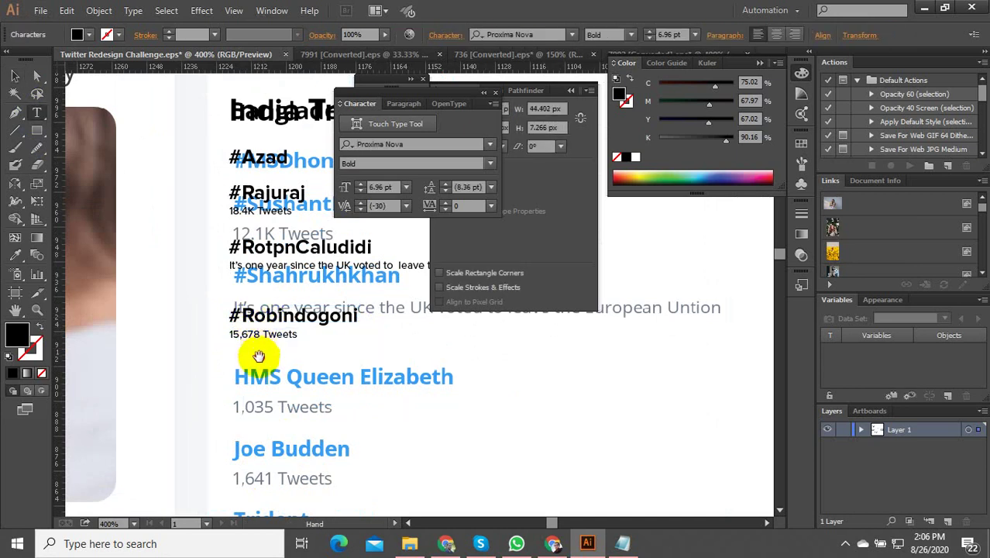
pyautogui.click(14, 76)
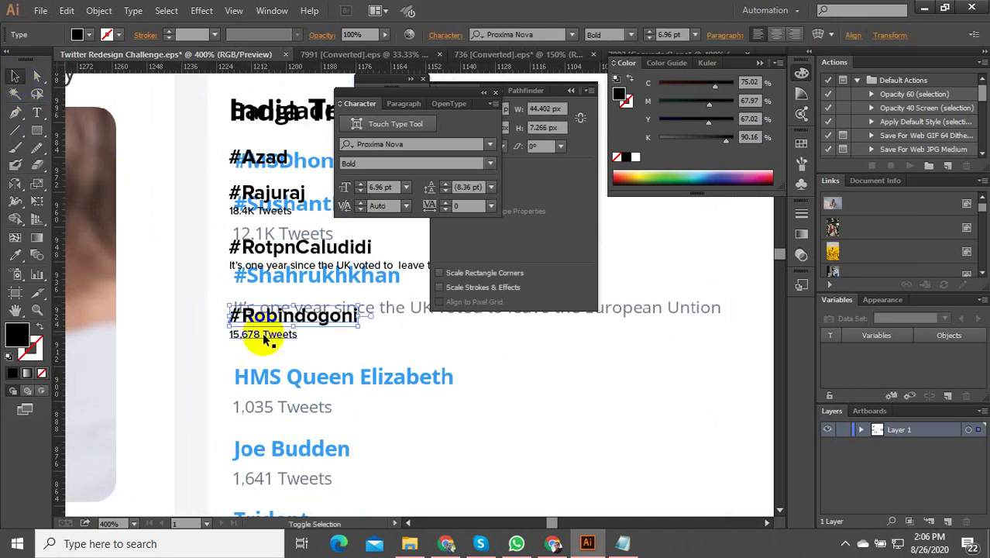
pyautogui.keyDown('shift'); pyautogui.click(263, 338); pyautogui.keyUp('shift')
pyautogui.moveTo(263, 338)
pyautogui.mouseDown()
pyautogui.moveTo(261, 372)
pyautogui.moveTo(275, 353)
pyautogui.mouseUp()
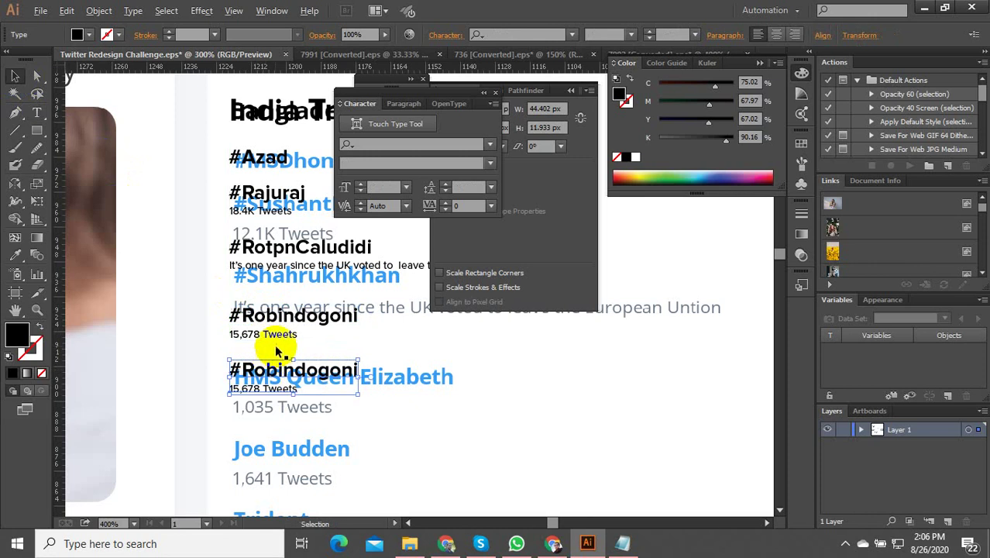
# Edit the lower #Robindogoni copy so its count reads "15,658 Tweets" and its hashtag reads "#Roogoni"
pyautogui.scroll(-2, 276, 351)
pyautogui.scroll(3, 261, 359)
pyautogui.doubleClick(273, 358)
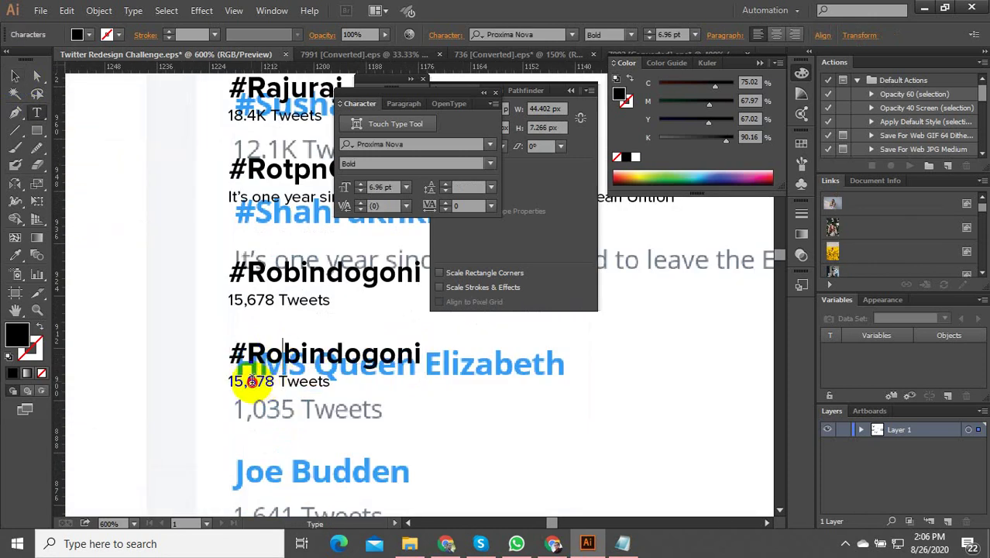
pyautogui.write('r')
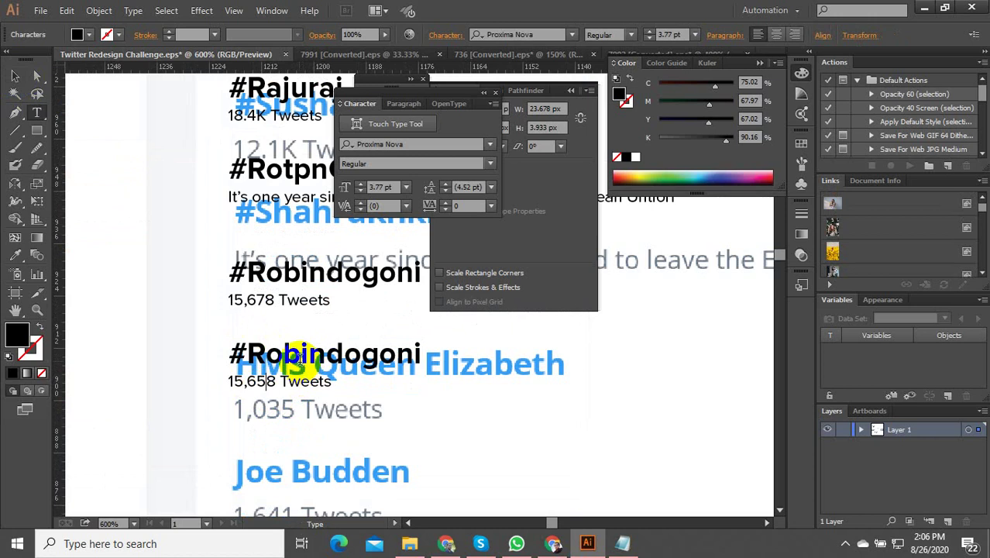
pyautogui.moveTo(286, 355); pyautogui.dragTo(347, 357)
pyautogui.press('BackSpace')
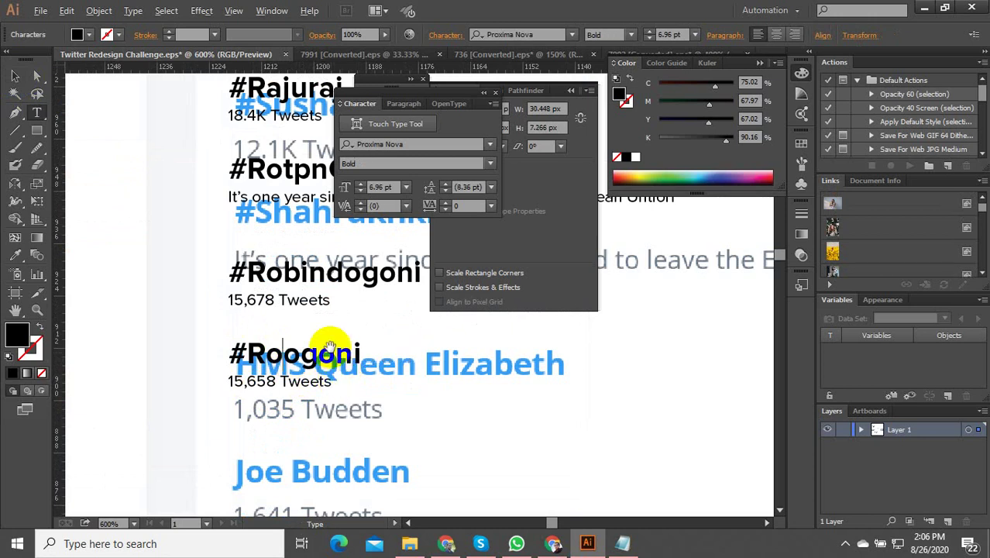
# Duplicate #Roogoni together with its "15,658 Tweets" line and place the copy below, just above Joe Budden
pyautogui.scroll(-3, 344, 364)
pyautogui.scroll(2, 354, 380)
pyautogui.click(35, 77)
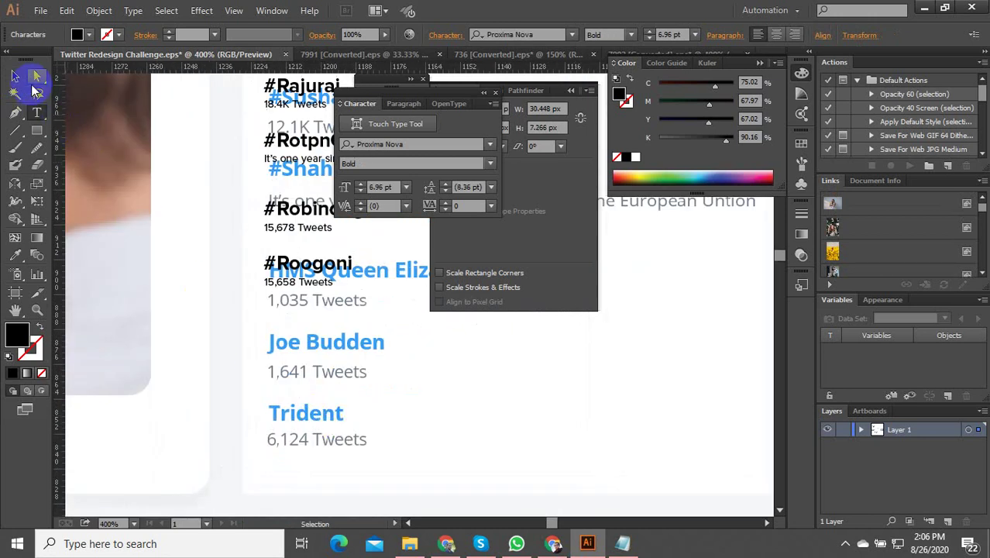
pyautogui.click(271, 259)
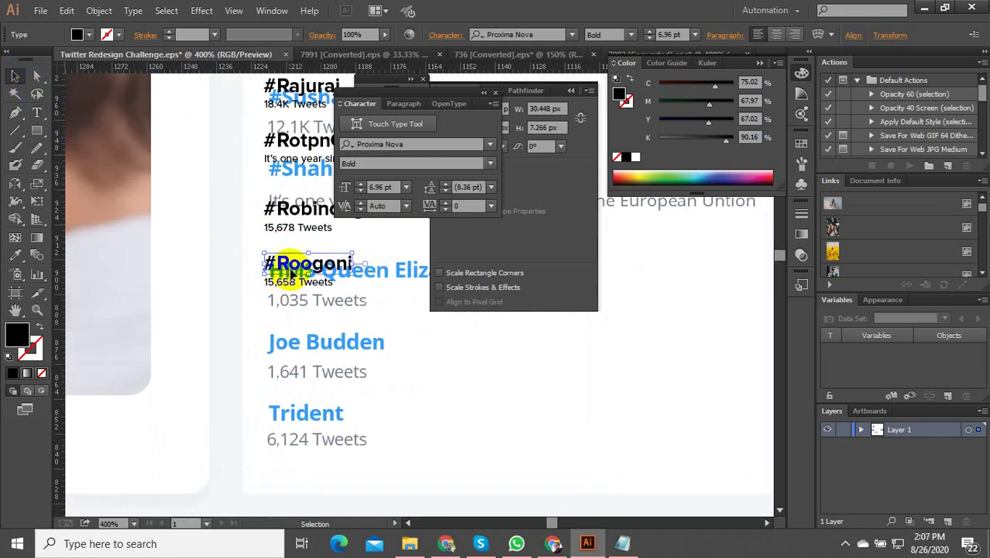
pyautogui.moveTo(291, 273); pyautogui.dragTo(230, 337)
# Shorten the lower copy's count to "658 Tweets" and change its hashtag to "#Pogoni"
pyautogui.press('t')
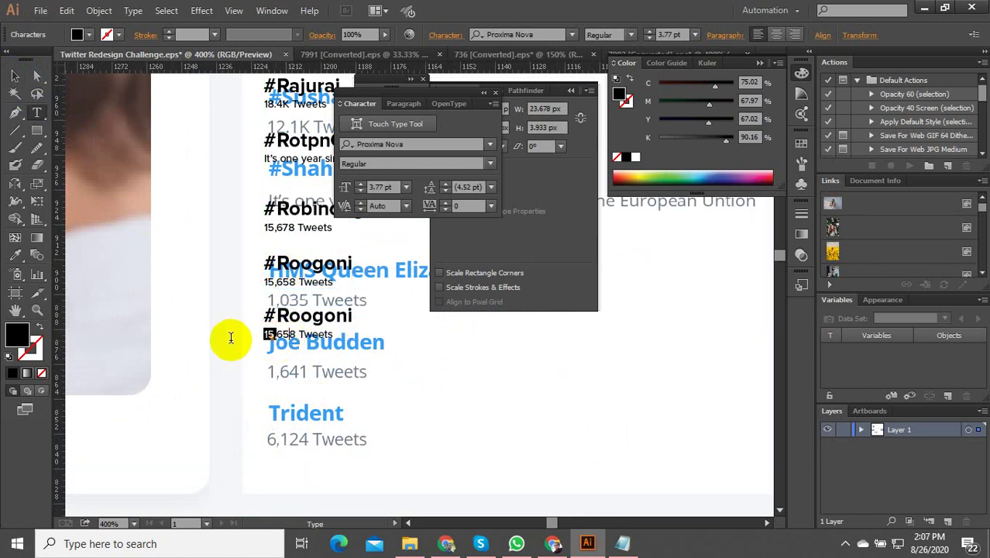
pyautogui.press('BackSpace')
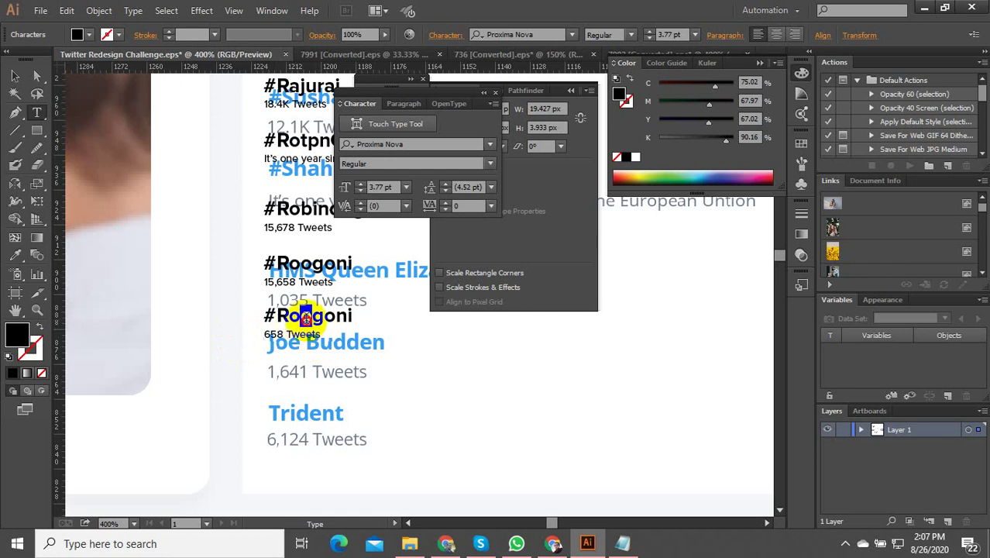
pyautogui.moveTo(306, 319); pyautogui.dragTo(284, 316)
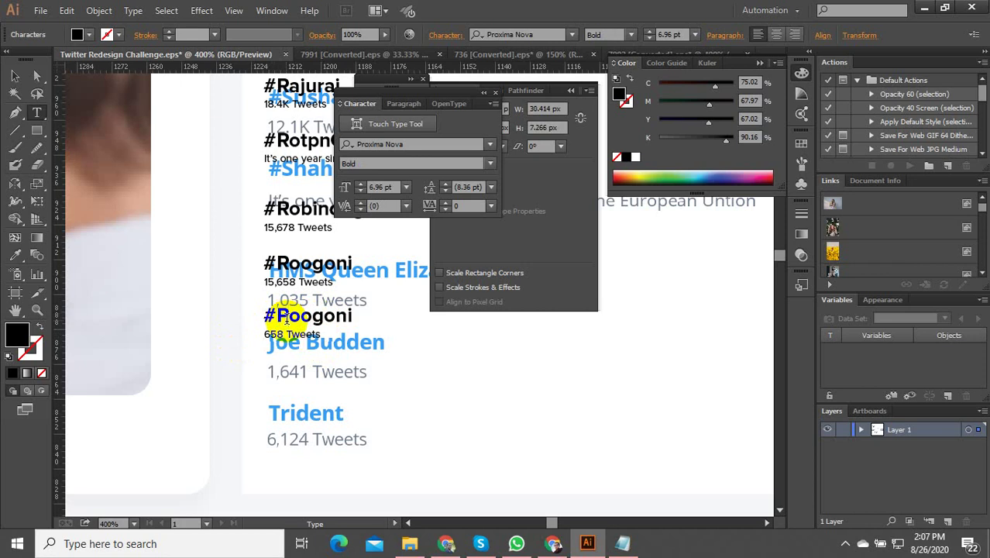
pyautogui.click(15, 76)
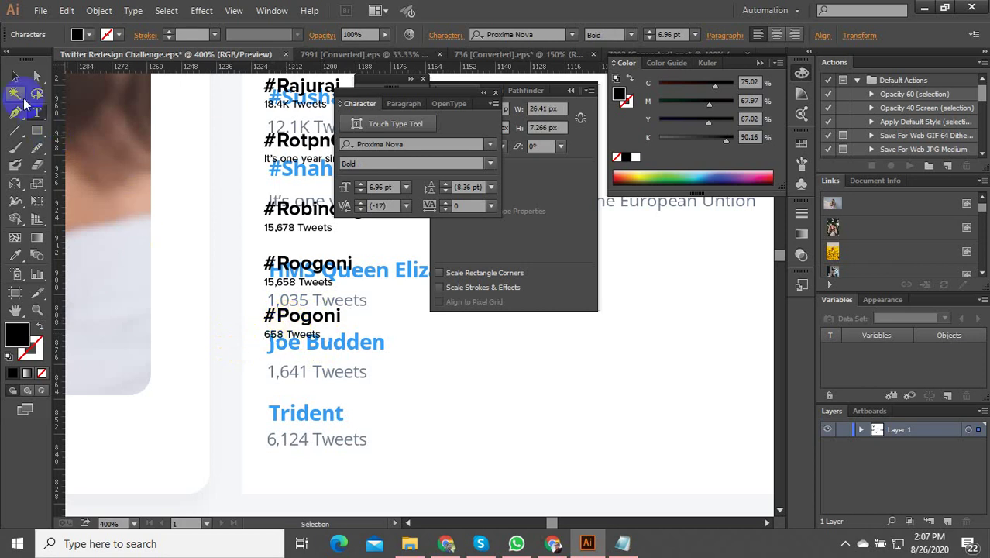
pyautogui.click(276, 325)
# Select all retyped trends text from the TRENDS heading to #Pogoni and move it below the Who to follow list in the Explore page mockup
pyautogui.scroll(-4, 333, 428)
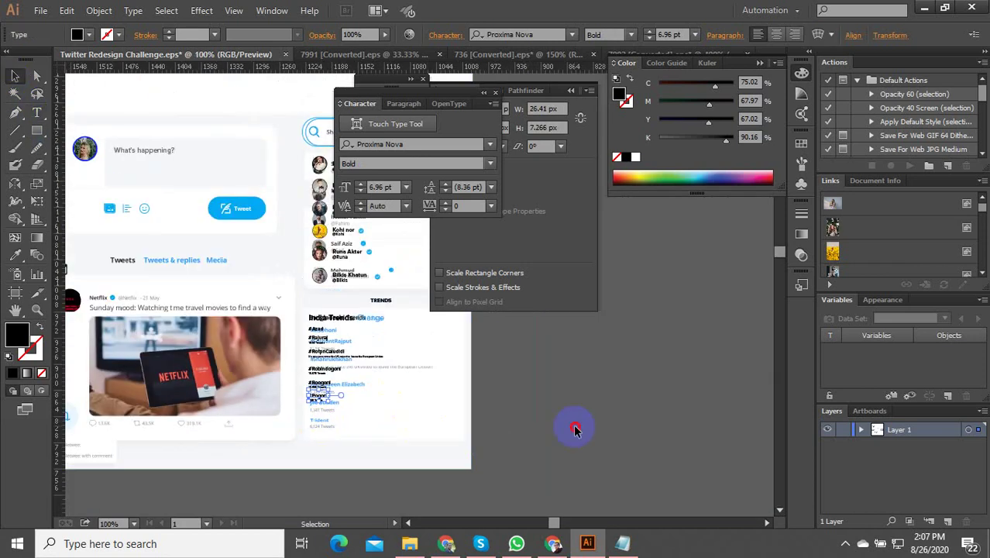
pyautogui.click(570, 425)
pyautogui.moveTo(319, 317); pyautogui.dragTo(312, 296)
pyautogui.keyDown('shift'); pyautogui.click(431, 433); pyautogui.keyUp('shift')
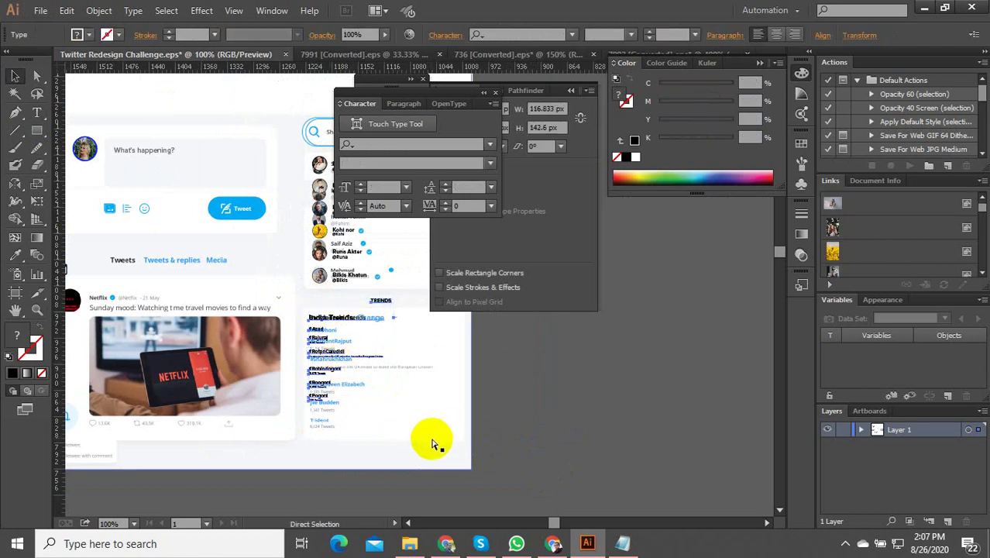
pyautogui.moveTo(432, 444); pyautogui.dragTo(347, 327)
pyautogui.scroll(-4, 364, 354)
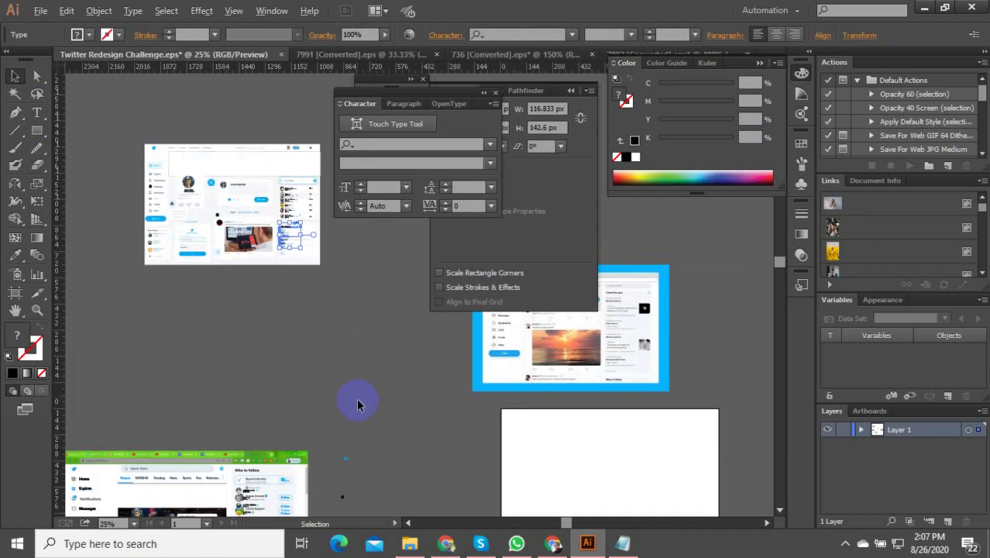
pyautogui.scroll(3, 356, 398)
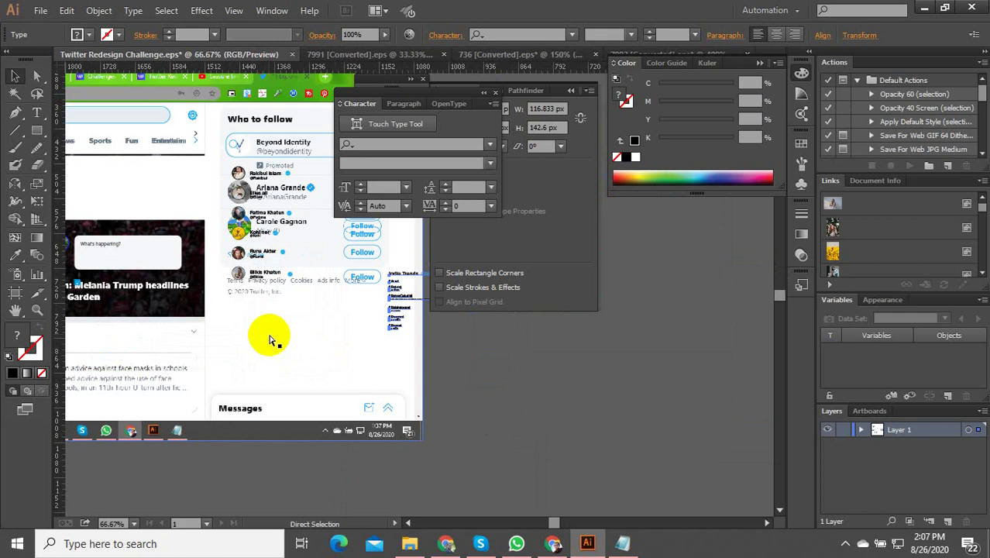
pyautogui.press('v')
pyautogui.moveTo(396, 299); pyautogui.dragTo(243, 339)
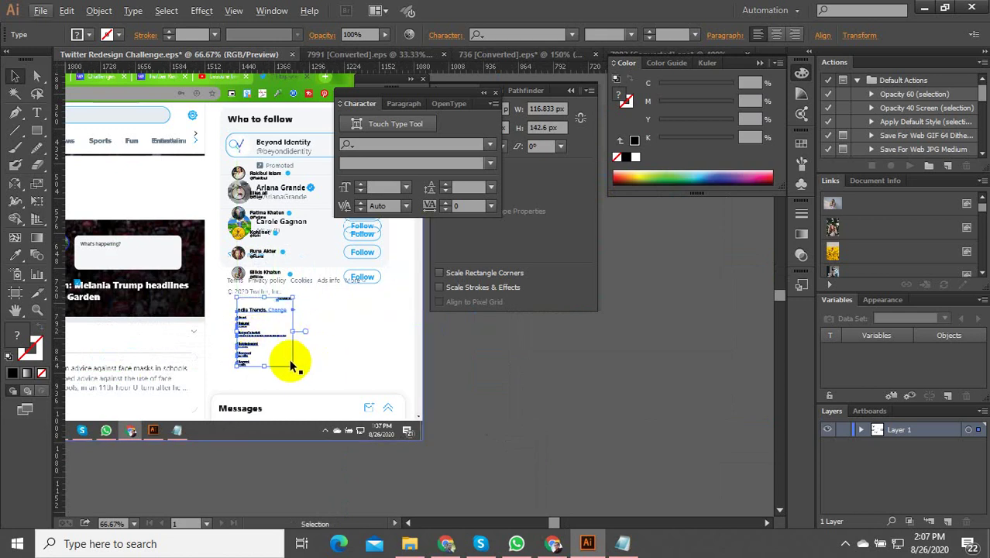
# Enlarge the trends text block to about 170 px wide by 207 px high, shift it slightly up and left, and deselect it
pyautogui.moveTo(294, 365); pyautogui.dragTo(343, 388)
pyautogui.hotkey('ctrl', '=')
pyautogui.hotkey('ctrl', '=')
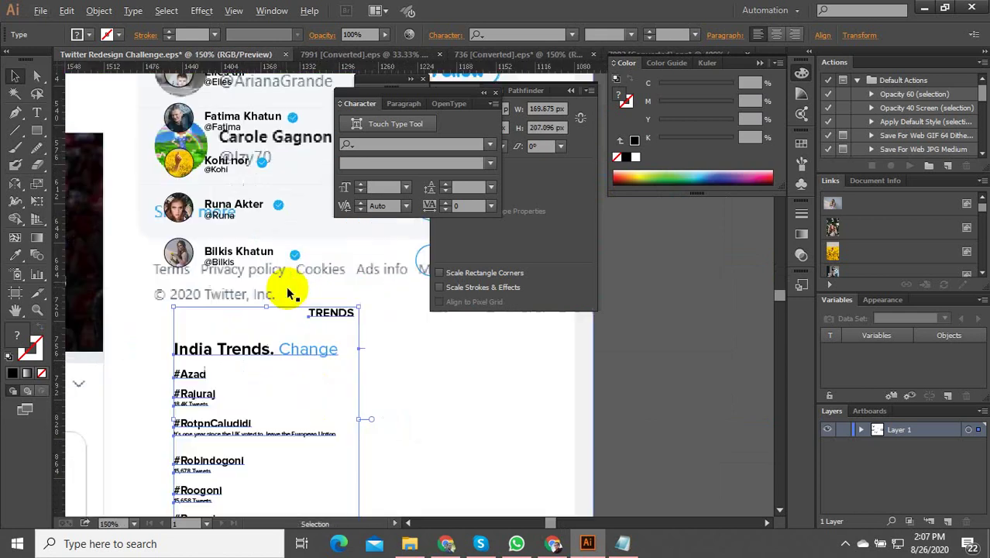
pyautogui.moveTo(319, 315); pyautogui.dragTo(309, 307)
pyautogui.hotkey('ctrl', '-')
pyautogui.click(480, 381)
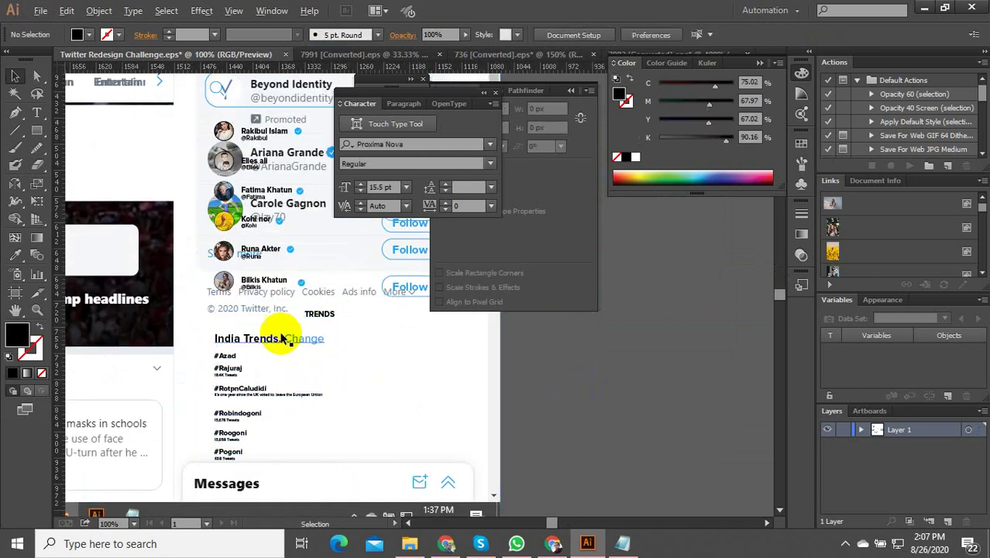
# Draw a rectangle of 313 by 29 px across the TRENDS heading, just above India Trends
pyautogui.hotkey('ctrl', '=')
pyautogui.click(36, 131)
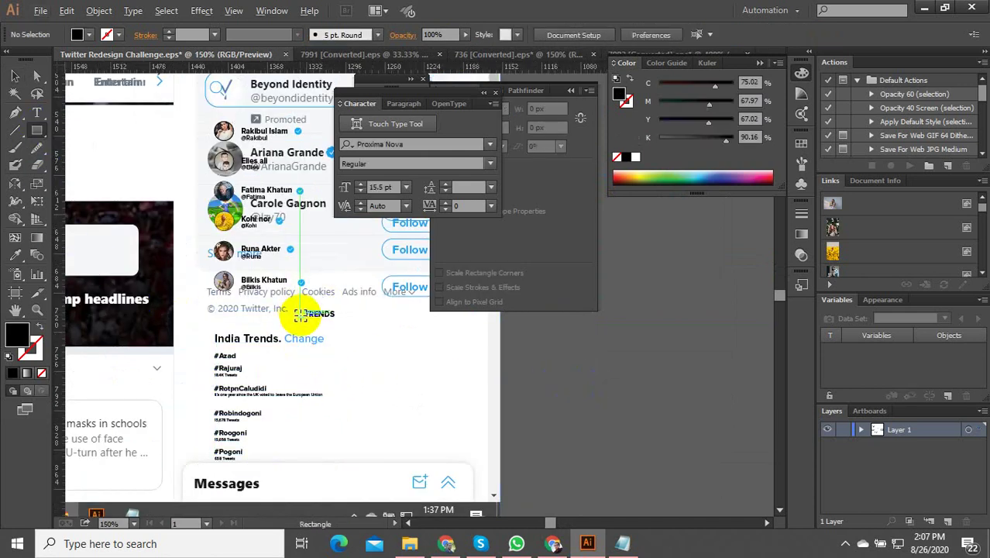
pyautogui.hotkey('ctrl', '=')
pyautogui.moveTo(133, 292); pyautogui.dragTo(587, 332)
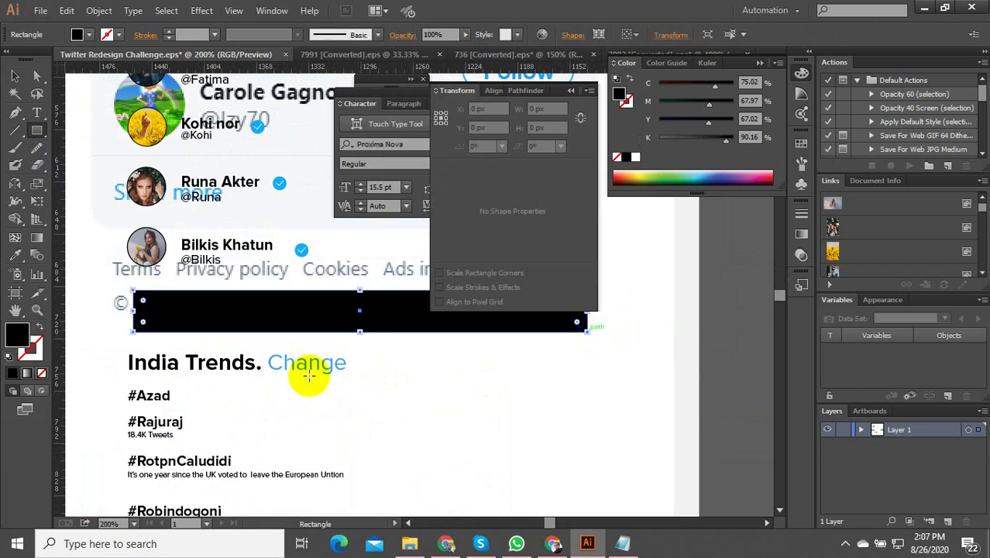
# Swap the rectangle's fill and stroke to leave only a black outline, and round its corners fully to 14.5 px
pyautogui.press('v')
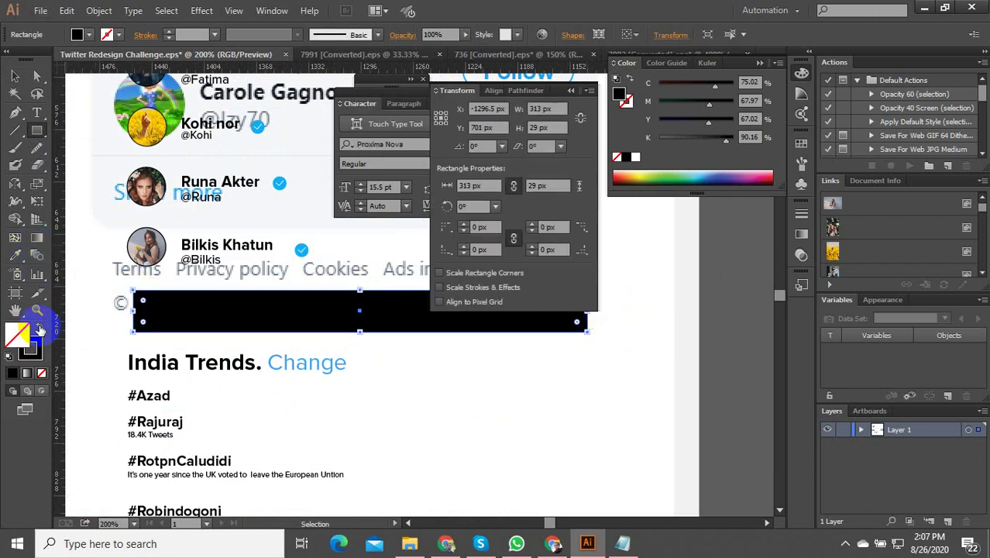
pyautogui.click(40, 330)
pyautogui.press('m')
pyautogui.moveTo(143, 318); pyautogui.dragTo(228, 327)
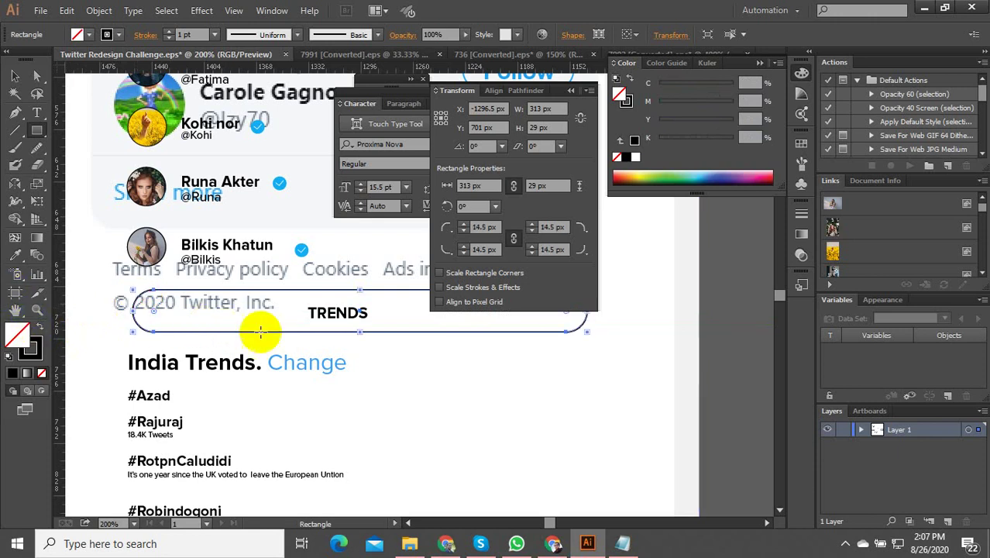
# Bring the TRENDS heading text to the front of the rounded outline
pyautogui.click(14, 76)
pyautogui.click(330, 317)
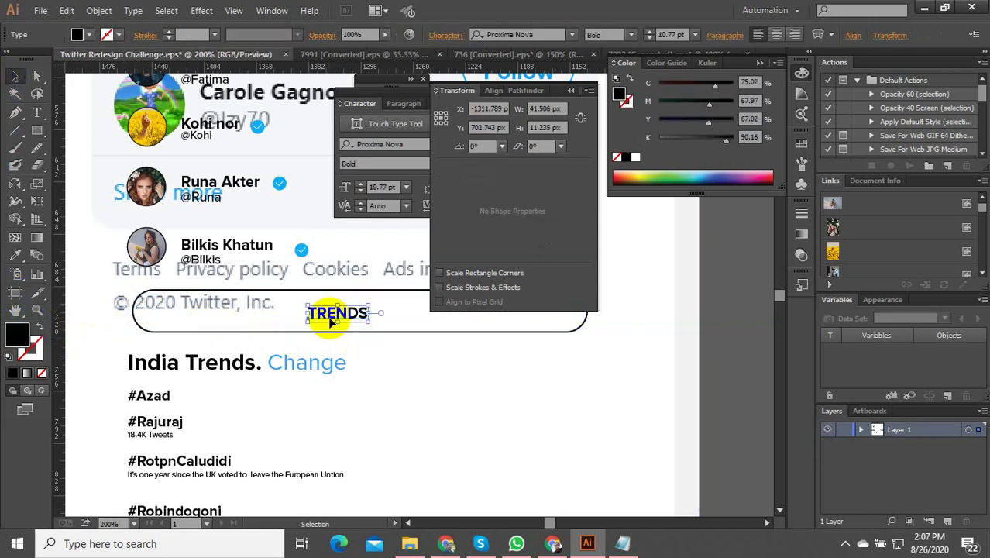
pyautogui.rightClick(328, 316)
pyautogui.moveTo(461, 450)
pyautogui.click(517, 450)
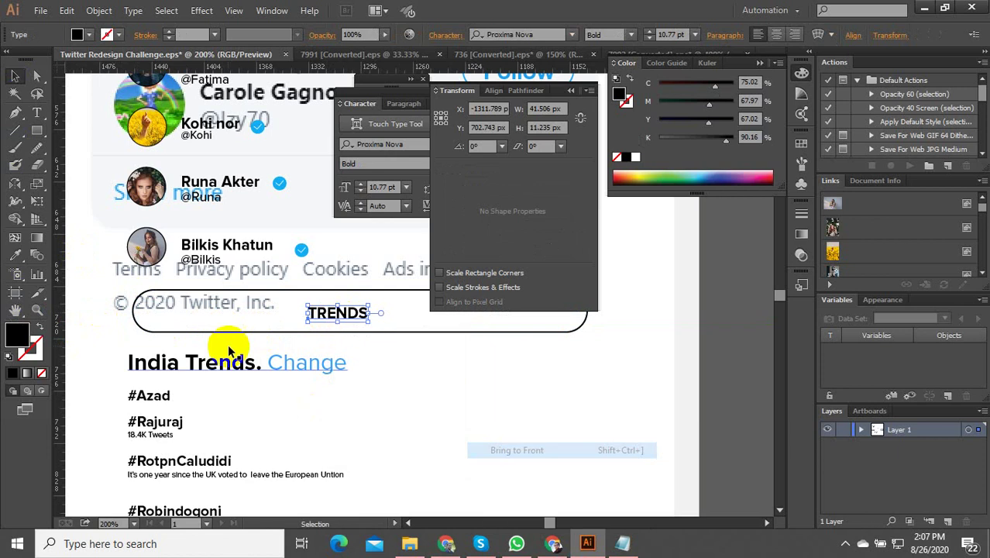
# Recolour the rounded shape behind TRENDS with the Eyedropper, sampling the grey of the Twitter copyright line as a fill without stroke
pyautogui.click(236, 333)
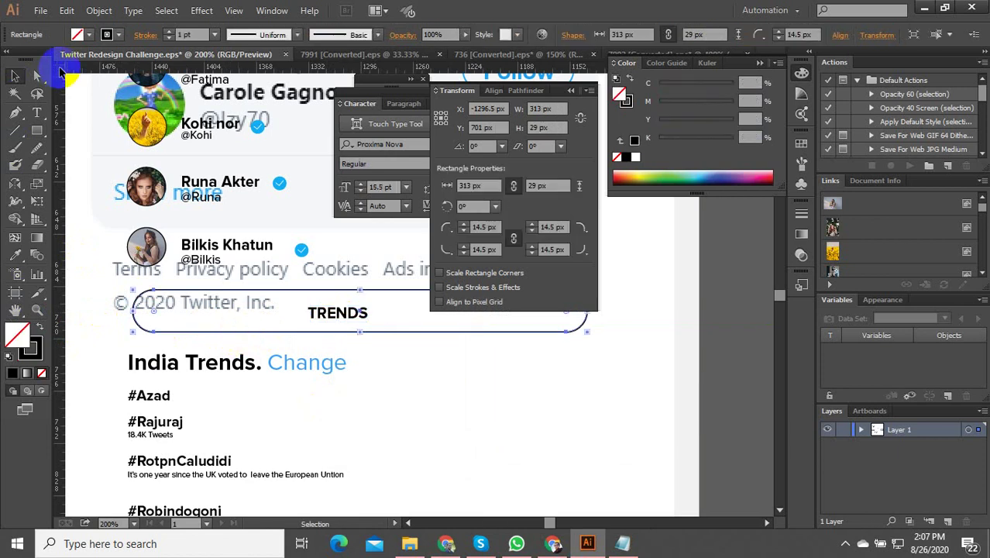
pyautogui.click(99, 10)
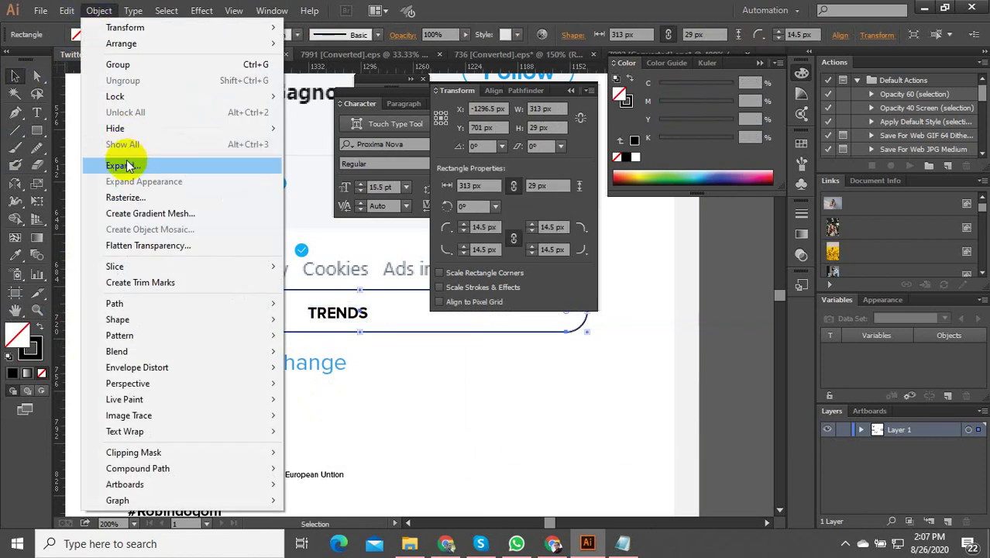
pyautogui.click(65, 10)
pyautogui.click(92, 82)
pyautogui.click(66, 12)
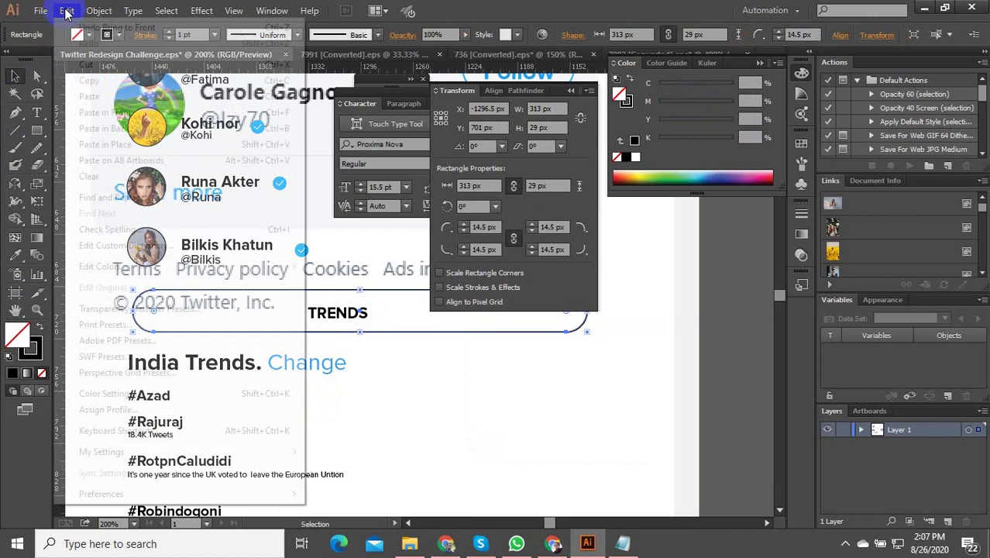
pyautogui.click(115, 129)
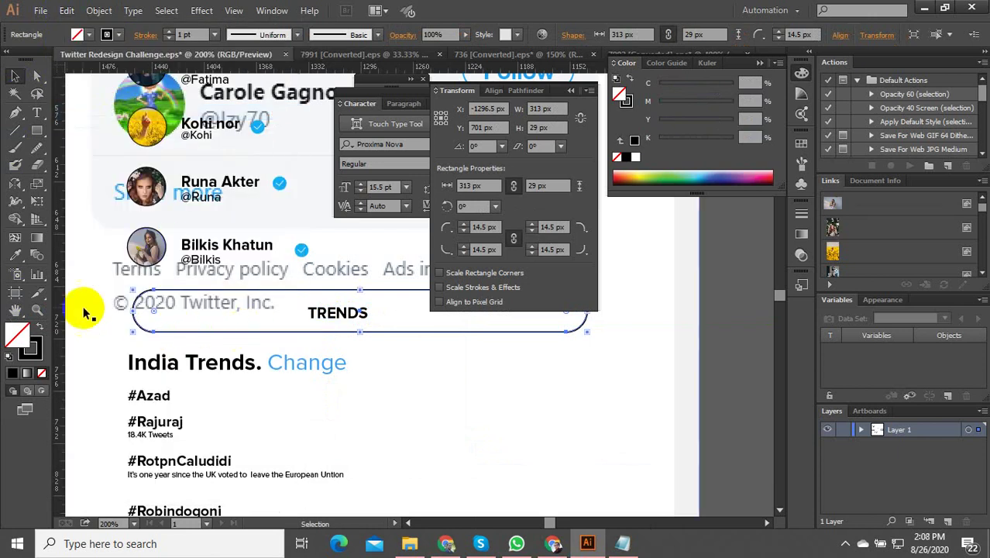
pyautogui.click(15, 254)
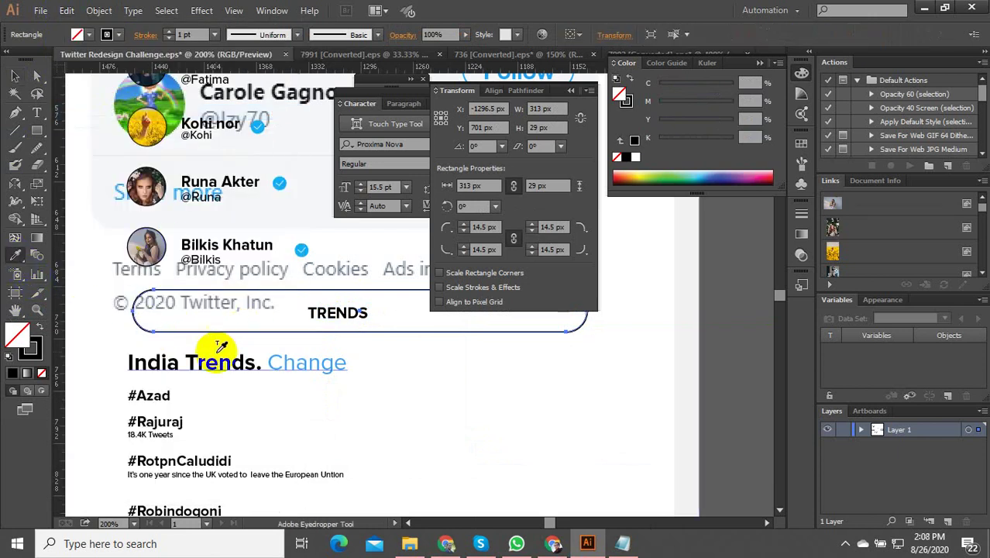
pyautogui.click(264, 302)
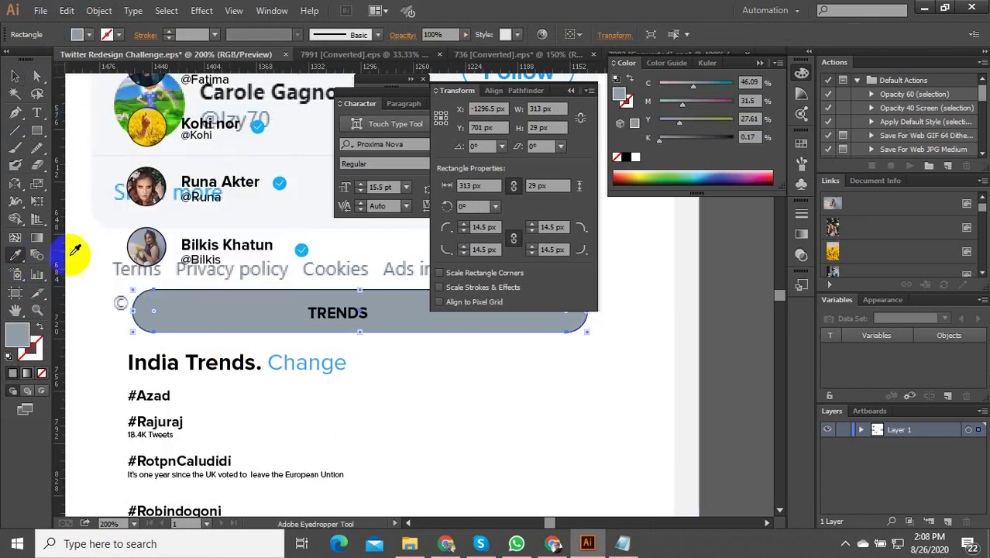
pyautogui.press('ctrl')
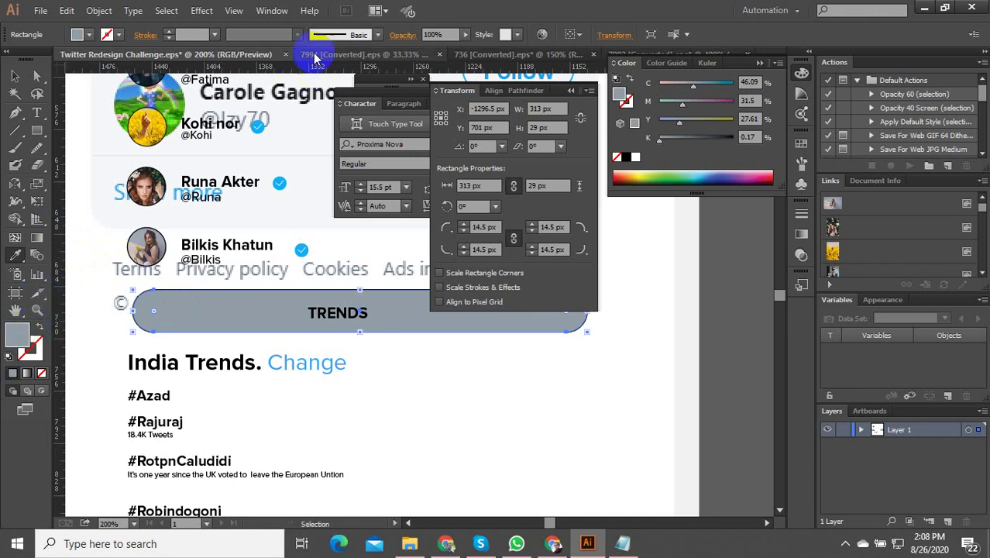
pyautogui.press('i')
pyautogui.press('v')
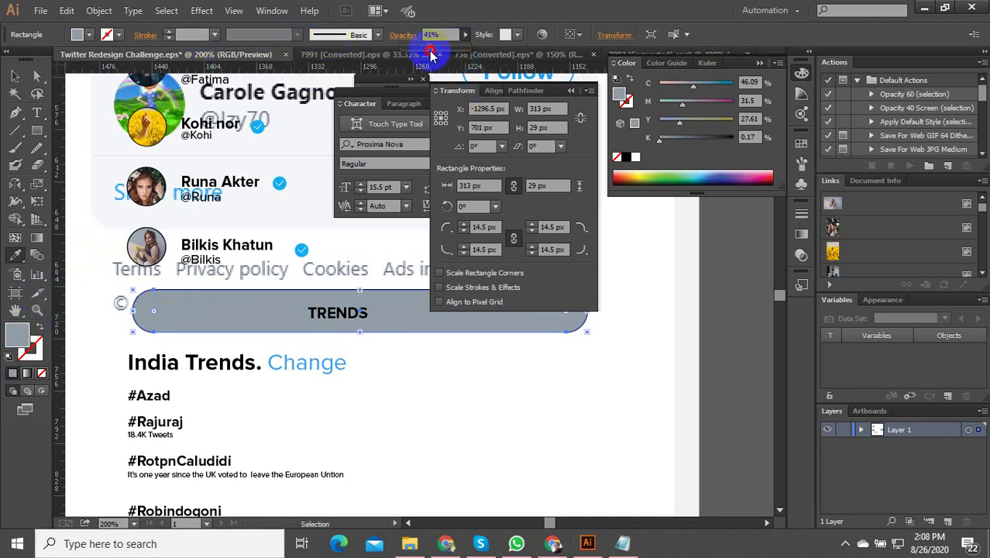
# Lower the opacity of the grey TRENDS bar to 27% and deselect it
pyautogui.moveTo(430, 51); pyautogui.dragTo(428, 56)
pyautogui.click(423, 54)
pyautogui.click(465, 34)
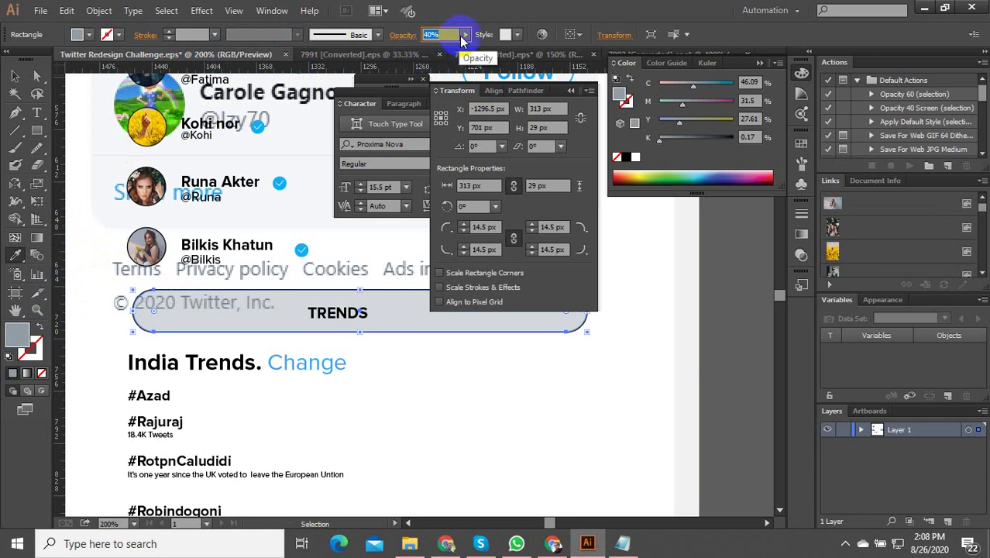
pyautogui.moveTo(421, 49); pyautogui.dragTo(422, 52)
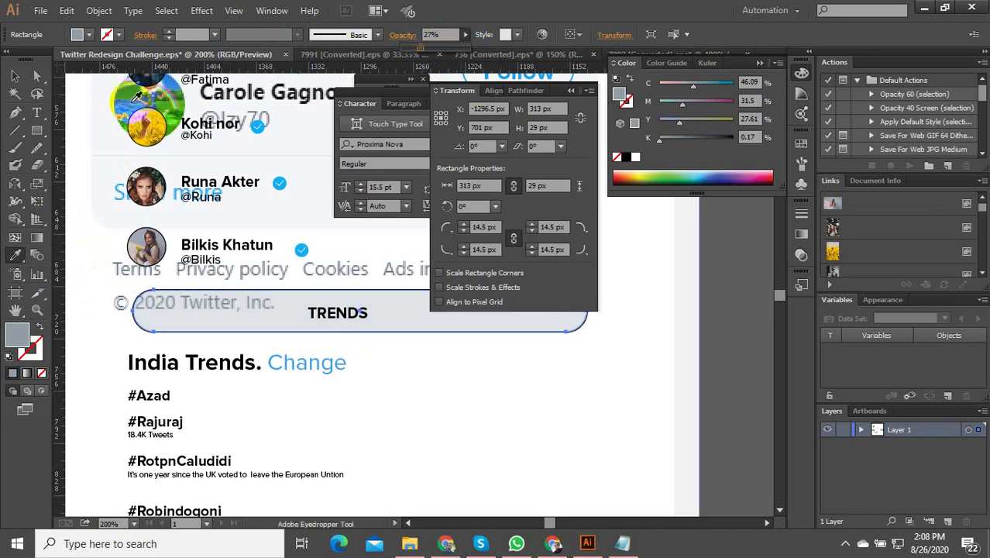
pyautogui.click(21, 76)
pyautogui.scroll(-3, 310, 273)
pyautogui.click(597, 399)
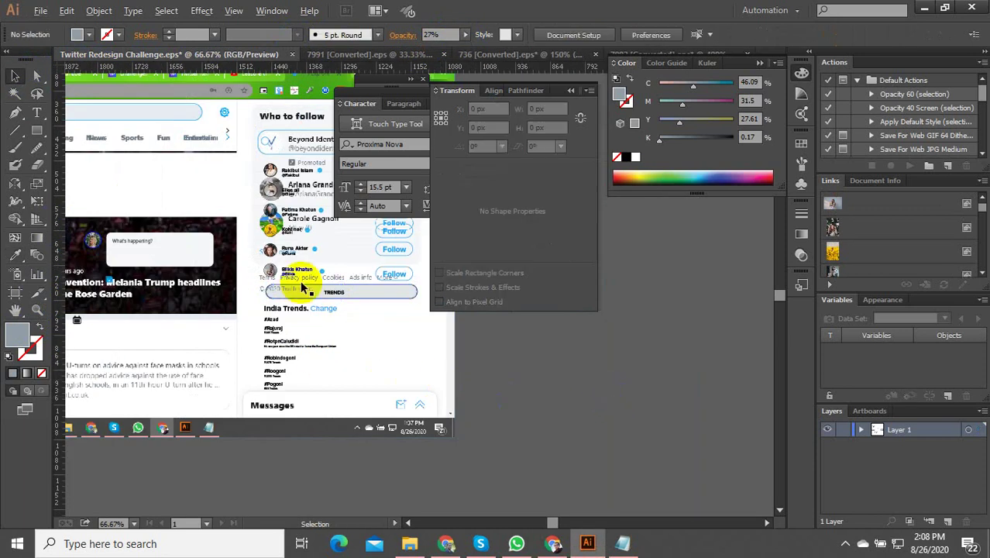
# Examine the What's happening box, the avatar and the image icon already placed over the Twitter screenshot
pyautogui.scroll(2, 310, 275)
pyautogui.scroll(-5, 379, 401)
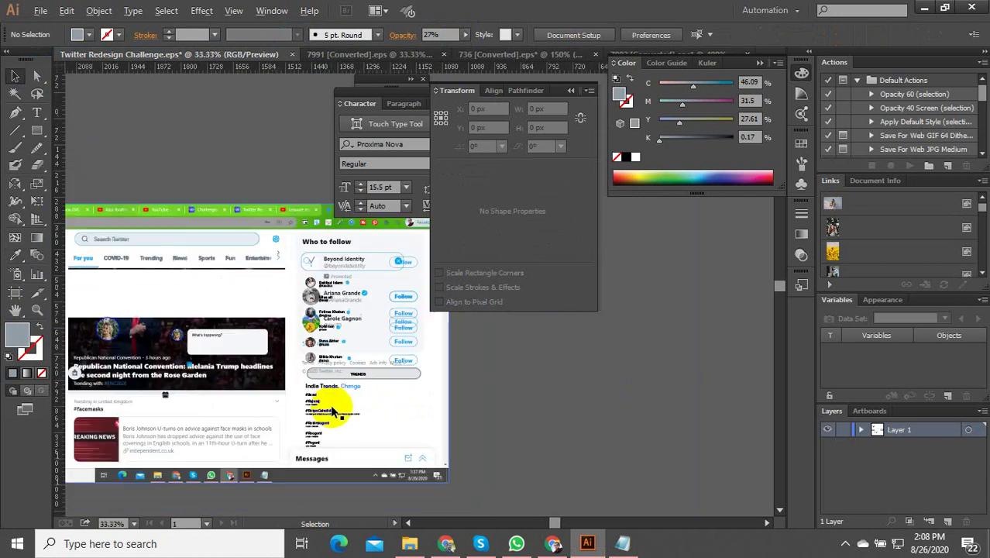
pyautogui.scroll(3, 205, 388)
pyautogui.scroll(-2, 206, 387)
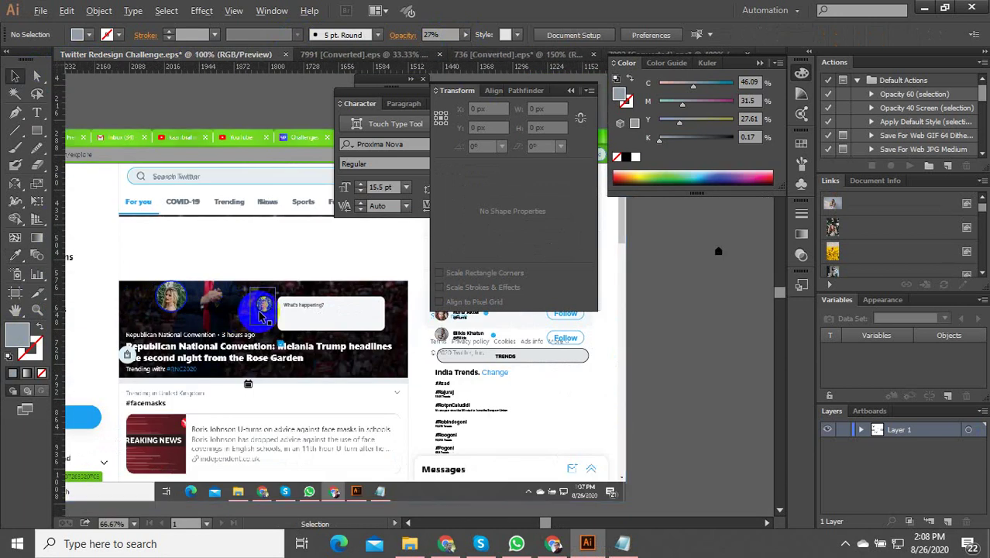
pyautogui.scroll(2, 331, 317)
pyautogui.scroll(-1, 165, 317)
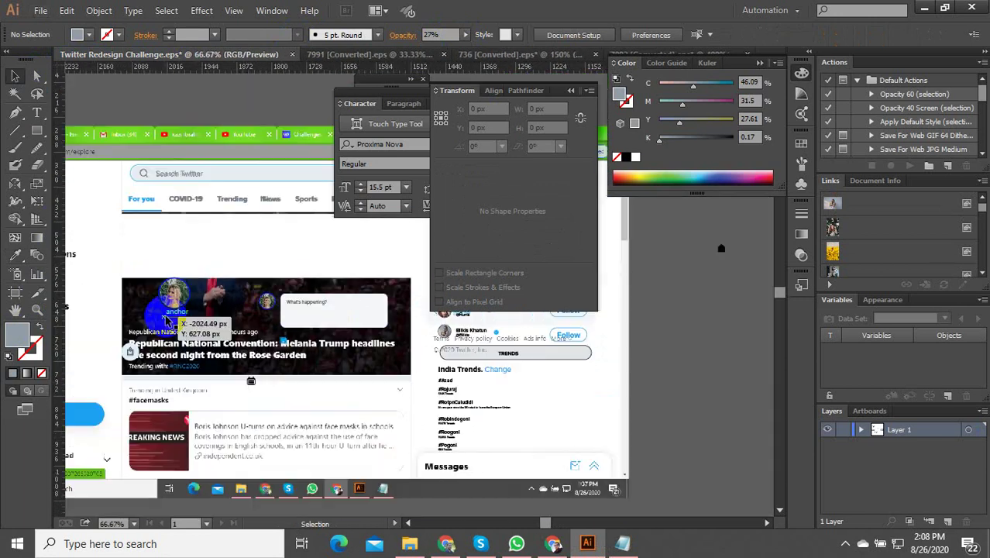
pyautogui.scroll(2, 167, 320)
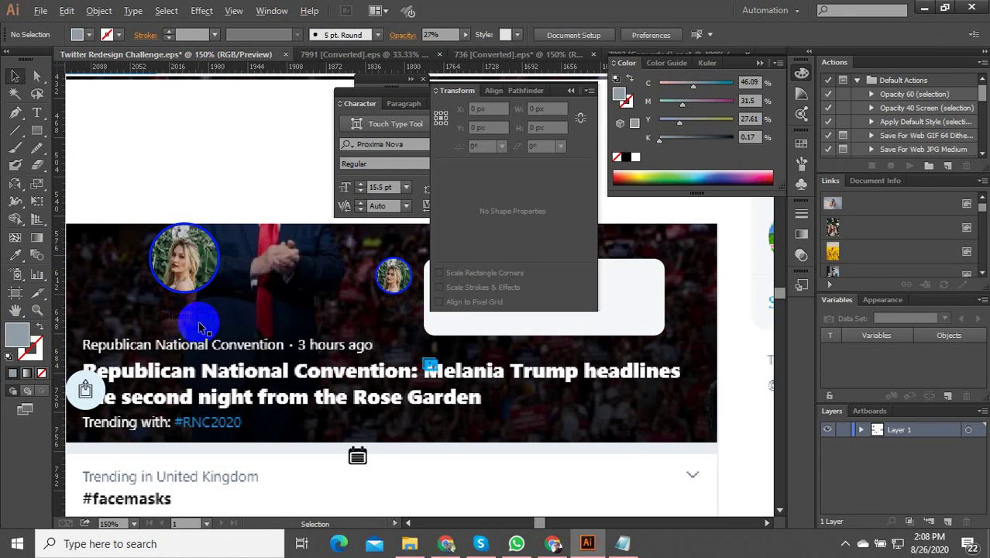
pyautogui.scroll(-2, 200, 327)
pyautogui.scroll(4, 354, 352)
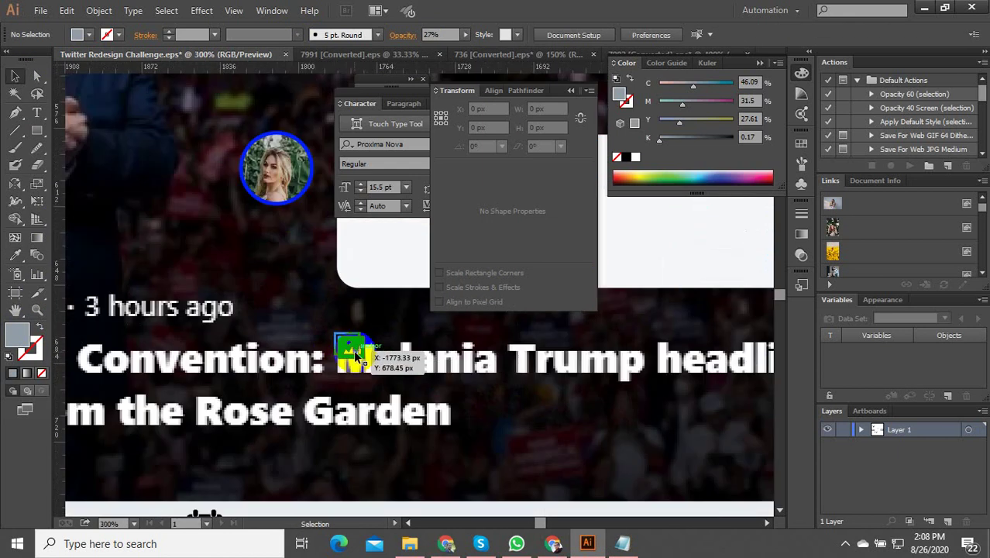
pyautogui.scroll(-2, 354, 352)
pyautogui.scroll(2, 221, 327)
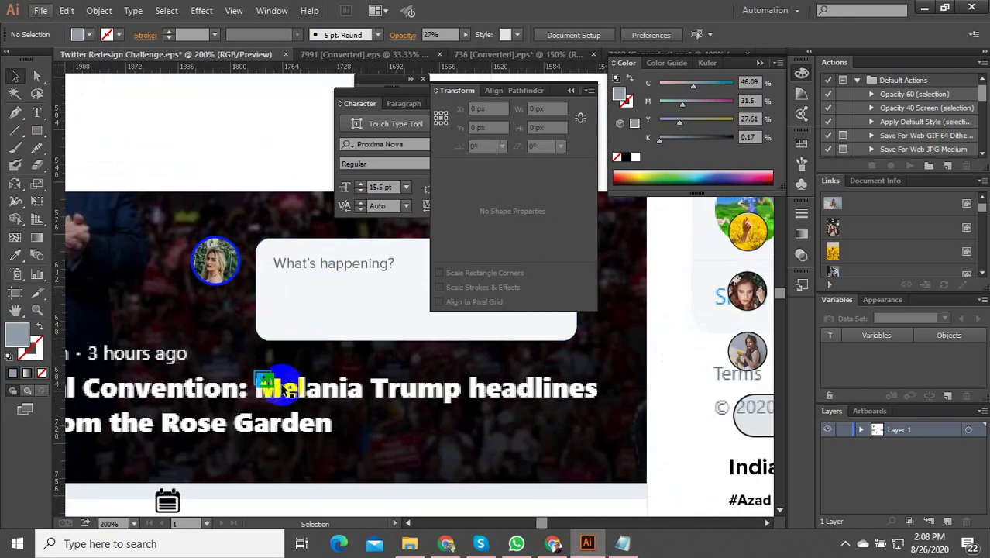
pyautogui.scroll(-5, 256, 381)
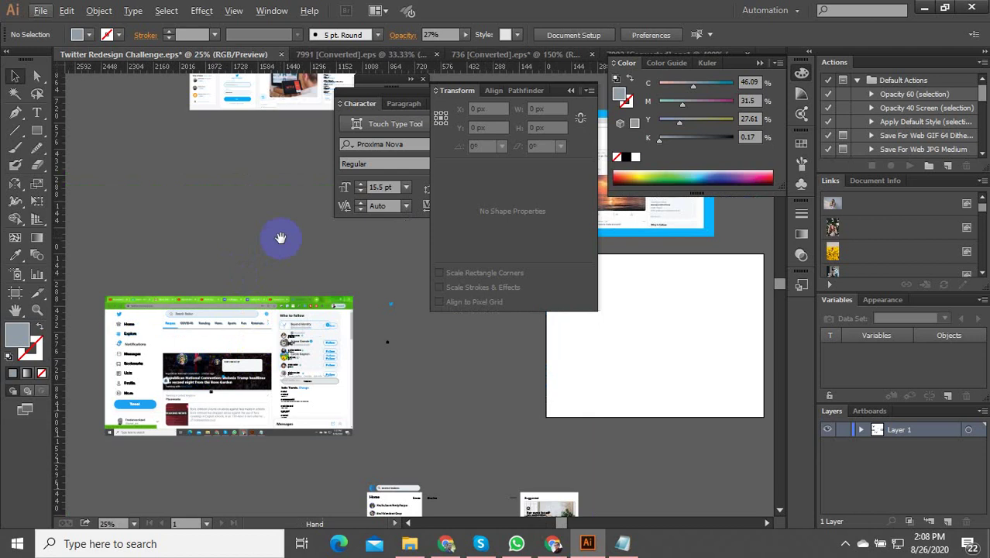
# Draw a rectangle 1 px wide and about 11.7 px high over the vertical bar of the reference design's list icon
pyautogui.moveTo(248, 178); pyautogui.dragTo(222, 374)
pyautogui.scroll(4, 260, 231)
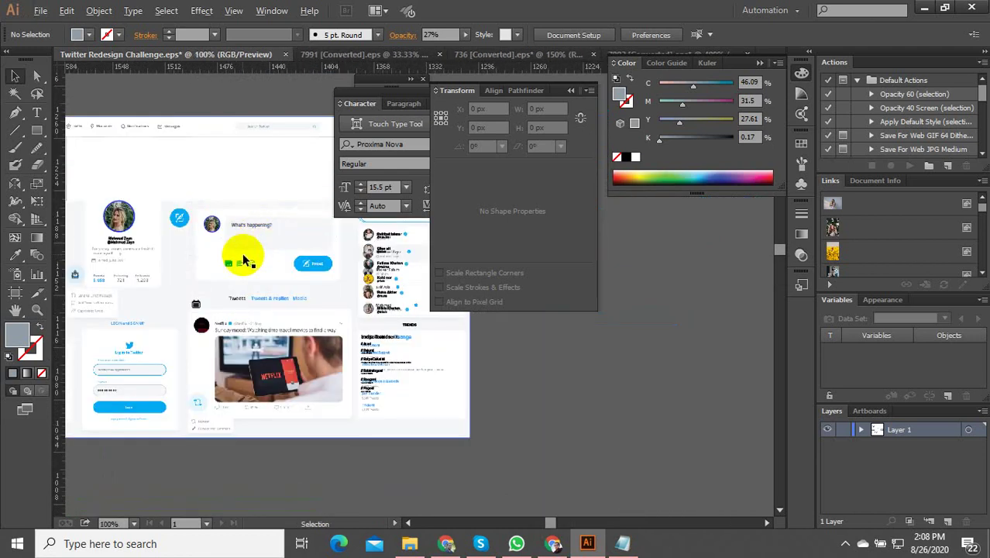
pyautogui.scroll(6, 240, 264)
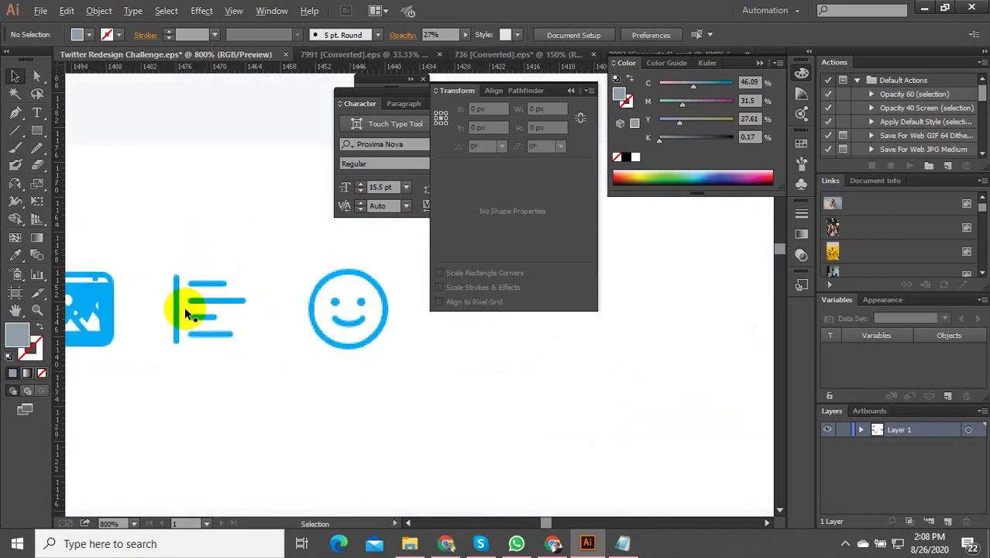
pyautogui.click(38, 131)
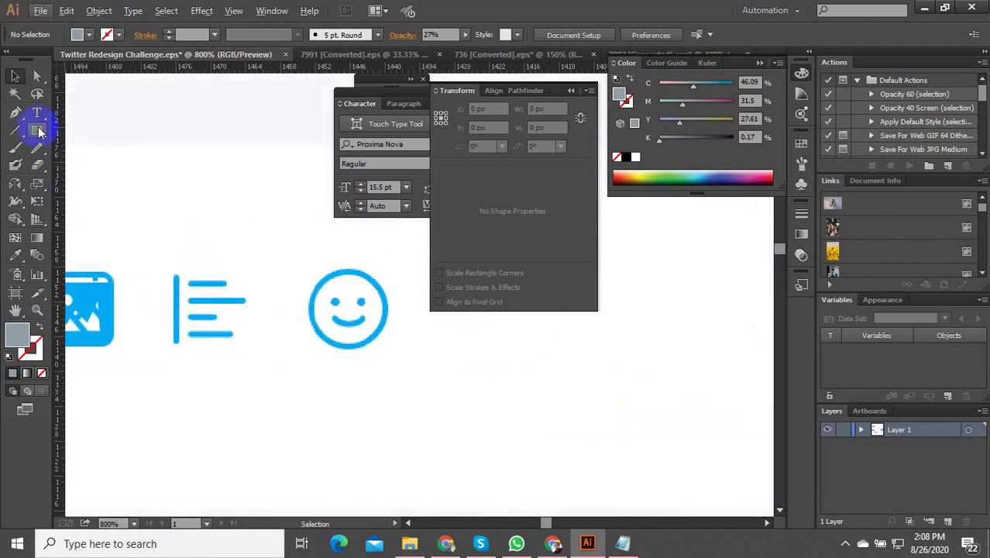
pyautogui.scroll(2, 203, 321)
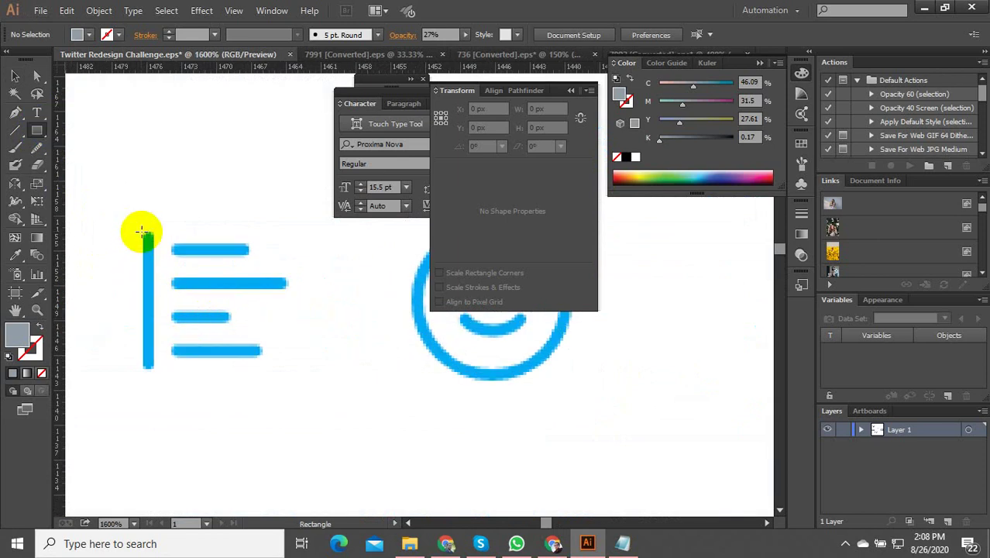
pyautogui.moveTo(142, 231); pyautogui.dragTo(156, 367)
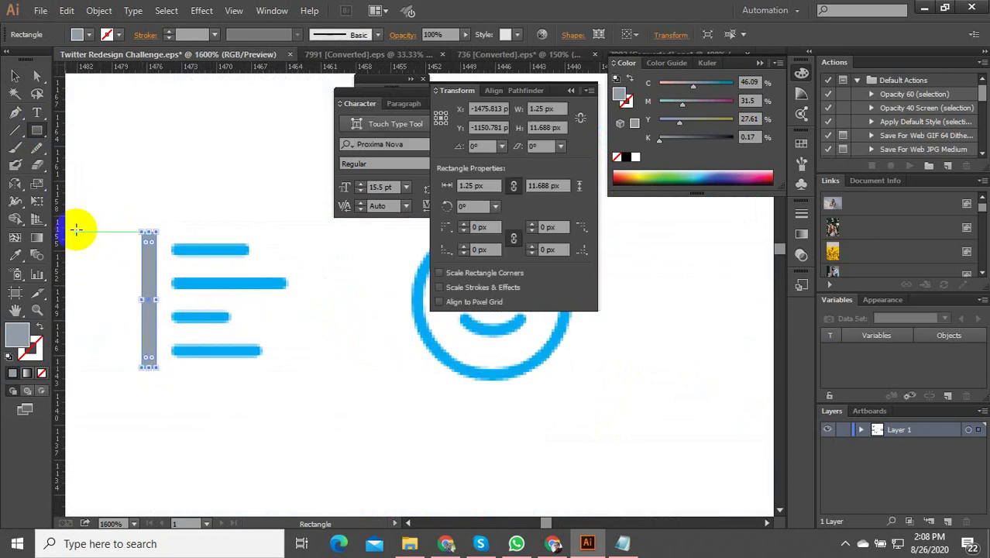
pyautogui.moveTo(157, 301); pyautogui.dragTo(153, 299)
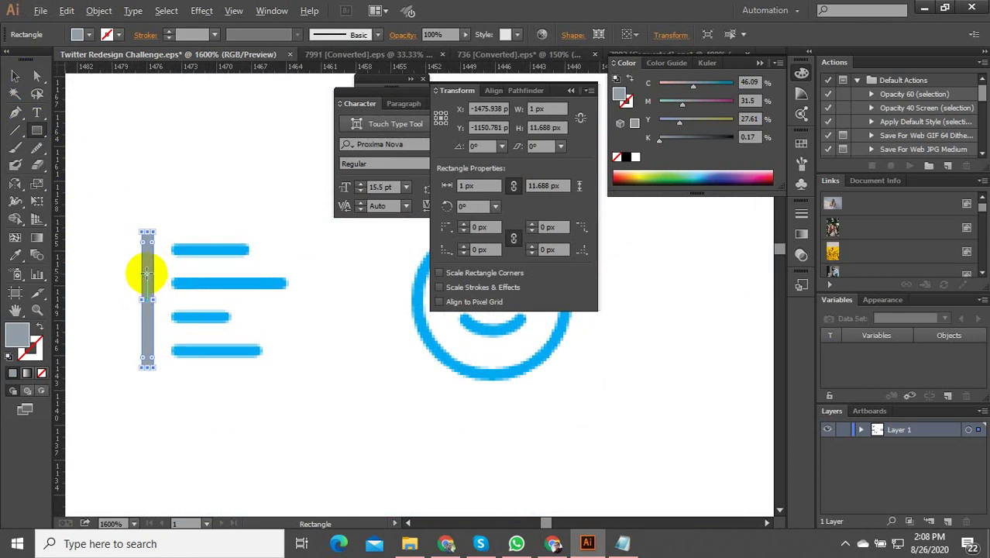
# Turn a copy of the vertical bar into a horizontal bar 7.875 px long over the list icon's third line
pyautogui.click(14, 76)
pyautogui.moveTo(150, 261); pyautogui.dragTo(216, 306)
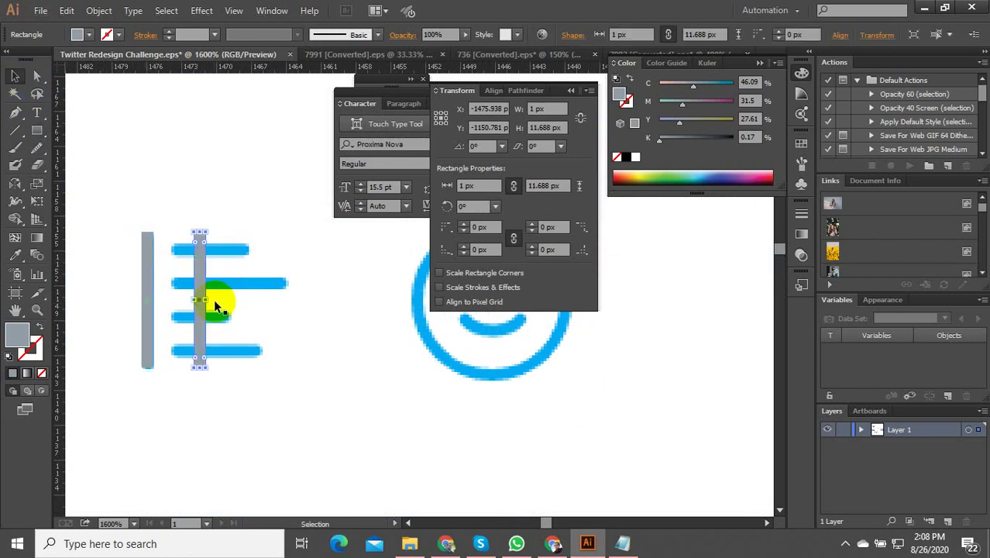
pyautogui.moveTo(205, 376); pyautogui.dragTo(146, 346)
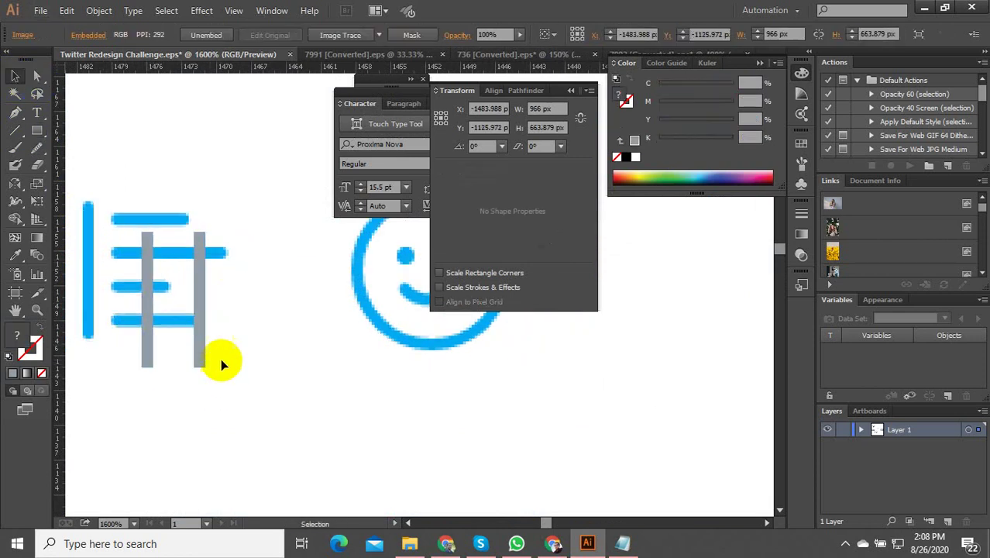
pyautogui.hotkey('ctrl', 'z')
pyautogui.click(199, 321)
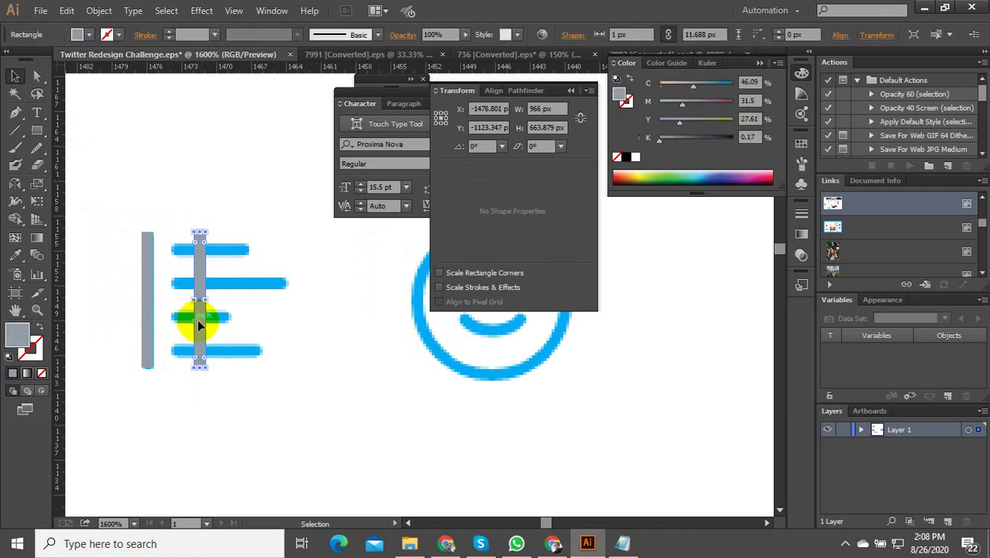
pyautogui.moveTo(203, 366); pyautogui.dragTo(204, 322)
pyautogui.scroll(3, 275, 322)
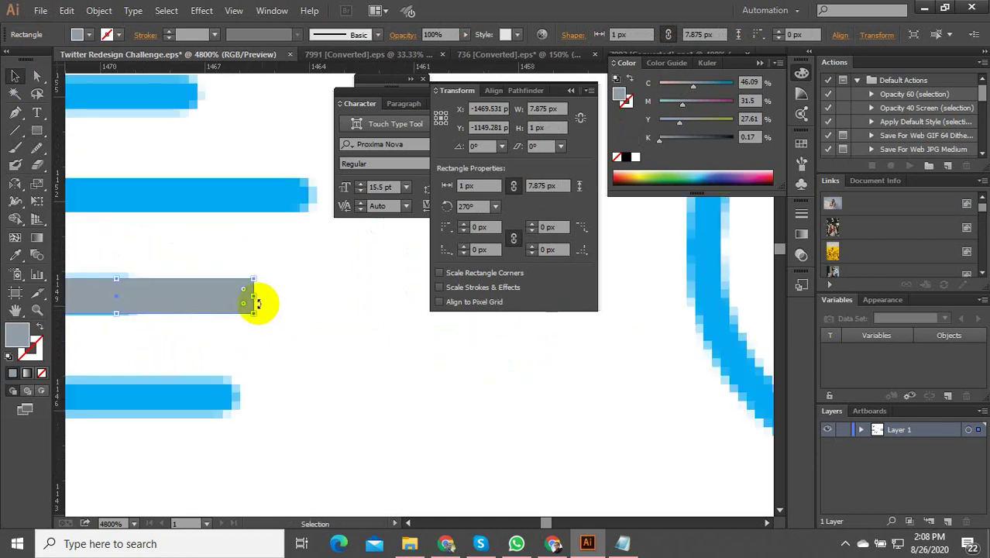
# Reduce the horizontal bar to about 5.48 by 0.71 px and place a copy about 7.9 px long on the icon's fourth line
pyautogui.moveTo(255, 301); pyautogui.dragTo(136, 337)
pyautogui.scroll(-2, 148, 294)
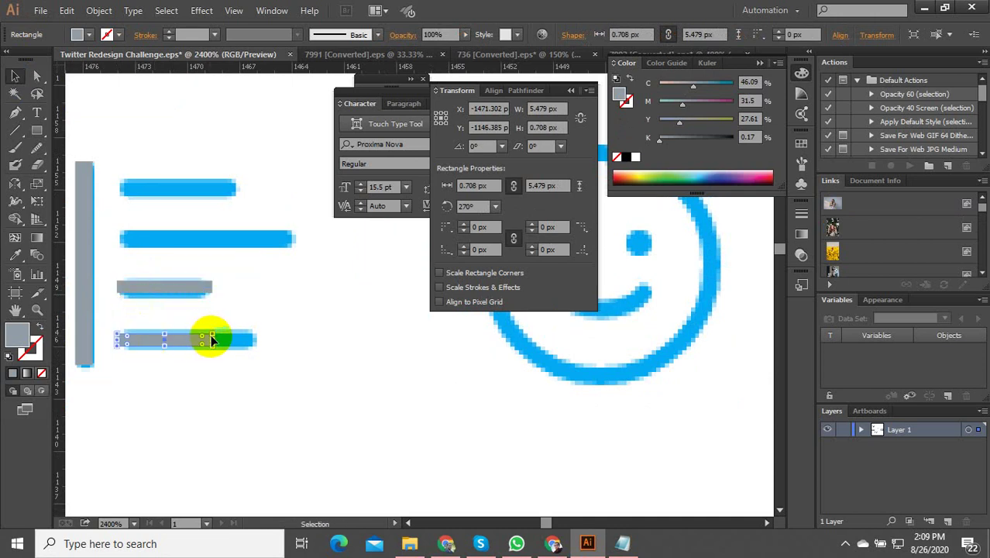
pyautogui.moveTo(212, 338); pyautogui.dragTo(255, 338)
pyautogui.moveTo(190, 333); pyautogui.dragTo(206, 249)
pyautogui.hotkey('ctrl', 'z')
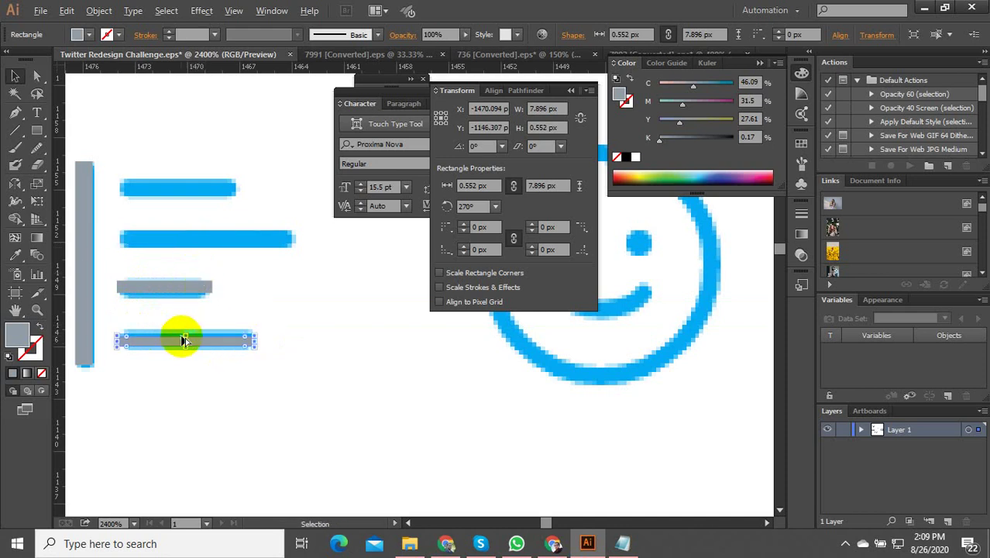
pyautogui.scroll(2, 183, 341)
pyautogui.moveTo(168, 318); pyautogui.dragTo(173, 308)
pyautogui.scroll(-2, 262, 341)
# Copy horizontal bars onto the list icon's second and first lines and lengthen each to match, the first to about 6.77 px
pyautogui.moveTo(270, 349); pyautogui.dragTo(335, 238)
pyautogui.moveTo(329, 239); pyautogui.dragTo(362, 239)
pyautogui.moveTo(225, 291); pyautogui.dragTo(310, 188)
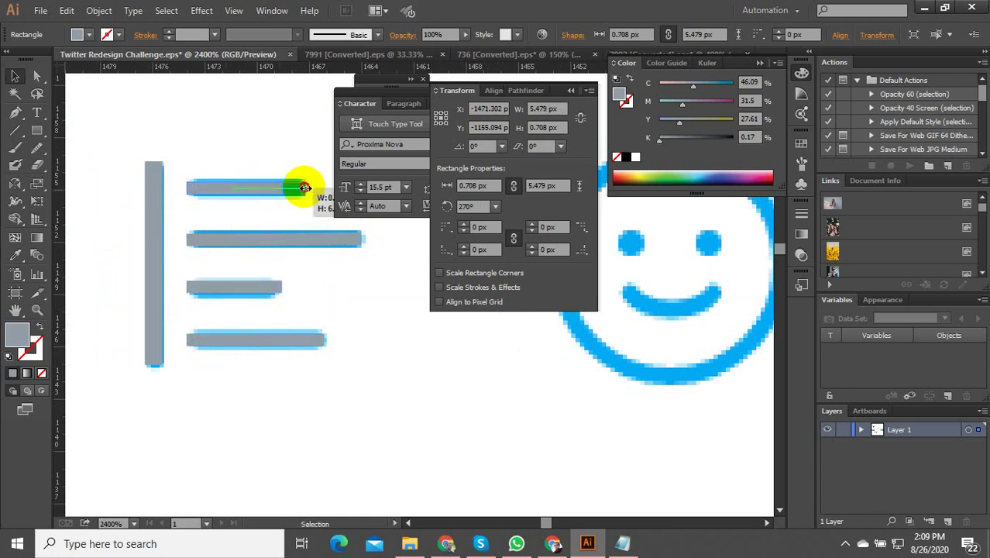
# Draw a 1.75 px circle with the Ellipse tool over each eye of the reference smiley icon
pyautogui.scroll(-5, 161, 290)
pyautogui.scroll(4, 259, 274)
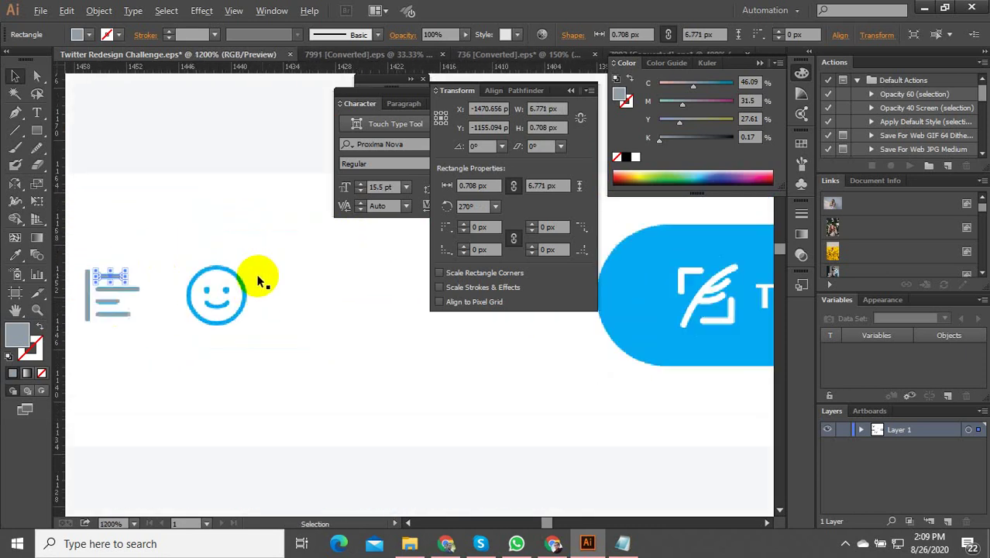
pyautogui.scroll(-2, 143, 337)
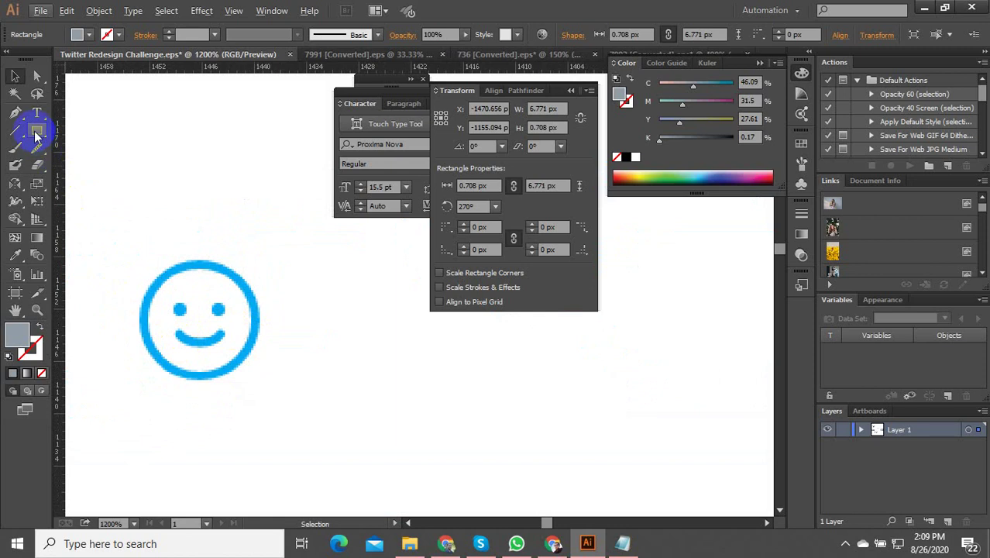
pyautogui.moveTo(35, 128); pyautogui.dragTo(68, 162)
pyautogui.scroll(2, 159, 335)
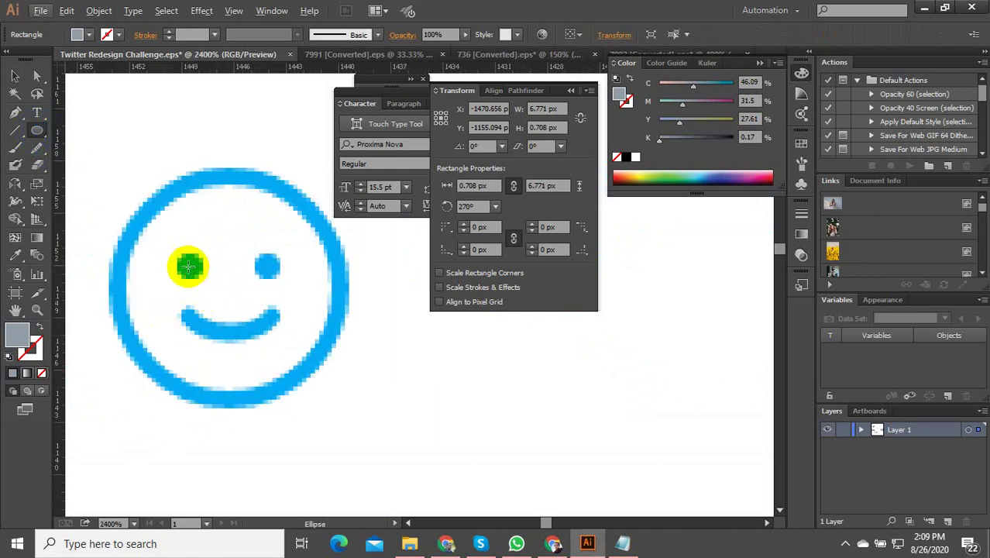
pyautogui.moveTo(187, 265)
pyautogui.mouseDown()
pyautogui.moveTo(202, 280)
pyautogui.moveTo(271, 266)
pyautogui.mouseUp()
pyautogui.click(15, 75)
pyautogui.click(188, 266)
# Draw the smiley's curved mouth over the reference with the Pen tool and swap its gray fill to the stroke
pyautogui.click(15, 112)
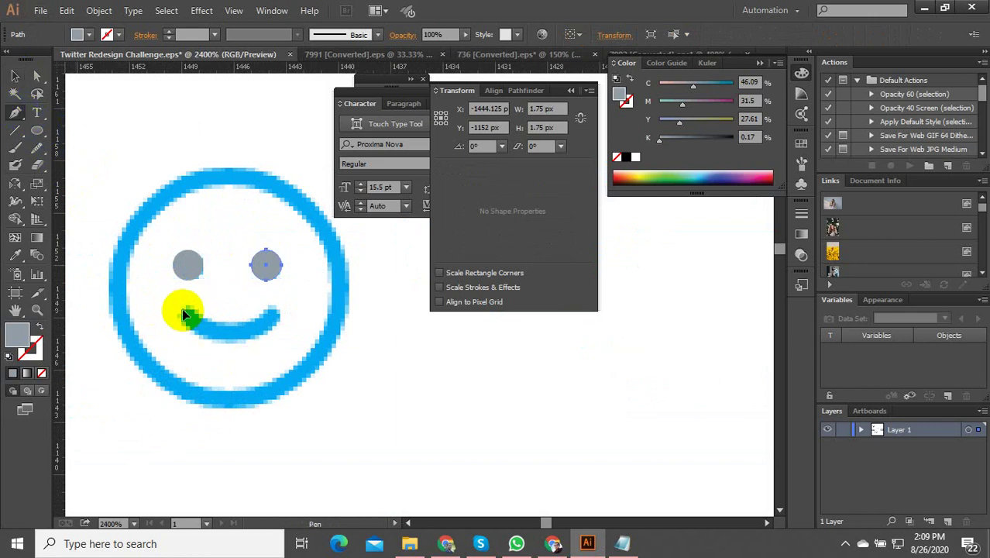
pyautogui.click(183, 313)
pyautogui.moveTo(273, 310); pyautogui.dragTo(323, 253)
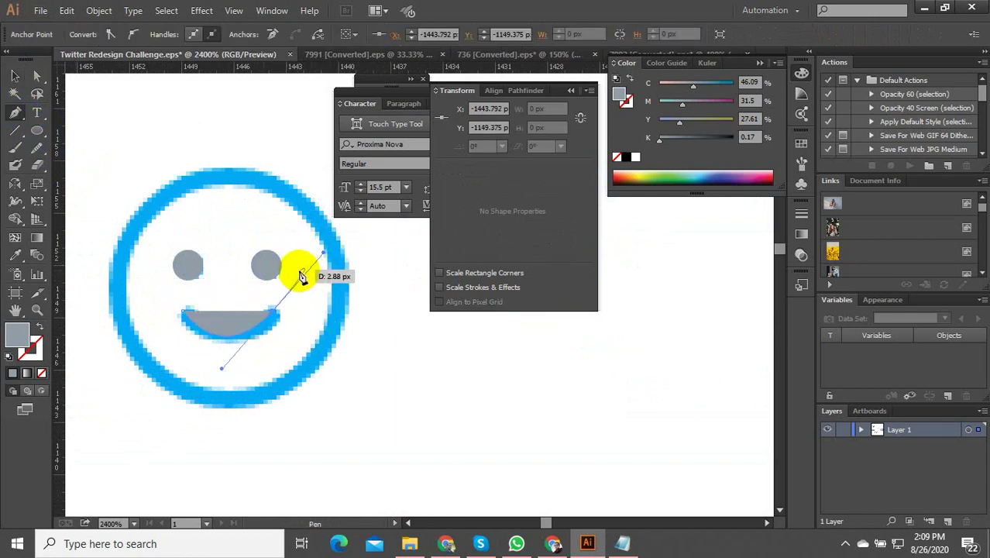
pyautogui.moveTo(184, 313); pyautogui.dragTo(63, 343)
pyautogui.click(41, 332)
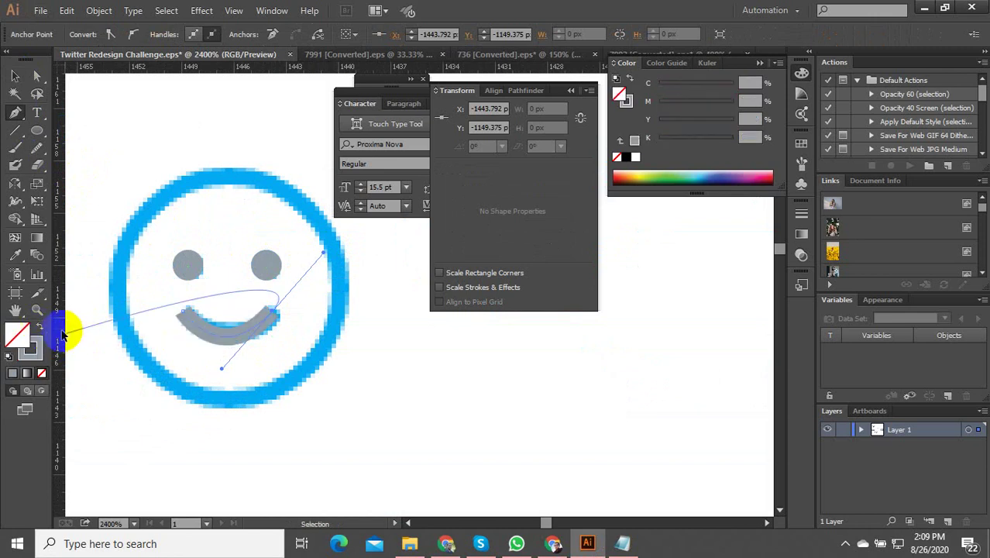
pyautogui.click(14, 75)
pyautogui.click(73, 94)
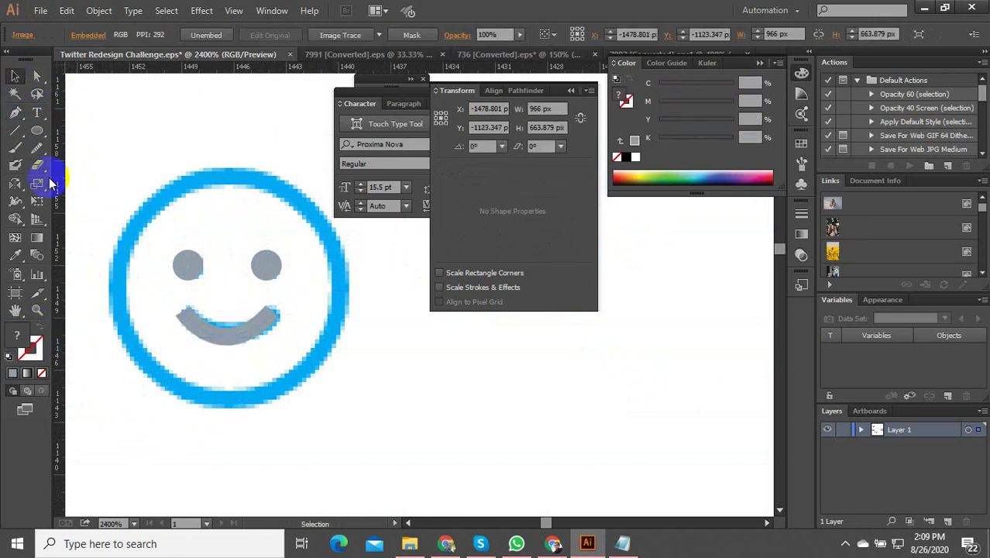
# Draw a circle about 13.25 px across over the smiley's outline and copy the mouth's 1 pt gray stroke onto it
pyautogui.click(37, 130)
pyautogui.moveTo(230, 291); pyautogui.dragTo(310, 405)
pyautogui.click(36, 342)
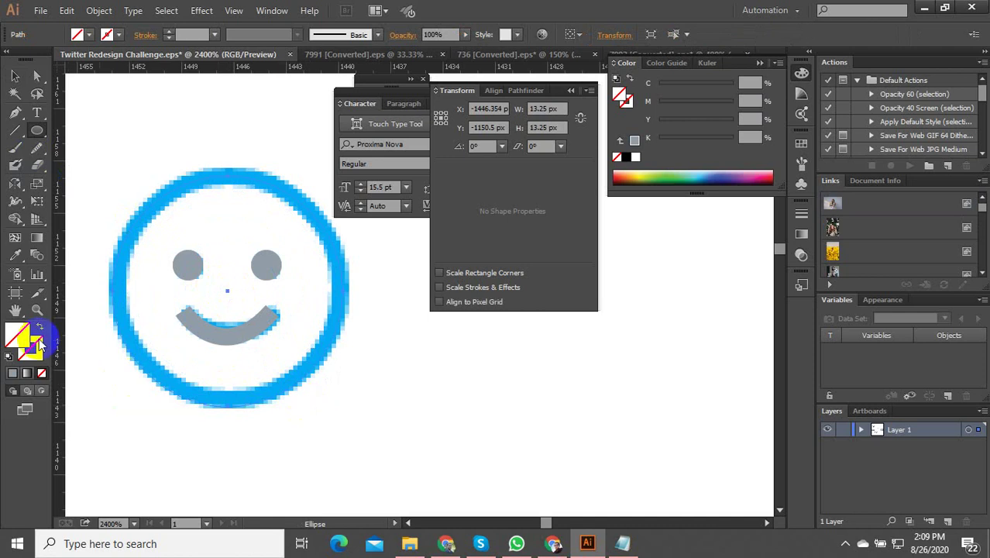
pyautogui.click(16, 256)
pyautogui.click(231, 337)
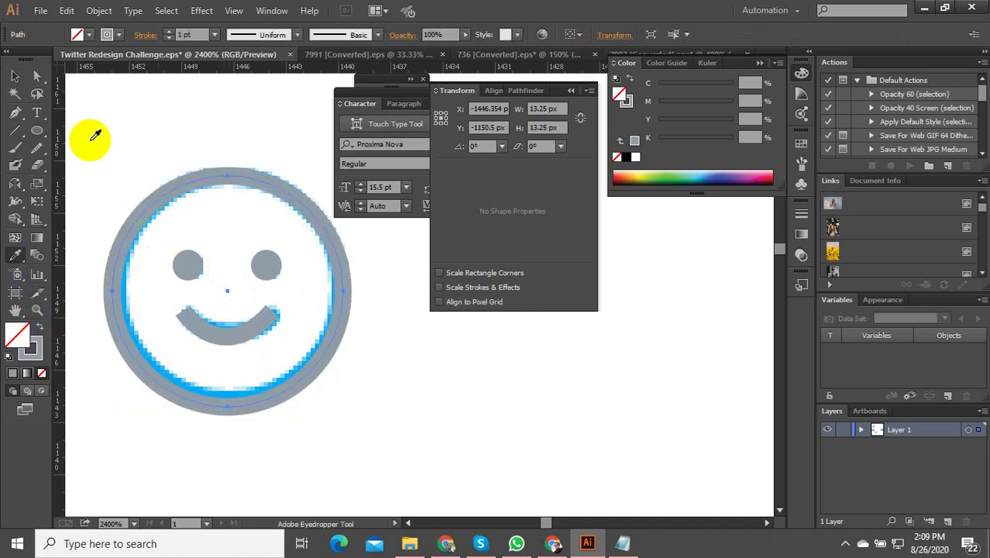
pyautogui.click(15, 75)
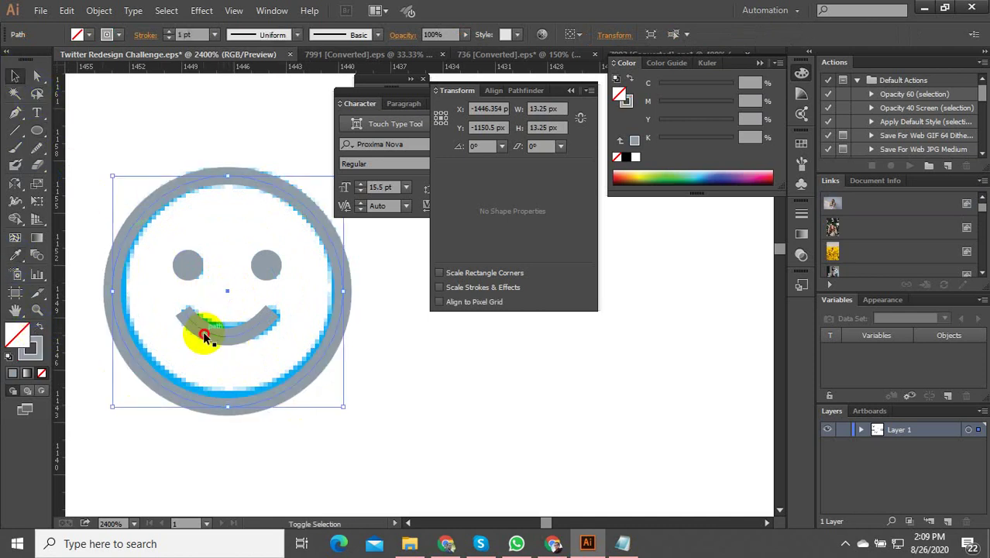
# Recolor the smiley's outline circle and mouth with the blue sampled from the reference as stroke and no fill
pyautogui.keyDown('shift'); pyautogui.click(206, 335); pyautogui.keyUp('shift')
pyautogui.keyDown('shift'); pyautogui.click(185, 267); pyautogui.keyUp('shift')
pyautogui.keyDown('shift'); pyautogui.click(172, 256); pyautogui.keyUp('shift')
pyautogui.keyDown('shift'); pyautogui.click(181, 264); pyautogui.keyUp('shift')
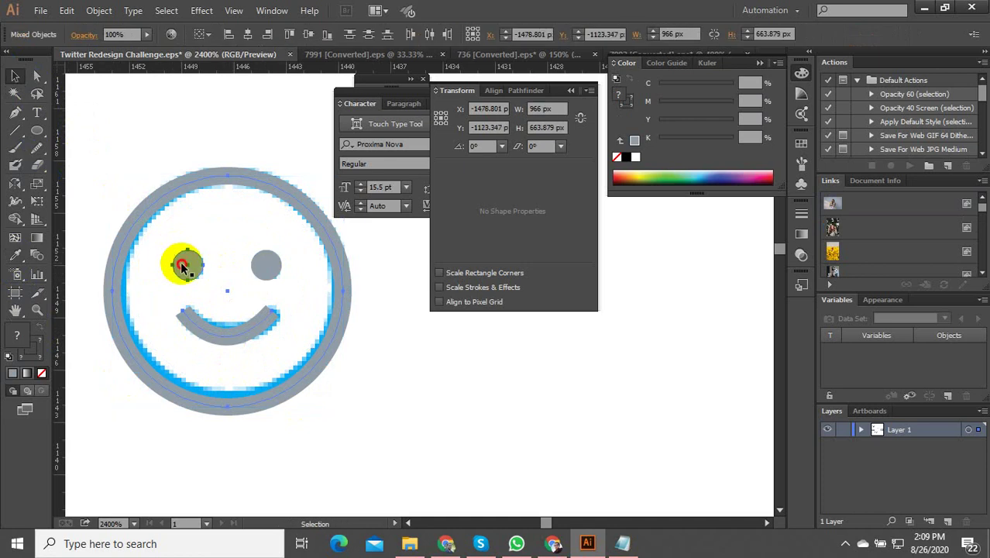
pyautogui.click(152, 329)
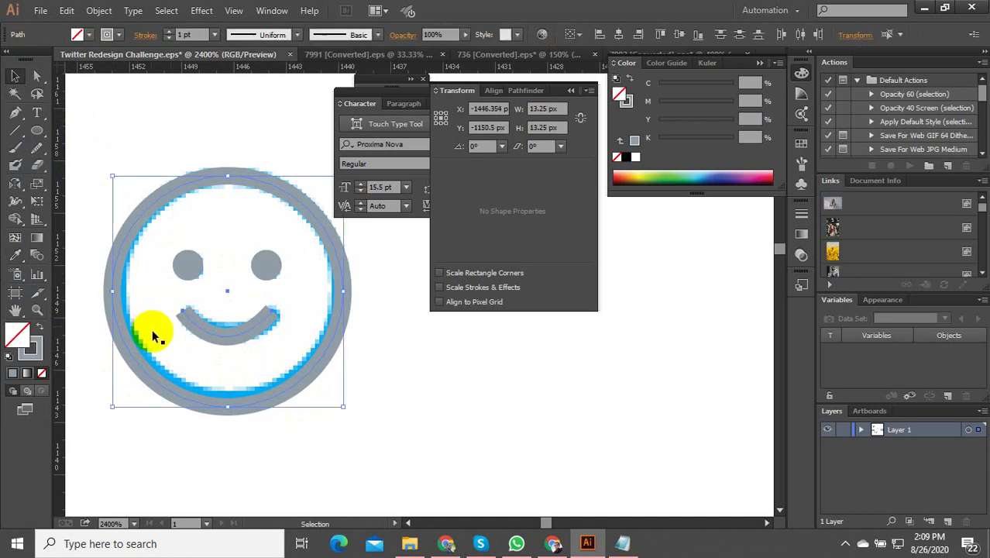
pyautogui.scroll(-1, 293, 380)
pyautogui.click(15, 255)
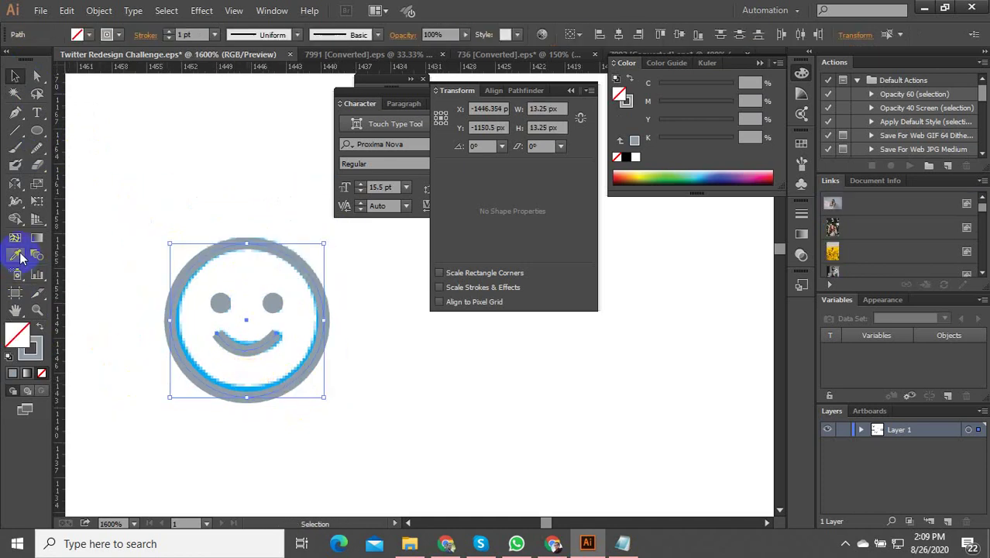
pyautogui.scroll(1, 250, 400)
pyautogui.click(239, 354)
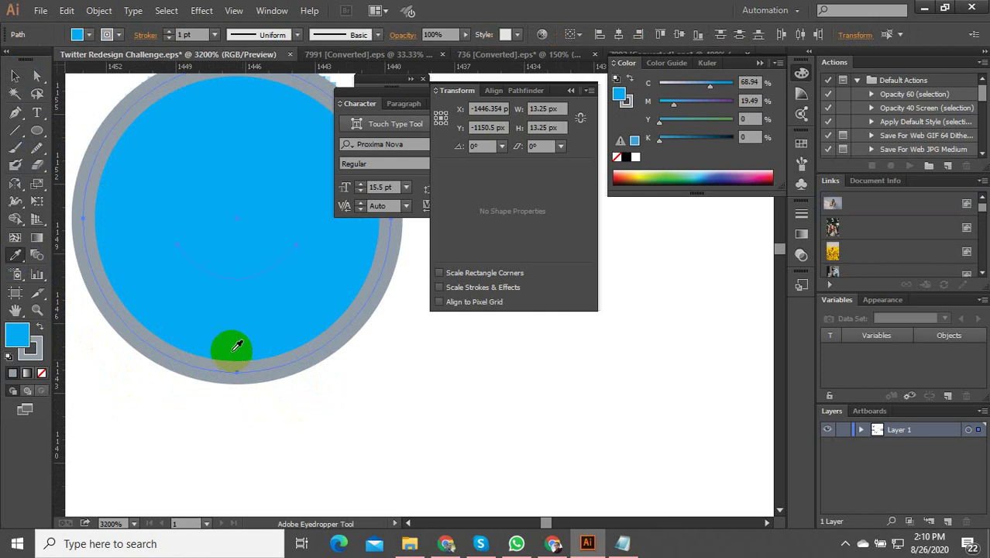
pyautogui.press('v')
pyautogui.click(40, 331)
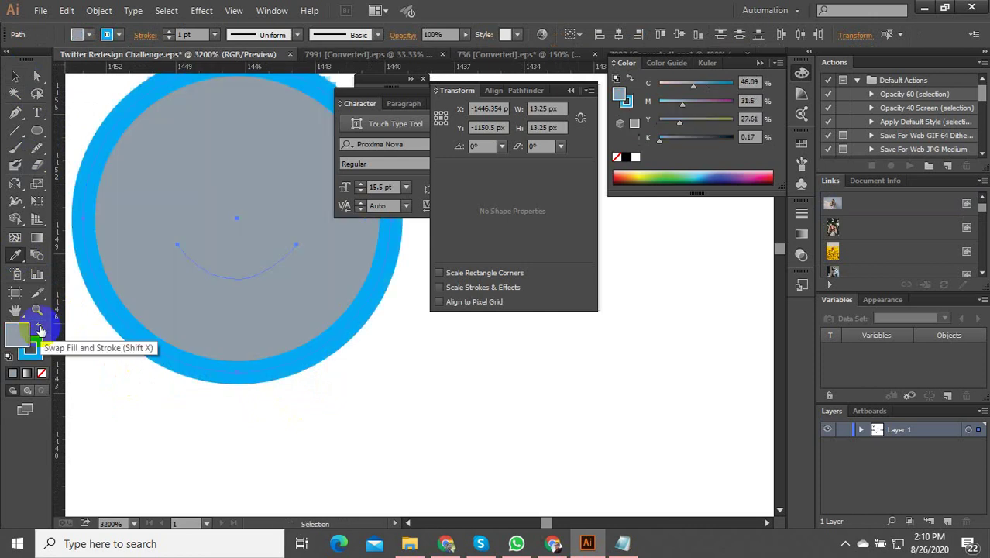
pyautogui.click(43, 374)
pyautogui.press('v')
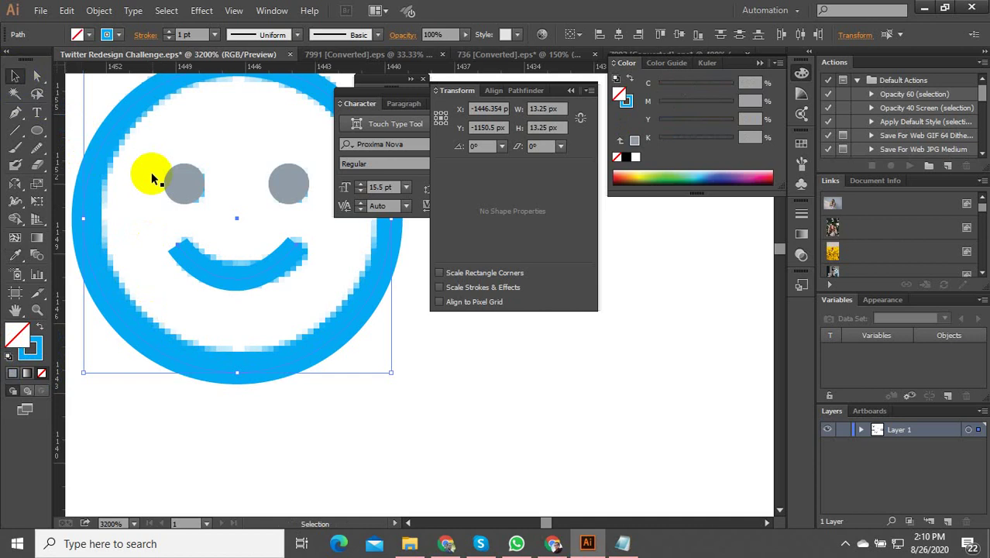
# Recolor both smiley eyes with the mouth's blue as fill and no stroke
pyautogui.click(186, 189)
pyautogui.keyDown('shift'); pyautogui.click(279, 198); pyautogui.keyUp('shift')
pyautogui.click(15, 255)
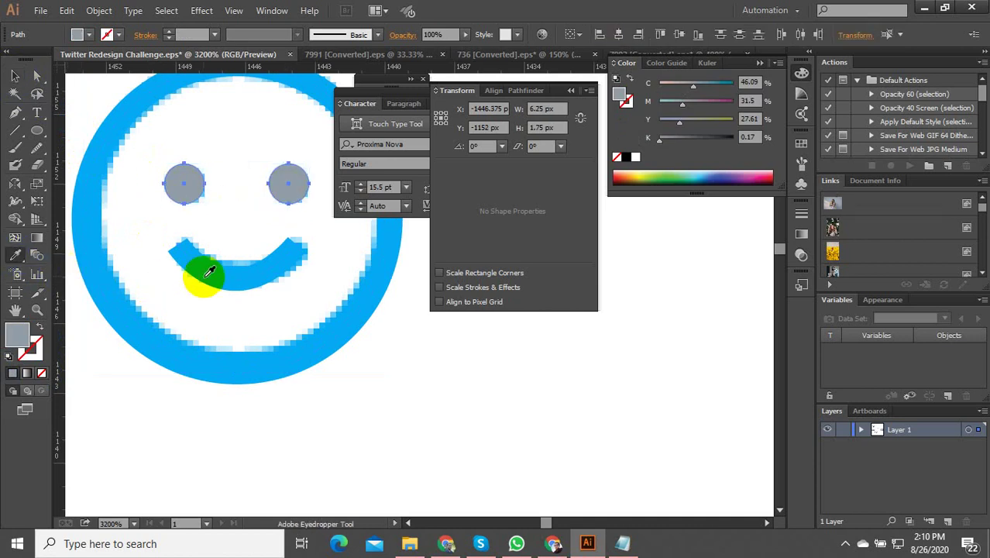
pyautogui.click(207, 271)
pyautogui.press('v')
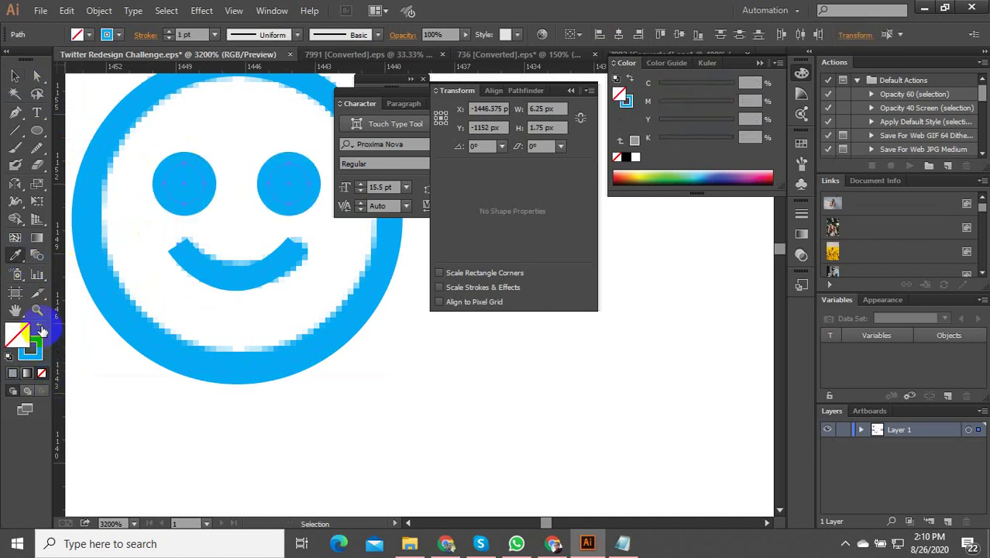
pyautogui.click(40, 327)
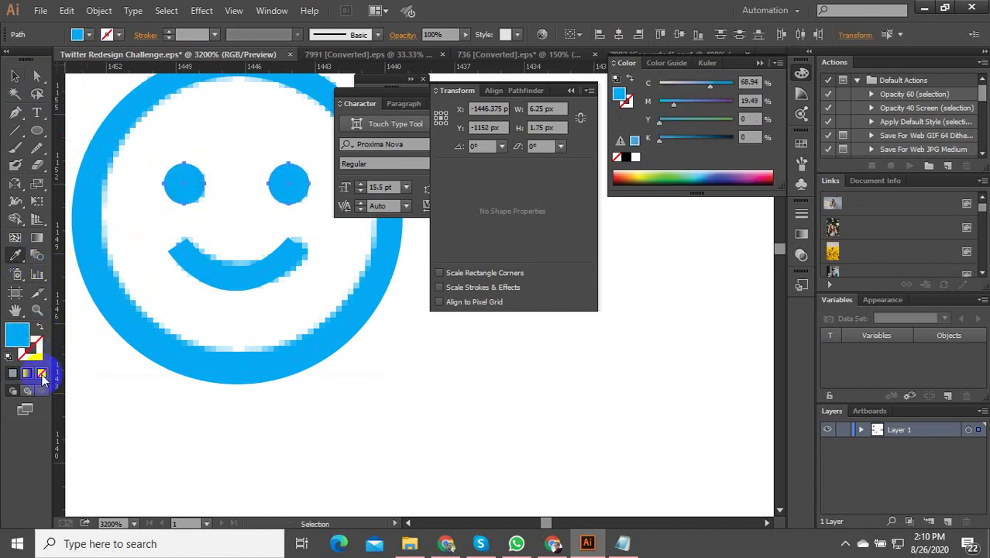
pyautogui.scroll(-9, 258, 272)
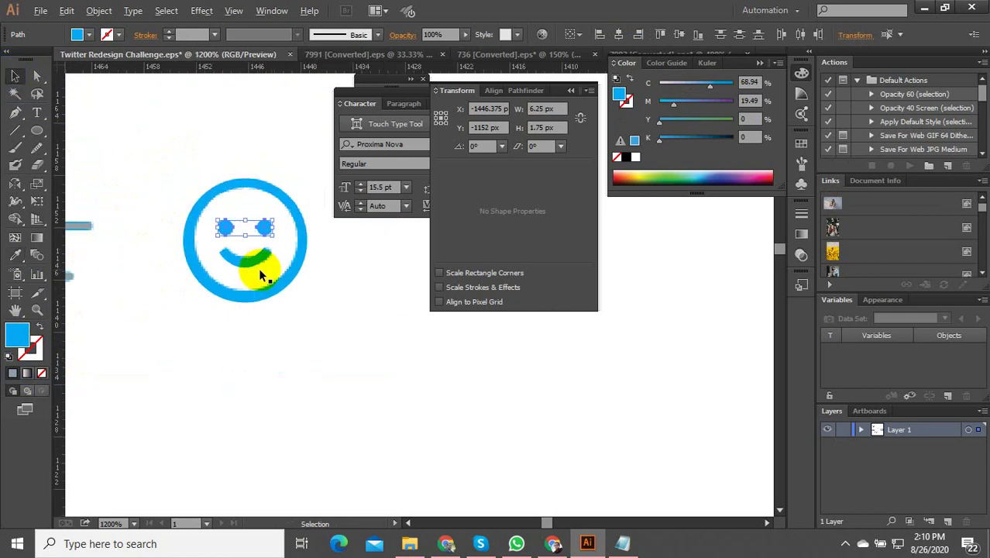
pyautogui.click(250, 313)
# Draw a blue rectangle about 77.67 by 31.83 px over the reference Tweet button
pyautogui.scroll(2, 249, 314)
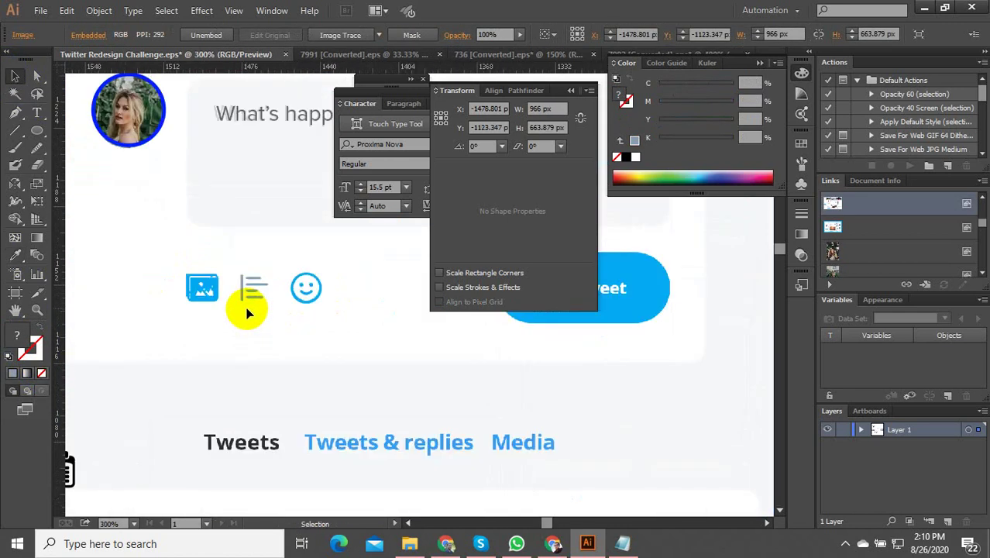
pyautogui.scroll(-3, 194, 327)
pyautogui.scroll(6, 394, 301)
pyautogui.scroll(2, 244, 331)
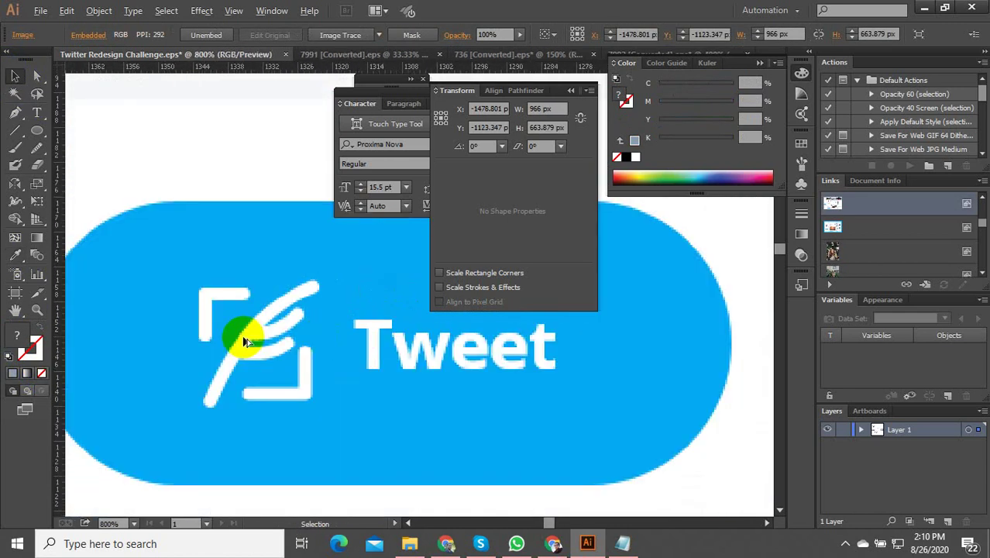
pyautogui.scroll(-2, 327, 376)
pyautogui.scroll(1, 310, 365)
pyautogui.scroll(-1, 206, 368)
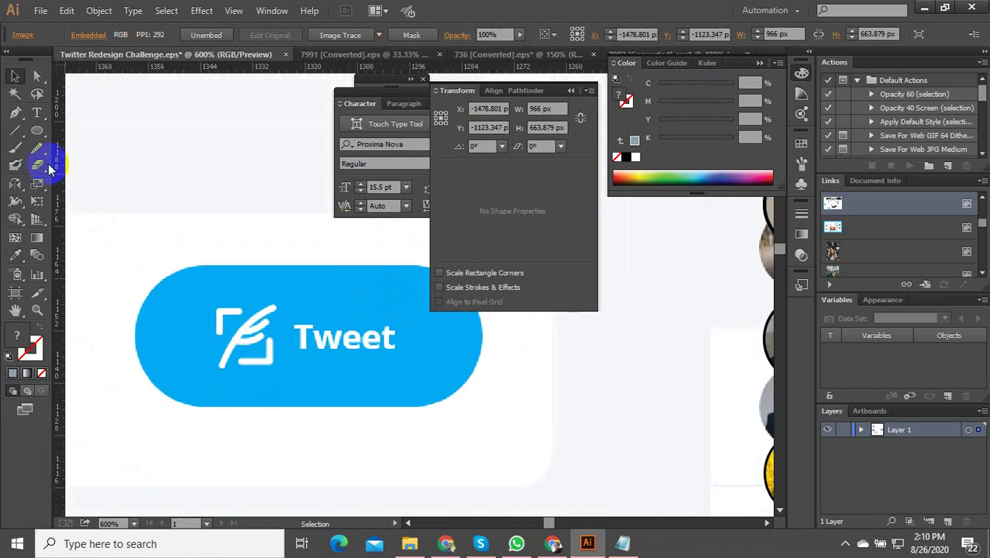
pyautogui.moveTo(41, 134); pyautogui.dragTo(78, 129)
pyautogui.click(39, 135)
pyautogui.moveTo(139, 264); pyautogui.dragTo(477, 402)
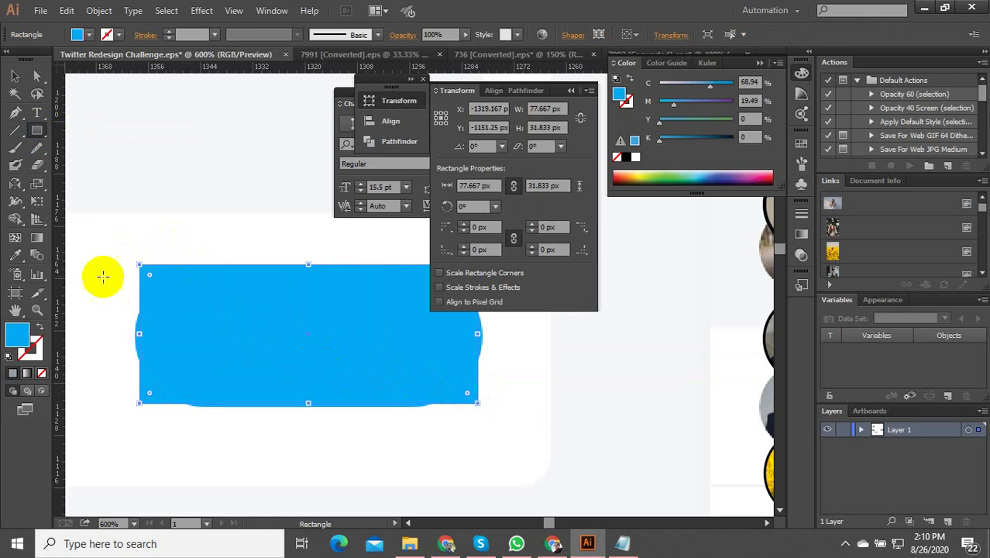
# Round all corners of the button rectangle to 15.92 px and swap its blue fill to the stroke
pyautogui.moveTo(153, 279); pyautogui.dragTo(223, 339)
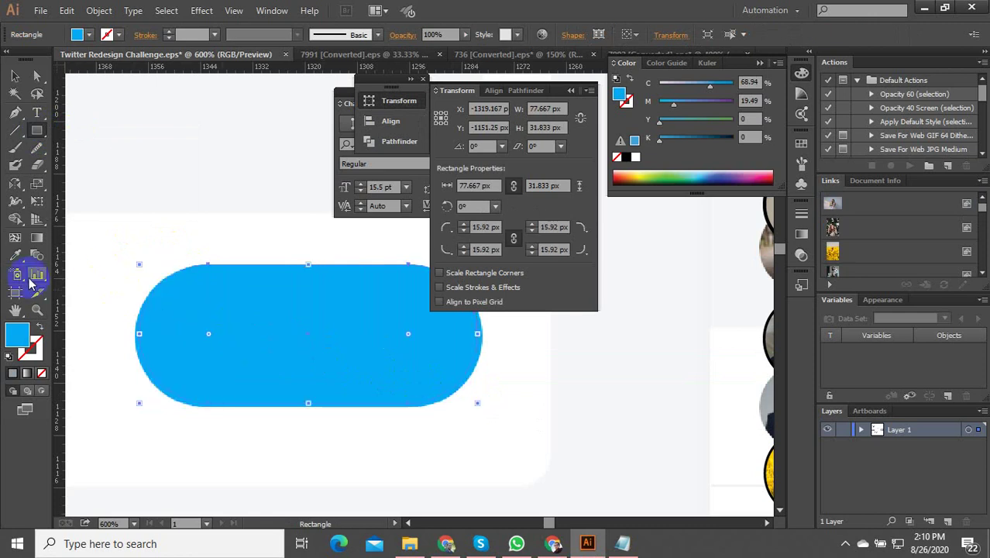
pyautogui.click(42, 327)
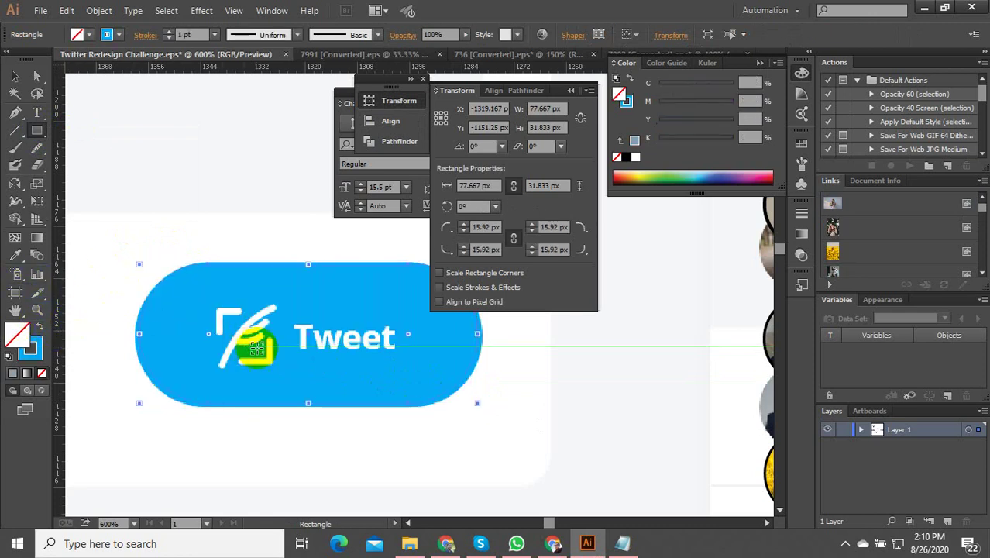
pyautogui.click(199, 361)
# Trace the upper-left L-shaped bracket of the Tweet button's icon with the Pen tool, about 4.75 by 5.17 px
pyautogui.click(15, 113)
pyautogui.scroll(2, 195, 349)
pyautogui.keyDown('ctrl'); pyautogui.click(195, 349); pyautogui.keyUp('ctrl')
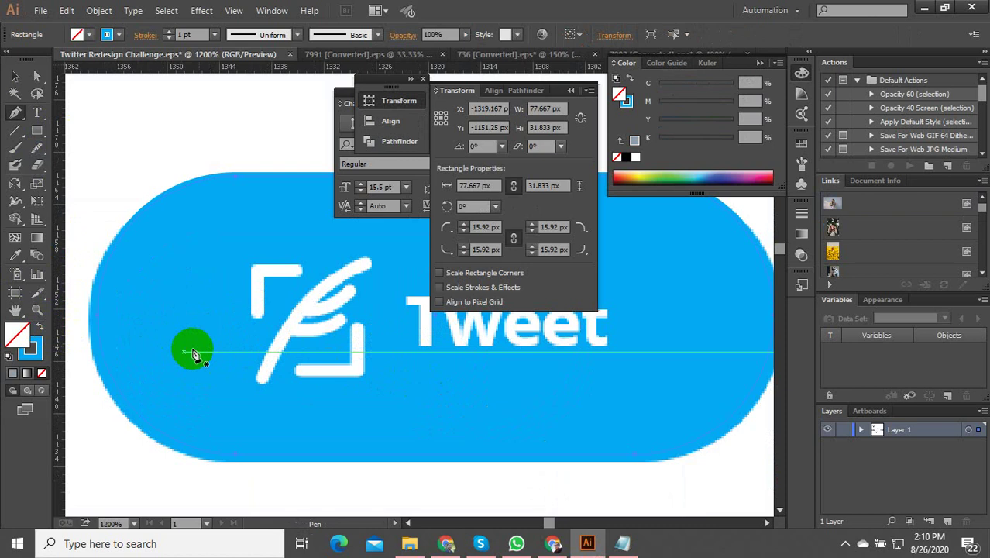
pyautogui.click(257, 314)
pyautogui.click(257, 269)
pyautogui.moveTo(290, 281); pyautogui.dragTo(305, 275)
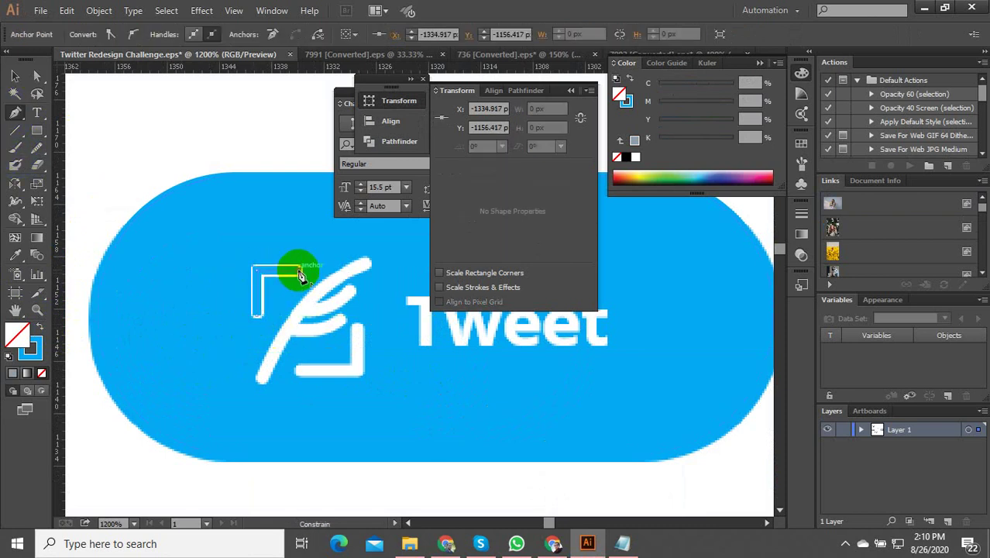
pyautogui.click(16, 77)
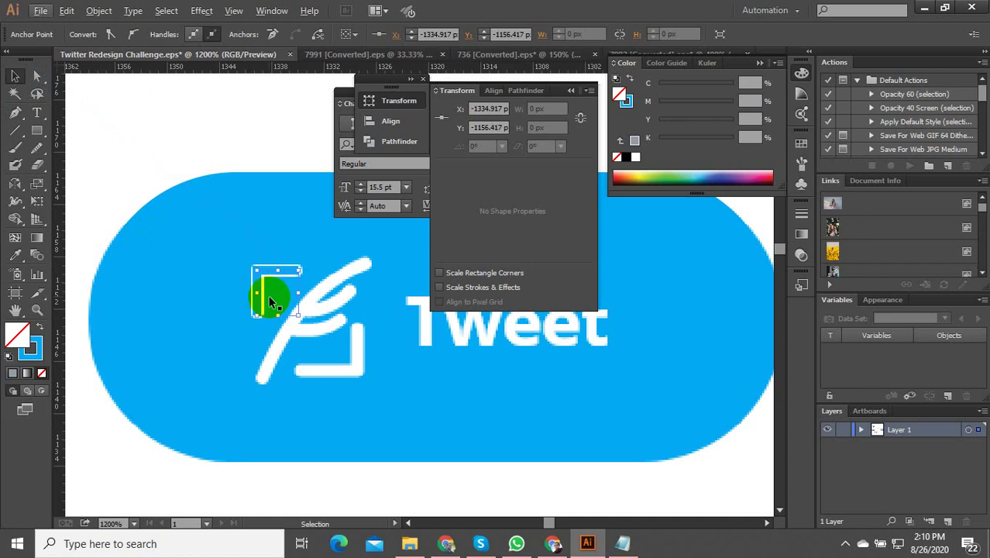
# Give the L-shaped bracket a white stroke sampled with the Eyedropper, then deselect it
pyautogui.click(16, 257)
pyautogui.click(39, 349)
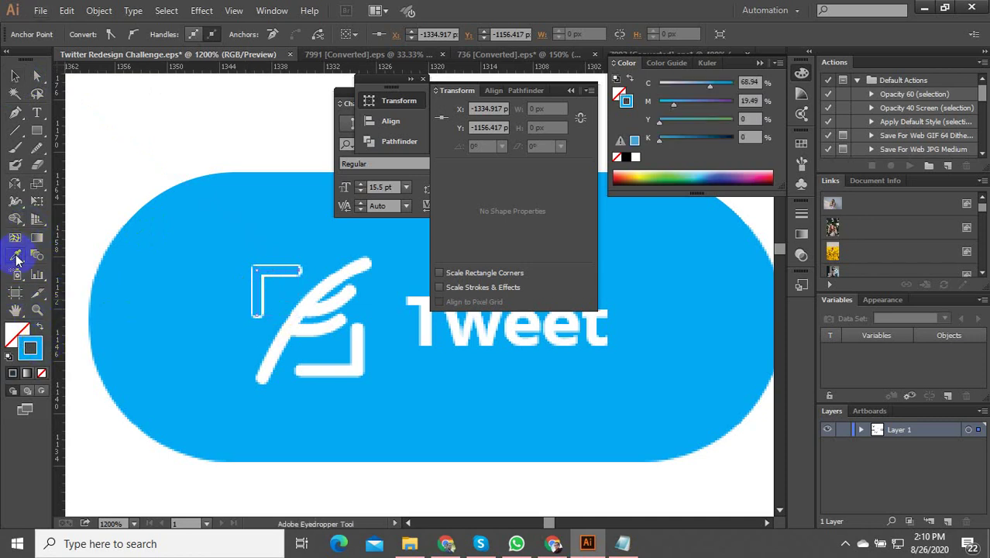
pyautogui.click(172, 148)
pyautogui.click(53, 96)
pyautogui.click(327, 389)
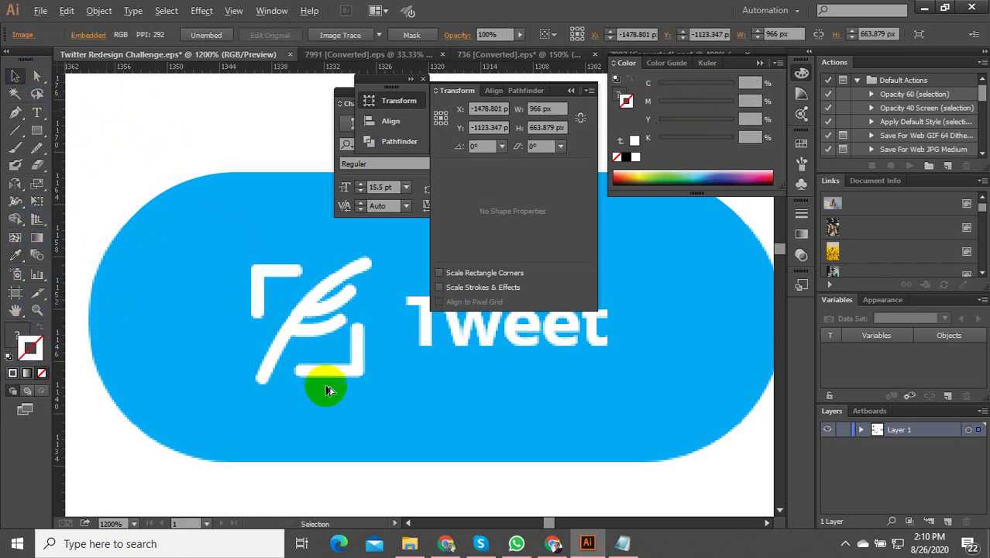
# Copy the bracket, rotate the copy 180° and align it over the lower-right bracket of the Tweet icon
pyautogui.click(272, 308)
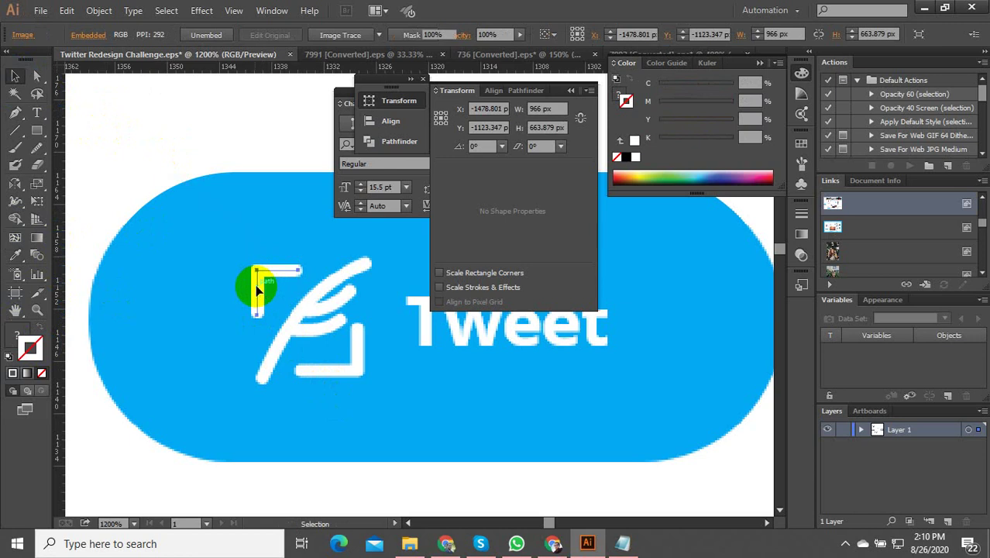
pyautogui.moveTo(258, 289); pyautogui.dragTo(331, 360)
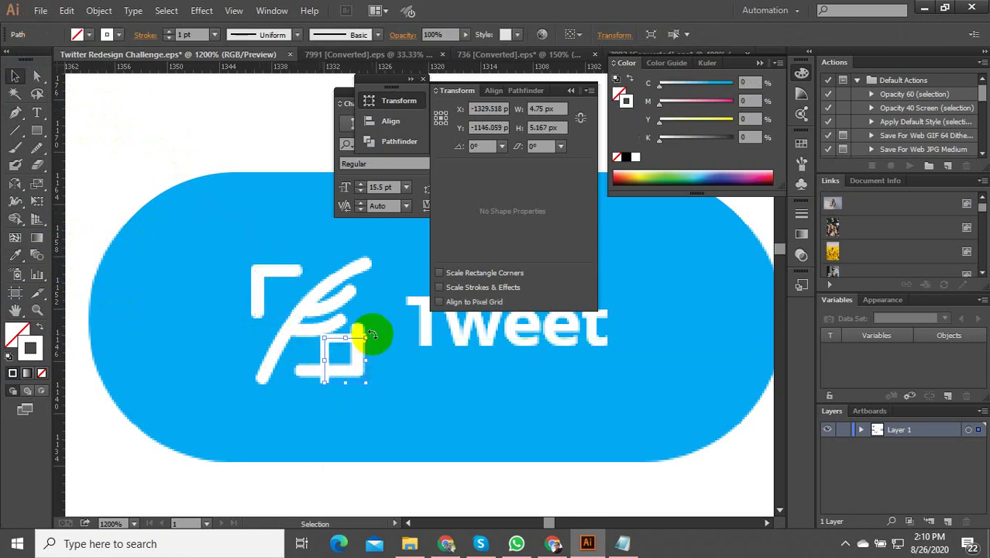
pyautogui.moveTo(372, 335); pyautogui.dragTo(324, 369)
pyautogui.scroll(3, 365, 376)
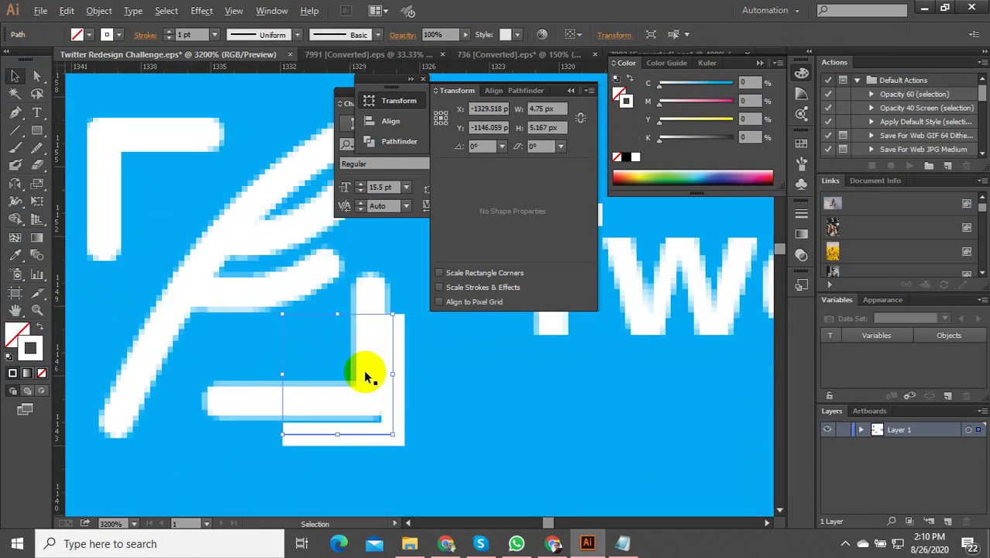
pyautogui.moveTo(392, 418); pyautogui.dragTo(371, 386)
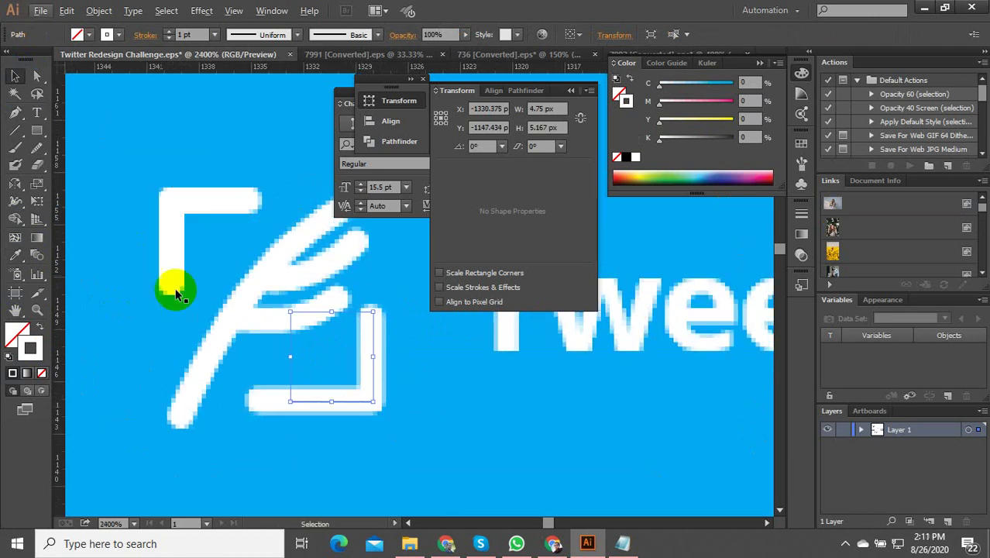
# Trace the feather's long curved shaft from its lower end to its upper tip with the Pen tool
pyautogui.click(14, 114)
pyautogui.click(197, 423)
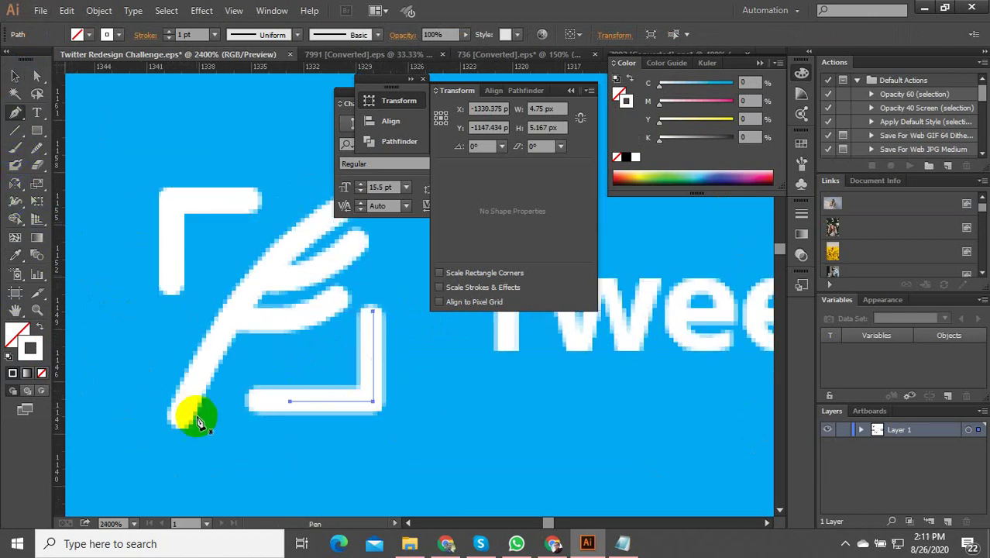
pyautogui.click(181, 421)
pyautogui.scroll(-1, 147, 354)
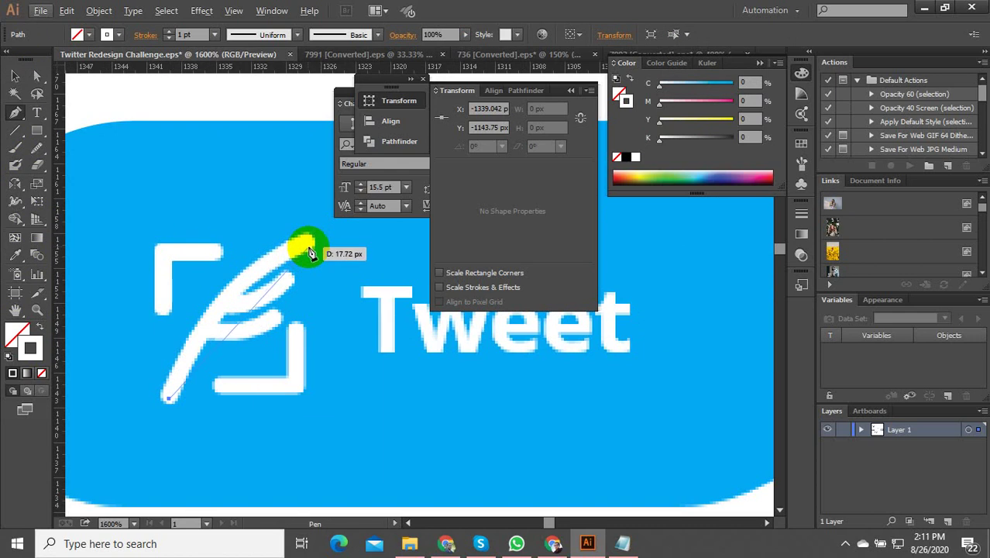
pyautogui.moveTo(309, 242); pyautogui.dragTo(415, 210)
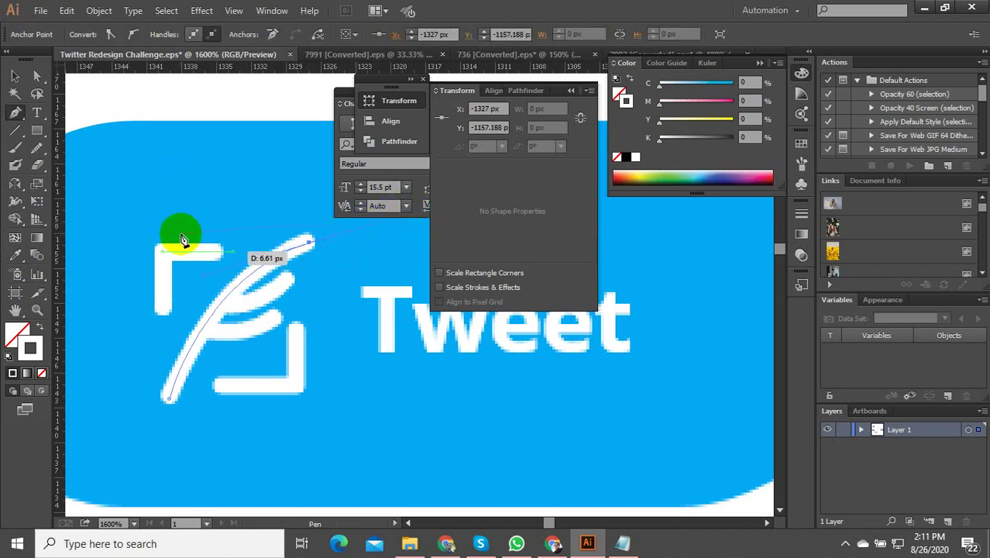
pyautogui.moveTo(122, 205); pyautogui.dragTo(288, 266)
pyautogui.click(153, 184)
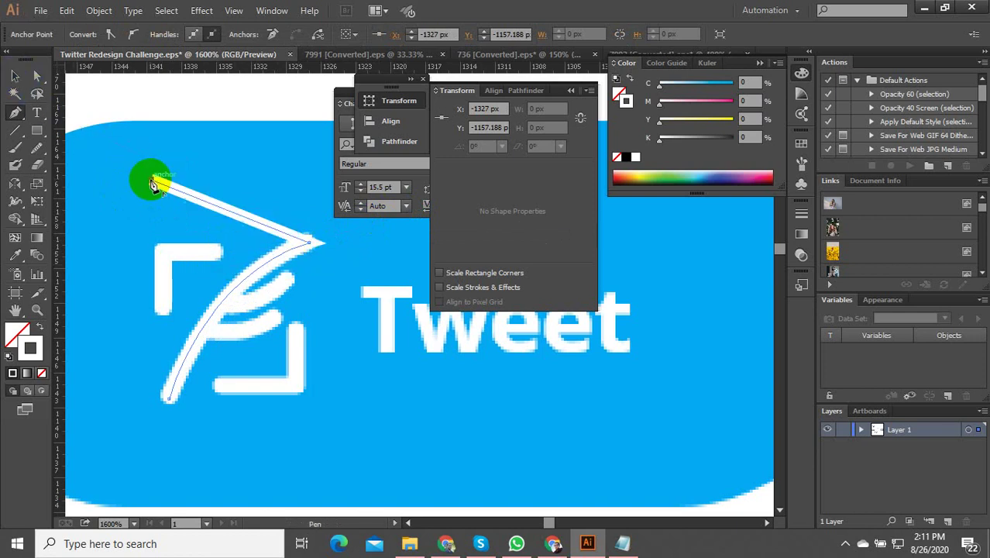
pyautogui.hotkey('ctrl', 'z')
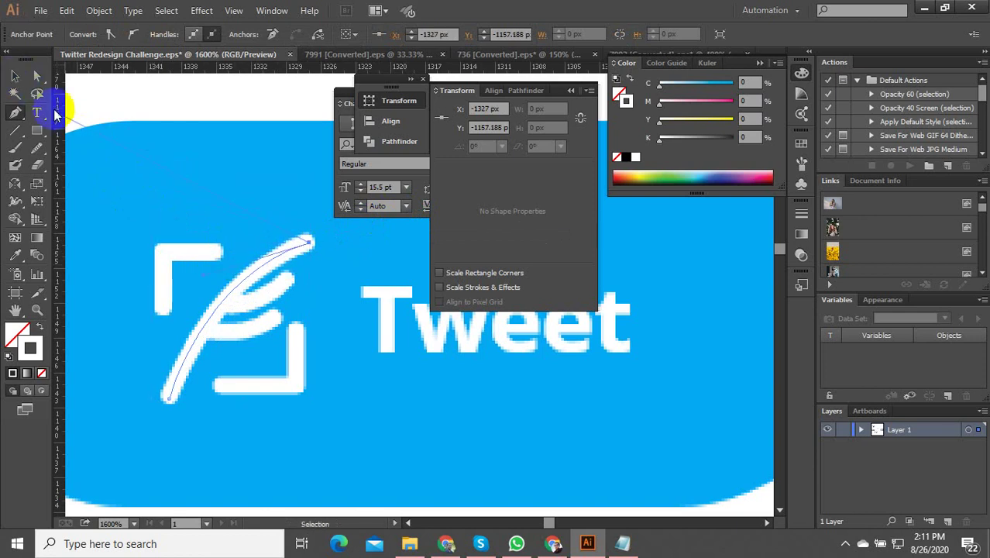
# Trace the feather's lower barb as a curve from its outer tip to the shaft with the Pen tool
pyautogui.click(19, 81)
pyautogui.scroll(2, 203, 349)
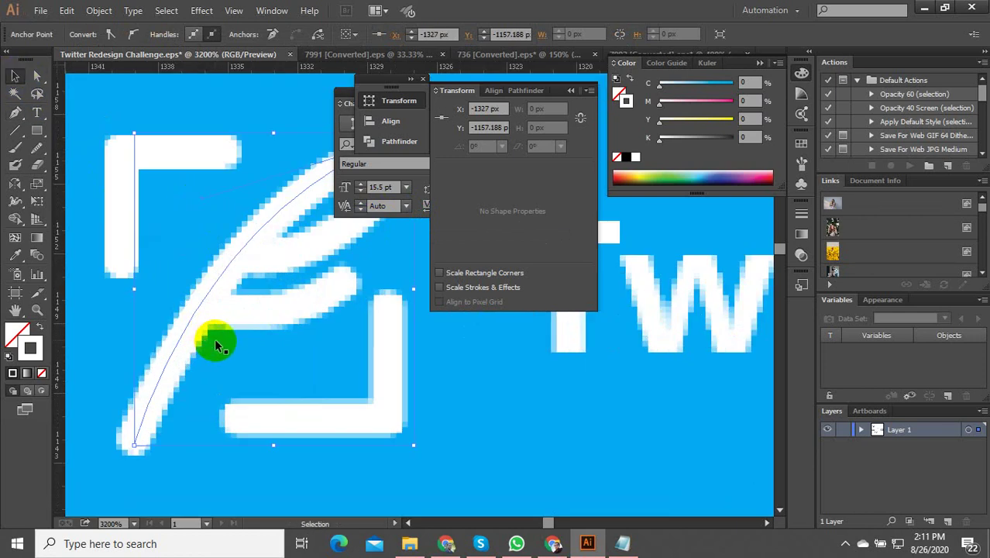
pyautogui.scroll(-1, 199, 327)
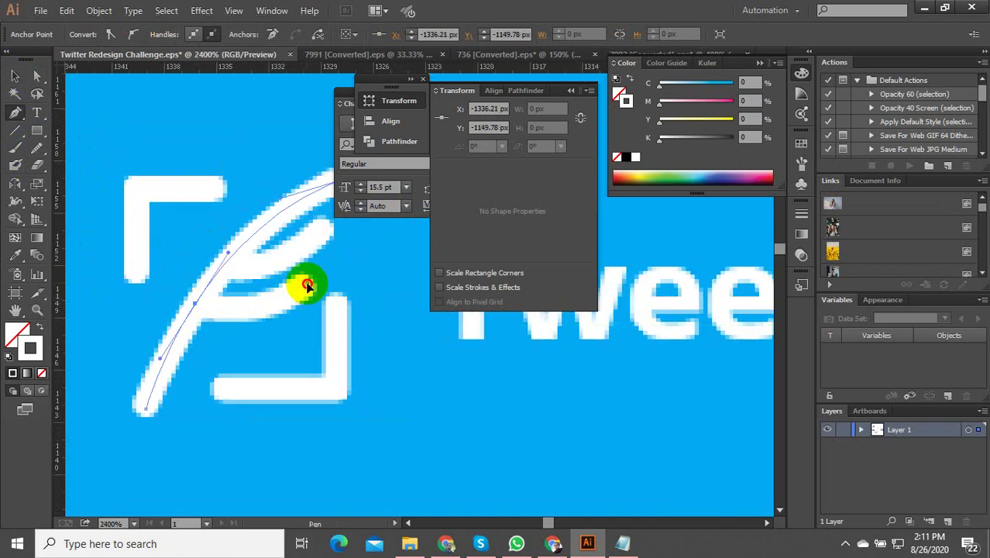
pyautogui.click(307, 285)
pyautogui.moveTo(189, 310); pyautogui.dragTo(104, 117)
pyautogui.click(16, 78)
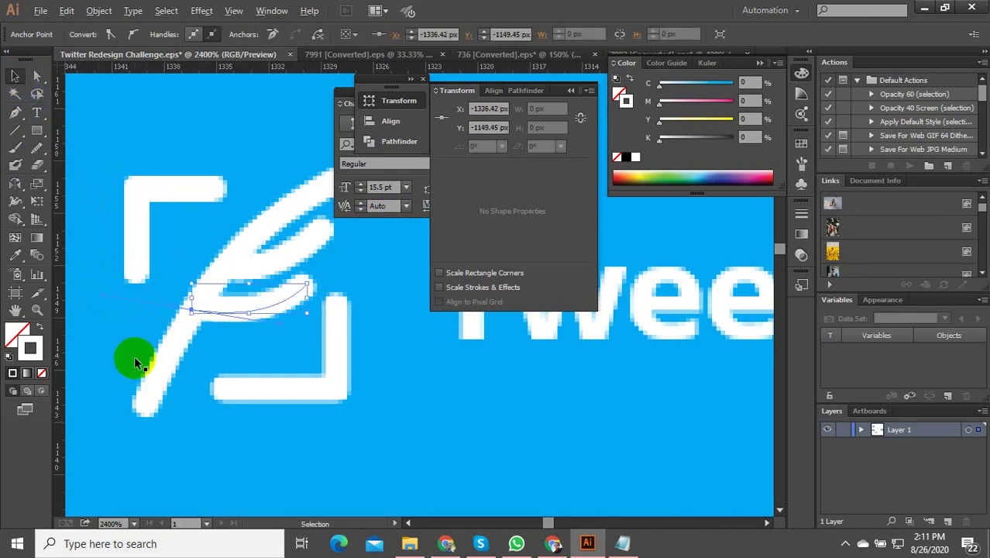
# Trace the feather's upper barb from its outer tip to the shaft with the Pen tool and finish the path
pyautogui.scroll(-1, 135, 362)
pyautogui.scroll(1, 229, 268)
pyautogui.click(15, 113)
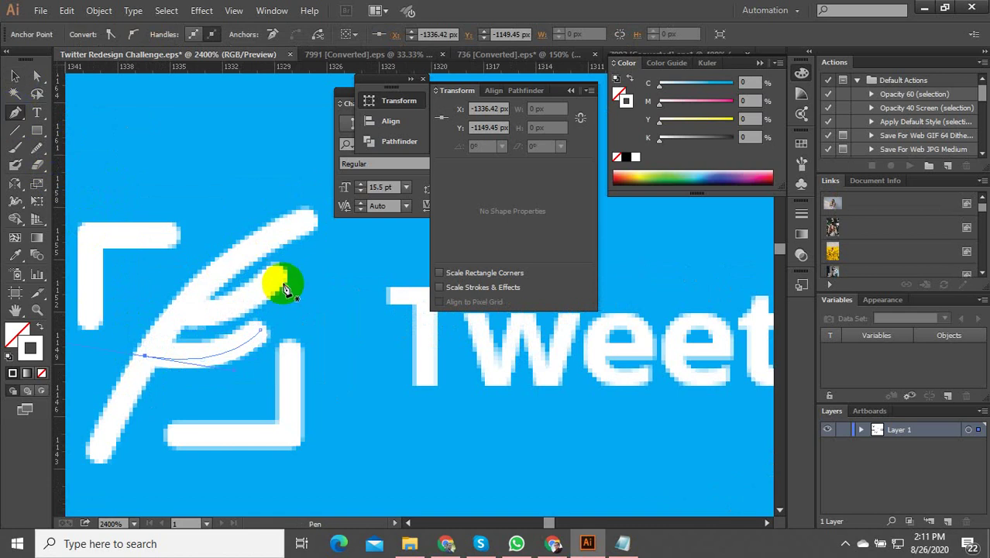
pyautogui.click(282, 274)
pyautogui.moveTo(177, 311); pyautogui.dragTo(126, 293)
pyautogui.click(15, 75)
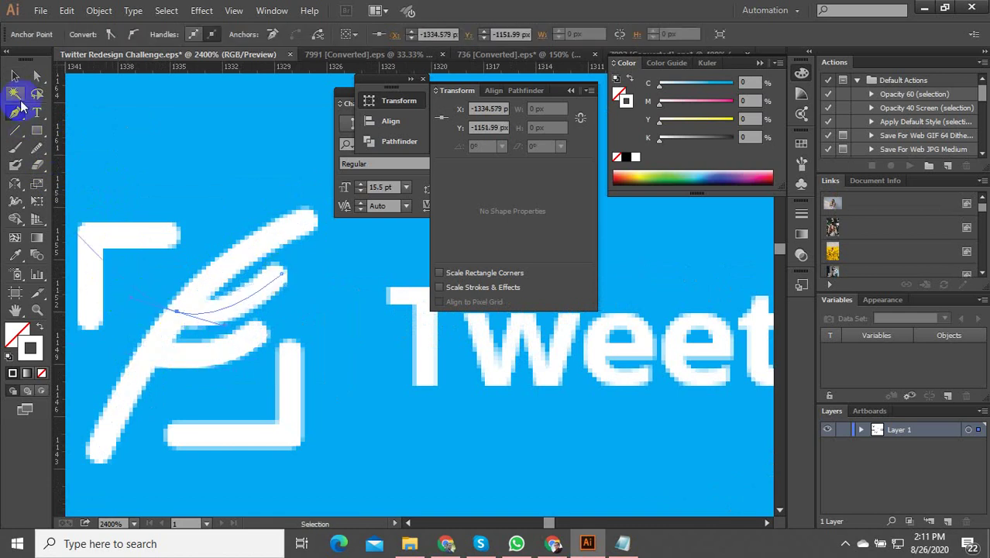
pyautogui.click(295, 333)
pyautogui.scroll(-5, 295, 333)
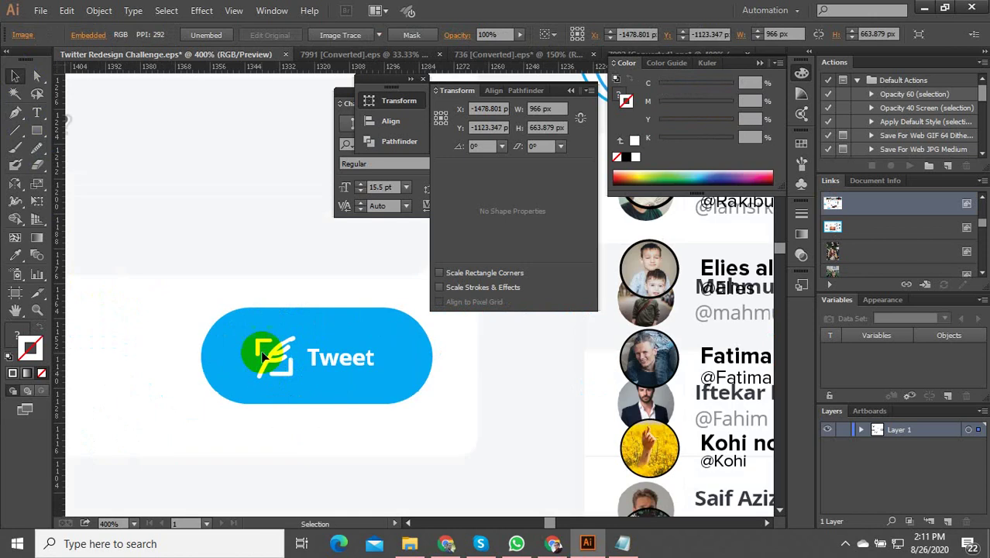
pyautogui.scroll(-5, 321, 387)
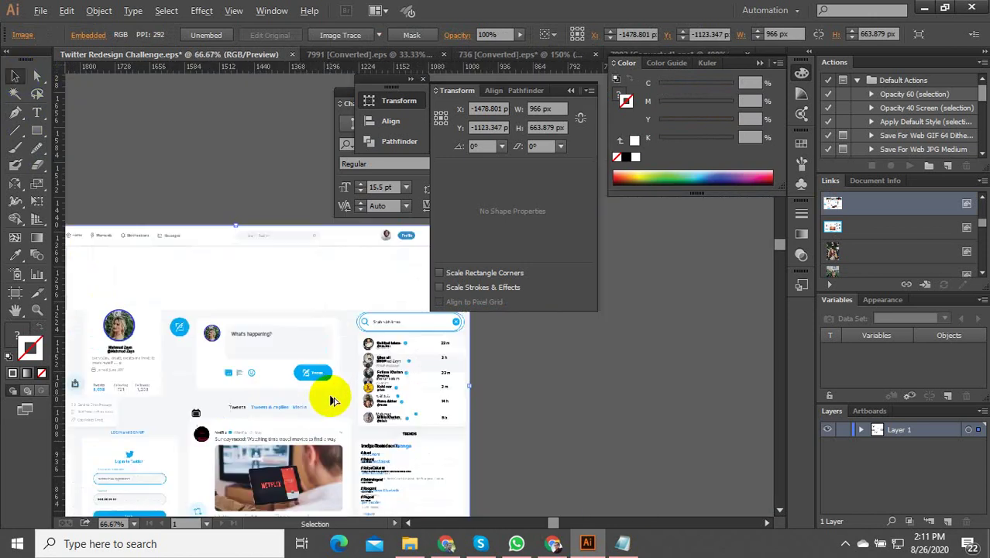
pyautogui.moveTo(198, 194); pyautogui.dragTo(349, 401)
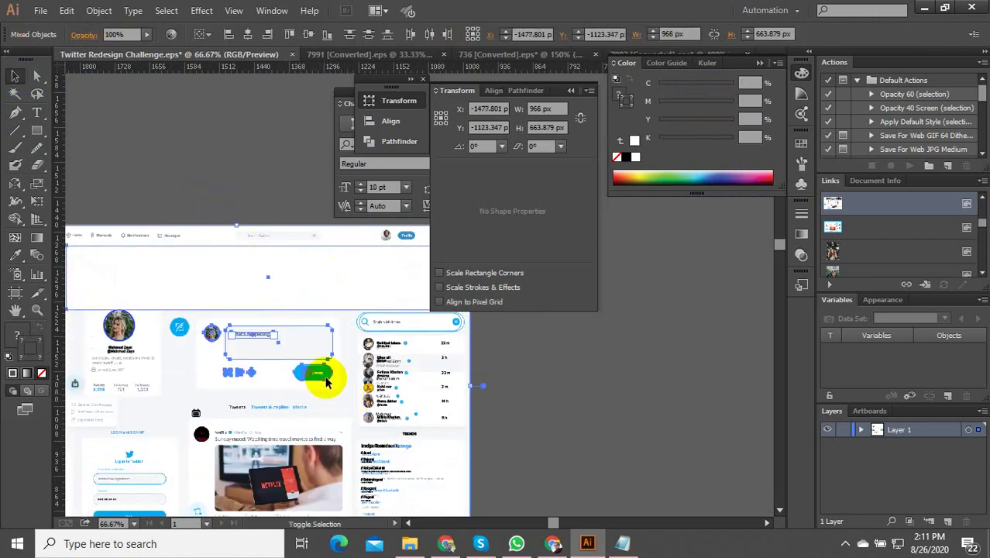
pyautogui.click(563, 449)
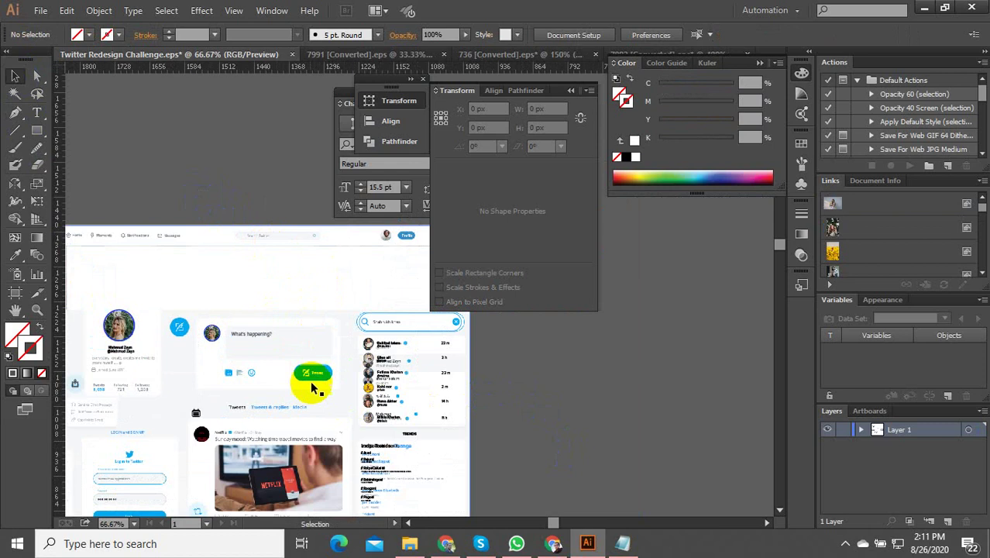
# Select both brackets, the feather shaft and the two barbs of the Tweet icon and group them
pyautogui.scroll(3, 294, 372)
pyautogui.click(335, 372)
pyautogui.scroll(3, 335, 372)
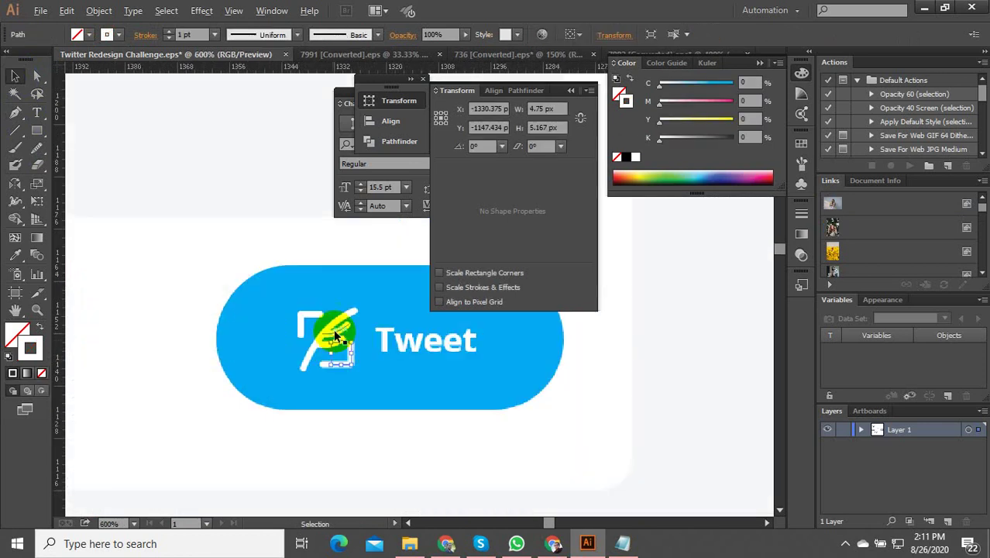
pyautogui.keyDown('shift'); pyautogui.click(339, 332); pyautogui.keyUp('shift')
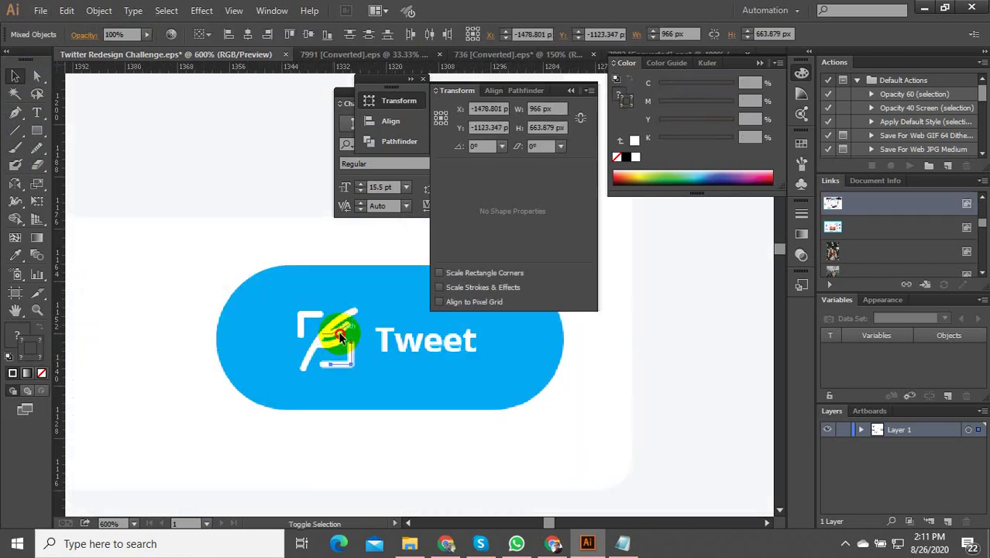
pyautogui.scroll(2, 339, 335)
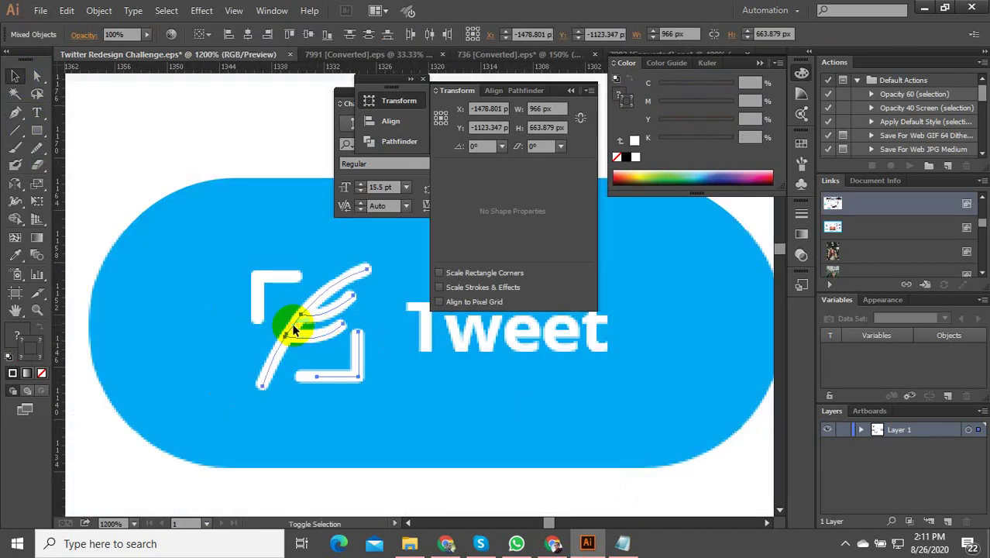
pyautogui.keyDown('shift'); pyautogui.click(260, 302); pyautogui.keyUp('shift')
pyautogui.keyDown('shift'); pyautogui.click(254, 307); pyautogui.keyUp('shift')
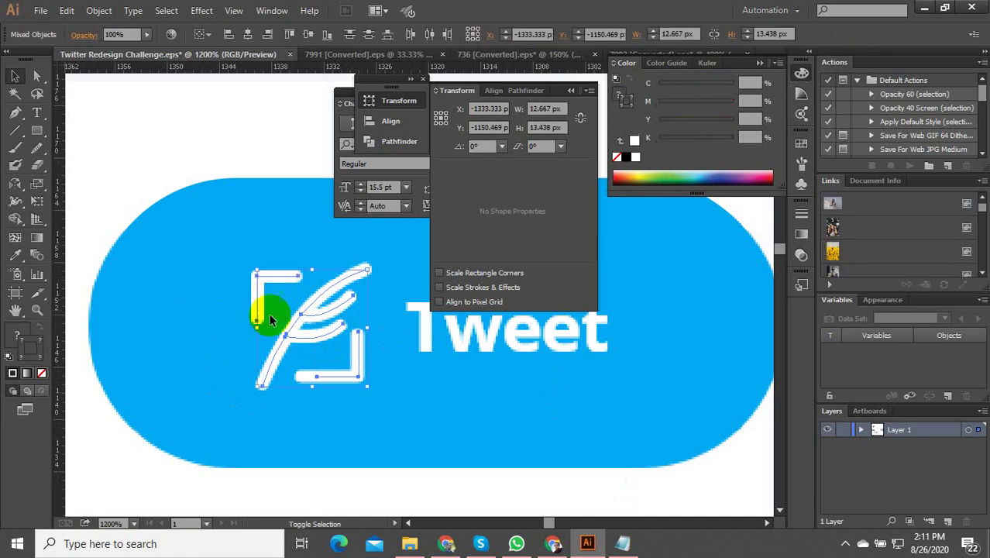
pyautogui.keyDown('shift'); pyautogui.click(429, 336); pyautogui.keyUp('shift')
pyautogui.keyDown('shift'); pyautogui.click(426, 336); pyautogui.keyUp('shift')
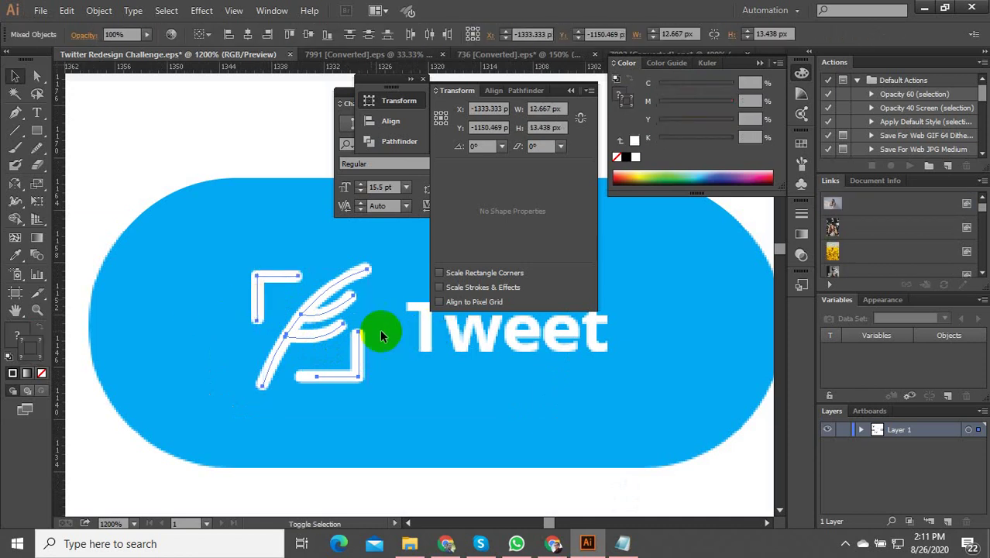
pyautogui.keyDown('shift'); pyautogui.click(200, 266); pyautogui.keyUp('shift')
pyautogui.rightClick(290, 324)
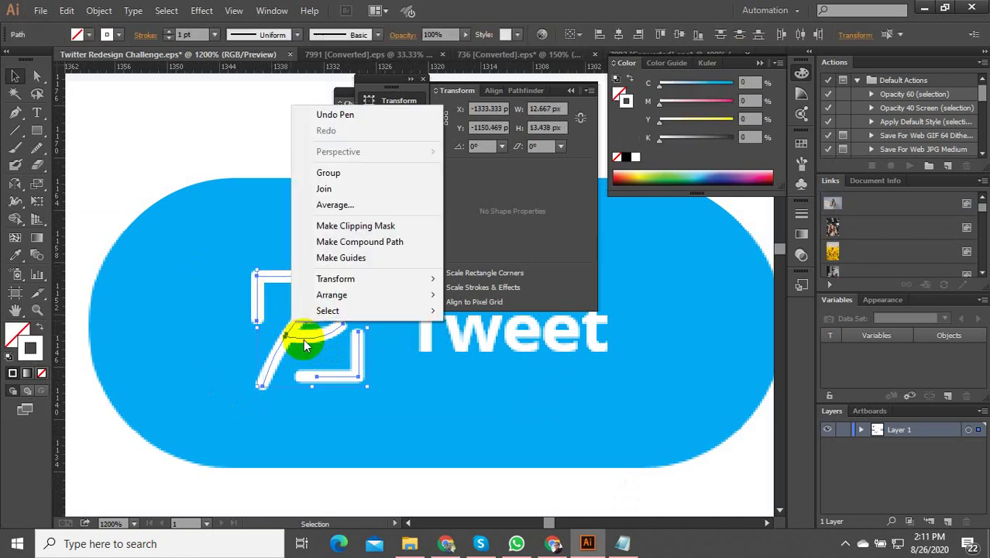
pyautogui.click(327, 172)
# Add a "Tweet" point text in Proxima Nova Regular, 15.5 pt, above the button's reference label
pyautogui.scroll(-2, 204, 312)
pyautogui.hotkey('ctrl', '+')
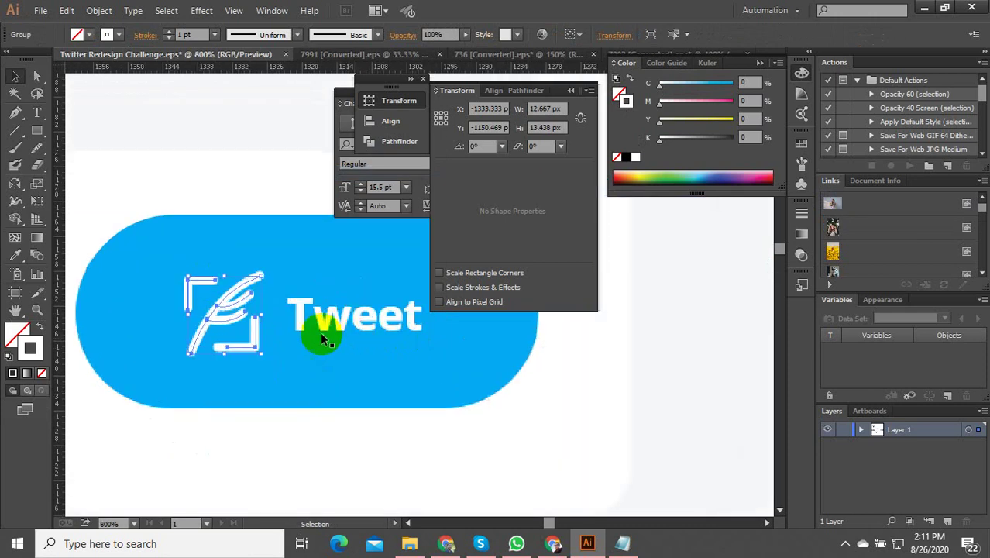
pyautogui.click(37, 112)
pyautogui.click(257, 245)
pyautogui.click(306, 265)
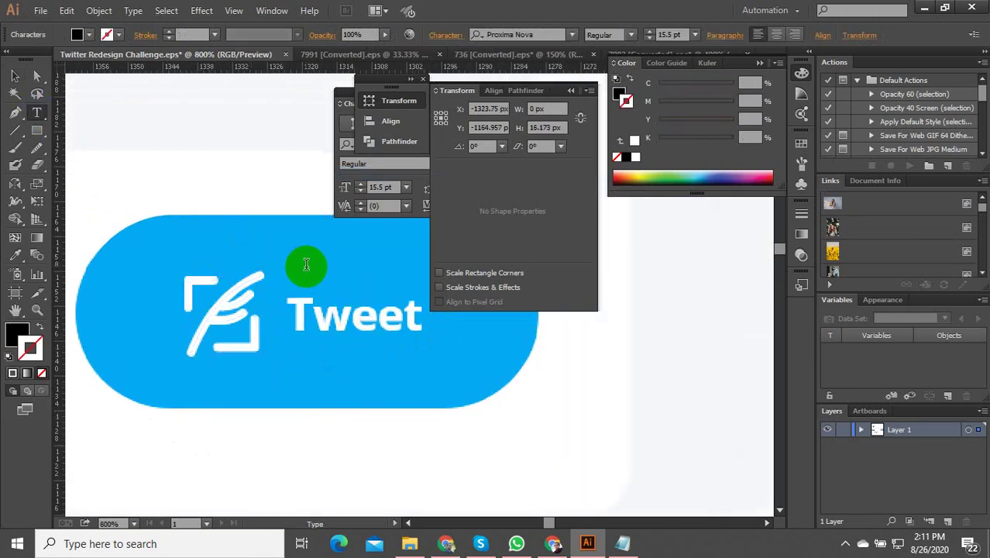
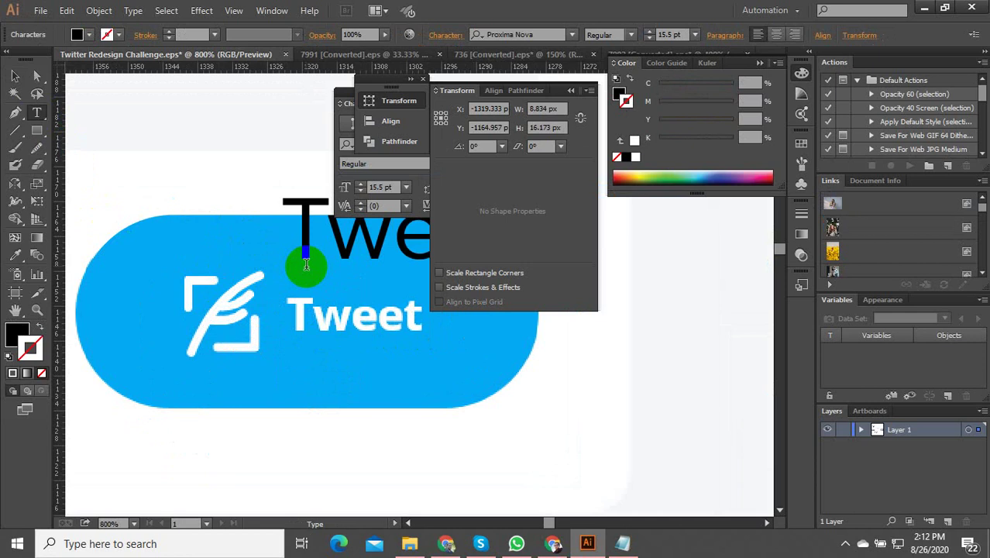
pyautogui.click(15, 77)
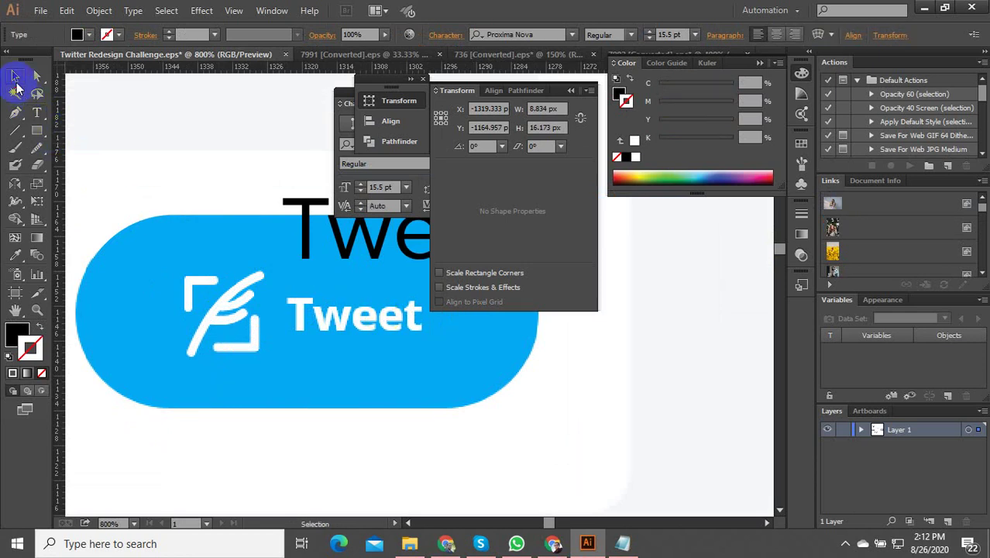
# Move the Tweet text onto the reference label, scale it down to about 7.44 pt and align its left edge
pyautogui.moveTo(308, 234); pyautogui.dragTo(326, 357)
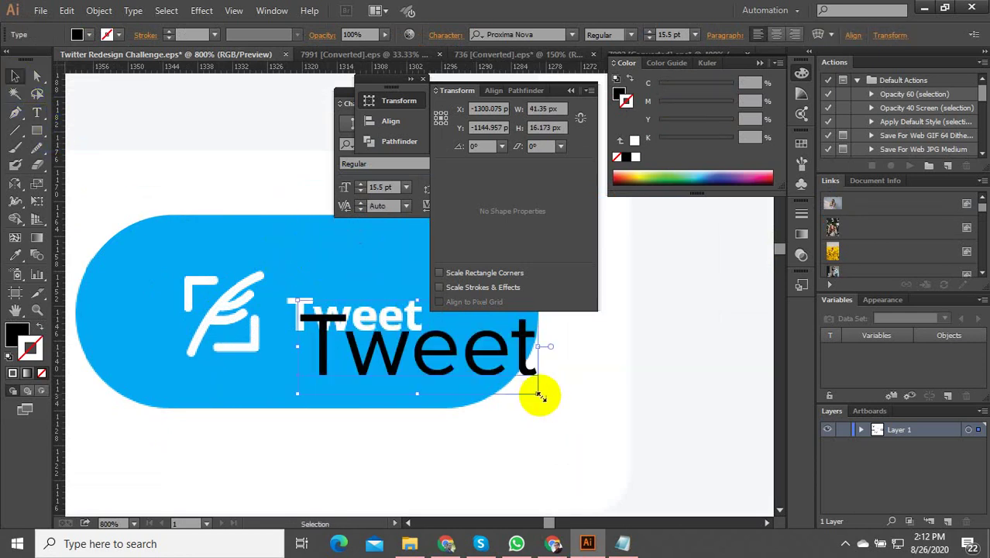
pyautogui.moveTo(540, 396); pyautogui.dragTo(413, 380)
pyautogui.moveTo(345, 330); pyautogui.dragTo(333, 319)
# Set the Tweet text to Bold and enlarge it to about 8.61 pt to match the reference label
pyautogui.click(412, 180)
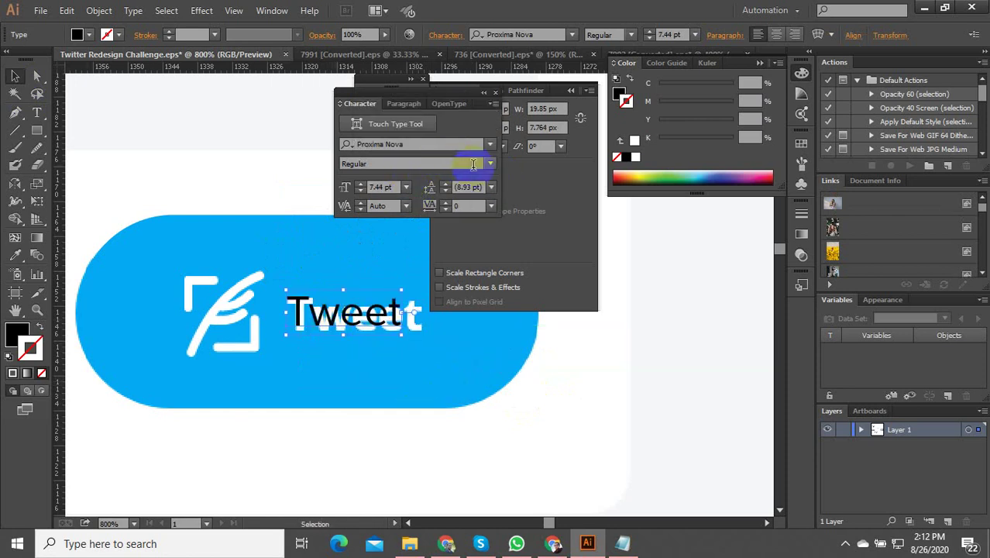
pyautogui.click(489, 165)
pyautogui.click(413, 180)
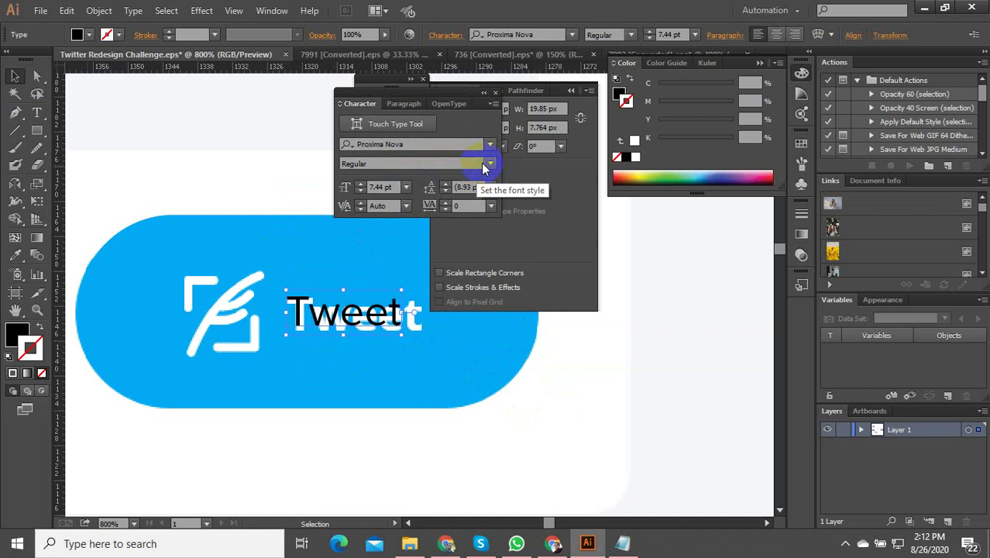
pyautogui.click(488, 164)
pyautogui.click(436, 194)
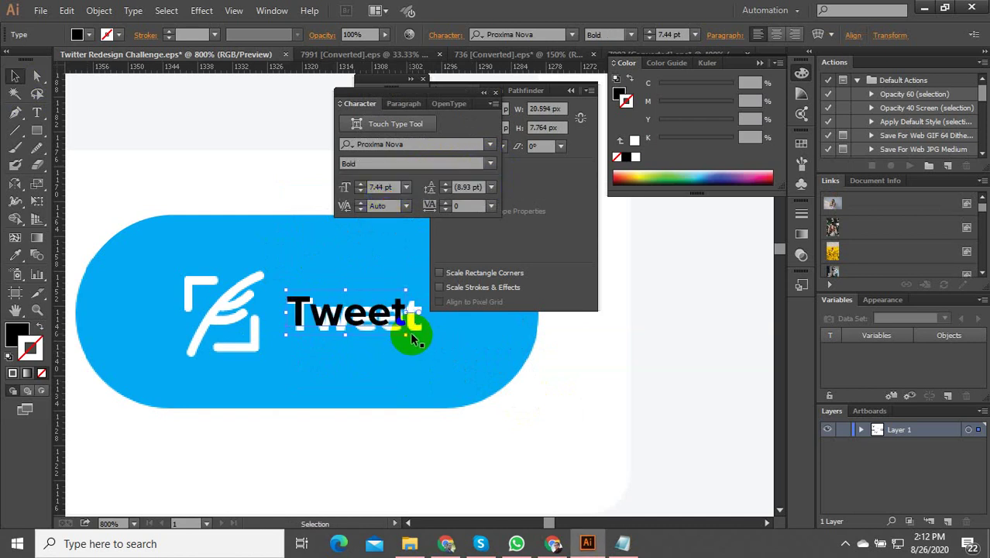
pyautogui.moveTo(408, 335); pyautogui.dragTo(429, 347)
pyautogui.click(485, 393)
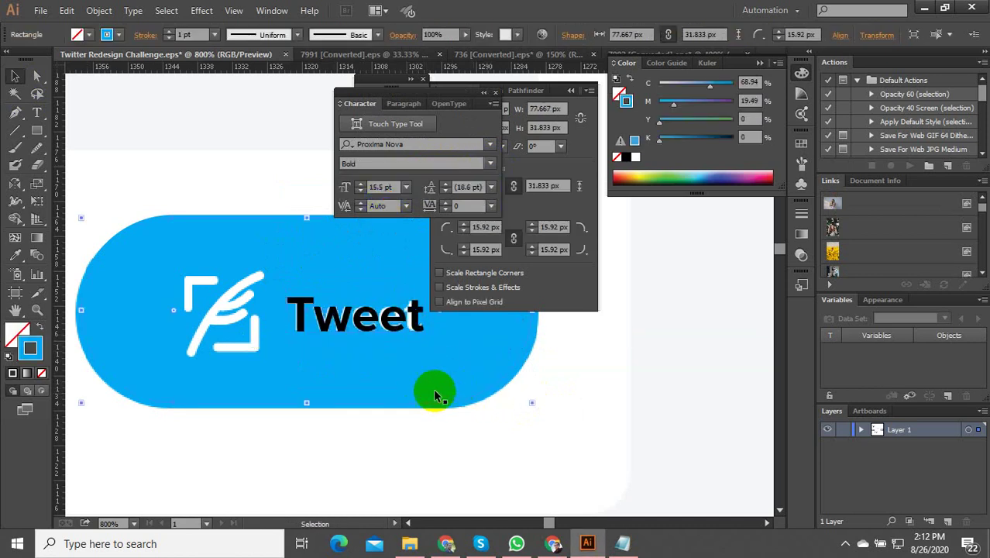
# Give the Tweet text a white fill sampled with the Eyedropper from the white compose box area
pyautogui.click(302, 319)
pyautogui.click(15, 255)
pyautogui.click(172, 166)
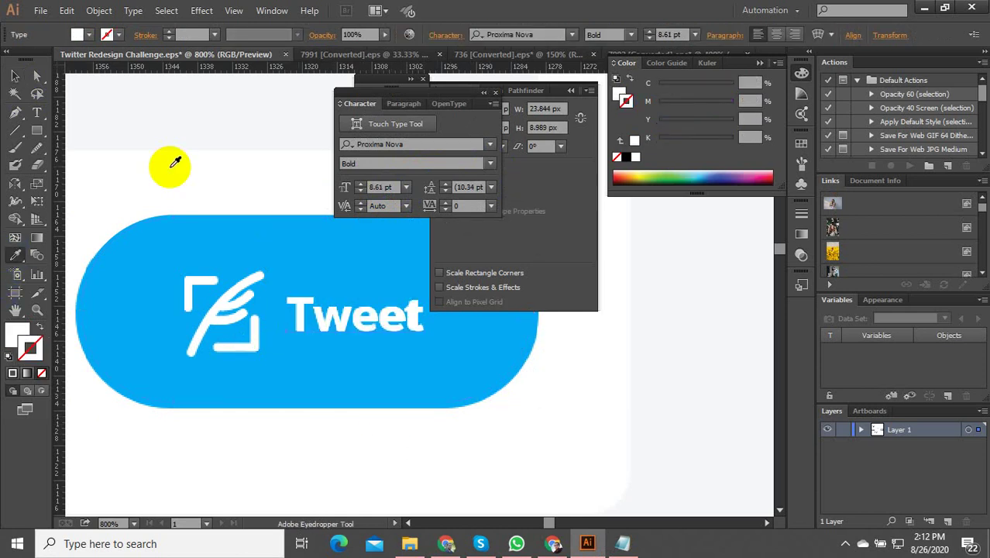
# Group the feather icon with the Tweet text
pyautogui.click(15, 75)
pyautogui.click(204, 327)
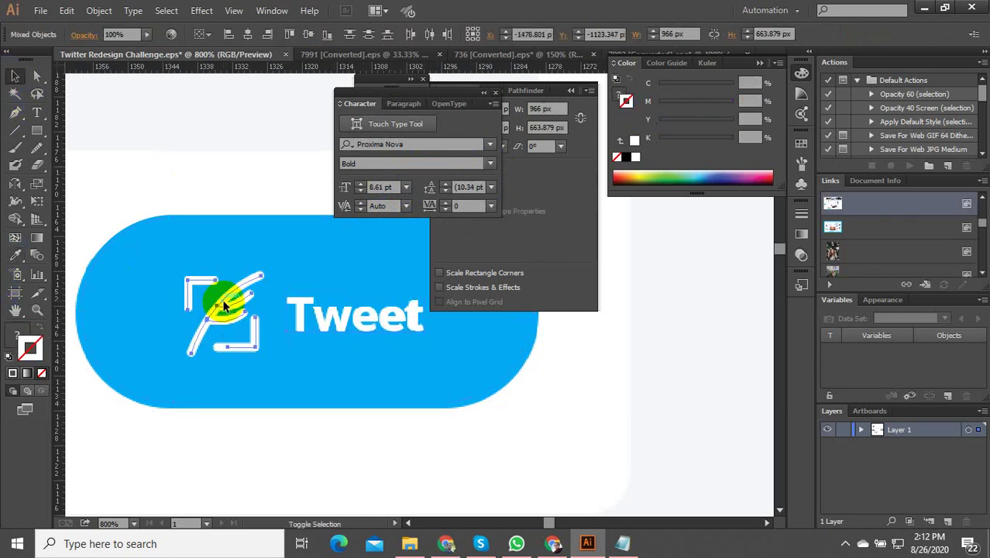
pyautogui.keyDown('shift'); pyautogui.click(313, 322); pyautogui.keyUp('shift')
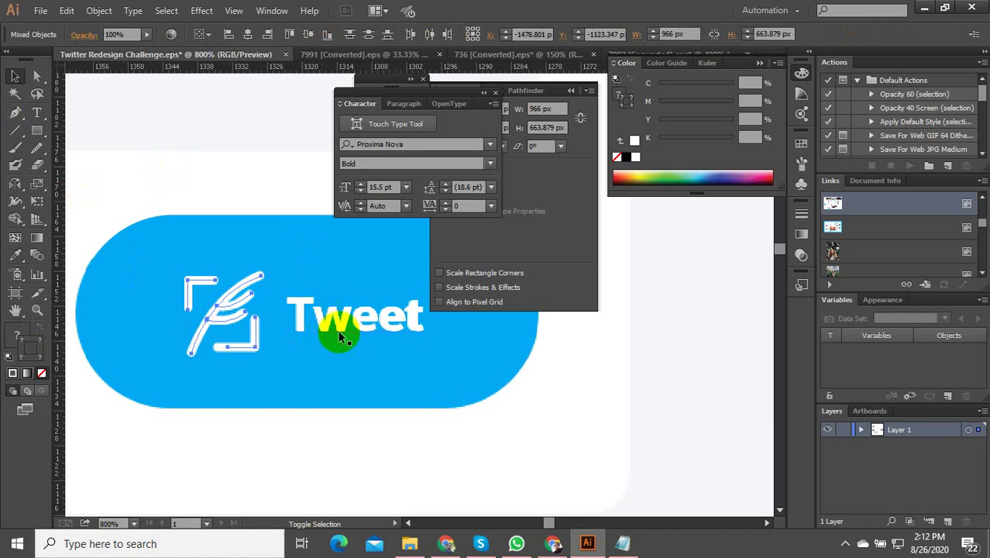
pyautogui.rightClick(299, 320)
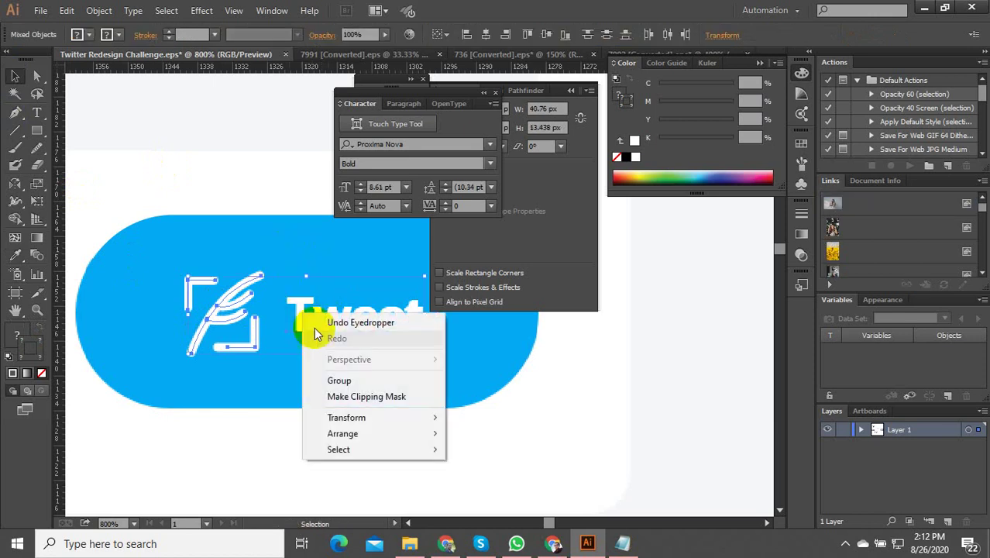
pyautogui.click(346, 377)
pyautogui.click(259, 225)
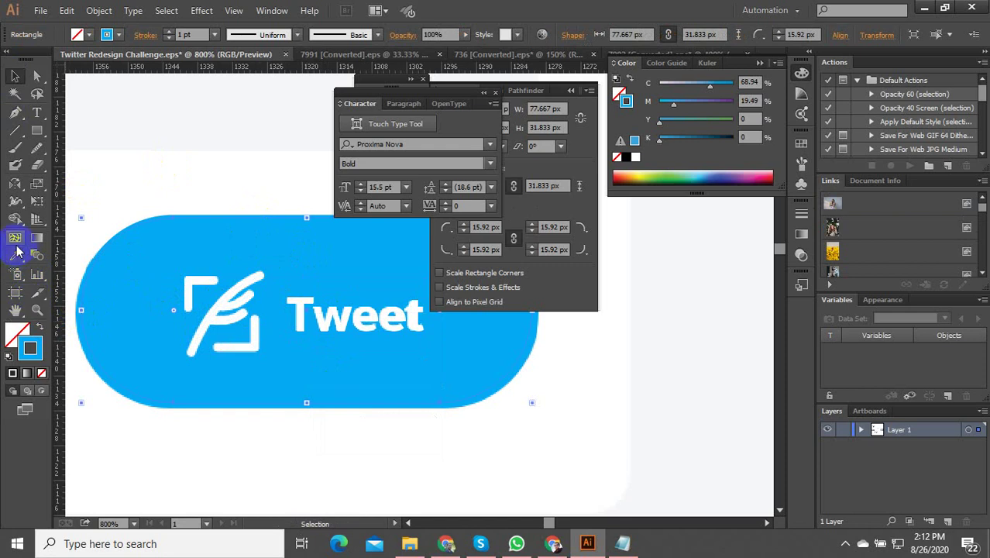
pyautogui.click(17, 251)
pyautogui.click(198, 159)
pyautogui.hotkey('ctrl', 'z')
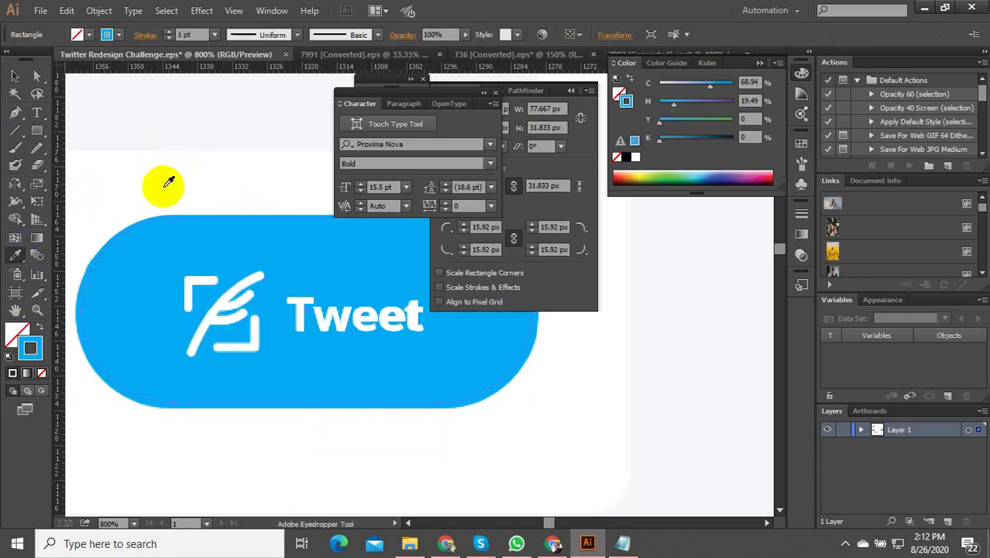
# Bring the group of feather icon and Tweet text to the front
pyautogui.click(13, 78)
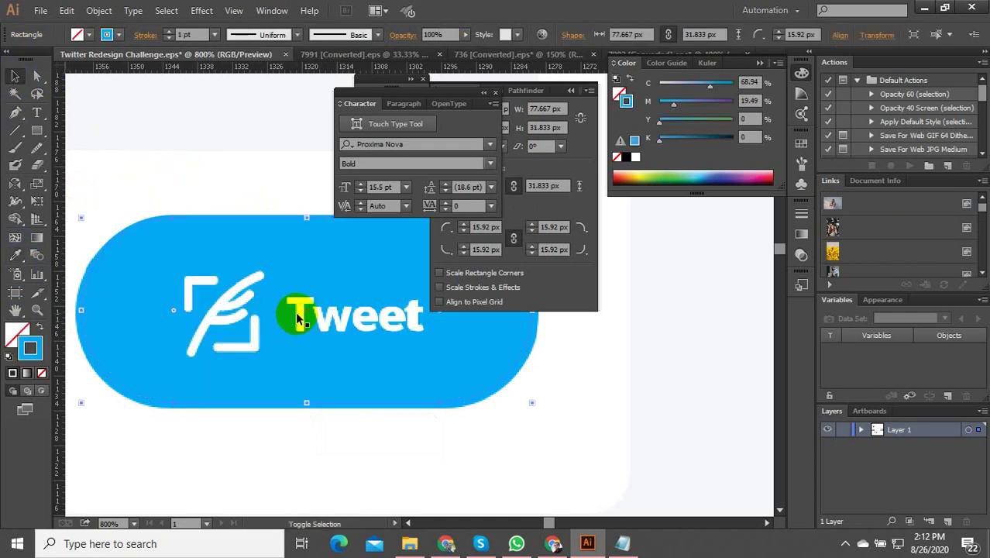
pyautogui.keyDown('shift'); pyautogui.click(298, 317); pyautogui.keyUp('shift')
pyautogui.click(313, 308)
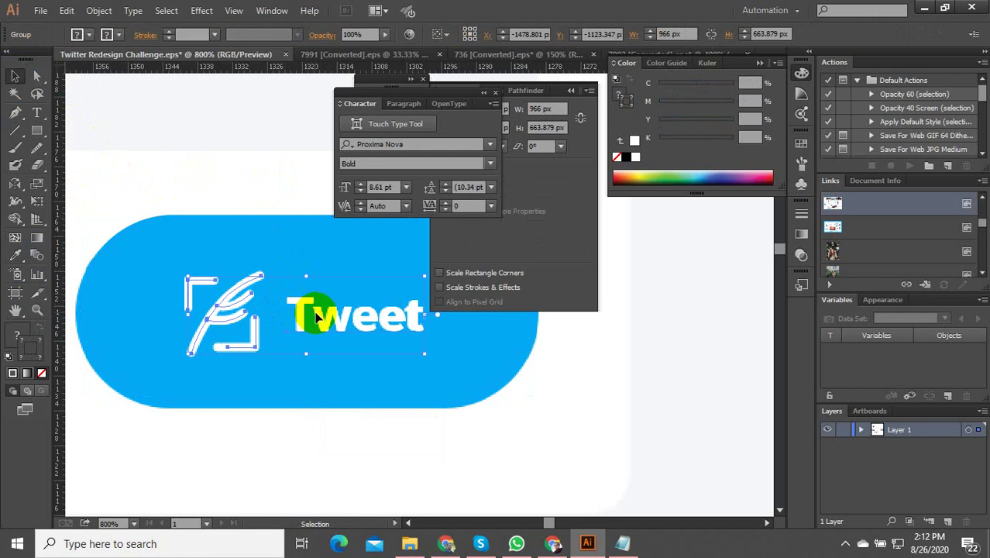
pyautogui.rightClick(314, 311)
pyautogui.moveTo(443, 434)
pyautogui.click(494, 431)
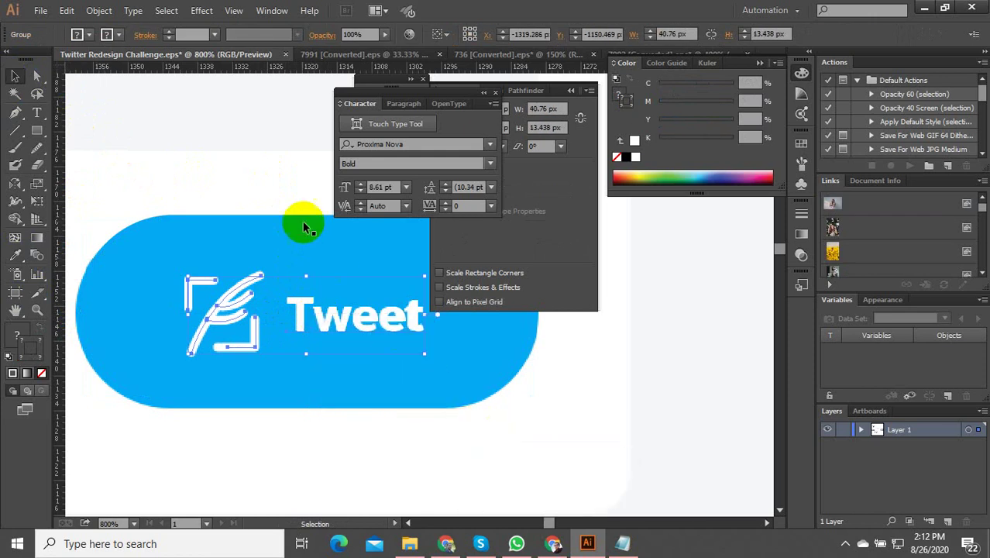
# Fill the Tweet button's rounded rectangle with the blue sampled from the reference button using the Eyedropper
pyautogui.click(302, 220)
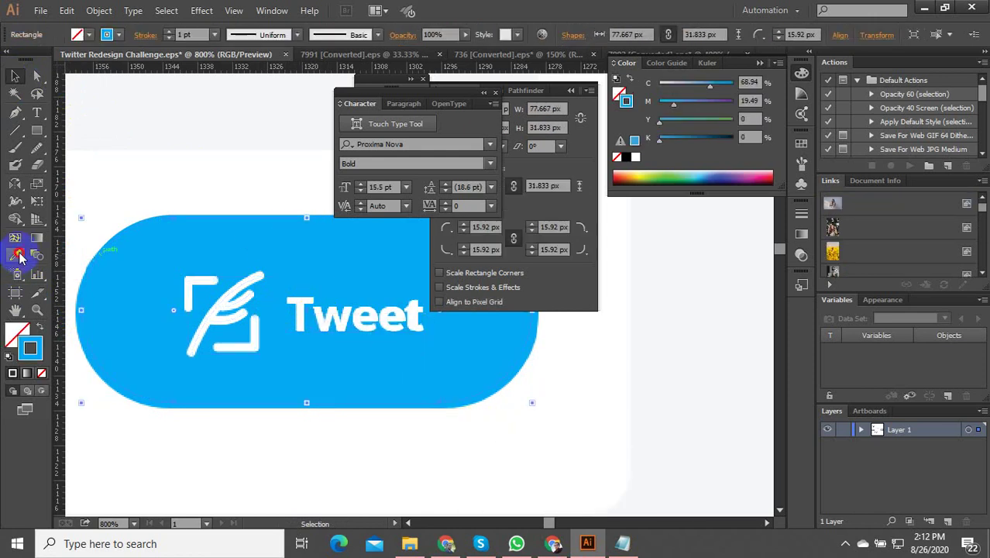
pyautogui.click(159, 238)
pyautogui.click(14, 75)
pyautogui.click(369, 338)
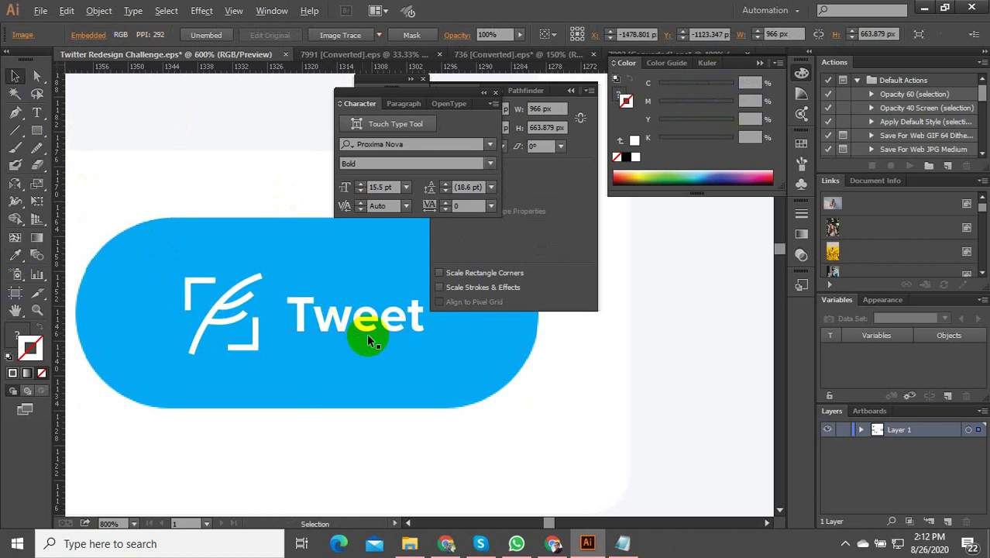
pyautogui.scroll(-5, 366, 333)
pyautogui.keyDown('shift'); pyautogui.click(338, 331); pyautogui.keyUp('shift')
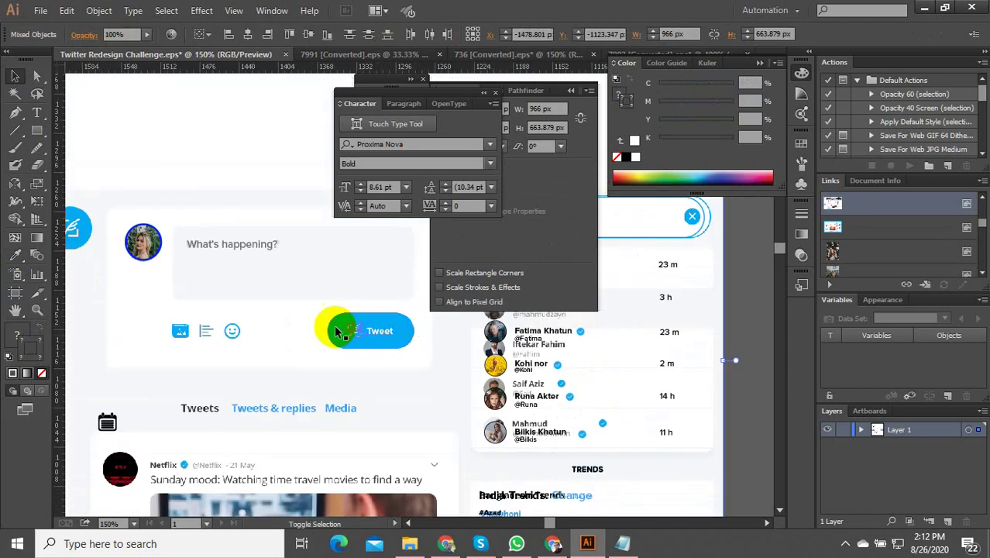
pyautogui.scroll(2, 277, 337)
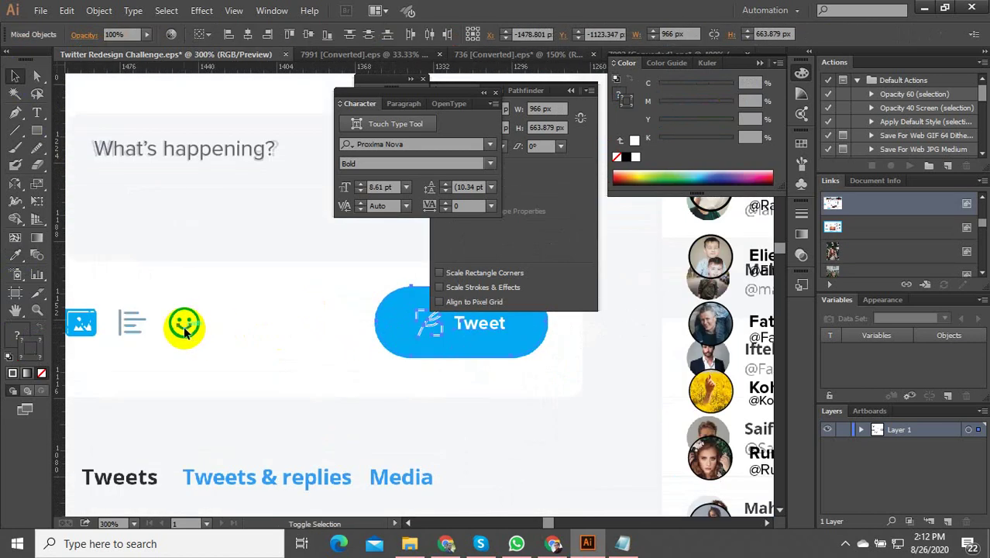
pyautogui.scroll(3, 184, 329)
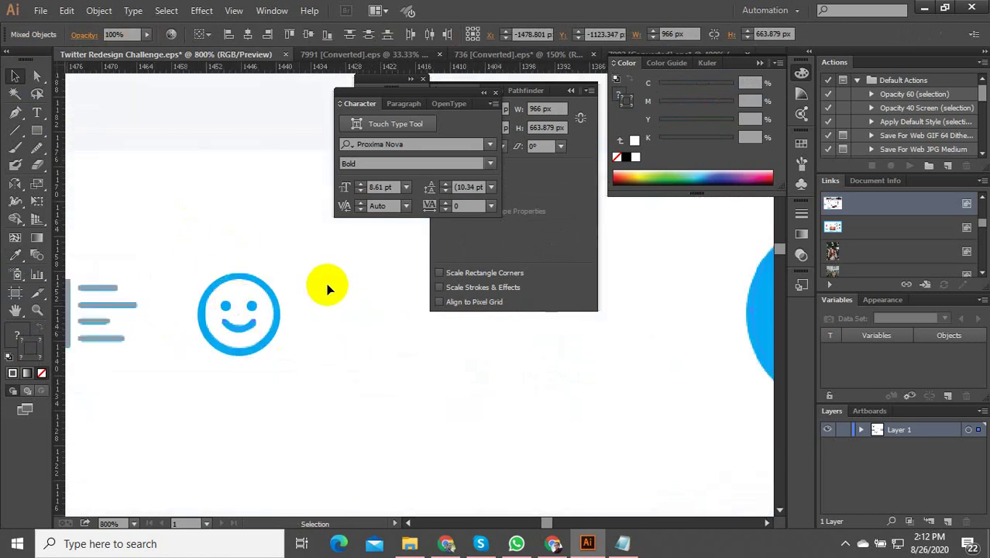
pyautogui.scroll(-6, 336, 293)
pyautogui.click(298, 415)
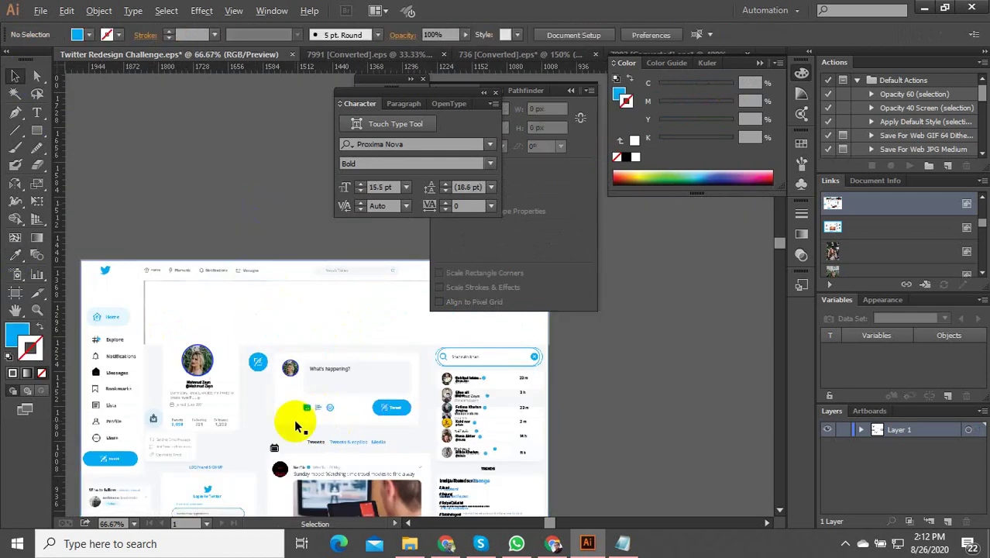
# Group the smiley icon's outer circle, eye and mouth
pyautogui.scroll(4, 339, 368)
pyautogui.scroll(3, 476, 358)
pyautogui.scroll(3, 411, 375)
pyautogui.click(410, 365)
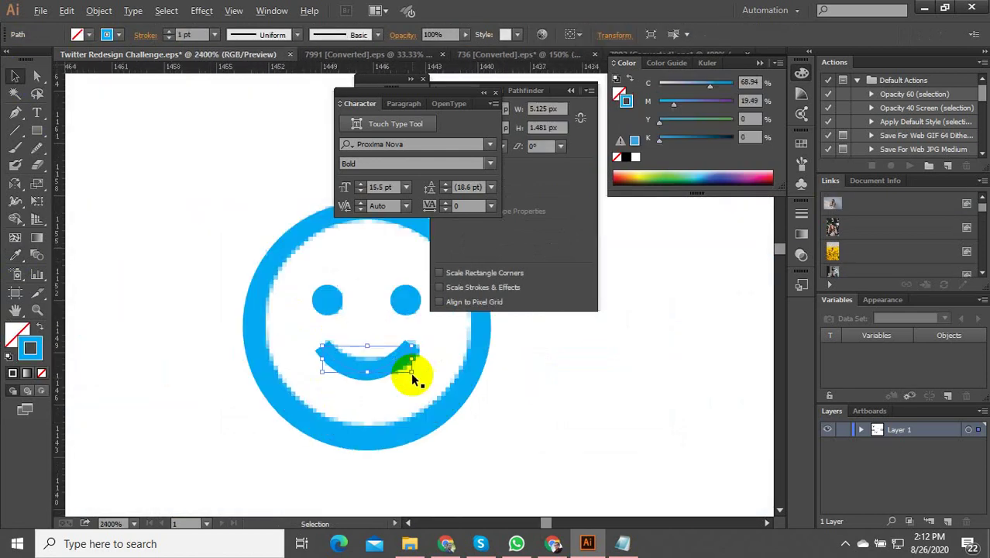
pyautogui.keyDown('shift'); pyautogui.click(318, 304); pyautogui.keyUp('shift')
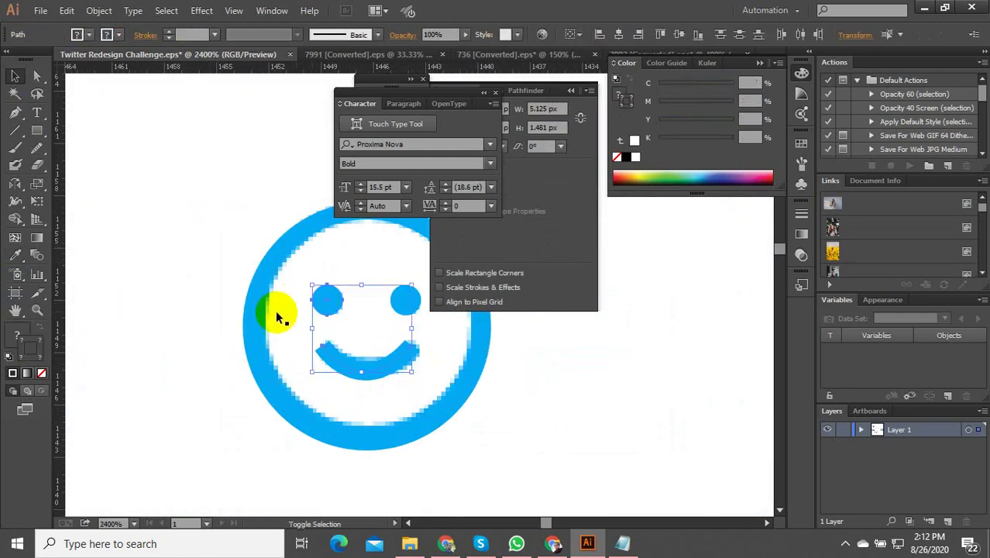
pyautogui.rightClick(325, 296)
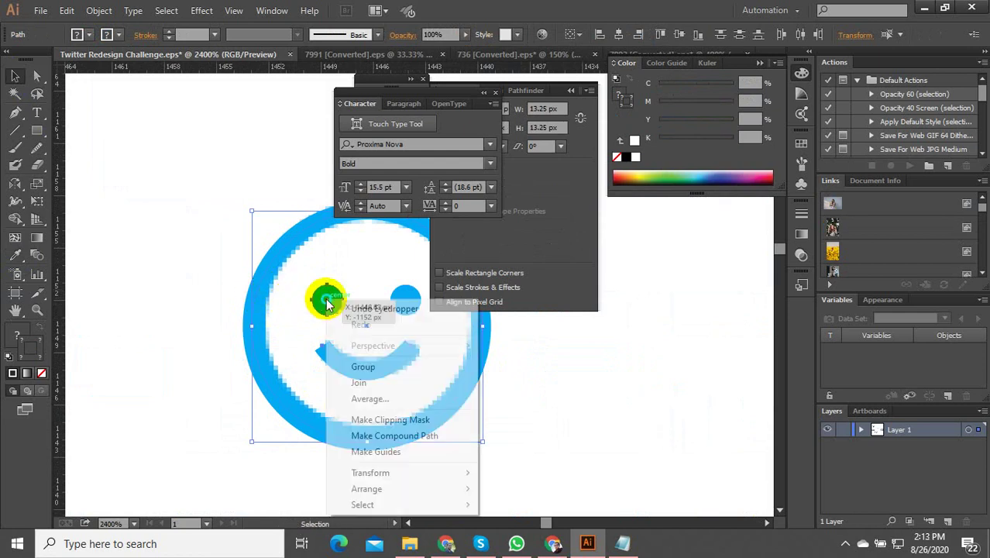
pyautogui.click(360, 368)
# Group the vertical bar and four horizontal lines of the grey list icon
pyautogui.scroll(-3, 591, 424)
pyautogui.scroll(1, 277, 407)
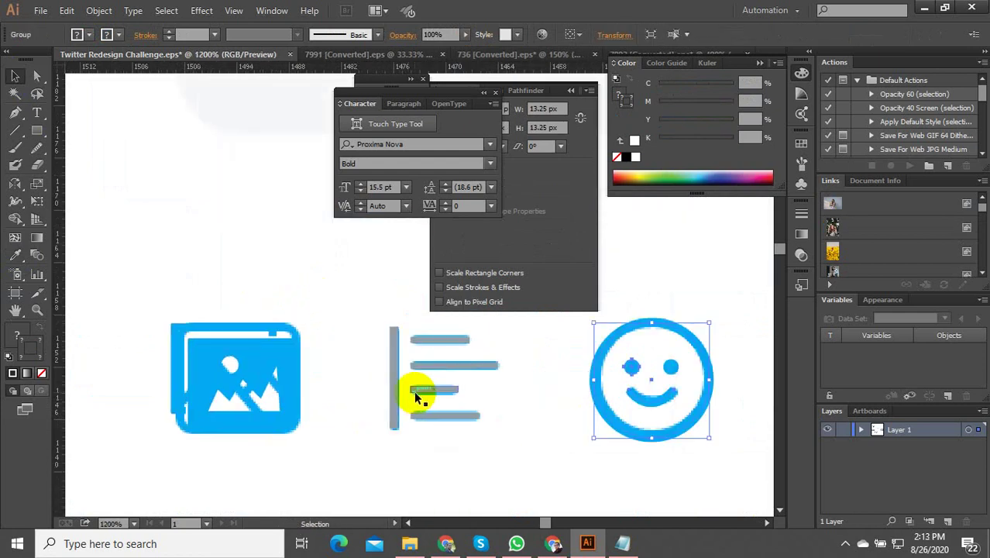
pyautogui.click(434, 392)
pyautogui.keyDown('shift'); pyautogui.click(436, 345); pyautogui.keyUp('shift')
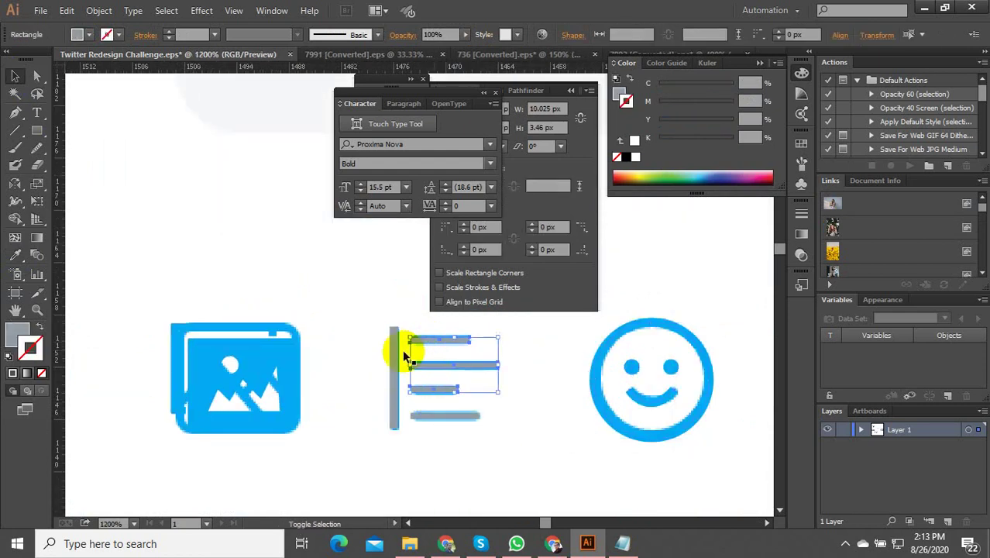
pyautogui.keyDown('shift'); pyautogui.click(397, 375); pyautogui.keyUp('shift')
pyautogui.keyDown('shift'); pyautogui.click(442, 420); pyautogui.keyUp('shift')
pyautogui.rightClick(434, 409)
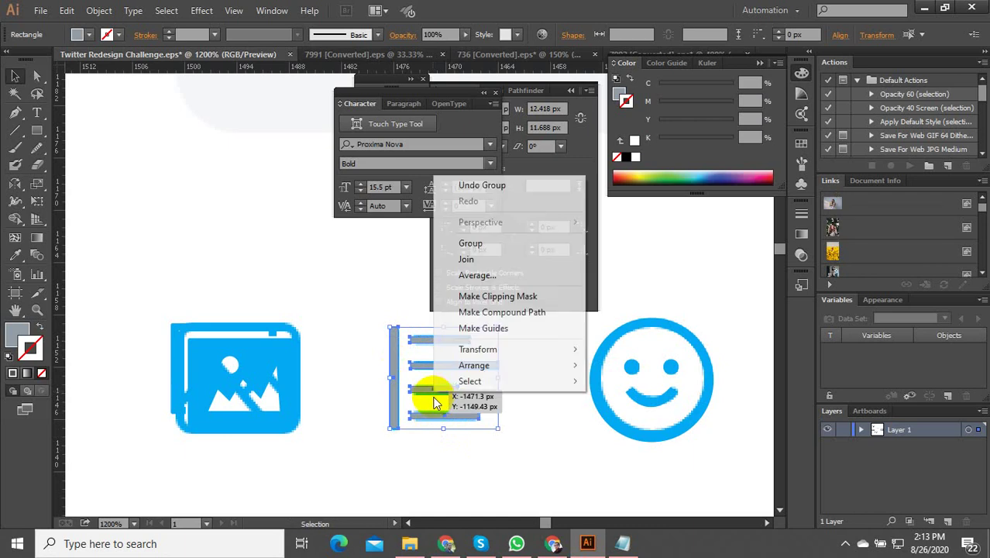
pyautogui.click(474, 245)
# Move the list icon, the smiley icon and the blue Tweet button shape below the compose box on the Explore page mock-up
pyautogui.keyDown('alt'); pyautogui.scroll(-2, 194, 345); pyautogui.keyUp('alt')
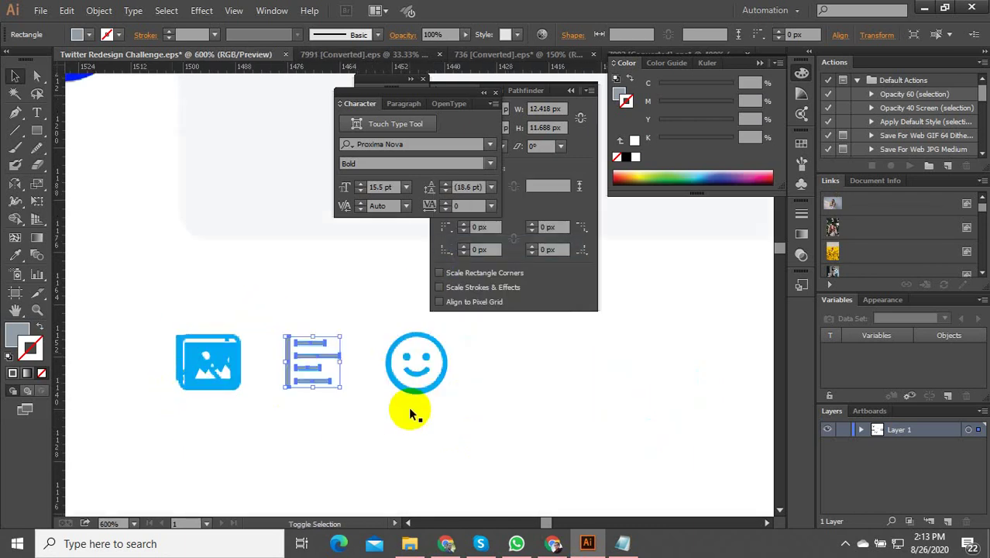
pyautogui.hotkey('ctrl', 'a')
pyautogui.keyDown('alt'); pyautogui.scroll(-2, 225, 381); pyautogui.keyUp('alt')
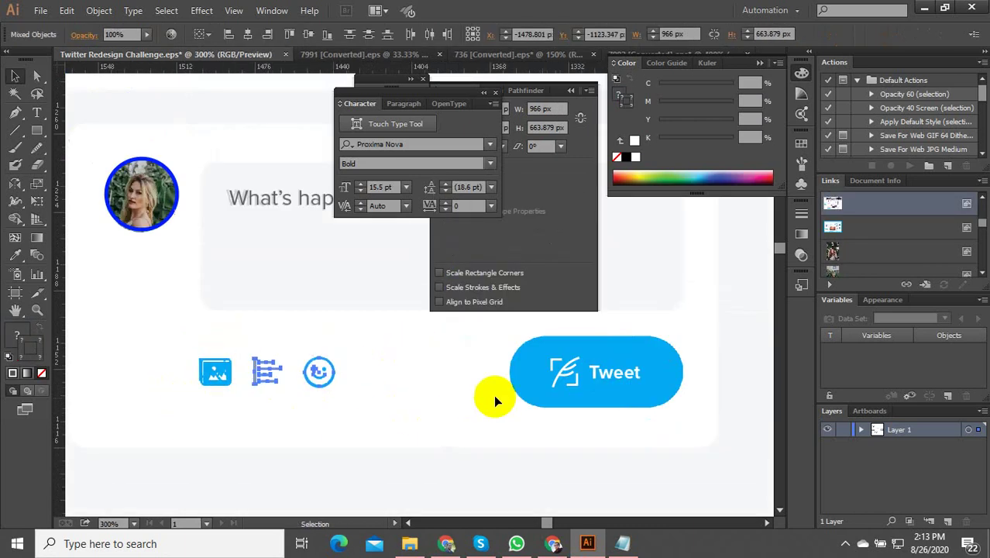
pyautogui.keyDown('shift'); pyautogui.click(569, 380); pyautogui.keyUp('shift')
pyautogui.keyDown('shift'); pyautogui.click(353, 354); pyautogui.keyUp('shift')
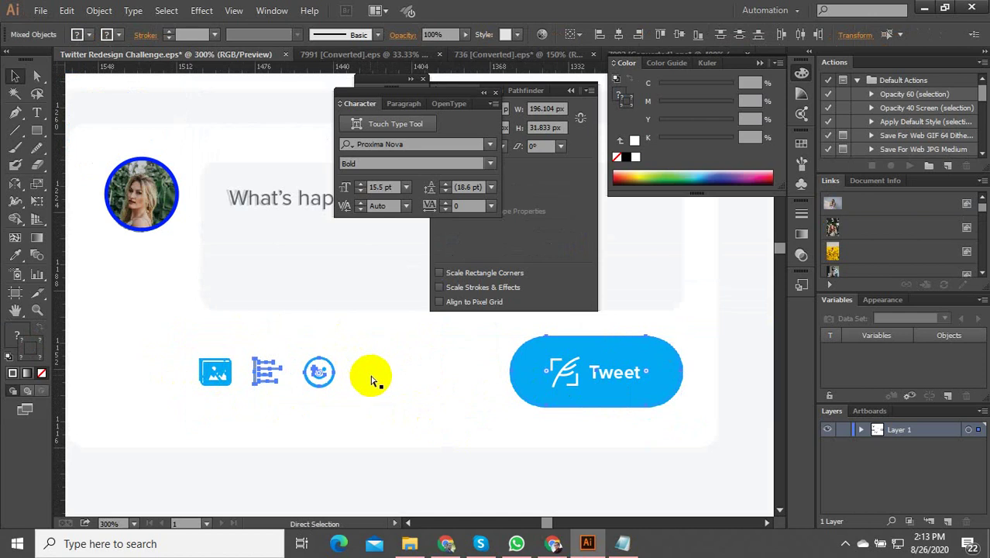
pyautogui.keyDown('alt'); pyautogui.scroll(-6, 400, 380); pyautogui.keyUp('alt')
pyautogui.moveTo(362, 441); pyautogui.dragTo(302, 287)
pyautogui.moveTo(327, 432); pyautogui.dragTo(303, 227)
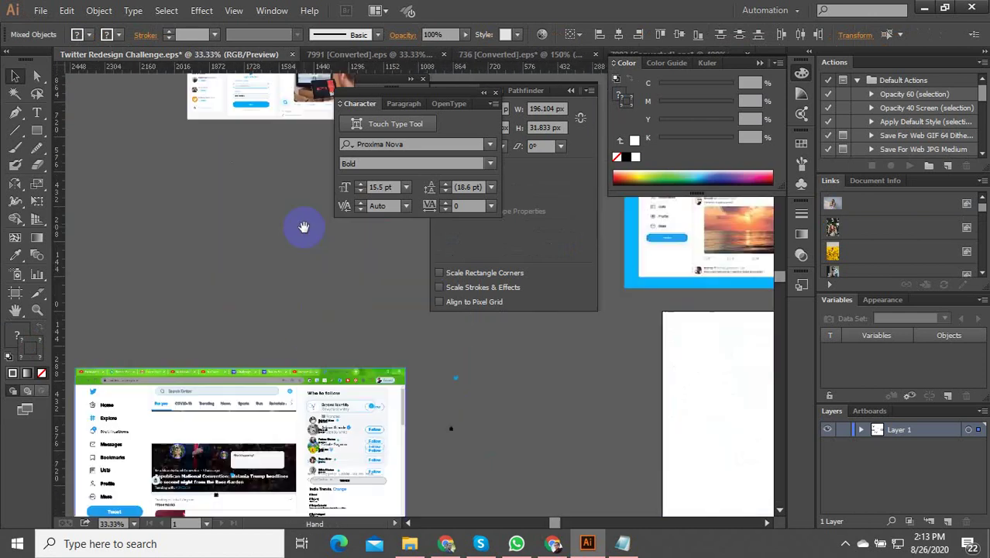
pyautogui.moveTo(374, 474); pyautogui.dragTo(403, 333)
pyautogui.scroll(6, 285, 332)
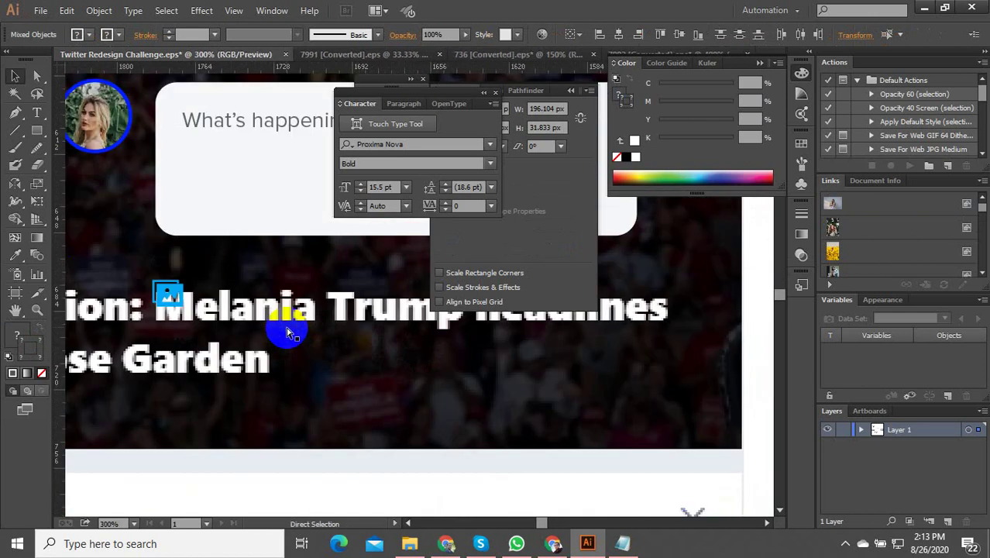
pyautogui.scroll(3, 240, 293)
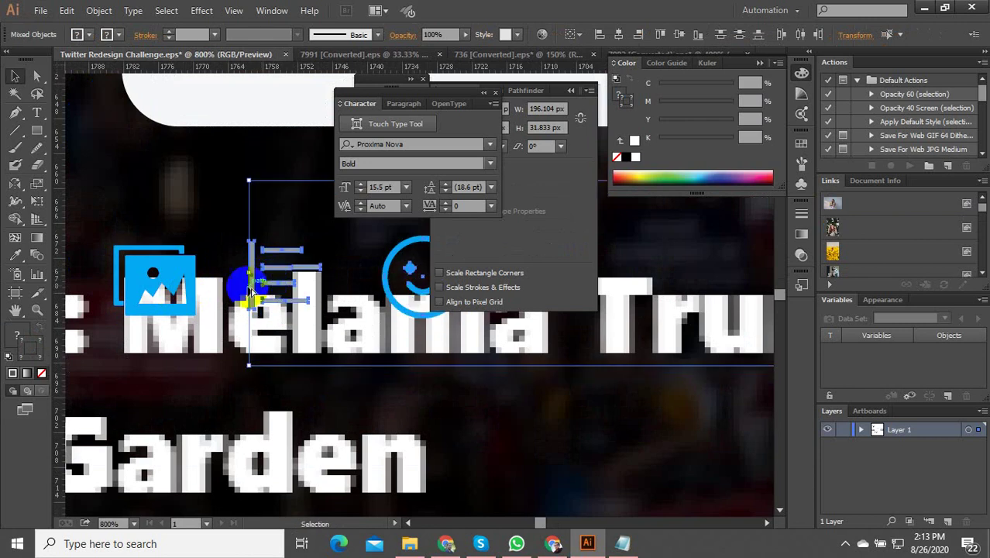
pyautogui.scroll(-2, 248, 313)
pyautogui.scroll(-4, 232, 368)
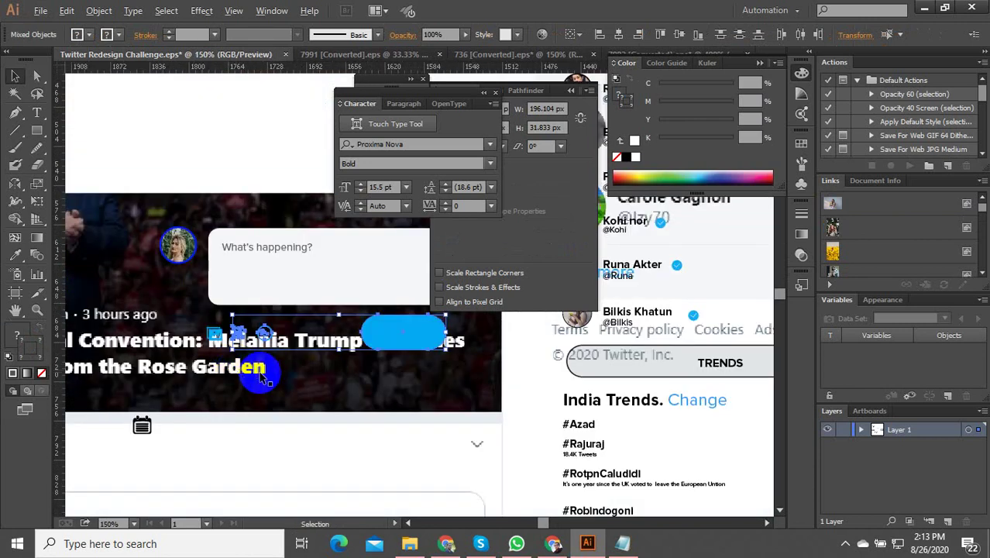
# Isolate the blue button shape on the Explore page mock-up, bring it to the front and exit isolation mode
pyautogui.click(378, 356)
pyautogui.scroll(3, 378, 357)
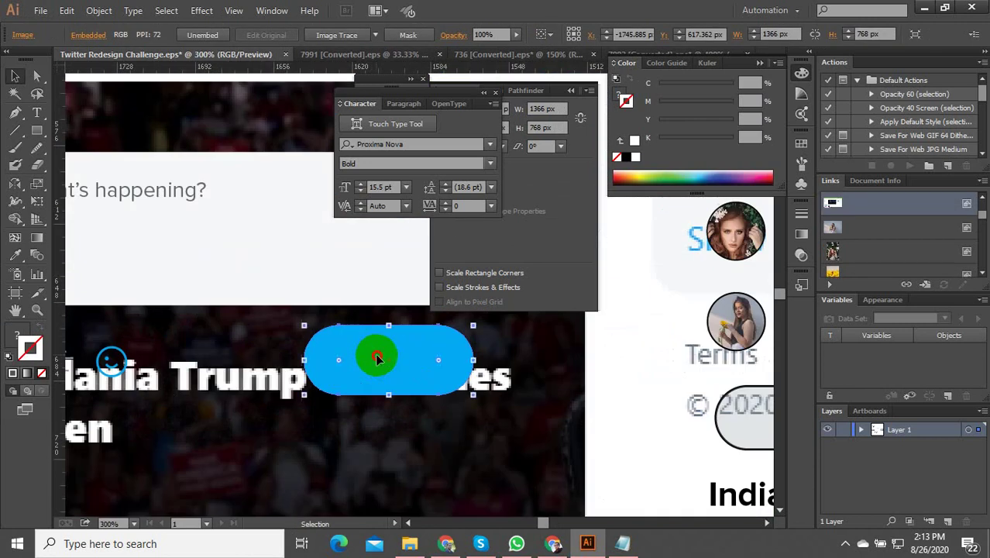
pyautogui.doubleClick(359, 347)
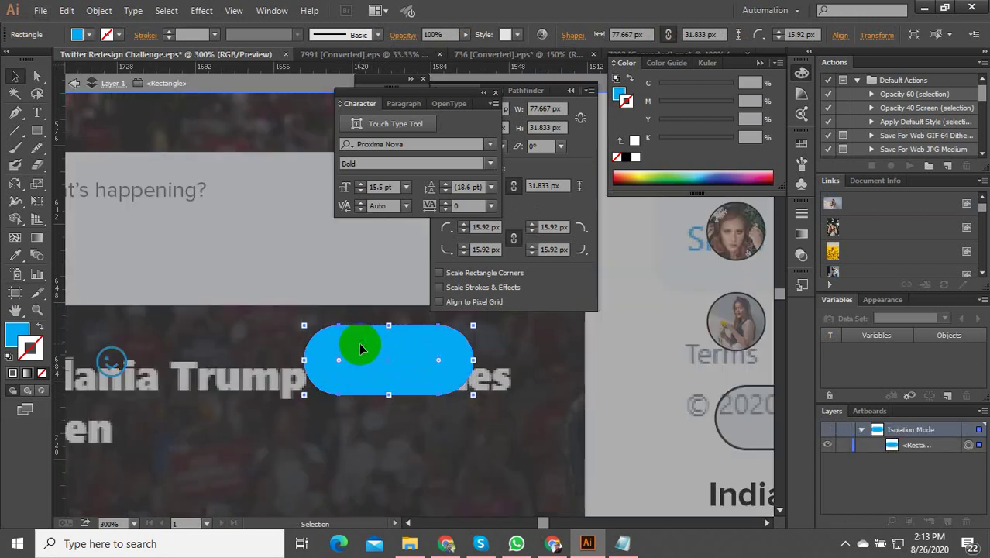
pyautogui.rightClick(389, 359)
pyautogui.moveTo(530, 330)
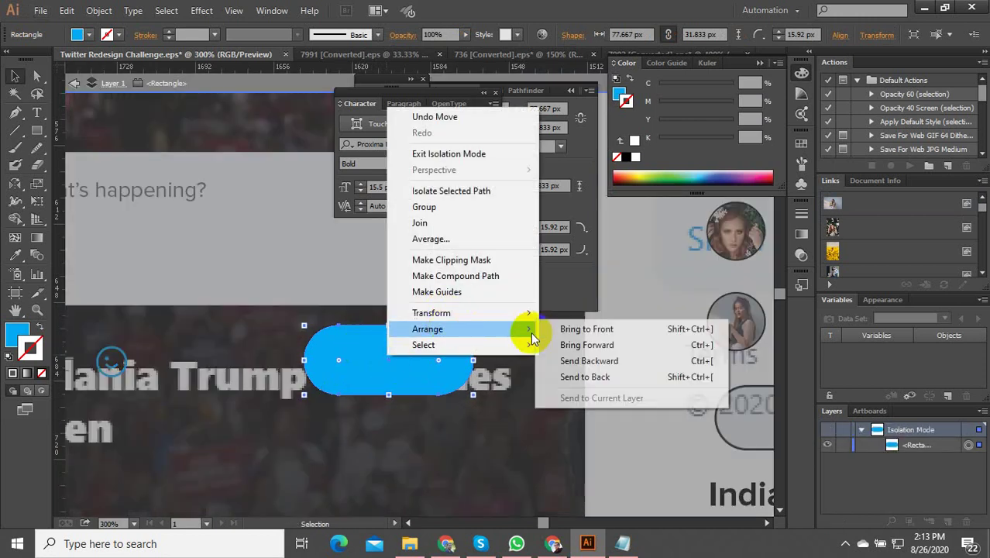
pyautogui.click(581, 333)
pyautogui.click(432, 371)
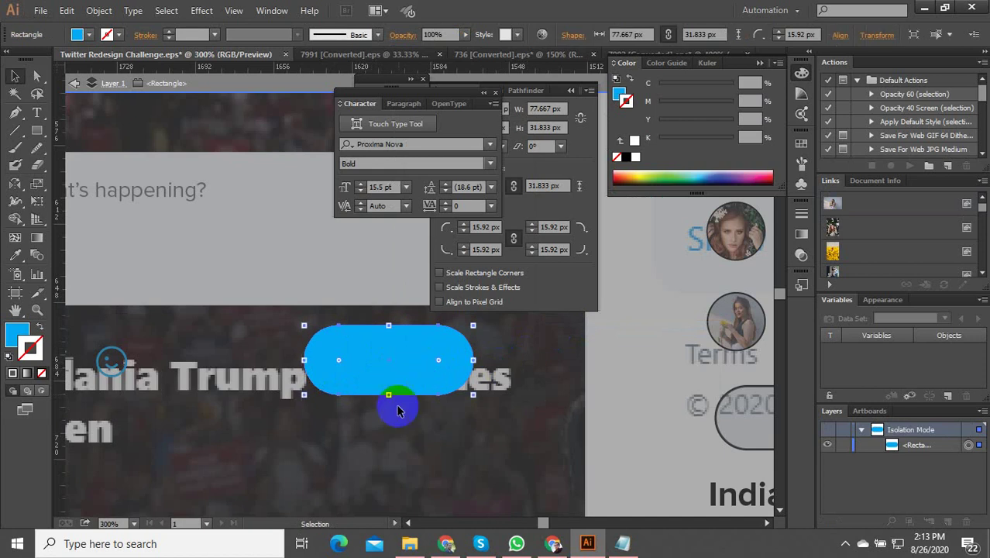
pyautogui.doubleClick(454, 466)
# Move the feather icon and Tweet text group from the reference design onto the blue button in the Explore page mock-up, and deselect it
pyautogui.scroll(-8, 298, 459)
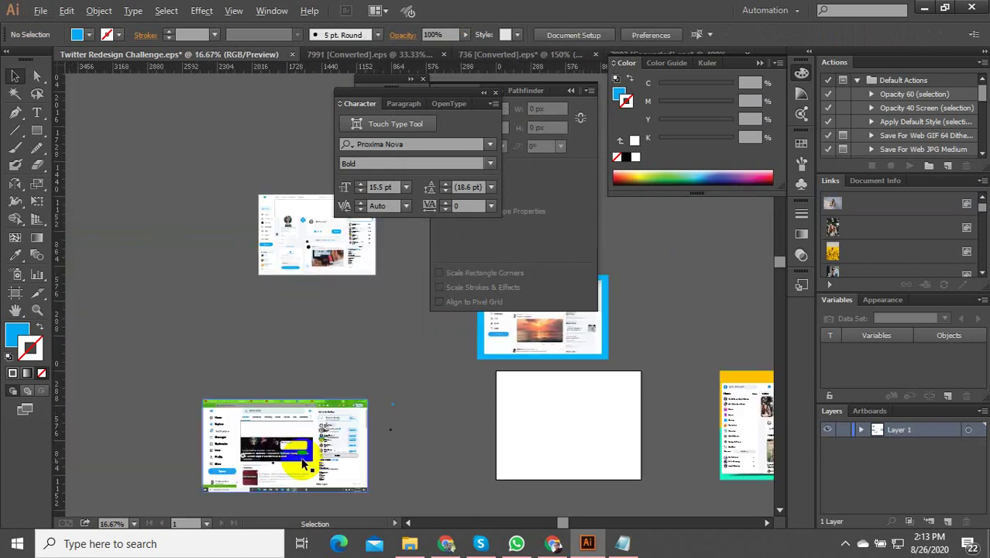
pyautogui.moveTo(234, 266); pyautogui.dragTo(206, 358)
pyautogui.scroll(9, 301, 309)
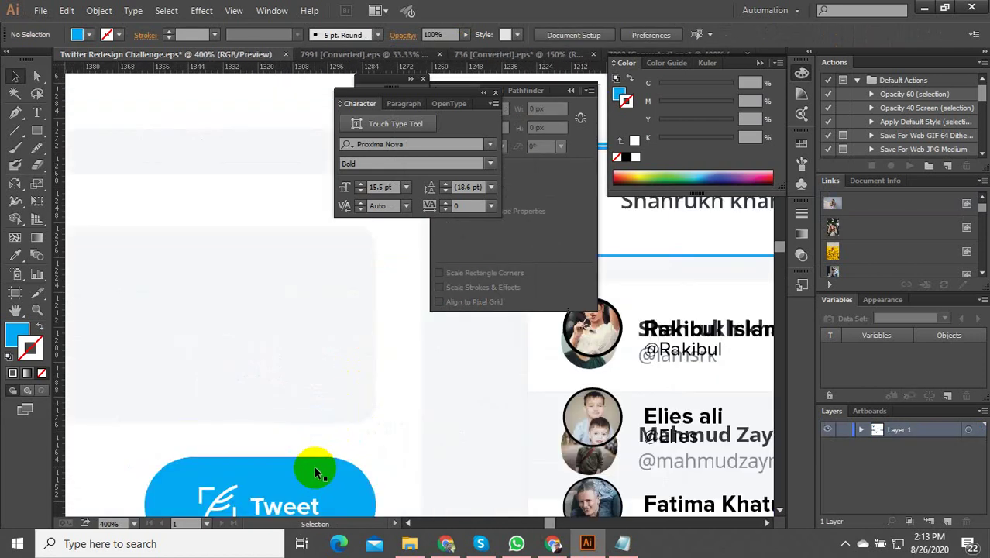
pyautogui.scroll(-3, 292, 360)
pyautogui.click(282, 419)
pyautogui.scroll(3, 282, 418)
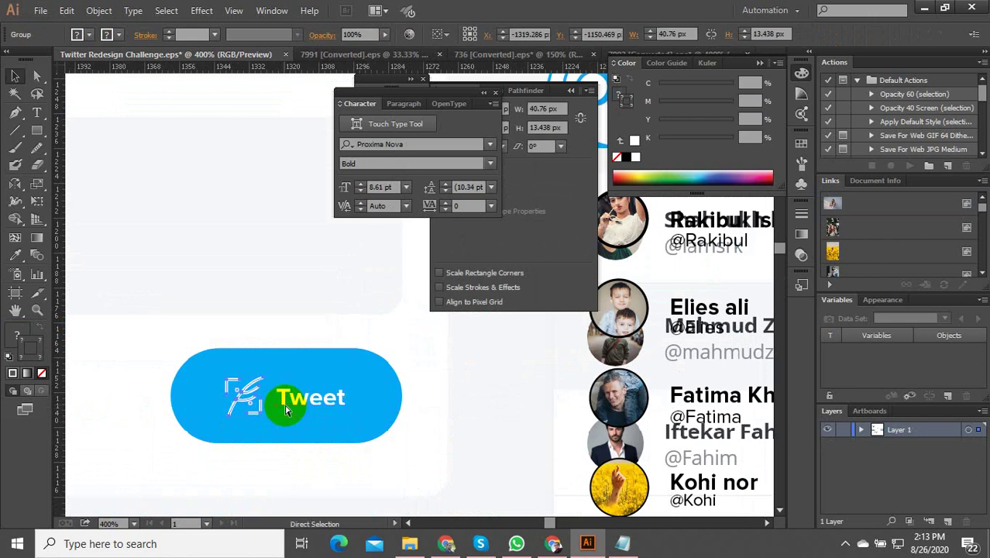
pyautogui.scroll(-8, 311, 339)
pyautogui.scroll(-2, 305, 336)
pyautogui.moveTo(305, 336); pyautogui.dragTo(310, 225)
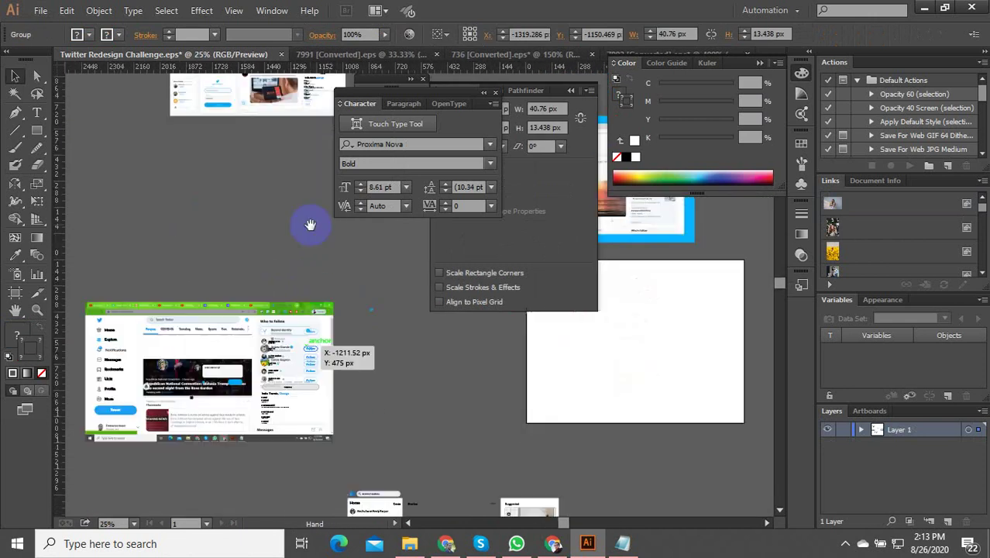
pyautogui.scroll(10, 240, 380)
pyautogui.click(298, 370)
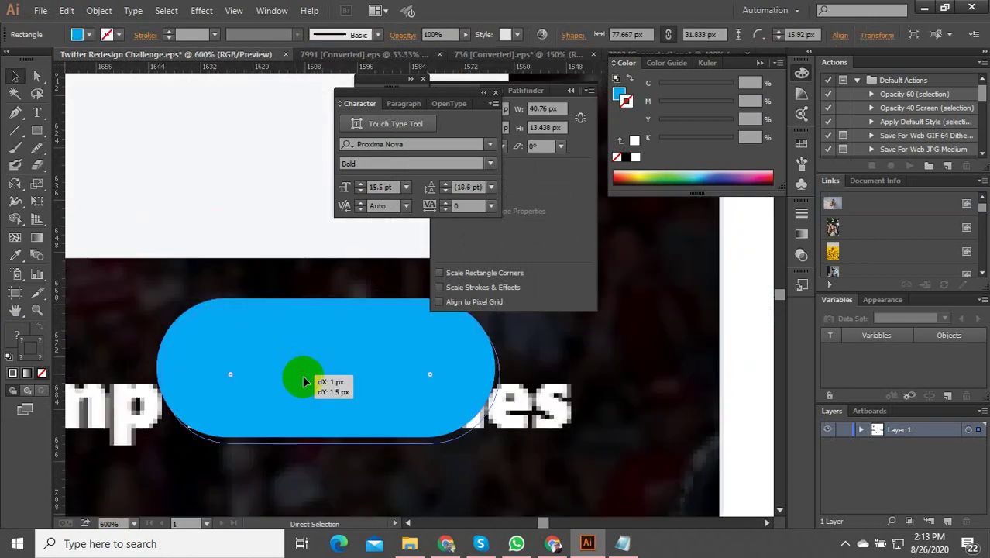
pyautogui.moveTo(333, 376); pyautogui.dragTo(328, 381)
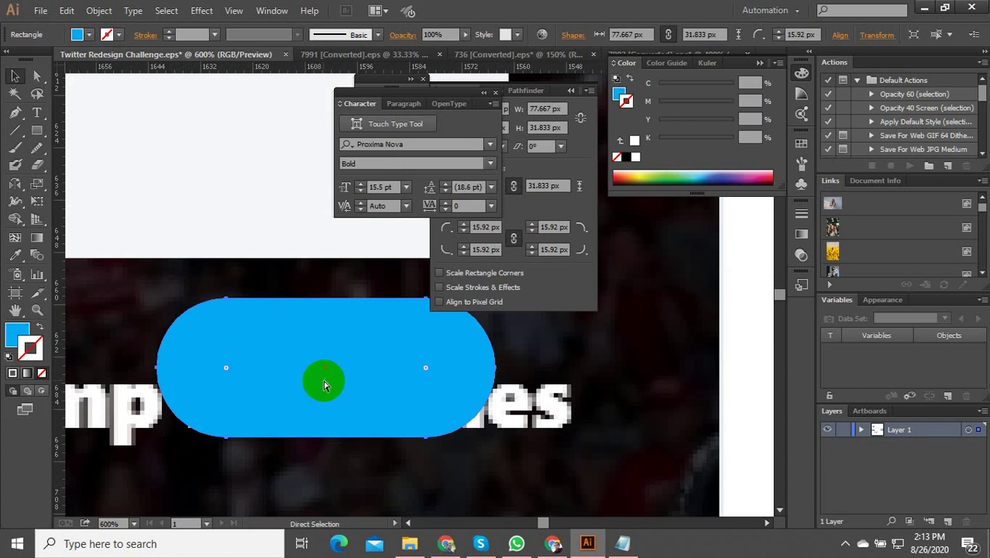
pyautogui.click(324, 271)
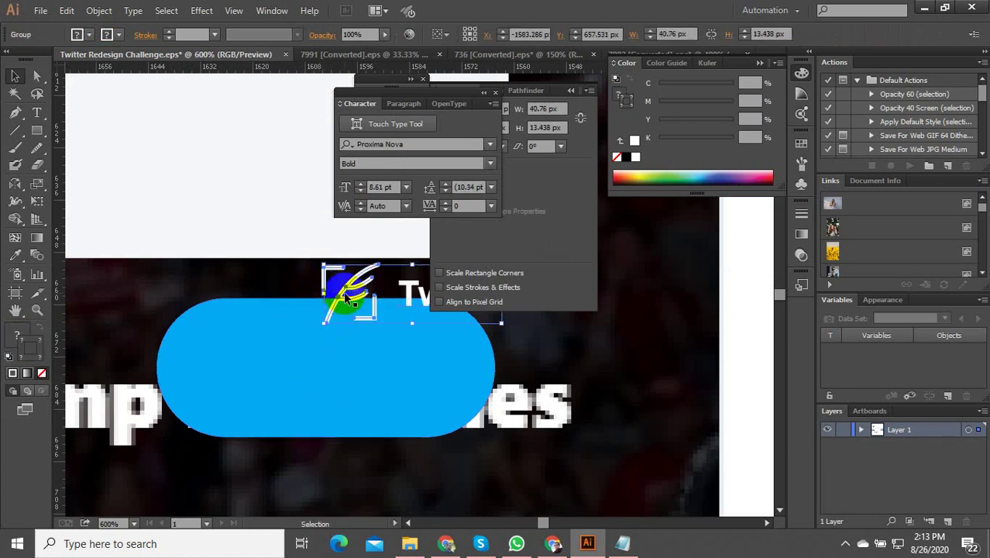
pyautogui.moveTo(346, 297); pyautogui.dragTo(260, 358)
pyautogui.scroll(-5, 382, 358)
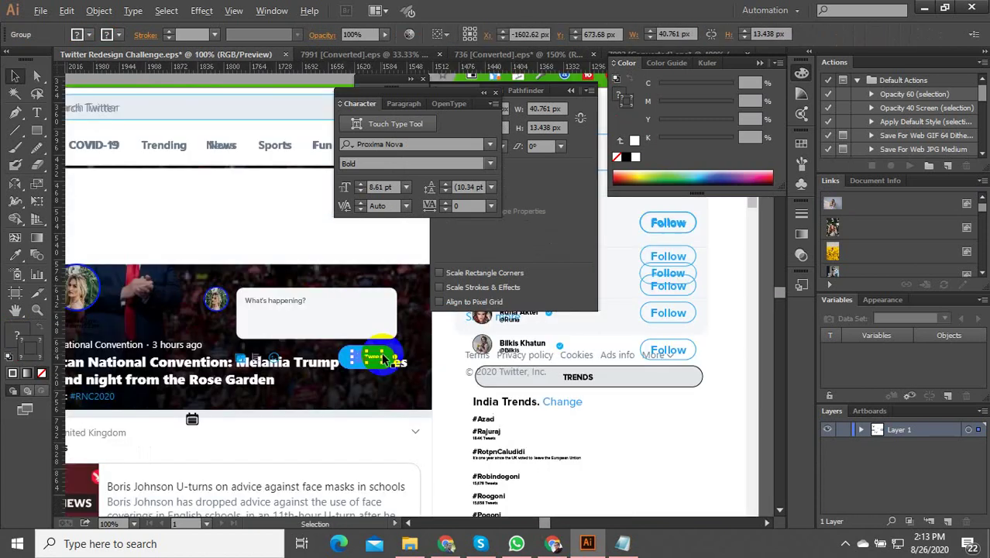
pyautogui.scroll(-2, 382, 358)
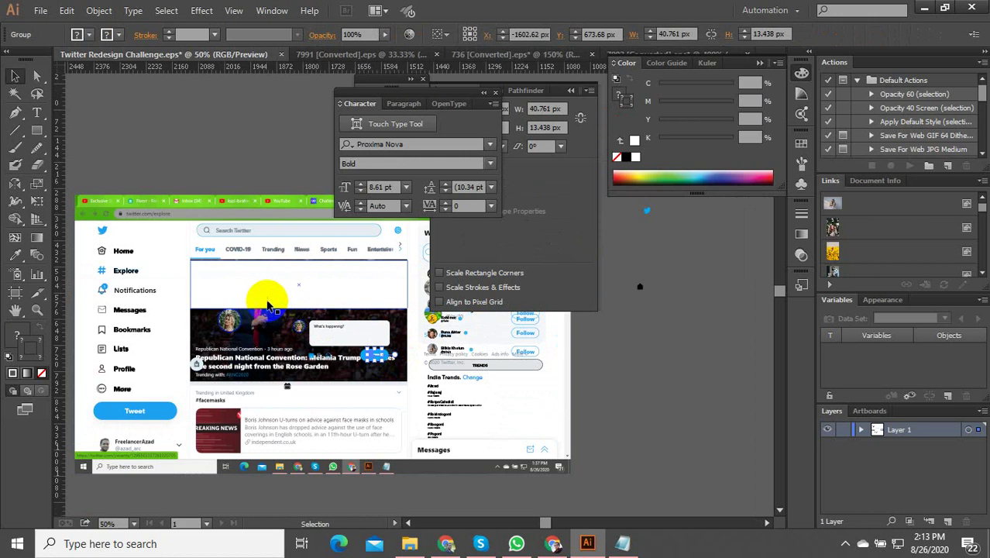
pyautogui.scroll(-2, 265, 290)
pyautogui.click(200, 216)
pyautogui.scroll(3, 213, 399)
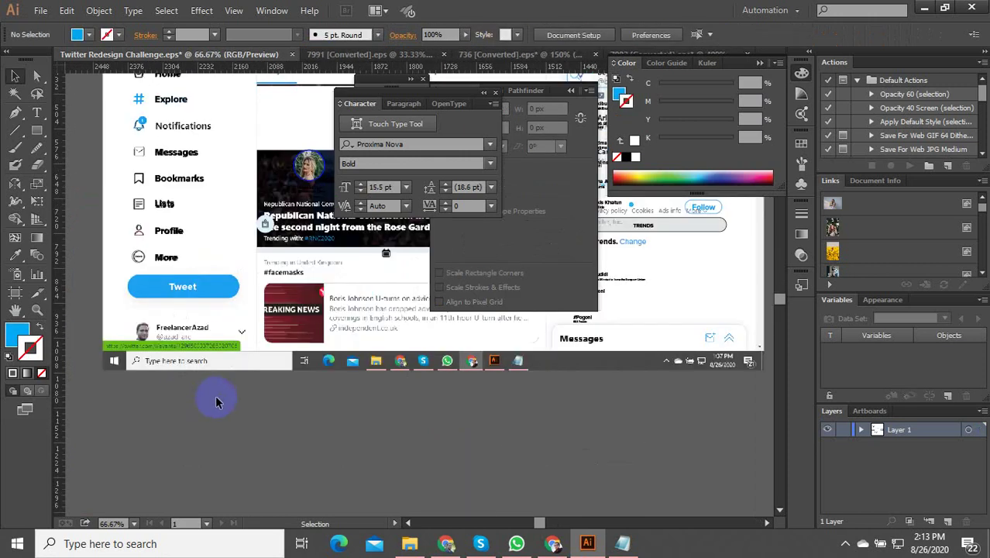
pyautogui.scroll(-4, 186, 356)
pyautogui.click(327, 353)
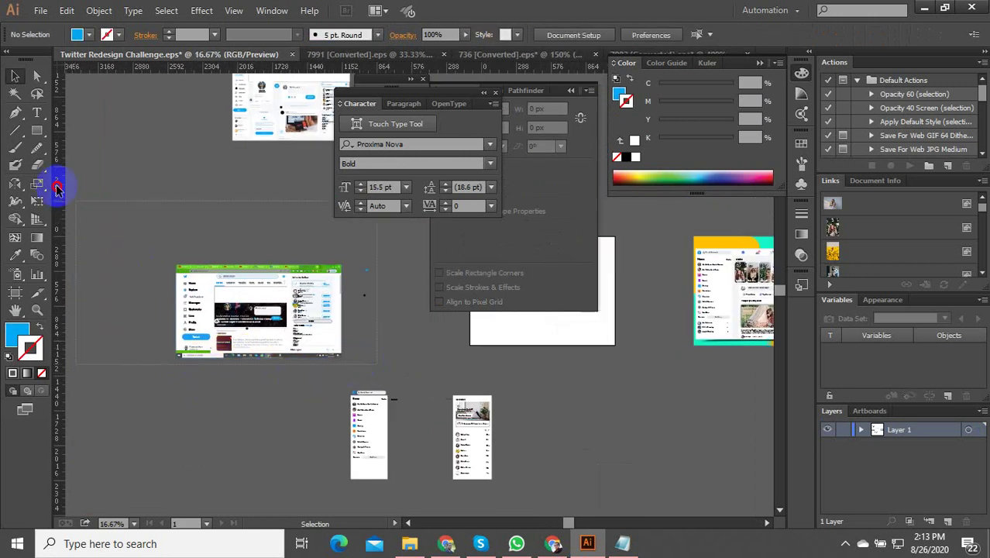
pyautogui.scroll(-3, 380, 327)
pyautogui.moveTo(353, 327); pyautogui.dragTo(369, 305)
pyautogui.click(324, 333)
pyautogui.scroll(4, 379, 317)
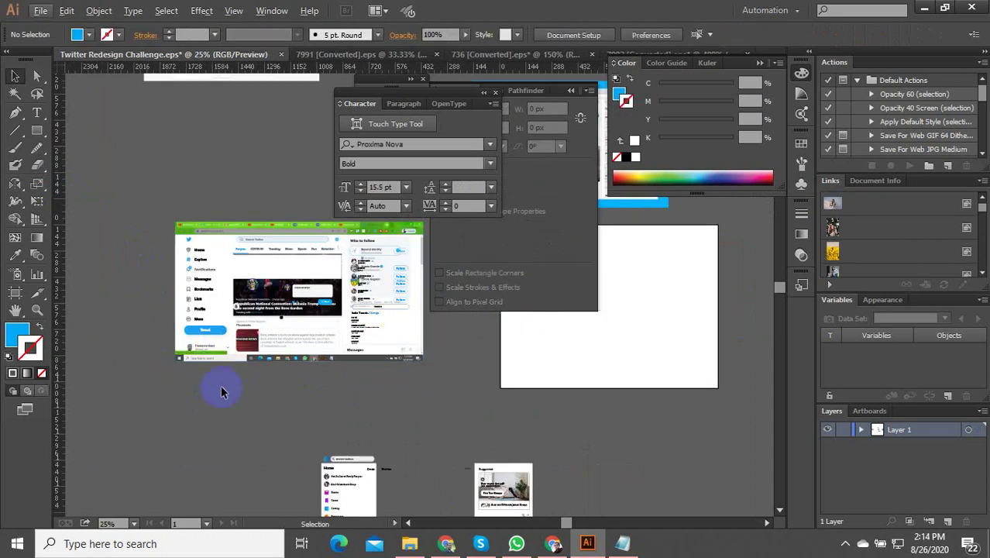
# Delete the Twitter Explore page screenshot lying behind the redrawn vector objects
pyautogui.scroll(-1, 232, 372)
pyautogui.scroll(2, 364, 317)
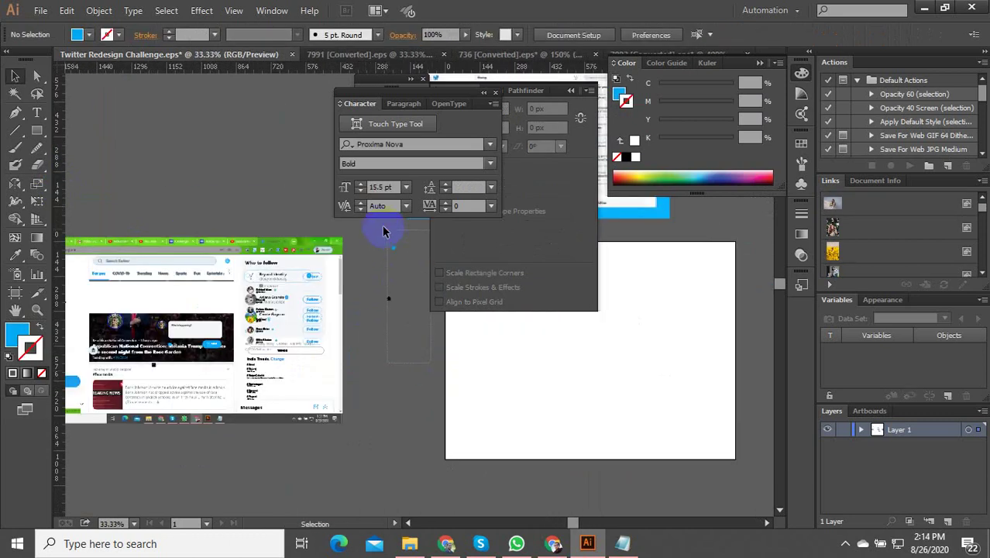
pyautogui.scroll(-2, 351, 356)
pyautogui.click(351, 357)
pyautogui.click(328, 400)
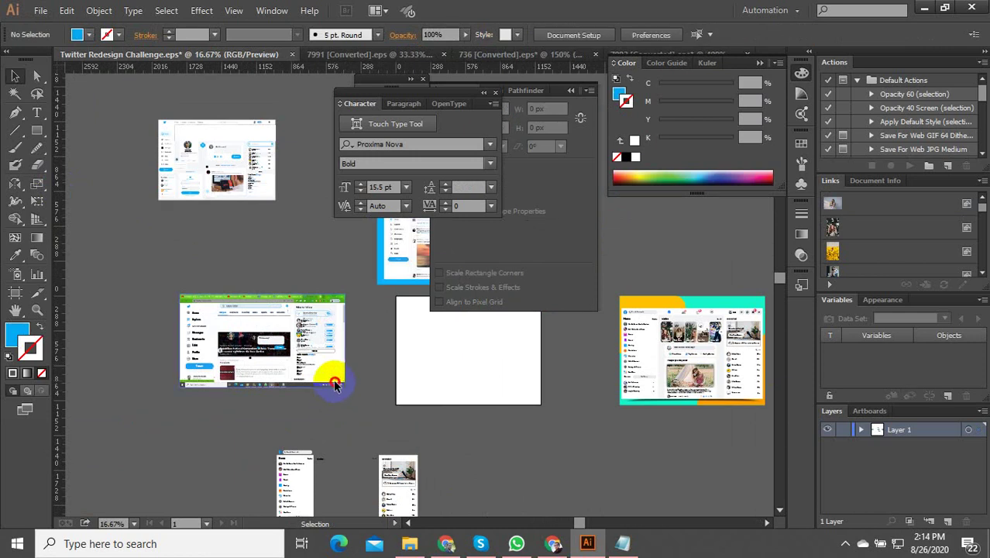
pyautogui.click(335, 385)
pyautogui.press('Delete')
pyautogui.scroll(3, 246, 327)
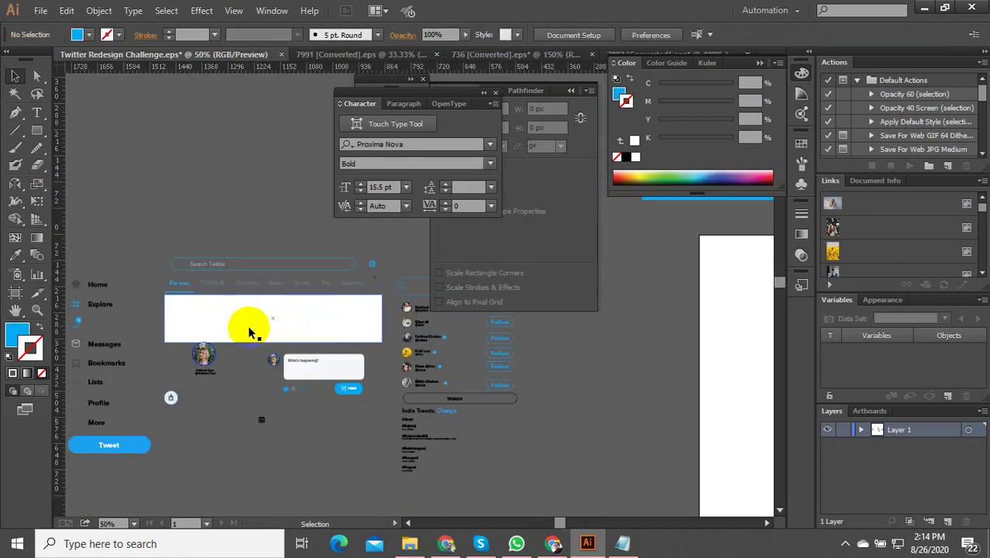
# Move all the redrawn Explore page elements together onto the white artboard and deselect them
pyautogui.scroll(-3, 261, 375)
pyautogui.moveTo(489, 412); pyautogui.dragTo(466, 418)
pyautogui.moveTo(118, 300); pyautogui.dragTo(461, 352)
pyautogui.scroll(3, 460, 352)
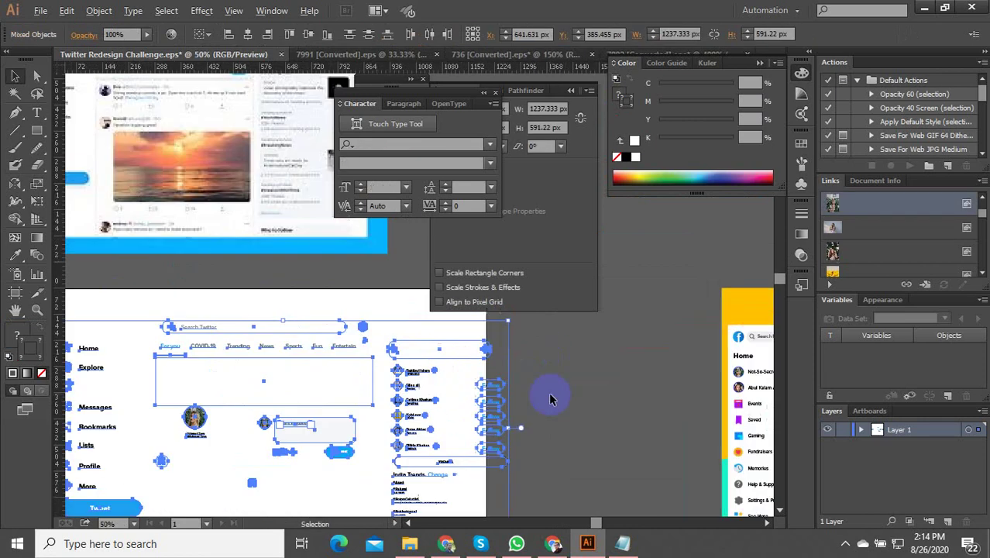
pyautogui.scroll(-2, 468, 439)
pyautogui.scroll(2, 468, 438)
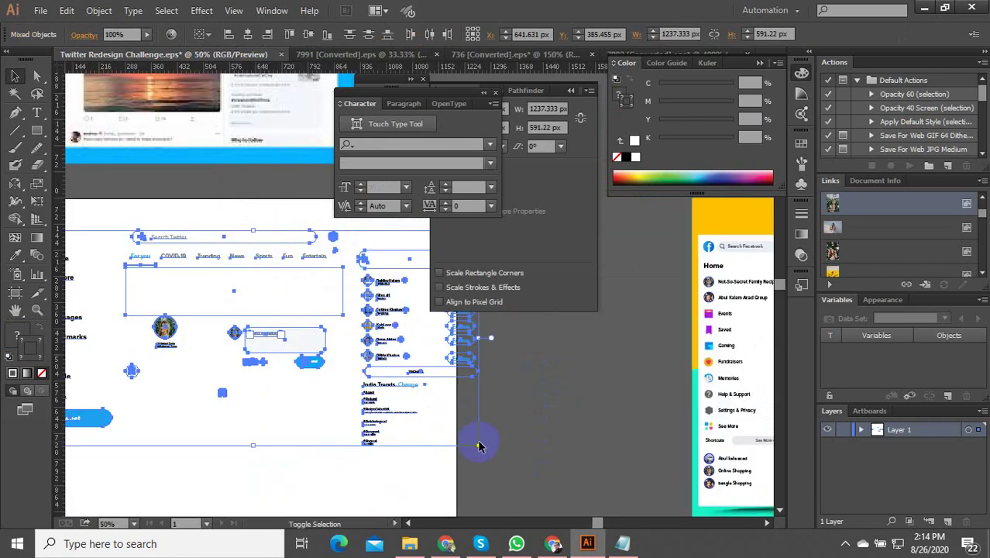
pyautogui.click(504, 401)
pyautogui.scroll(-2, 506, 403)
pyautogui.scroll(1, 328, 418)
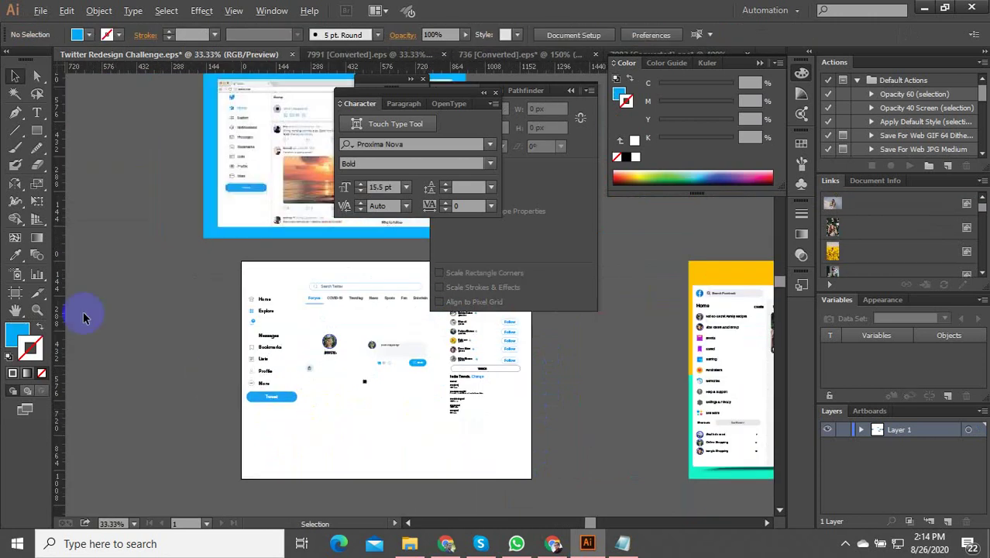
# Draw a rectangle about 1200 × 900 px covering the artboard and fill it with the blue sampled from the reference design's frame
pyautogui.click(38, 134)
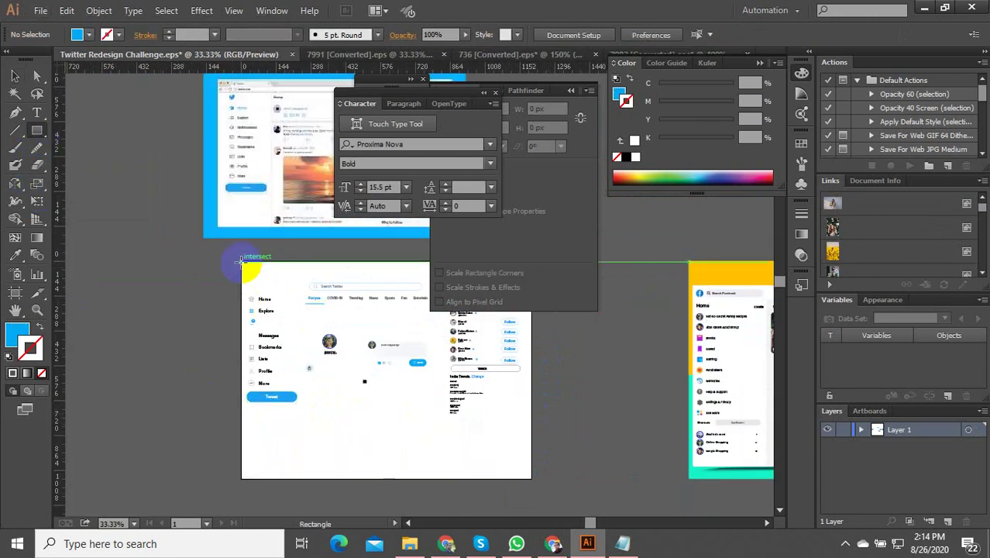
pyautogui.moveTo(240, 261)
pyautogui.mouseDown()
pyautogui.moveTo(475, 466)
pyautogui.moveTo(522, 464)
pyautogui.moveTo(532, 478)
pyautogui.mouseUp()
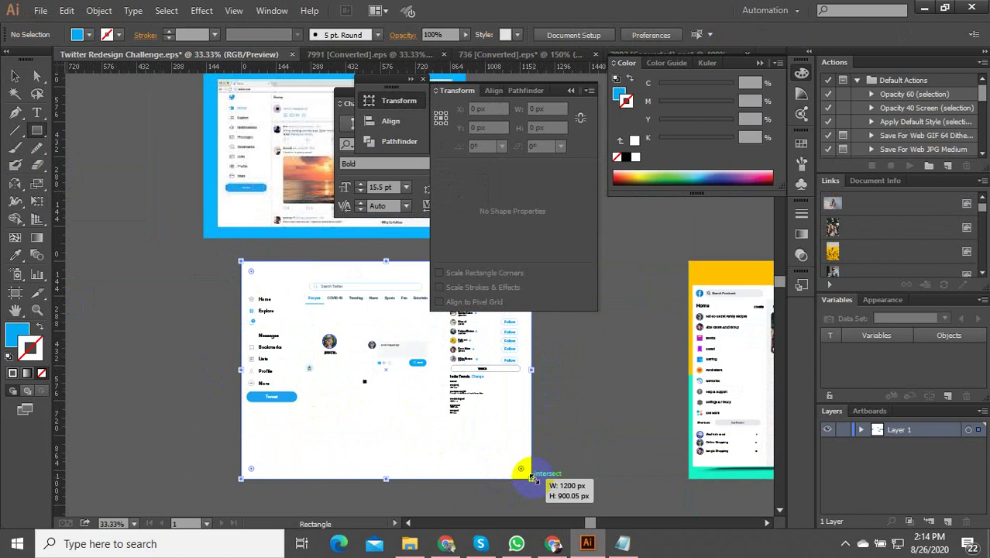
pyautogui.click(16, 256)
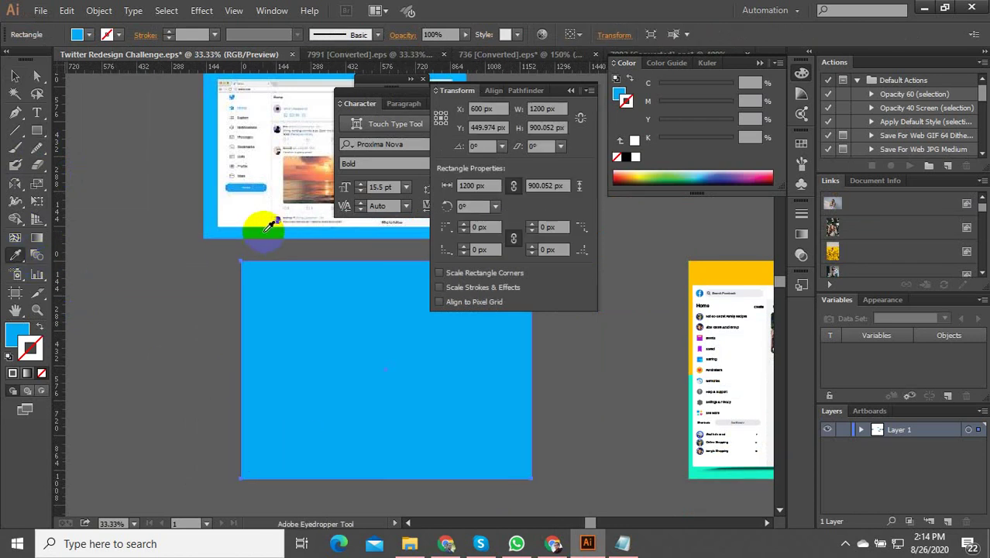
pyautogui.click(265, 231)
# Send the blue background rectangle behind all the page elements and deselect it
pyautogui.click(15, 75)
pyautogui.rightClick(317, 309)
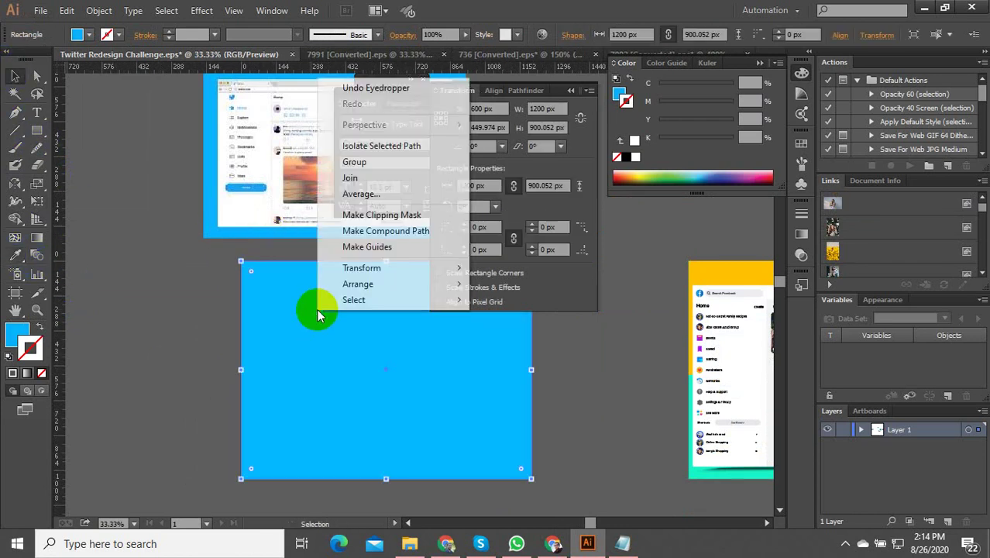
pyautogui.moveTo(358, 284)
pyautogui.click(504, 332)
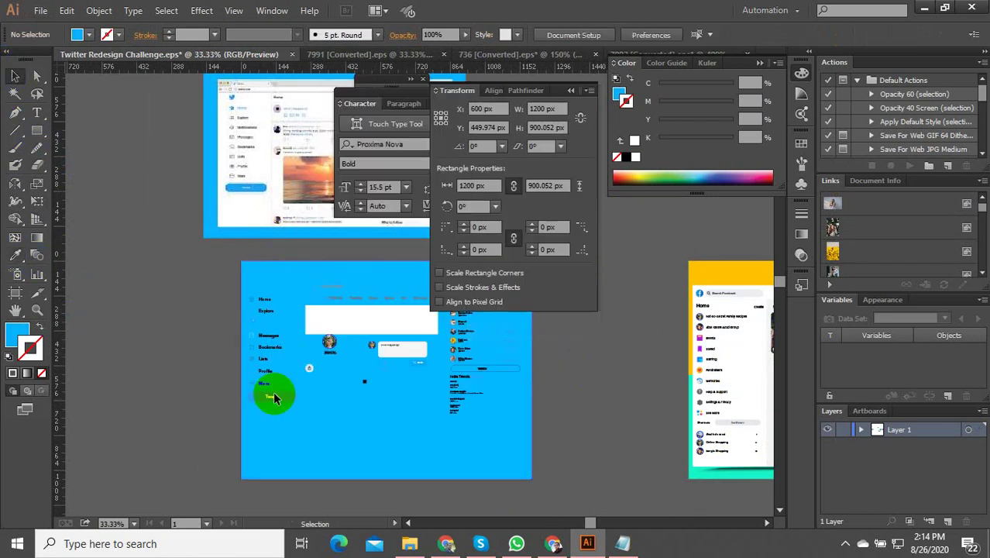
pyautogui.click(172, 383)
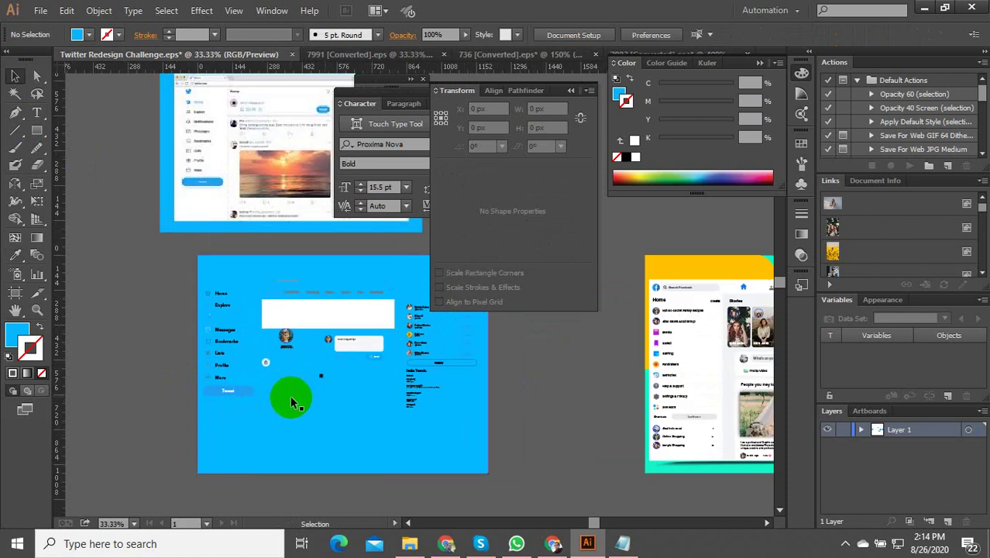
# Give the white banner rectangle below the topic tabs a 1 pt grey stroke, colour 666666
pyautogui.scroll(-1, 244, 410)
pyautogui.scroll(3, 270, 167)
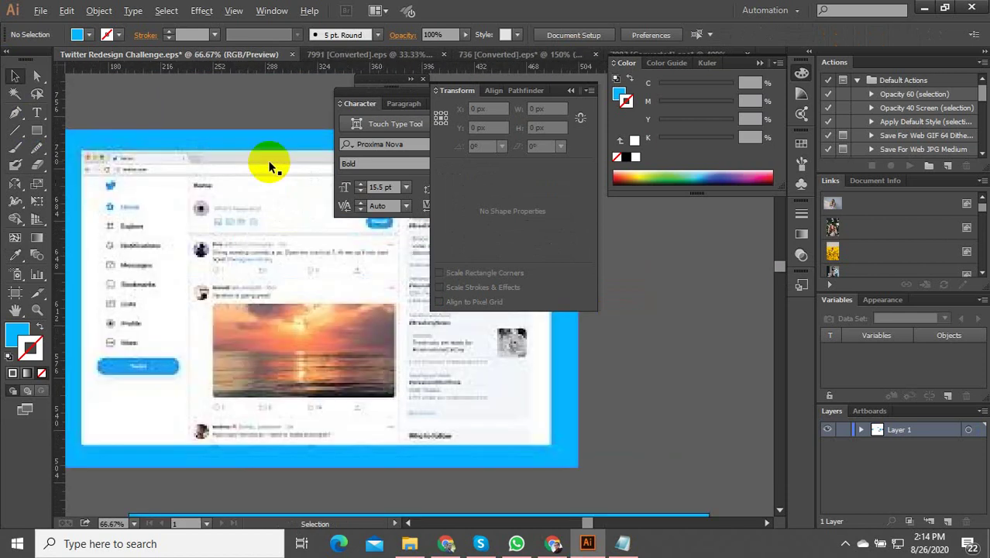
pyautogui.scroll(2, 259, 201)
pyautogui.scroll(-4, 254, 287)
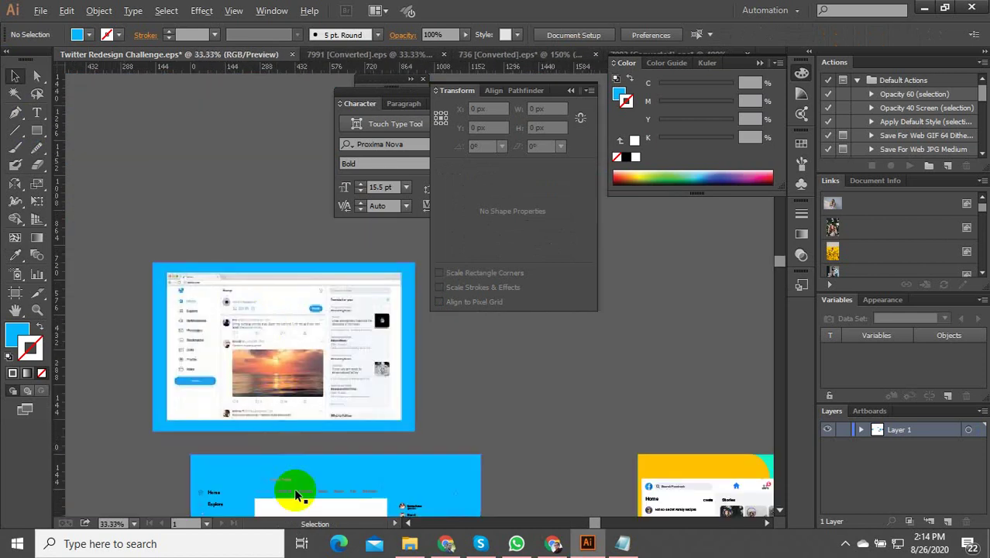
pyautogui.scroll(-3, 283, 402)
pyautogui.scroll(4, 307, 410)
pyautogui.scroll(2, 319, 394)
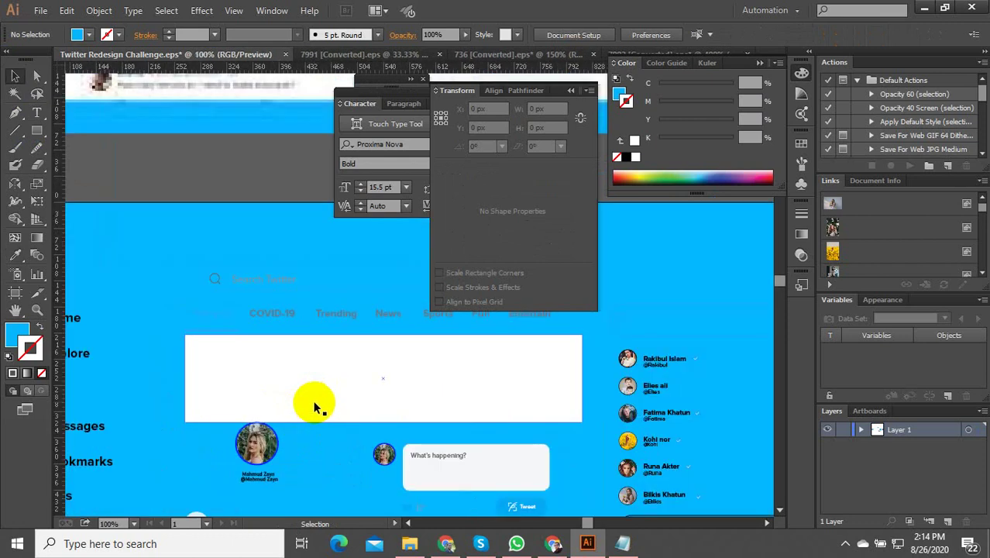
pyautogui.click(310, 406)
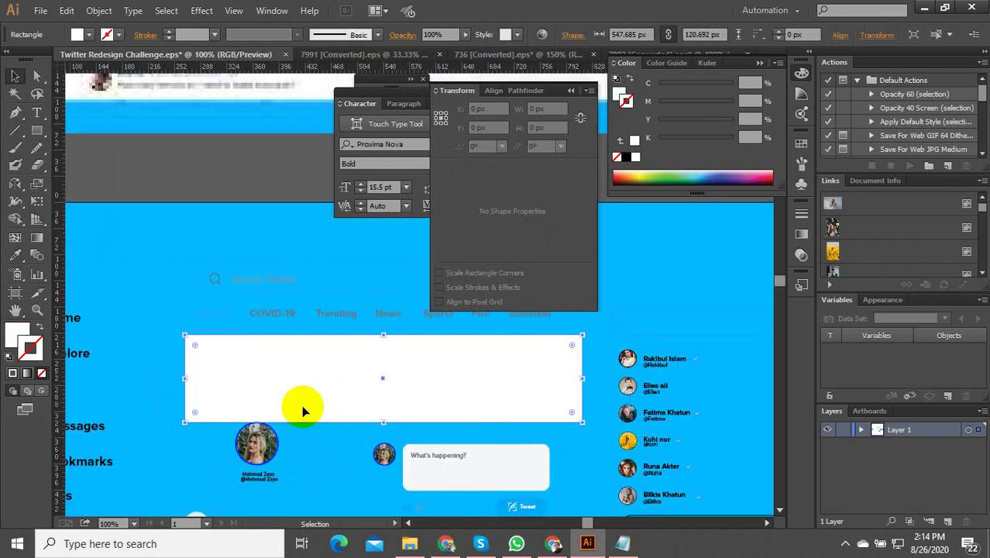
pyautogui.doubleClick(29, 343)
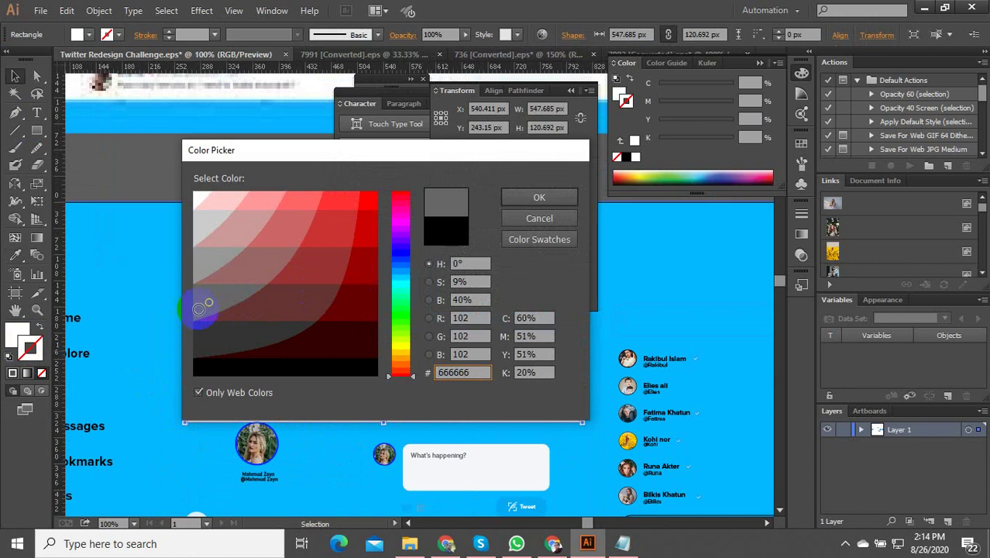
pyautogui.click(539, 197)
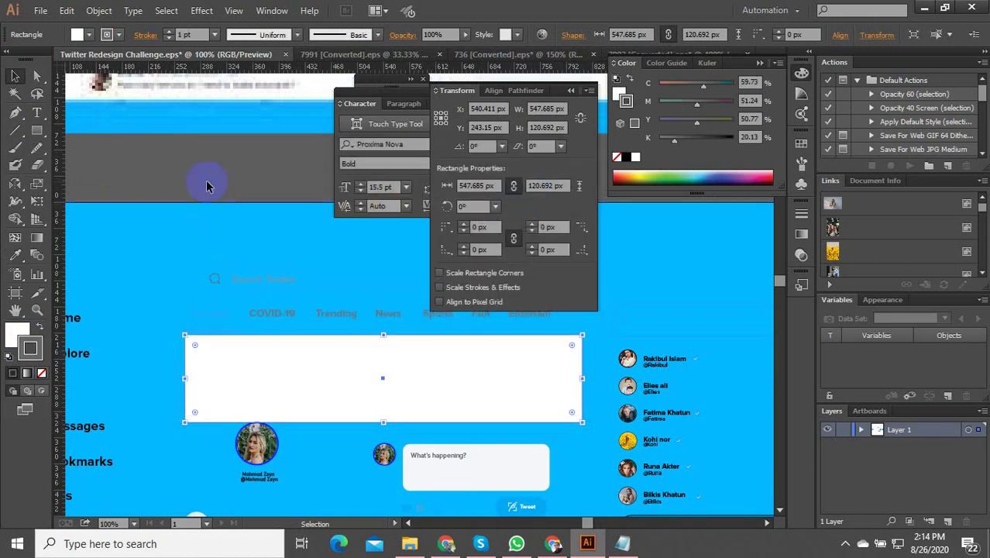
pyautogui.click(247, 268)
# Draw a white rectangle about 1159 × 724 px over the blue background, leaving a blue margin around it
pyautogui.scroll(-2, 247, 268)
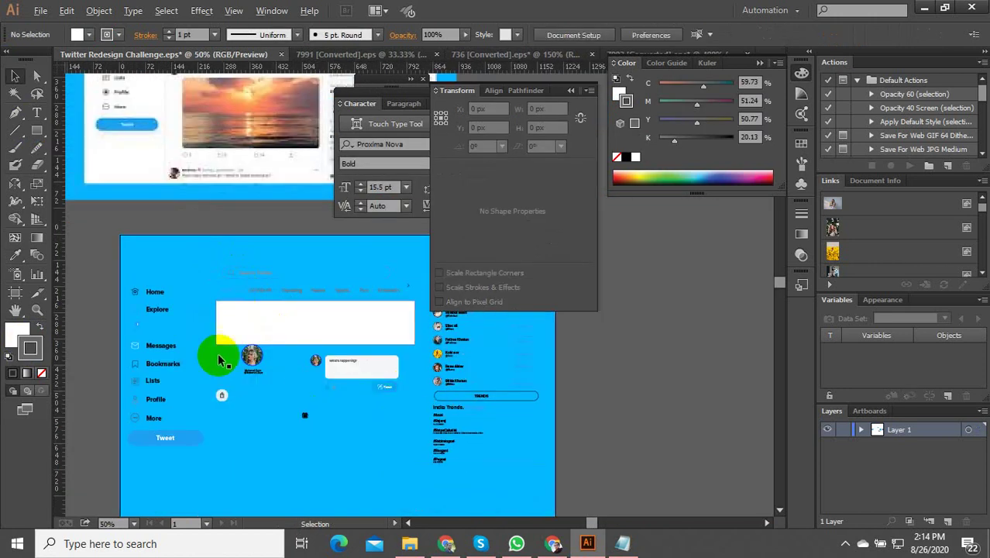
pyautogui.scroll(-3, 260, 399)
pyautogui.scroll(2, 259, 399)
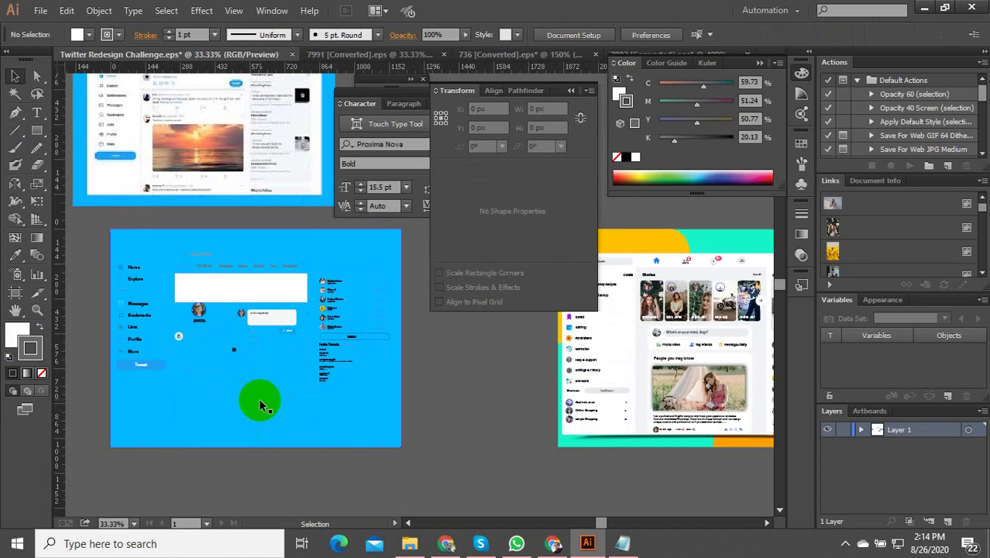
pyautogui.click(36, 131)
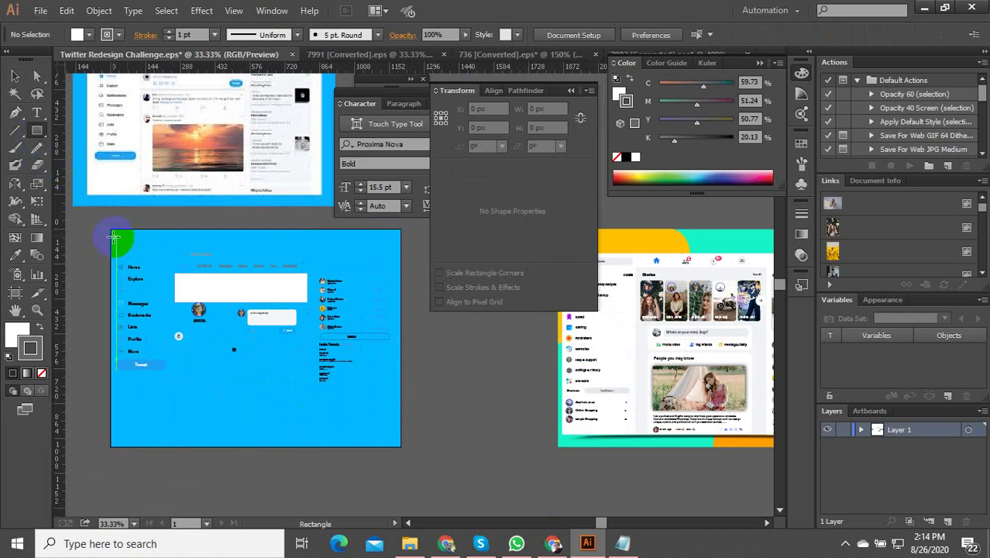
pyautogui.moveTo(117, 238); pyautogui.dragTo(397, 412)
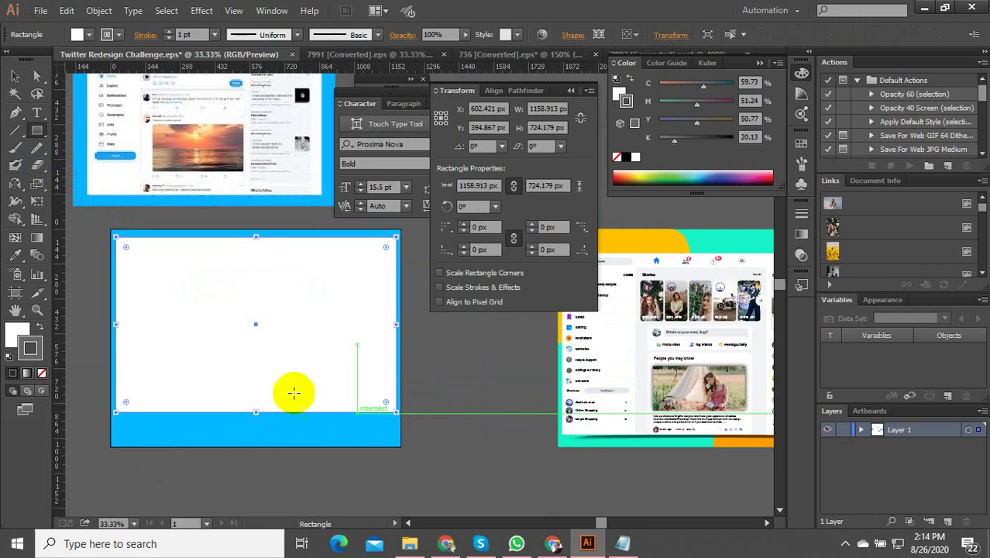
pyautogui.click(13, 77)
# Select the page elements without the new white panel, bring them to the front and deselect them
pyautogui.click(454, 409)
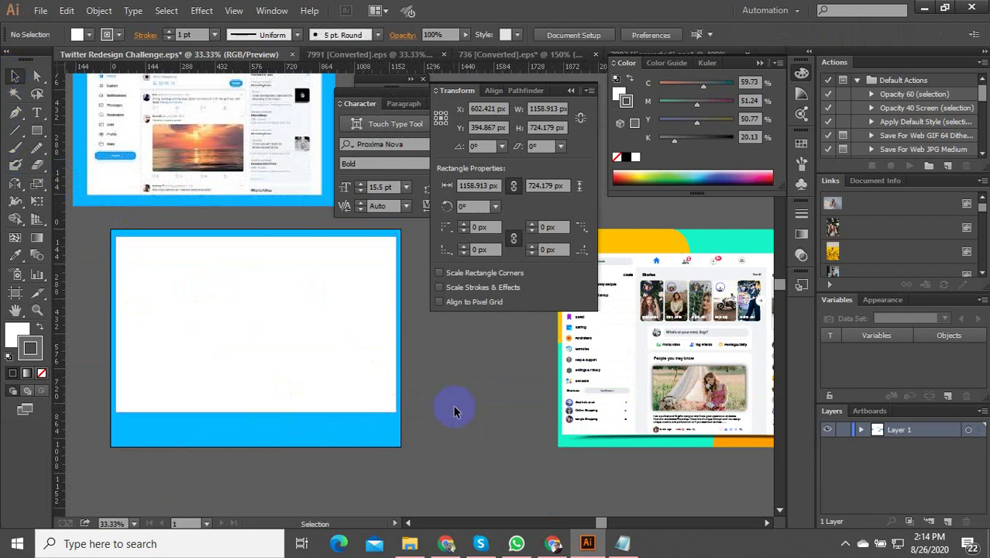
pyautogui.moveTo(149, 288); pyautogui.dragTo(124, 253)
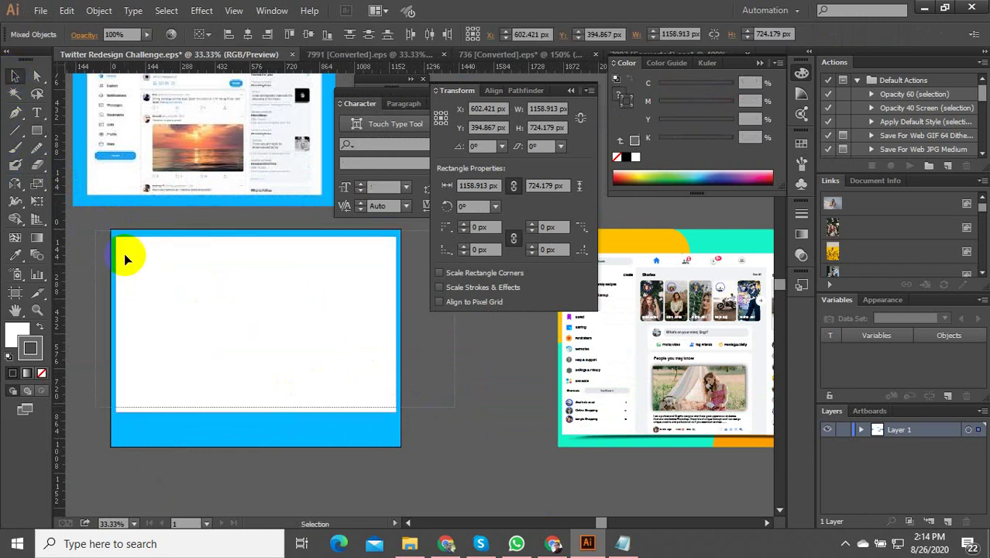
pyautogui.keyDown('shift'); pyautogui.click(382, 400); pyautogui.keyUp('shift')
pyautogui.rightClick(336, 331)
pyautogui.moveTo(467, 459)
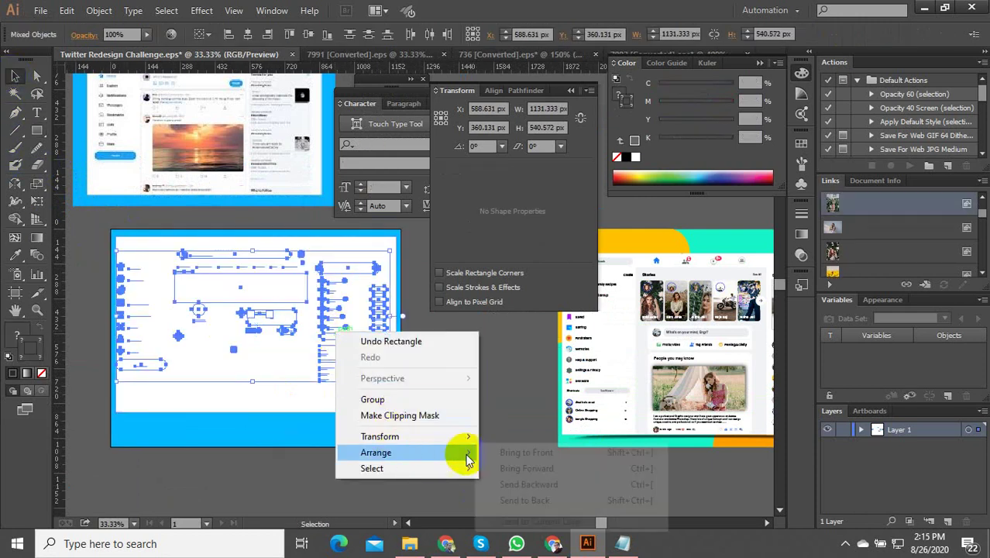
pyautogui.click(497, 452)
pyautogui.click(491, 431)
# Stretch the white panel's left edge outward to make the panel about 1172 px wide
pyautogui.scroll(3, 175, 259)
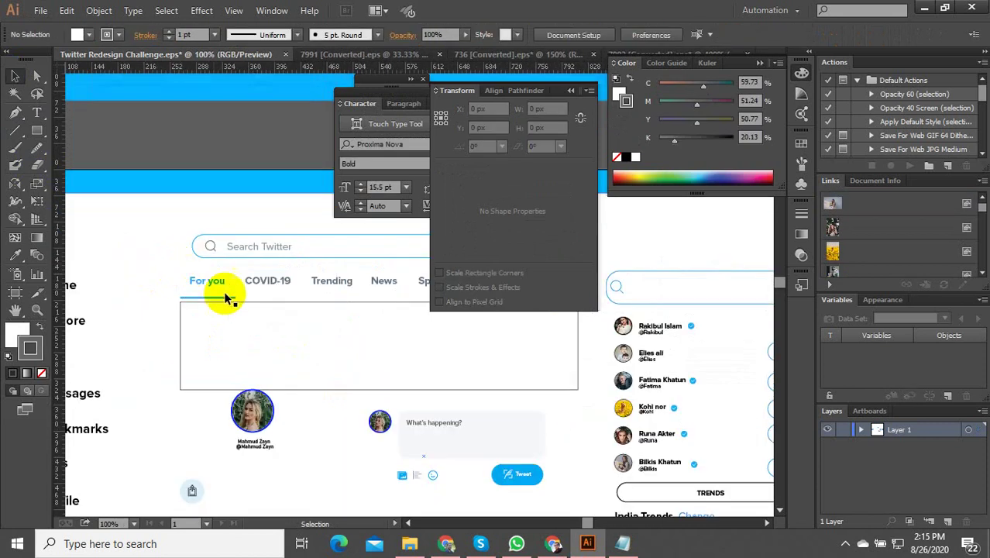
pyautogui.scroll(-3, 265, 305)
pyautogui.scroll(3, 137, 276)
pyautogui.scroll(-1, 166, 283)
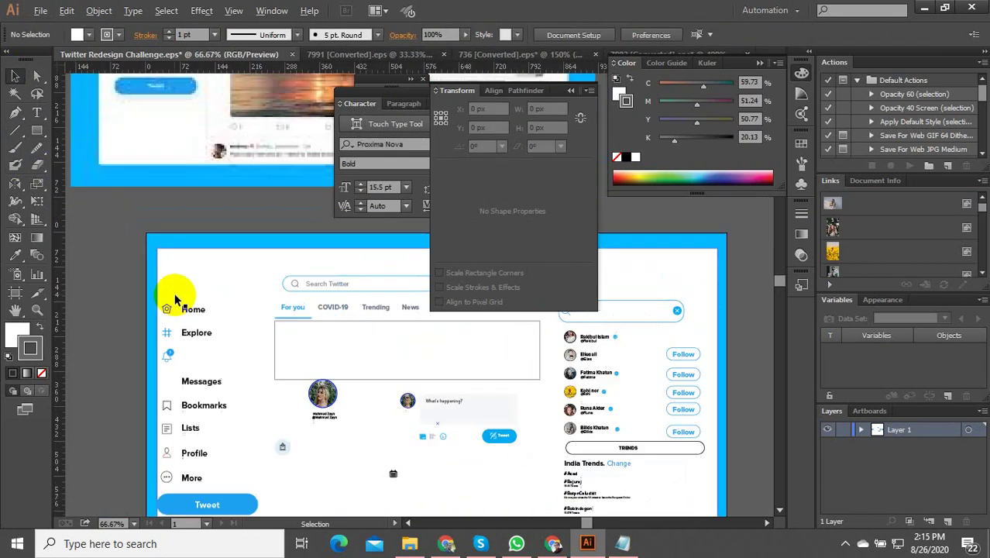
pyautogui.click(155, 316)
pyautogui.scroll(4, 159, 434)
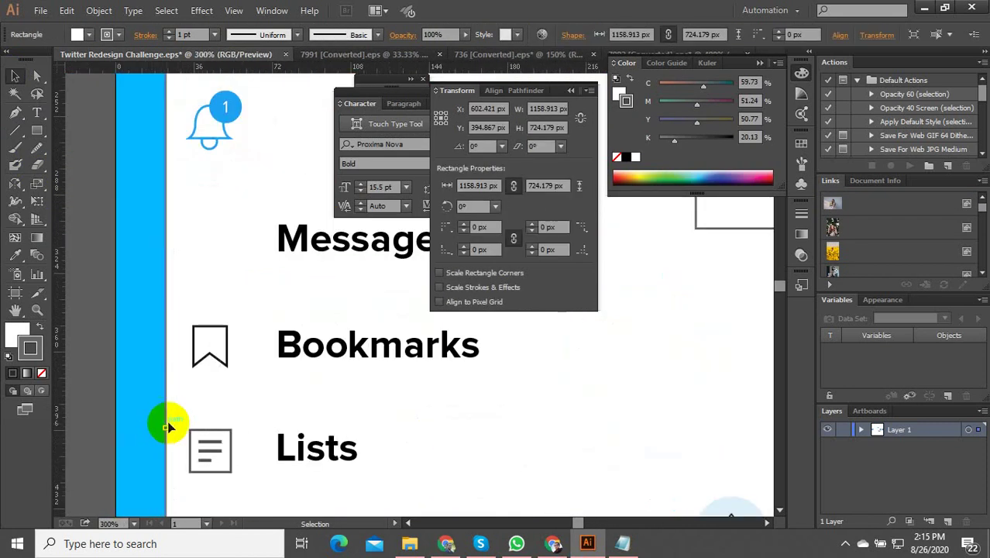
pyautogui.moveTo(168, 429); pyautogui.dragTo(132, 427)
pyautogui.scroll(-3, 138, 387)
pyautogui.scroll(-3, 122, 249)
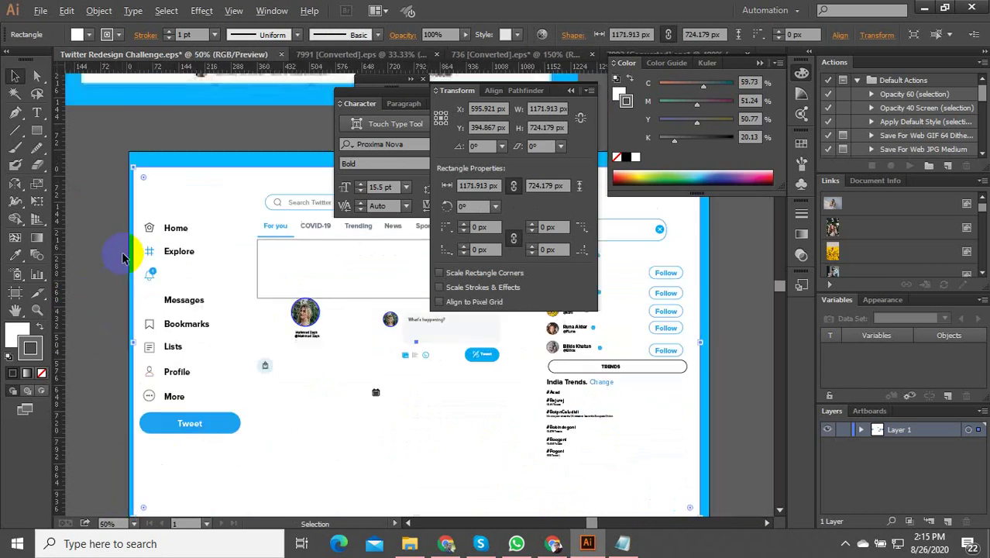
# Compare the page layout with the finished Facebook redesign and the Twitter reference designs
pyautogui.scroll(3, 357, 255)
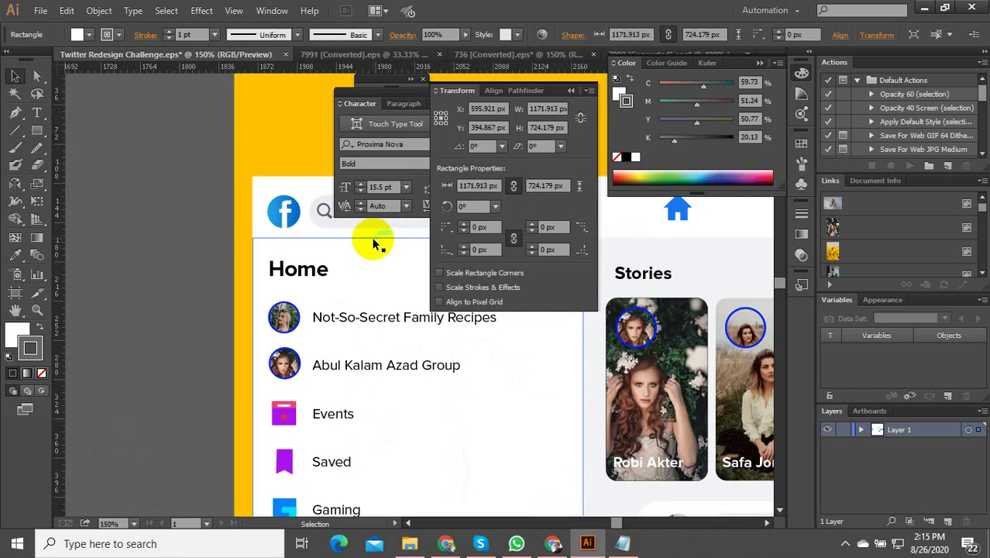
pyautogui.scroll(-3, 385, 334)
pyautogui.moveTo(332, 393); pyautogui.dragTo(398, 358)
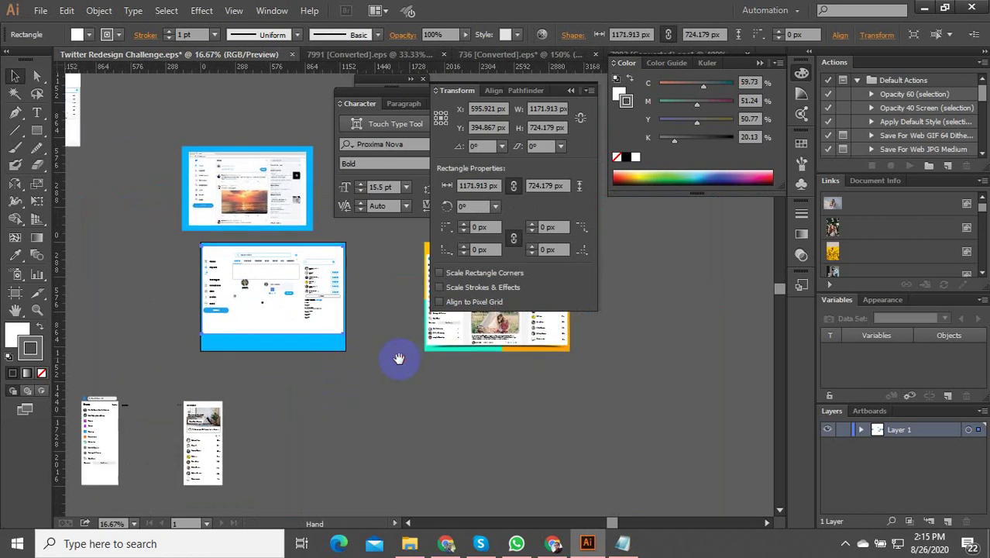
pyautogui.scroll(-2, 383, 424)
pyautogui.moveTo(250, 338); pyautogui.dragTo(263, 346)
pyautogui.scroll(1, 209, 275)
pyautogui.scroll(5, 203, 256)
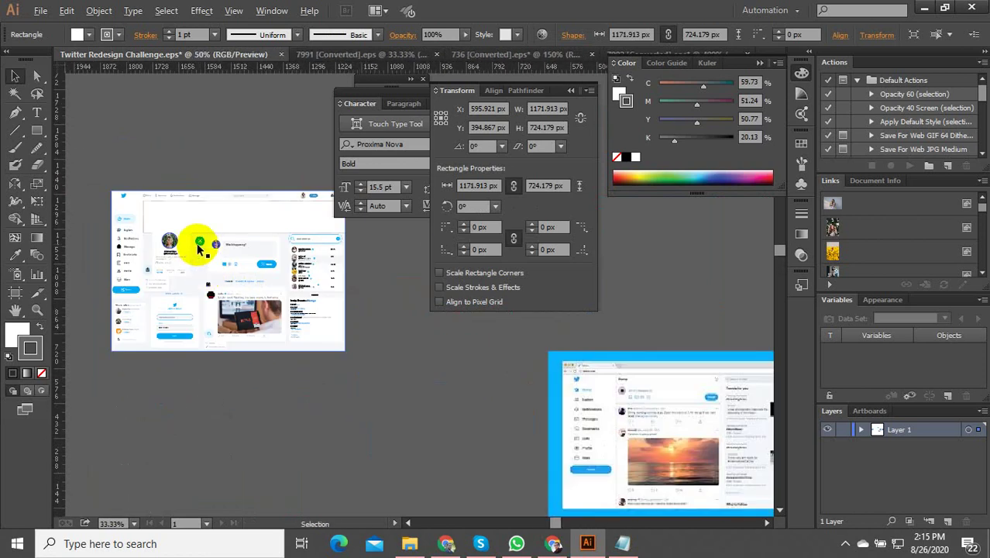
pyautogui.scroll(-3, 203, 325)
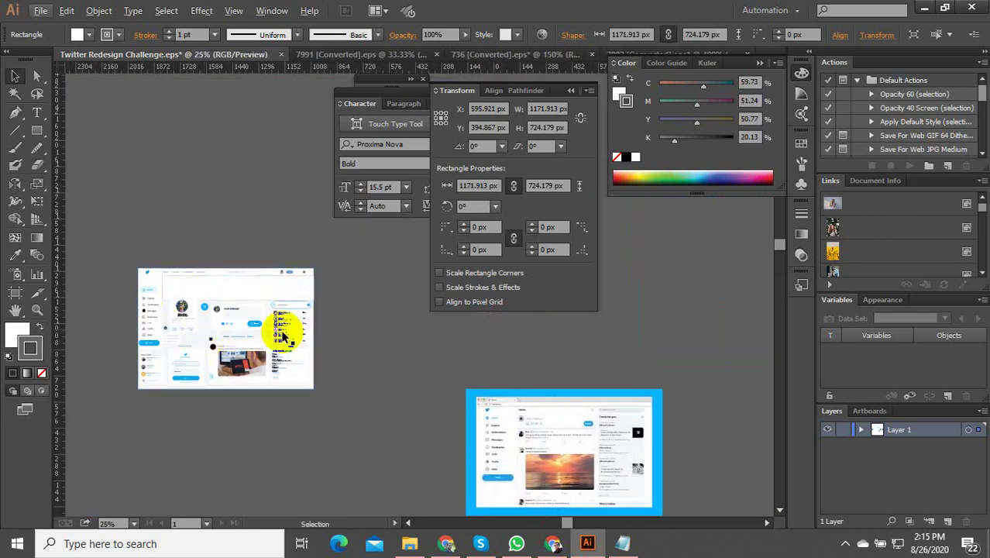
pyautogui.scroll(-4, 309, 353)
pyautogui.moveTo(338, 304); pyautogui.dragTo(330, 291)
pyautogui.scroll(4, 441, 419)
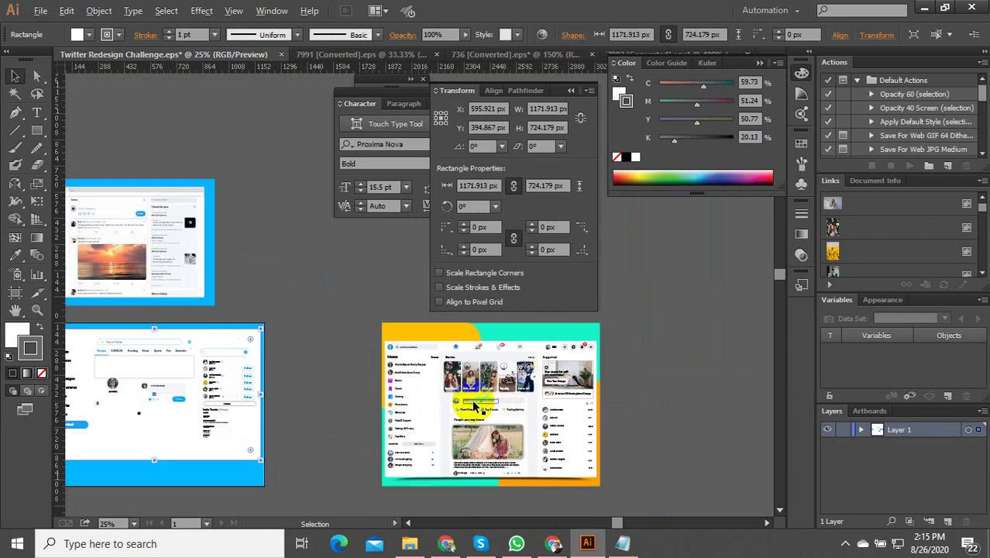
pyautogui.scroll(-2, 341, 333)
pyautogui.scroll(6, 159, 210)
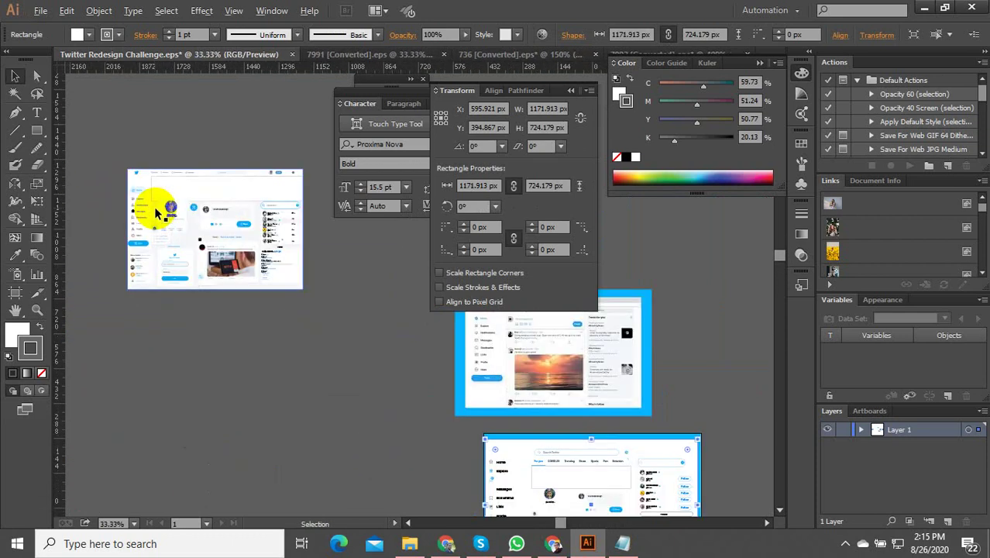
# Copy the blue Twitter bird from the reference design onto the white panel above Home, enlarge it to about 41 × 33 px and deselect it
pyautogui.scroll(2, 129, 147)
pyautogui.scroll(-2, 143, 162)
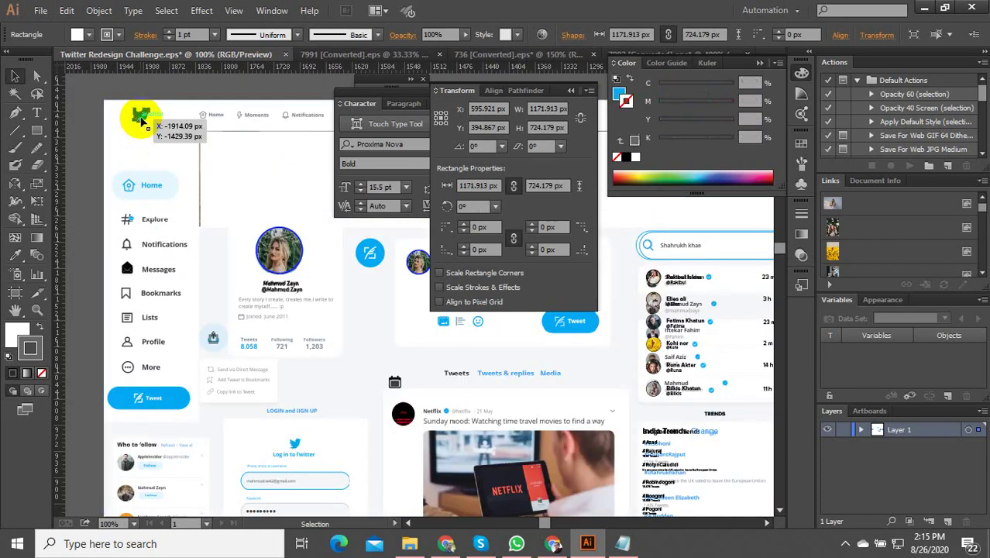
pyautogui.click(142, 120)
pyautogui.scroll(-7, 155, 221)
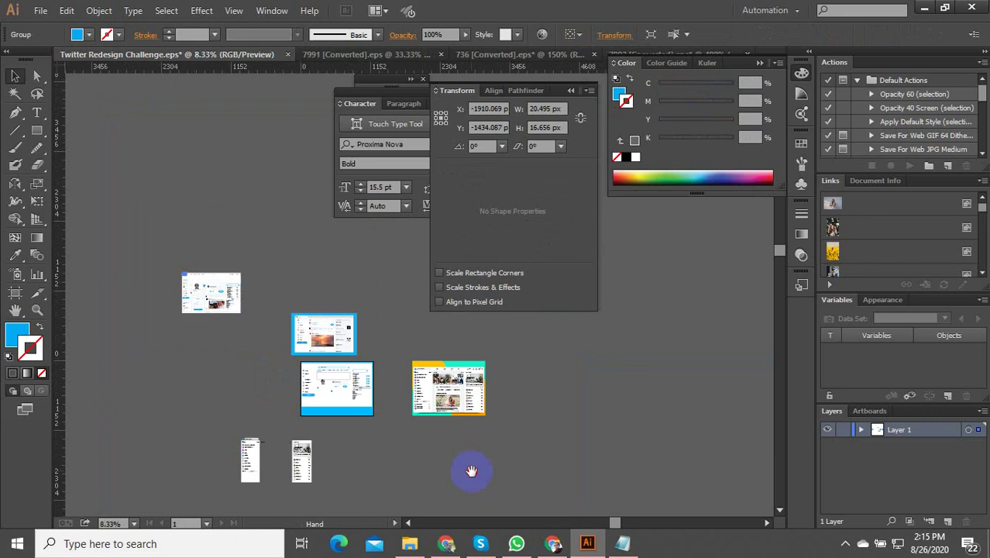
pyautogui.scroll(9, 154, 246)
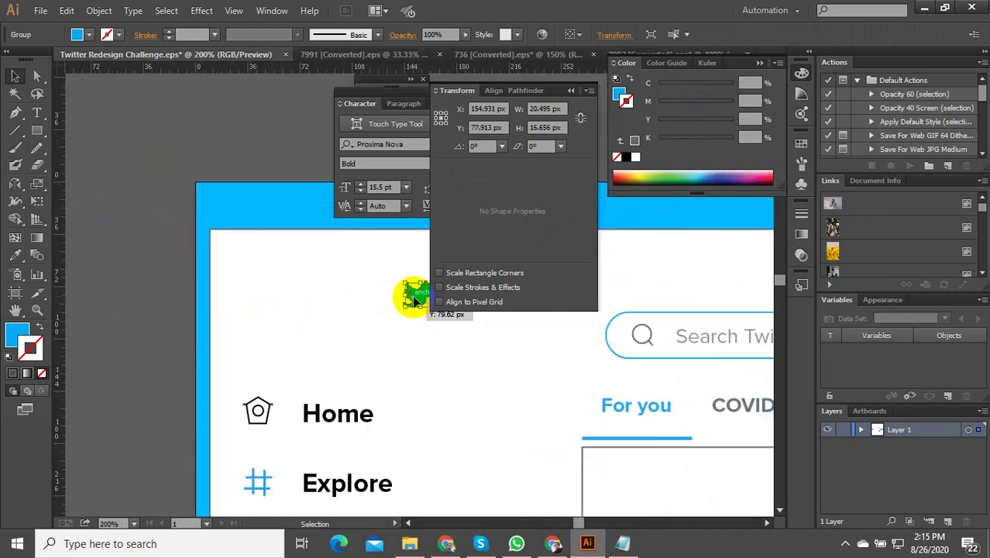
pyautogui.moveTo(409, 294); pyautogui.dragTo(232, 336)
pyautogui.scroll(-3, 170, 288)
pyautogui.scroll(3, 208, 302)
pyautogui.scroll(-3, 210, 261)
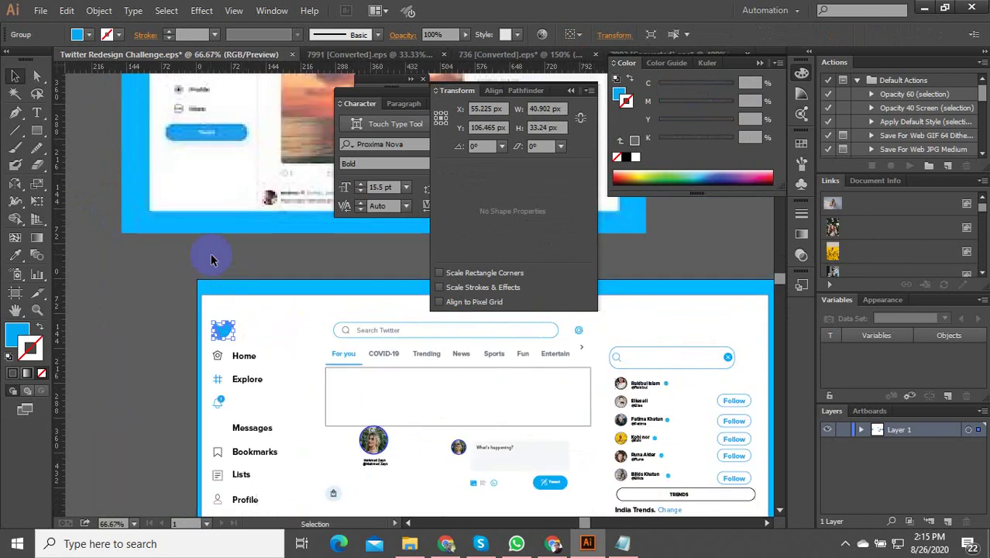
pyautogui.click(165, 250)
# Delete the stray black calendar icon from the empty area of the white panel below the tweet box
pyautogui.scroll(-2, 250, 199)
pyautogui.scroll(2, 416, 343)
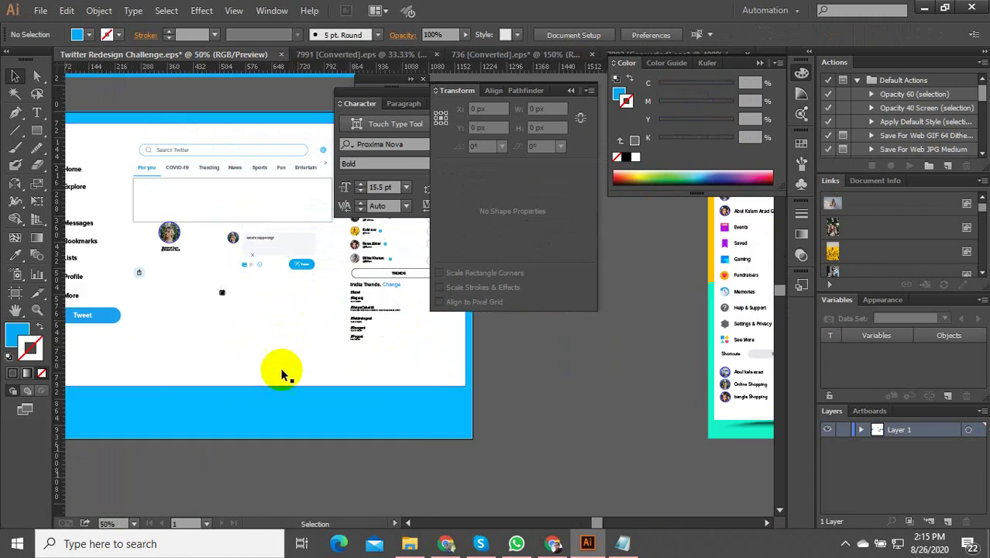
pyautogui.scroll(3, 200, 291)
pyautogui.click(263, 303)
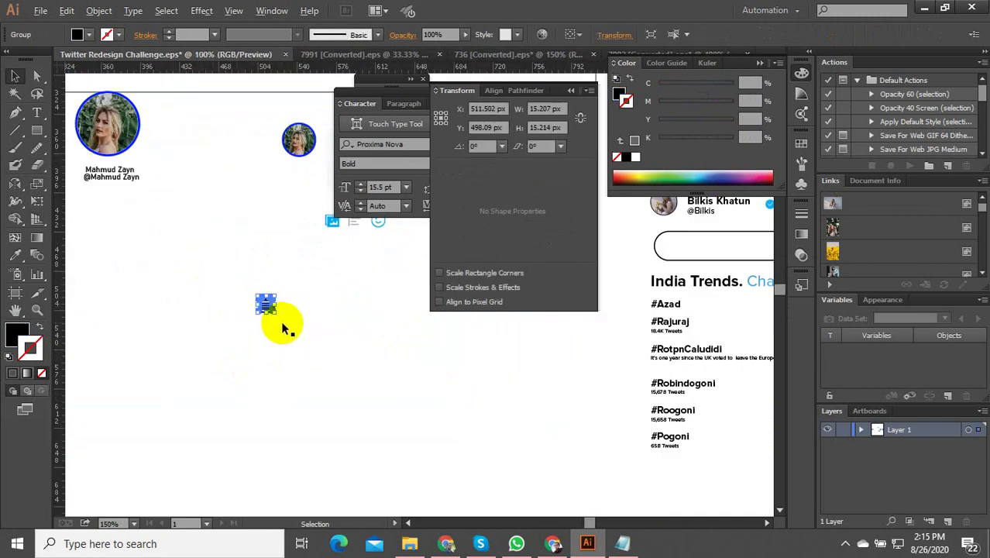
pyautogui.scroll(-2, 282, 326)
pyautogui.click(259, 326)
pyautogui.scroll(3, 159, 285)
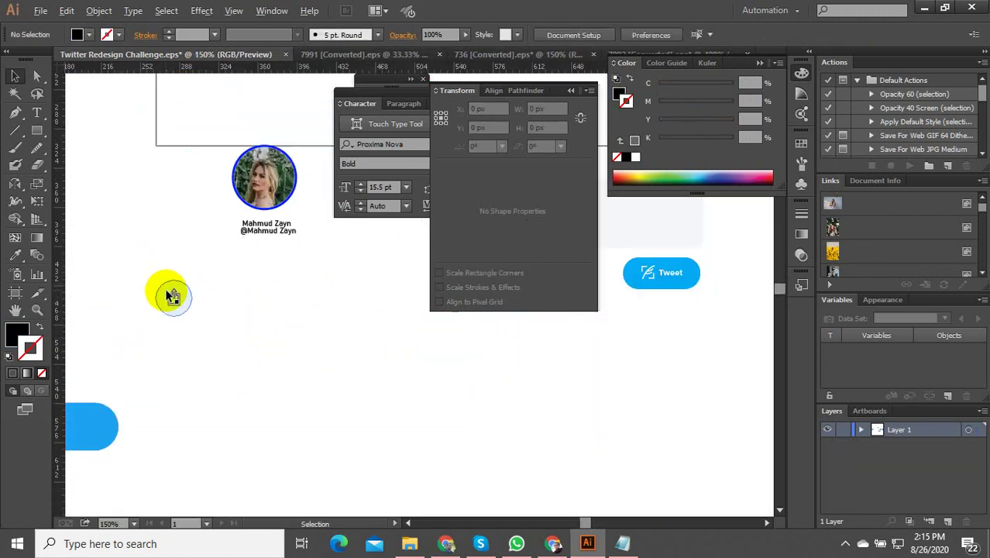
# Group the share icon with its light blue circle and move the group off the artboard, beside the page's left edge
pyautogui.click(181, 305)
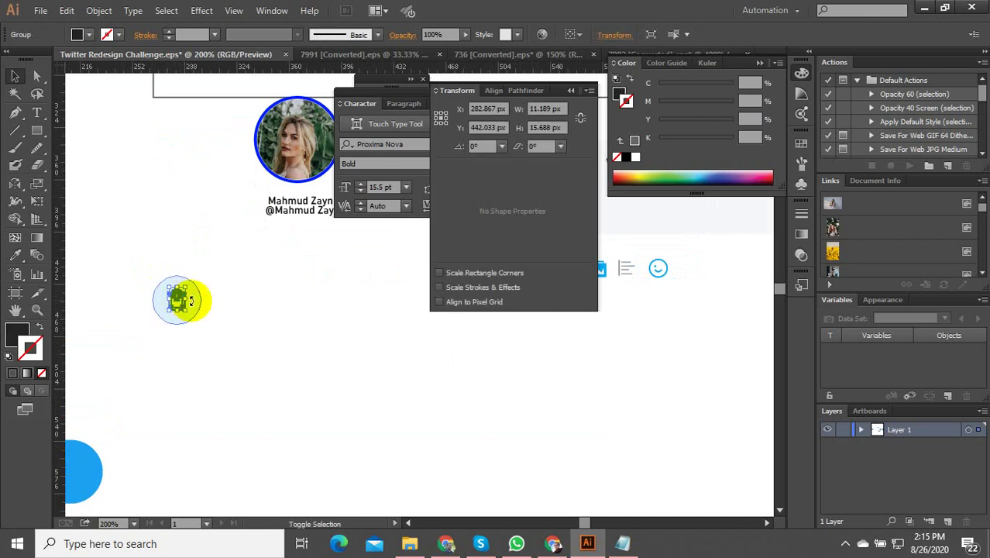
pyautogui.keyDown('shift'); pyautogui.click(202, 308); pyautogui.keyUp('shift')
pyautogui.rightClick(200, 307)
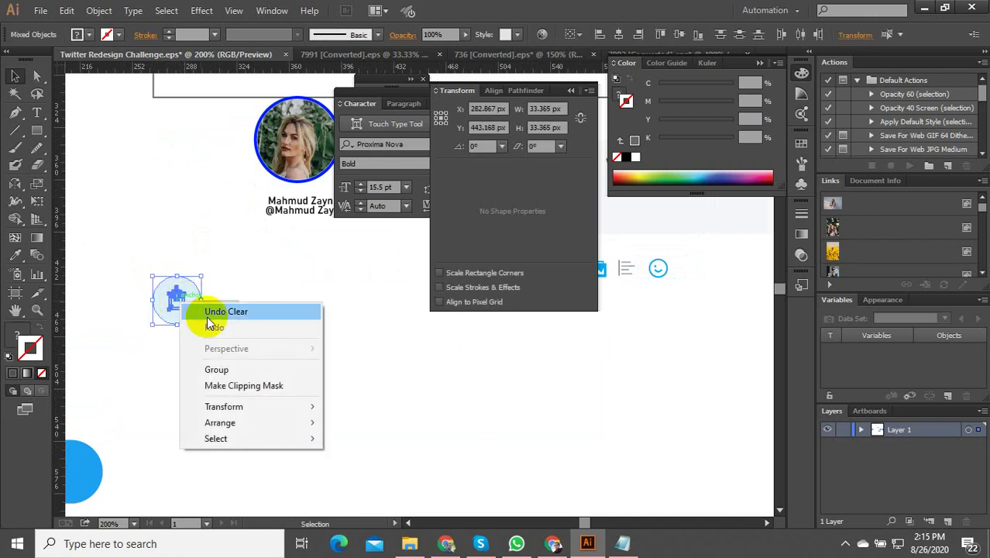
pyautogui.click(190, 369)
pyautogui.scroll(-2, 287, 302)
pyautogui.scroll(-1, 242, 309)
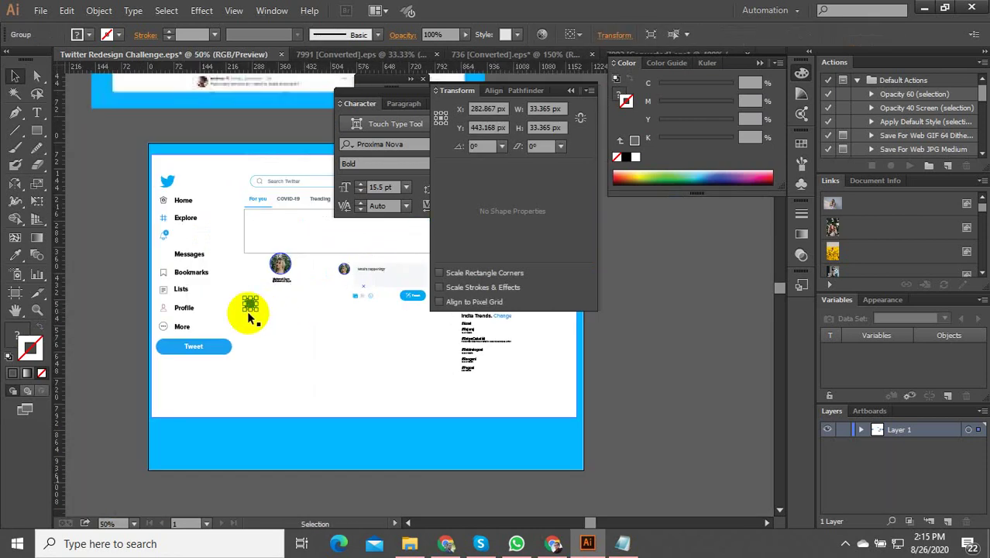
pyautogui.moveTo(254, 310); pyautogui.dragTo(92, 299)
pyautogui.scroll(1, 310, 218)
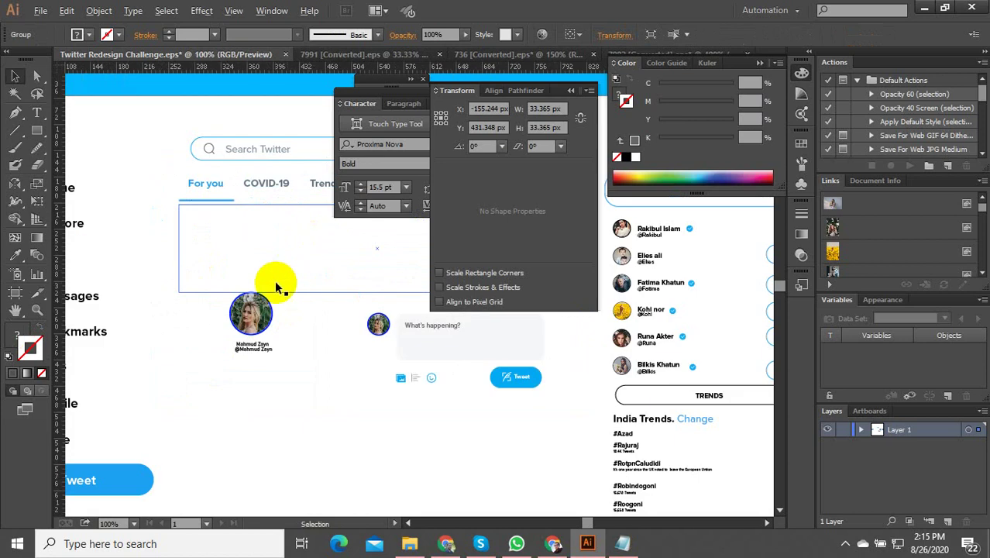
# Compare the page layout with the Twitter reference screenshot and the finished Facebook redesign, including the profile and tweet box areas
pyautogui.scroll(-2, 273, 299)
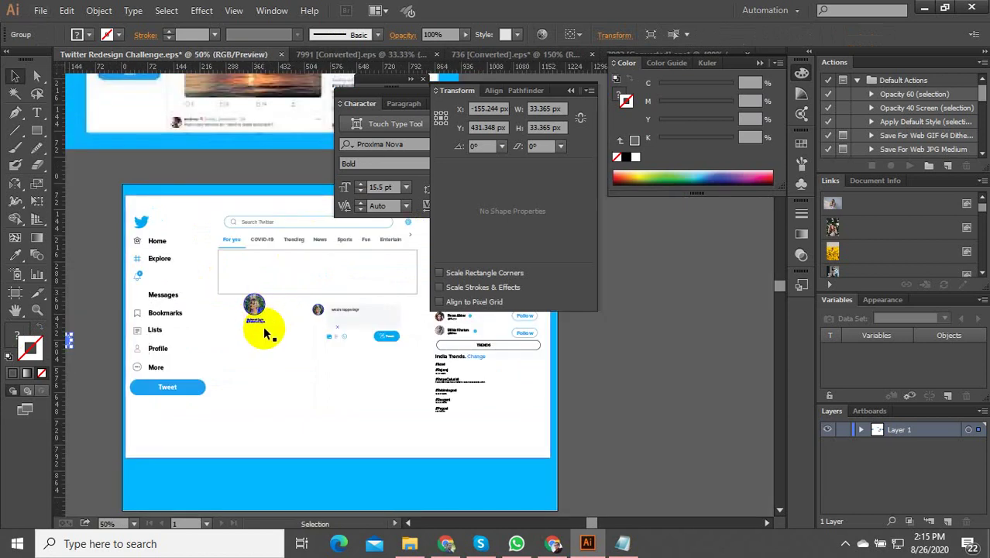
pyautogui.scroll(-2, 241, 331)
pyautogui.scroll(1, 194, 277)
pyautogui.scroll(1, 194, 283)
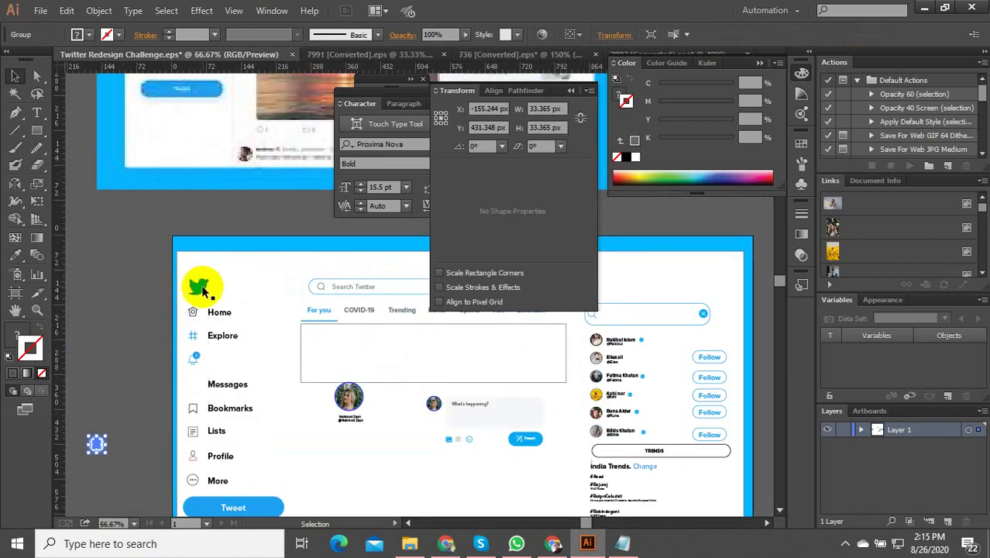
pyautogui.scroll(-2, 203, 304)
pyautogui.scroll(2, 301, 184)
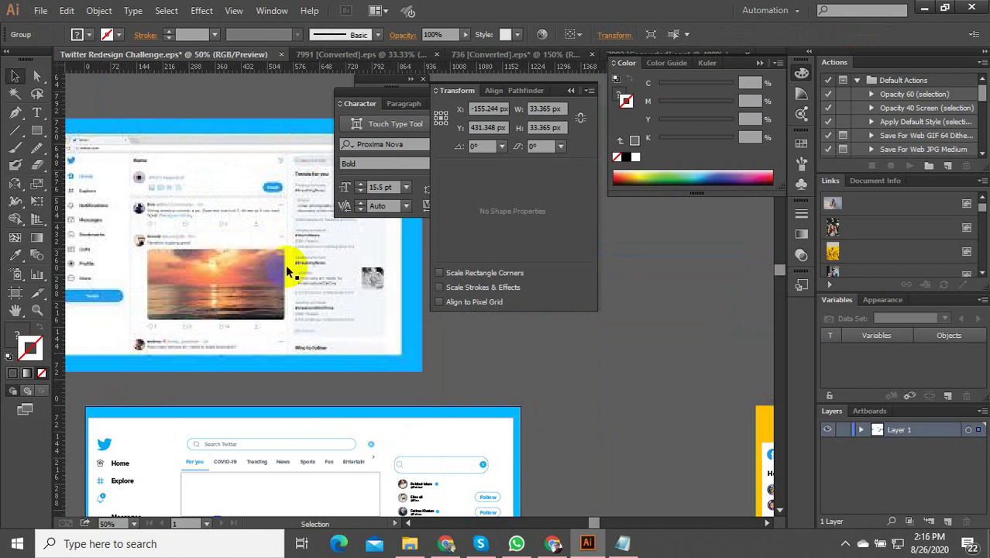
pyautogui.scroll(4, 220, 223)
pyautogui.scroll(-3, 283, 247)
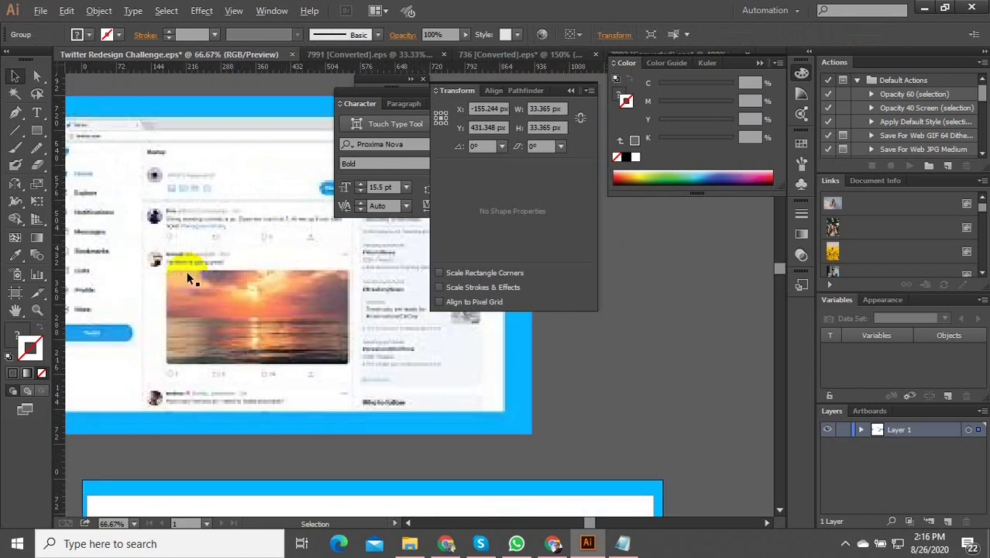
pyautogui.scroll(-3, 248, 195)
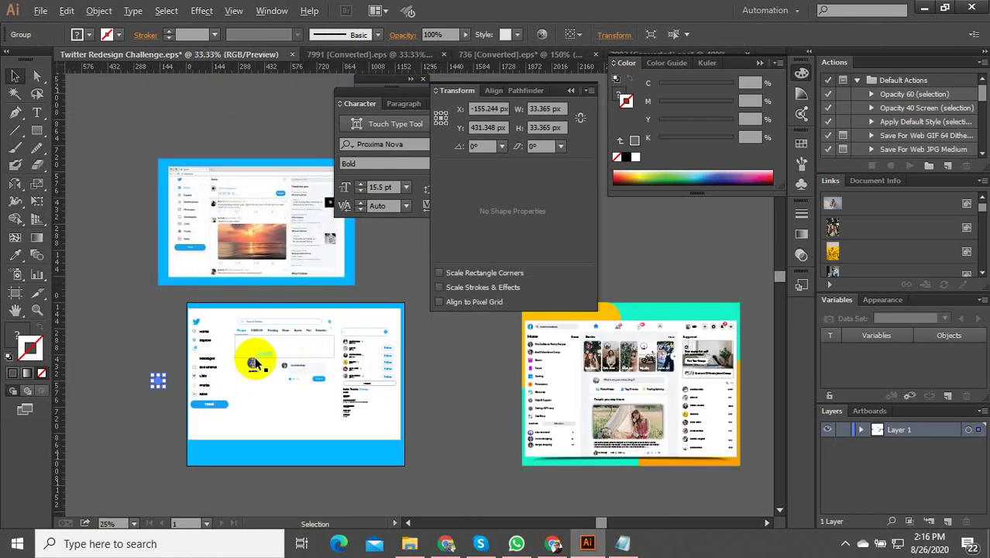
pyautogui.scroll(3, 255, 363)
pyautogui.scroll(1, 233, 391)
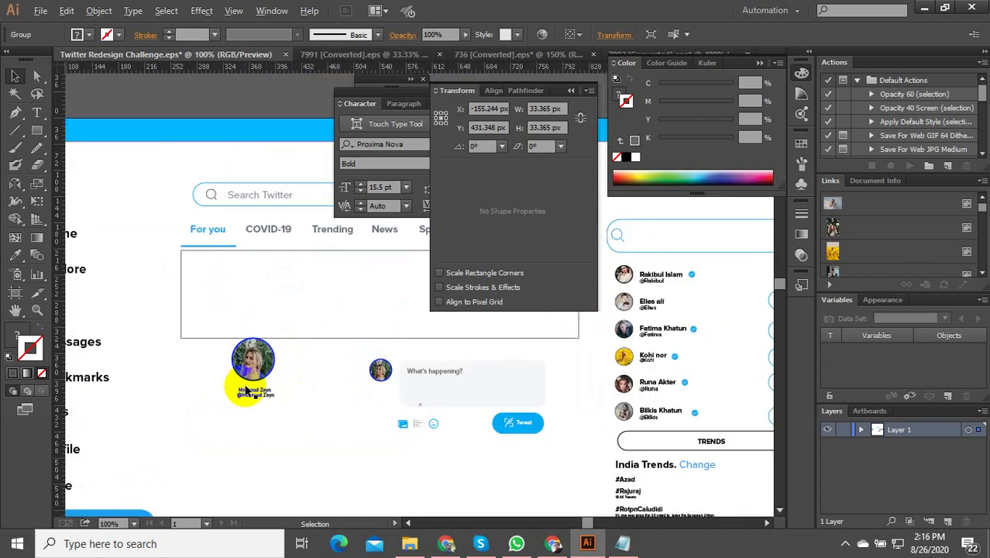
pyautogui.scroll(2, 291, 326)
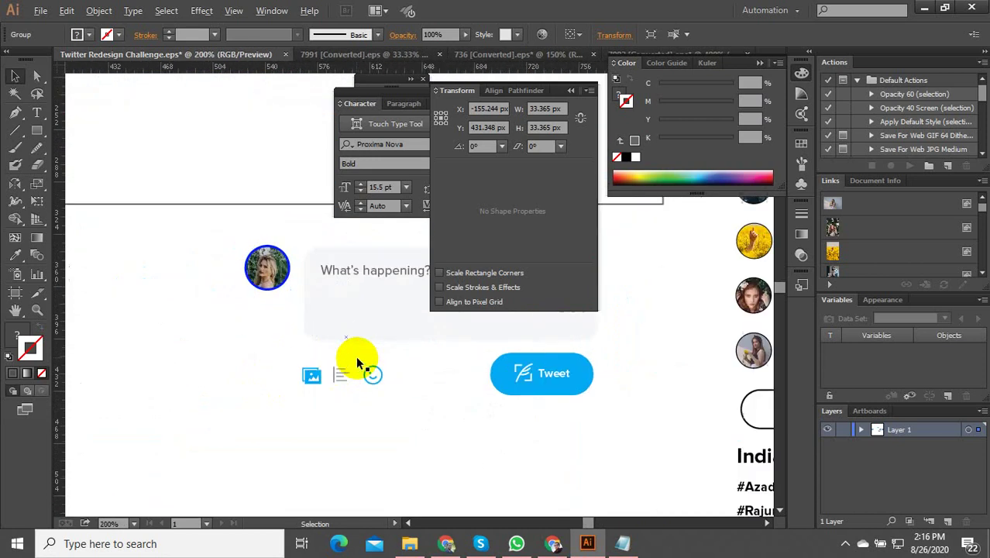
# Add a 1 pt grey stroke, color 666666, to the rounded "What's happening?" box, then leave isolation mode and clear the selection
pyautogui.doubleClick(316, 339)
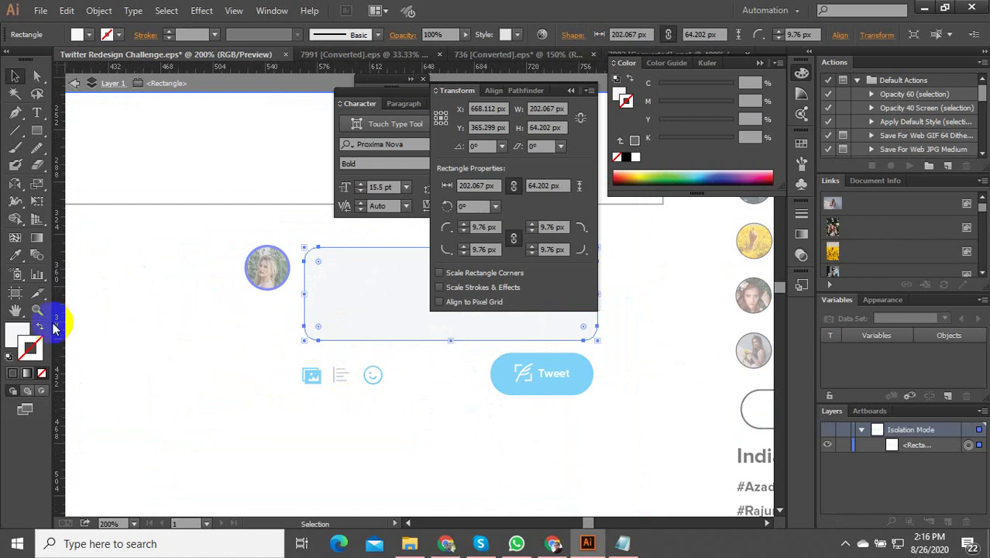
pyautogui.doubleClick(35, 343)
pyautogui.click(210, 298)
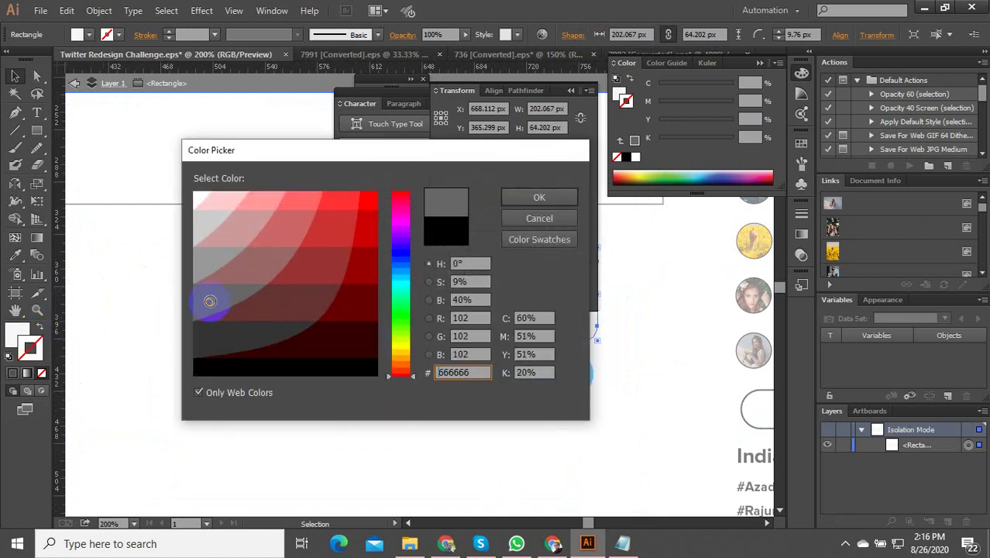
pyautogui.click(515, 195)
pyautogui.doubleClick(276, 383)
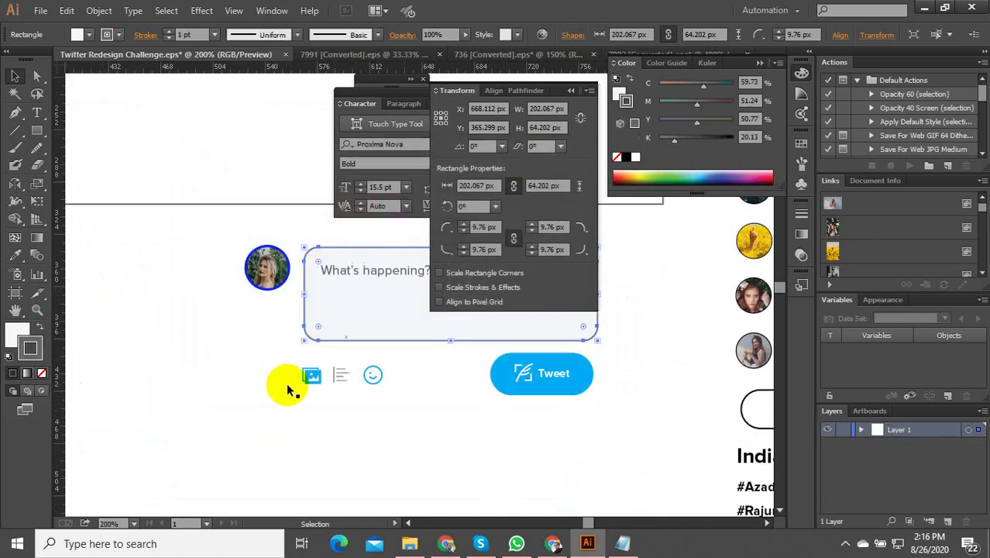
pyautogui.scroll(-3, 332, 376)
pyautogui.scroll(1, 328, 392)
pyautogui.click(283, 393)
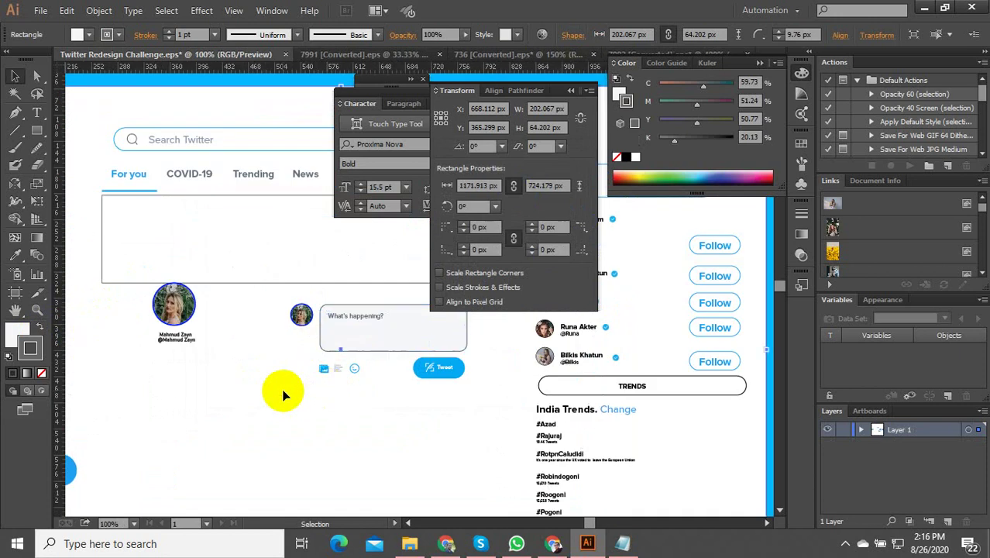
pyautogui.scroll(-2, 338, 296)
pyautogui.scroll(3, 336, 327)
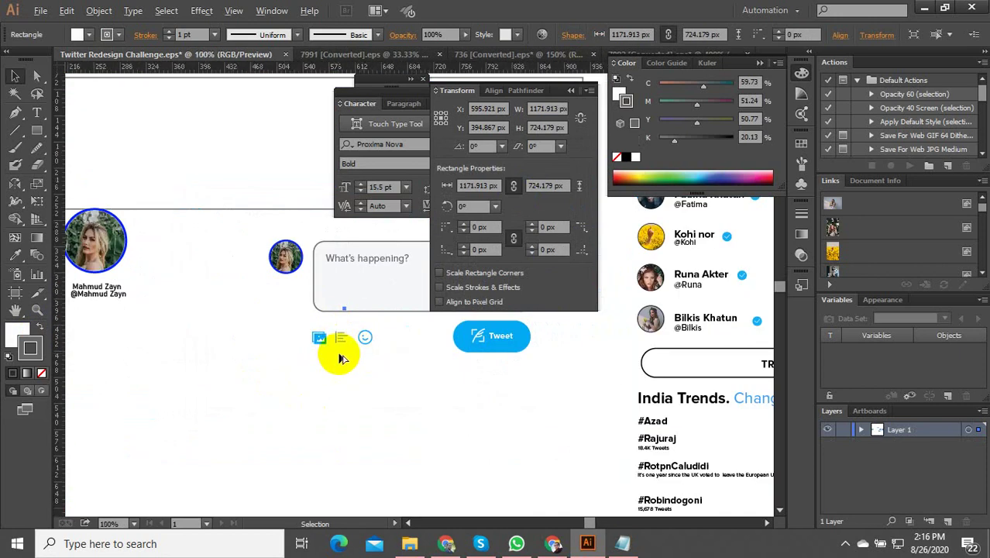
pyautogui.scroll(-4, 332, 354)
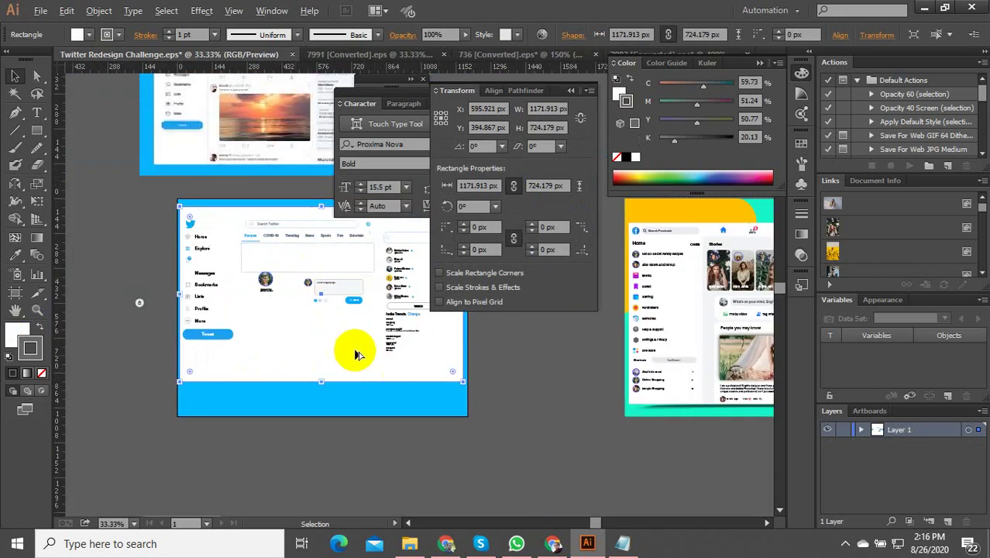
pyautogui.click(141, 303)
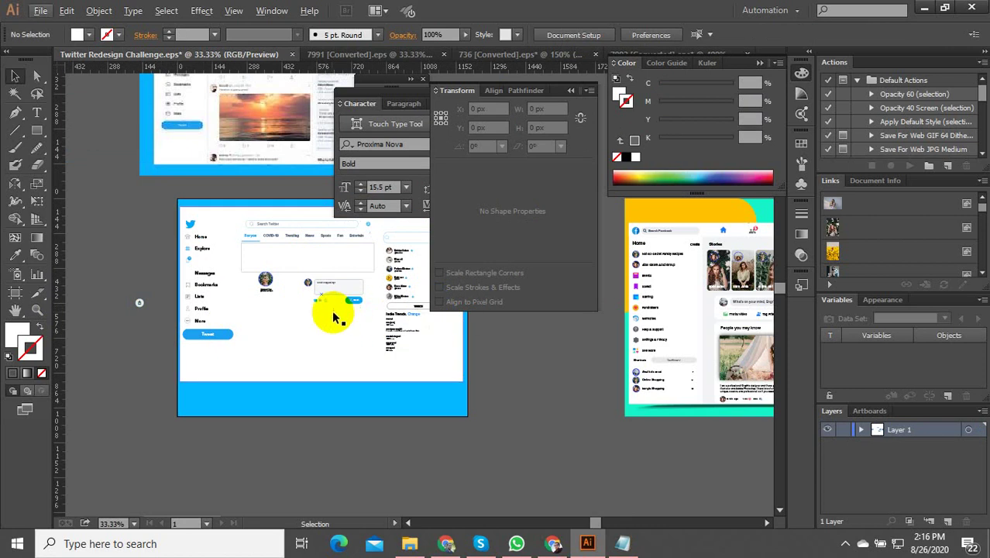
# Examine the reference design's profile card, share options, login form and Netflix tweet against the page being built
pyautogui.scroll(3, 310, 310)
pyautogui.scroll(-6, 307, 311)
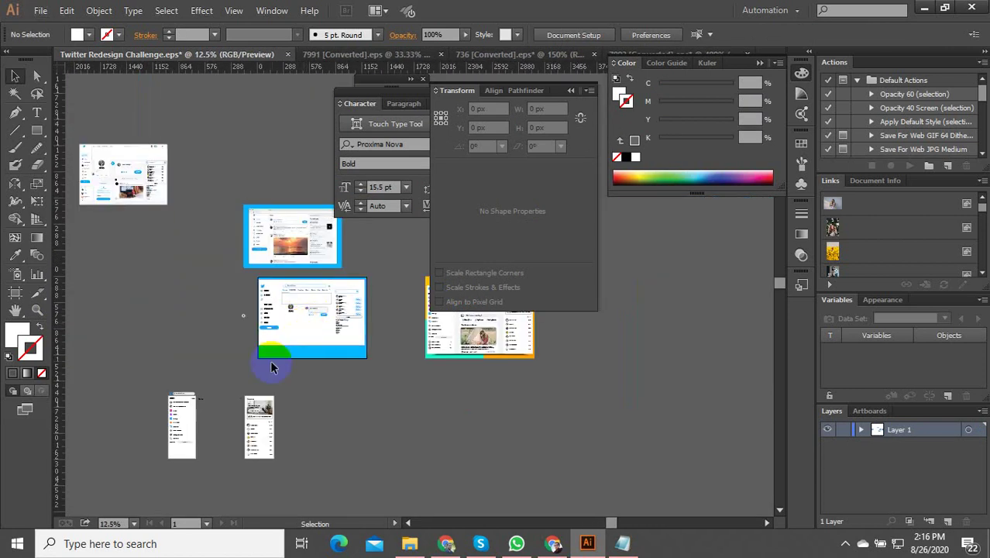
pyautogui.scroll(6, 271, 368)
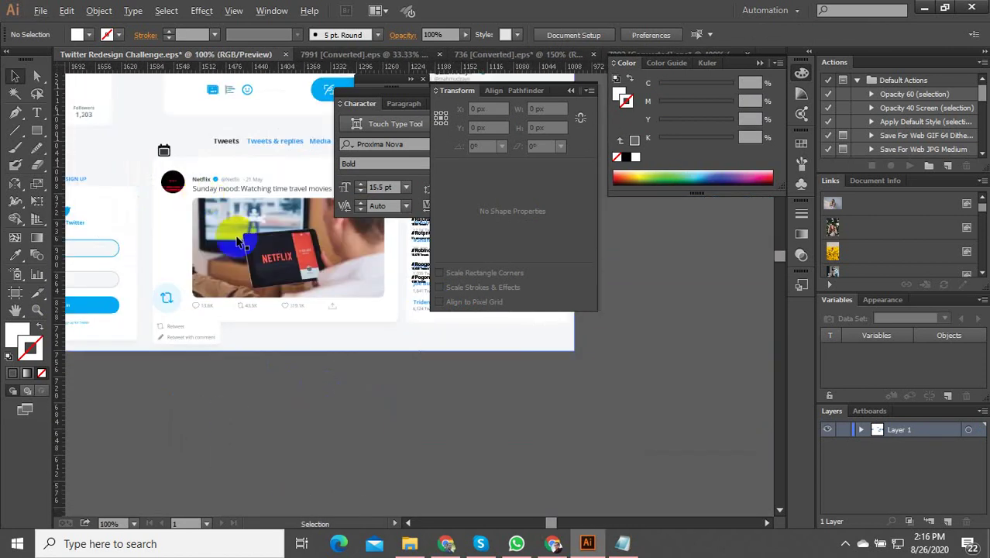
pyautogui.scroll(-1, 240, 242)
pyautogui.scroll(-1, 177, 215)
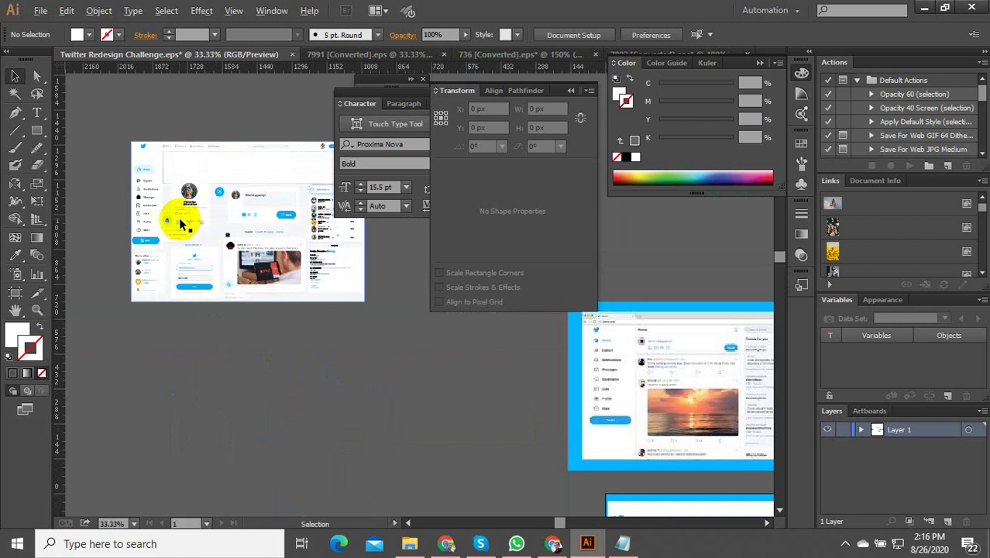
pyautogui.scroll(6, 172, 221)
pyautogui.scroll(-2, 263, 258)
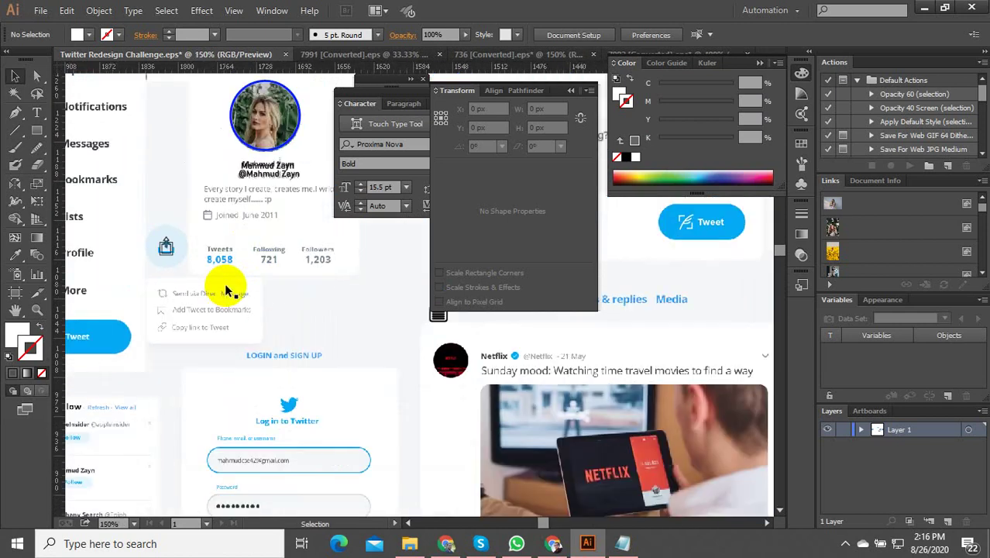
pyautogui.scroll(1, 194, 256)
pyautogui.scroll(-4, 214, 259)
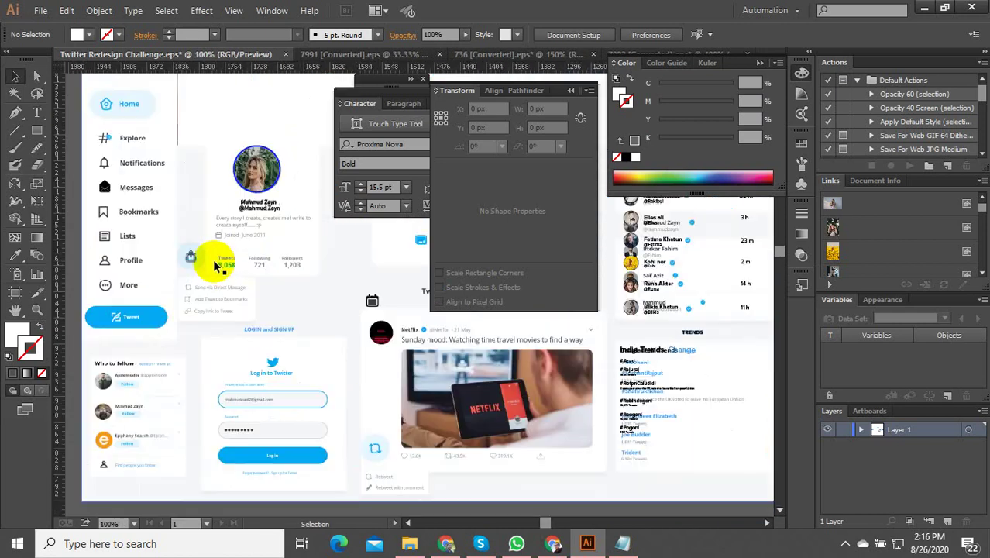
pyautogui.scroll(-3, 435, 425)
pyautogui.scroll(4, 415, 371)
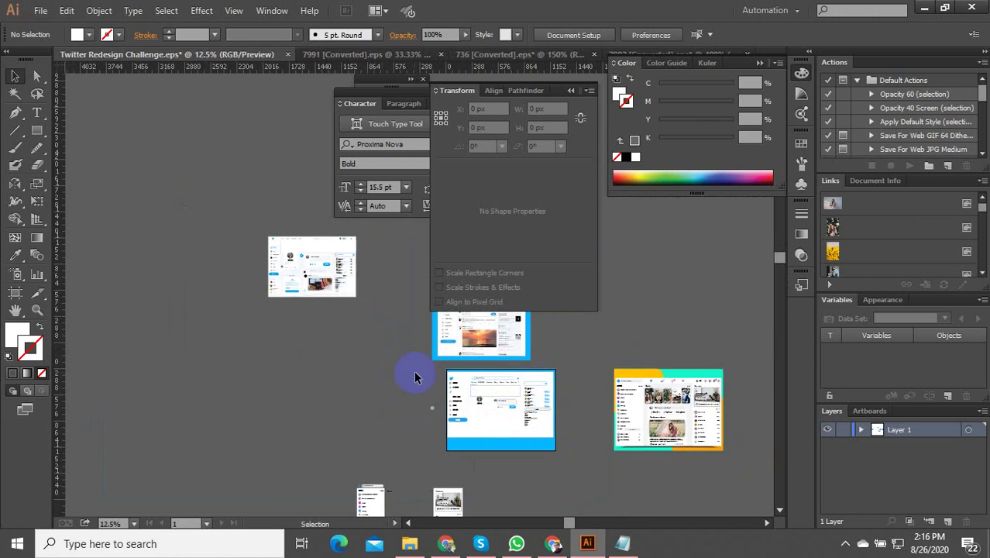
# Paste the grouped share icon into the reference design and align it over the matching share icon beside the profile card
pyautogui.moveTo(442, 467); pyautogui.dragTo(583, 516)
pyautogui.scroll(-3, 453, 457)
pyautogui.moveTo(470, 414); pyautogui.dragTo(354, 420)
pyautogui.scroll(2, 454, 425)
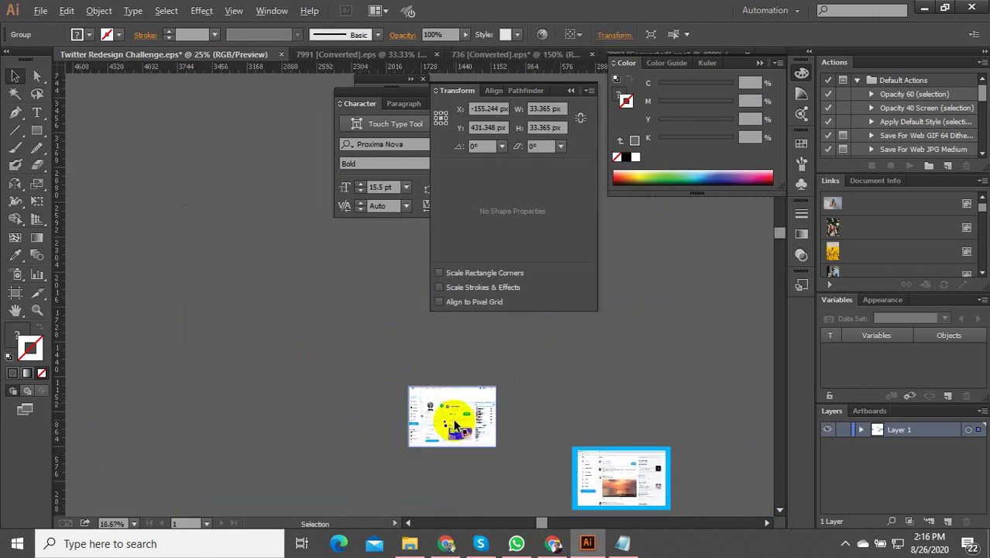
pyautogui.scroll(6, 336, 377)
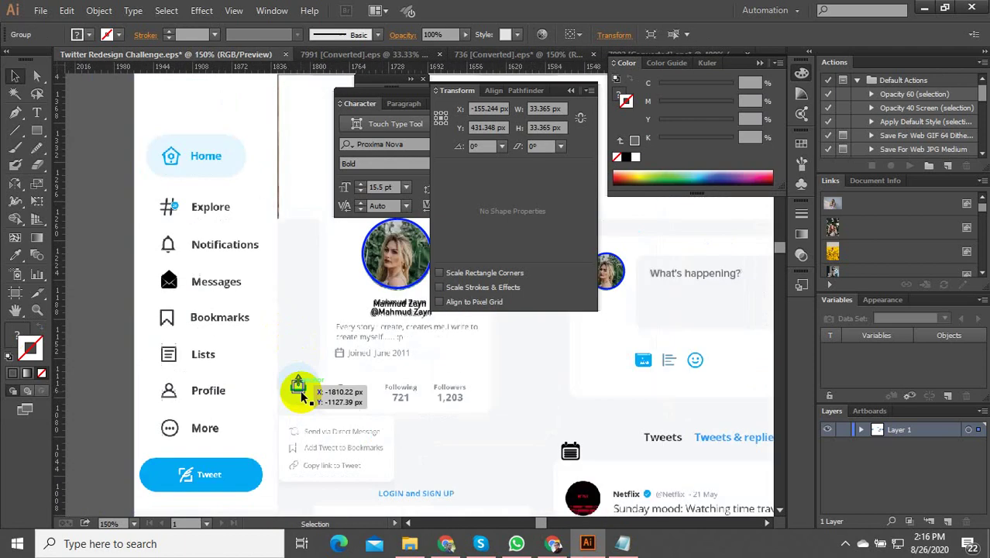
pyautogui.scroll(3, 300, 395)
pyautogui.hotkey('ctrl', 'v')
pyautogui.moveTo(413, 287); pyautogui.dragTo(275, 321)
pyautogui.scroll(-3, 248, 327)
pyautogui.scroll(2, 345, 346)
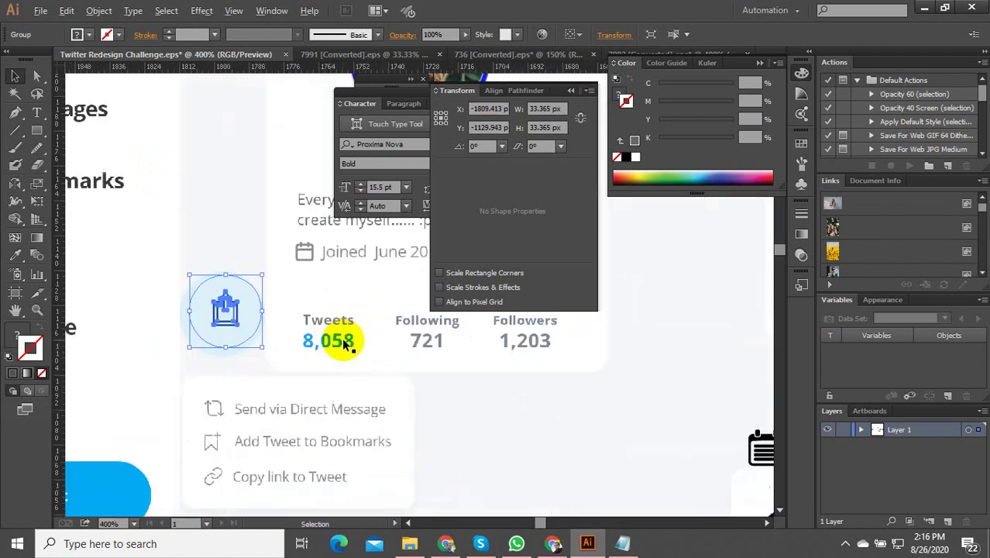
pyautogui.scroll(1, 344, 343)
pyautogui.scroll(-2, 230, 347)
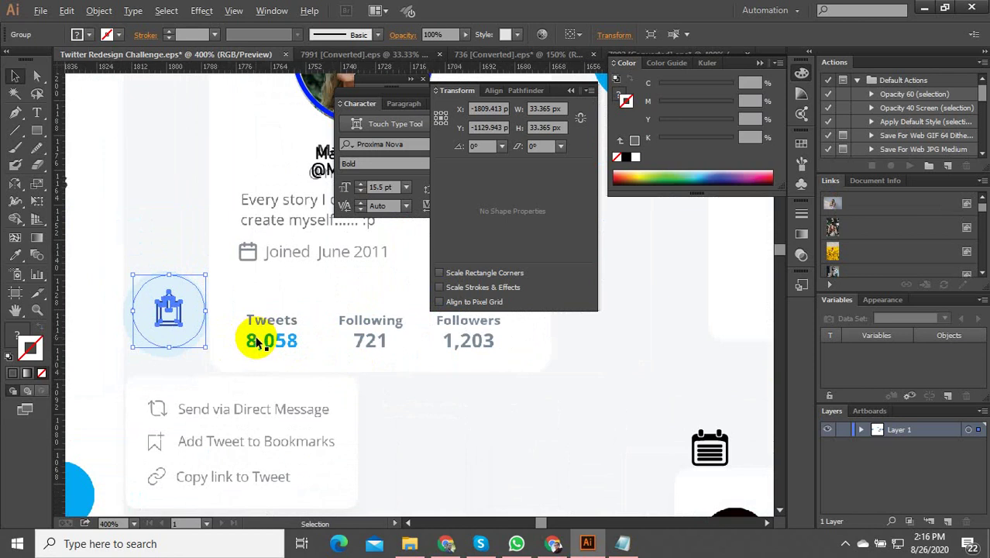
# Add the text "Tweets" in Proxima Nova Bold above the reference's tweet count and scale it down to about 7.49 pt
pyautogui.scroll(1, 259, 339)
pyautogui.scroll(2, 289, 347)
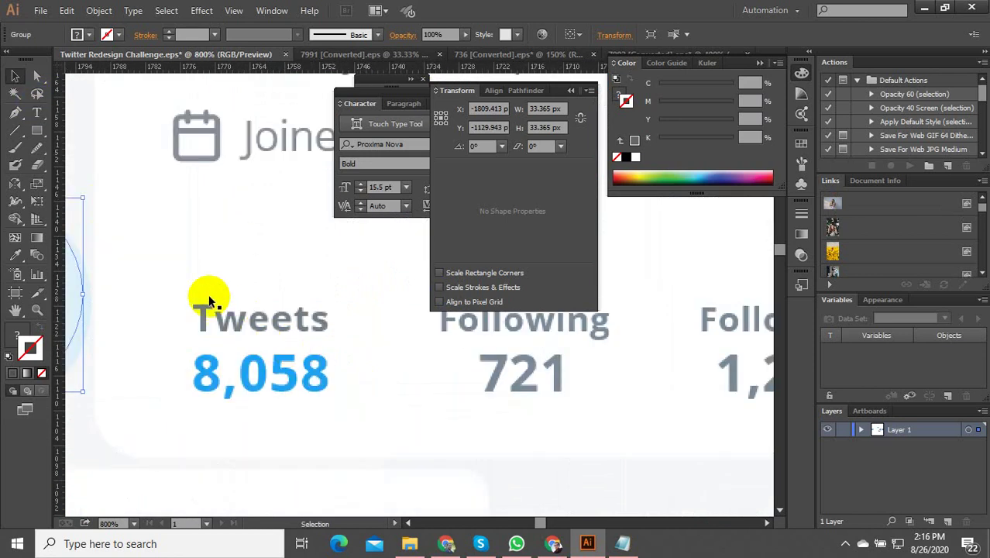
pyautogui.click(38, 114)
pyautogui.click(223, 271)
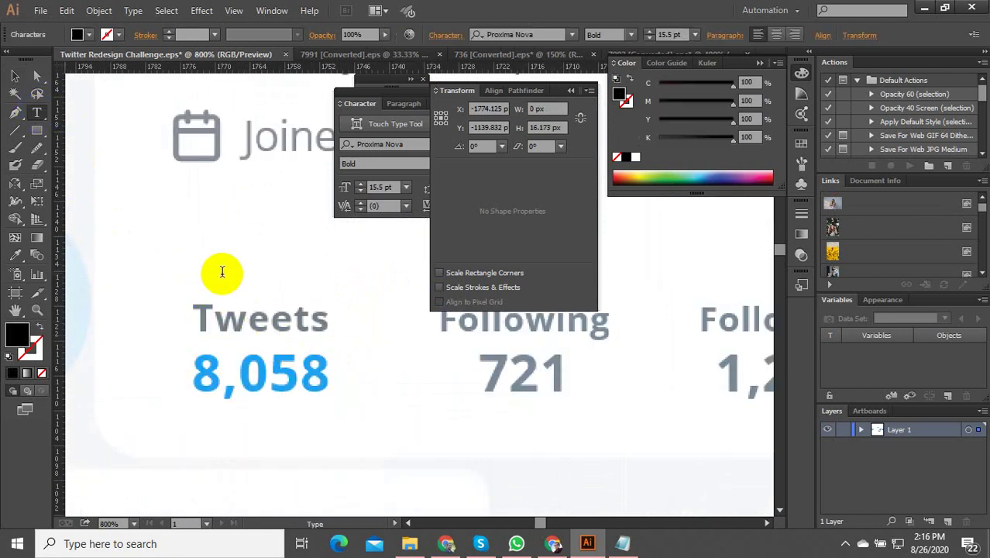
pyautogui.write('T')
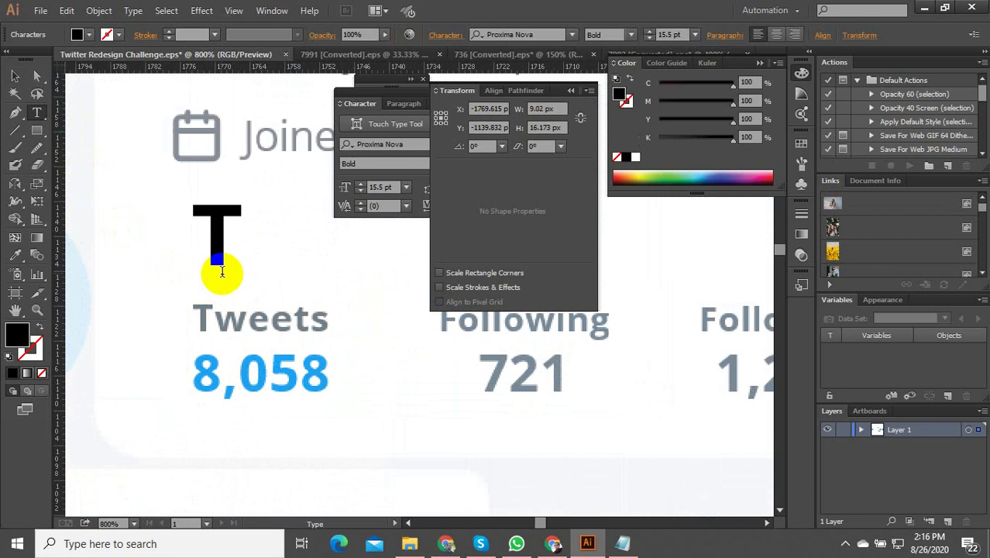
pyautogui.write('weet')
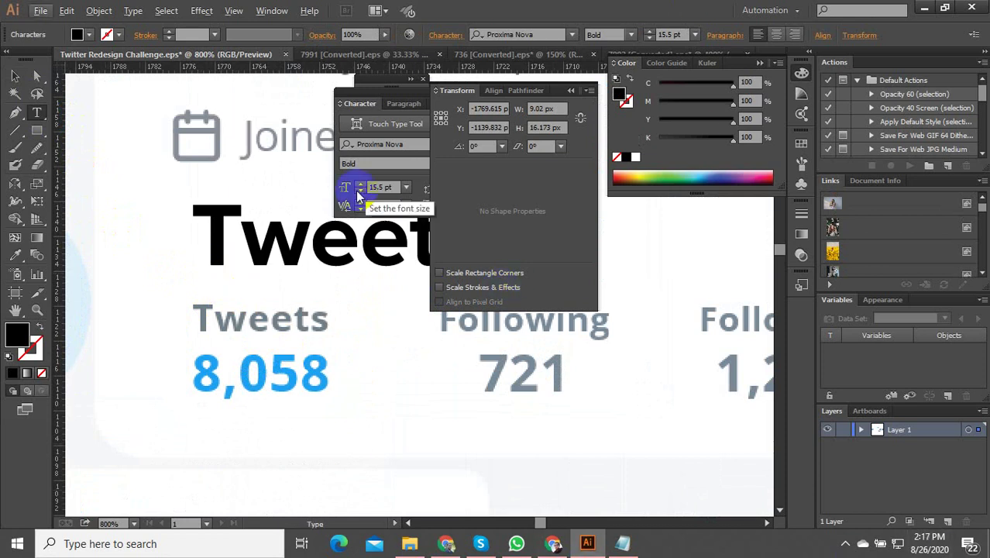
pyautogui.scroll(-2, 233, 309)
pyautogui.press('Escape')
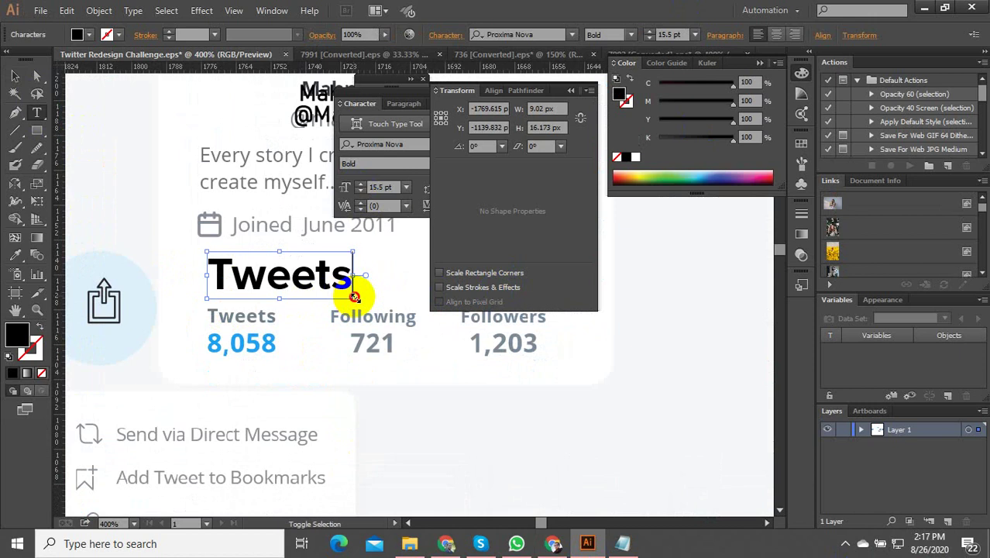
pyautogui.moveTo(354, 296); pyautogui.dragTo(315, 285)
pyautogui.hotkey('ctrl', 'shift', 'a')
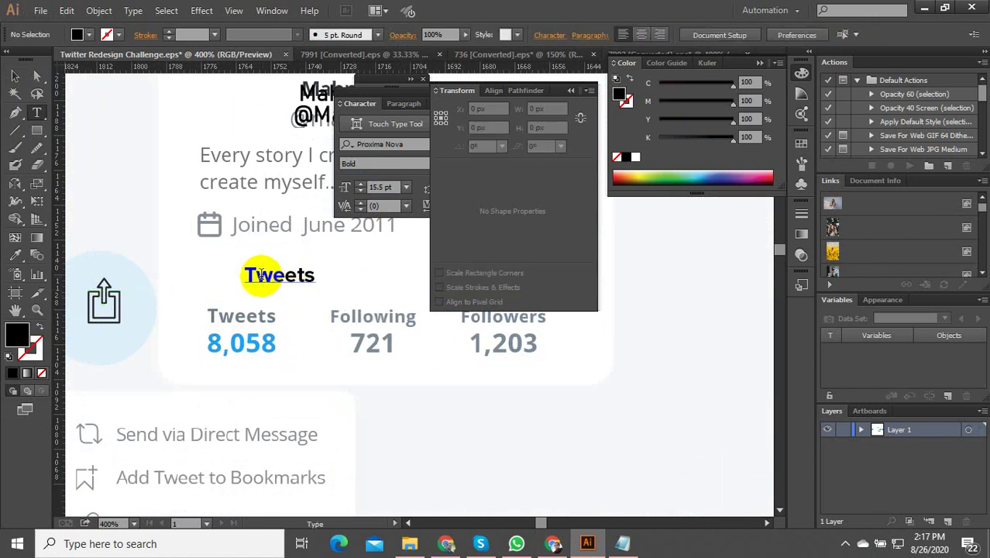
# Move the new "Tweets" text exactly over the reference's Tweets label in the profile card
pyautogui.click(14, 75)
pyautogui.scroll(2, 231, 349)
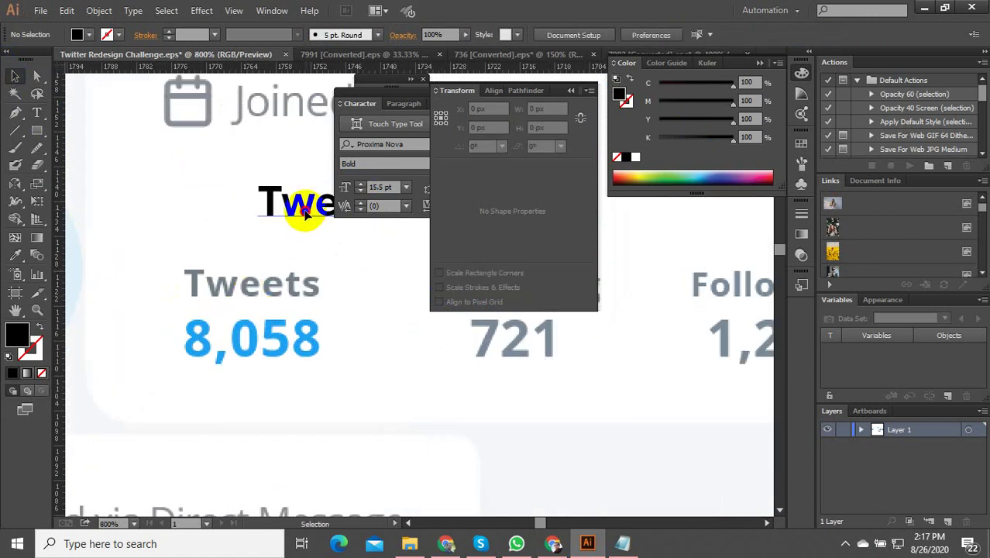
pyautogui.moveTo(306, 215); pyautogui.dragTo(228, 290)
pyautogui.scroll(-2, 231, 289)
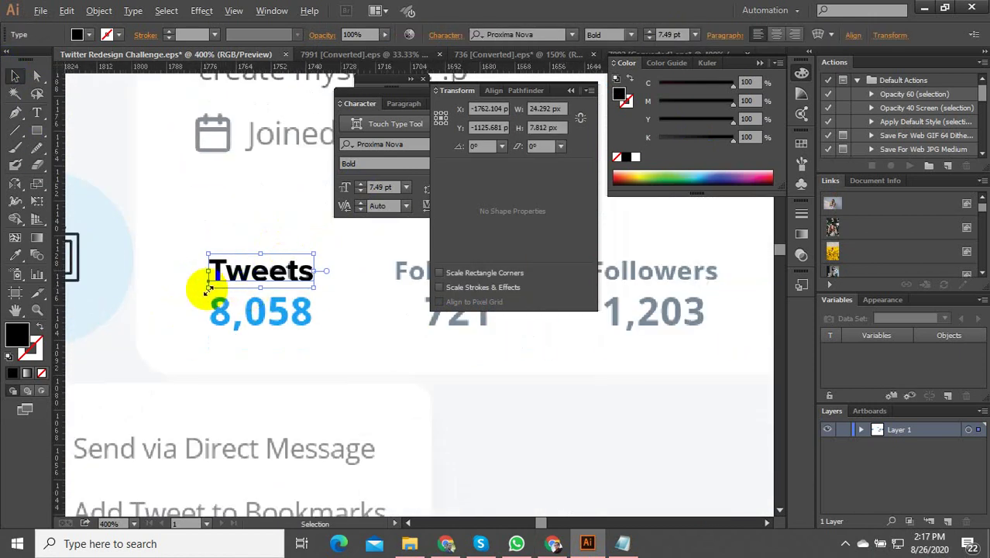
# Copy the "Tweets" label horizontally toward the Followers label, and restore the Automation workspace layout without the floating panels
pyautogui.scroll(-2, 209, 288)
pyautogui.scroll(3, 347, 268)
pyautogui.moveTo(137, 290); pyautogui.dragTo(391, 291)
pyautogui.scroll(-1, 223, 301)
pyautogui.scroll(1, 277, 281)
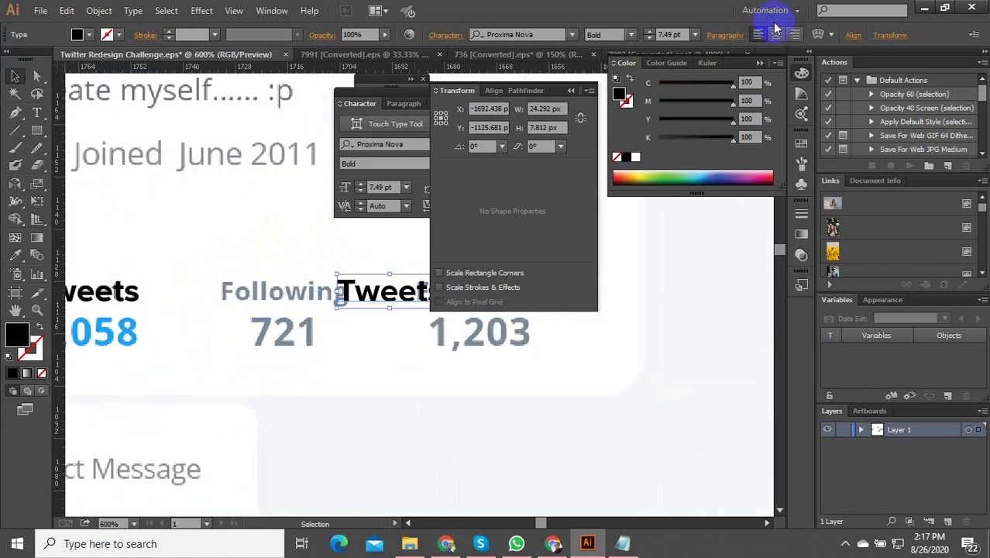
pyautogui.click(767, 10)
pyautogui.click(818, 160)
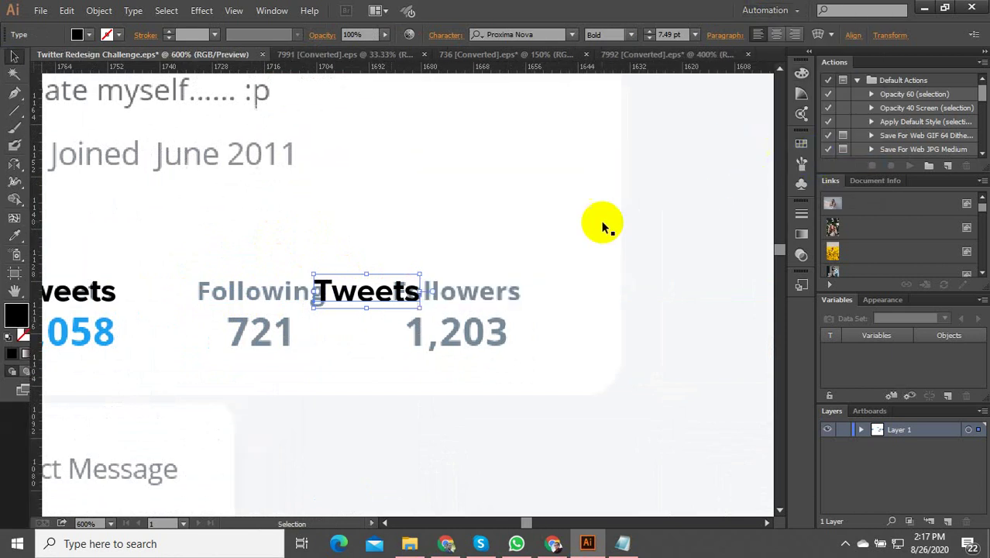
# Change the copied label's text to "Following"
pyautogui.scroll(2, 303, 290)
pyautogui.moveTo(380, 276); pyautogui.dragTo(443, 277)
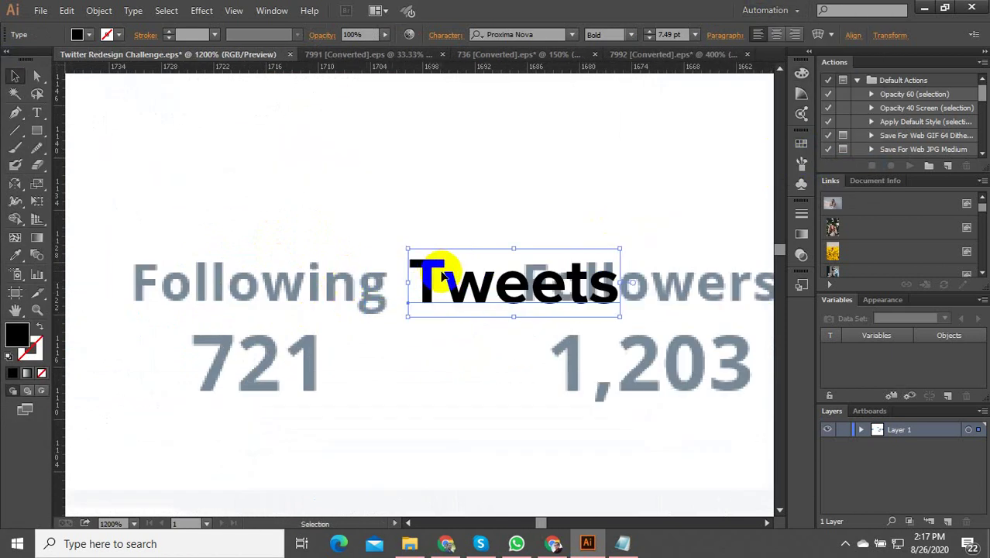
pyautogui.doubleClick(443, 277)
pyautogui.doubleClick(442, 268)
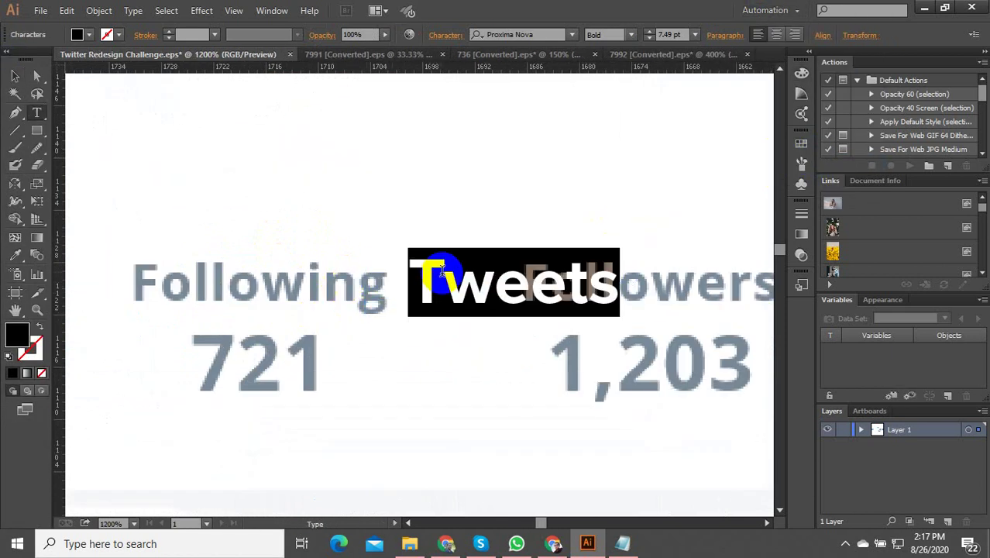
pyautogui.write('Following')
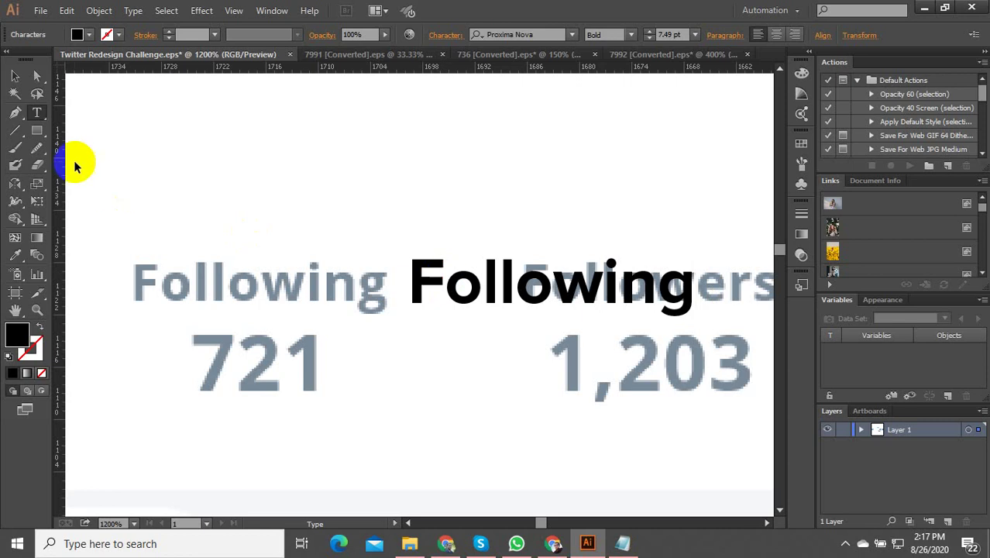
# Align "Following" over the matching reference label, and place a copy beside the Followers label reading "Followers"
pyautogui.click(15, 75)
pyautogui.moveTo(523, 294); pyautogui.dragTo(540, 310)
pyautogui.scroll(-2, 150, 314)
pyautogui.doubleClick(523, 295)
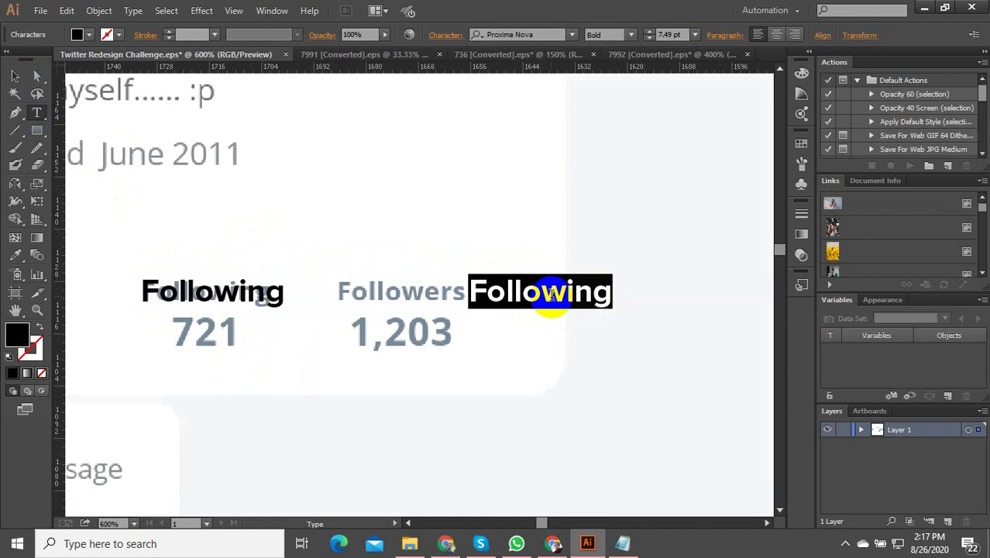
pyautogui.moveTo(571, 295); pyautogui.dragTo(623, 295)
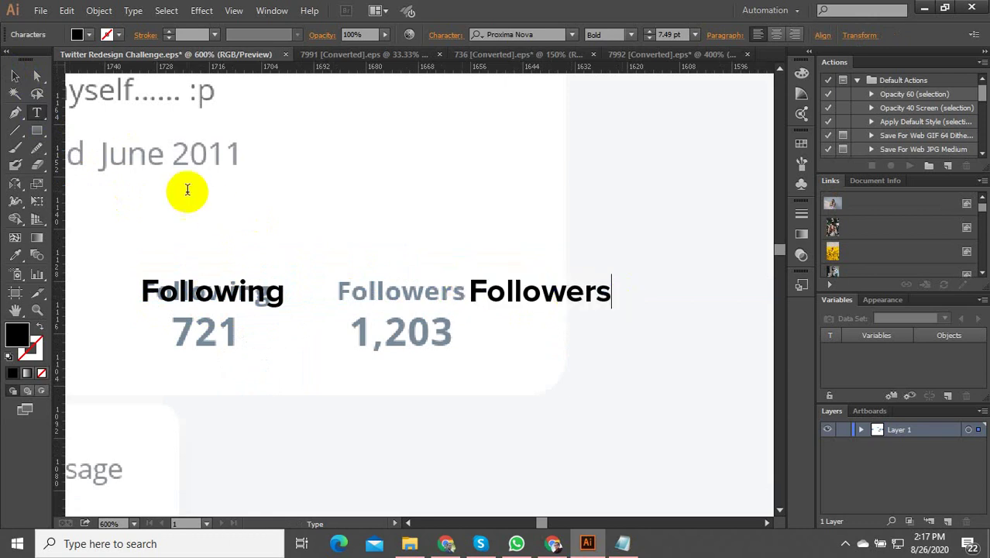
# Align "Followers" over the matching reference label, and place a copy beside the reference's follower count reading "15,889"
pyautogui.click(15, 75)
pyautogui.moveTo(482, 291); pyautogui.dragTo(593, 334)
pyautogui.scroll(-3, 565, 308)
pyautogui.scroll(3, 464, 312)
pyautogui.scroll(2, 745, 304)
pyautogui.scroll(-1, 453, 310)
pyautogui.doubleClick(576, 331)
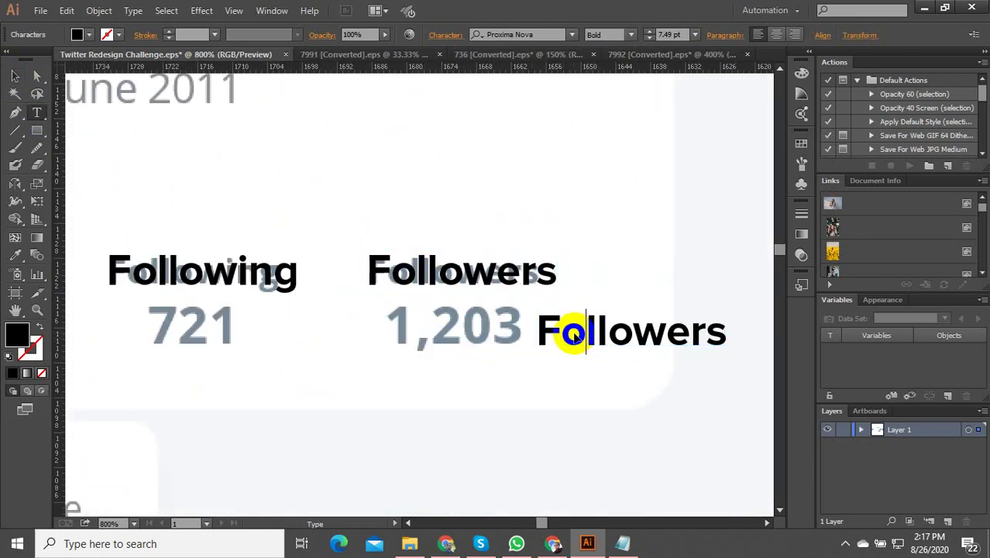
pyautogui.doubleClick(573, 333)
pyautogui.write('15,889')
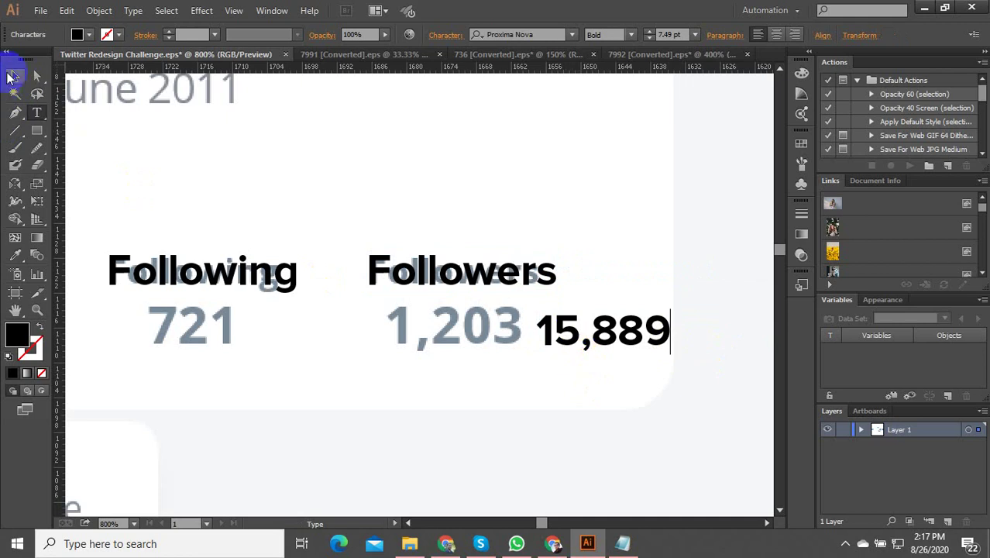
# Place "15,889" under the Followers label, and put a copy changed to "839" under the Following label
pyautogui.click(10, 75)
pyautogui.moveTo(558, 342); pyautogui.dragTo(289, 334)
pyautogui.scroll(-2, 460, 335)
pyautogui.scroll(2, 431, 334)
pyautogui.doubleClick(327, 333)
pyautogui.hotkey('ctrl', 'a')
pyautogui.press('BackSpace')
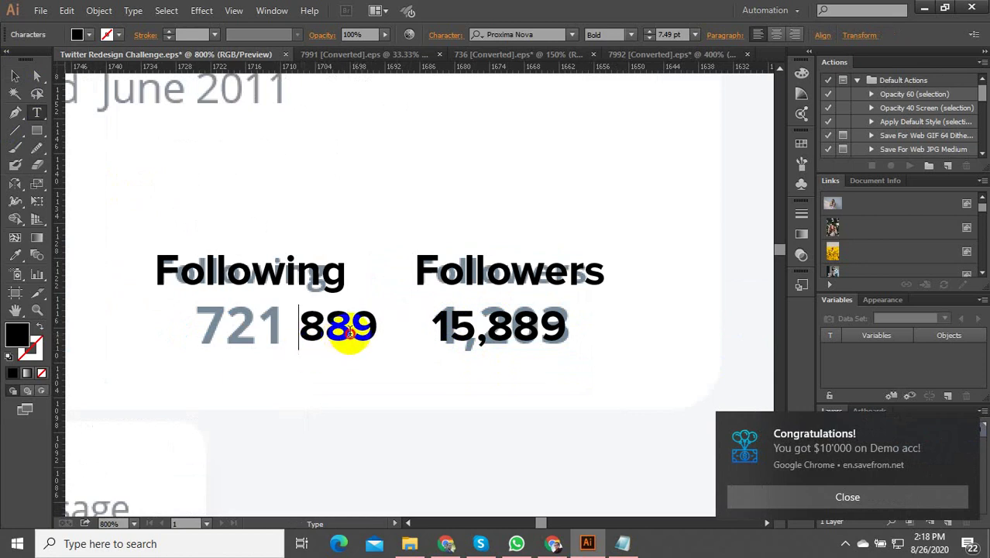
pyautogui.moveTo(351, 333); pyautogui.dragTo(219, 327)
pyautogui.write('83')
pyautogui.click(14, 75)
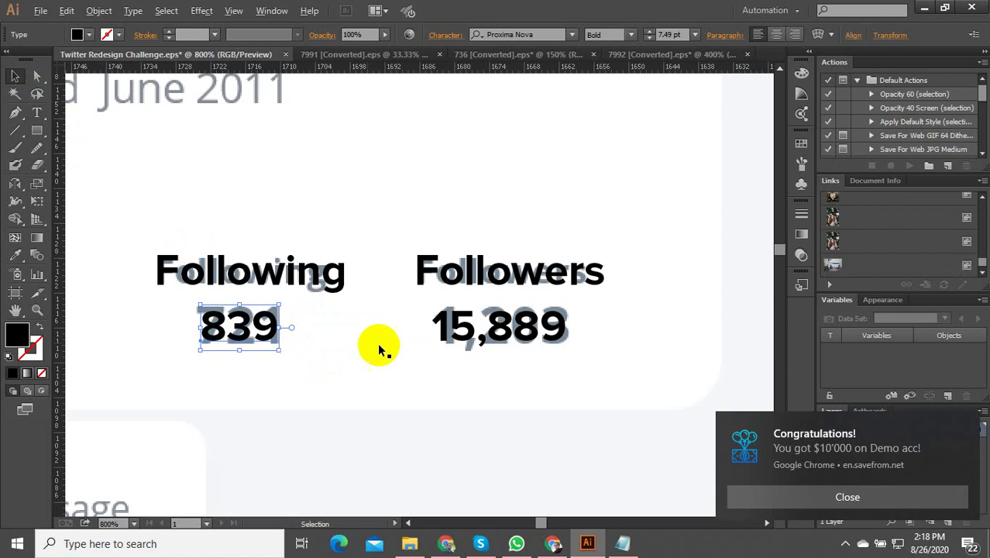
# Copy the "839" count under the Tweets label and change its text to "5,688"
pyautogui.scroll(-3, 380, 342)
pyautogui.scroll(2, 265, 337)
pyautogui.moveTo(416, 333); pyautogui.dragTo(203, 333)
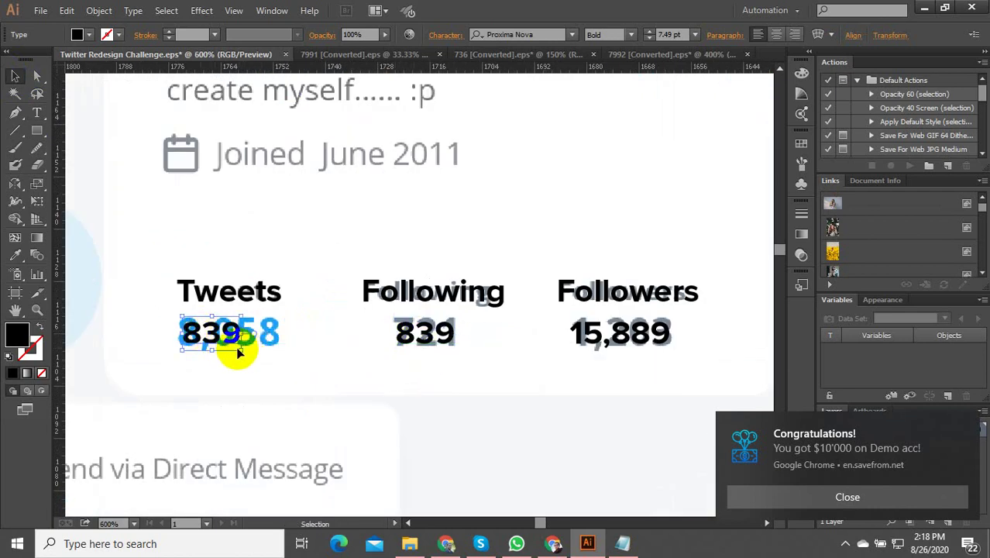
pyautogui.doubleClick(217, 331)
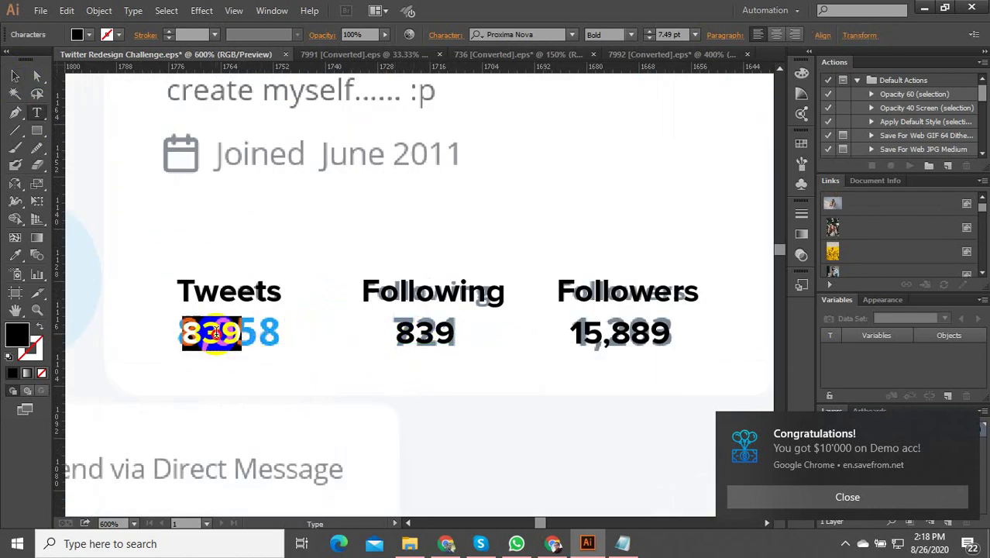
pyautogui.write('56,888')
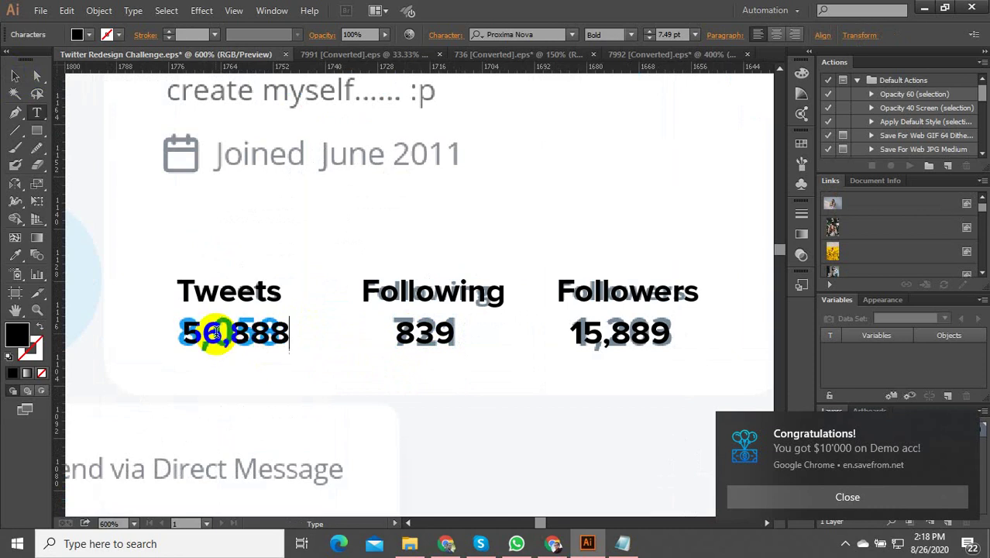
pyautogui.moveTo(279, 335); pyautogui.dragTo(307, 337)
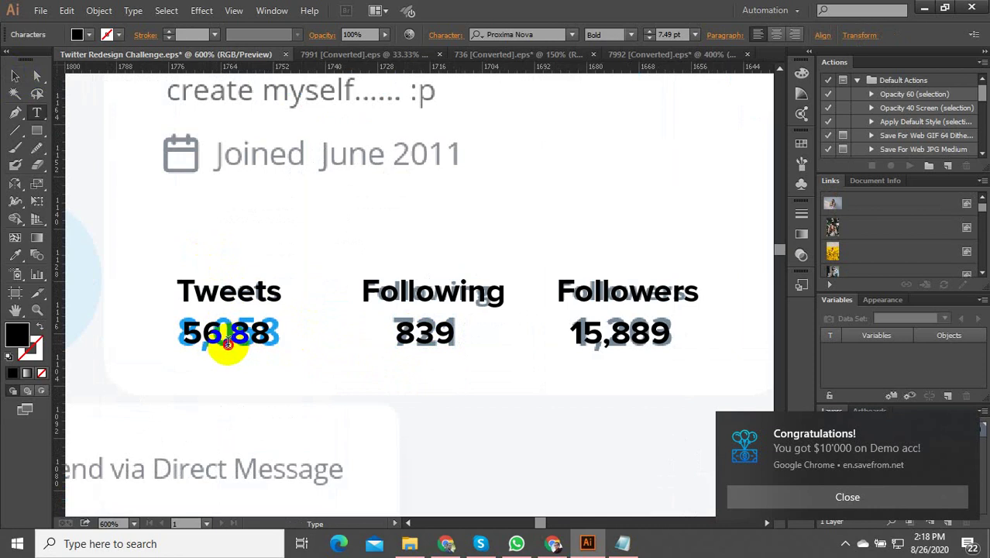
pyautogui.moveTo(224, 341); pyautogui.dragTo(205, 345)
pyautogui.write(',')
pyautogui.click(13, 78)
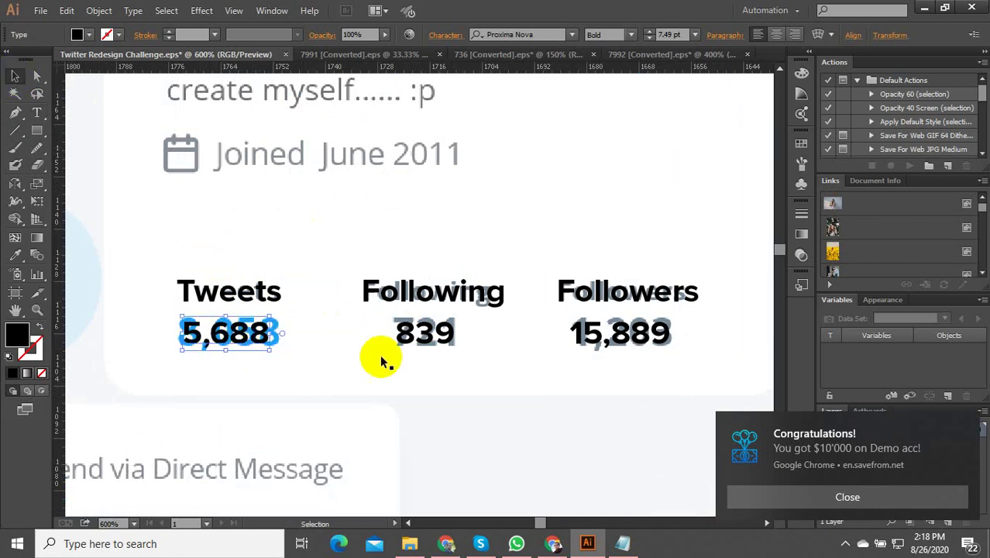
# Select the three labels and their three counts in the profile card and group them
pyautogui.keyDown('shift'); pyautogui.click(415, 342); pyautogui.keyUp('shift')
pyautogui.keyDown('shift'); pyautogui.click(433, 296); pyautogui.keyUp('shift')
pyautogui.keyDown('shift'); pyautogui.click(583, 295); pyautogui.keyUp('shift')
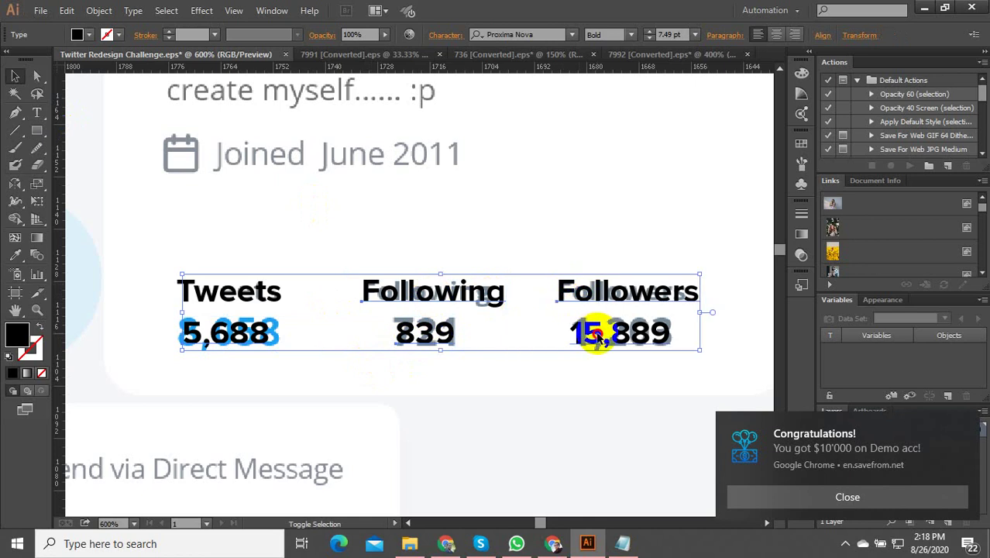
pyautogui.rightClick(239, 293)
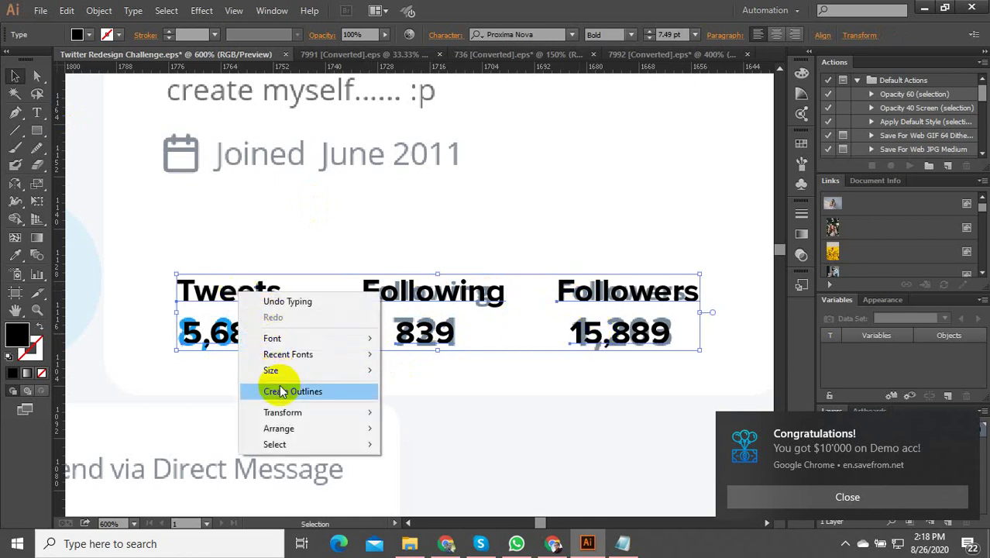
pyautogui.click(99, 10)
pyautogui.click(128, 64)
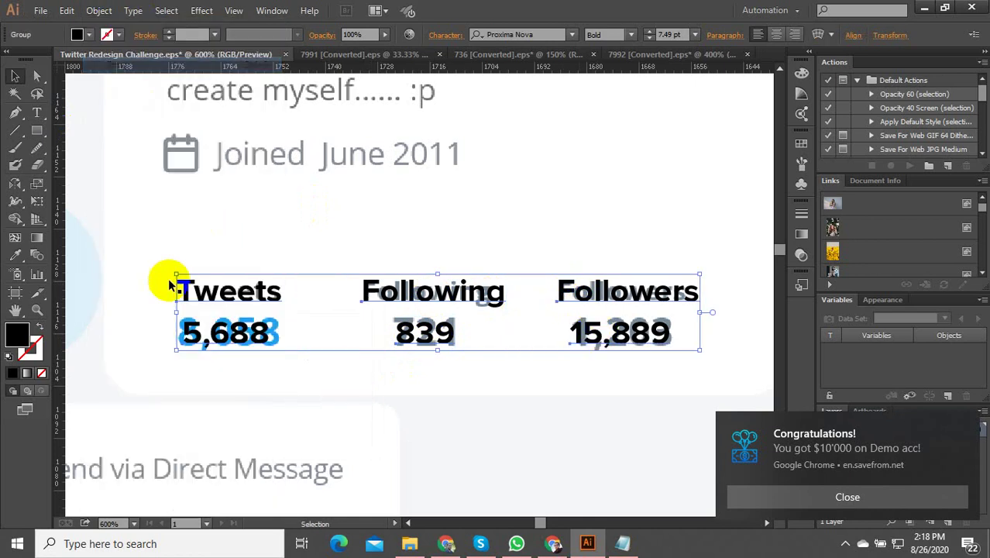
# Color the grouped labels and counts with the grey sampled from the calendar icon
pyautogui.click(14, 255)
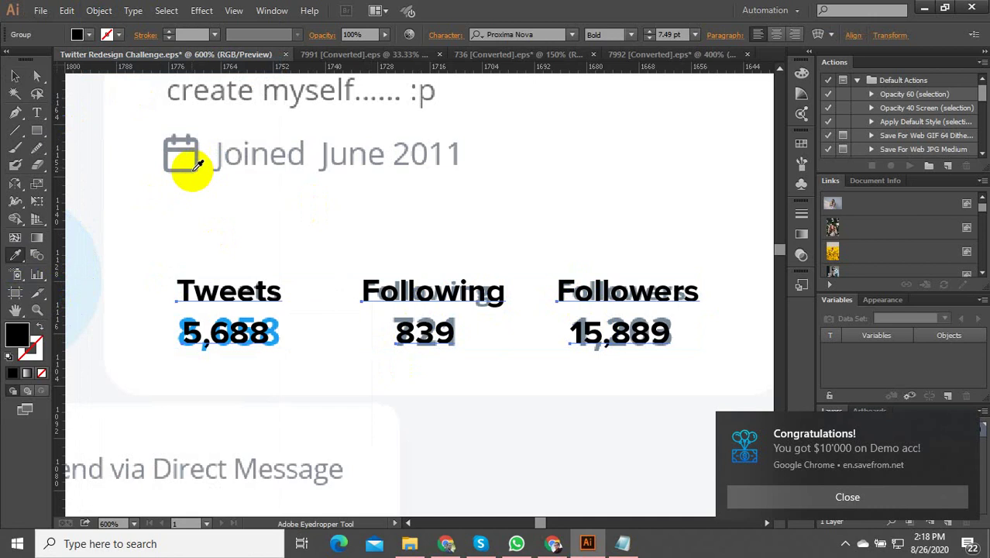
pyautogui.click(195, 167)
pyautogui.click(14, 76)
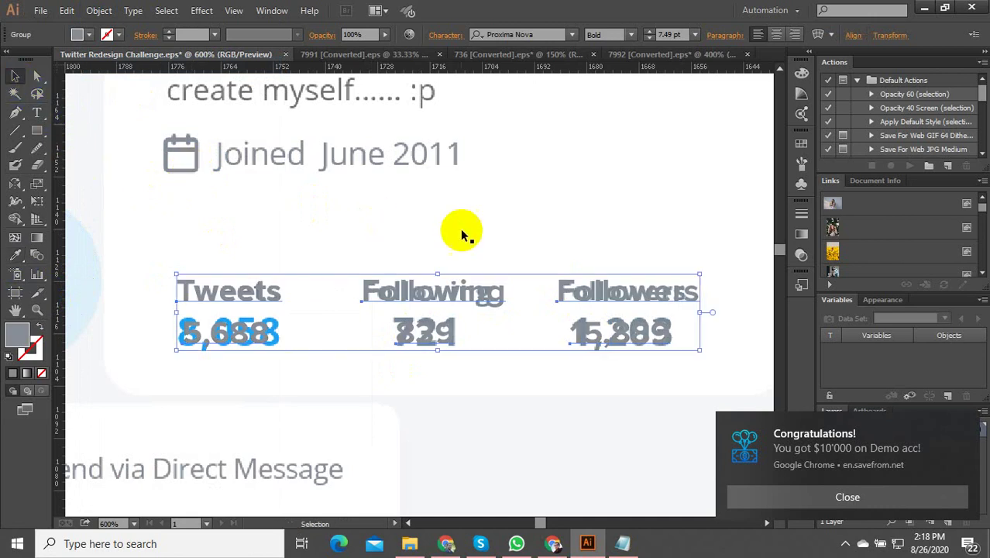
# Color the "5,688" count with the blue sampled from the reference's tweet count beneath it
pyautogui.doubleClick(226, 333)
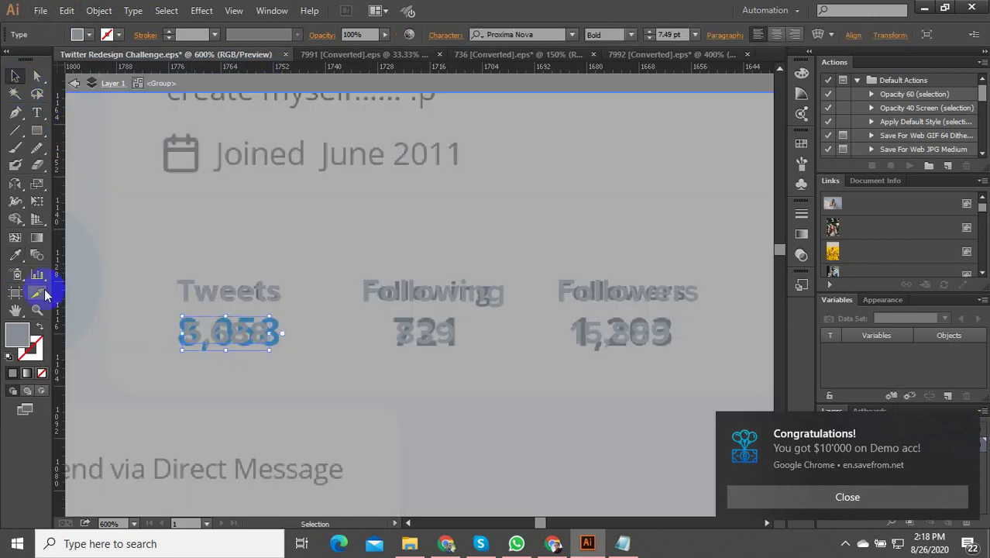
pyautogui.scroll(3, 155, 335)
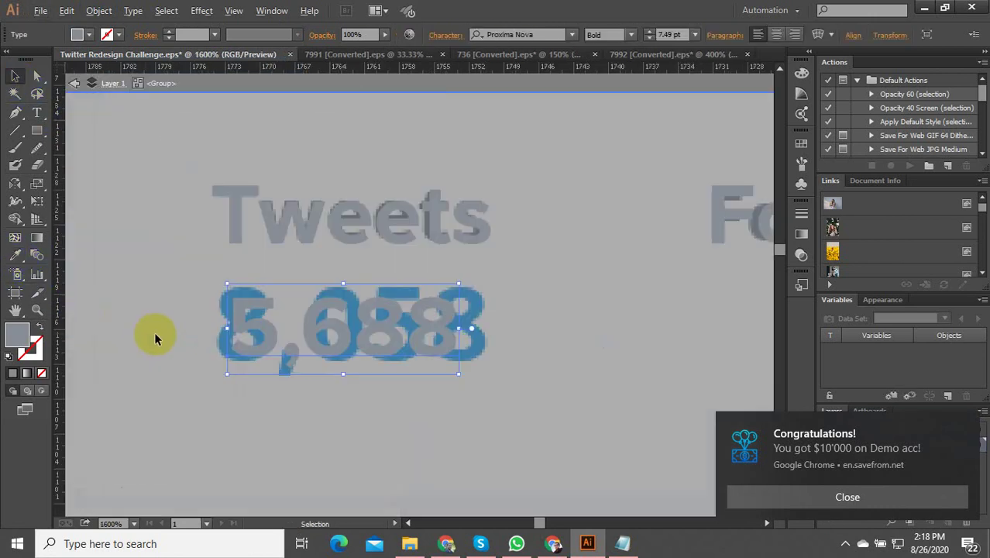
pyautogui.click(27, 261)
pyautogui.click(227, 303)
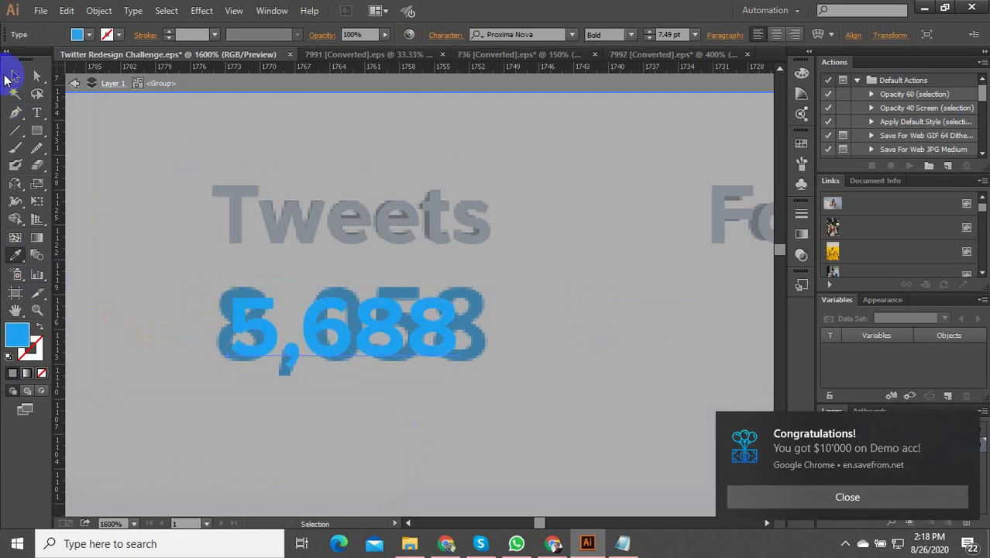
pyautogui.hotkey('ctrl', 'z')
pyautogui.hotkey('ctrl', 'z')
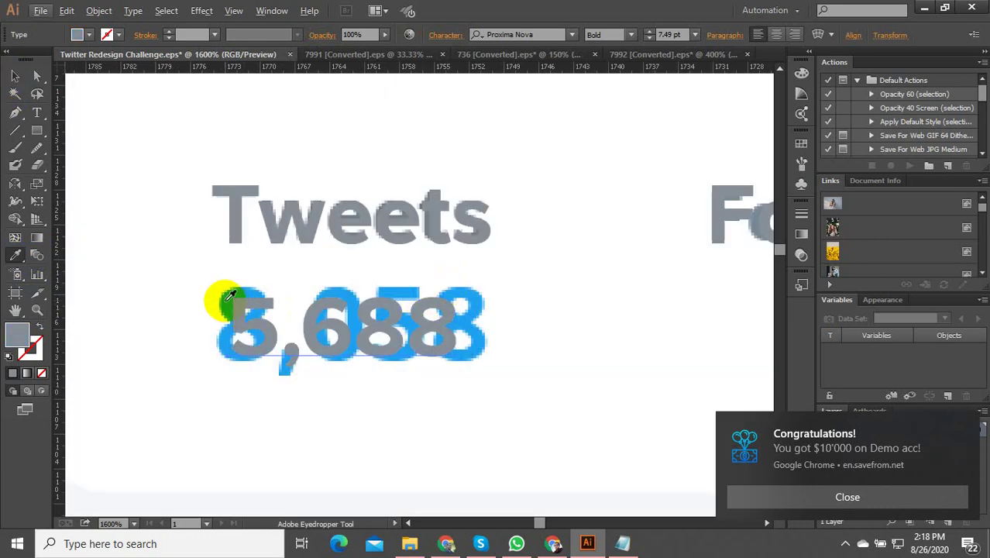
pyautogui.click(226, 302)
pyautogui.click(37, 93)
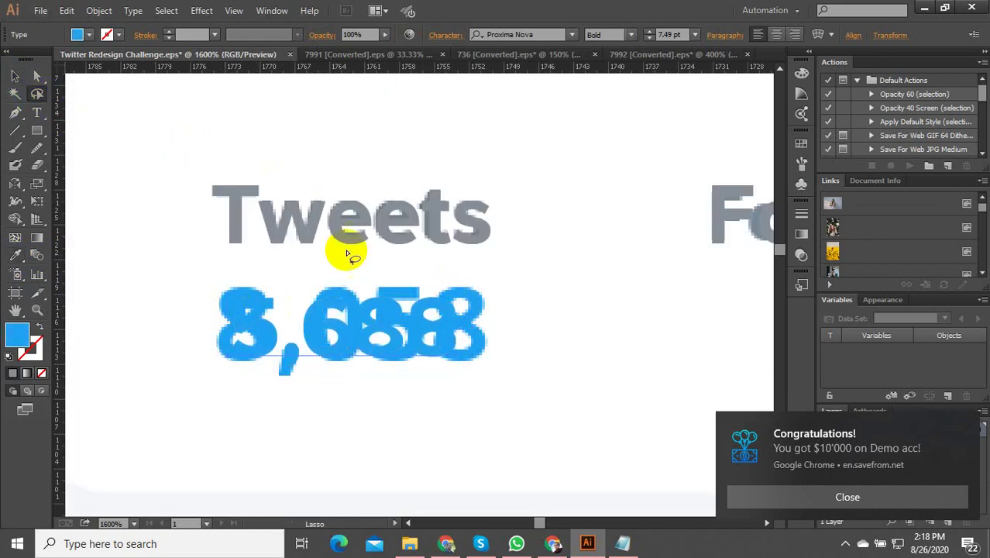
pyautogui.scroll(-6, 342, 250)
pyautogui.scroll(7, 363, 255)
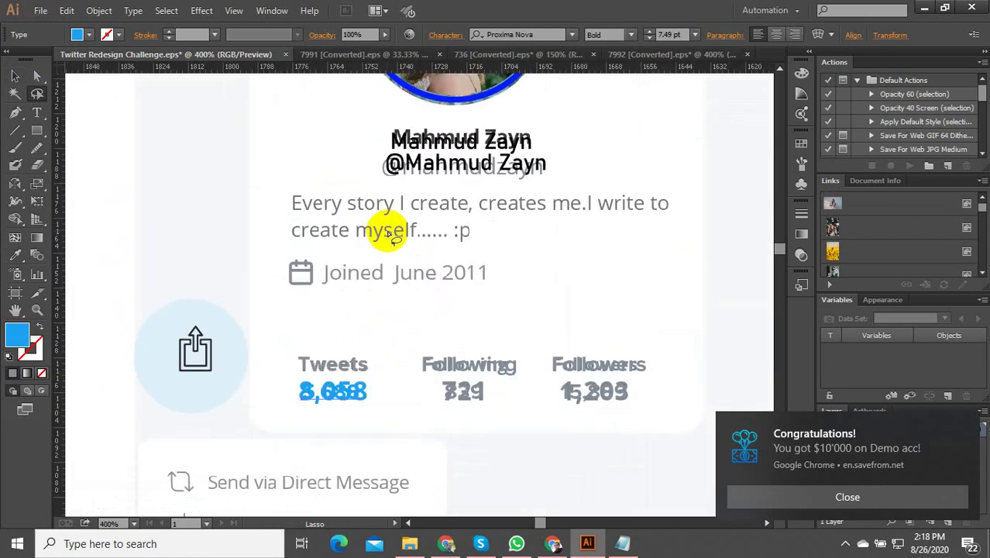
# Draw a rounded rectangle about 7.8 by 8 px over the reference calendar icon and reduce its corner radii to about 1.52 px
pyautogui.click(43, 152)
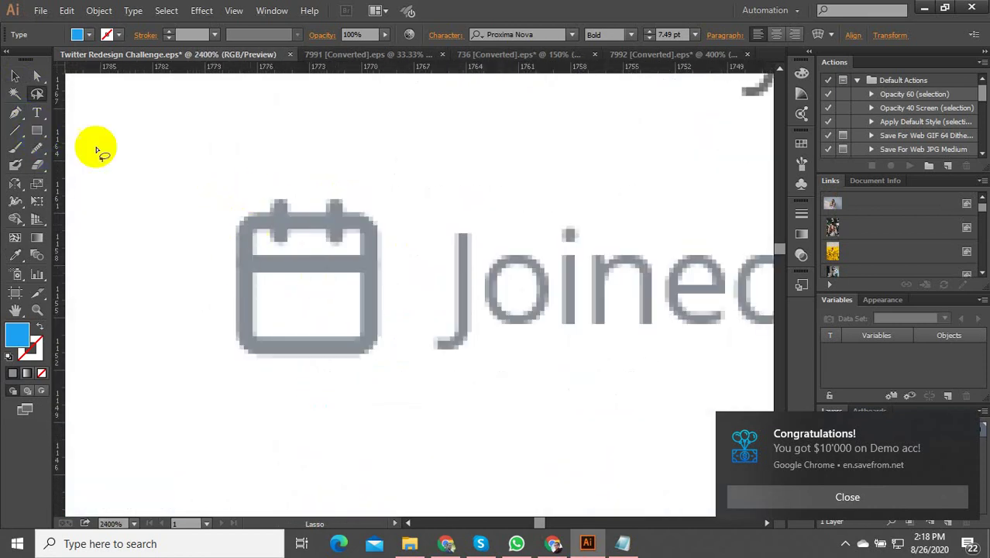
pyautogui.moveTo(36, 130); pyautogui.dragTo(89, 151)
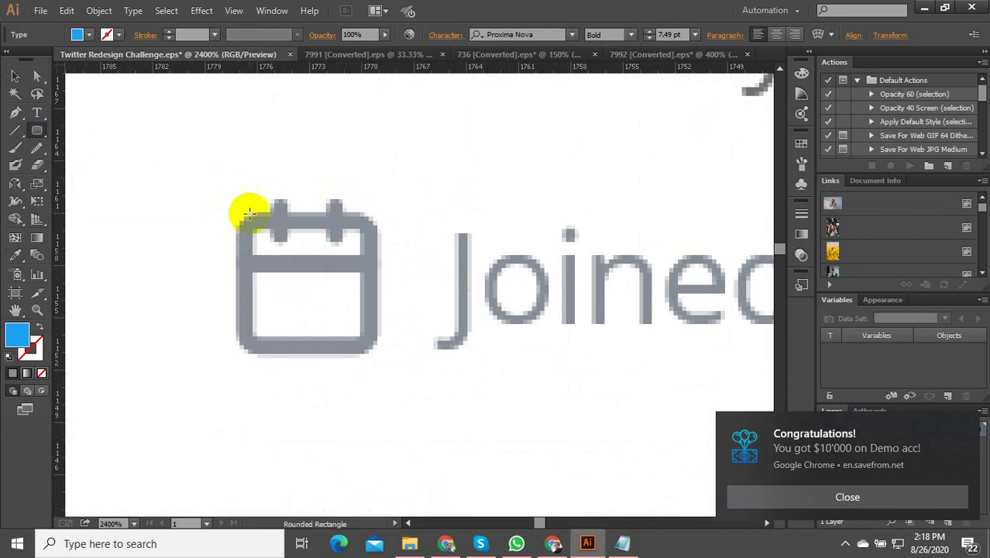
pyautogui.moveTo(244, 223); pyautogui.dragTo(376, 358)
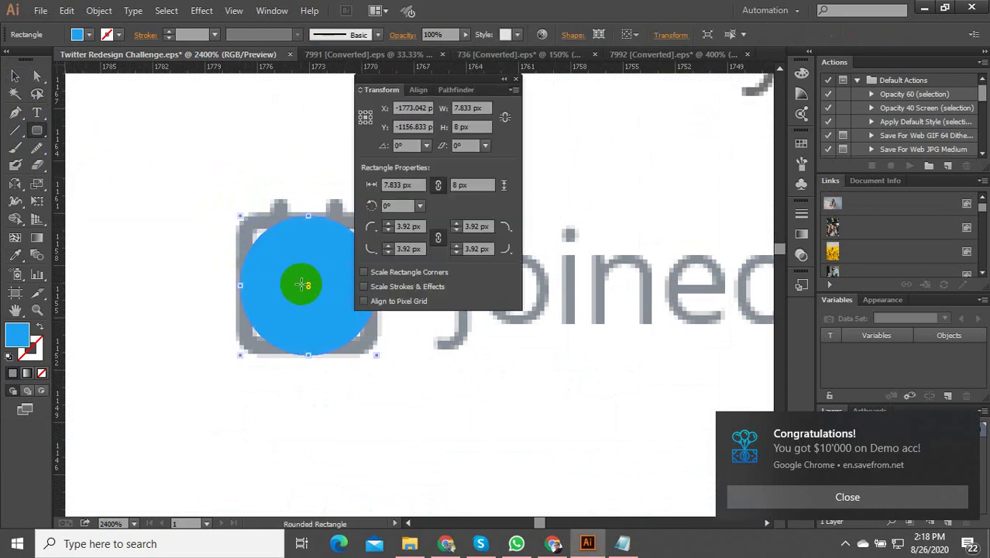
pyautogui.moveTo(309, 285); pyautogui.dragTo(235, 228)
pyautogui.moveTo(308, 293); pyautogui.dragTo(343, 332)
# Turn the rounded rectangle's blue fill into an outline without fill and set the stroke weight to 0.7 pt
pyautogui.scroll(-3, 106, 263)
pyautogui.scroll(4, 144, 257)
pyautogui.click(25, 329)
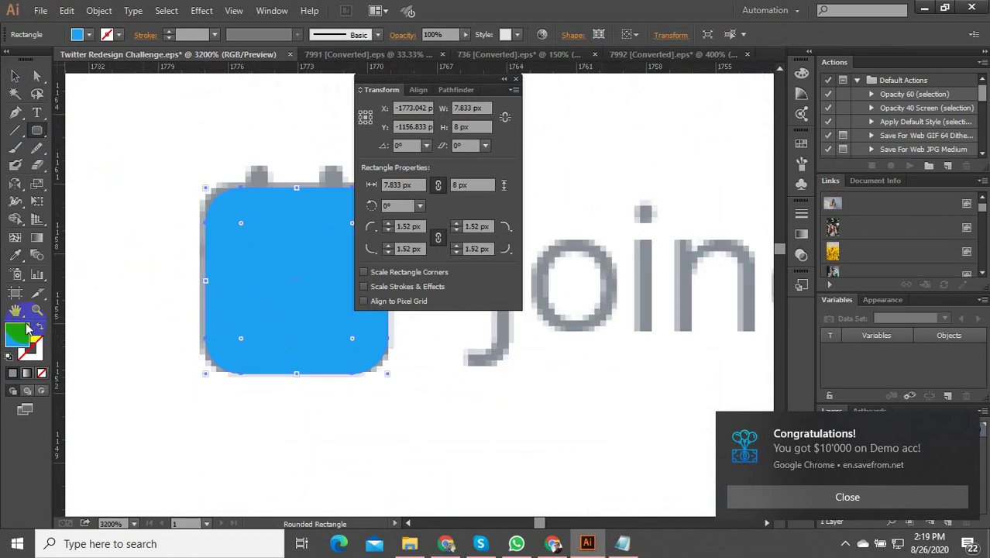
pyautogui.click(40, 329)
pyautogui.scroll(-1, 163, 272)
pyautogui.scroll(2, 179, 263)
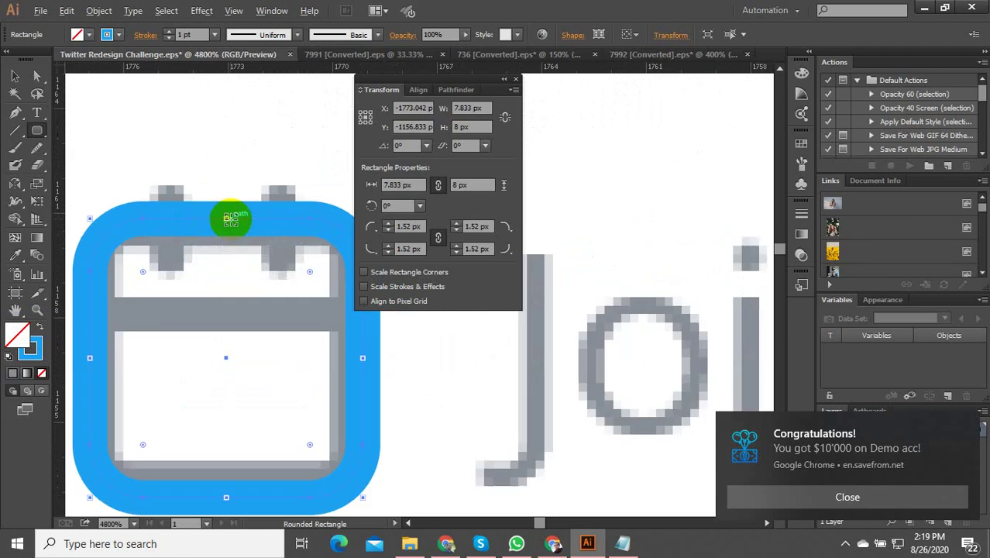
pyautogui.click(210, 59)
pyautogui.click(168, 35)
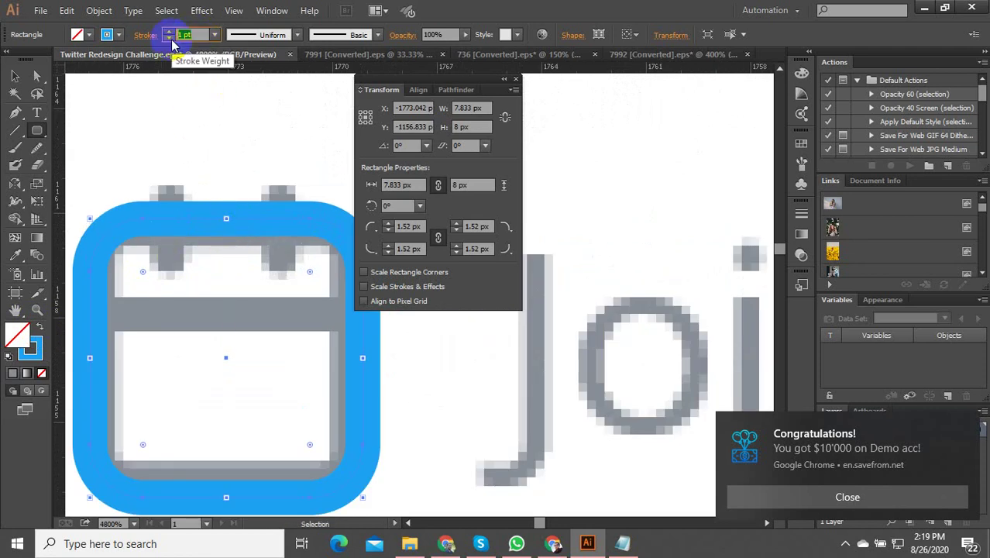
pyautogui.write('.7')
pyautogui.press('Return')
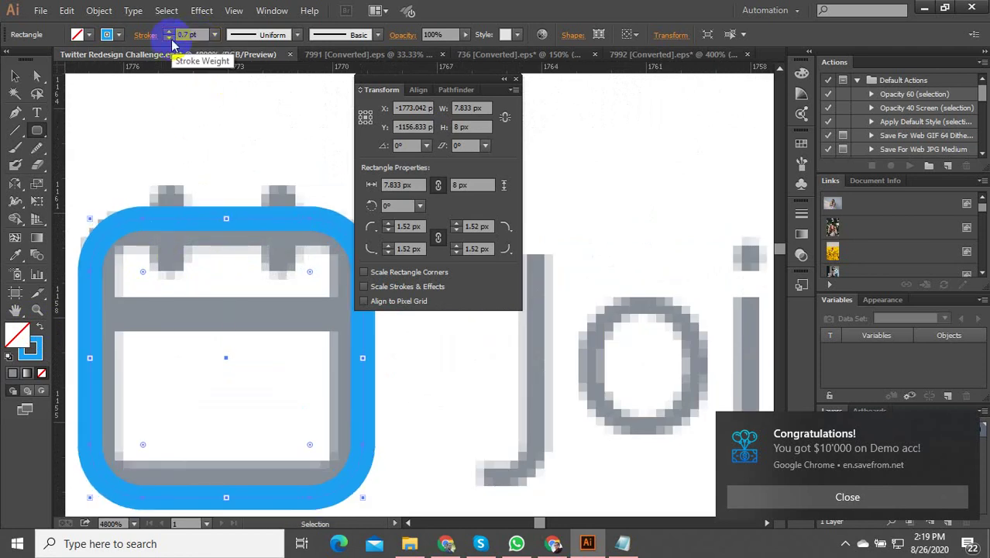
# Draw a narrow rectangle about 0.8 by 2.4 px over the calendar icon's left binding ring
pyautogui.click(15, 75)
pyautogui.scroll(-1, 229, 230)
pyautogui.click(198, 198)
pyautogui.click(38, 131)
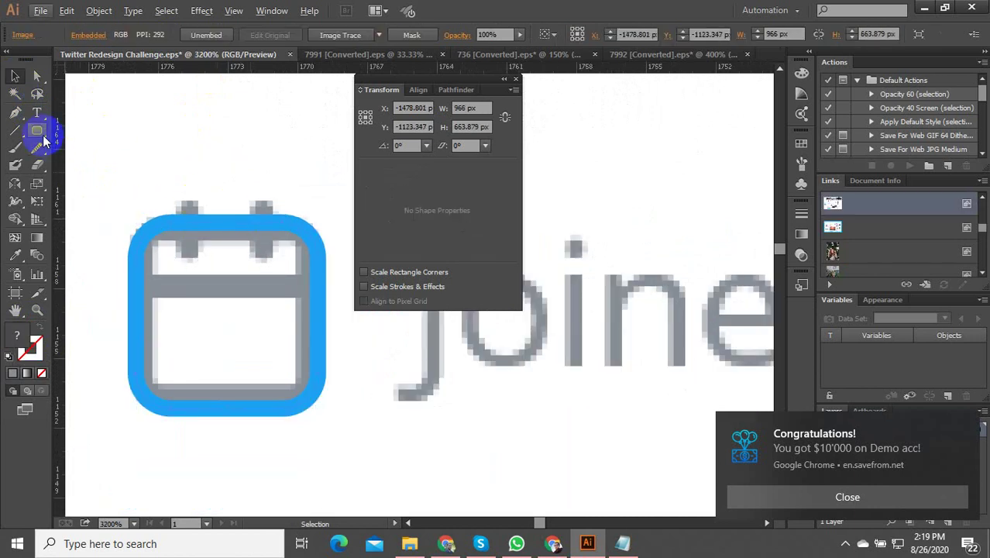
pyautogui.click(73, 132)
pyautogui.scroll(2, 186, 213)
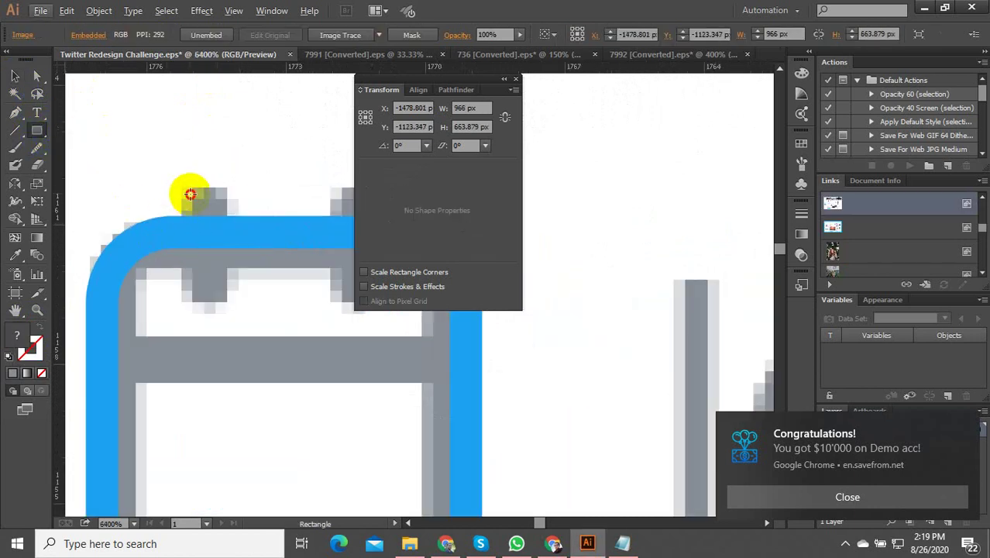
pyautogui.moveTo(190, 194)
pyautogui.mouseDown()
pyautogui.moveTo(232, 288)
pyautogui.moveTo(205, 303)
pyautogui.mouseUp()
pyautogui.scroll(-2, 133, 280)
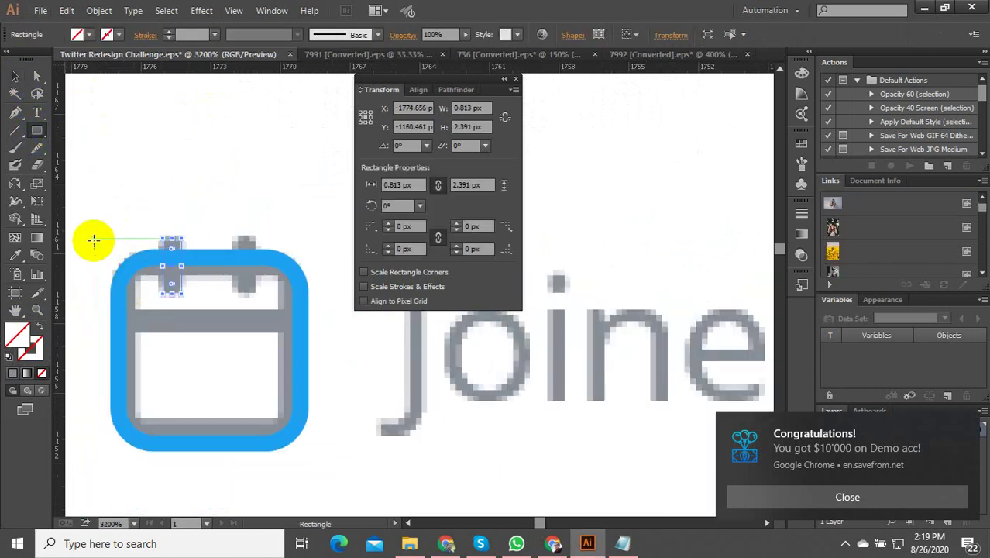
# Fill the ring rectangle with the blue sampled from the calendar outline and duplicate it over the right binding ring
pyautogui.click(16, 255)
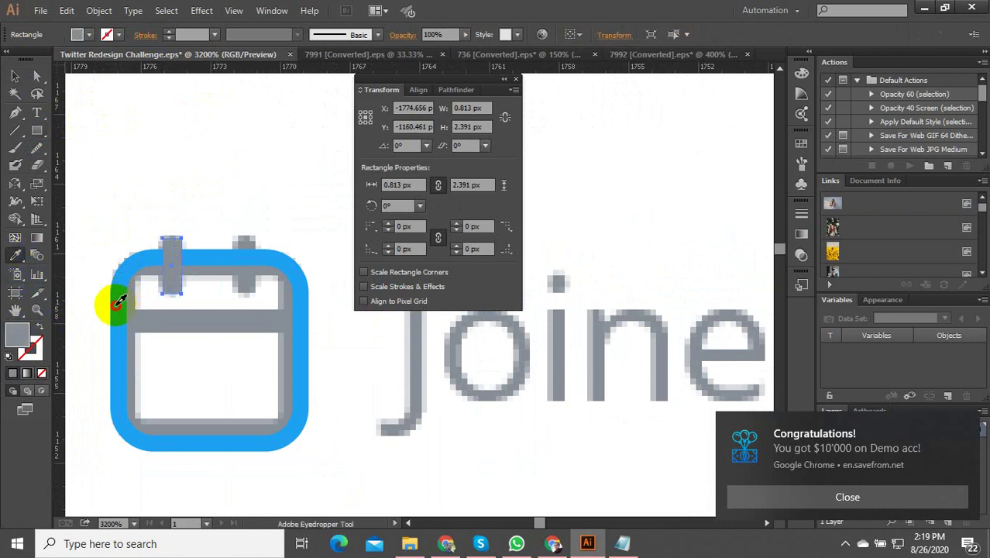
pyautogui.click(118, 302)
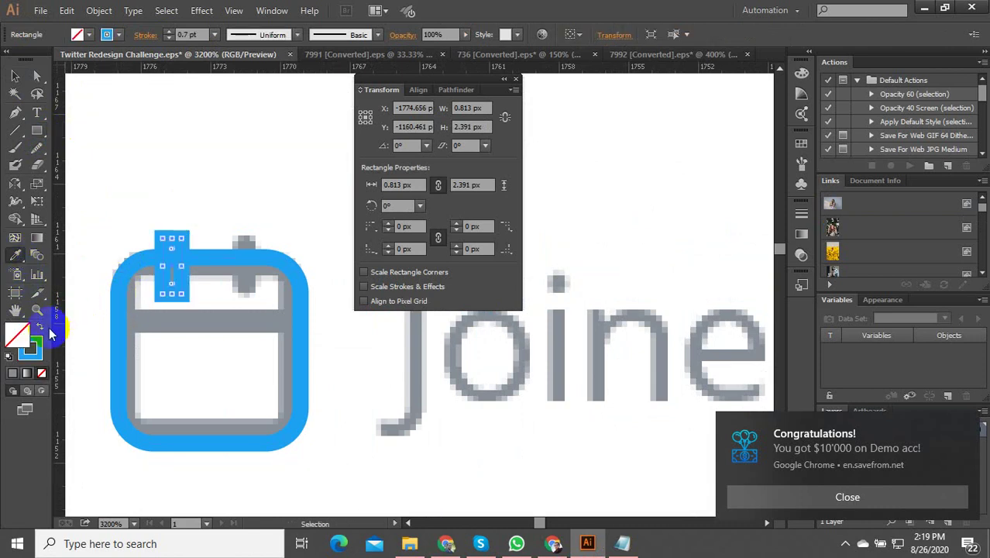
pyautogui.click(39, 326)
pyautogui.click(15, 78)
pyautogui.scroll(1, 176, 219)
pyautogui.moveTo(169, 271); pyautogui.dragTo(317, 299)
pyautogui.scroll(-1, 278, 283)
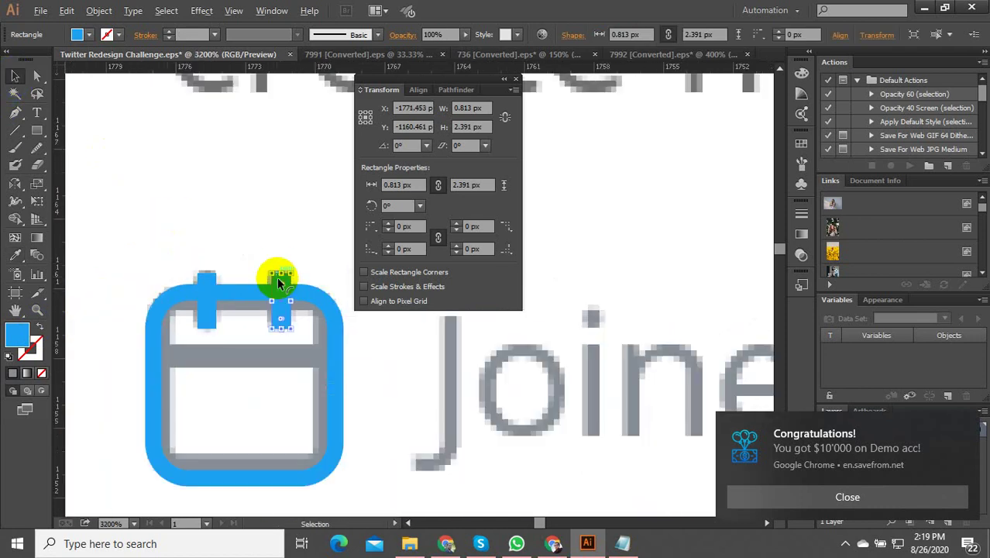
# Select both binding ring rectangles and color them with the grey sampled from the reference calendar's horizontal band
pyautogui.keyDown('shift'); pyautogui.click(205, 318); pyautogui.keyUp('shift')
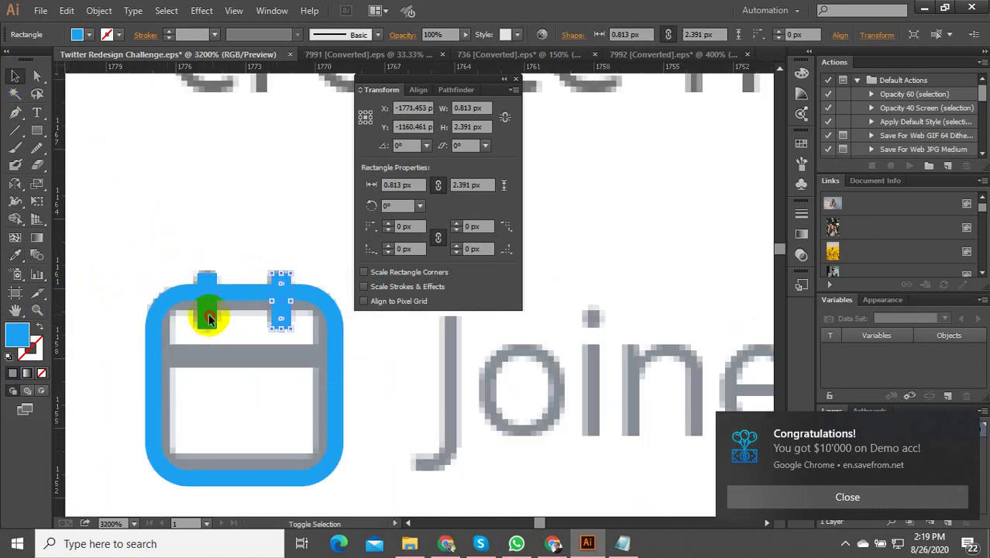
pyautogui.click(186, 336)
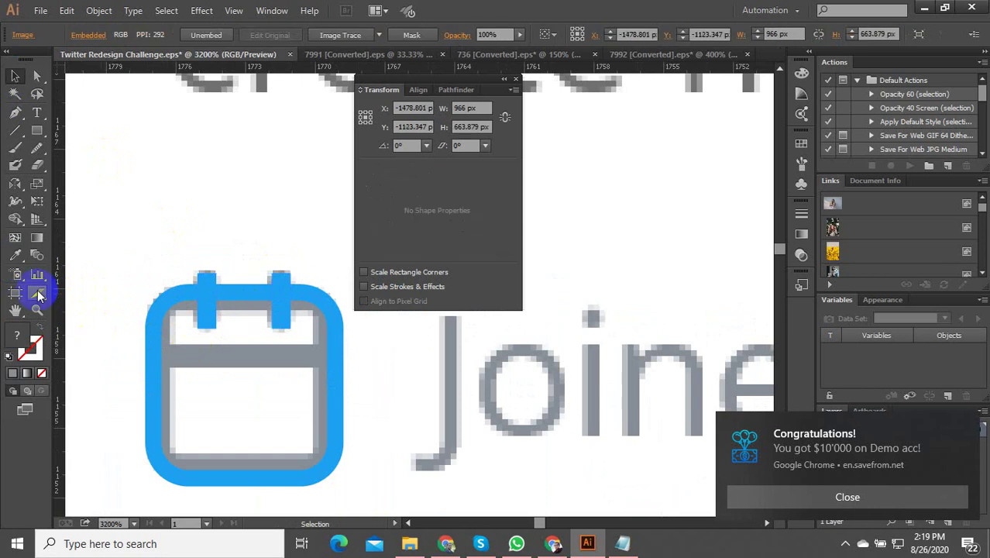
pyautogui.click(183, 312)
pyautogui.click(205, 315)
pyautogui.keyDown('shift'); pyautogui.click(282, 306); pyautogui.keyUp('shift')
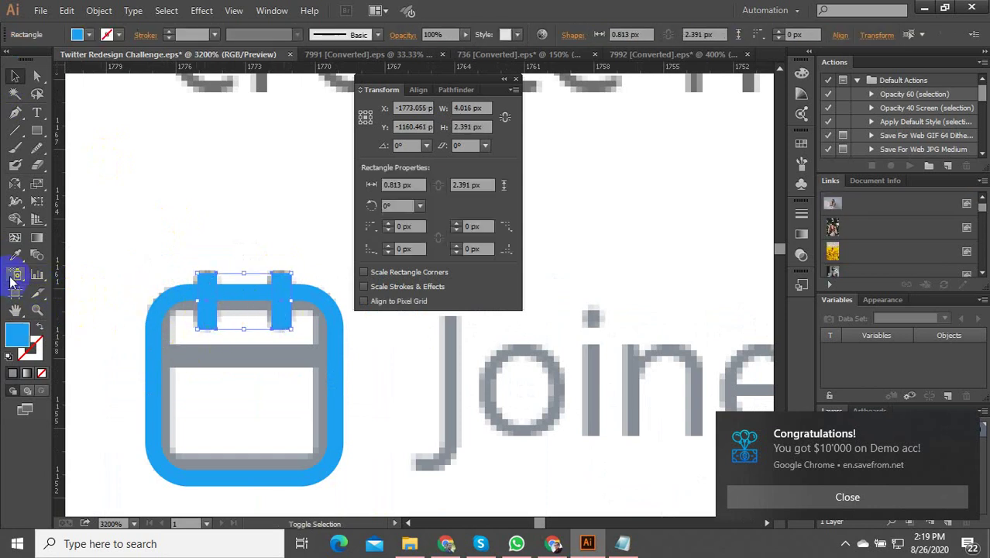
pyautogui.click(16, 255)
pyautogui.click(206, 357)
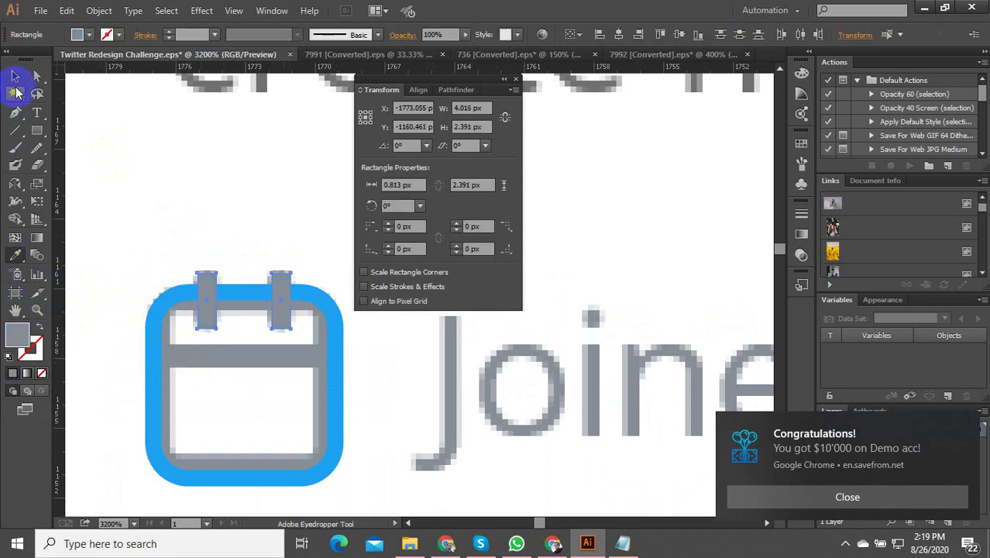
# Apply the binding rings' grey to the calendar outline's stroke and leave its fill empty
pyautogui.click(15, 77)
pyautogui.click(155, 332)
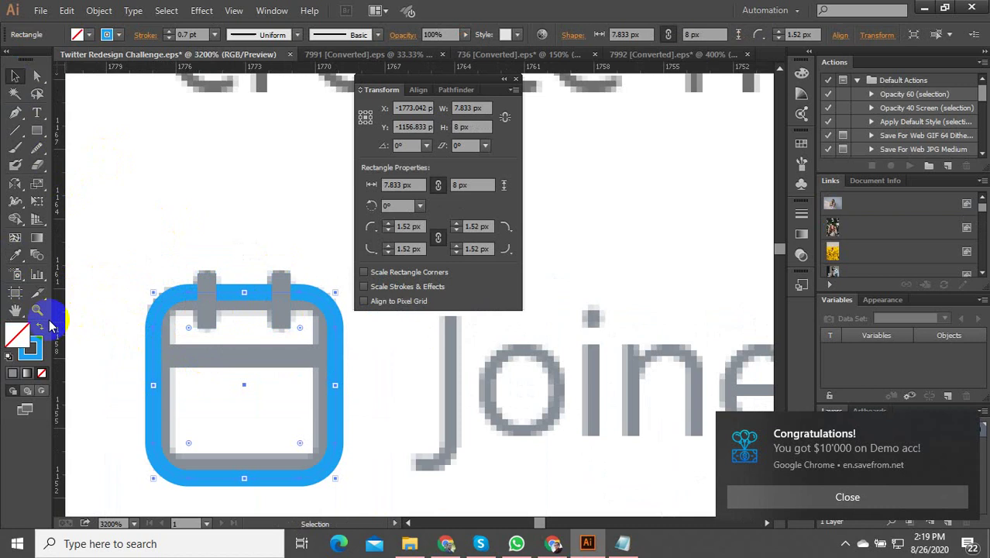
pyautogui.click(15, 255)
pyautogui.click(205, 306)
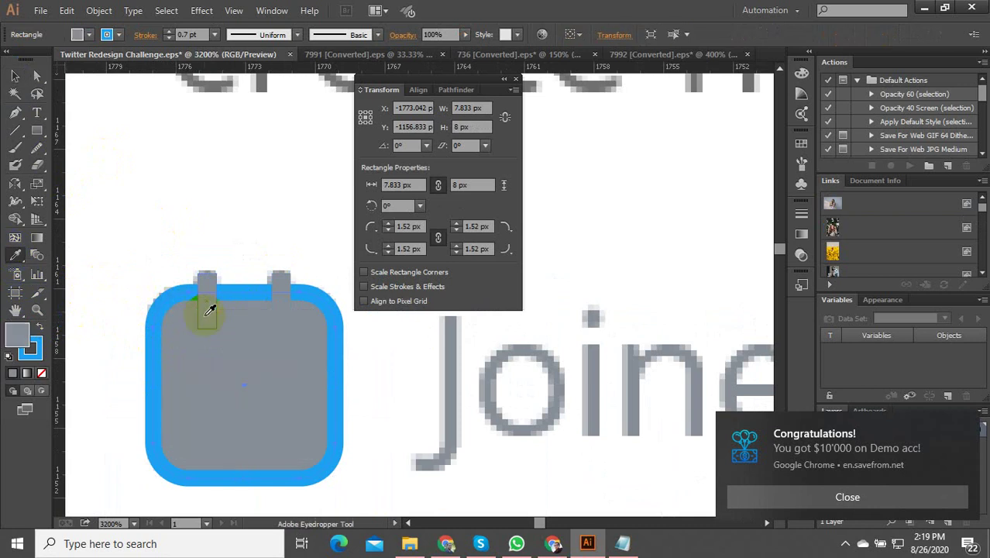
pyautogui.click(41, 329)
pyautogui.click(42, 373)
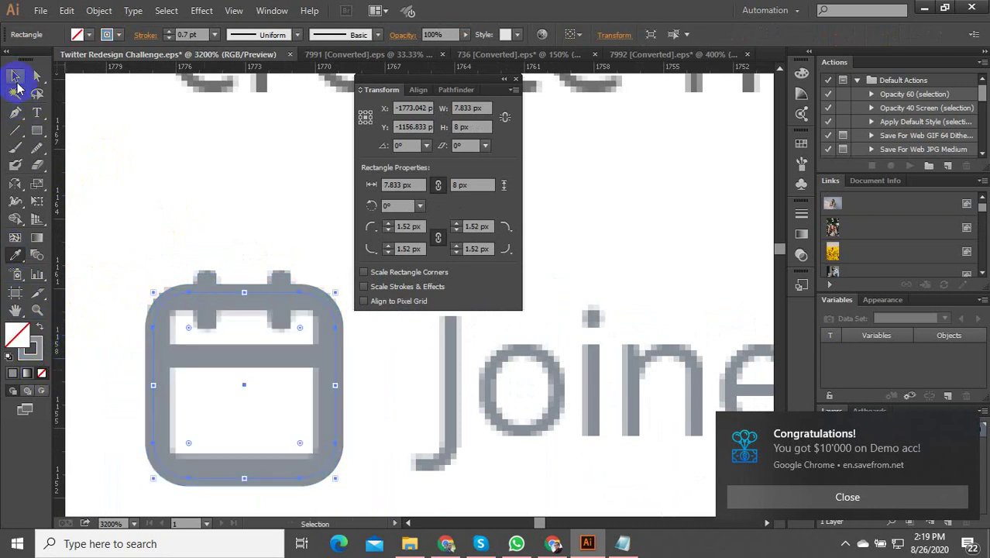
# Draw a rectangle about 7.8 by 0.9 px over the calendar's horizontal band, spanning the outline's width
pyautogui.click(154, 282)
pyautogui.scroll(2, 236, 354)
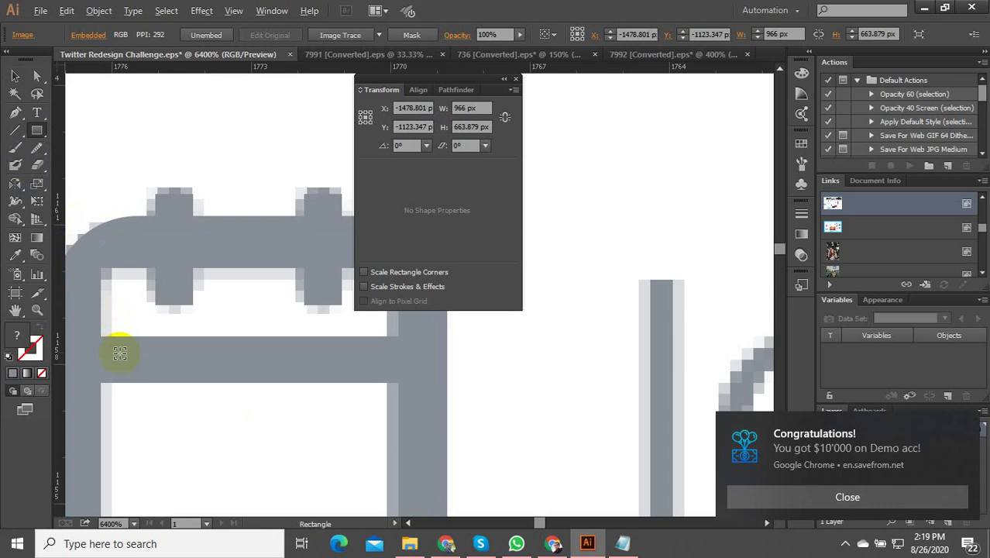
pyautogui.scroll(-1, 119, 352)
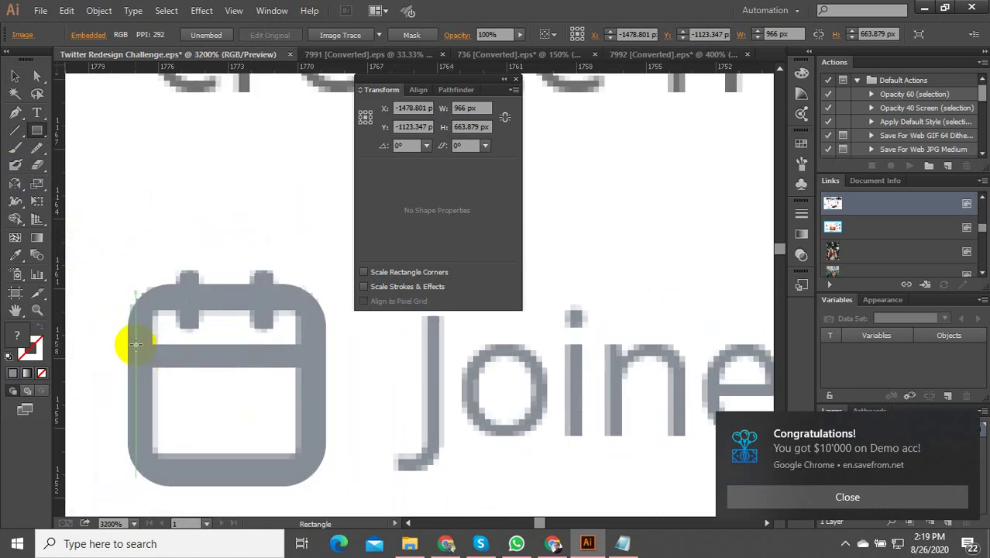
pyautogui.moveTo(136, 344); pyautogui.dragTo(317, 365)
# Select the calendar's band, both rings and outline without the reference image, and group them
pyautogui.click(15, 75)
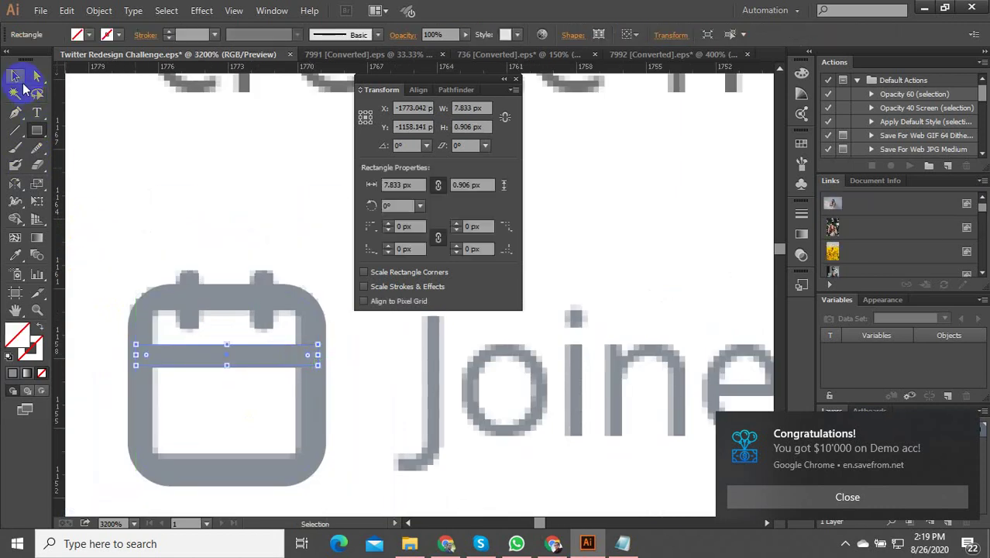
pyautogui.keyDown('shift'); pyautogui.click(191, 301); pyautogui.keyUp('shift')
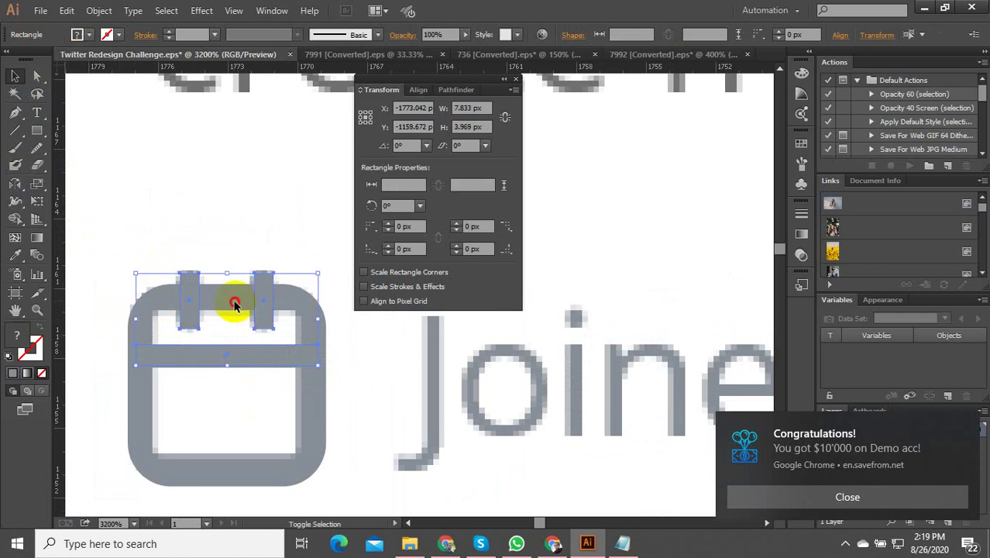
pyautogui.keyDown('shift'); pyautogui.click(264, 303); pyautogui.keyUp('shift')
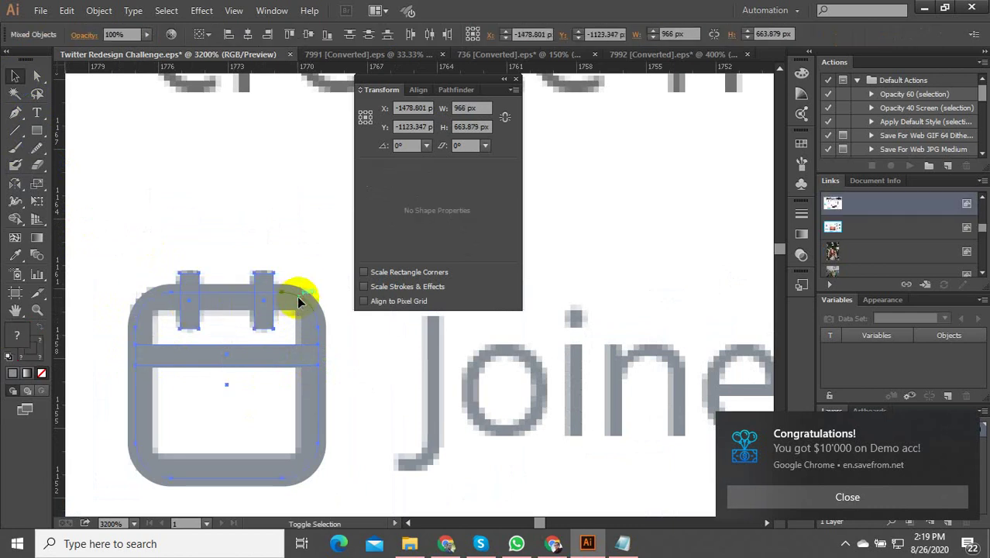
pyautogui.rightClick(298, 298)
pyautogui.keyDown('shift'); pyautogui.click(281, 242); pyautogui.keyUp('shift')
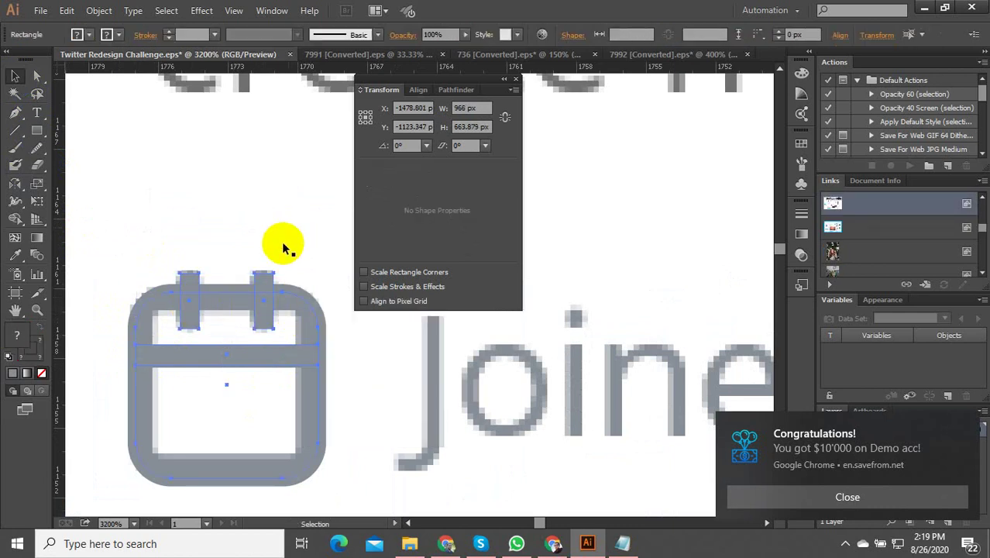
pyautogui.rightClick(326, 340)
pyautogui.click(353, 188)
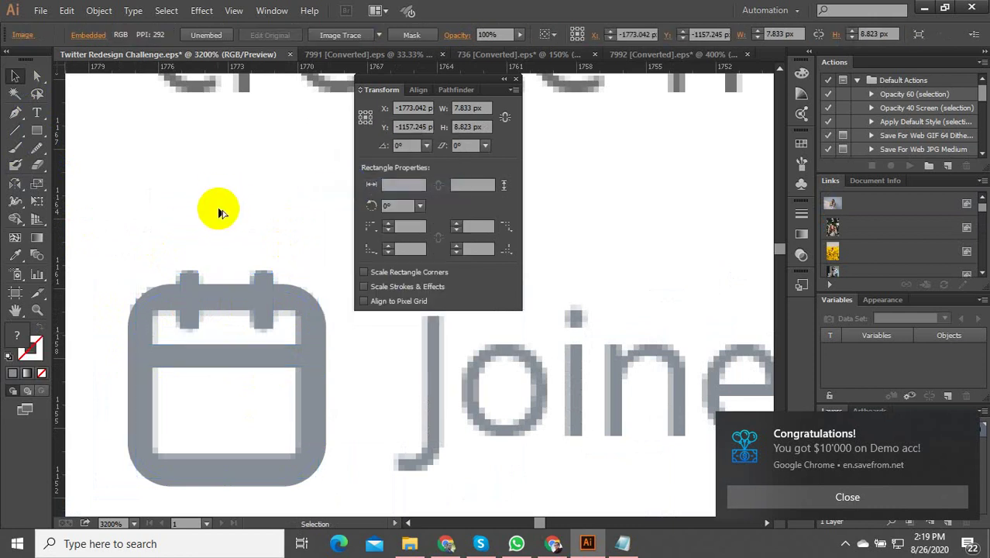
# Copy the Tweets label from inside its group and place the copy beneath the "Joined June 2011" line
pyautogui.scroll(-6, 186, 325)
pyautogui.scroll(5, 310, 330)
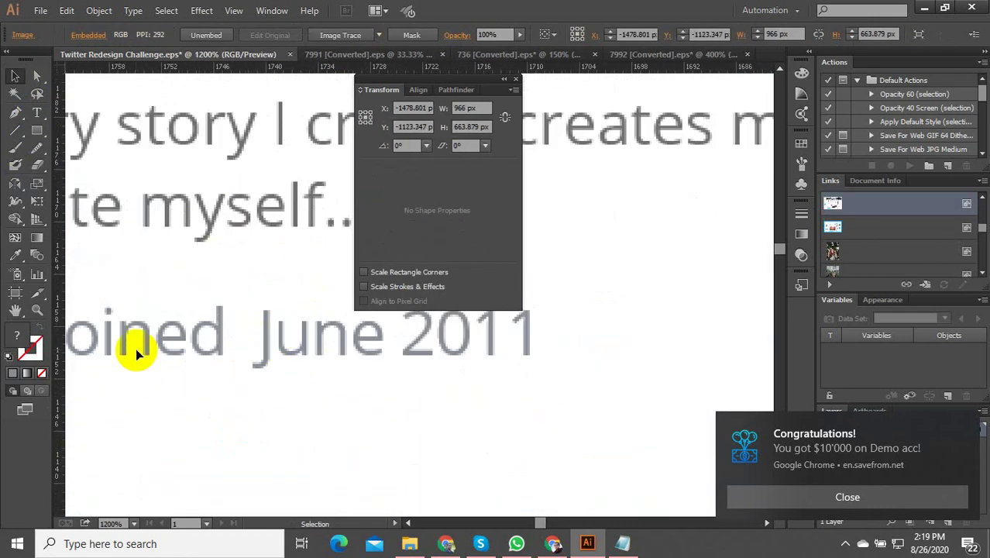
pyautogui.scroll(-3, 136, 348)
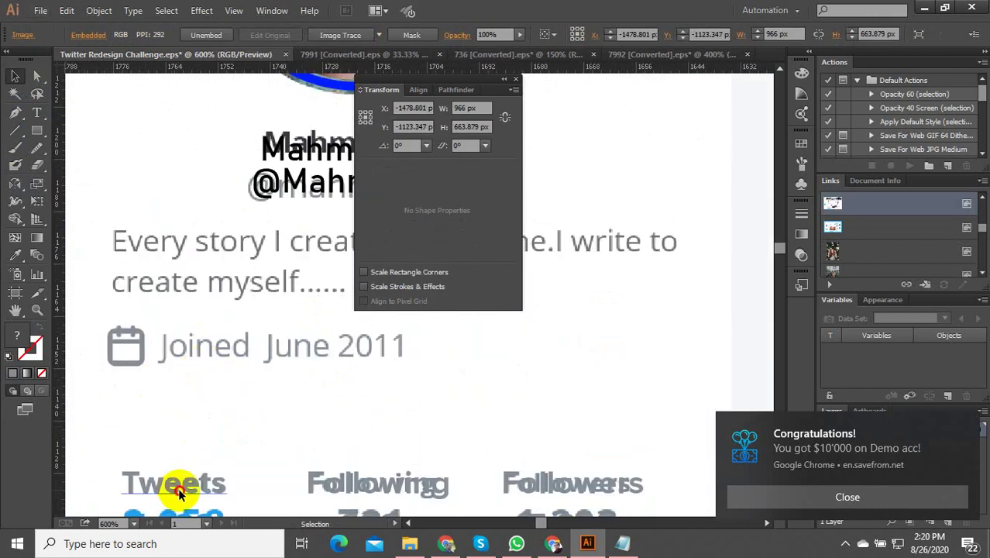
pyautogui.click(177, 490)
pyautogui.doubleClick(175, 487)
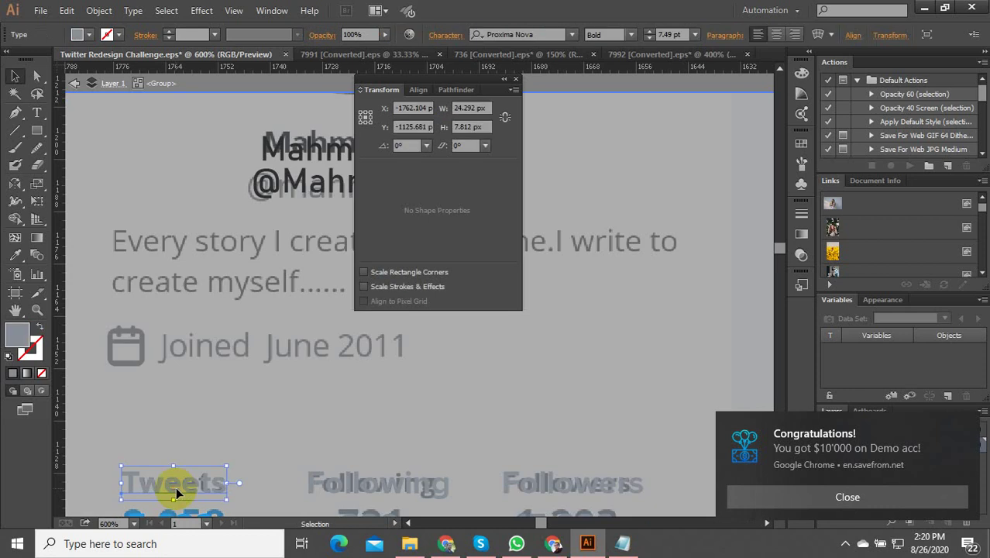
pyautogui.doubleClick(185, 412)
pyautogui.scroll(2, 164, 386)
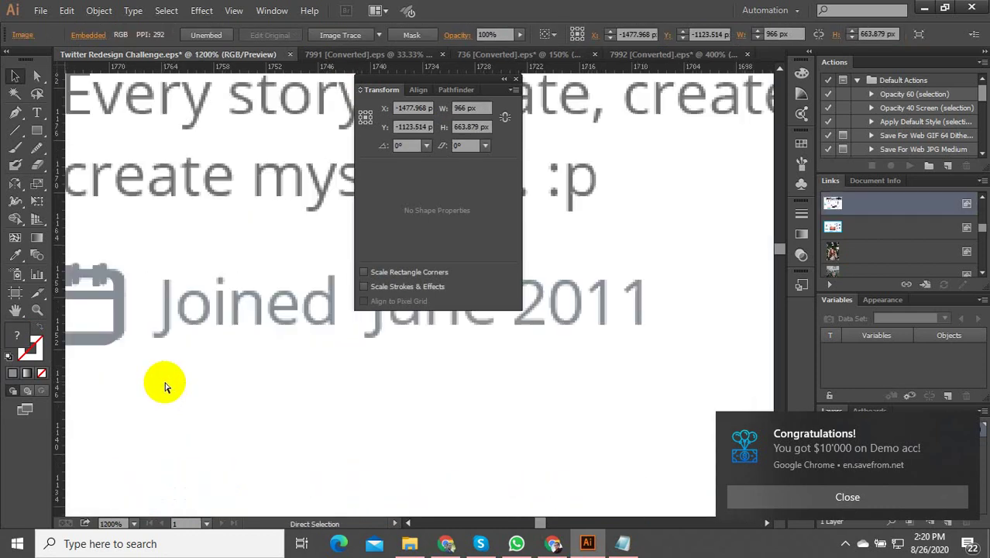
pyautogui.moveTo(179, 384); pyautogui.dragTo(172, 386)
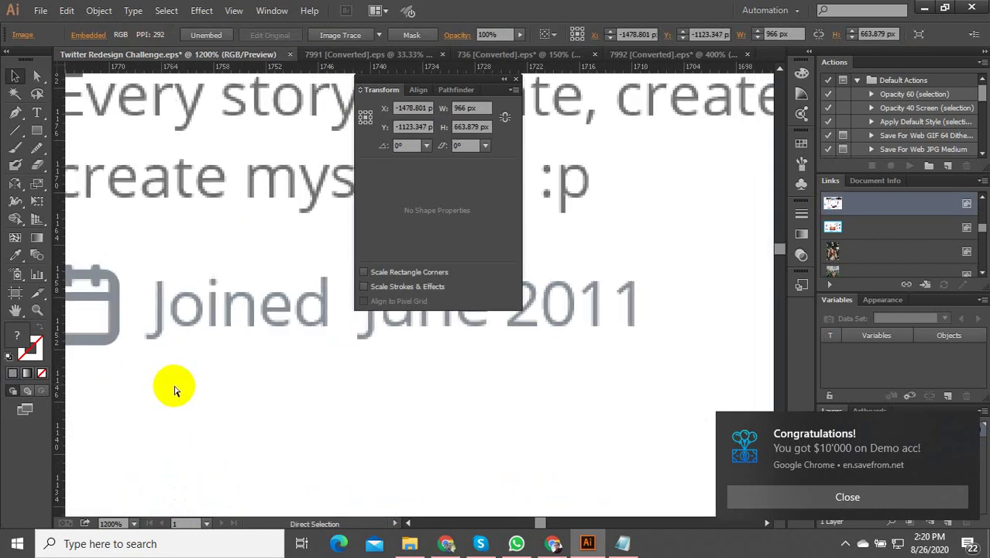
pyautogui.write('Tweets')
pyautogui.moveTo(309, 294); pyautogui.dragTo(160, 382)
# Replace the copied label's text beneath the joined-date line with "Joined Jun 2017"
pyautogui.doubleClick(170, 385)
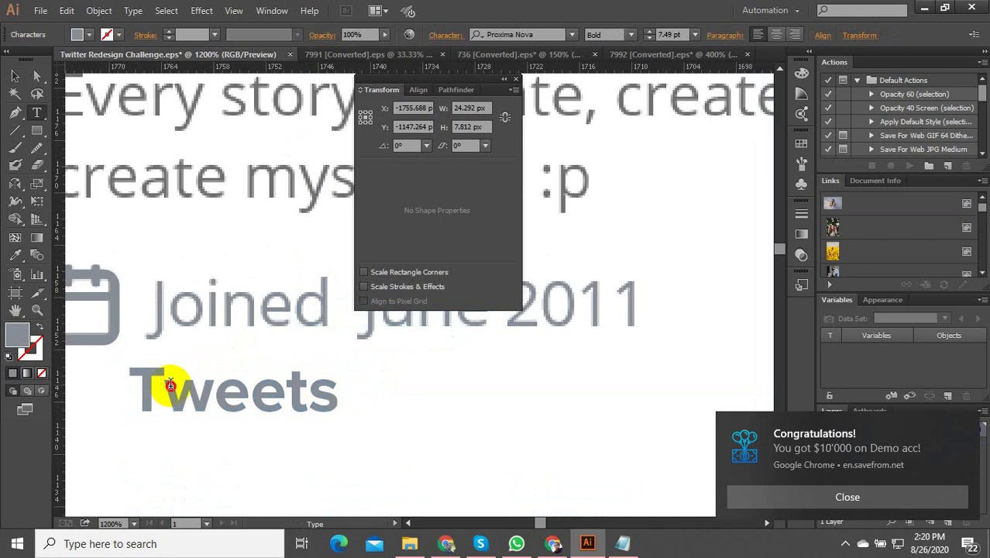
pyautogui.doubleClick(184, 390)
pyautogui.write('J')
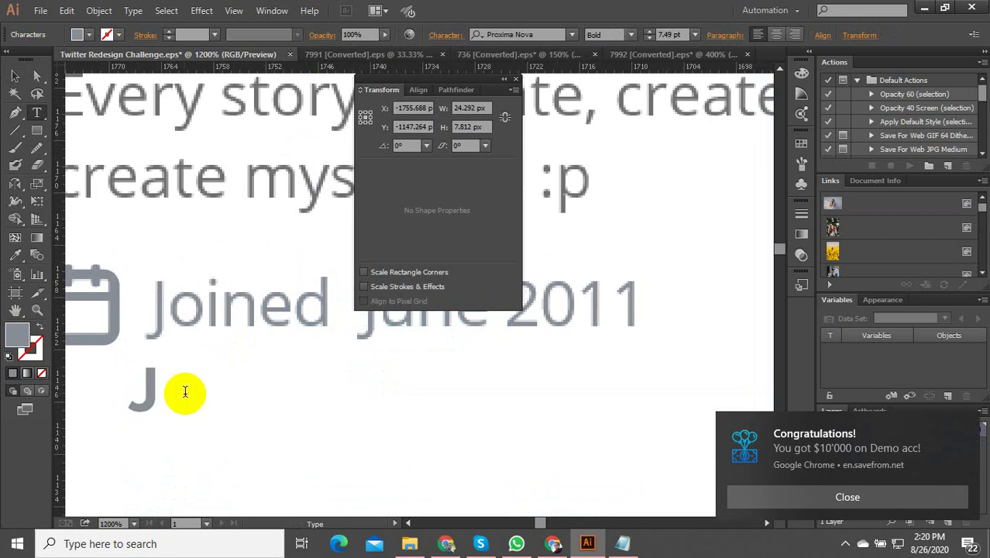
pyautogui.write('ou')
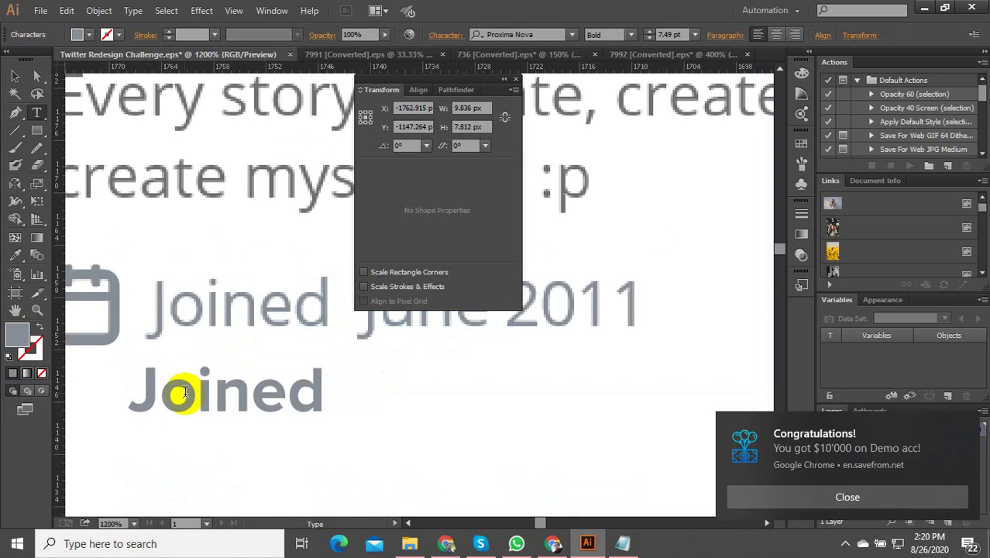
pyautogui.scroll(2, 412, 444)
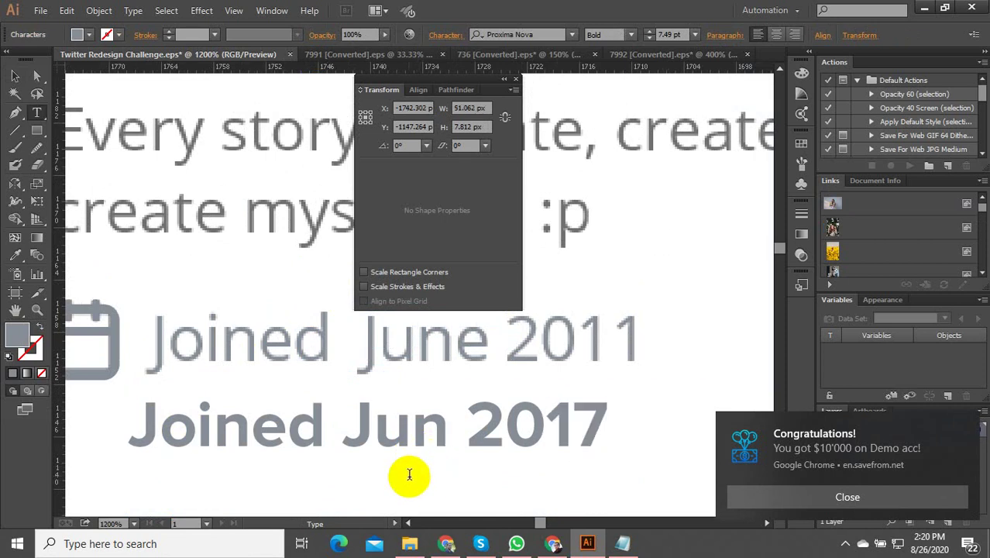
# Move the new joined-date text over the reference's "Joined June 2011" line and set its font style to Regular
pyautogui.click(14, 75)
pyautogui.moveTo(217, 446); pyautogui.dragTo(232, 364)
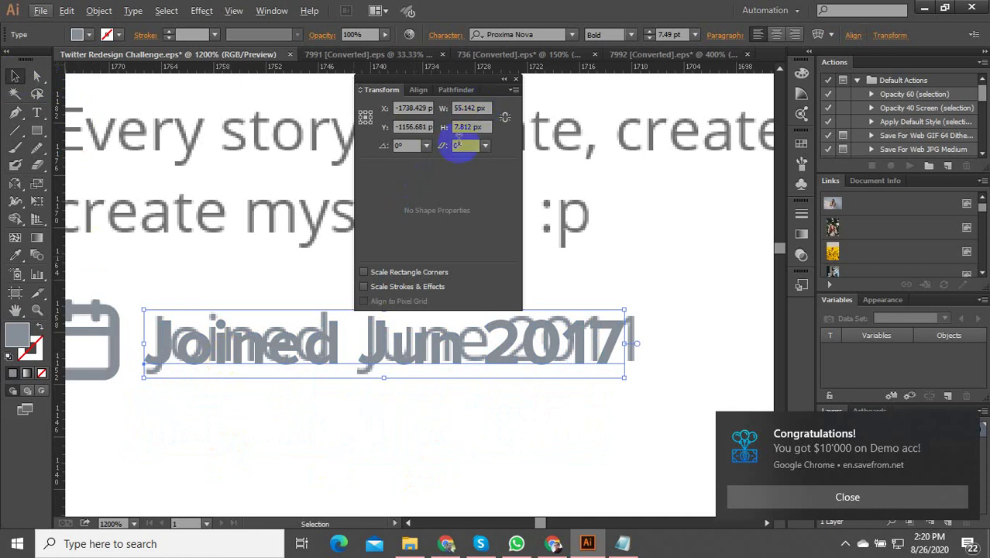
pyautogui.hotkey('ctrl', 't')
pyautogui.click(490, 164)
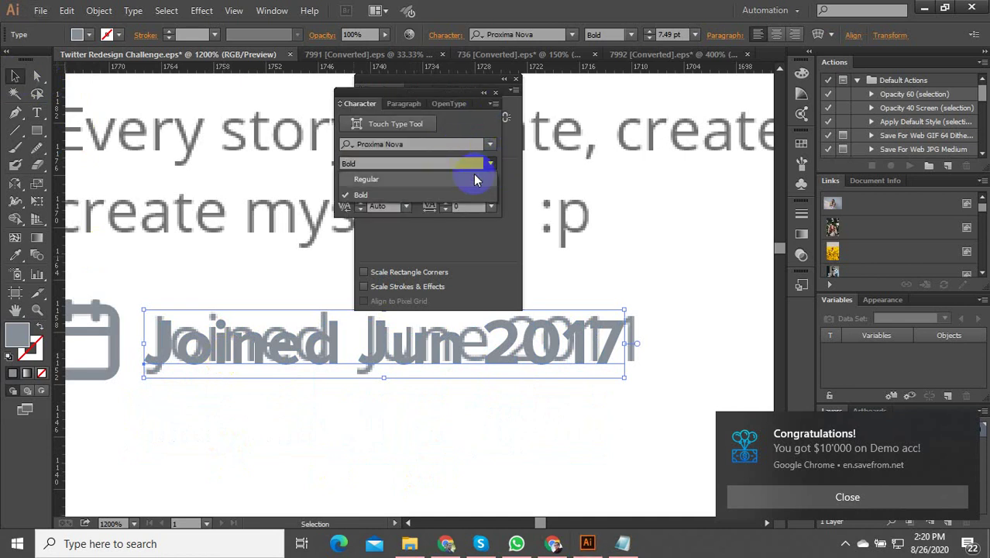
pyautogui.click(412, 180)
# Examine the share menu below the profile card, including its Send via Direct Message, Add Tweet to Bookmarks and Copy link to Tweet icons
pyautogui.scroll(-6, 368, 384)
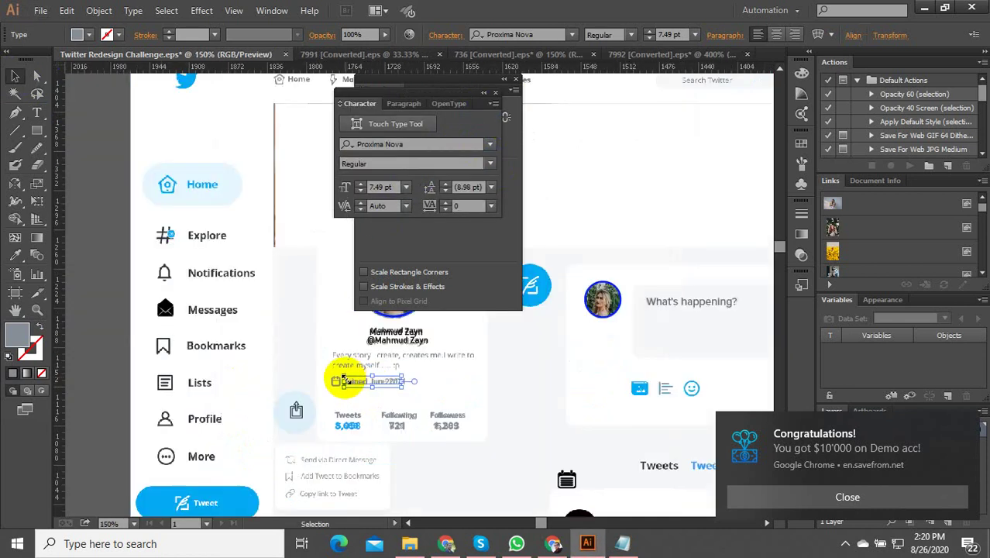
pyautogui.scroll(-2, 248, 379)
pyautogui.scroll(6, 261, 403)
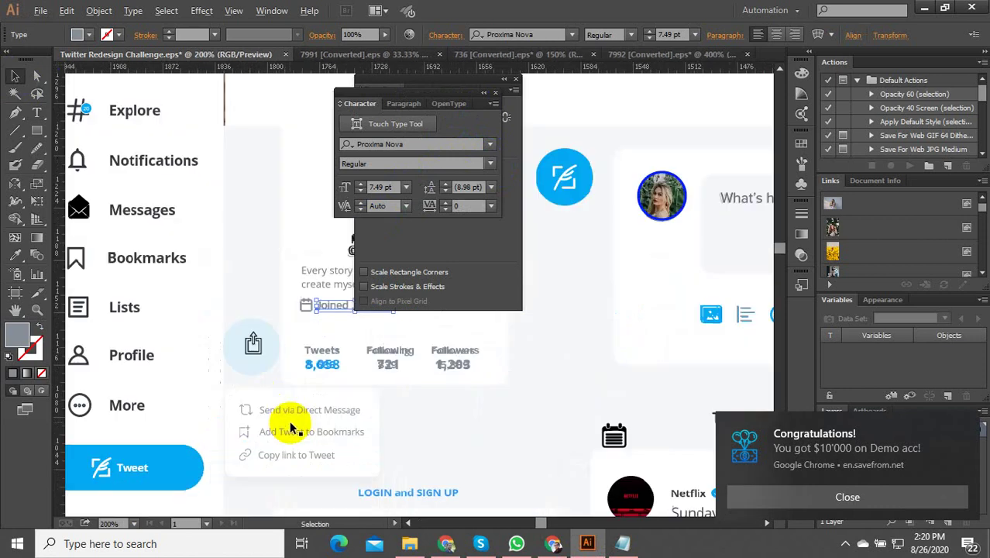
pyautogui.scroll(2, 275, 418)
pyautogui.scroll(-3, 259, 391)
pyautogui.scroll(2, 256, 406)
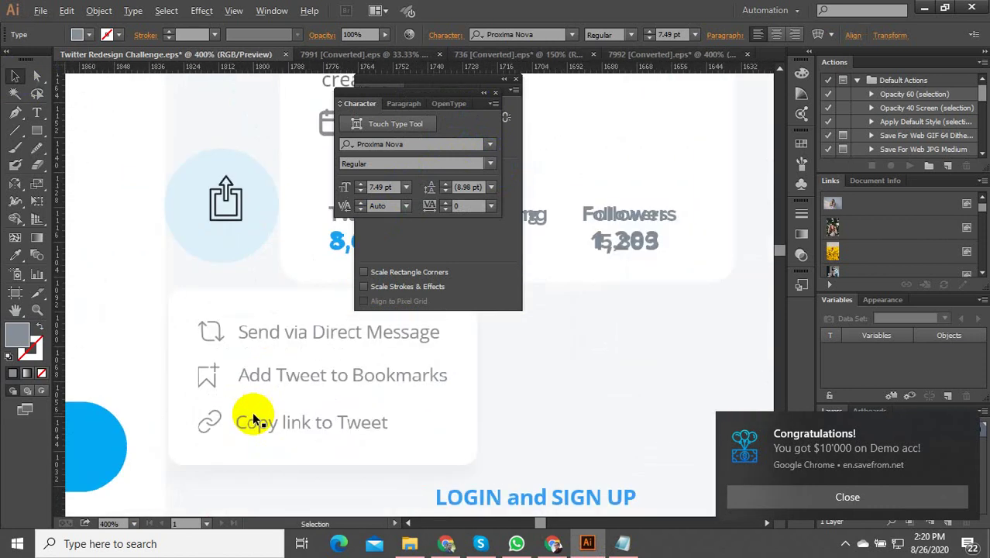
pyautogui.scroll(-5, 261, 422)
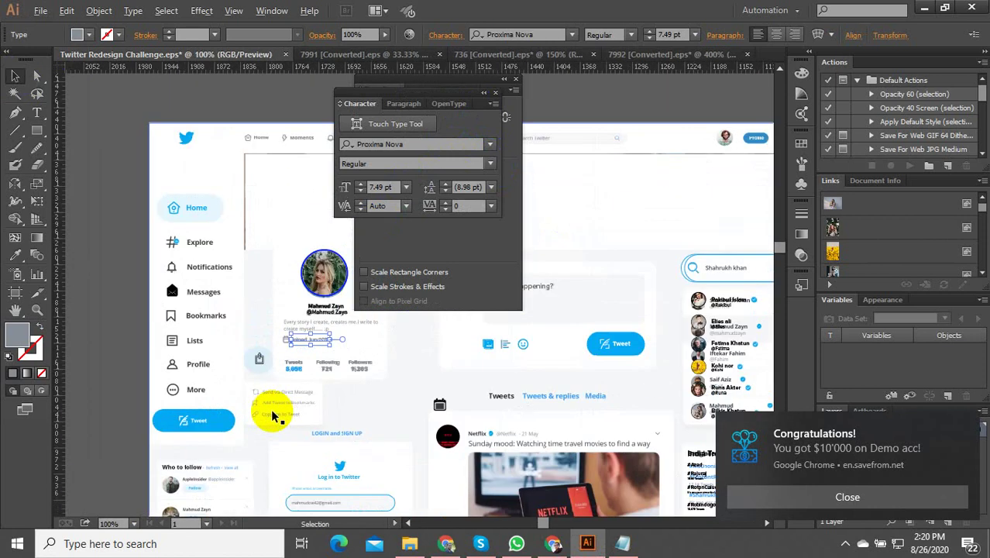
pyautogui.scroll(2, 267, 434)
pyautogui.scroll(4, 267, 441)
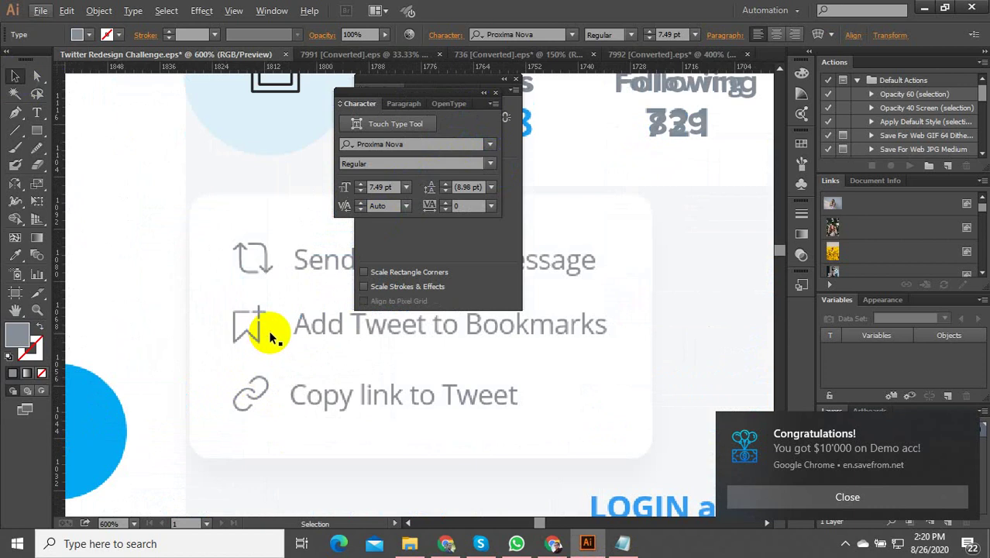
pyautogui.scroll(-2, 279, 341)
pyautogui.scroll(2, 287, 310)
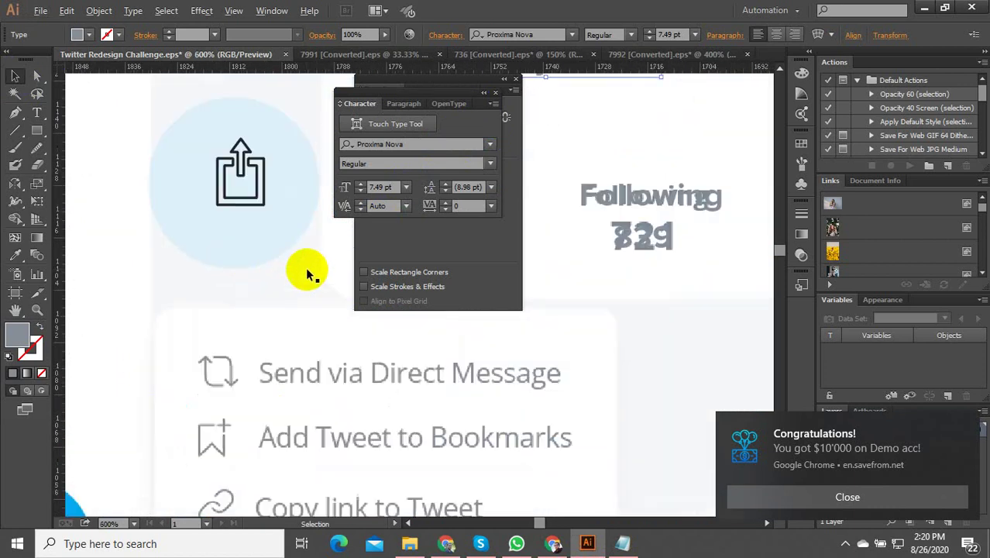
pyautogui.scroll(-2, 256, 326)
pyautogui.scroll(2, 248, 344)
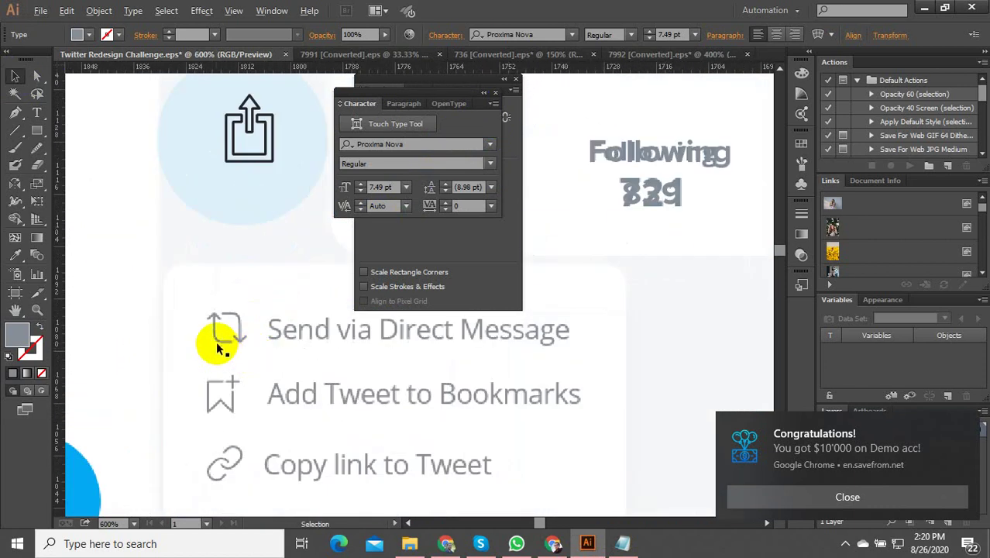
pyautogui.scroll(1, 215, 335)
pyautogui.scroll(1, 181, 293)
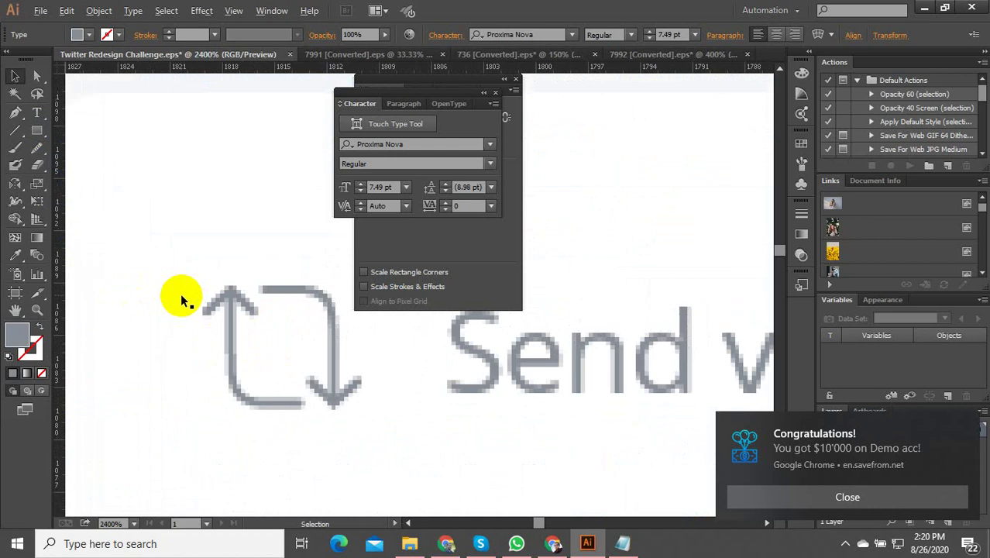
# Try to trace the head of the Send via Direct Message icon's upward arrow as a path with a grey stroke
pyautogui.click(230, 289)
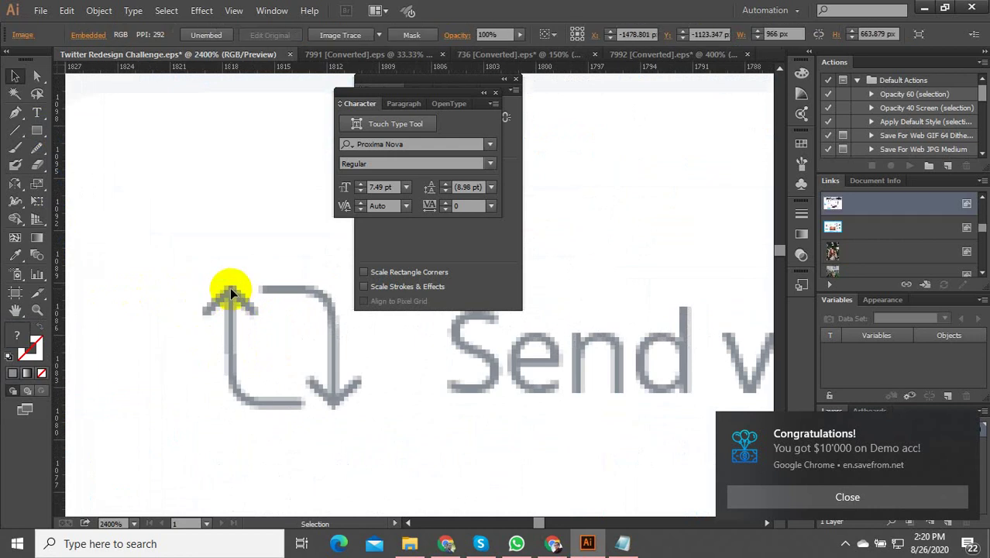
pyautogui.click(17, 116)
pyautogui.click(205, 312)
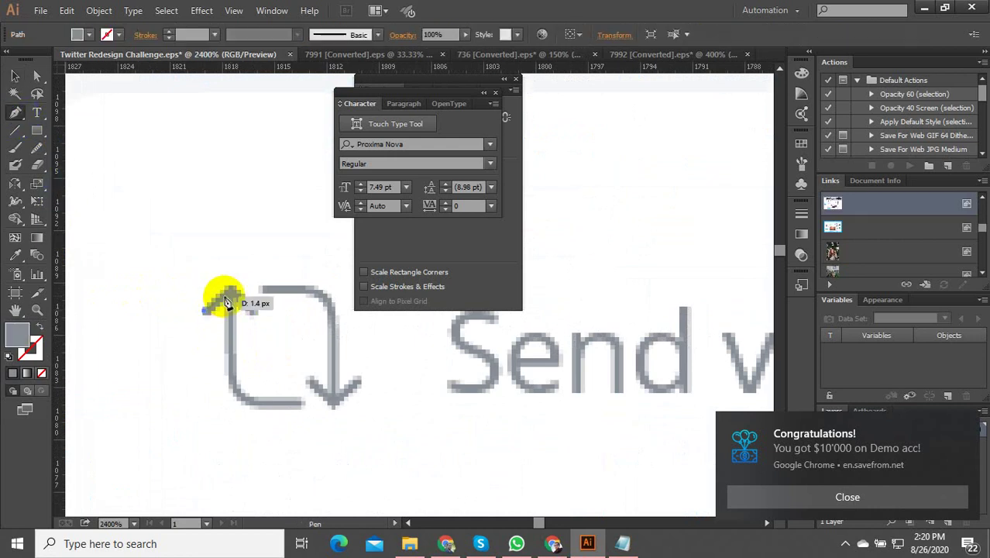
pyautogui.moveTo(230, 288); pyautogui.dragTo(261, 320)
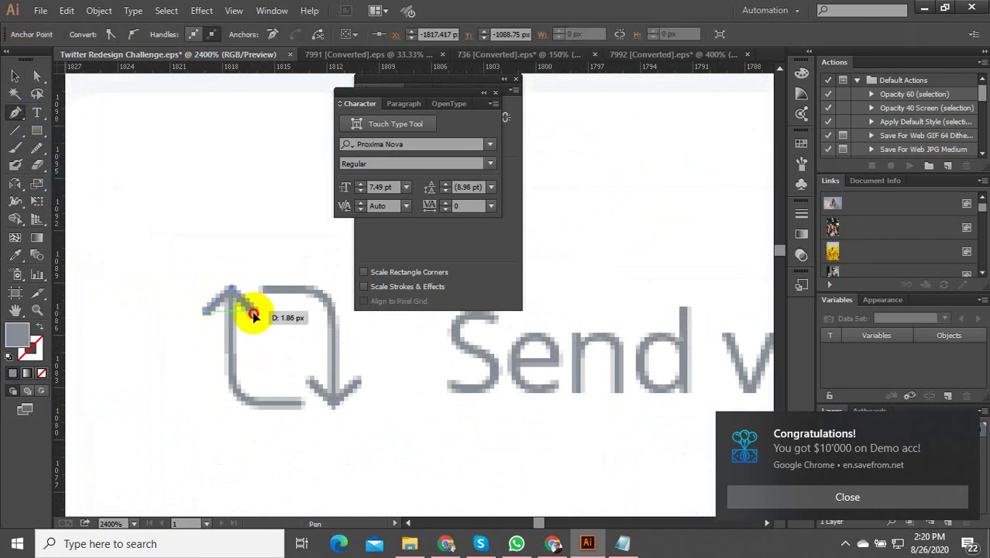
pyautogui.click(38, 326)
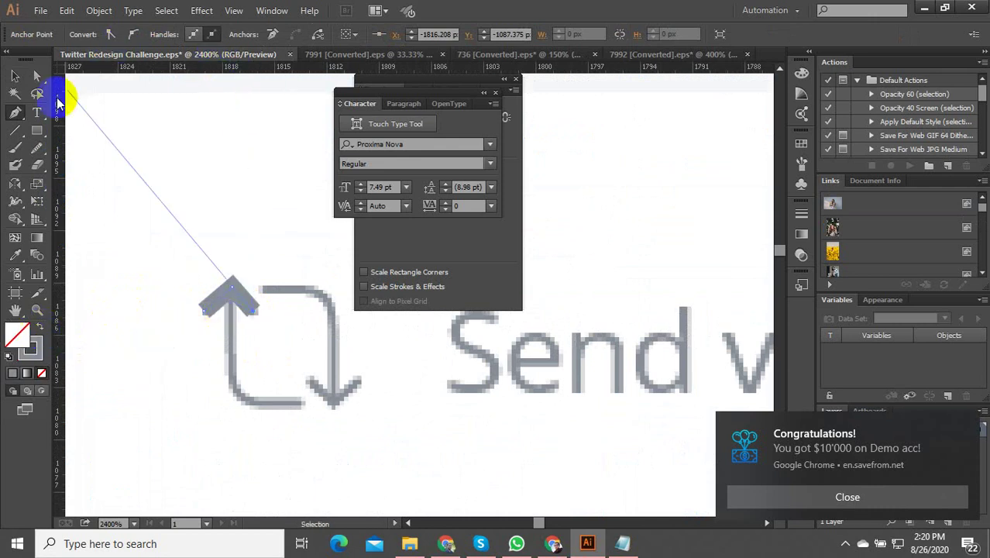
pyautogui.click(15, 75)
pyautogui.click(234, 292)
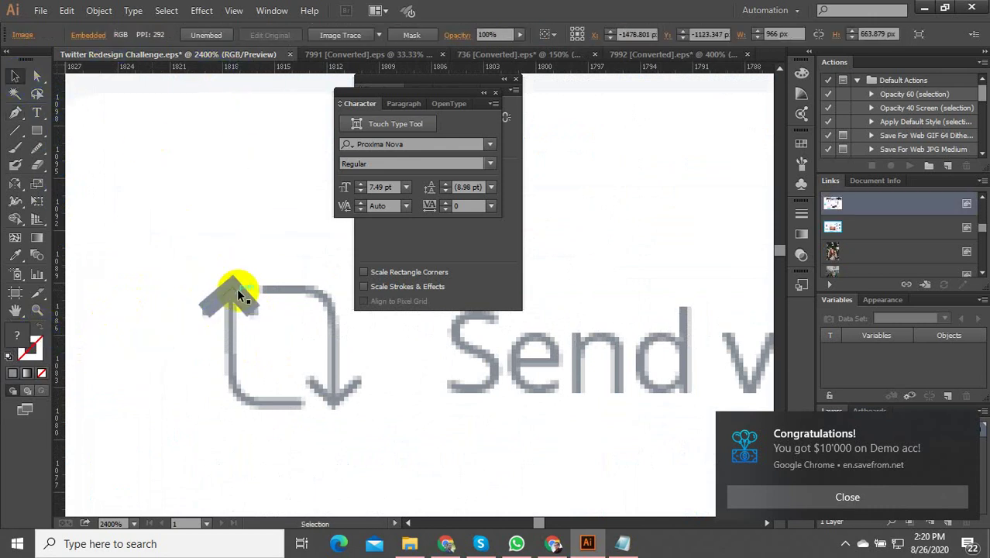
pyautogui.click(239, 300)
pyautogui.hotkey('shift', 'x')
pyautogui.press('a')
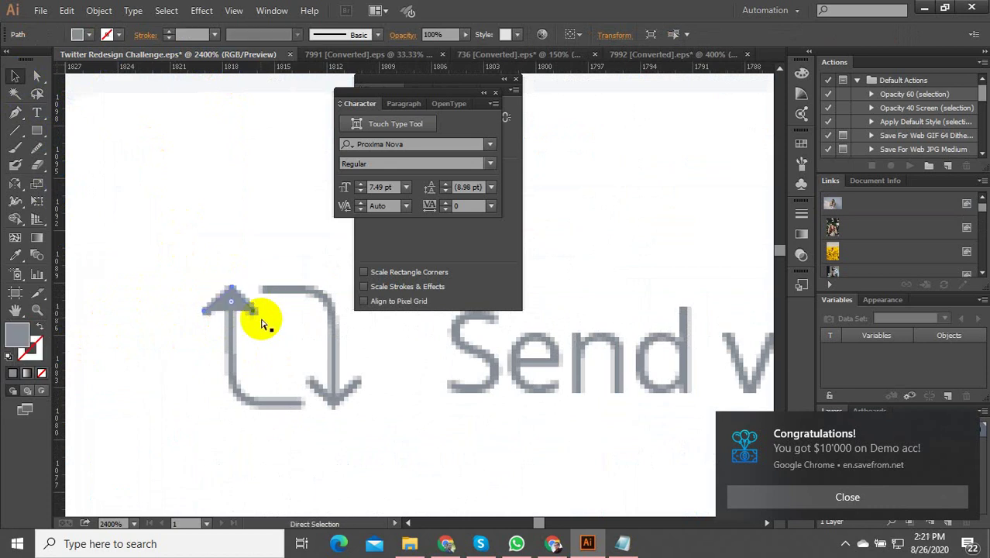
pyautogui.hotkey('ctrl', 'z')
pyautogui.hotkey('ctrl', 'z')
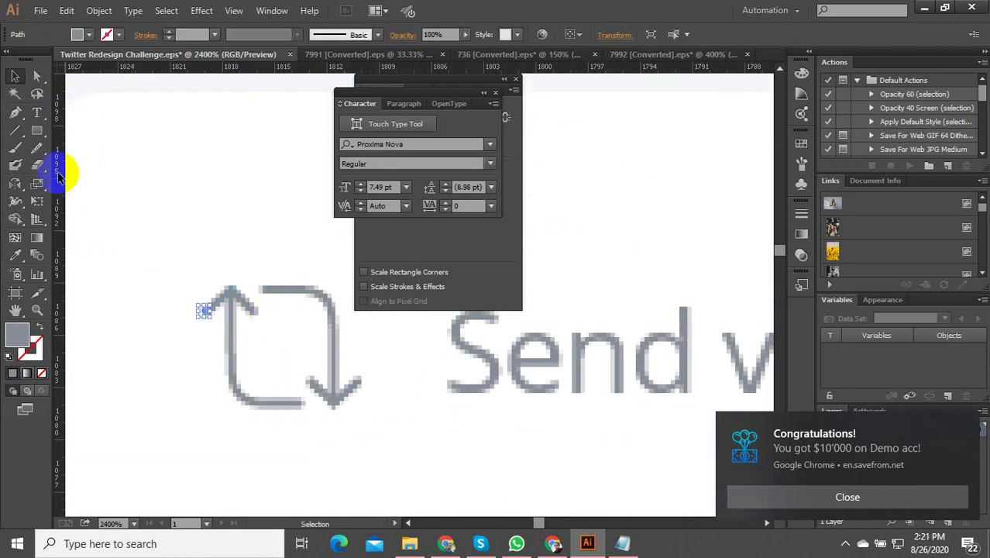
# Draw an open three-point path with the Pen tool over the upward arrow's head in the Send via Direct Message icon
pyautogui.click(20, 114)
pyautogui.scroll(1, 230, 266)
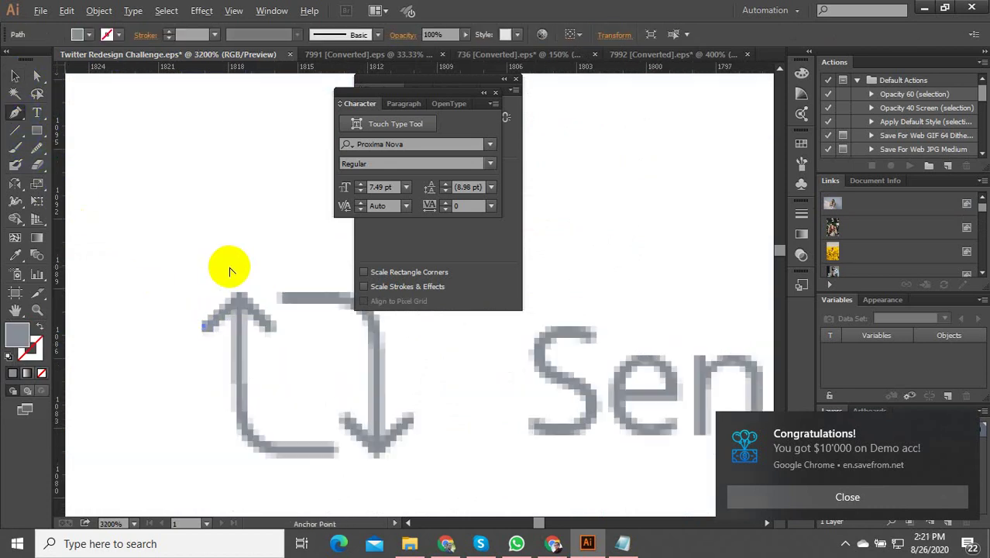
pyautogui.click(205, 328)
pyautogui.click(238, 295)
pyautogui.click(271, 331)
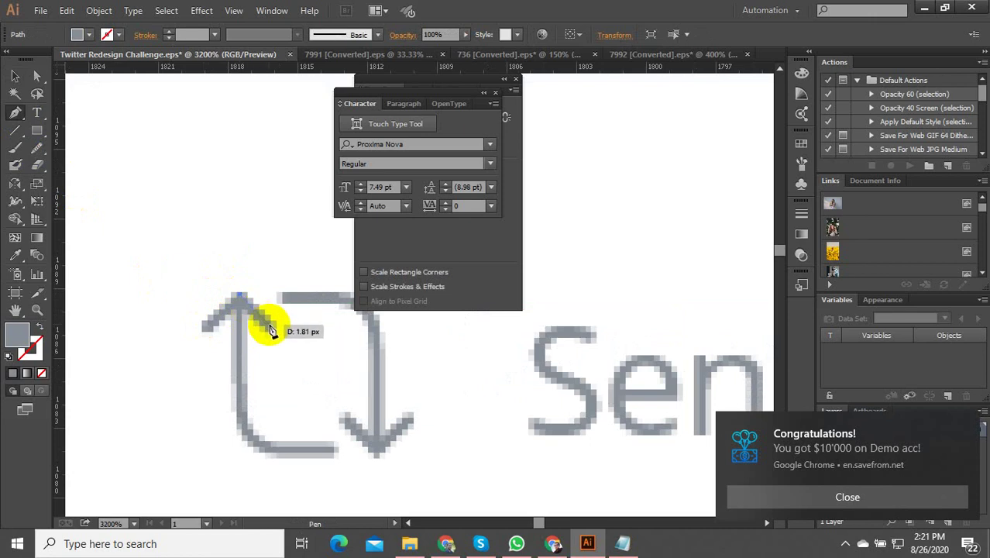
pyautogui.click(270, 331)
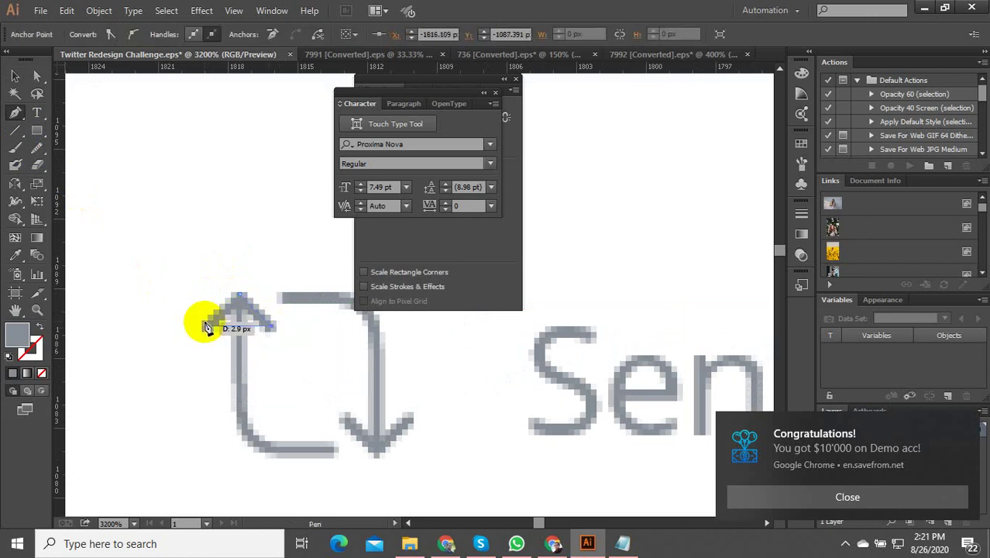
pyautogui.click(14, 75)
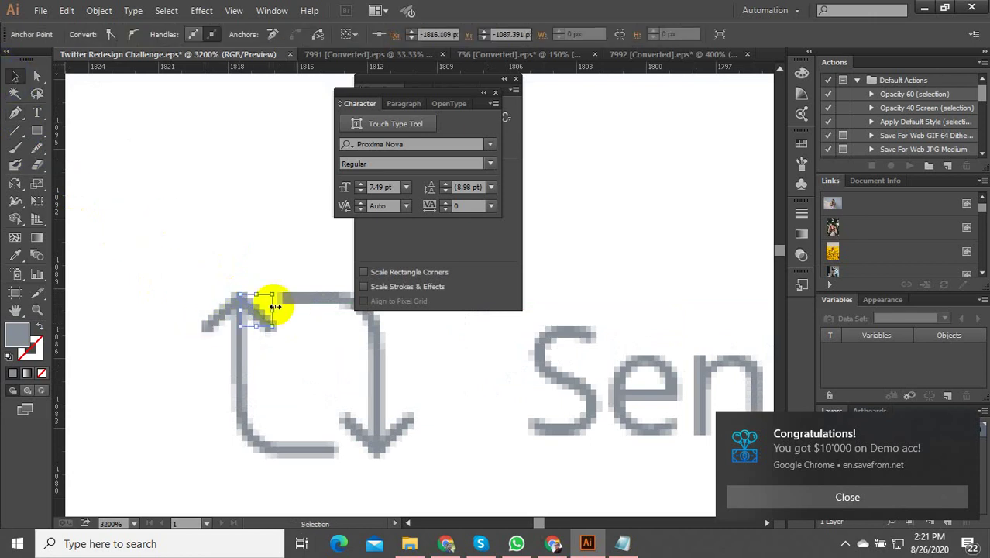
pyautogui.click(239, 310)
pyautogui.click(254, 312)
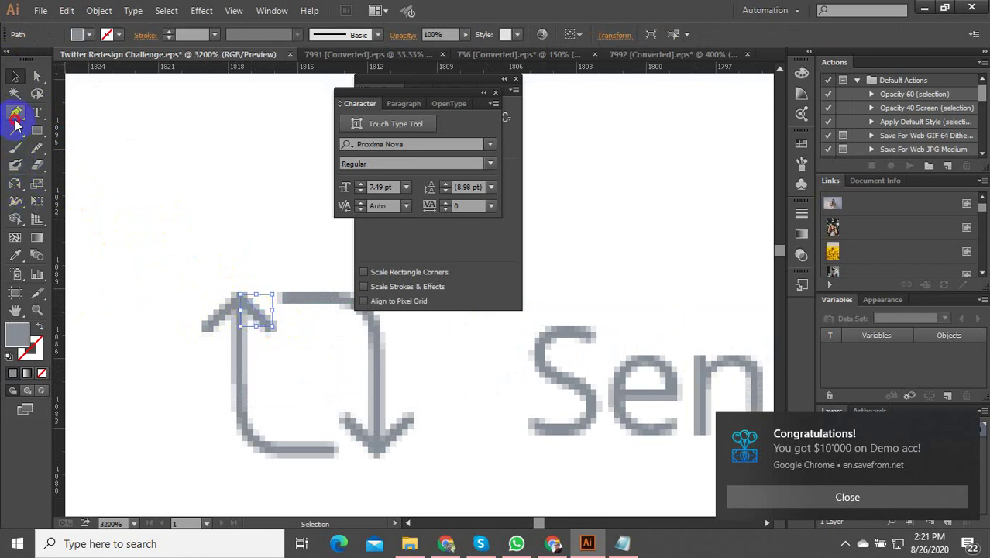
pyautogui.click(15, 117)
pyautogui.click(240, 295)
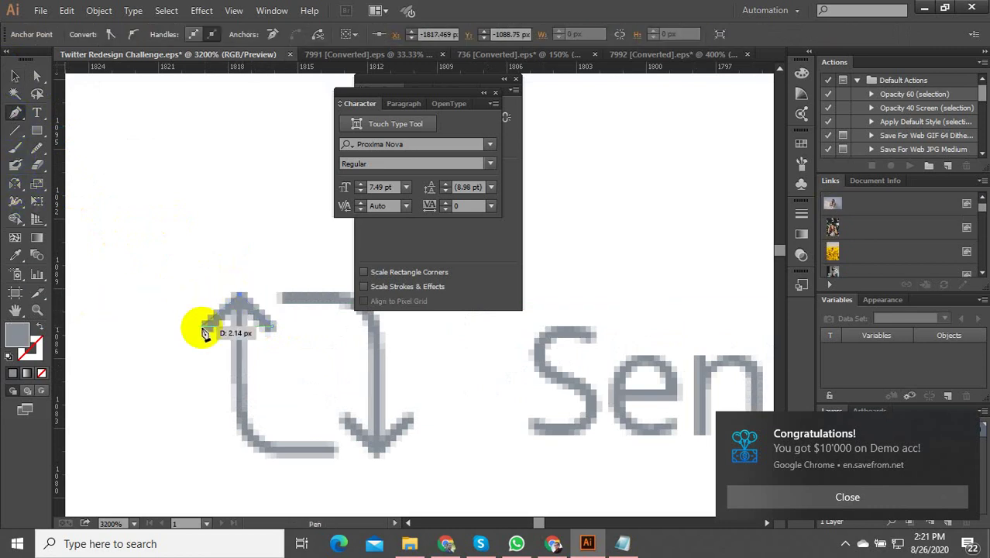
pyautogui.moveTo(206, 333); pyautogui.dragTo(56, 337)
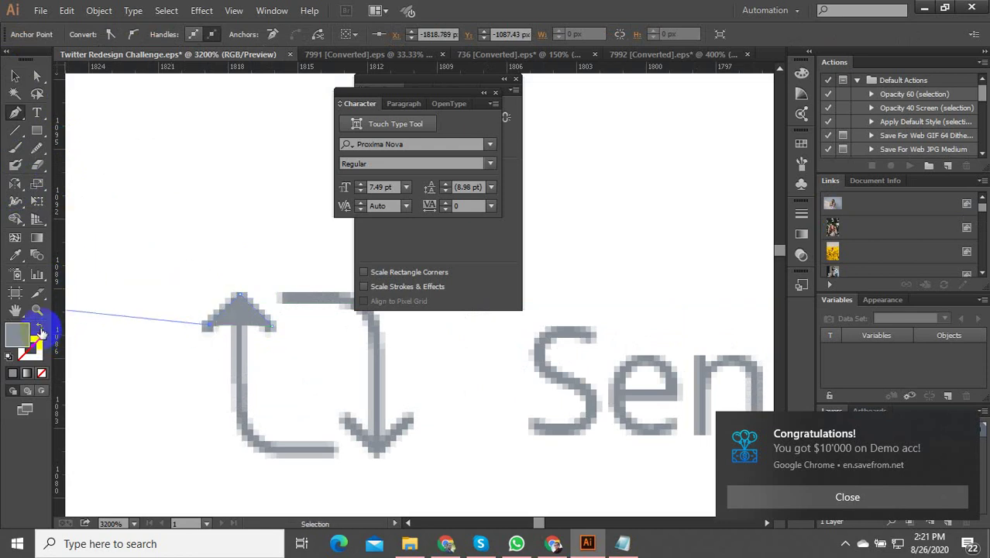
# Swap the arrowhead's grey fill to its stroke and set the stroke weight to 0.4 pt
pyautogui.click(40, 329)
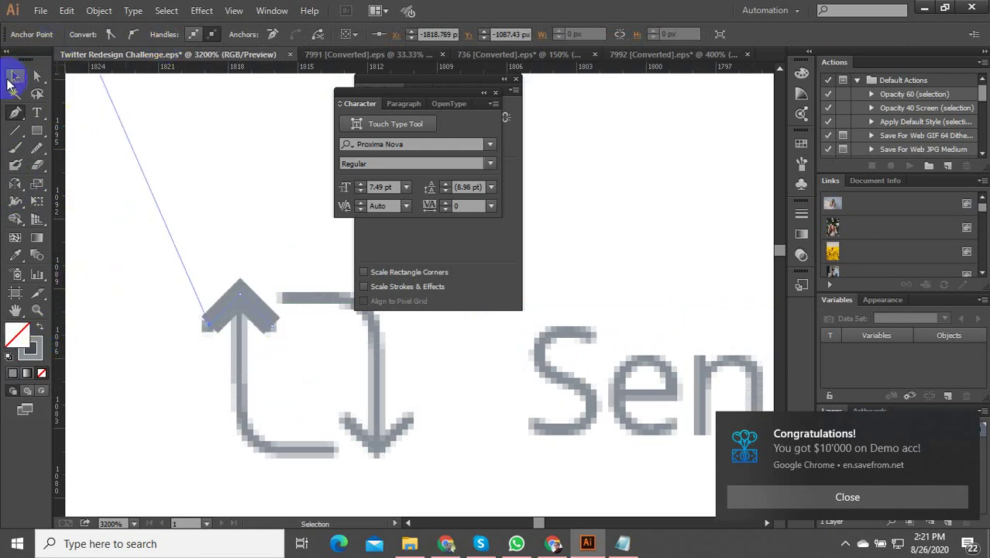
pyautogui.click(11, 79)
pyautogui.click(178, 144)
pyautogui.click(243, 297)
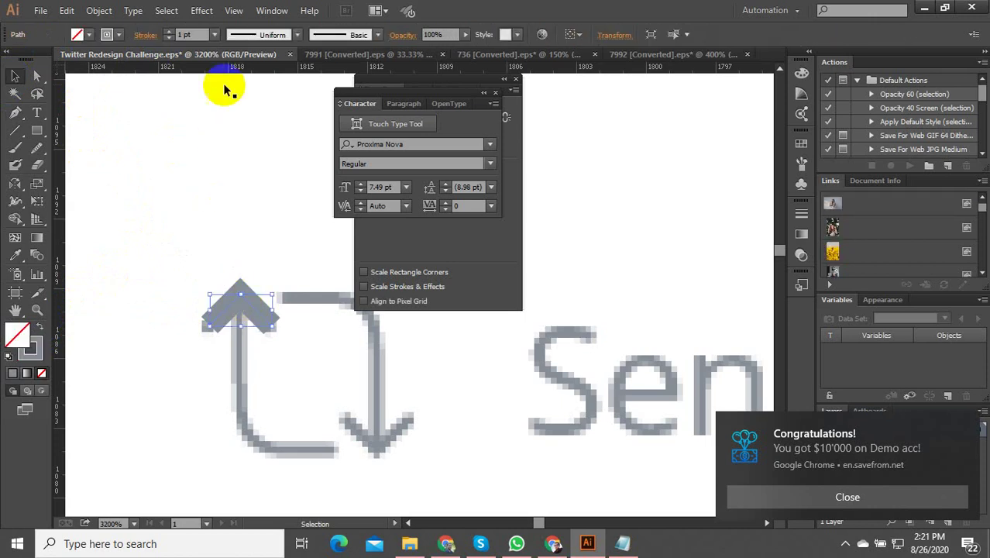
pyautogui.click(199, 34)
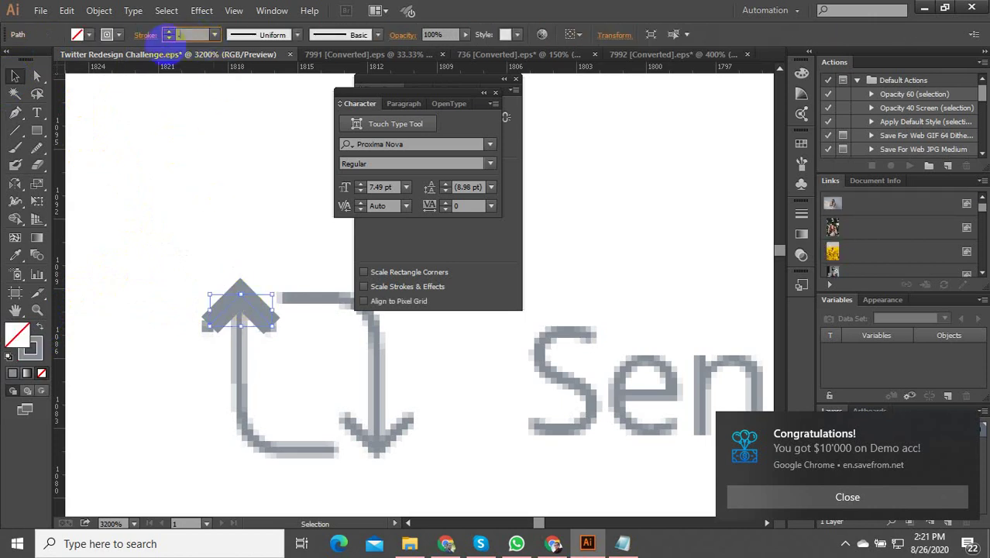
pyautogui.press('Return')
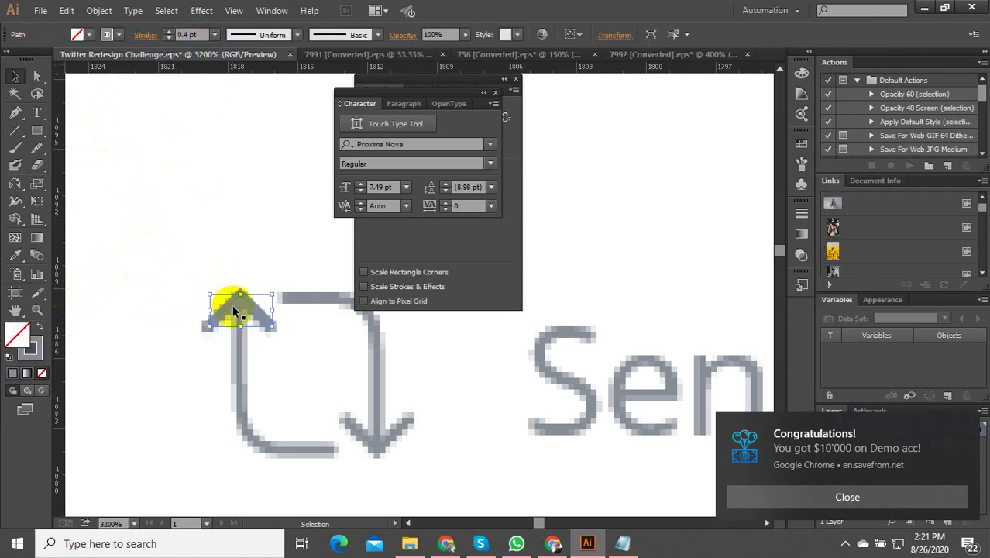
pyautogui.scroll(2, 208, 368)
pyautogui.click(217, 271)
pyautogui.scroll(-1, 241, 261)
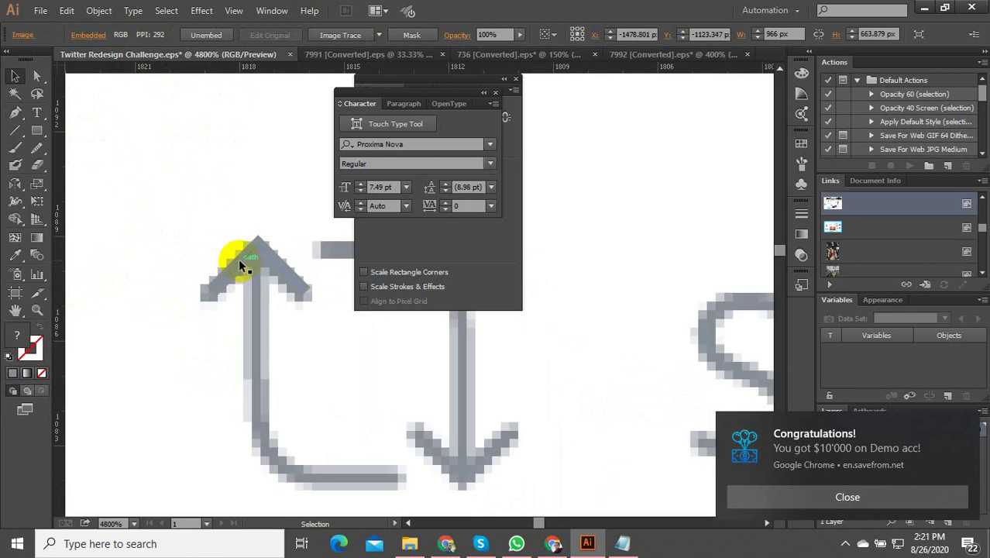
# Draw the upward arrow's shaft with the Pen tool from the arrowhead's tip down around the icon's curved lower corner
pyautogui.click(14, 112)
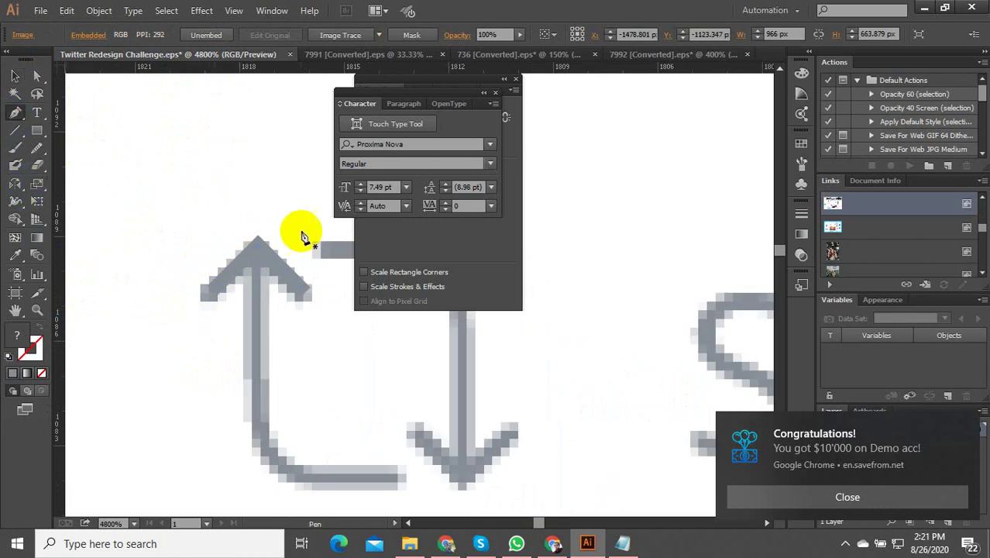
pyautogui.click(258, 242)
pyautogui.scroll(-1, 249, 289)
pyautogui.click(260, 385)
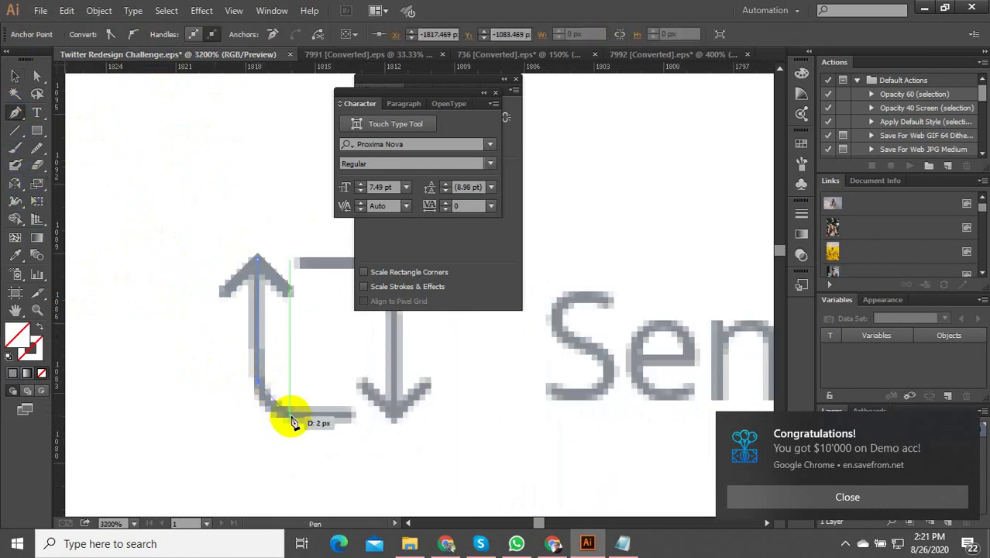
pyautogui.moveTo(290, 416); pyautogui.dragTo(325, 416)
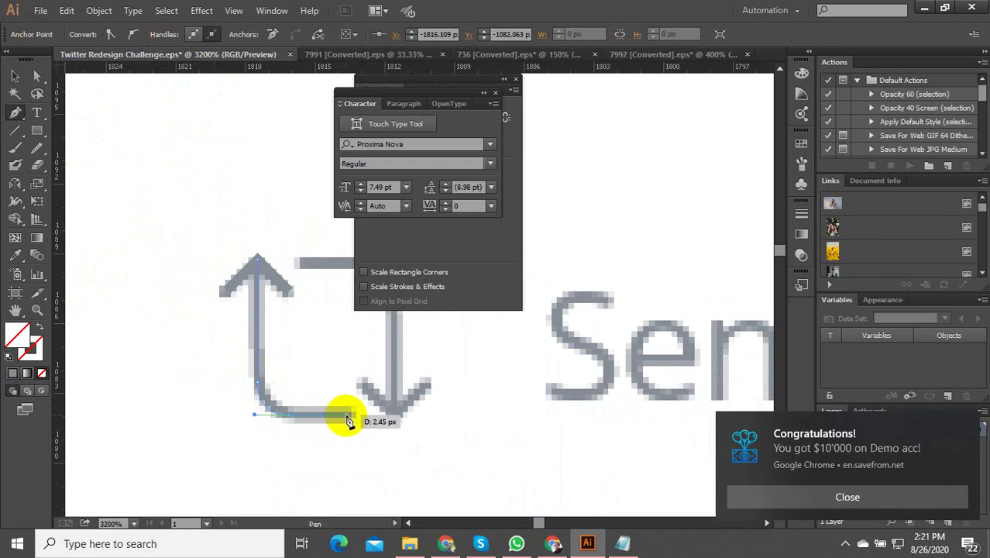
# Finish the pen path along the up arrow's lower horizontal line and apply the arrowhead's gray stroke to it with the Eyedropper
pyautogui.click(349, 417)
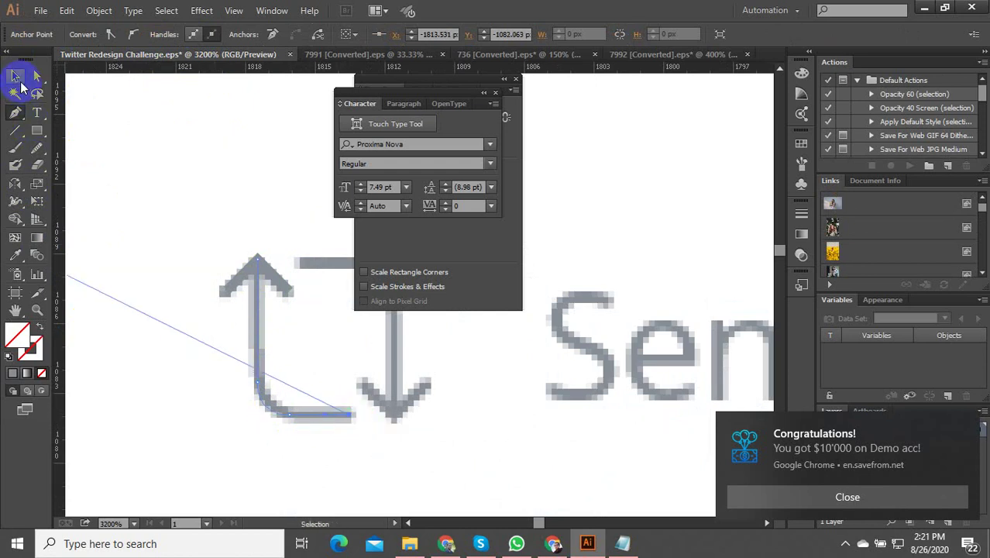
pyautogui.click(17, 256)
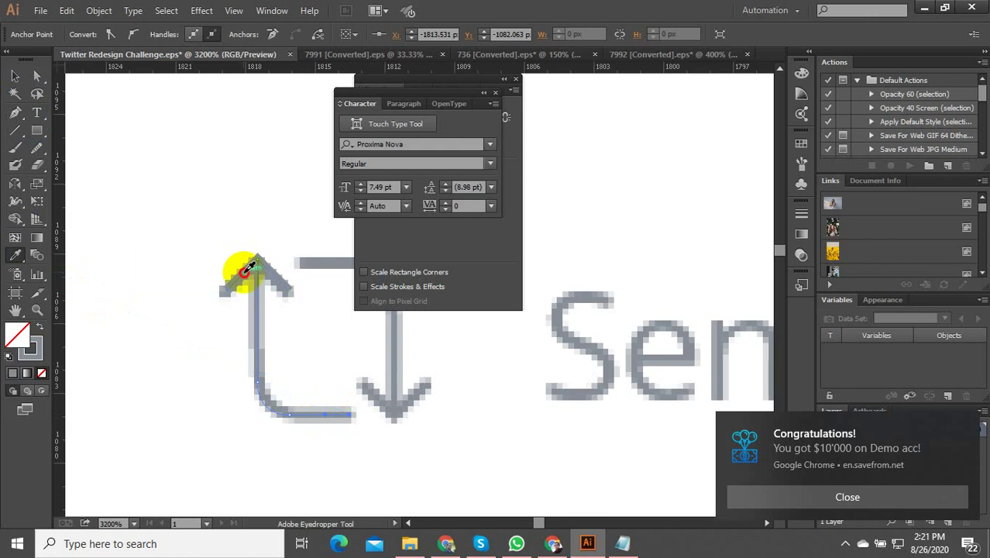
pyautogui.click(244, 269)
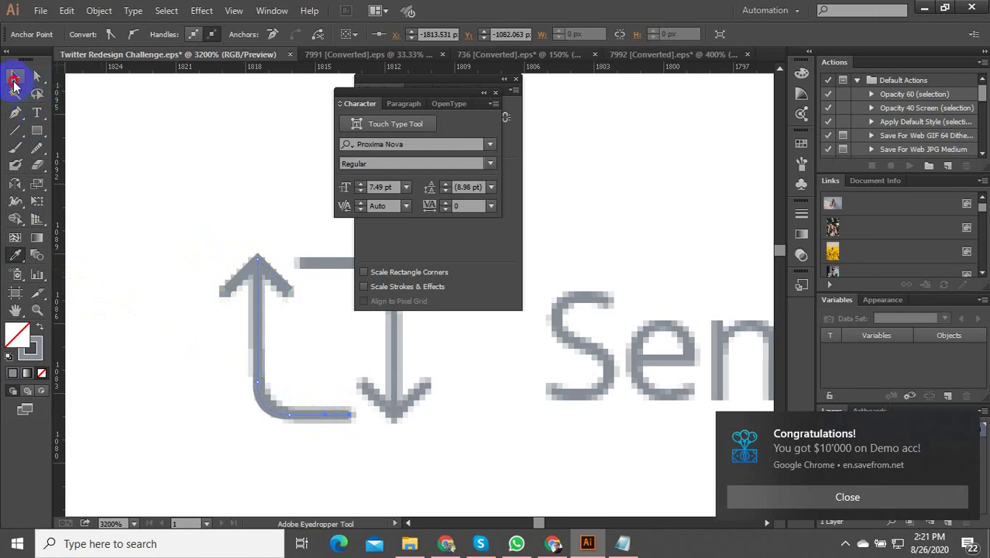
# Group the up arrow's head together with its curved stem path
pyautogui.click(14, 79)
pyautogui.keyDown('shift'); pyautogui.click(237, 275); pyautogui.keyUp('shift')
pyautogui.rightClick(238, 276)
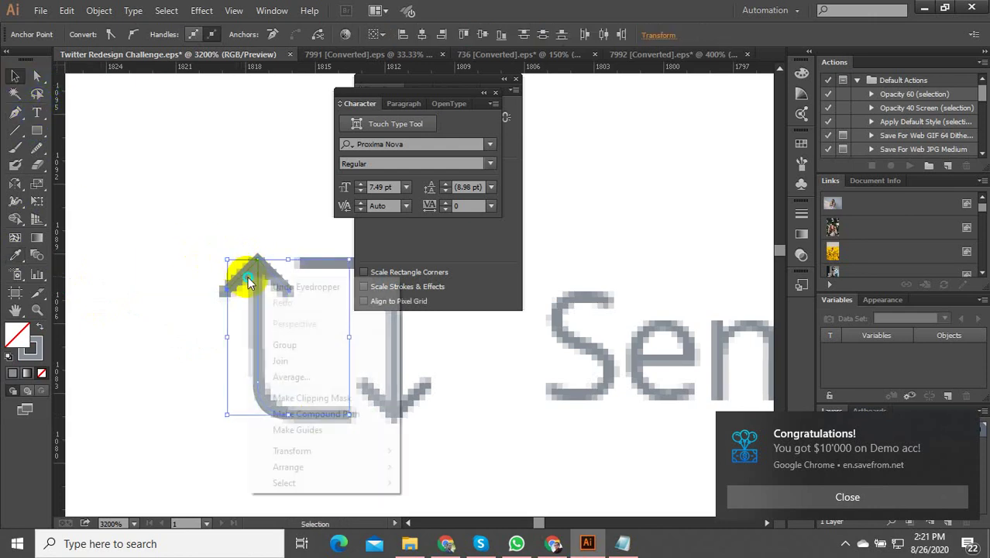
pyautogui.click(283, 345)
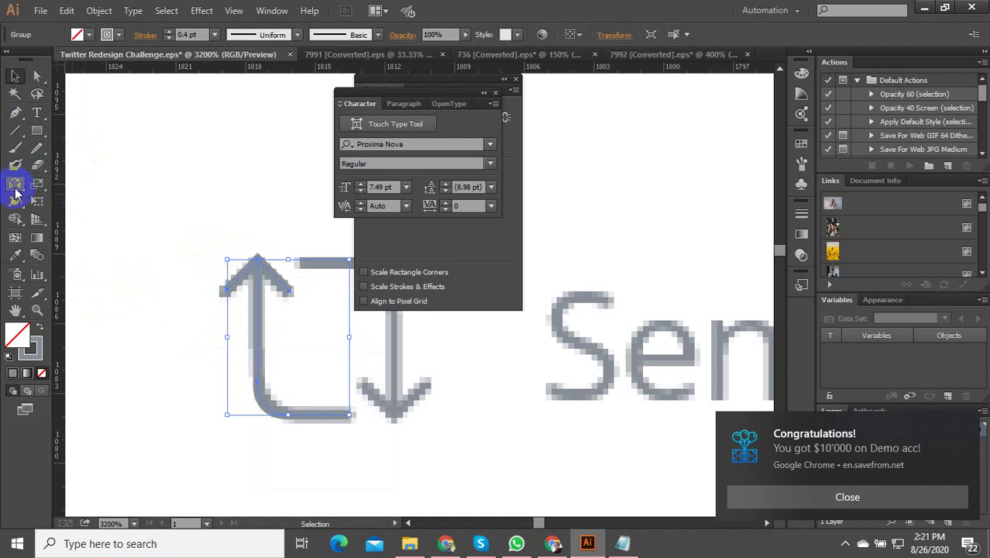
pyautogui.click(15, 186)
pyautogui.click(14, 75)
pyautogui.click(187, 272)
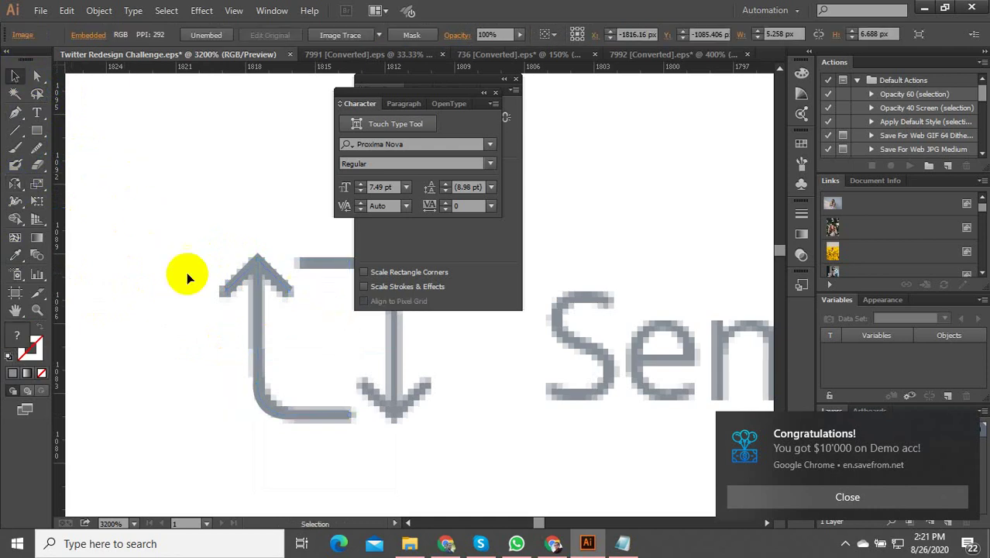
# Make a copy of the grouped up arrow reflected across the vertical axis and rotate that copy 180 degrees
pyautogui.click(260, 262)
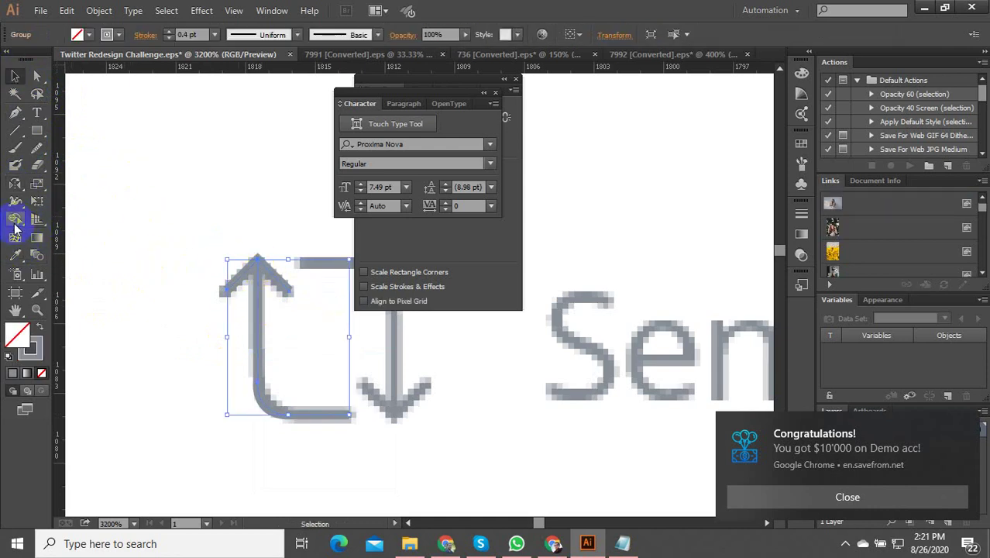
pyautogui.doubleClick(15, 185)
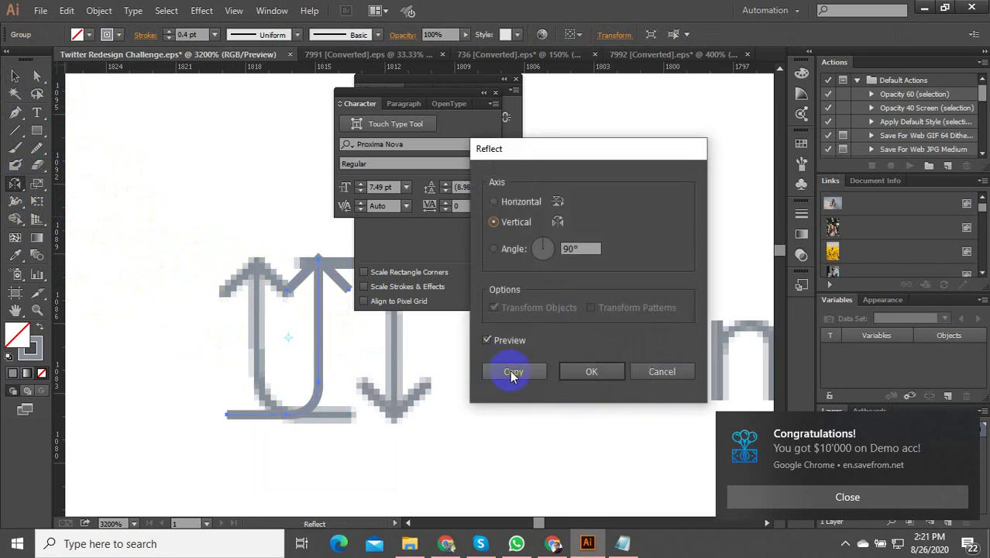
pyautogui.click(513, 371)
pyautogui.click(15, 76)
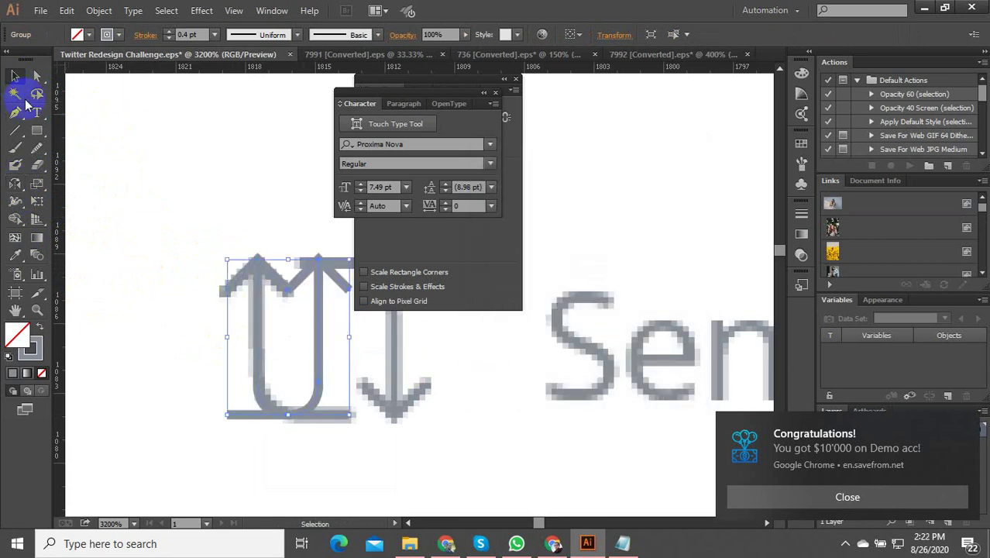
pyautogui.moveTo(355, 420); pyautogui.dragTo(165, 232)
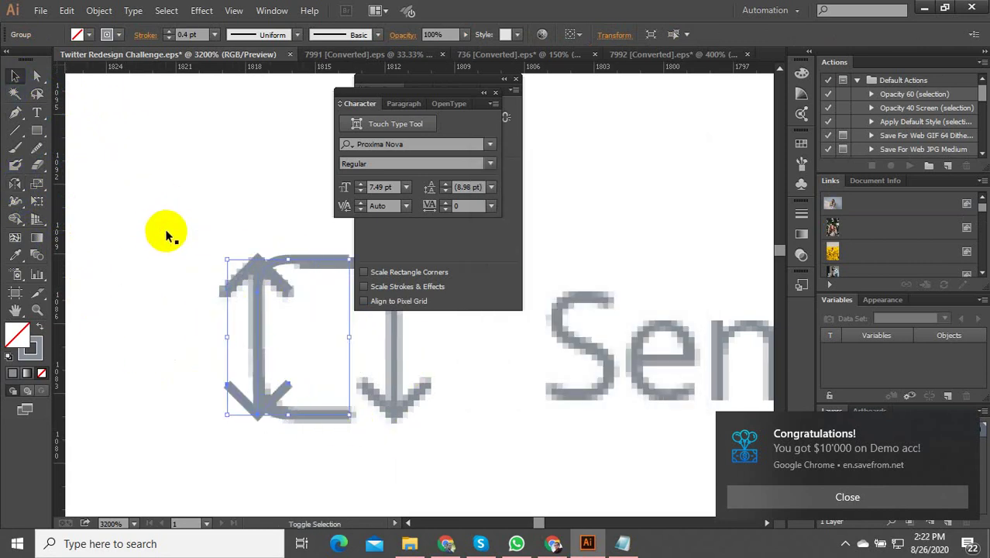
# Reflect the copied arrow itself across the vertical axis and move it onto the down arrow of the reference icon
pyautogui.doubleClick(14, 184)
pyautogui.click(587, 373)
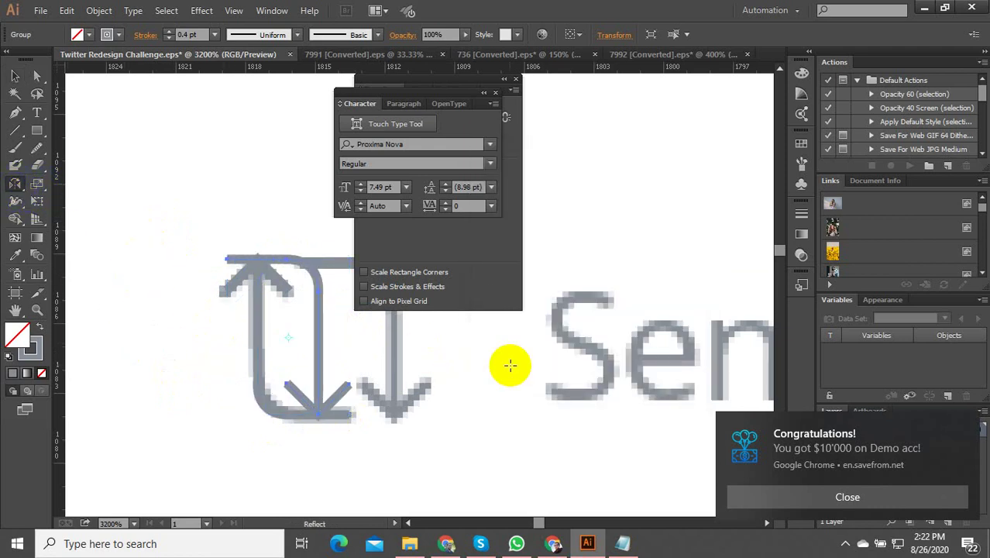
pyautogui.click(15, 75)
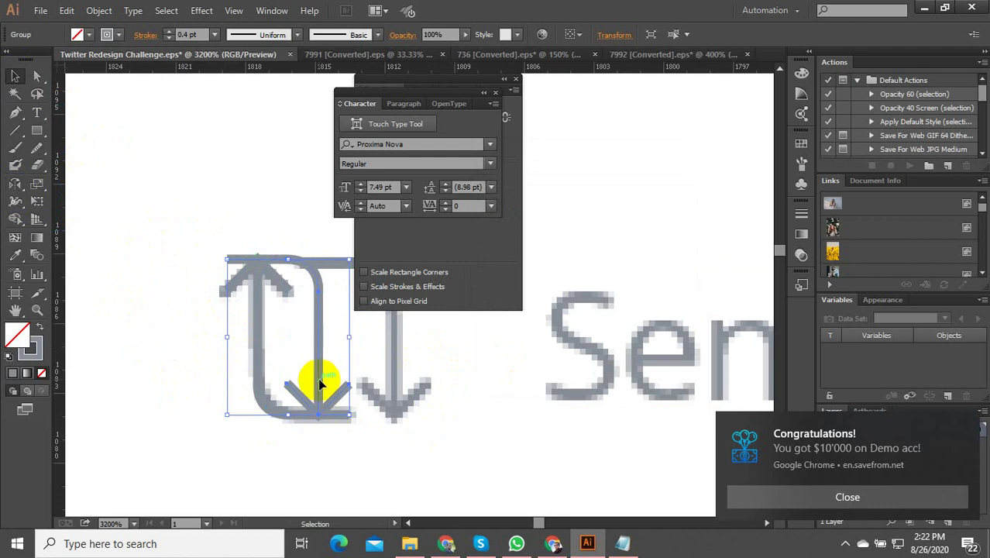
pyautogui.moveTo(320, 384); pyautogui.dragTo(392, 380)
# Trace the open bookmark outline beside "Add Tweet to Bookmarks" with the Pen tool, including the V notch and leaving the plus corner open
pyautogui.scroll(-3, 205, 361)
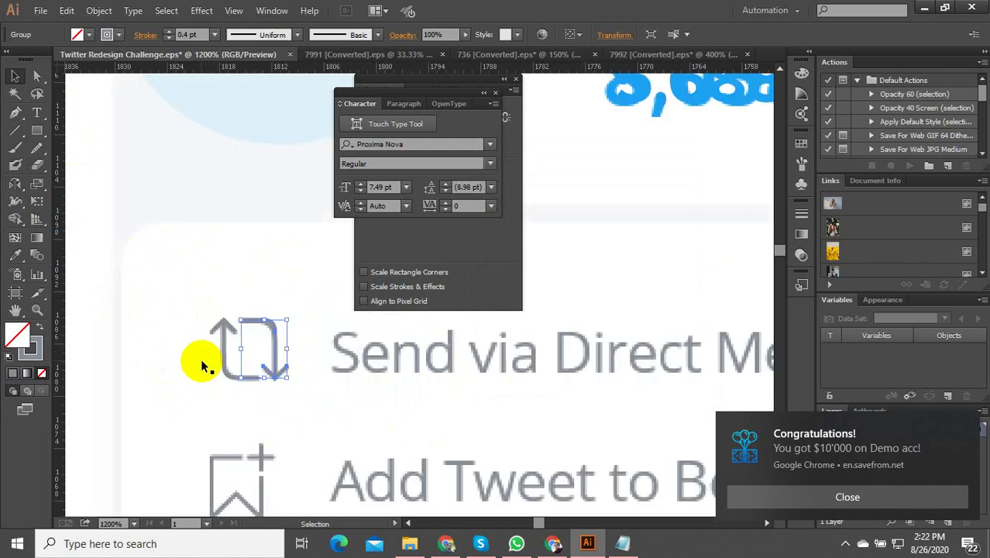
pyautogui.scroll(-1, 256, 434)
pyautogui.scroll(2, 263, 443)
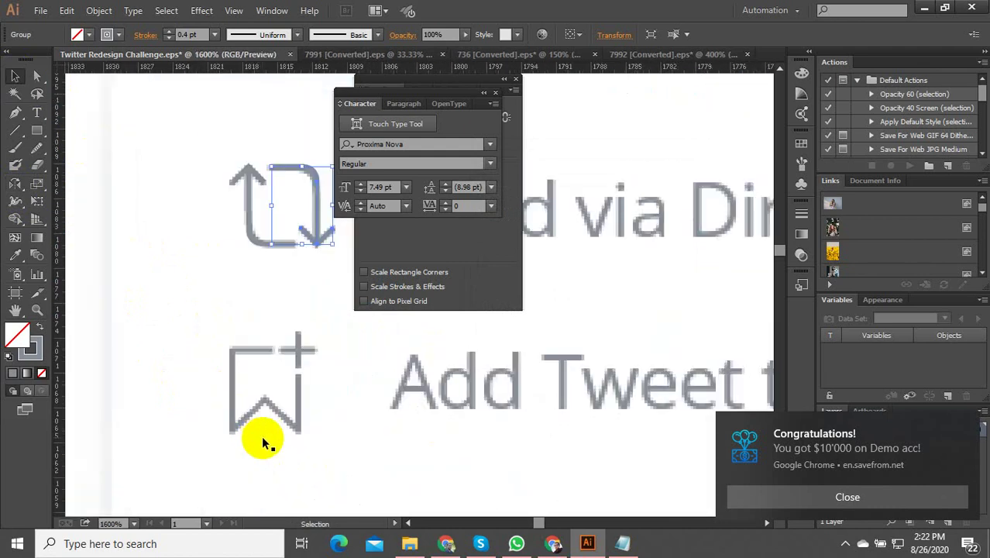
pyautogui.scroll(1, 263, 442)
pyautogui.scroll(-1, 262, 433)
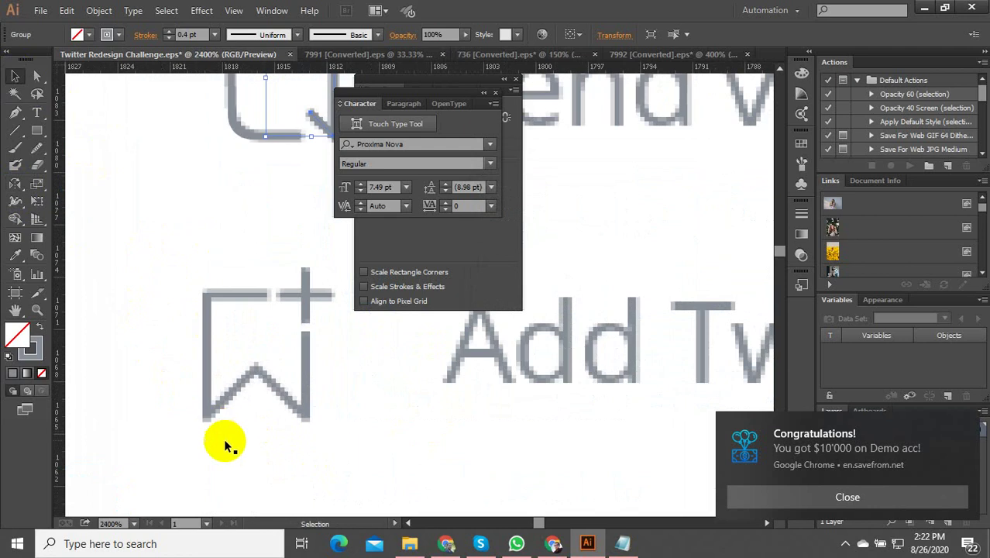
pyautogui.press('p')
pyautogui.click(267, 294)
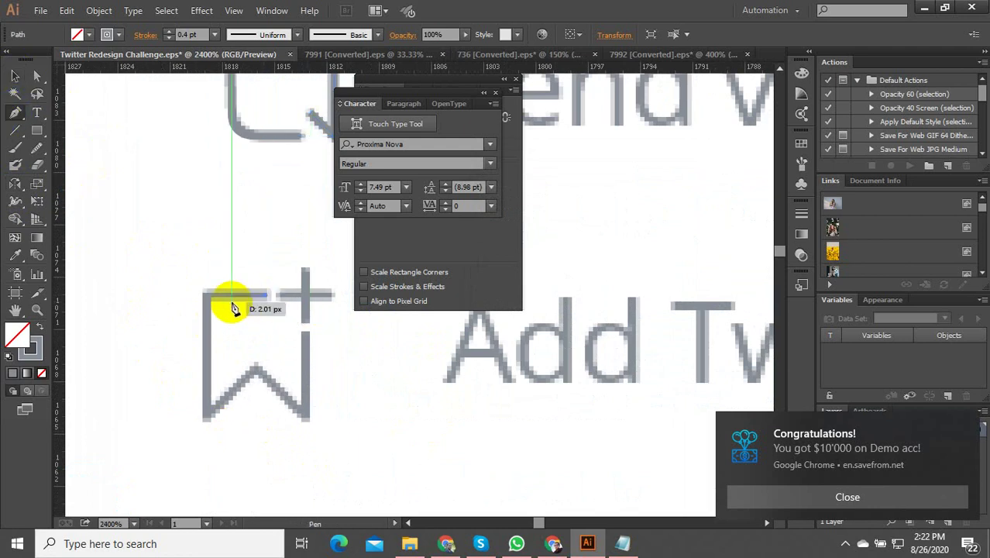
pyautogui.click(205, 295)
pyautogui.click(204, 414)
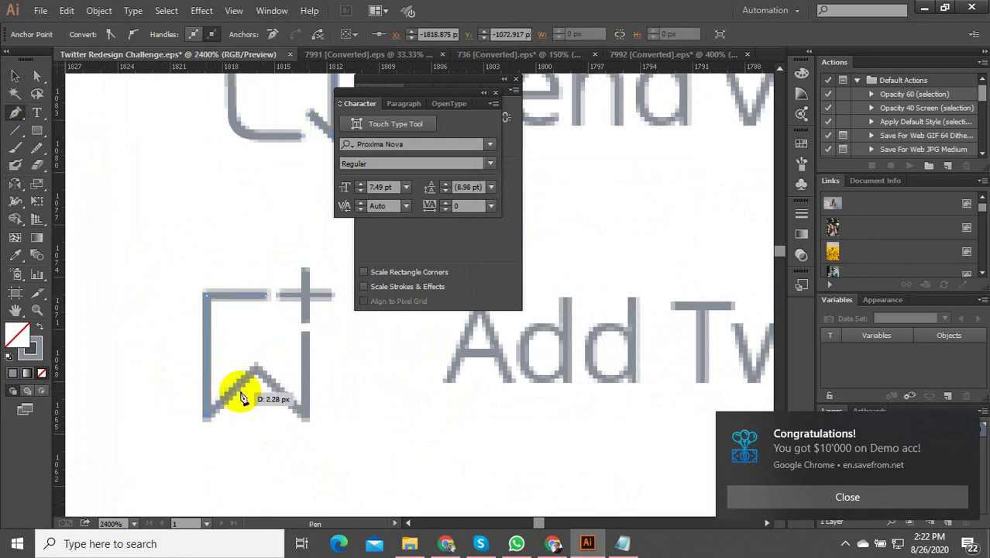
pyautogui.click(255, 370)
pyautogui.click(305, 412)
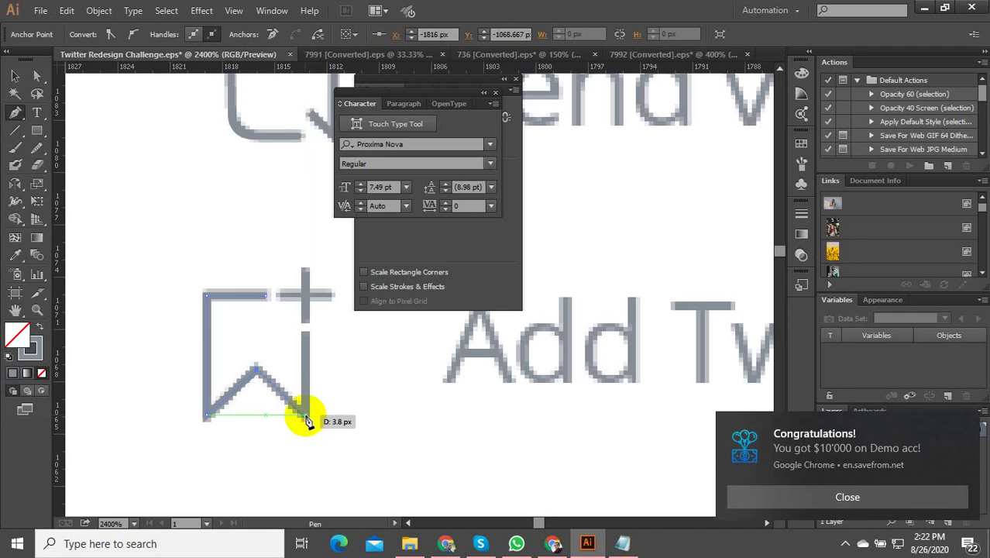
pyautogui.click(306, 416)
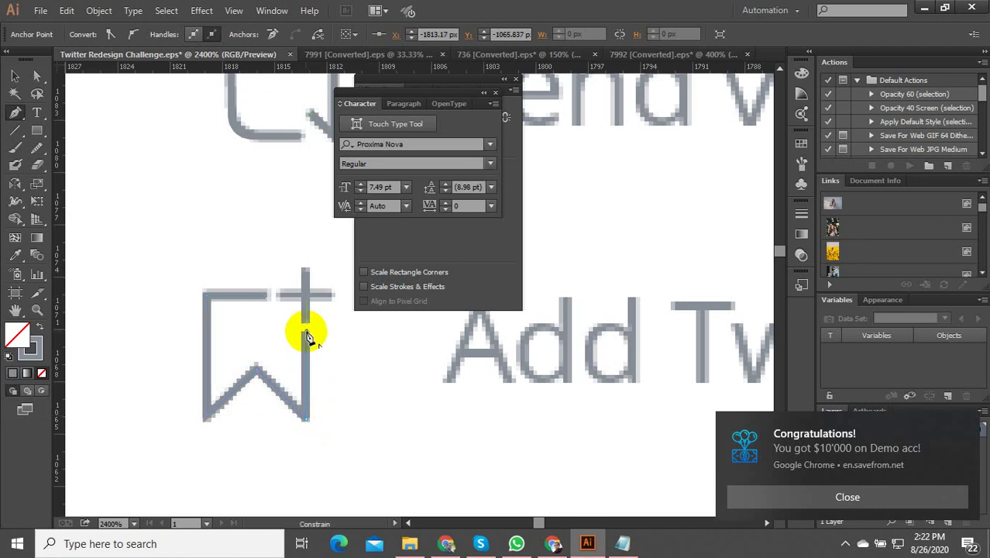
pyautogui.click(306, 332)
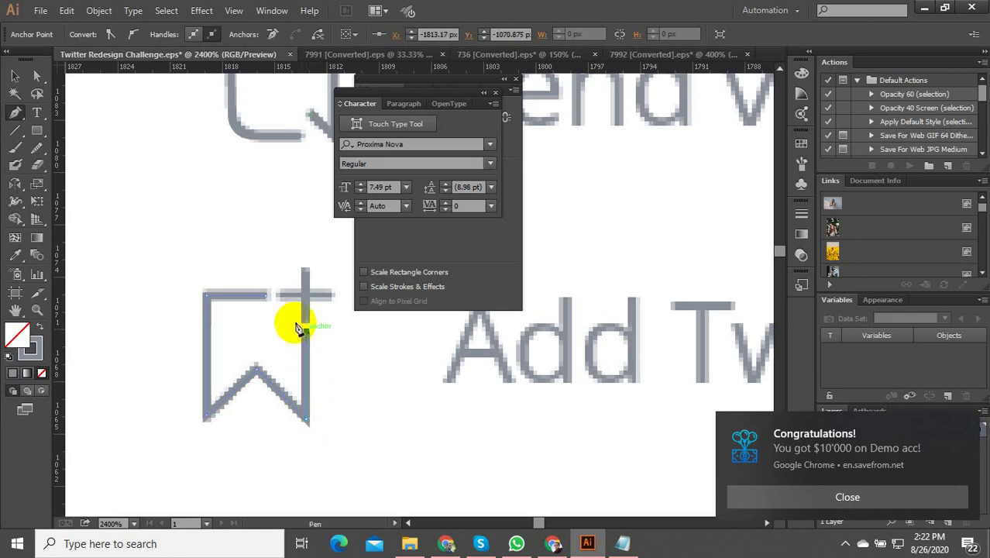
# Apply the arrow icon's gray stroke to the bookmark outline with the Eyedropper and deselect it
pyautogui.click(16, 255)
pyautogui.click(293, 155)
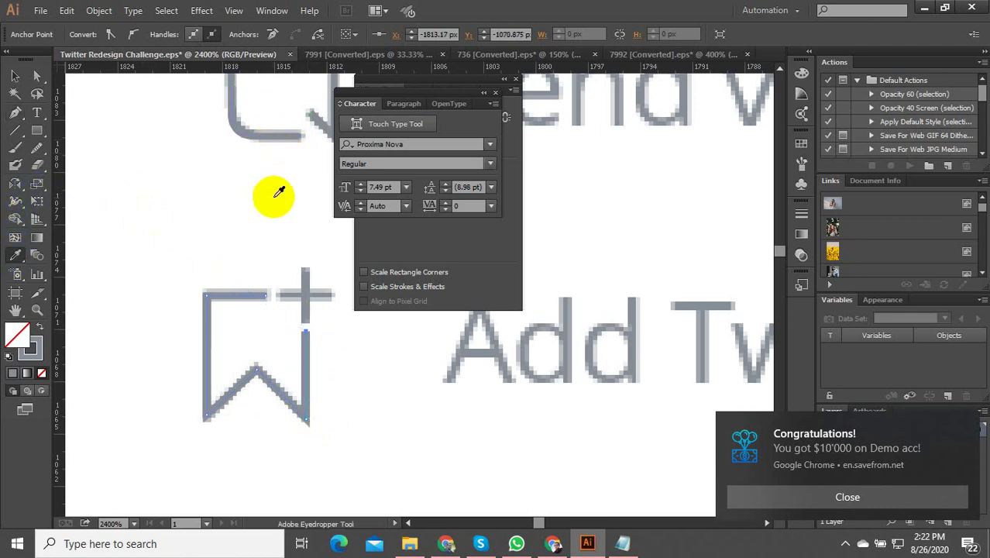
pyautogui.click(14, 76)
pyautogui.click(126, 145)
# Draw a rectangle about 3.25 by 0.34 px over the plus sign's horizontal bar and fill it with gray sampled from the reference
pyautogui.scroll(2, 258, 242)
pyautogui.scroll(1, 303, 296)
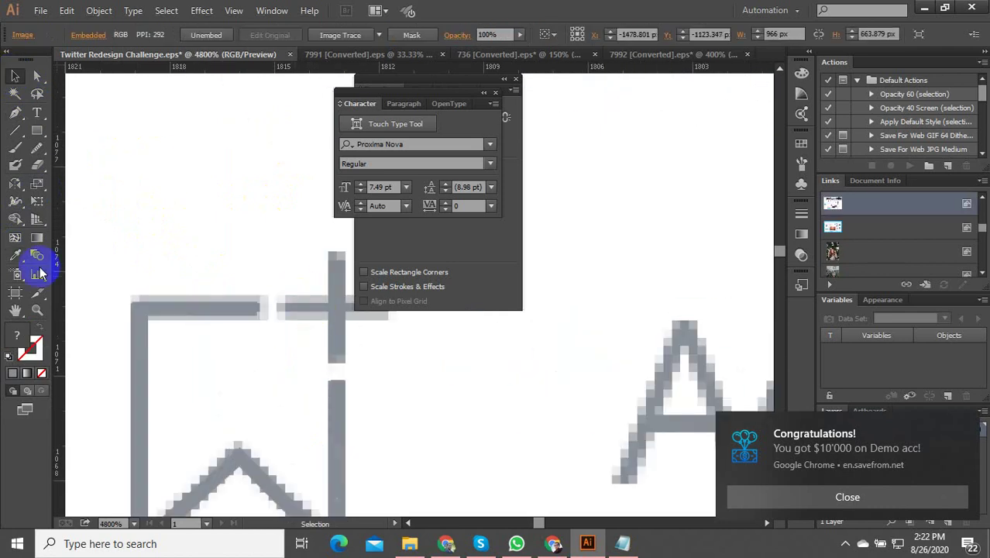
pyautogui.click(36, 131)
pyautogui.scroll(-1, 184, 265)
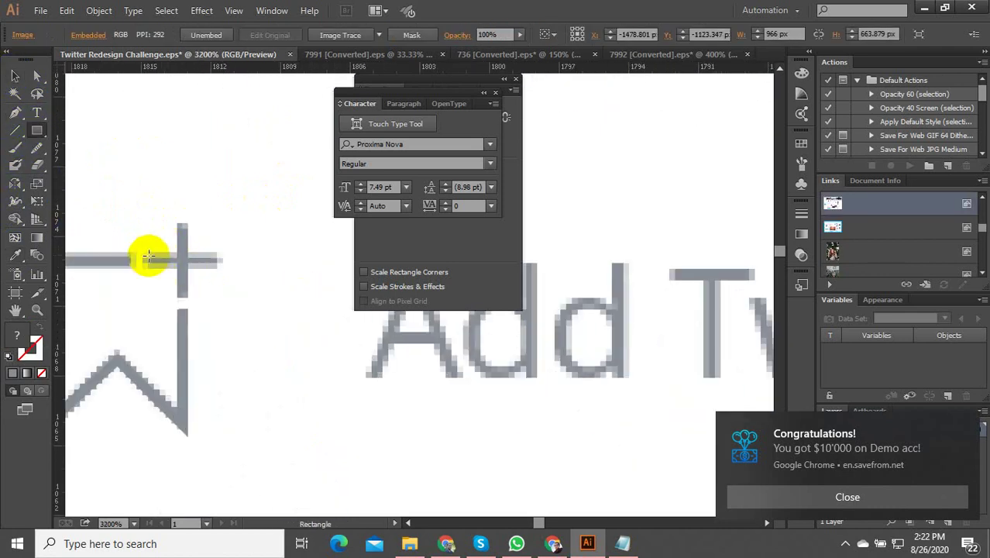
pyautogui.moveTo(147, 257); pyautogui.dragTo(215, 264)
pyautogui.click(17, 257)
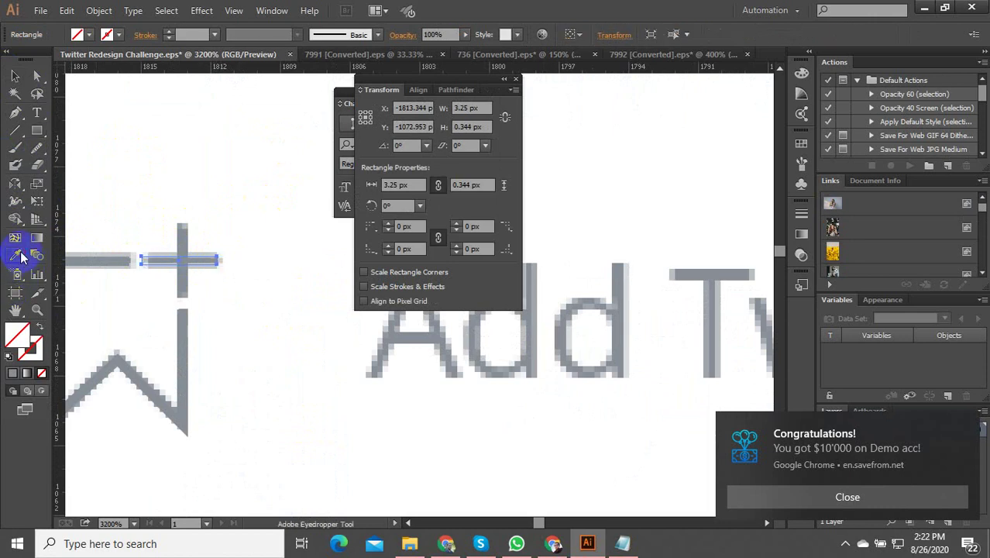
pyautogui.click(184, 283)
pyautogui.click(17, 76)
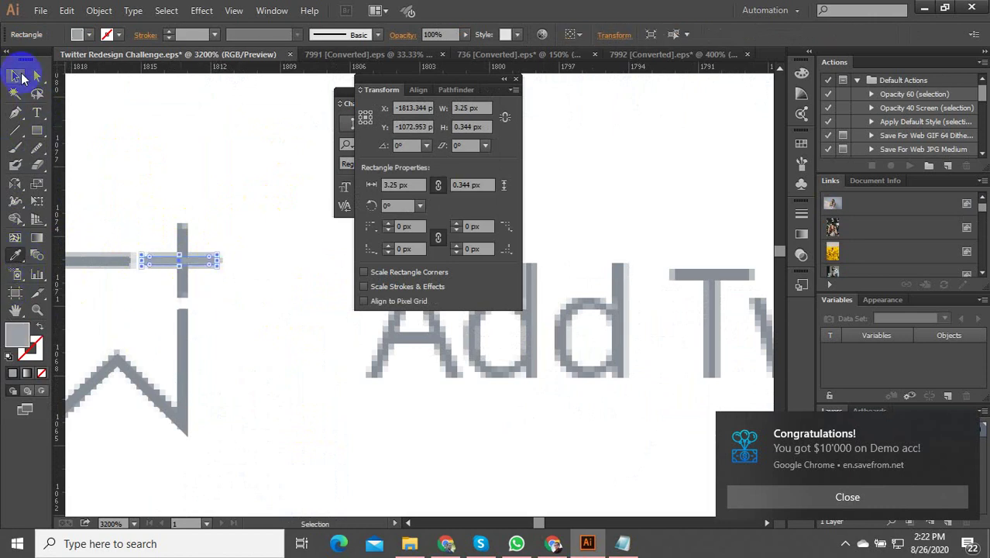
# Duplicate the bar rotated to vertical over the plus sign's upright and widen it to about 0.53 px
pyautogui.scroll(1, 226, 270)
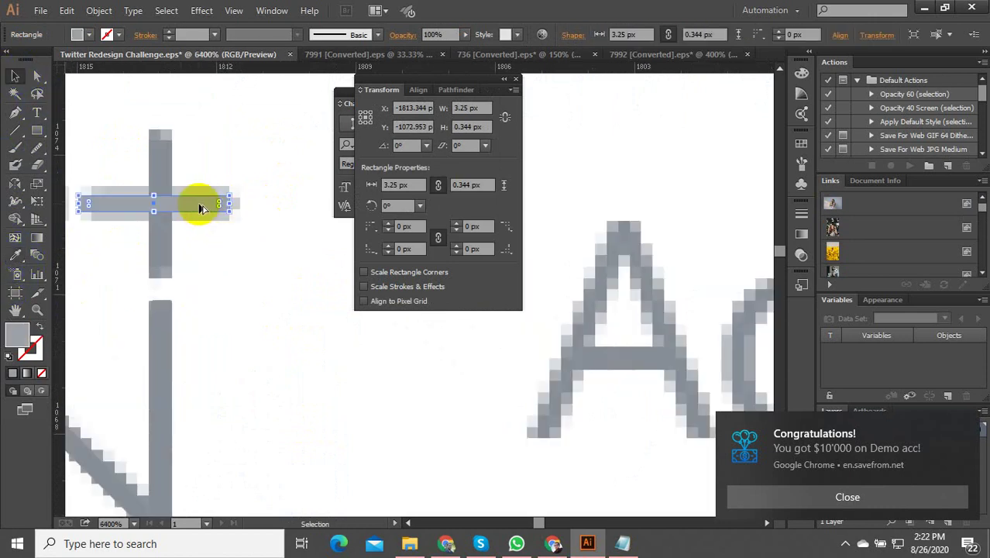
pyautogui.moveTo(199, 206); pyautogui.dragTo(159, 280)
pyautogui.moveTo(155, 232); pyautogui.dragTo(170, 207)
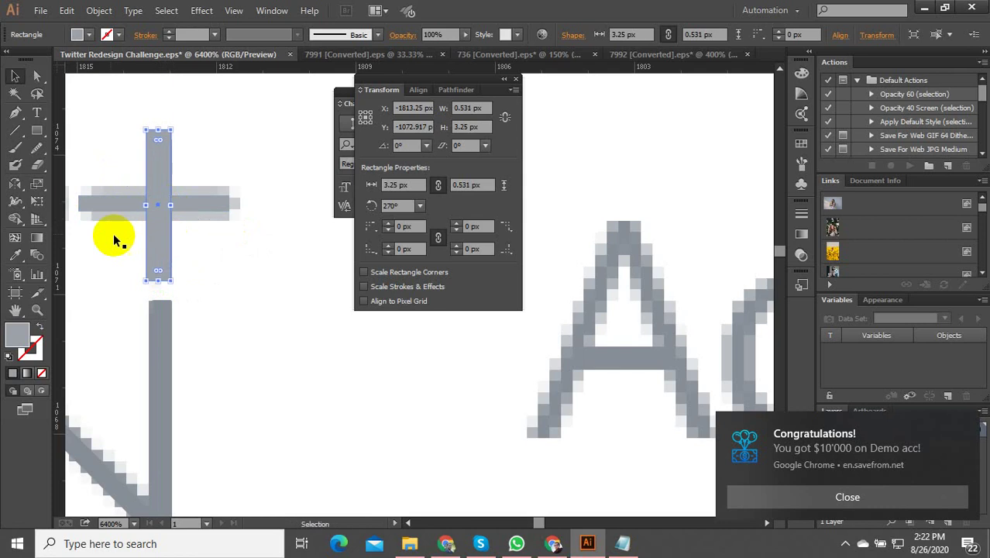
# Fill both plus bars with the bookmark's darker gray and group them with the bookmark outline
pyautogui.keyDown('shift'); pyautogui.click(111, 206); pyautogui.keyUp('shift')
pyautogui.click(16, 259)
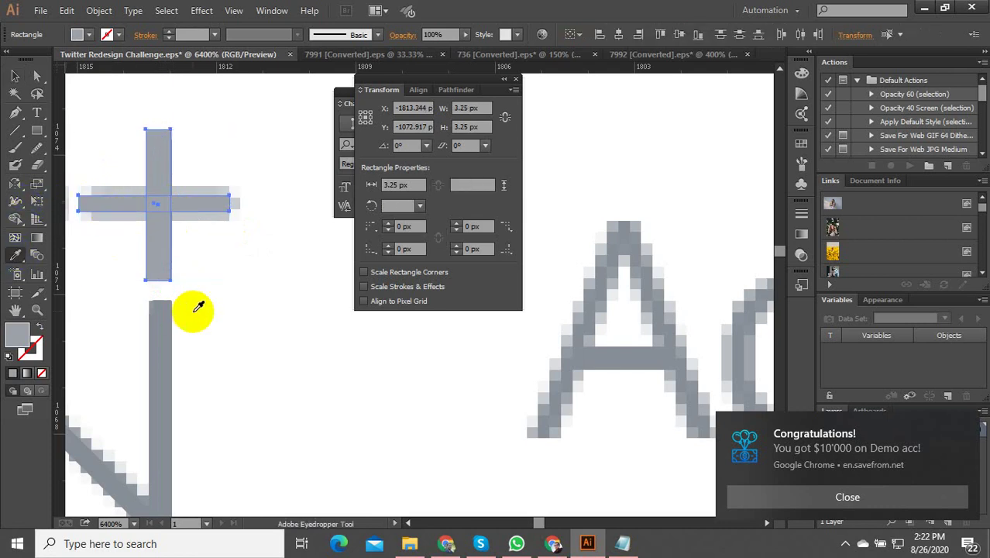
pyautogui.click(161, 323)
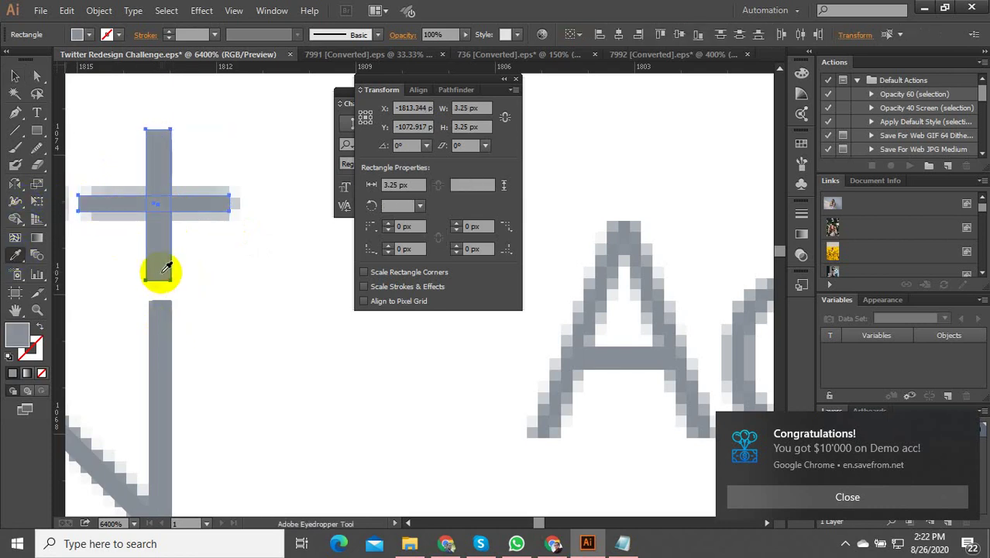
pyautogui.click(14, 76)
pyautogui.keyDown('shift'); pyautogui.click(161, 327); pyautogui.keyUp('shift')
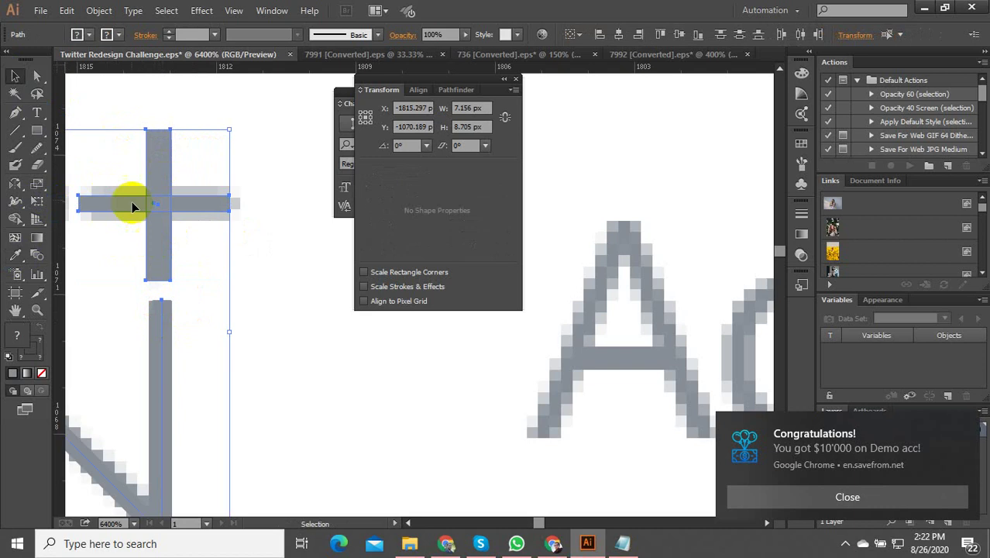
pyautogui.rightClick(155, 199)
pyautogui.click(192, 265)
# Start tracing the lower loop of the chain-link icon beside "Copy link to Tweet" with the Pen tool, curving over its upper end
pyautogui.hotkey('ctrl', '-')
pyautogui.hotkey('ctrl', '-')
pyautogui.hotkey('ctrl', '-')
pyautogui.scroll(-3, 229, 255)
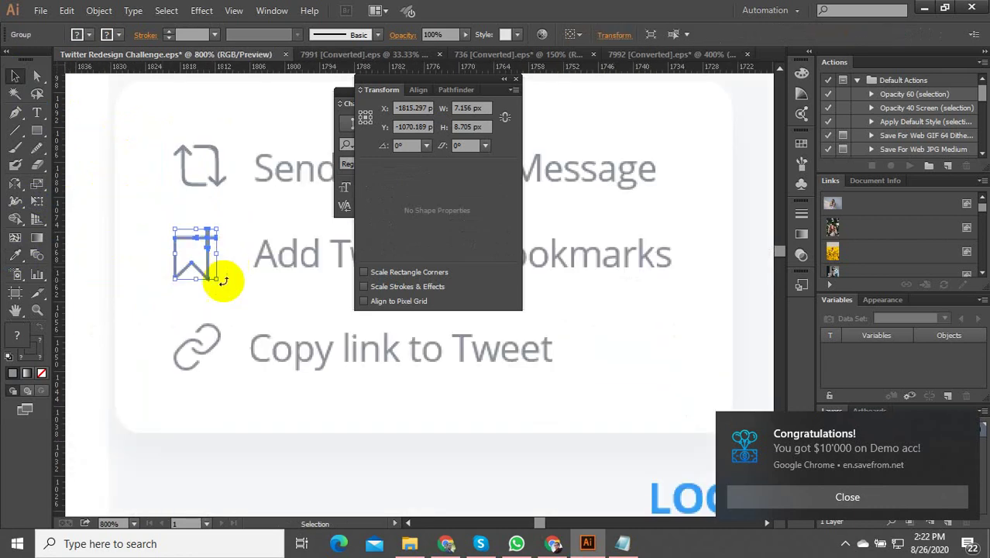
pyautogui.scroll(3, 199, 392)
pyautogui.scroll(1, 123, 296)
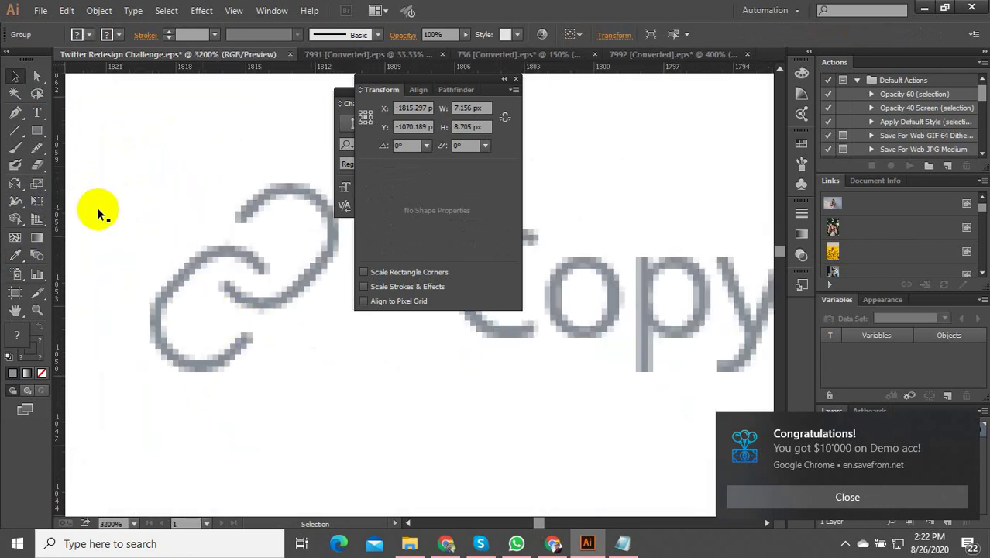
pyautogui.click(15, 113)
pyautogui.scroll(2, 238, 280)
pyautogui.click(254, 252)
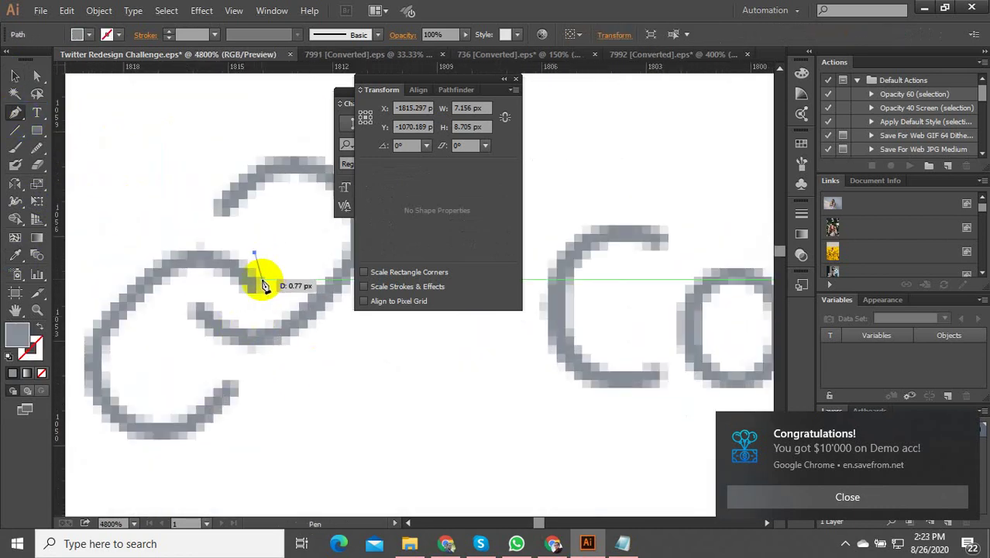
pyautogui.click(255, 286)
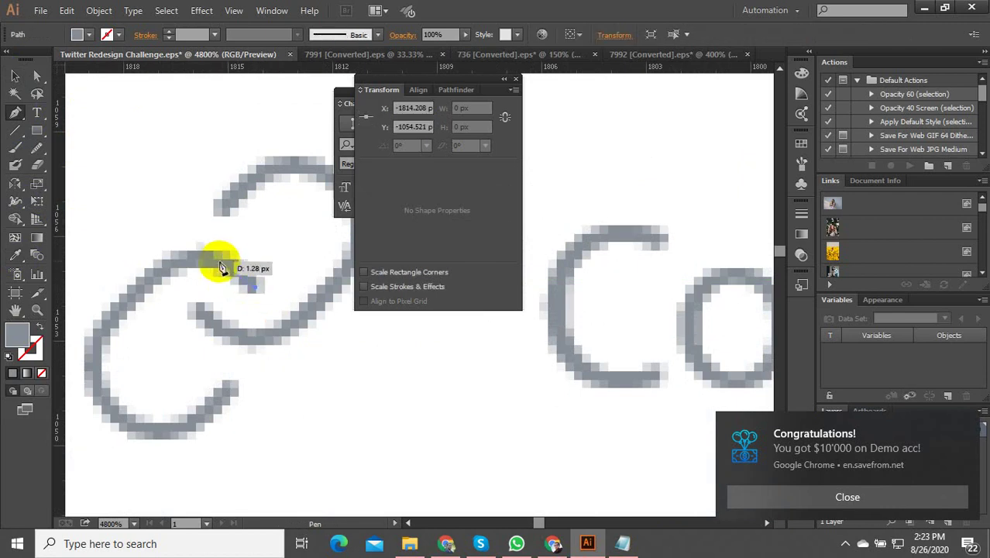
pyautogui.moveTo(230, 270); pyautogui.dragTo(139, 283)
pyautogui.scroll(-2, 200, 226)
pyautogui.scroll(2, 153, 283)
pyautogui.moveTo(177, 360)
pyautogui.mouseDown()
pyautogui.moveTo(202, 374)
pyautogui.moveTo(195, 369)
pyautogui.mouseUp()
pyautogui.hotkey('ctrl', 'z')
pyautogui.hotkey('ctrl', 'z')
pyautogui.hotkey('ctrl', 'z')
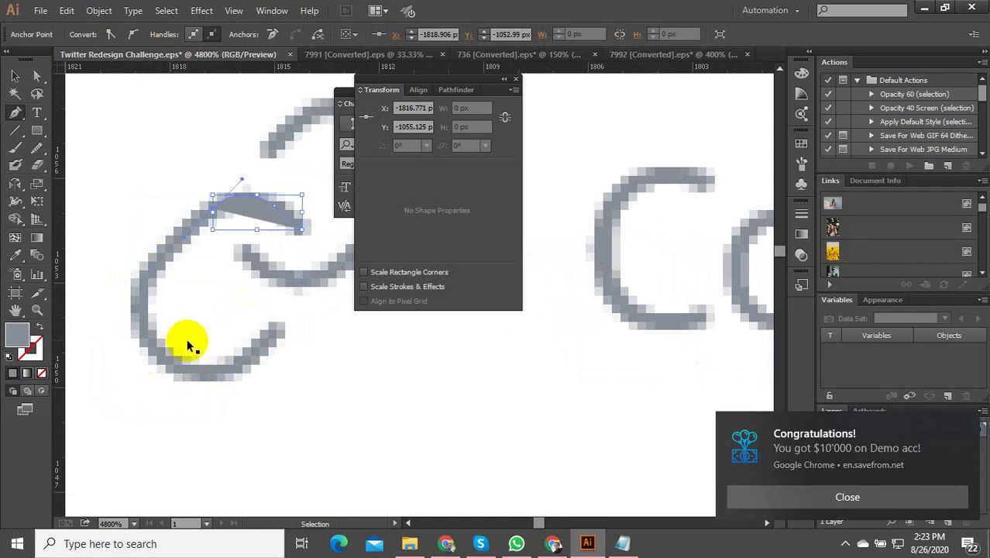
# Undo the pen path started over the upper end of the link icon's lower loop
pyautogui.hotkey('ctrl', 'z')
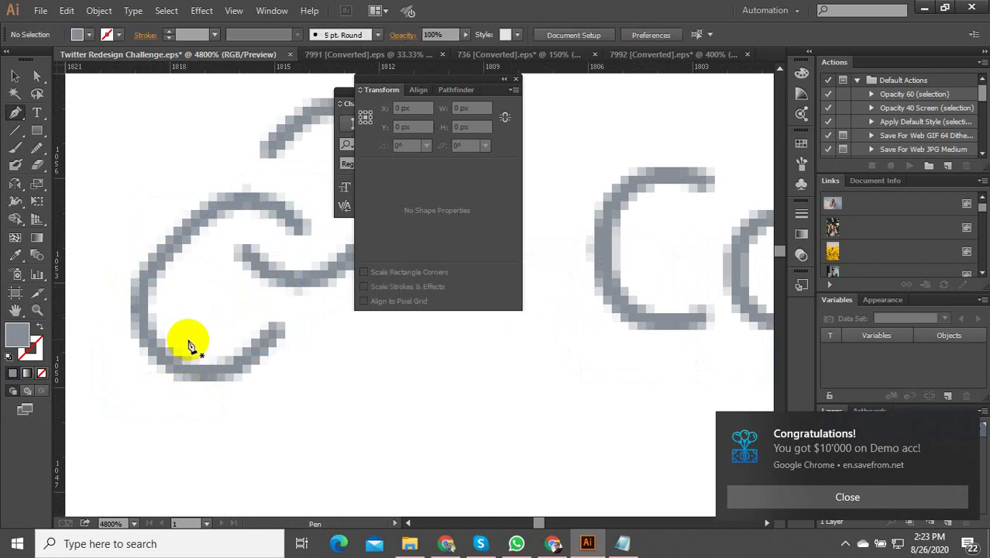
pyautogui.scroll(-1, 187, 344)
pyautogui.scroll(2, 182, 323)
pyautogui.scroll(-2, 188, 316)
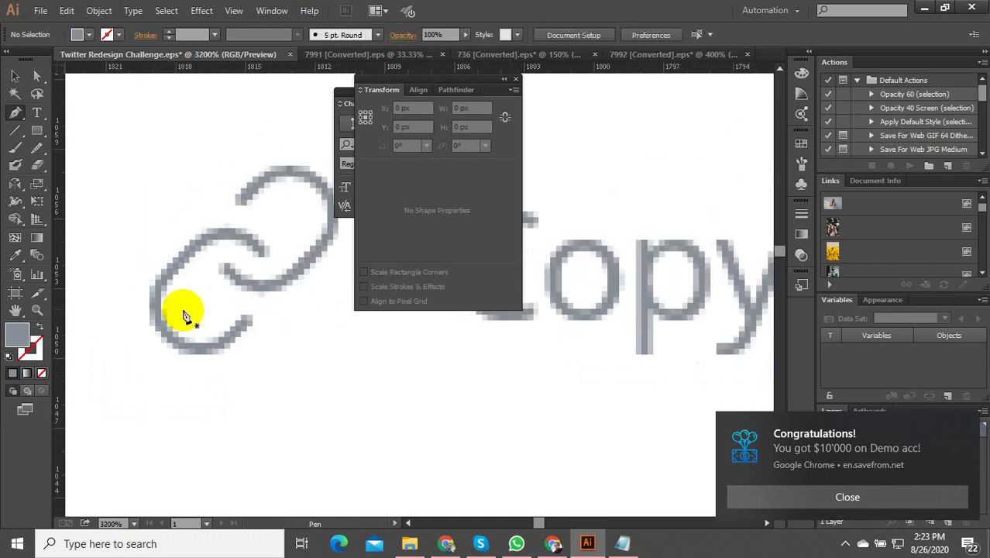
# Draw a rounded rectangle about 3.44 by 6.31 px, rotated 315°, and position it over the link icon's lower loop
pyautogui.click(41, 136)
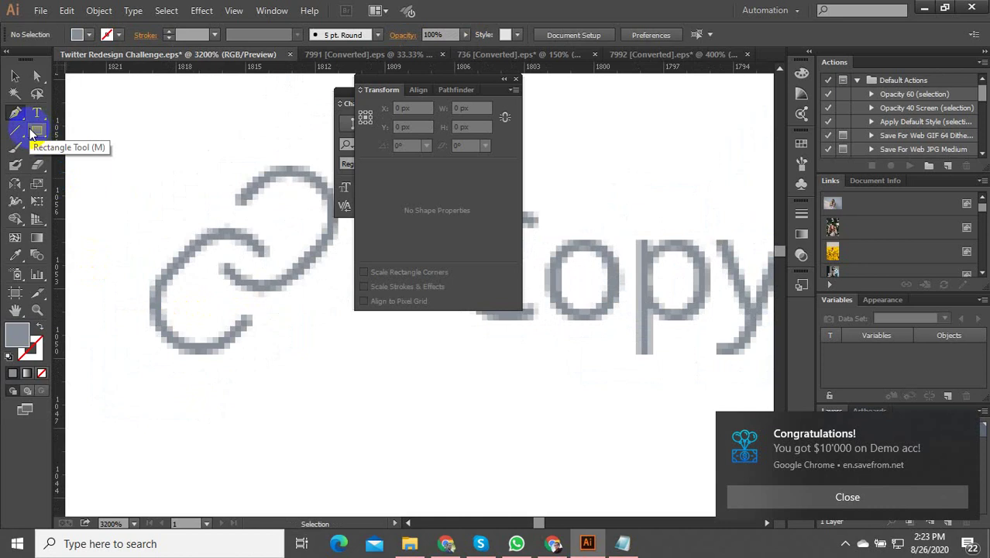
pyautogui.click(34, 133)
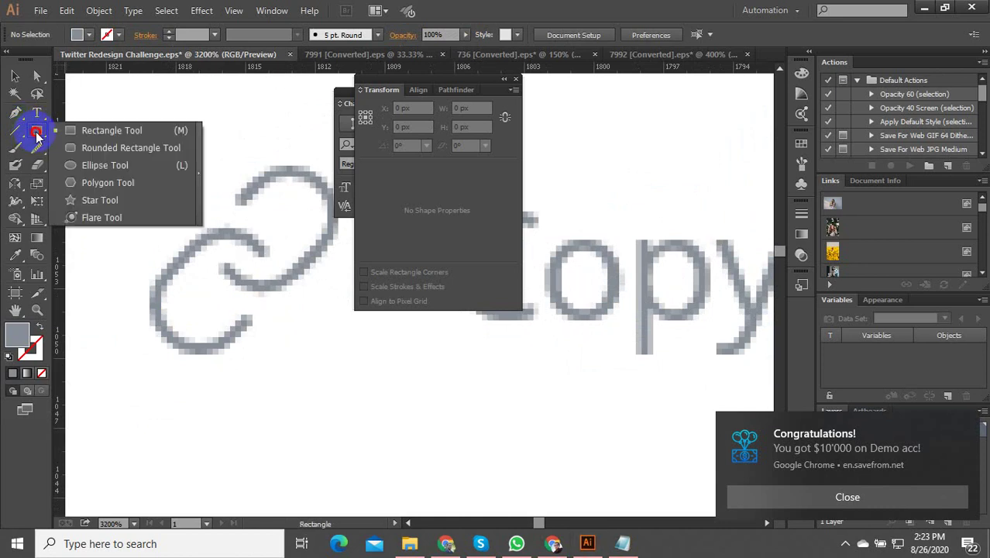
pyautogui.click(78, 148)
pyautogui.moveTo(166, 227); pyautogui.dragTo(166, 391)
pyautogui.click(57, 132)
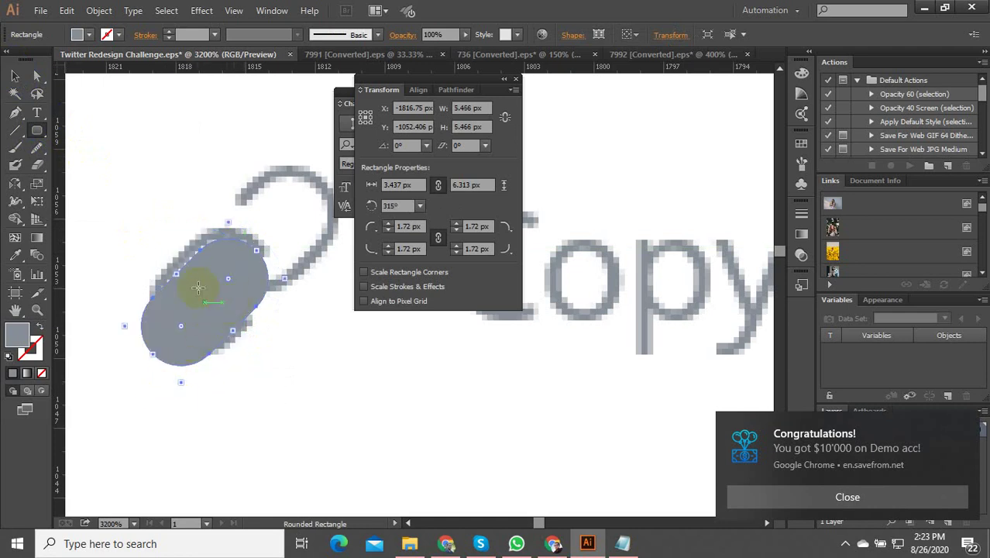
pyautogui.click(15, 76)
pyautogui.moveTo(218, 313); pyautogui.dragTo(218, 306)
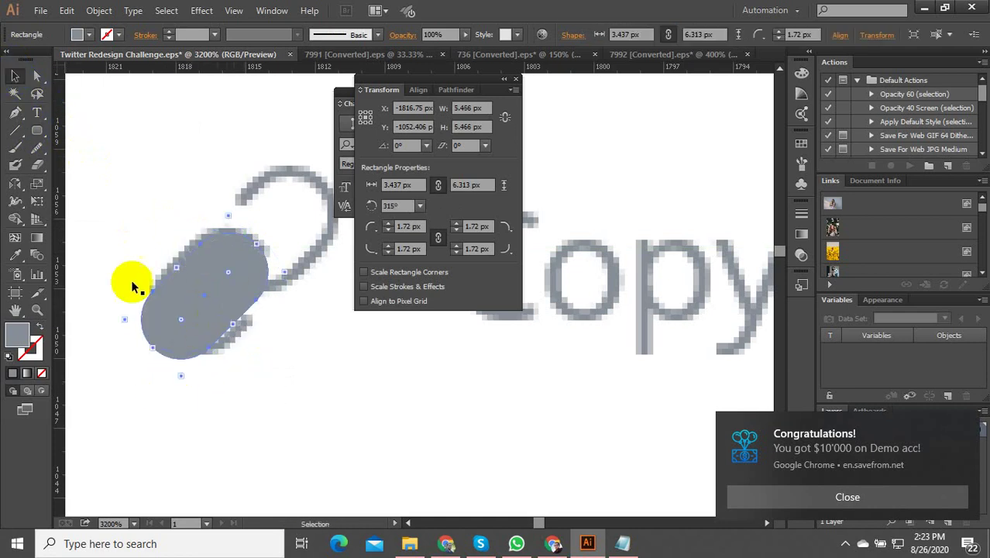
# Turn the capsule into an unfilled gray outline with a 0.5 pt stroke and shorten it to about 5.76 px to match the lower loop
pyautogui.click(36, 326)
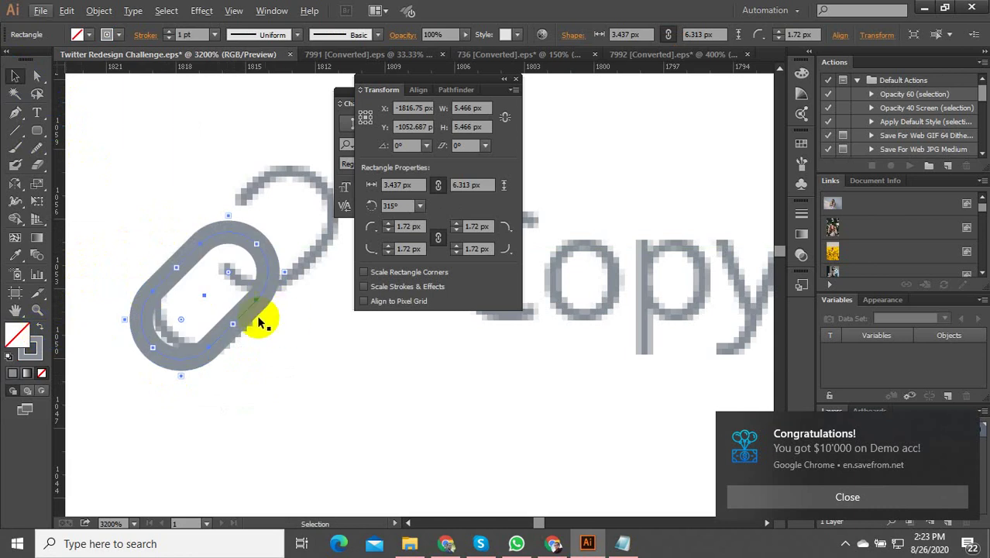
pyautogui.click(187, 34)
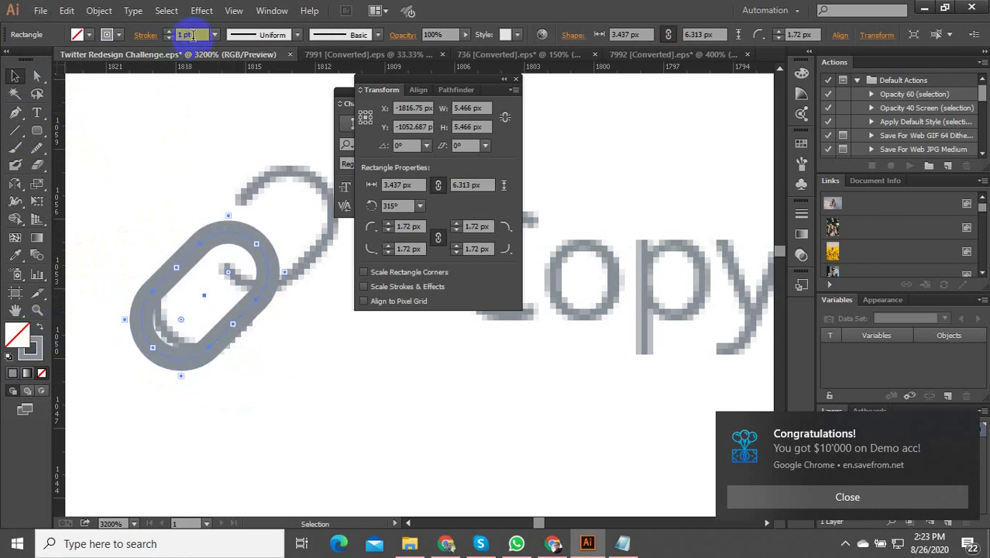
pyautogui.click(174, 35)
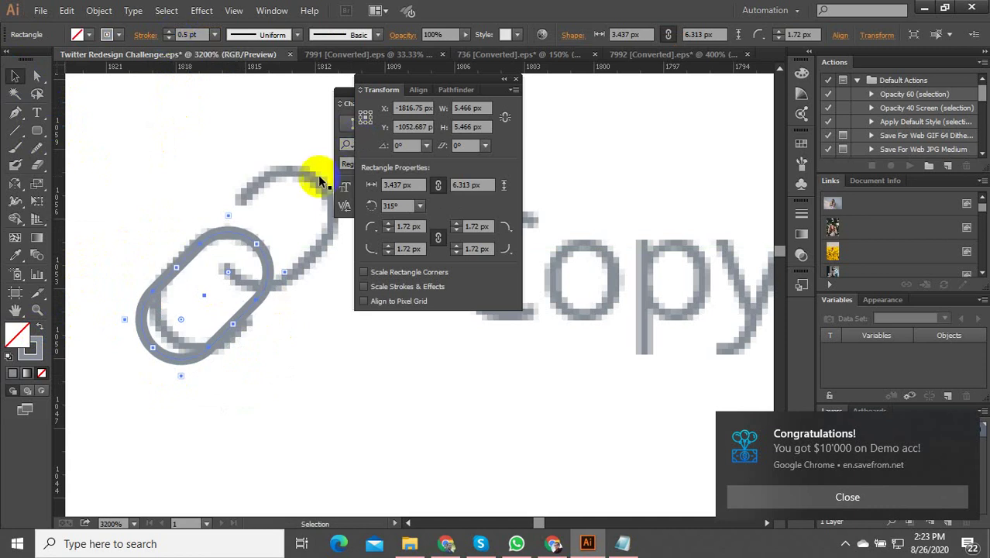
pyautogui.click(13, 77)
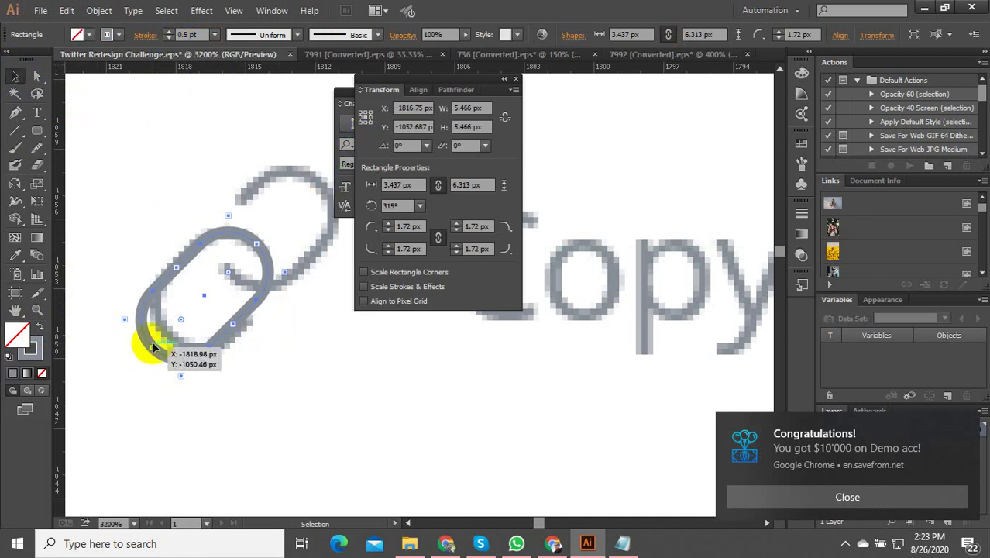
pyautogui.moveTo(154, 347); pyautogui.dragTo(162, 339)
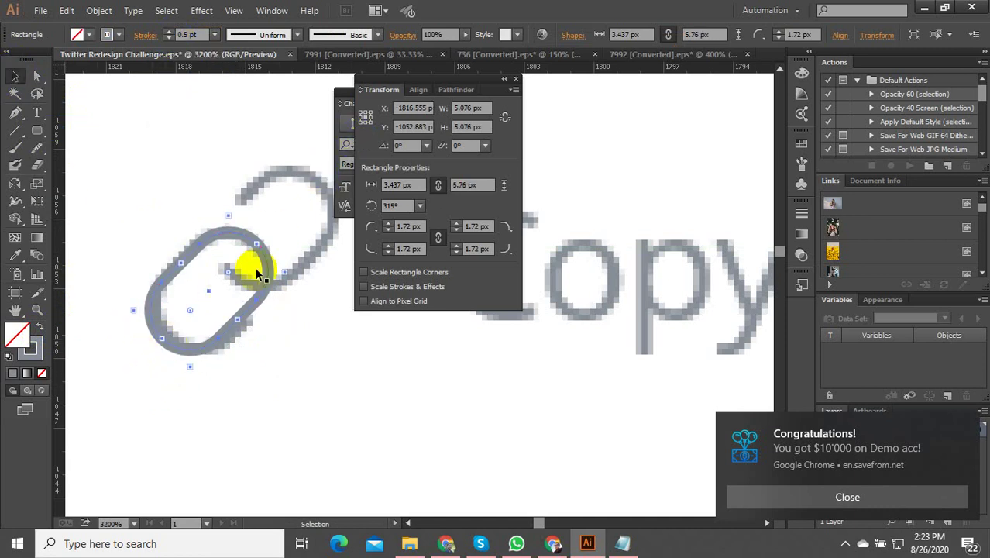
# Duplicate the capsule outline diagonally onto the link icon's upper loop so the two capsules overlap
pyautogui.click(299, 356)
pyautogui.scroll(-1, 133, 369)
pyautogui.scroll(2, 210, 288)
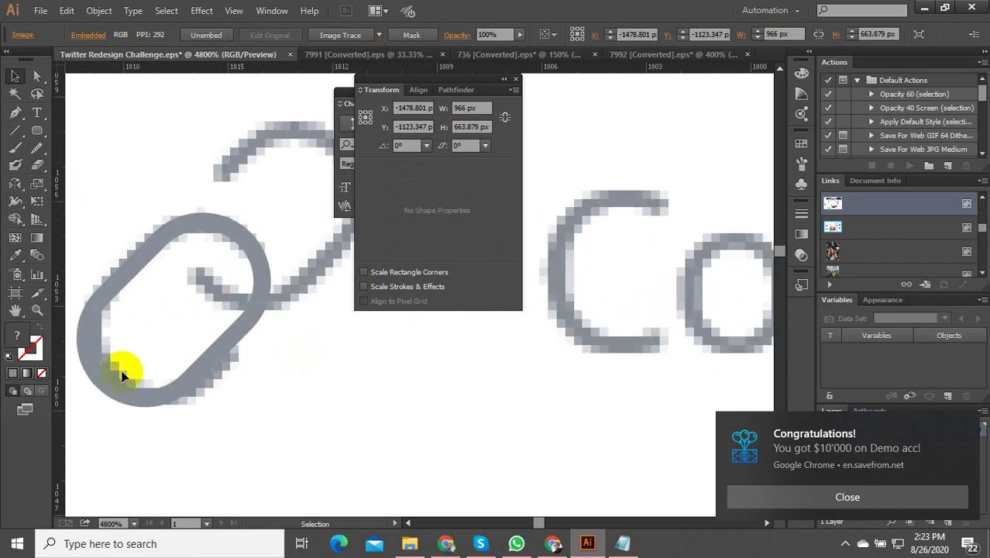
pyautogui.doubleClick(113, 389)
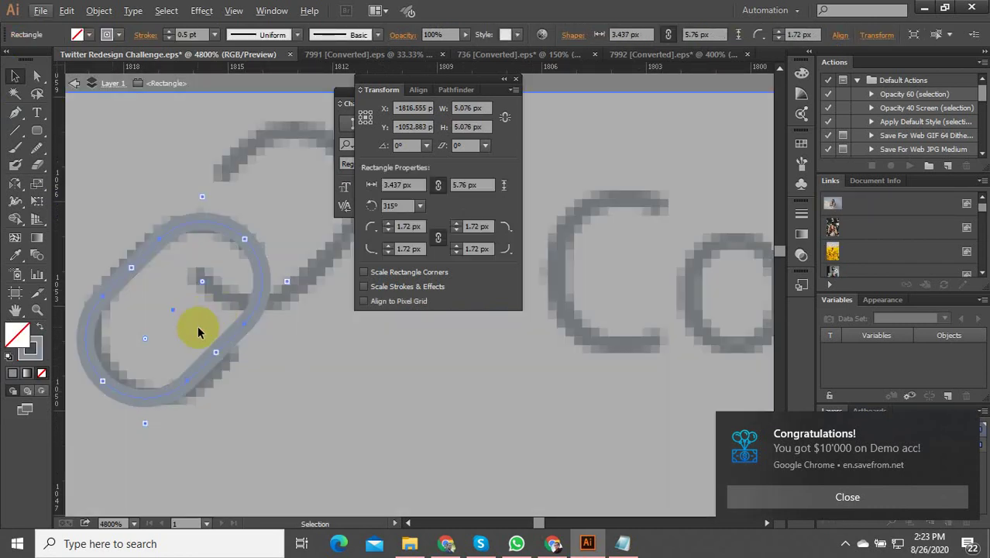
pyautogui.doubleClick(307, 341)
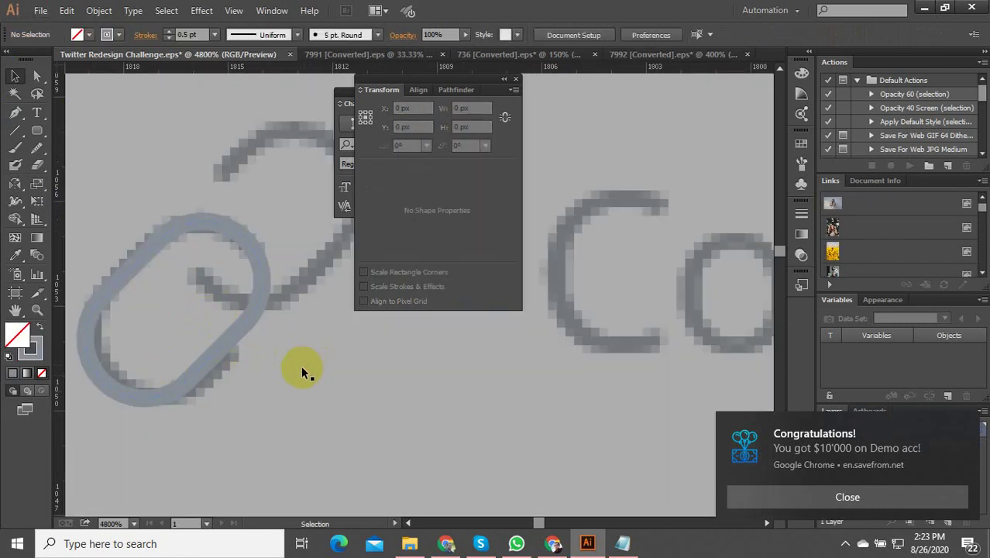
pyautogui.click(108, 393)
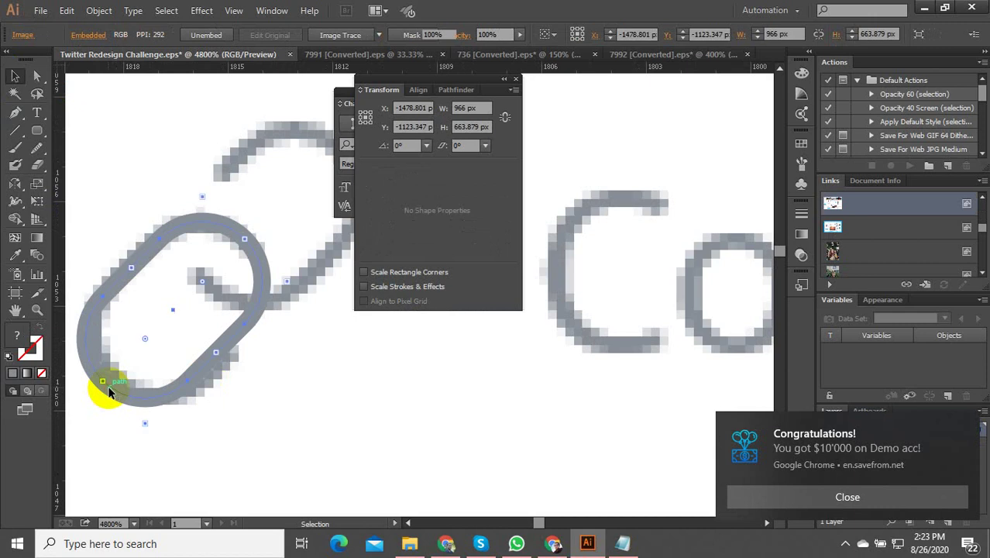
pyautogui.click(108, 389)
pyautogui.moveTo(111, 391); pyautogui.dragTo(215, 295)
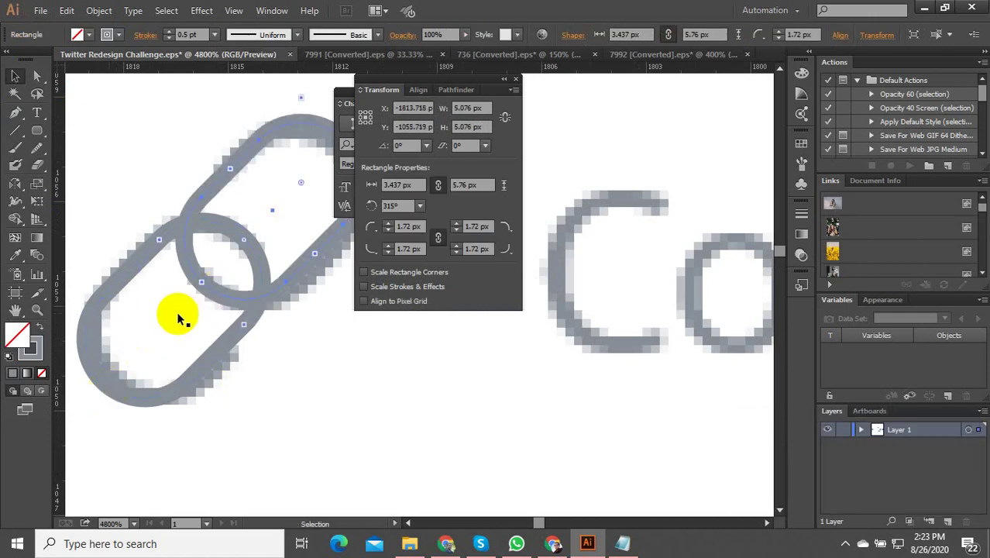
# Expand the lower capsule's stroke into a filled shape
pyautogui.scroll(-2, 177, 321)
pyautogui.scroll(4, 176, 323)
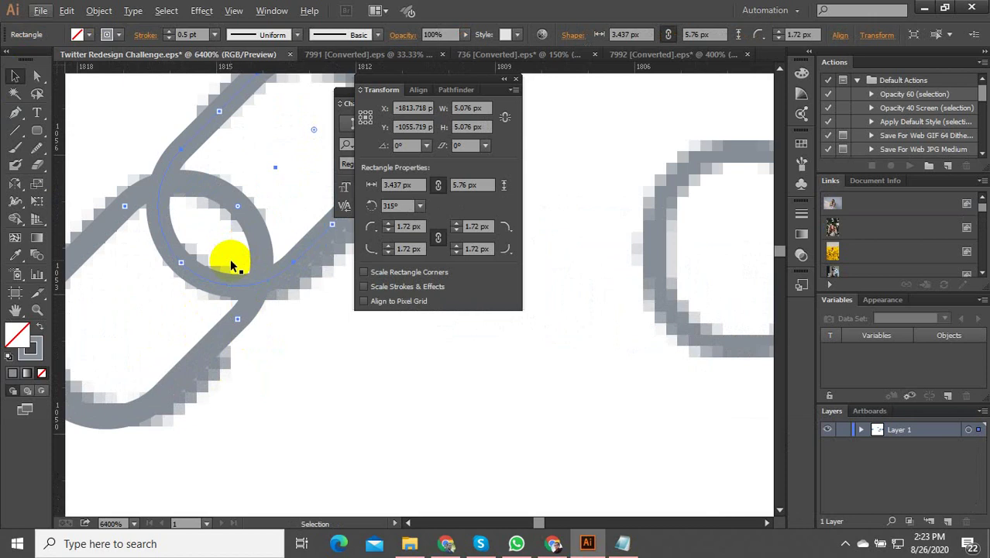
pyautogui.click(222, 190)
pyautogui.scroll(-1, 260, 259)
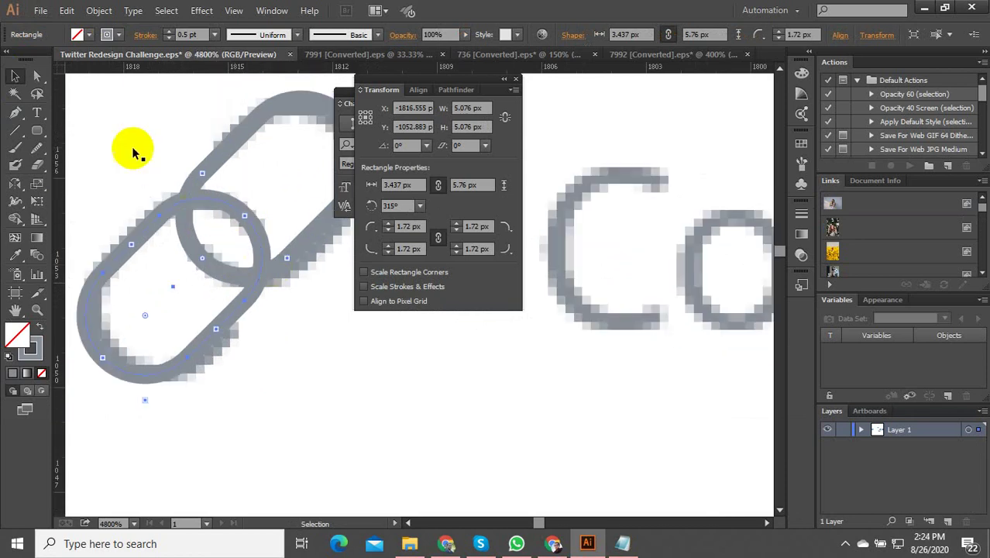
pyautogui.click(98, 10)
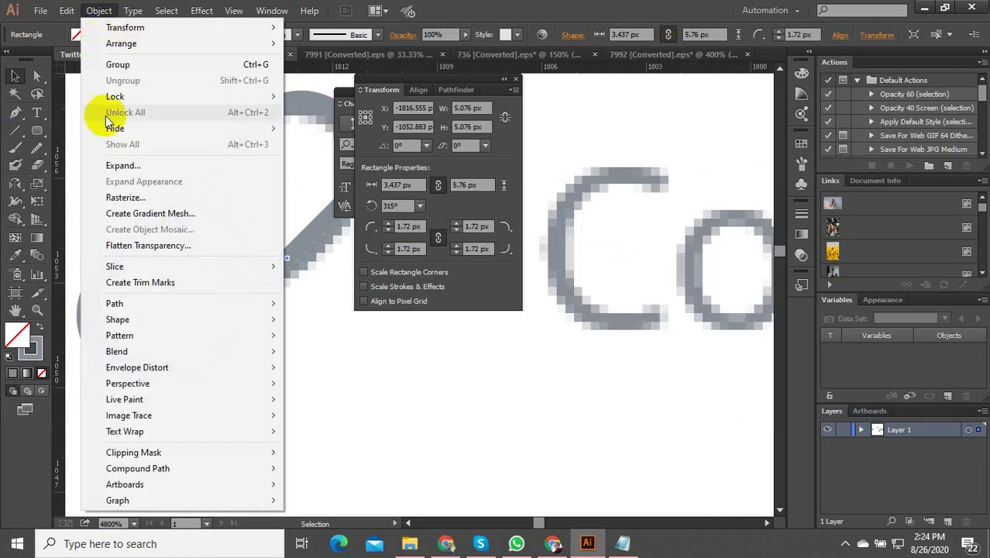
pyautogui.click(124, 165)
pyautogui.click(463, 353)
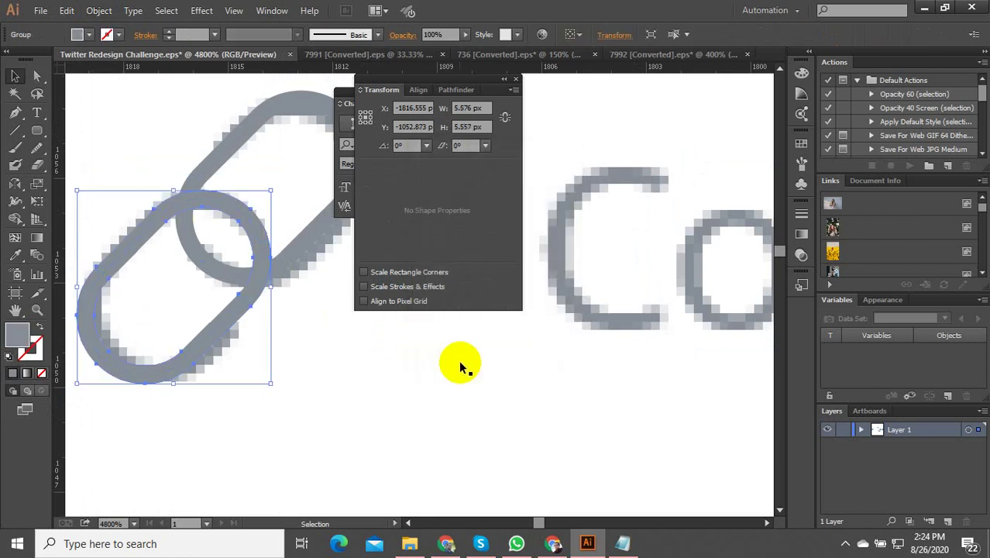
# Expand the upper capsule's stroke into a filled shape
pyautogui.click(211, 164)
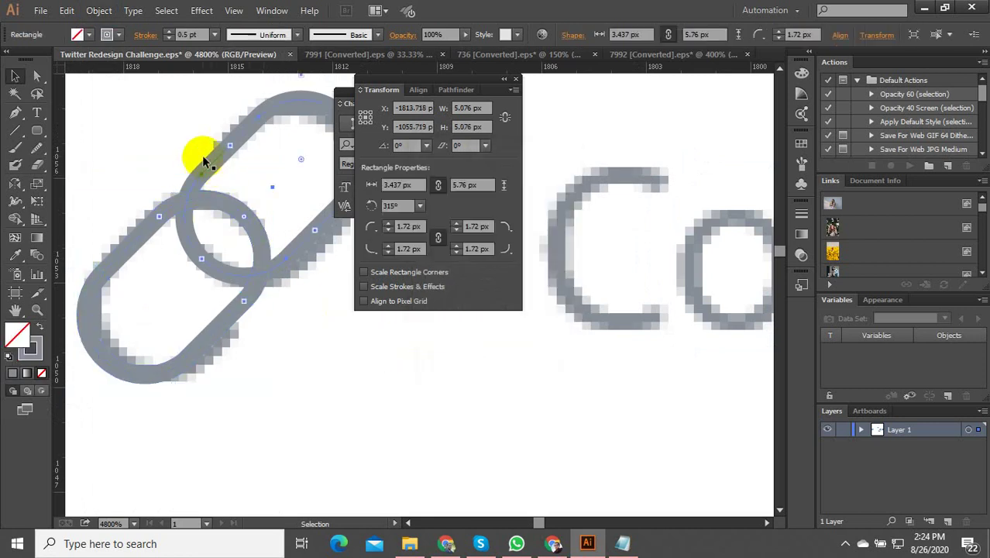
pyautogui.click(98, 10)
pyautogui.click(135, 166)
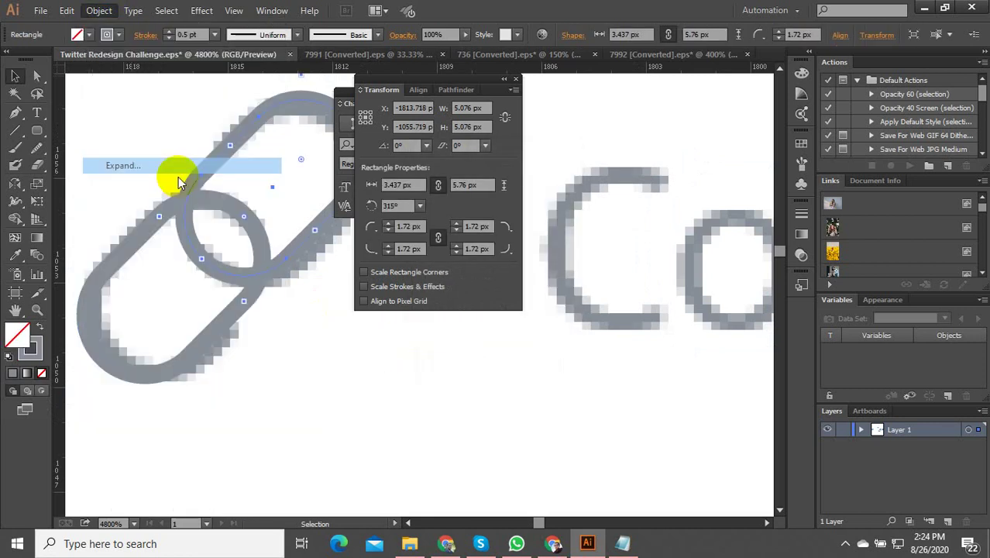
pyautogui.click(440, 357)
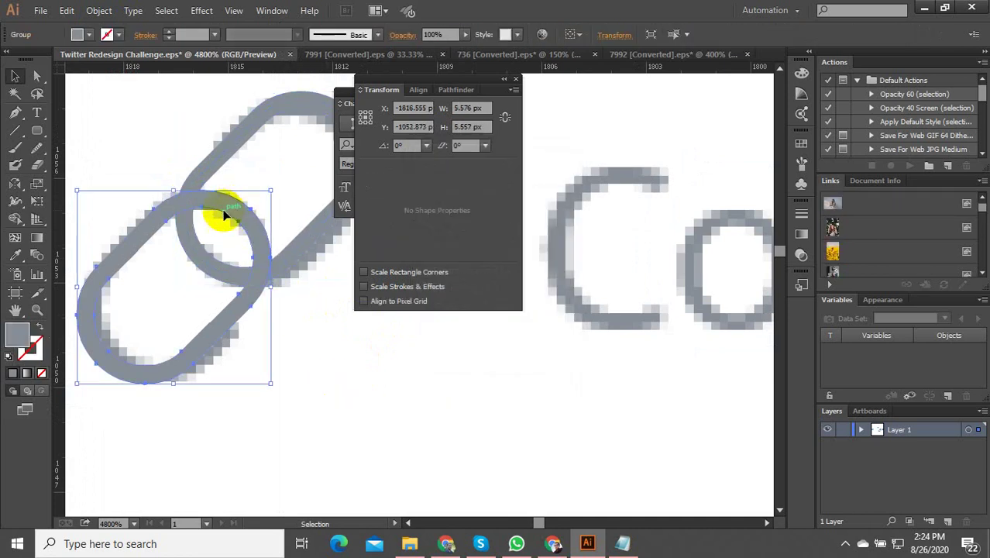
# Apply Offset Path to the expanded lower capsule with a 1 px offset and miter joins
pyautogui.click(97, 13)
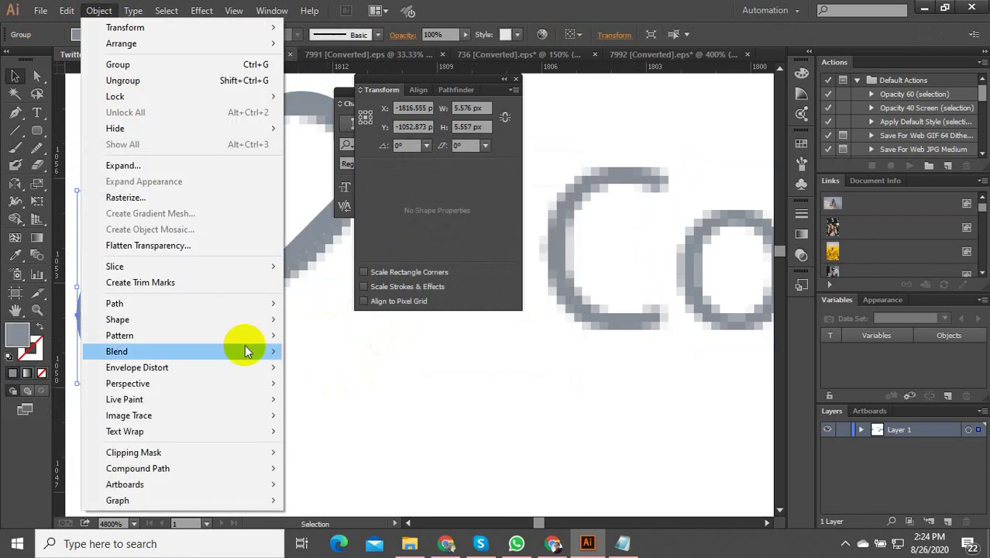
pyautogui.moveTo(160, 302)
pyautogui.click(343, 357)
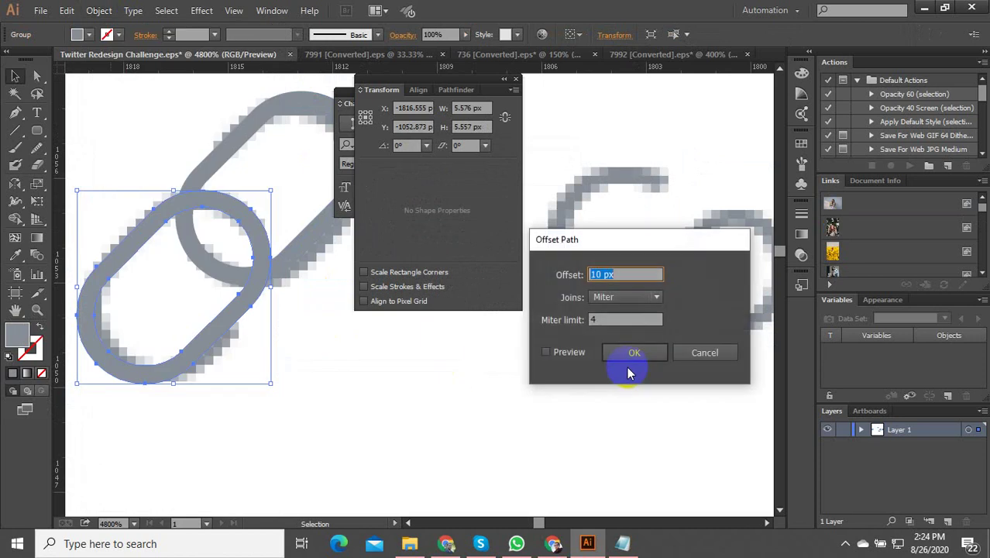
pyautogui.click(570, 353)
pyautogui.click(603, 297)
pyautogui.click(625, 274)
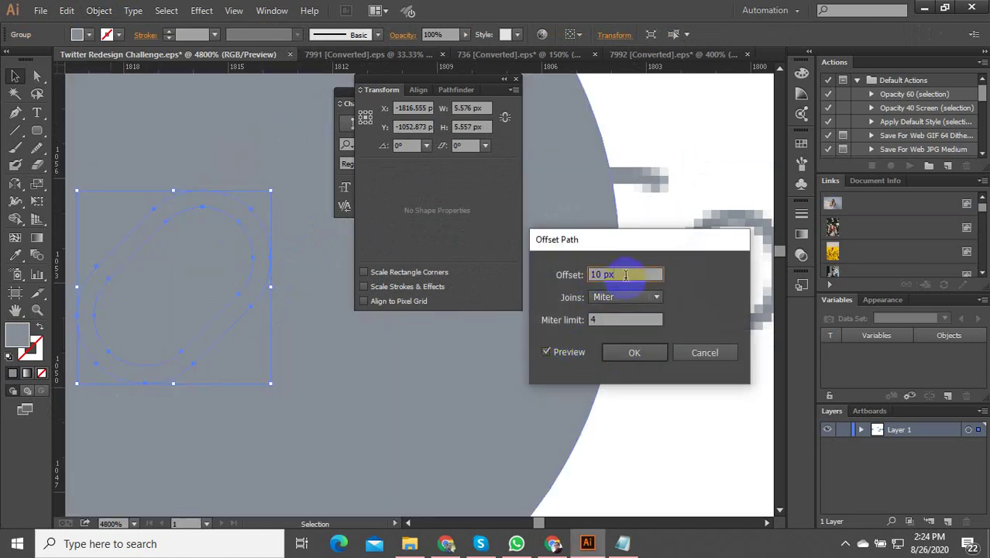
pyautogui.scroll(-10, 625, 274)
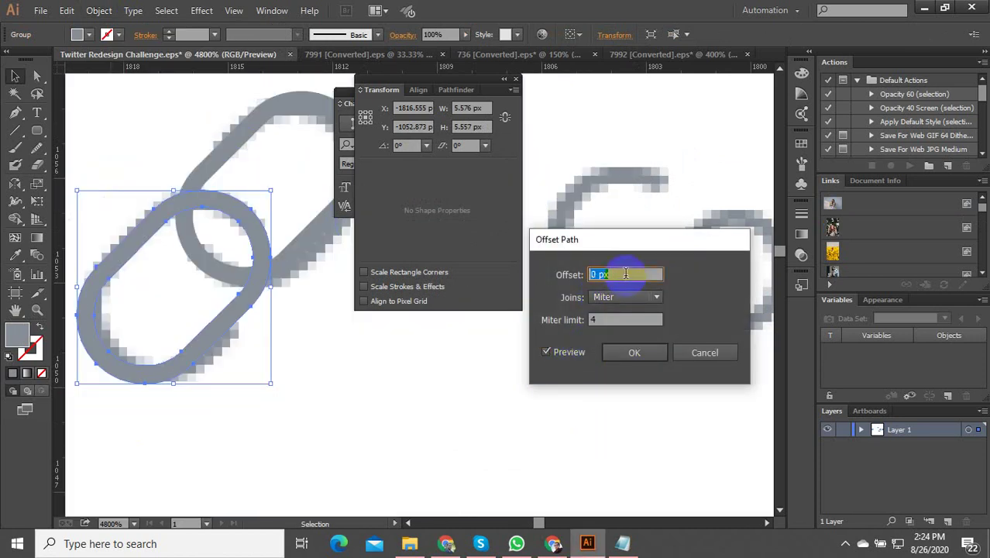
pyautogui.press('Up')
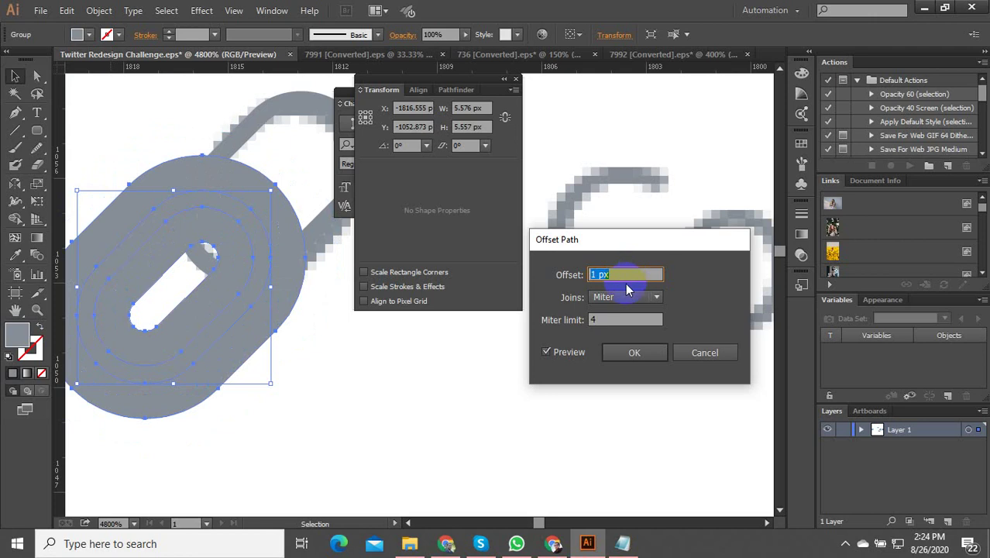
pyautogui.click(633, 353)
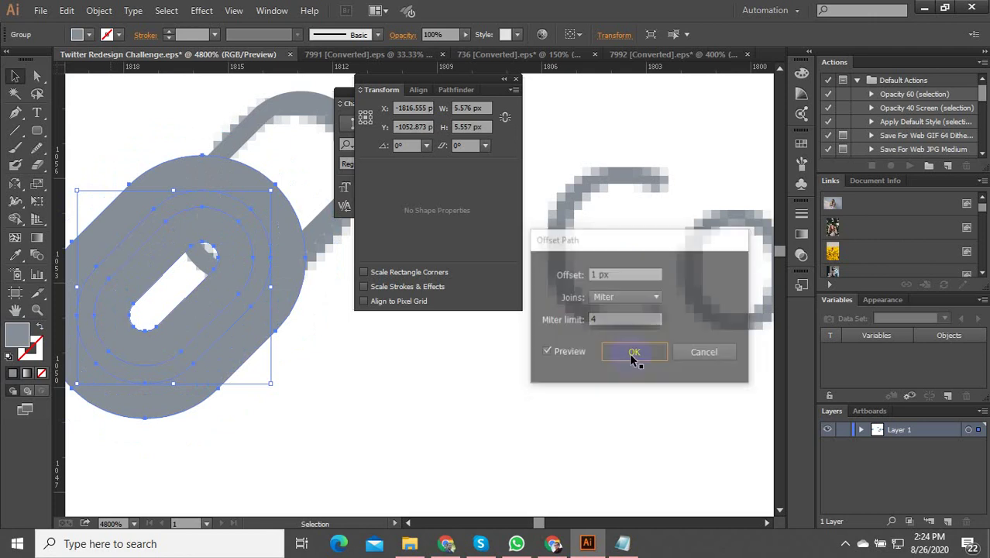
# Divide the offset lower capsule and the upper capsule with Pathfinder, and ungroup the resulting pieces
pyautogui.keyDown('shift'); pyautogui.click(272, 130); pyautogui.keyUp('shift')
pyautogui.click(422, 107)
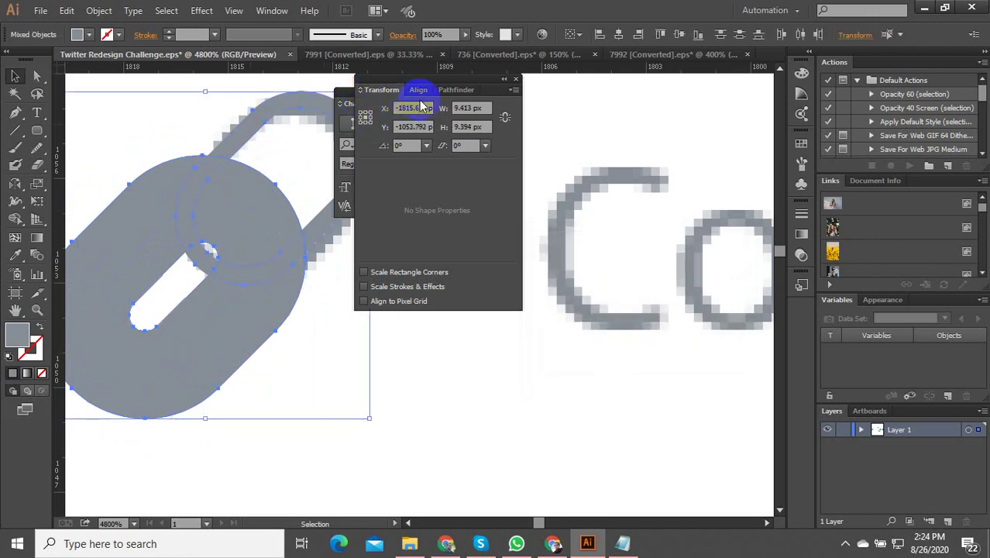
pyautogui.click(455, 89)
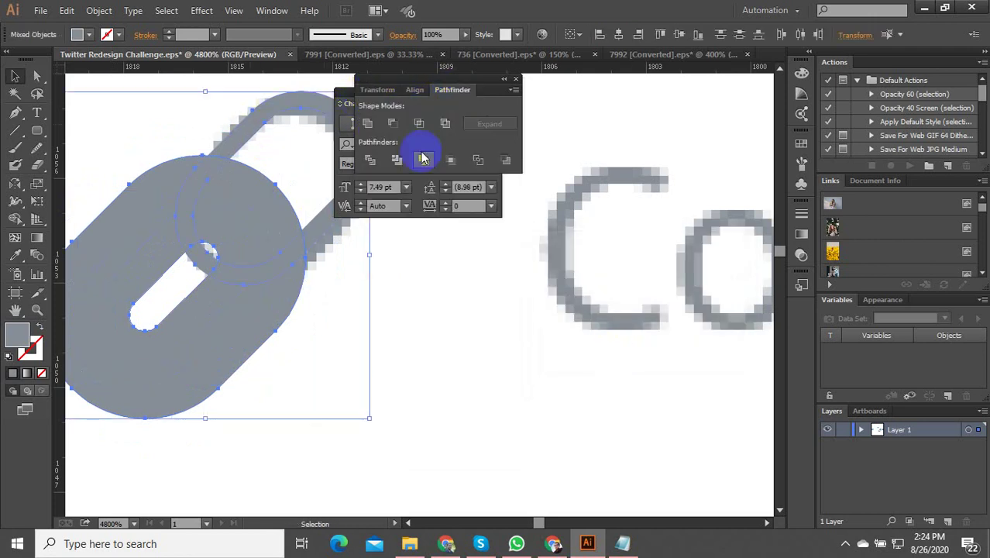
pyautogui.click(370, 166)
pyautogui.rightClick(278, 221)
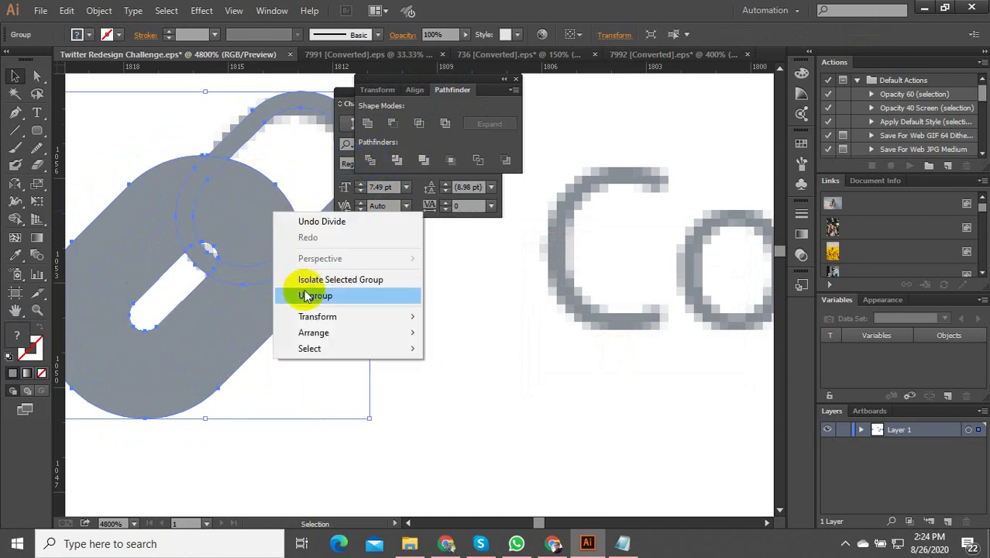
pyautogui.click(288, 293)
pyautogui.click(389, 278)
# Delete the surplus offset pieces inside the upper link and around the lower link
pyautogui.click(272, 208)
pyautogui.press('Delete')
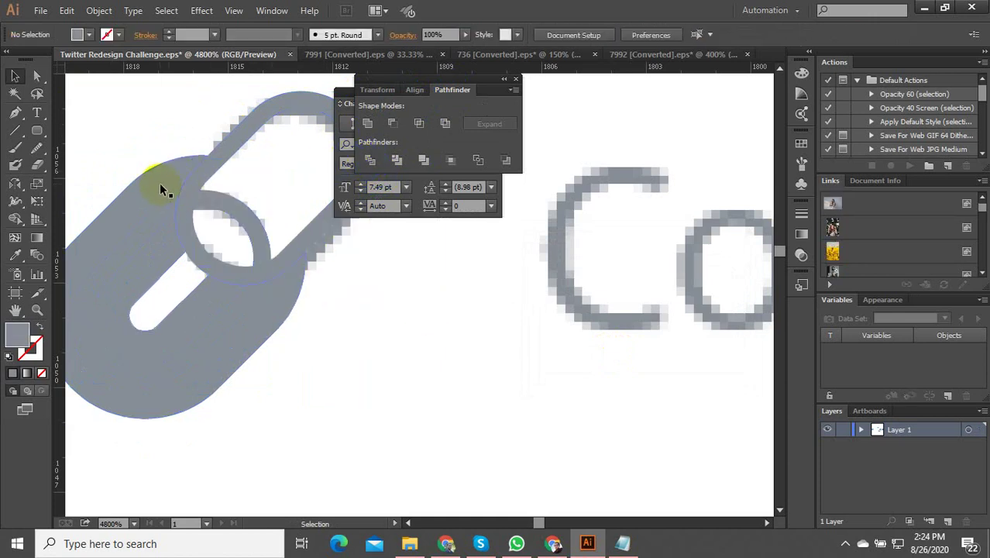
pyautogui.click(163, 176)
pyautogui.press('Delete')
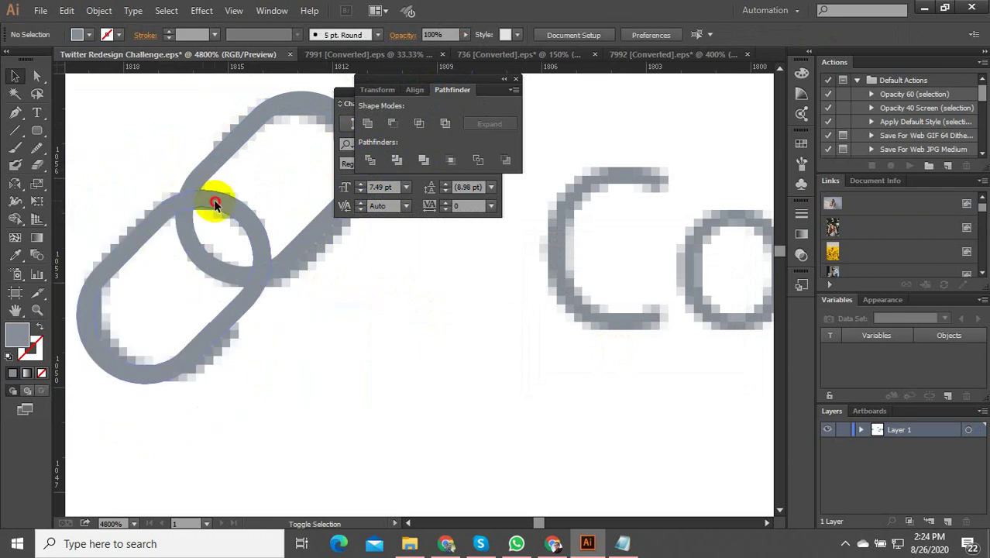
# Divide the lower link and the adjoining lower-left segment of the upper link with Pathfinder, and ungroup the resulting pieces
pyautogui.click(214, 195)
pyautogui.keyDown('shift'); pyautogui.click(218, 169); pyautogui.keyUp('shift')
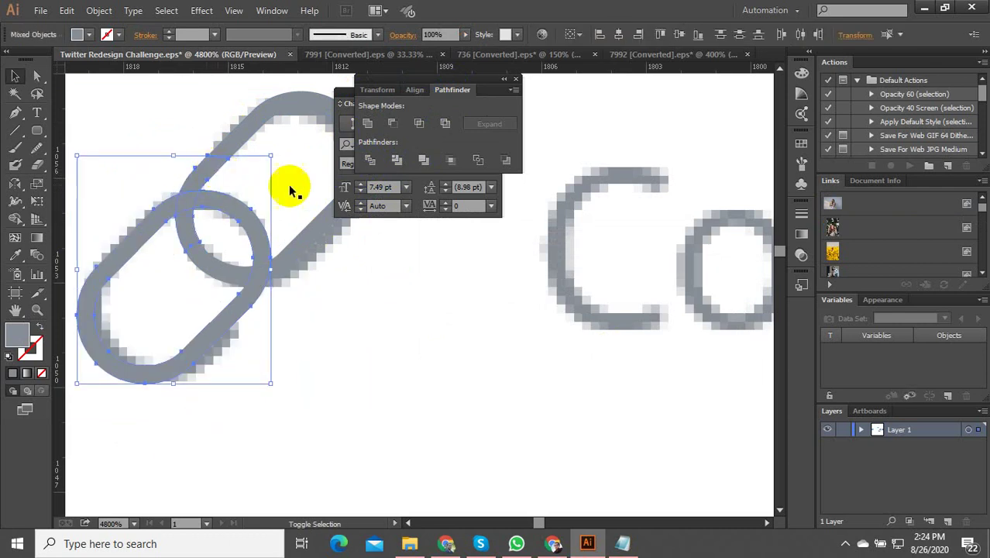
pyautogui.click(367, 162)
pyautogui.rightClick(232, 200)
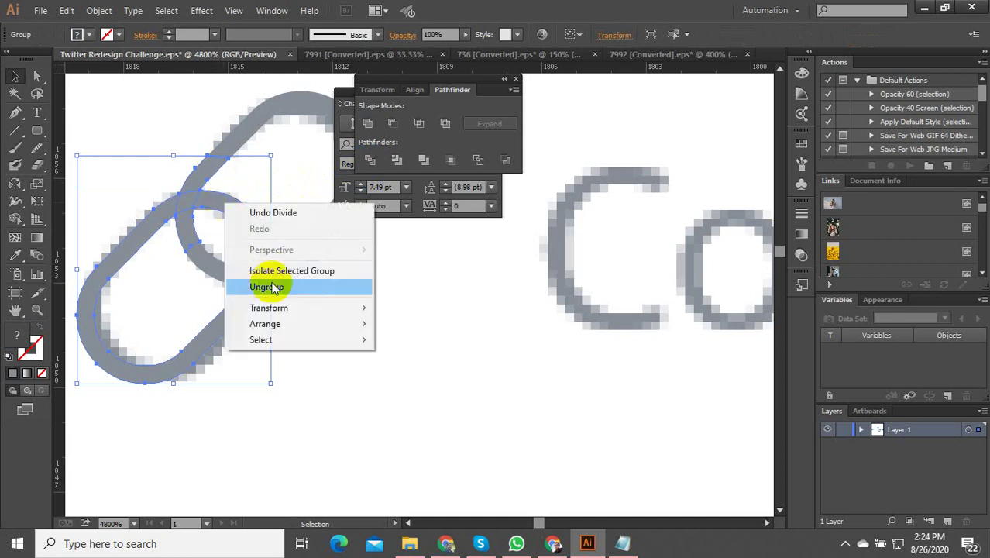
pyautogui.click(269, 285)
# Delete the upper link's segment at the lower link's top edge and its leftover end inside the lower link
pyautogui.click(224, 194)
pyautogui.press('Delete')
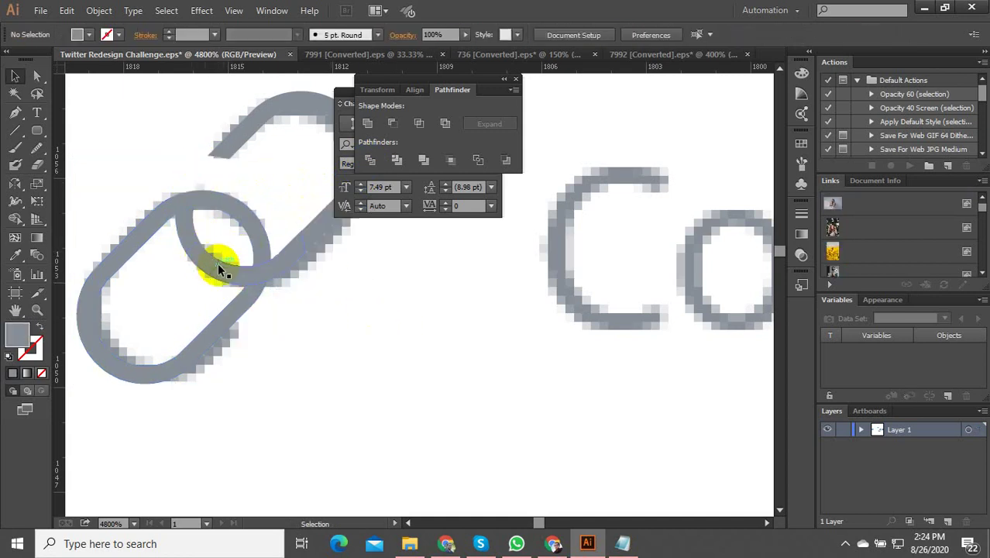
pyautogui.click(193, 233)
pyautogui.press('Delete')
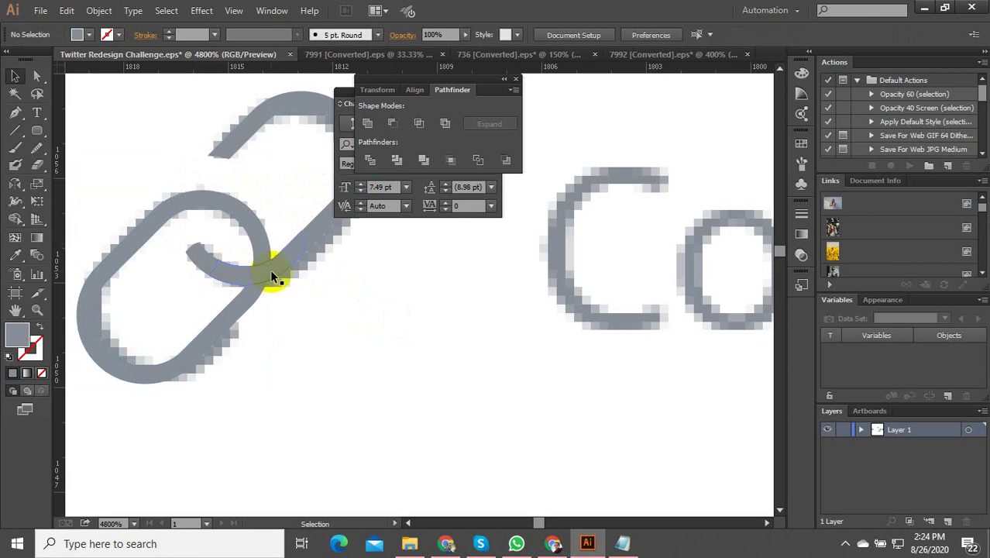
# Group the separate pieces of the upper link
pyautogui.scroll(-1, 253, 270)
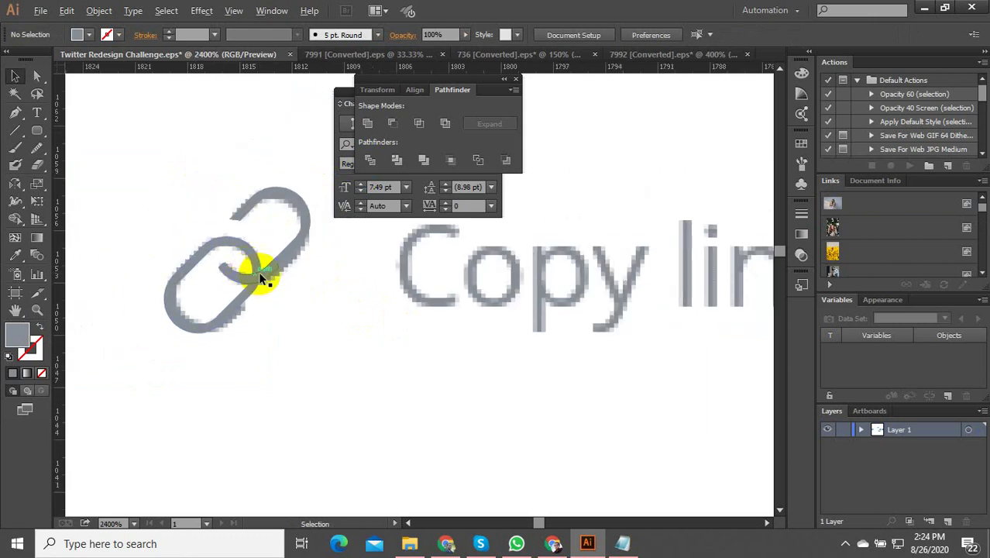
pyautogui.scroll(1, 271, 270)
pyautogui.keyDown('shift'); pyautogui.click(271, 263); pyautogui.keyUp('shift')
pyautogui.keyDown('shift'); pyautogui.click(302, 217); pyautogui.keyUp('shift')
pyautogui.keyDown('shift'); pyautogui.click(304, 220); pyautogui.keyUp('shift')
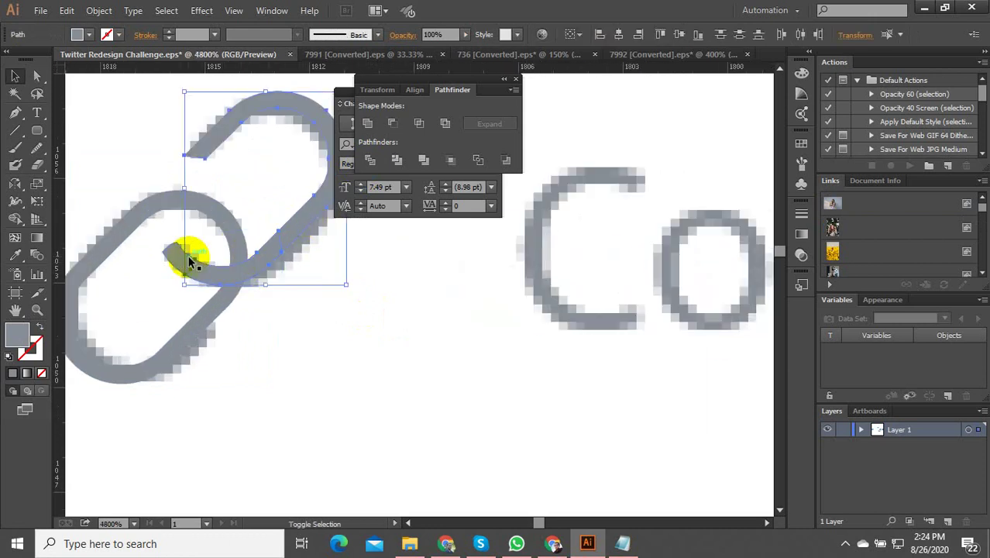
pyautogui.keyDown('shift'); pyautogui.click(180, 261); pyautogui.keyUp('shift')
pyautogui.rightClick(182, 260)
pyautogui.click(230, 325)
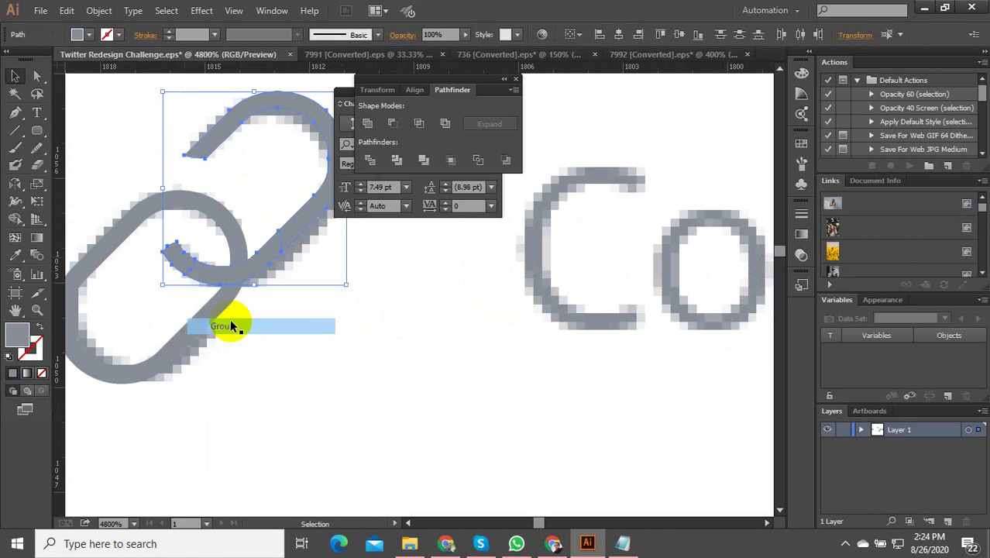
# Apply Offset Path to the curved bottom piece of the upper link with a 1 px offset, miter joins and a miter limit of 4
pyautogui.click(251, 272)
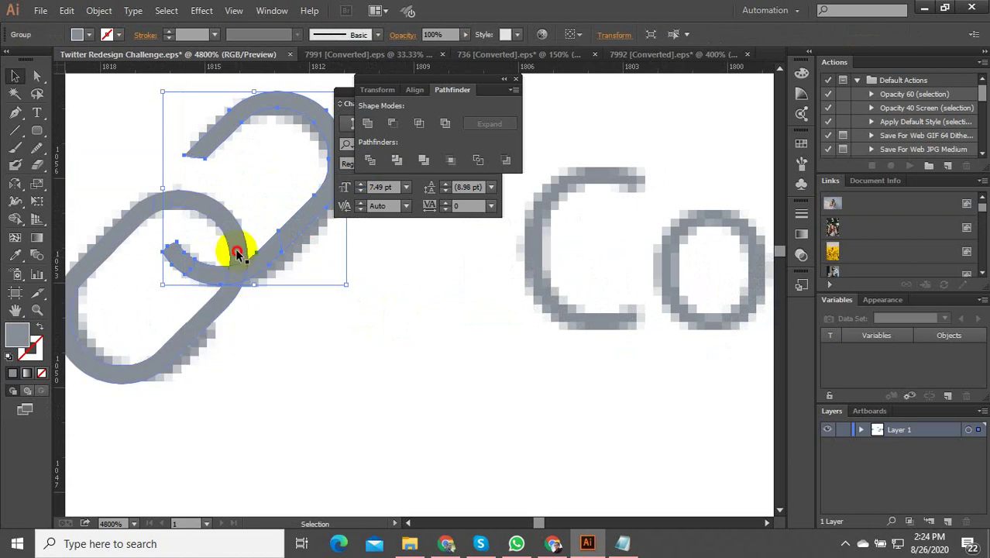
pyautogui.click(235, 260)
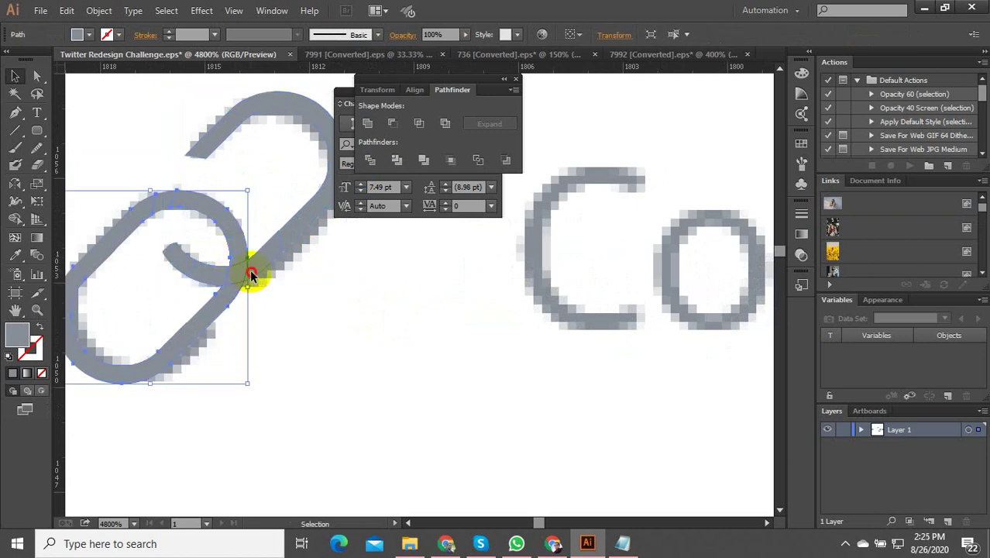
pyautogui.click(254, 273)
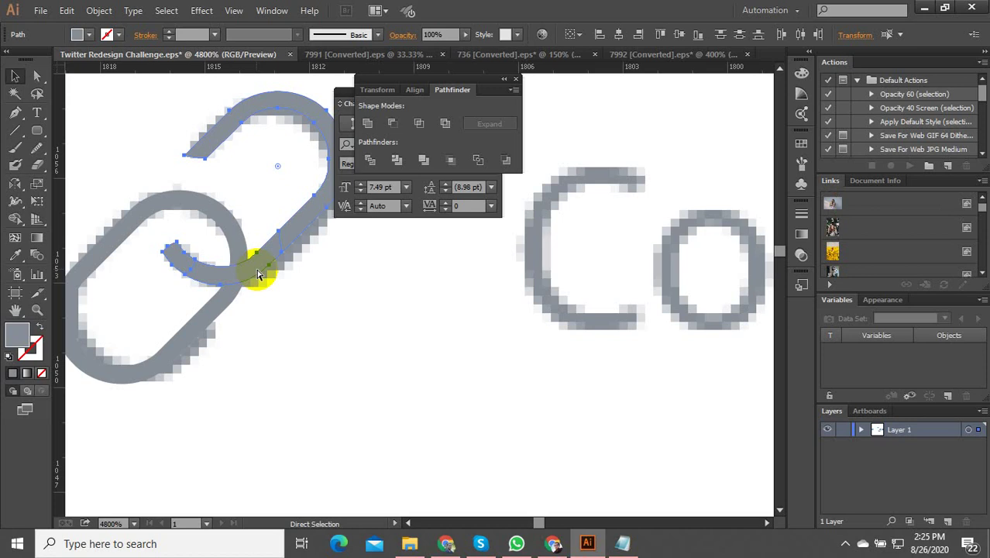
pyautogui.click(260, 278)
pyautogui.click(257, 267)
pyautogui.click(250, 288)
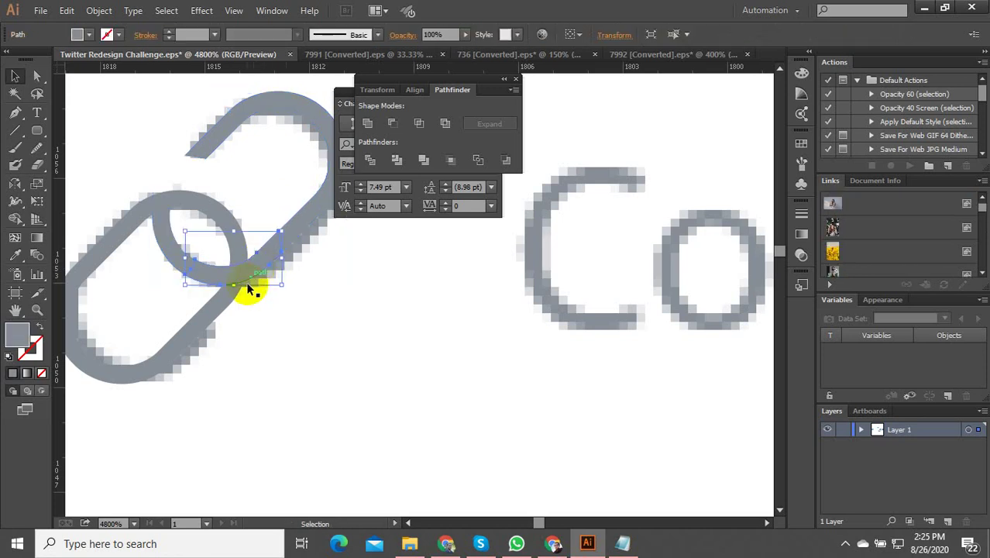
pyautogui.click(99, 11)
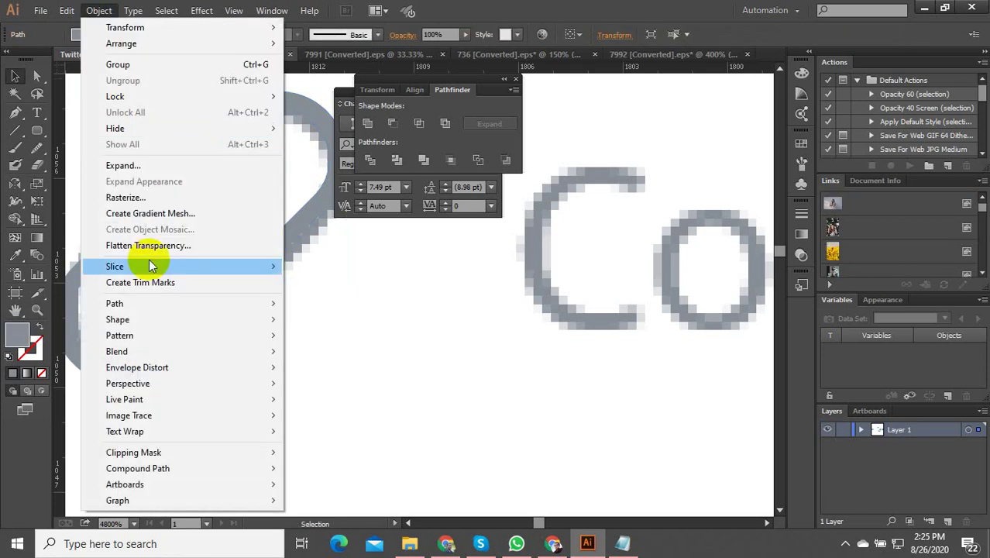
pyautogui.moveTo(140, 300)
pyautogui.click(372, 348)
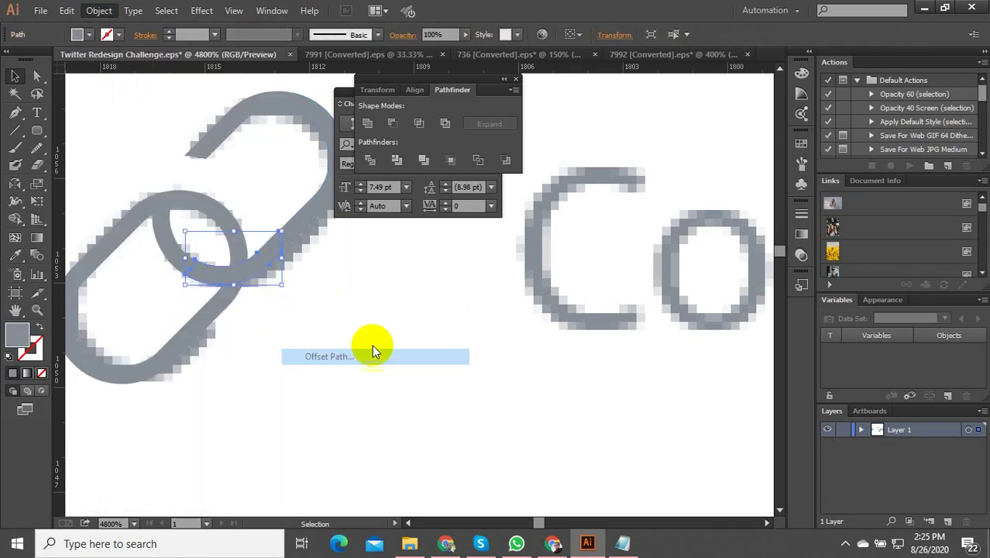
pyautogui.click(568, 352)
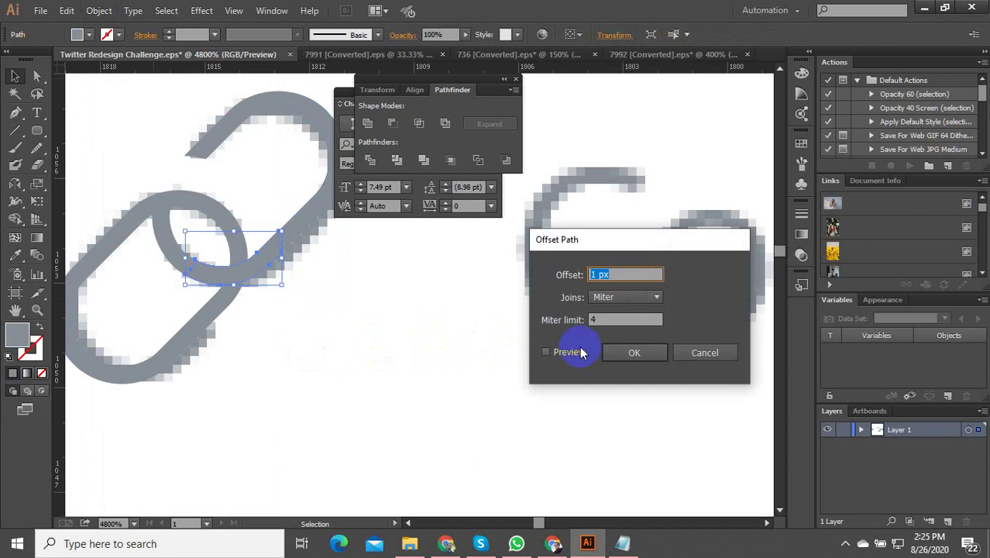
pyautogui.click(629, 353)
# Divide the offset curve piece and the lower link with Pathfinder, and ungroup the resulting pieces
pyautogui.keyDown('shift'); pyautogui.click(203, 335); pyautogui.keyUp('shift')
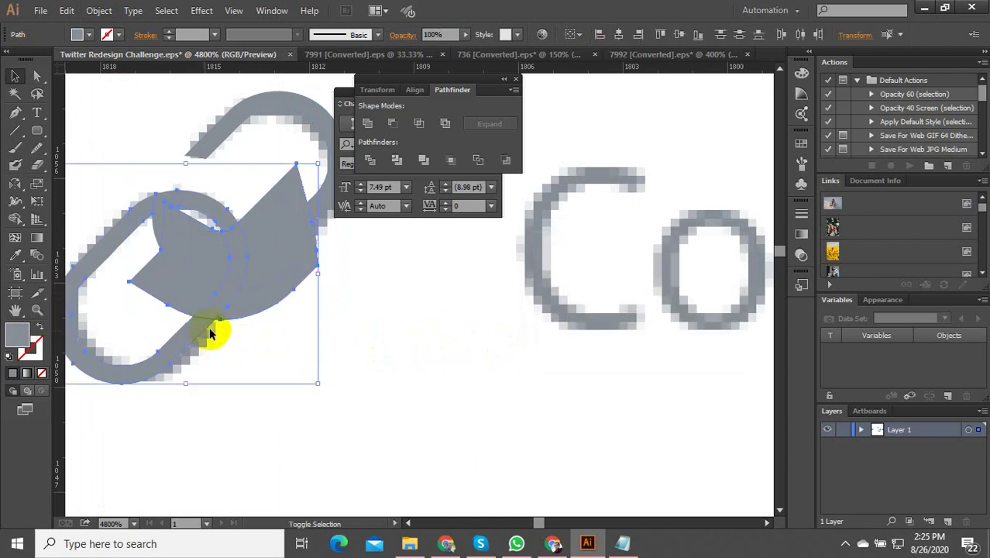
pyautogui.click(365, 172)
pyautogui.rightClick(275, 248)
pyautogui.click(310, 332)
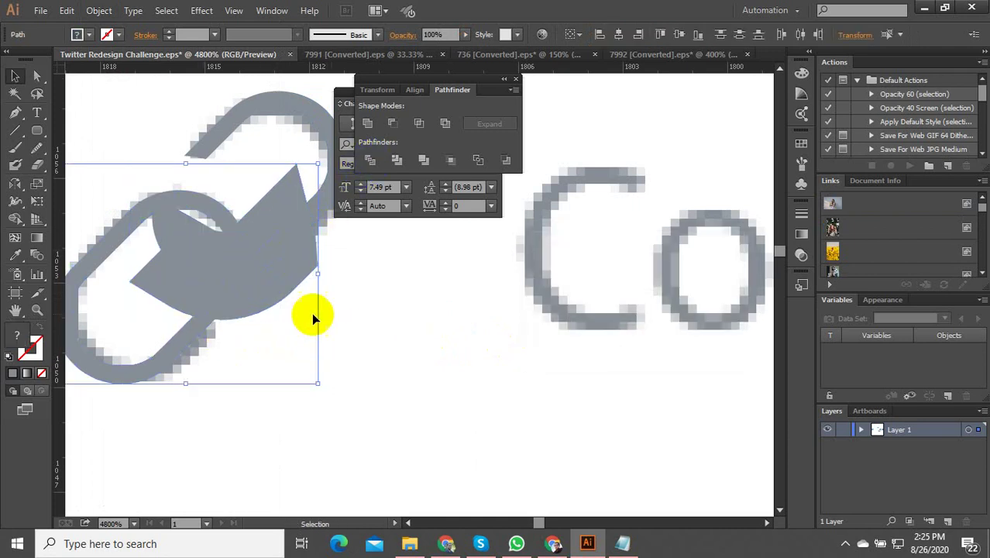
pyautogui.click(314, 319)
# Delete the surplus offset pieces and the lower link's section where the upper link crosses it
pyautogui.moveTo(282, 232); pyautogui.dragTo(195, 261)
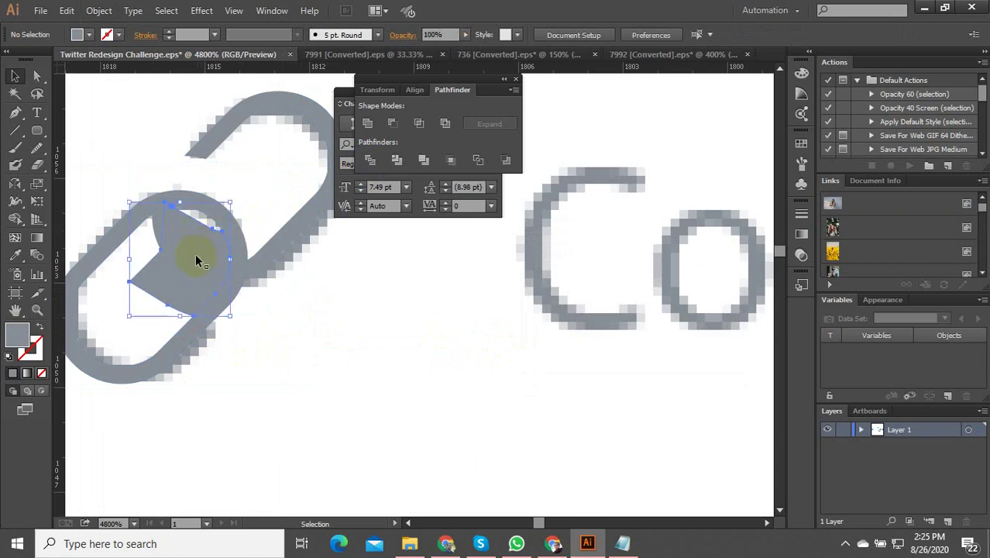
pyautogui.press('Delete')
pyautogui.click(234, 298)
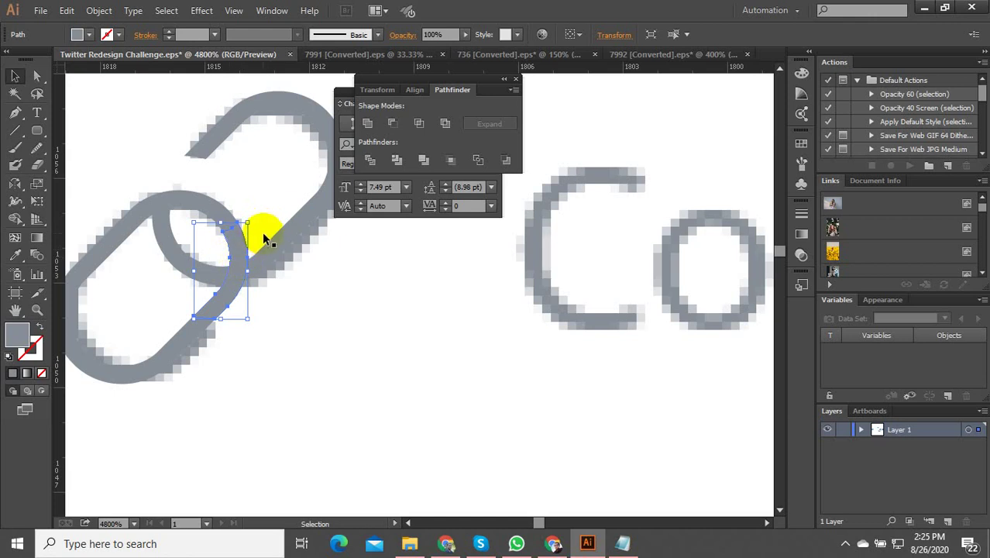
pyautogui.press('Delete')
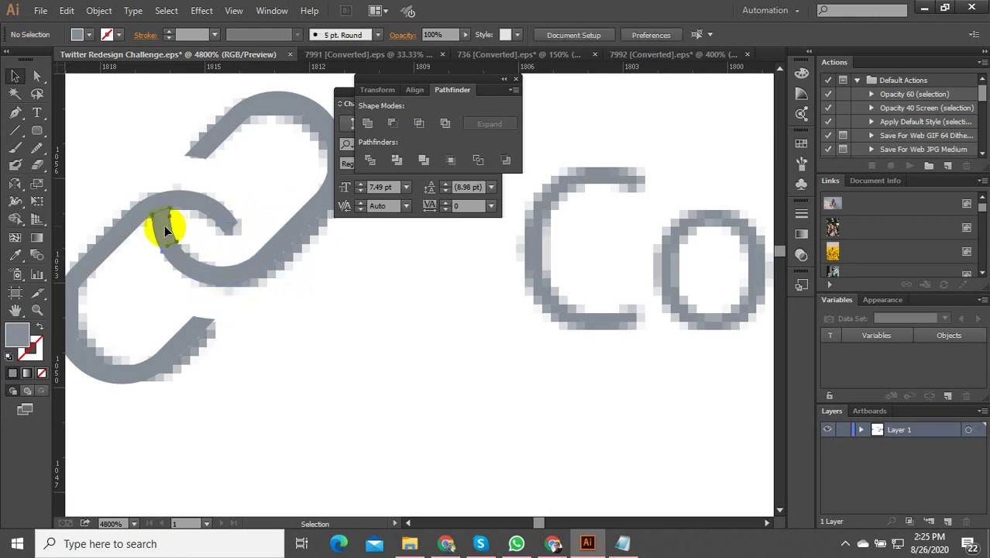
# Delete the upper link's leftover end piece and the empty inner shape inside the lower link
pyautogui.scroll(-3, 256, 281)
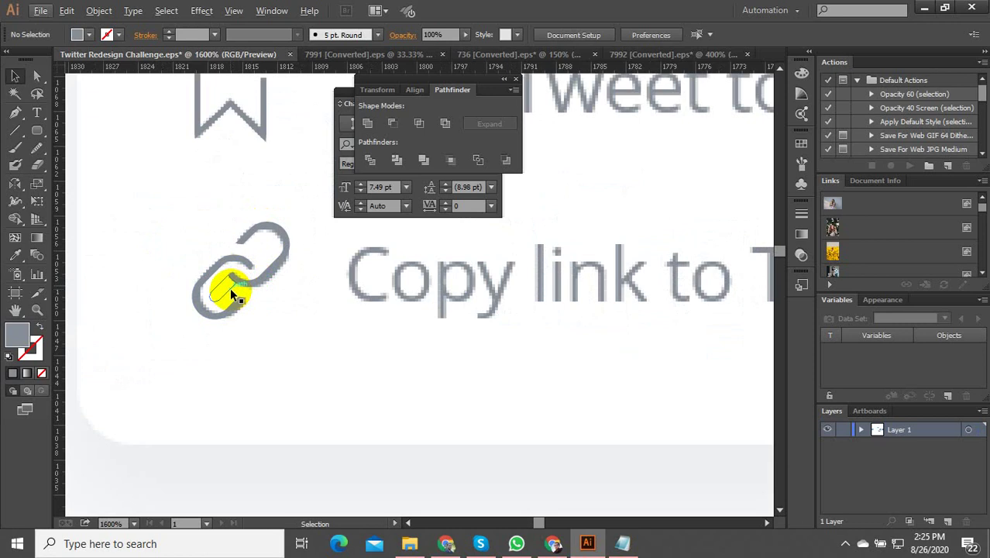
pyautogui.click(231, 291)
pyautogui.press('Delete')
# Group all remaining pieces of both links into one chain-link icon
pyautogui.click(250, 278)
pyautogui.scroll(3, 252, 281)
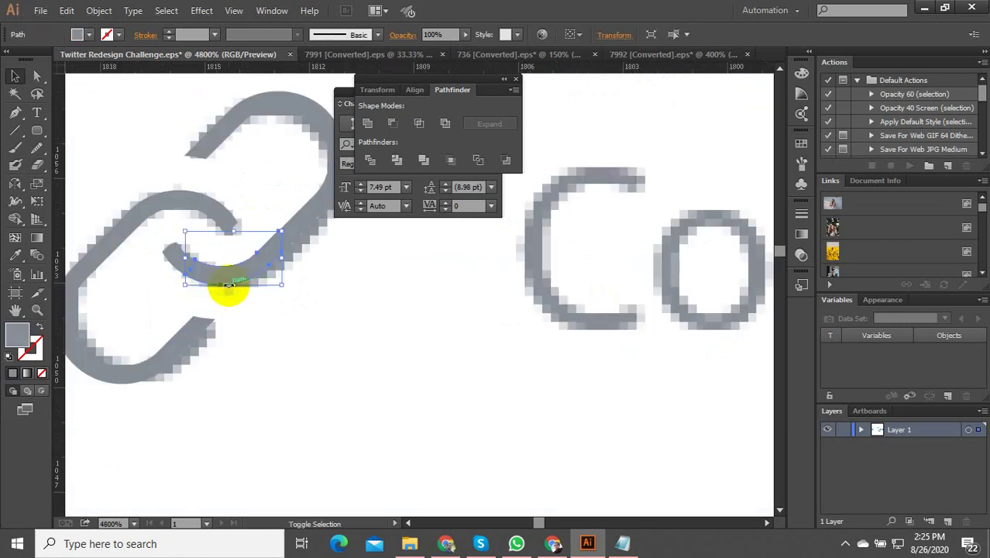
pyautogui.keyDown('shift'); pyautogui.click(181, 210); pyautogui.keyUp('shift')
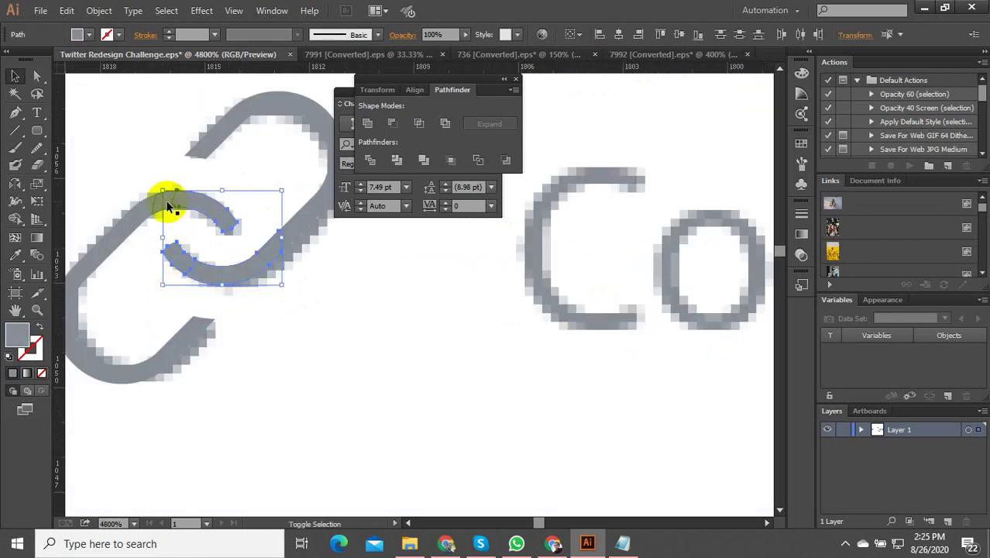
pyautogui.keyDown('shift'); pyautogui.click(137, 215); pyautogui.keyUp('shift')
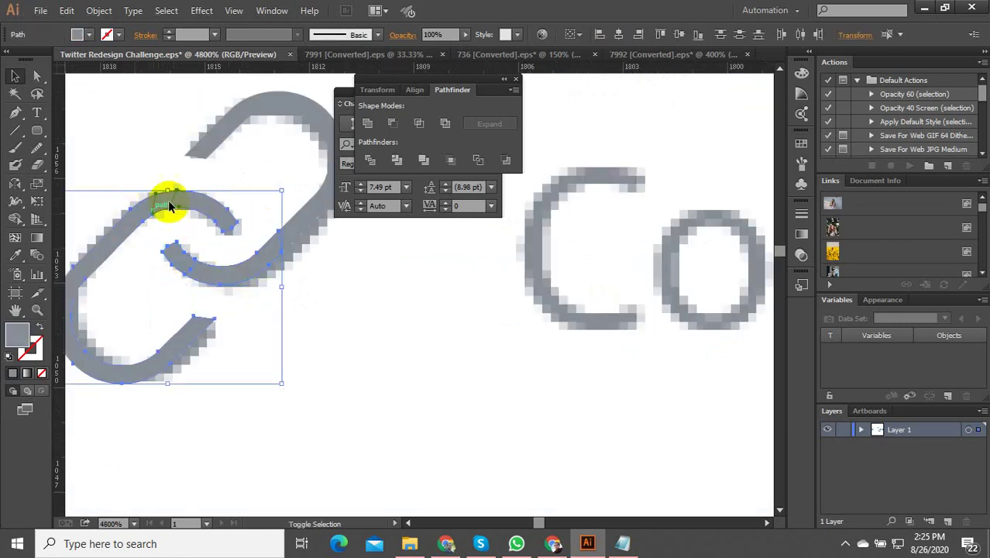
pyautogui.keyDown('shift'); pyautogui.click(217, 145); pyautogui.keyUp('shift')
pyautogui.rightClick(302, 231)
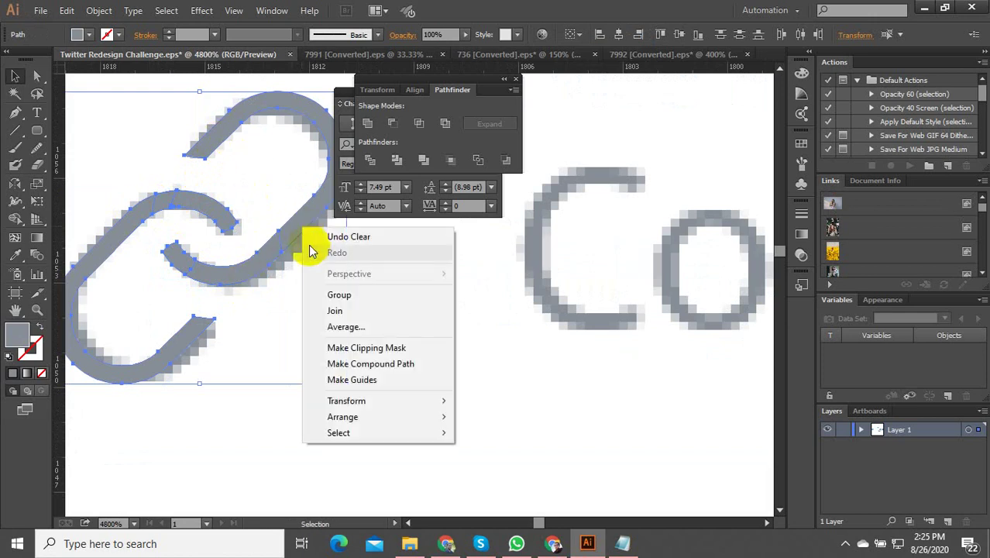
pyautogui.click(336, 294)
pyautogui.scroll(-3, 211, 301)
pyautogui.click(148, 397)
pyautogui.scroll(-3, 152, 398)
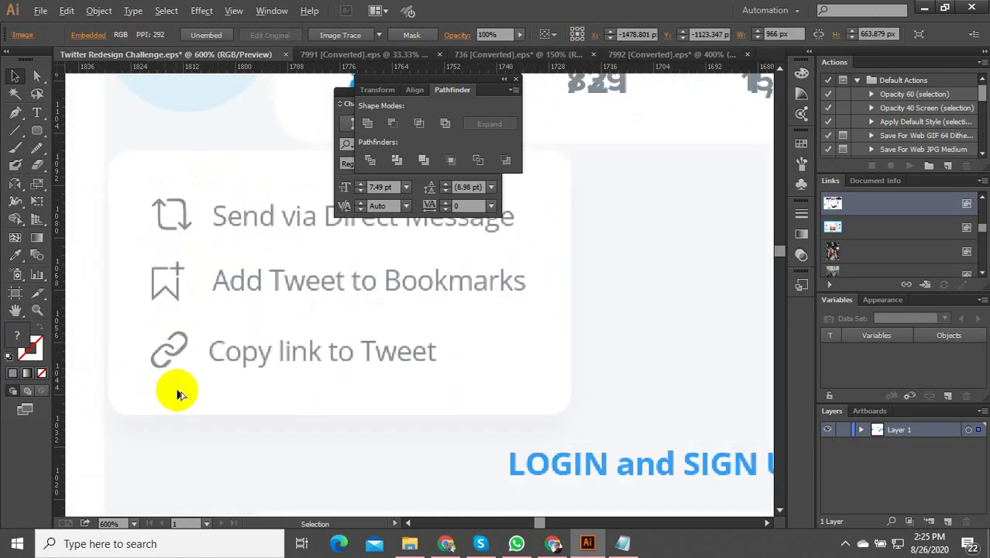
# Add the text "Send vis Direct Message" in Proxima Nova Regular, 7.49 pt, above the first share menu label
pyautogui.click(176, 390)
pyautogui.scroll(-2, 348, 418)
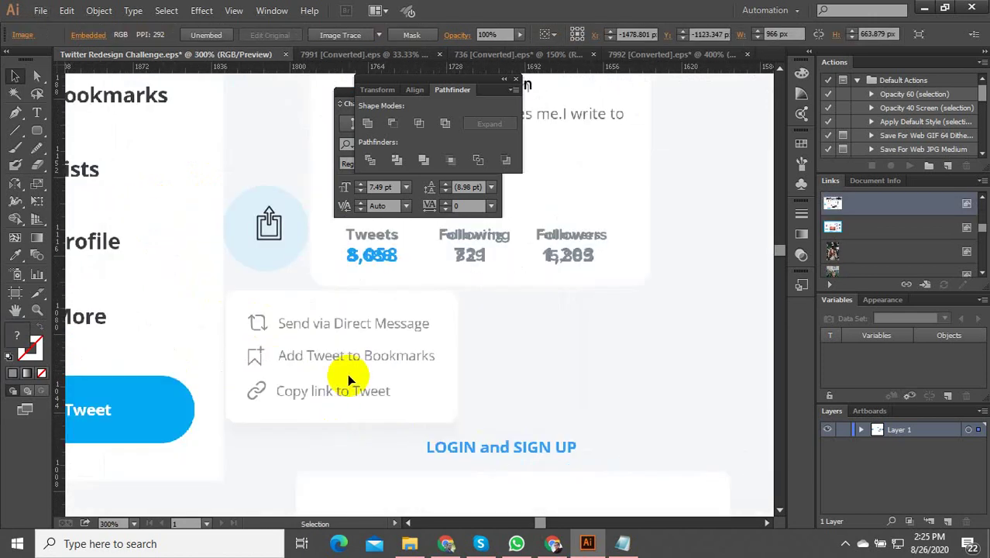
pyautogui.click(359, 240)
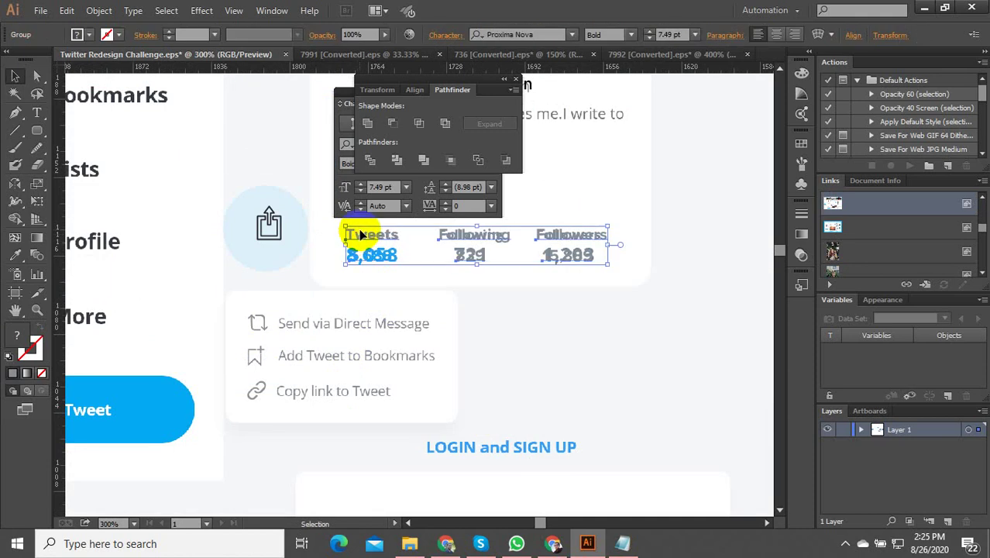
pyautogui.scroll(3, 296, 323)
pyautogui.click(294, 289)
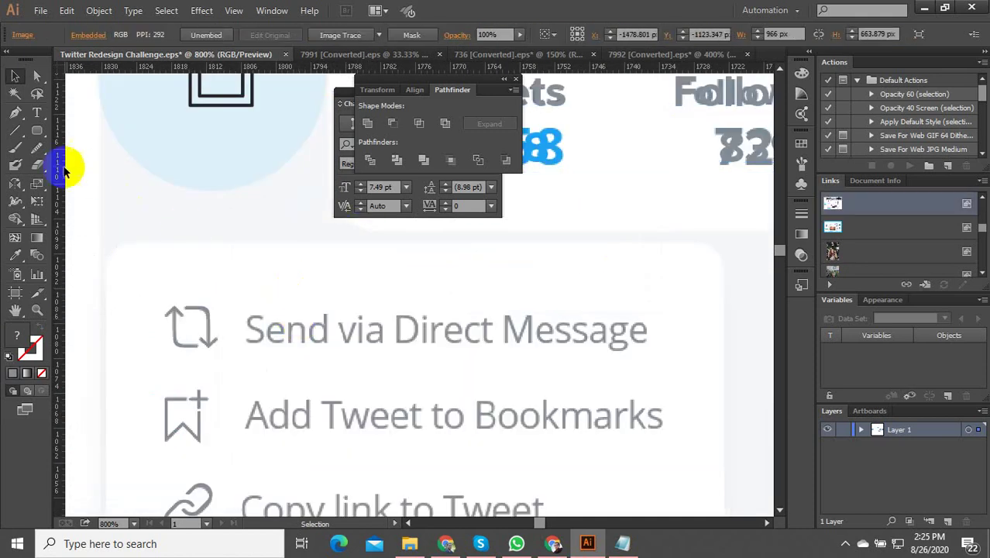
pyautogui.click(36, 112)
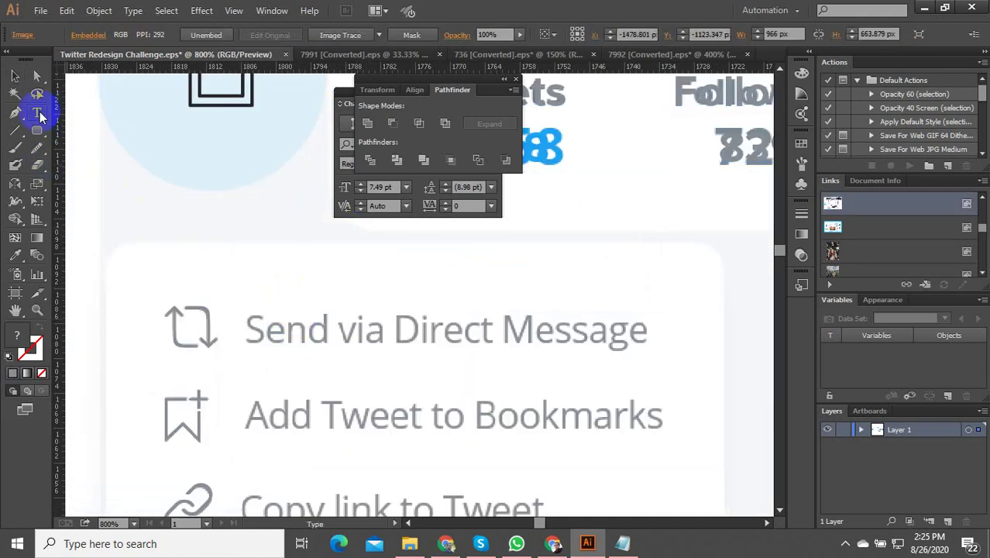
pyautogui.click(246, 286)
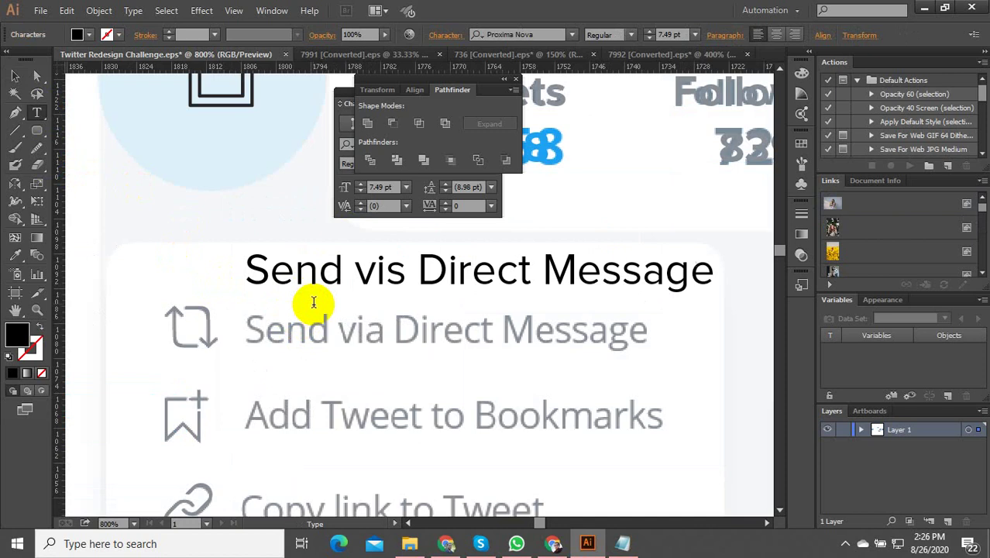
# Move the new text onto the reference label "Send via Direct Message", aligned with its start and baseline
pyautogui.click(36, 78)
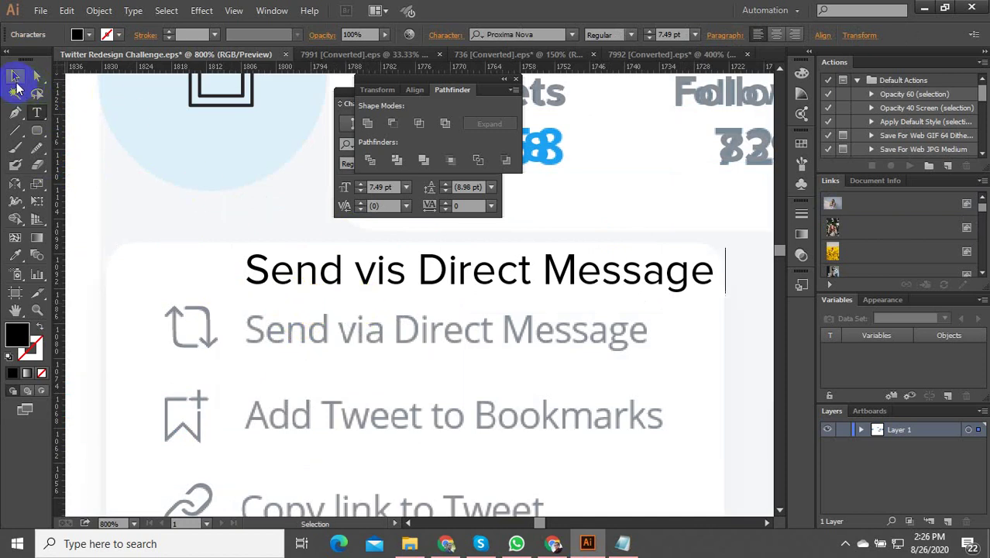
pyautogui.click(15, 75)
pyautogui.moveTo(270, 289); pyautogui.dragTo(261, 338)
pyautogui.press('t')
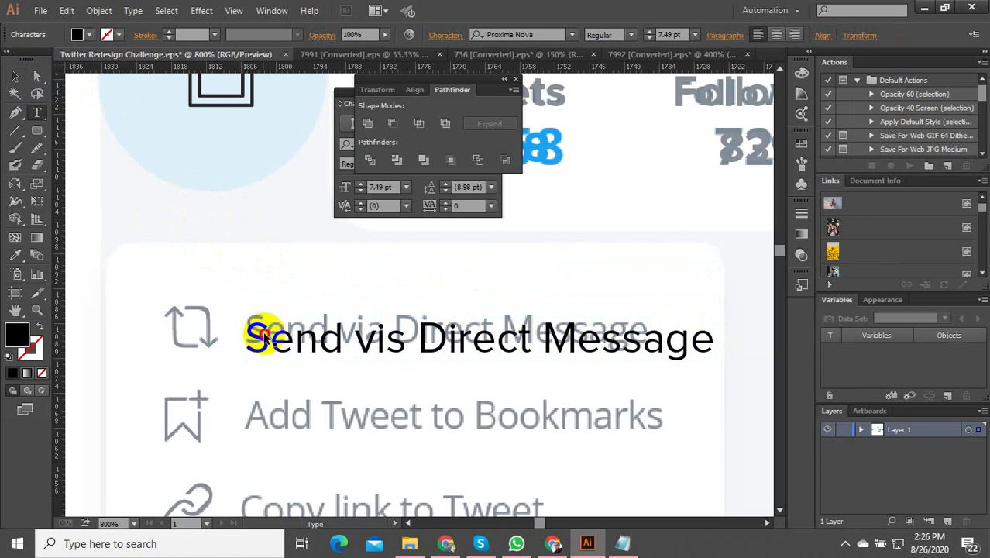
pyautogui.click(14, 76)
pyautogui.moveTo(257, 332); pyautogui.dragTo(256, 313)
pyautogui.scroll(-2, 262, 294)
pyautogui.scroll(3, 274, 349)
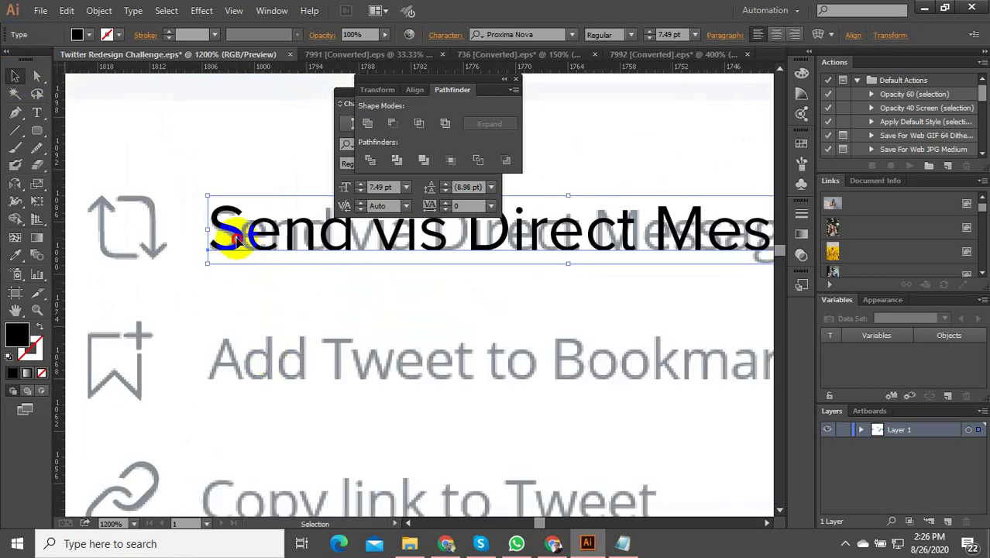
# Duplicate the first share menu label just below itself and change the copy's text to "Add Tweet to Bookmarks"
pyautogui.moveTo(236, 241); pyautogui.dragTo(232, 306)
pyautogui.press('t')
pyautogui.scroll(-1, 235, 310)
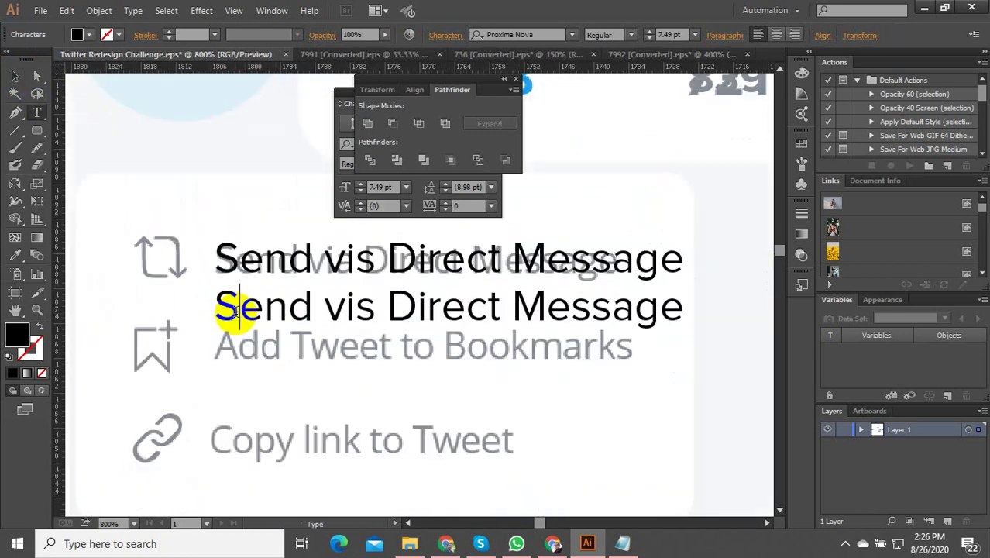
pyautogui.click(236, 310)
pyautogui.hotkey('ctrl', 'a')
pyautogui.write('A')
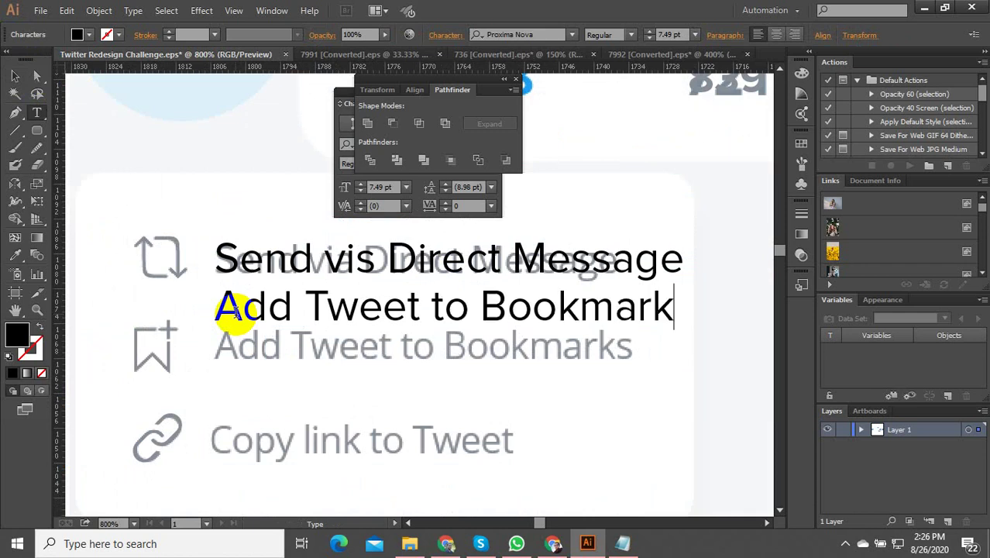
pyautogui.press('Escape')
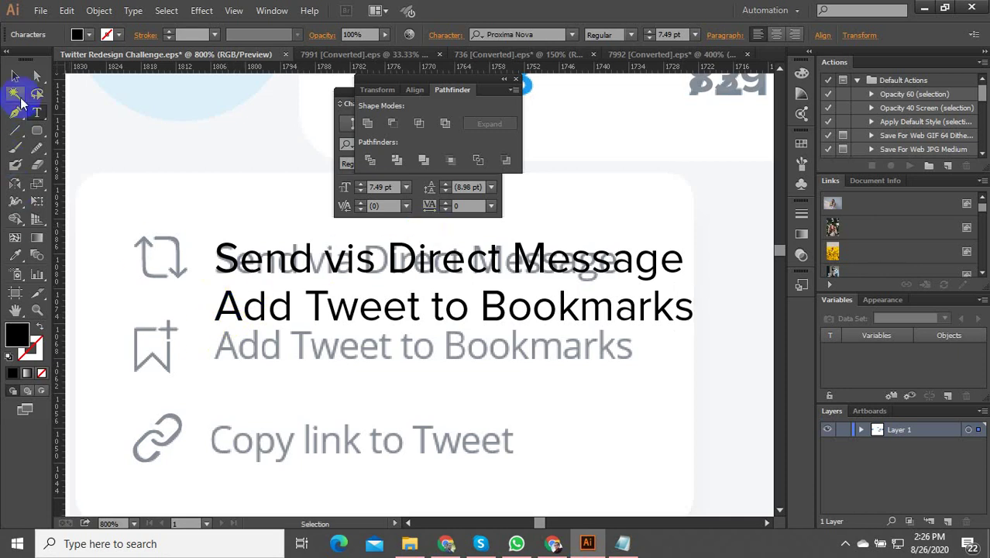
# Scale both labels down to about 6.54 pt to fit the reference width, and move "Add Tweet to Bookmarks" onto its reference label
pyautogui.click(15, 75)
pyautogui.moveTo(695, 327); pyautogui.dragTo(636, 330)
pyautogui.keyDown('shift'); pyautogui.click(654, 265); pyautogui.keyUp('shift')
pyautogui.click(324, 310)
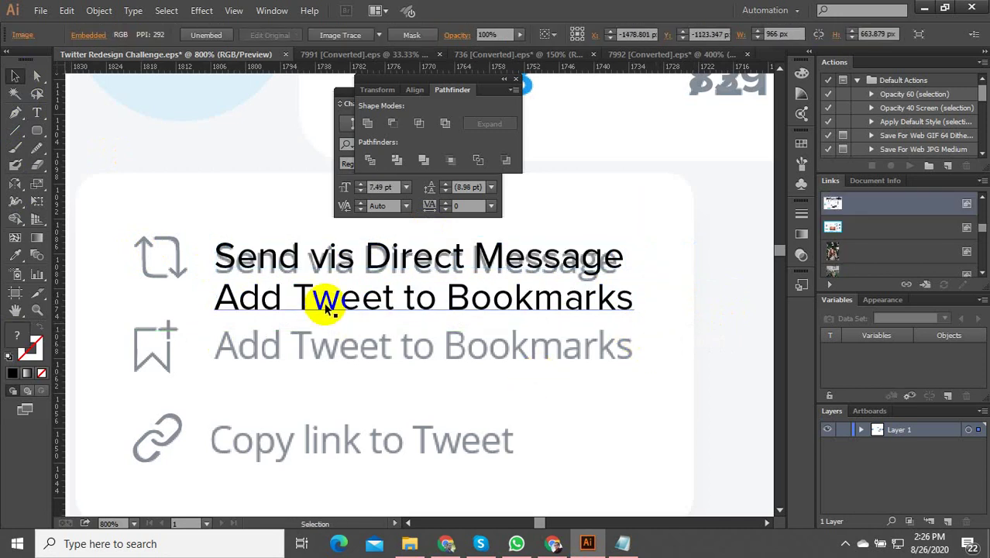
pyautogui.moveTo(324, 310); pyautogui.dragTo(324, 354)
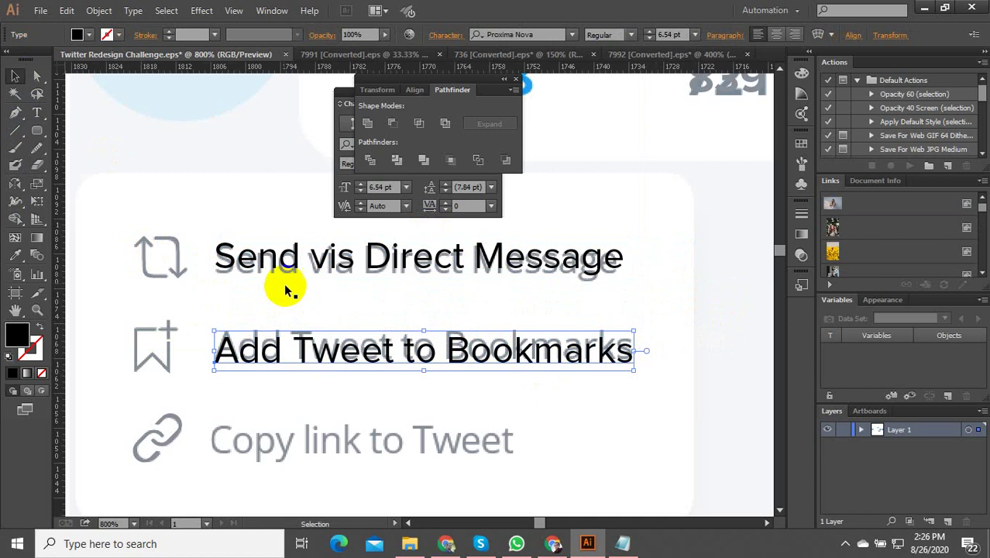
# Create the label "Copy link to Tweet" from a duplicate of the bookmarks label and place it over its reference label
pyautogui.click(264, 263)
pyautogui.doubleClick(271, 264)
pyautogui.click(15, 75)
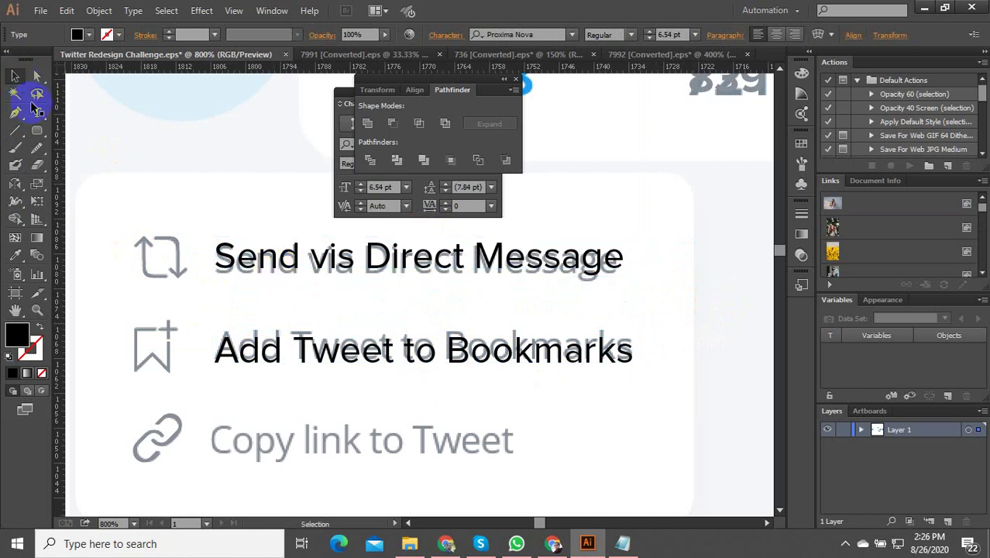
pyautogui.click(221, 256)
pyautogui.moveTo(221, 257); pyautogui.dragTo(233, 323)
pyautogui.scroll(-2, 262, 297)
pyautogui.scroll(2, 265, 381)
pyautogui.doubleClick(232, 323)
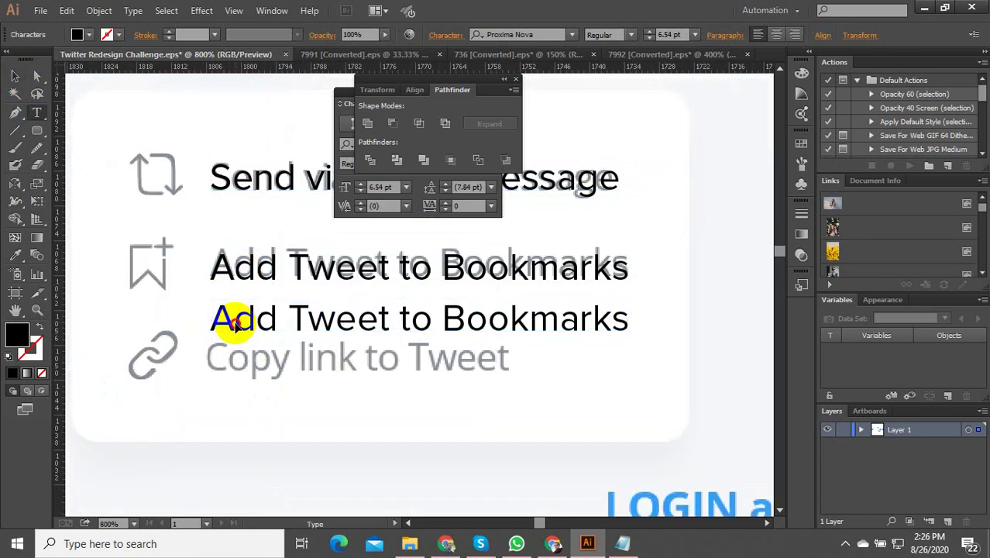
pyautogui.hotkey('ctrl', 'a')
pyautogui.write('C')
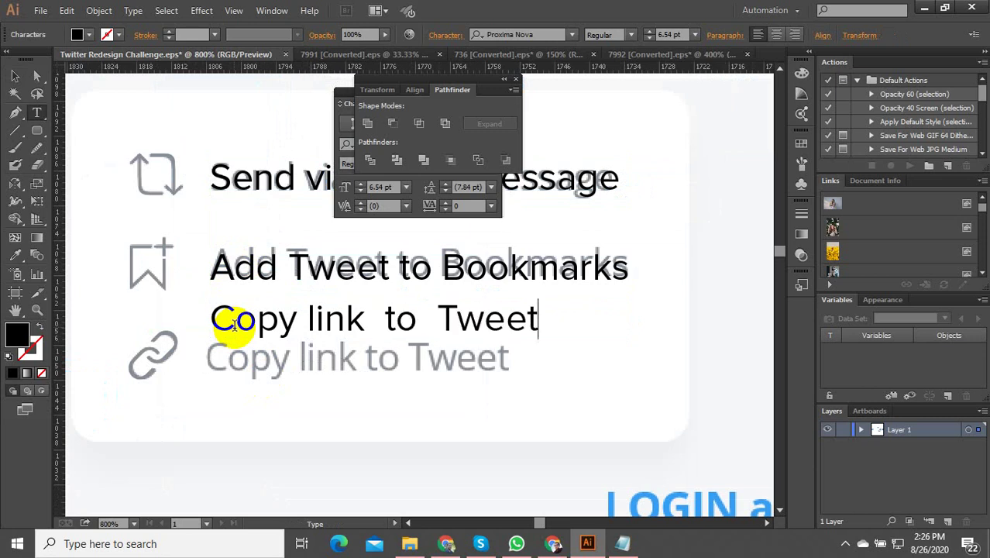
pyautogui.click(15, 76)
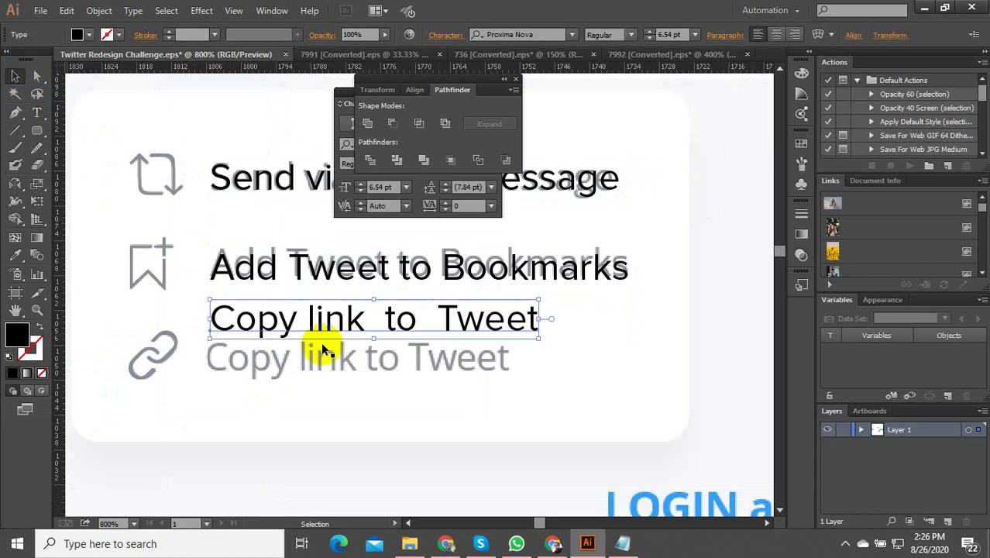
pyautogui.moveTo(267, 331); pyautogui.dragTo(259, 374)
# Copy the redrawn profile details and share menu, without the reference image, and paste them into the Twitter redesign artboard
pyautogui.scroll(-3, 324, 332)
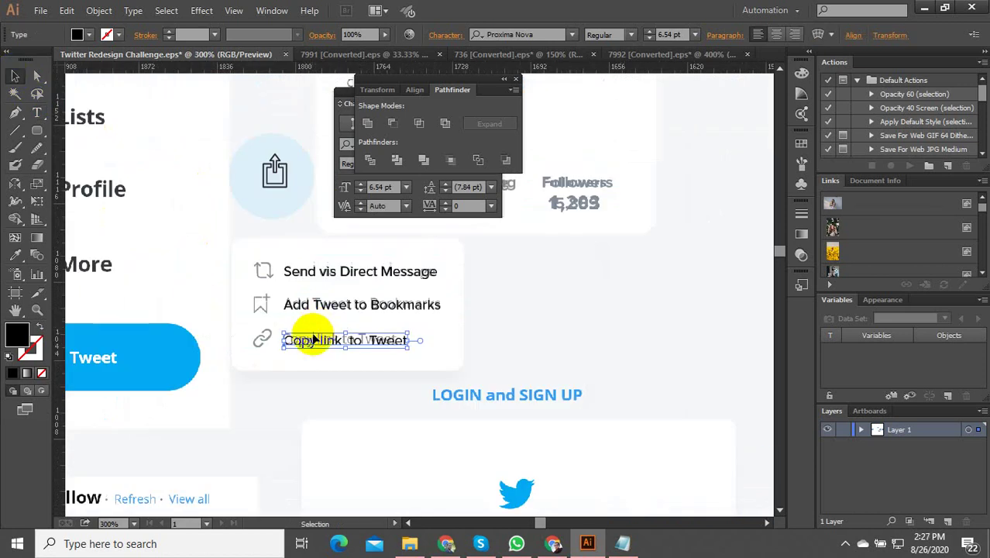
pyautogui.scroll(-3, 310, 336)
pyautogui.moveTo(131, 227); pyautogui.dragTo(419, 369)
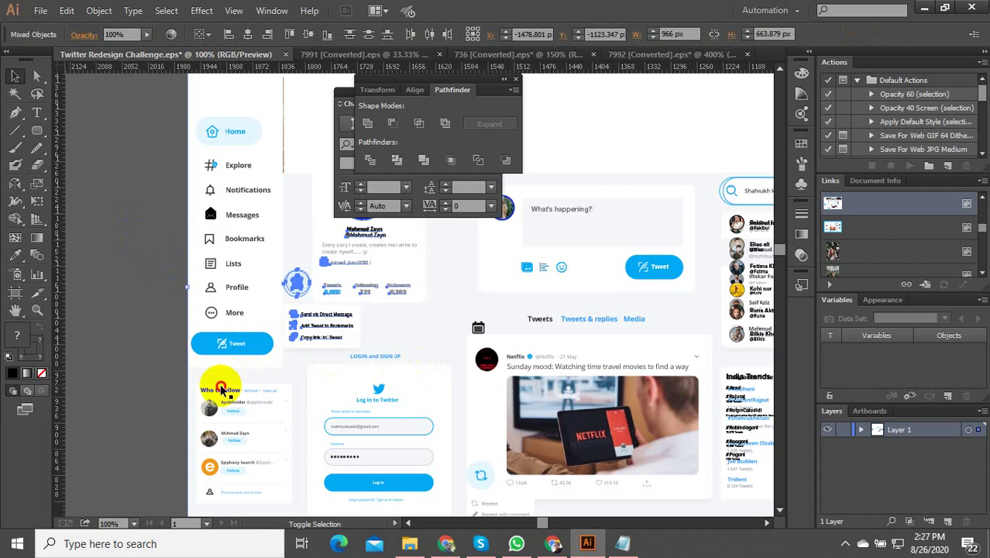
pyautogui.hotkey('ctrl', 'g')
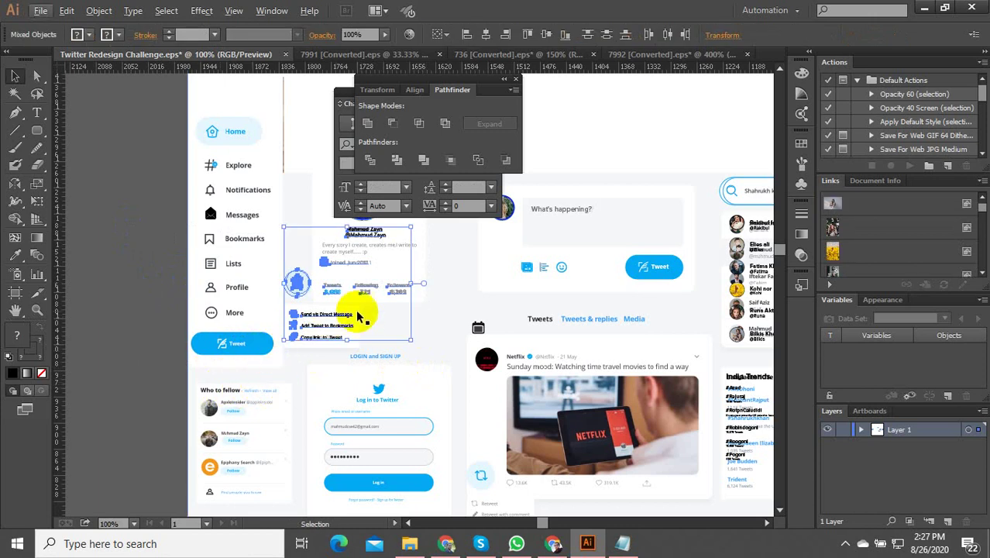
pyautogui.scroll(-3, 310, 327)
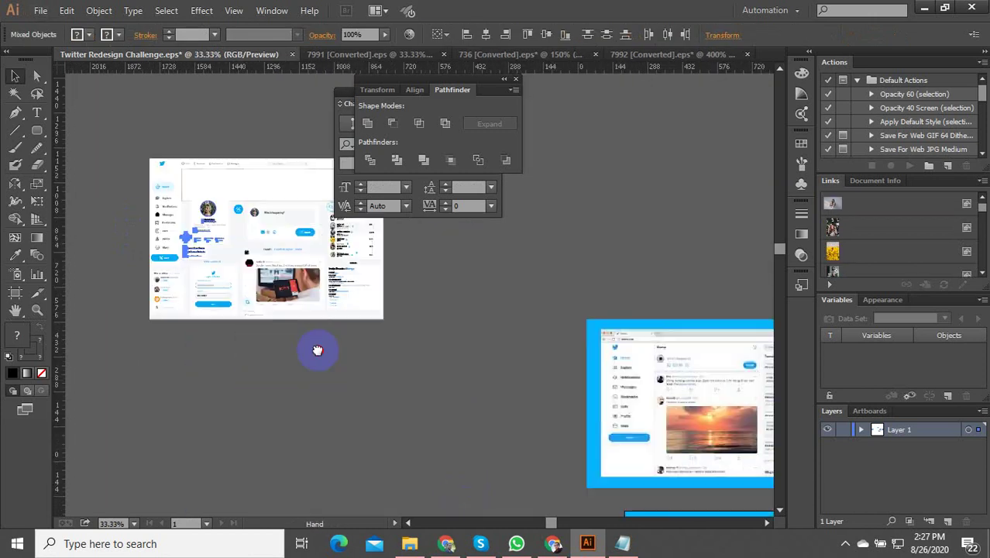
pyautogui.moveTo(318, 351); pyautogui.dragTo(228, 271)
pyautogui.moveTo(358, 301); pyautogui.dragTo(254, 336)
pyautogui.scroll(2, 399, 321)
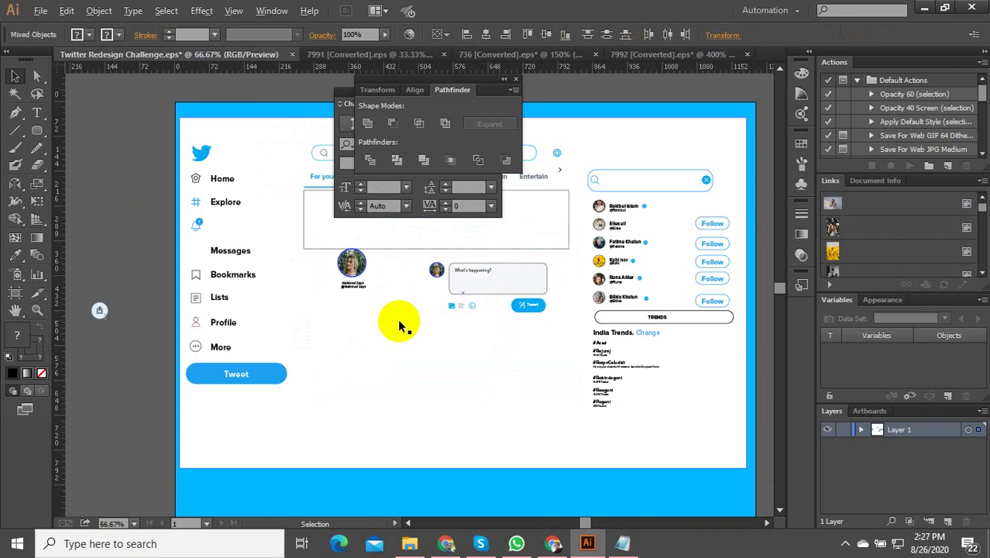
pyautogui.hotkey('ctrl', 'v')
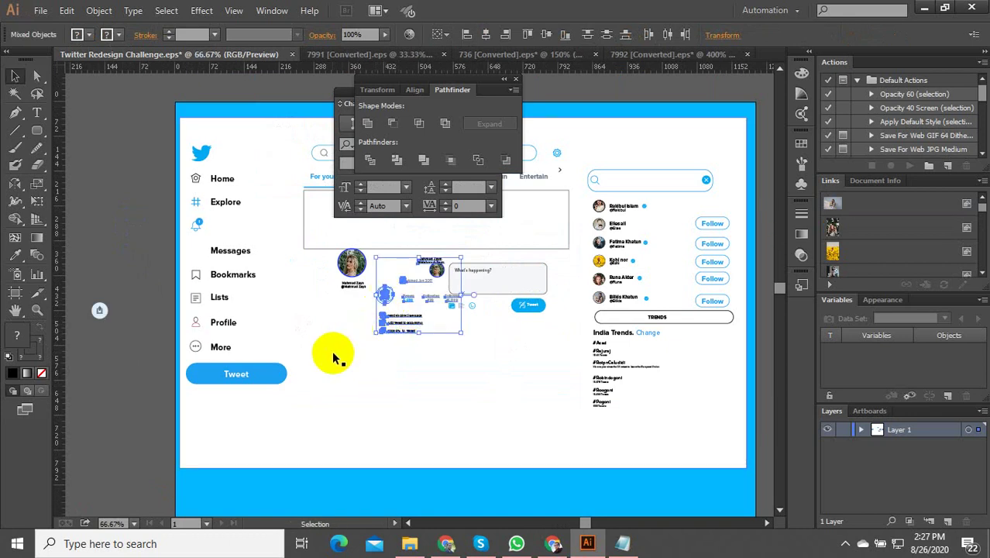
# Group the pasted profile and share menu objects and move the group below the large profile photo
pyautogui.rightClick(385, 293)
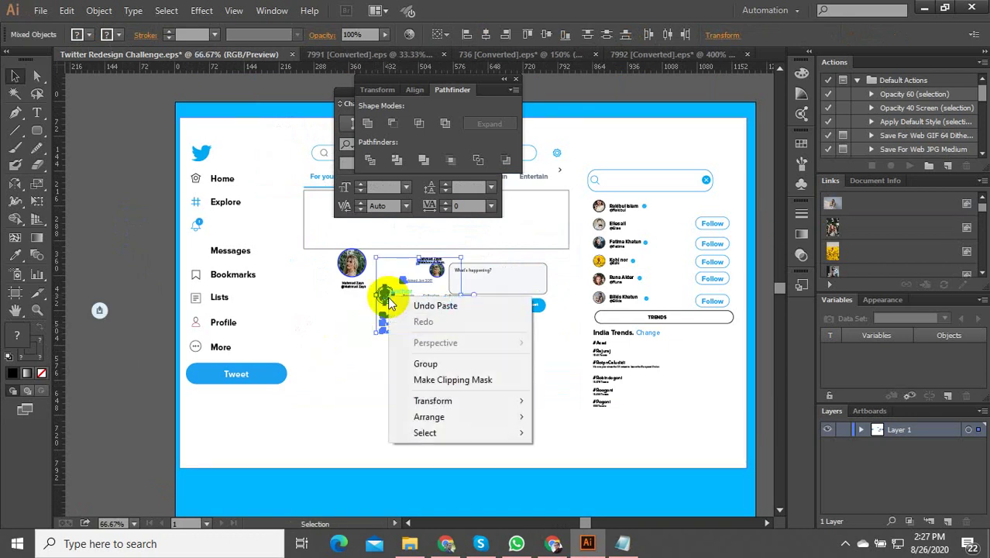
pyautogui.click(395, 361)
pyautogui.moveTo(388, 302); pyautogui.dragTo(310, 353)
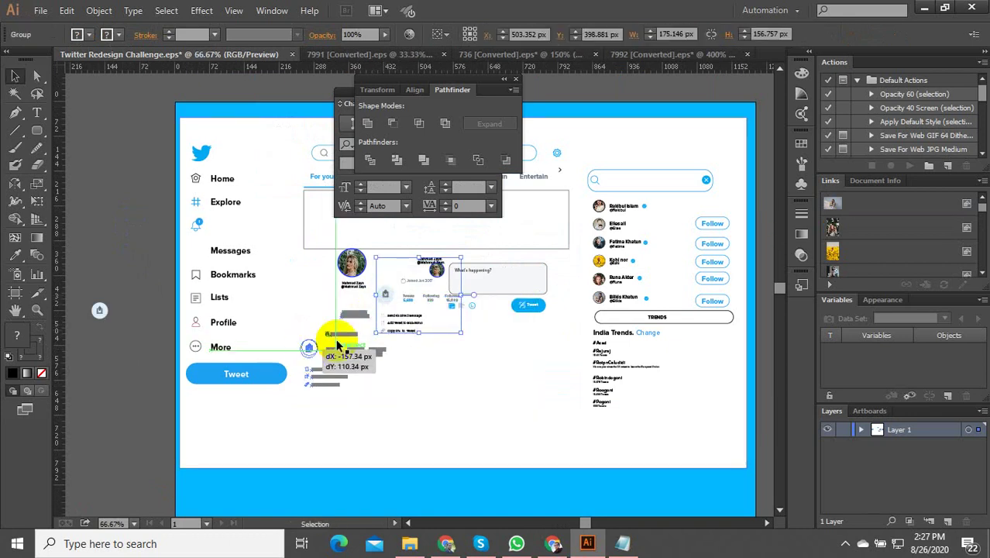
# Delete the duplicate profile name and handle texts inside the pasted group
pyautogui.scroll(2, 363, 318)
pyautogui.doubleClick(348, 323)
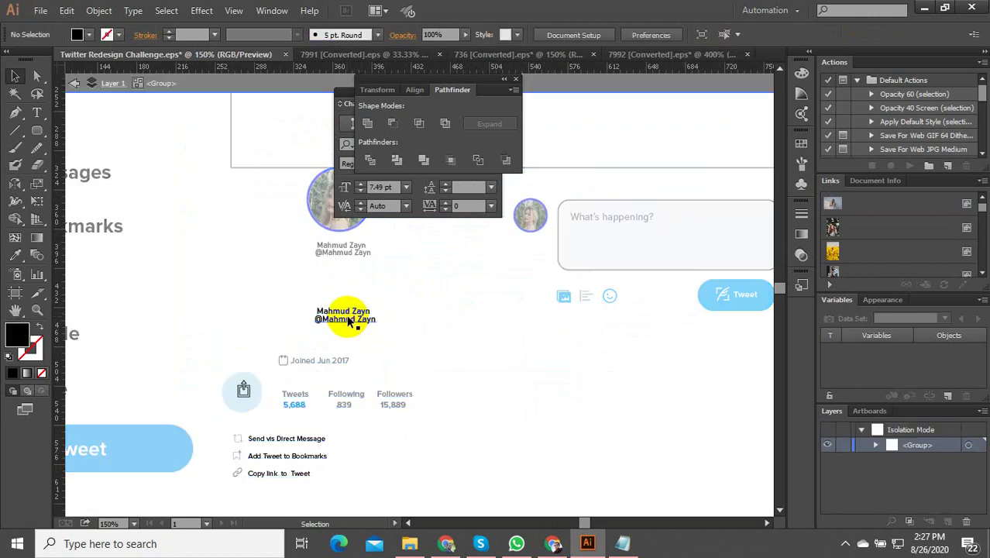
pyautogui.click(353, 317)
pyautogui.press('Delete')
pyautogui.click(352, 313)
pyautogui.press('Delete')
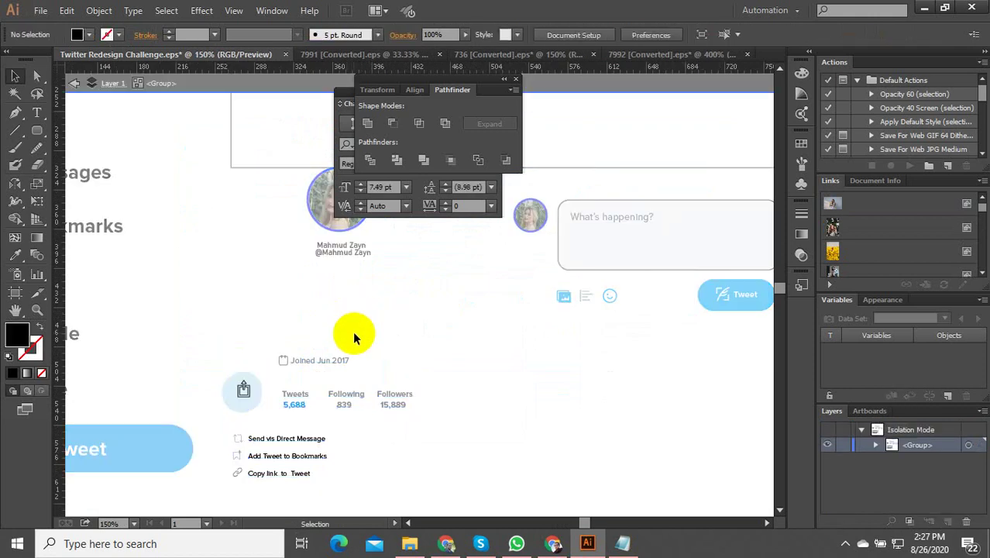
# Move the profile details and share menu group up so the joined date sits directly beneath the profile handle
pyautogui.press('Escape')
pyautogui.moveTo(310, 364); pyautogui.dragTo(344, 278)
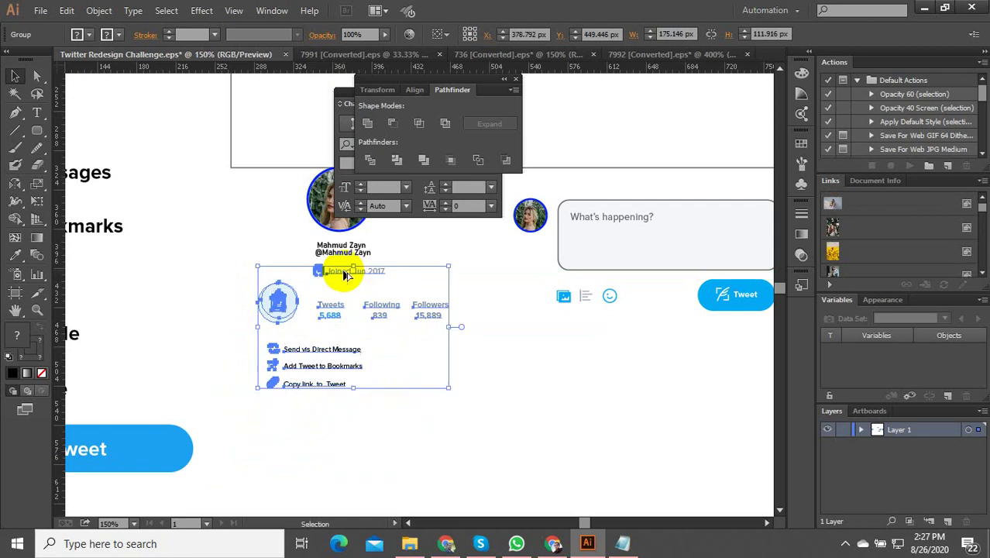
pyautogui.scroll(-2, 344, 277)
pyautogui.click(101, 288)
pyautogui.scroll(3, 372, 280)
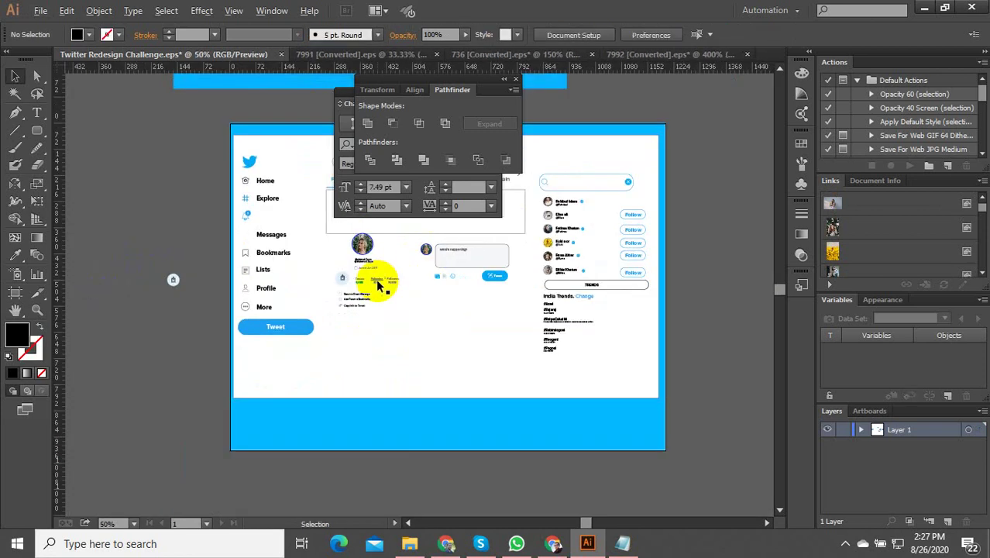
pyautogui.scroll(1, 283, 256)
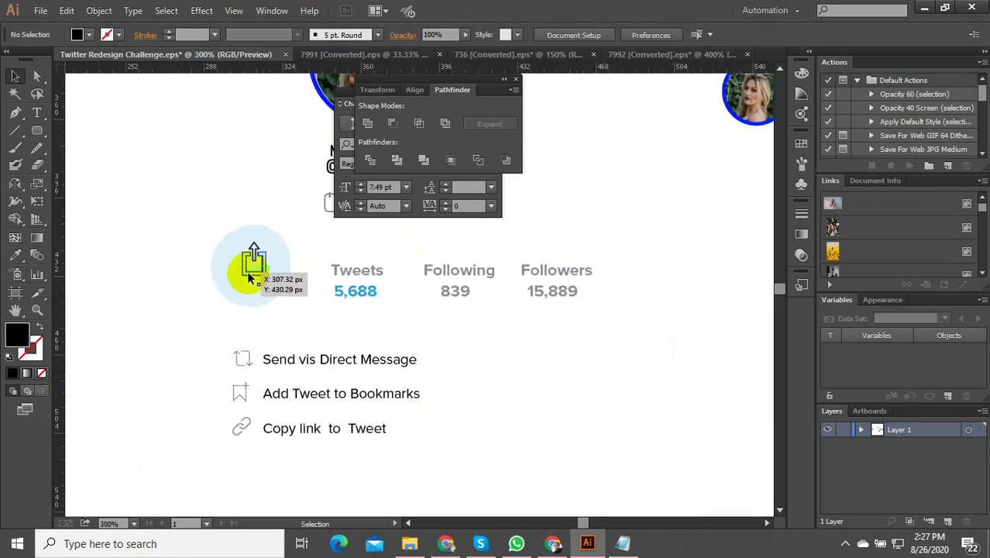
pyautogui.moveTo(263, 266); pyautogui.dragTo(267, 258)
# Shrink the light blue circle behind the share icon slightly, inside its group
pyautogui.doubleClick(266, 258)
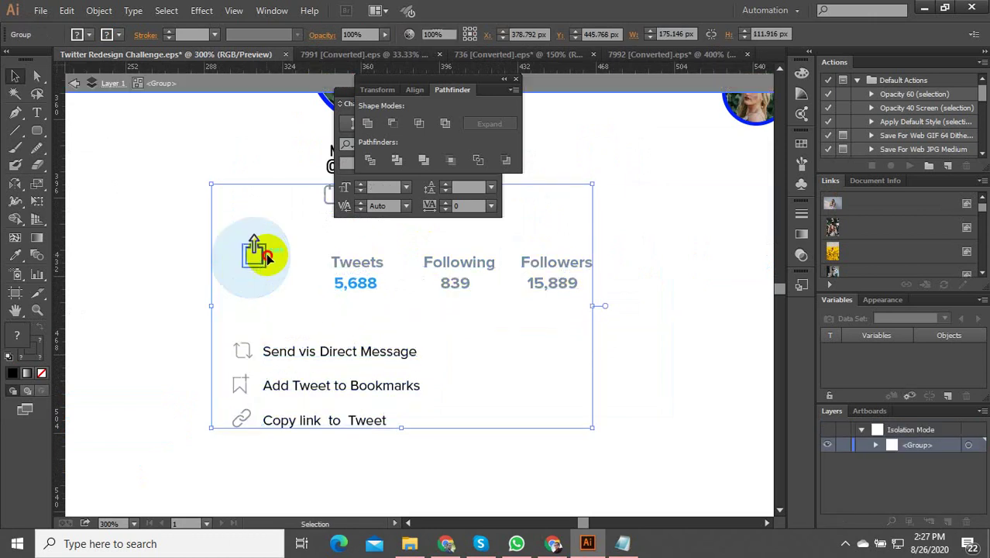
pyautogui.click(261, 294)
pyautogui.doubleClick(341, 325)
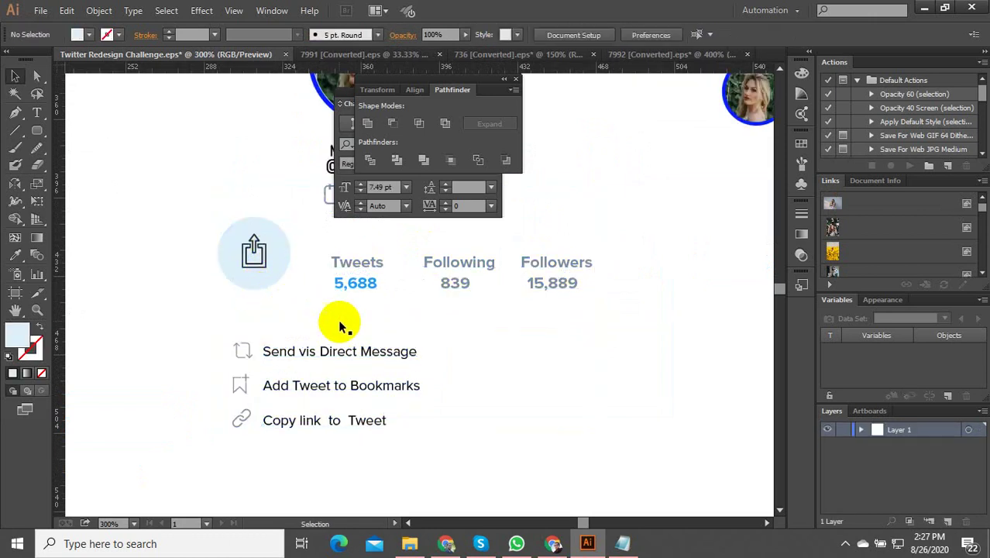
# Review the redesign artboard's layout, including the profile area, the tweet box and the empty banner rectangle
pyautogui.keyDown('alt'); pyautogui.scroll(-5, 340, 325); pyautogui.keyUp('alt')
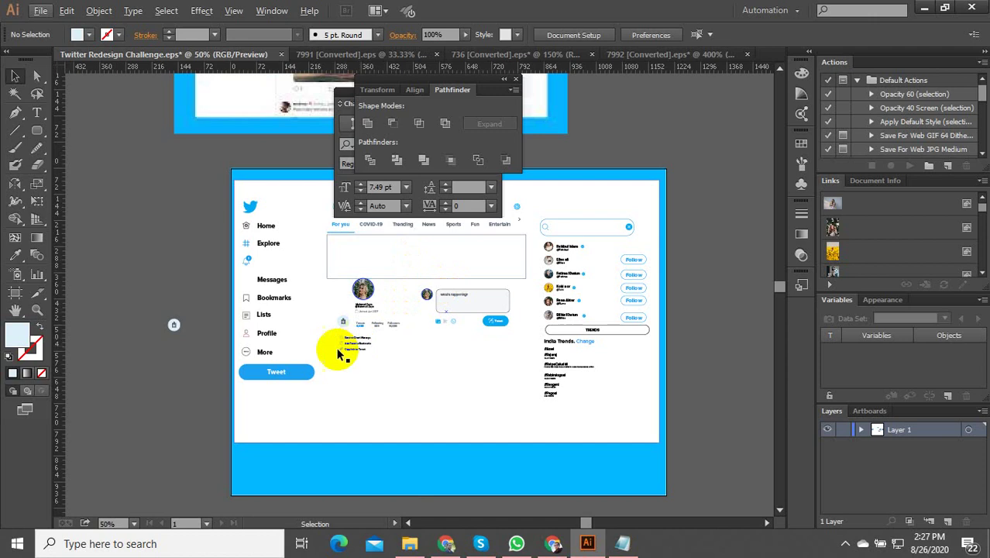
pyautogui.keyDown('alt'); pyautogui.scroll(3, 336, 347); pyautogui.keyUp('alt')
pyautogui.keyDown('alt'); pyautogui.scroll(-2, 347, 336); pyautogui.keyUp('alt')
pyautogui.keyDown('alt'); pyautogui.scroll(2, 558, 290); pyautogui.keyUp('alt')
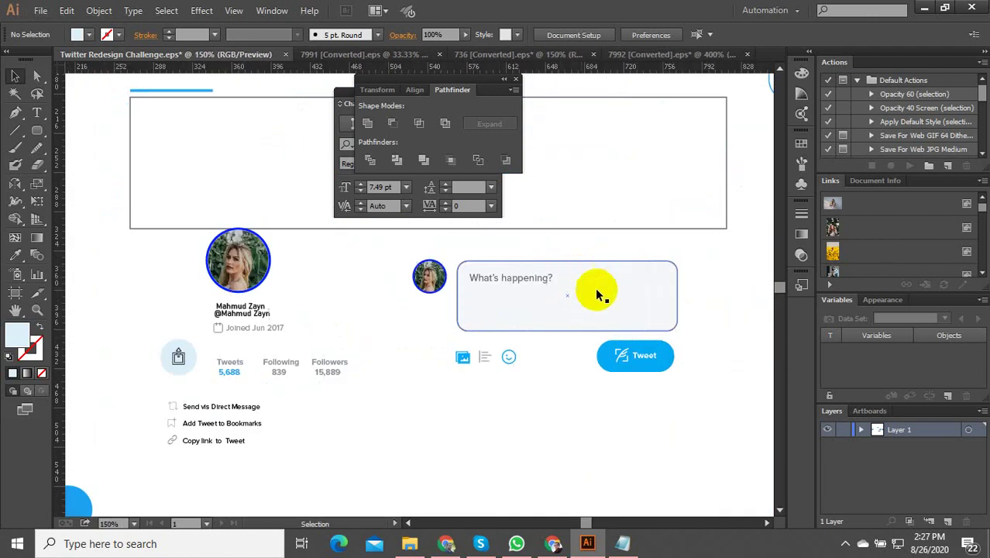
pyautogui.keyDown('alt'); pyautogui.scroll(-2, 542, 309); pyautogui.keyUp('alt')
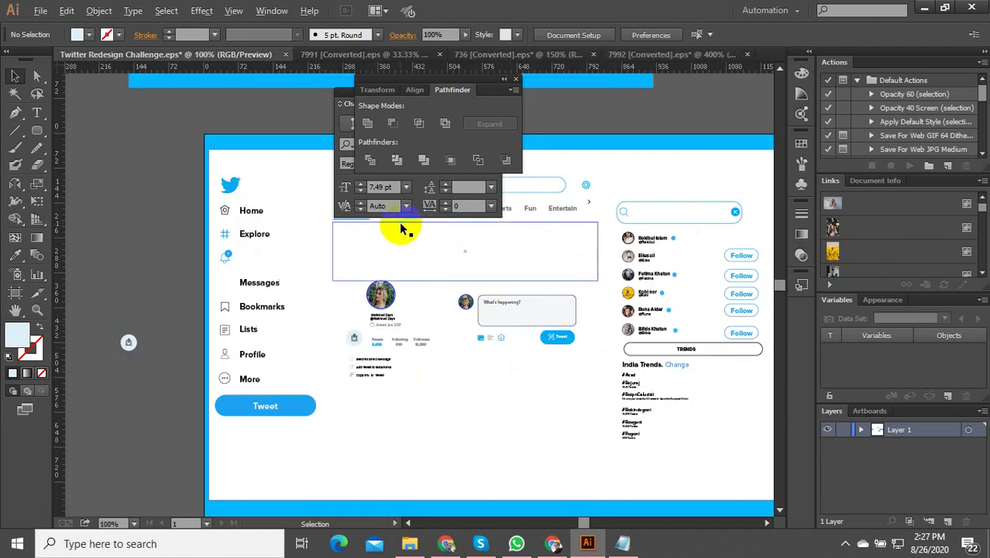
pyautogui.keyDown('alt'); pyautogui.scroll(2, 299, 308); pyautogui.keyUp('alt')
pyautogui.keyDown('alt'); pyautogui.scroll(-1, 314, 309); pyautogui.keyUp('alt')
pyautogui.click(273, 313)
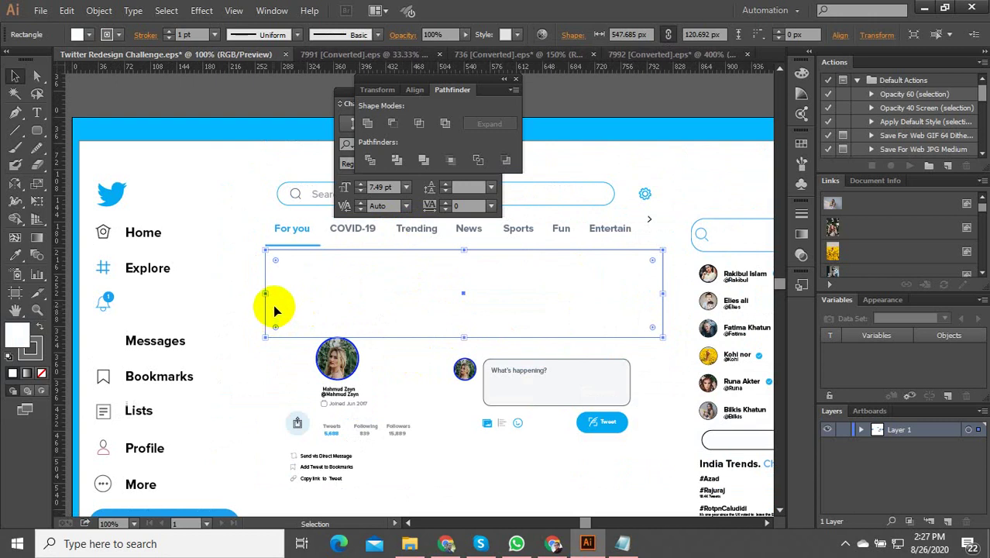
pyautogui.press('alt')
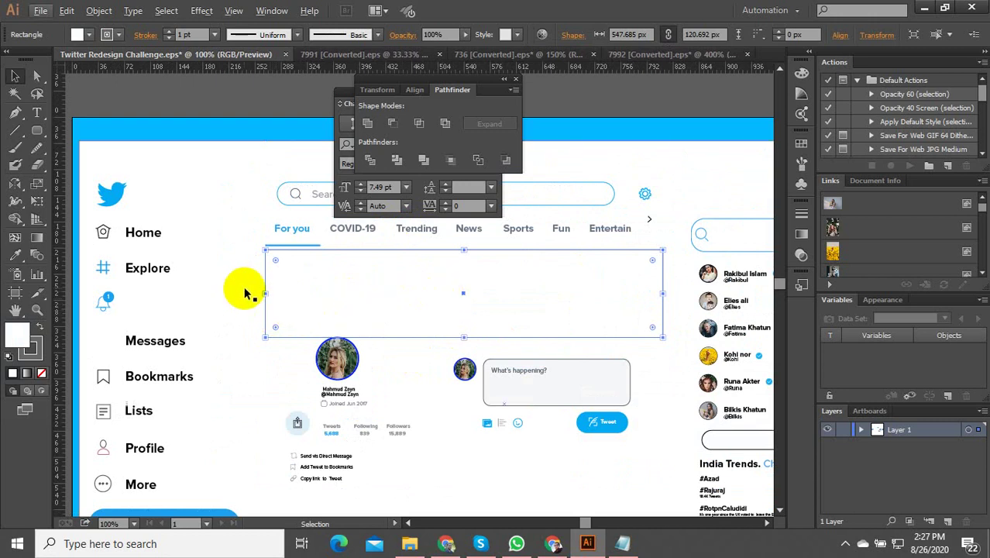
# Copy the tent photo from the "People you may know" section of the Facebook design
pyautogui.scroll(-4, 293, 300)
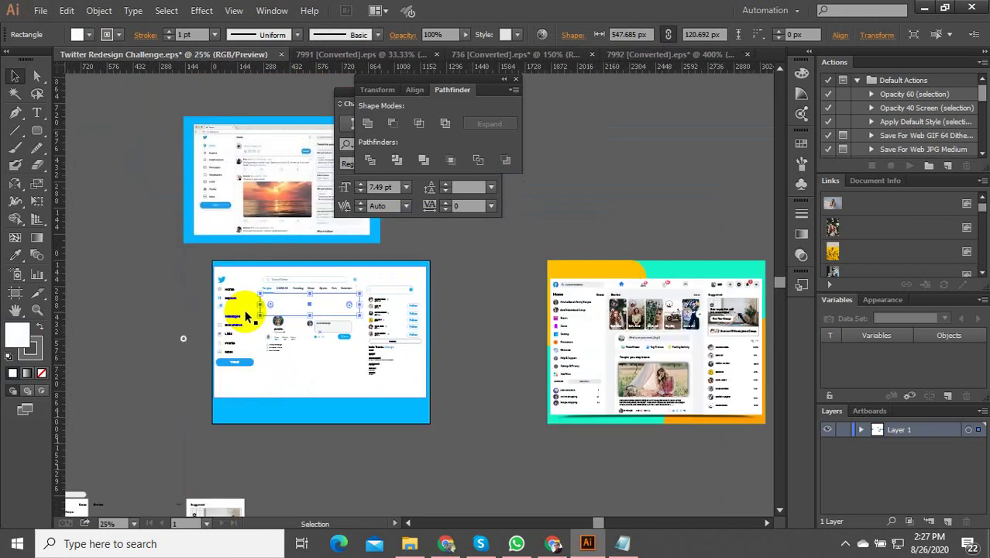
pyautogui.scroll(2, 265, 181)
pyautogui.scroll(-2, 236, 244)
pyautogui.scroll(4, 719, 387)
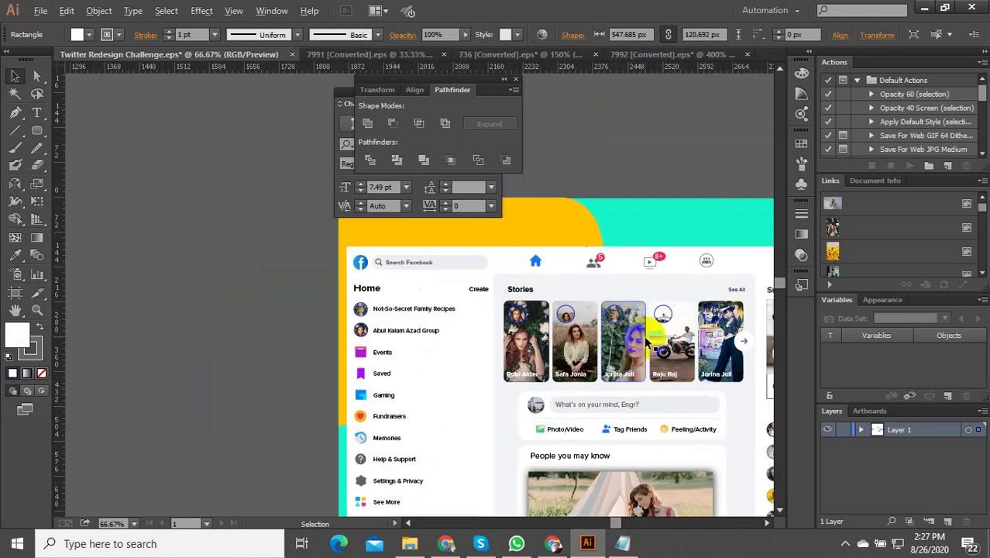
pyautogui.scroll(-1, 597, 392)
pyautogui.scroll(2, 547, 423)
pyautogui.doubleClick(545, 417)
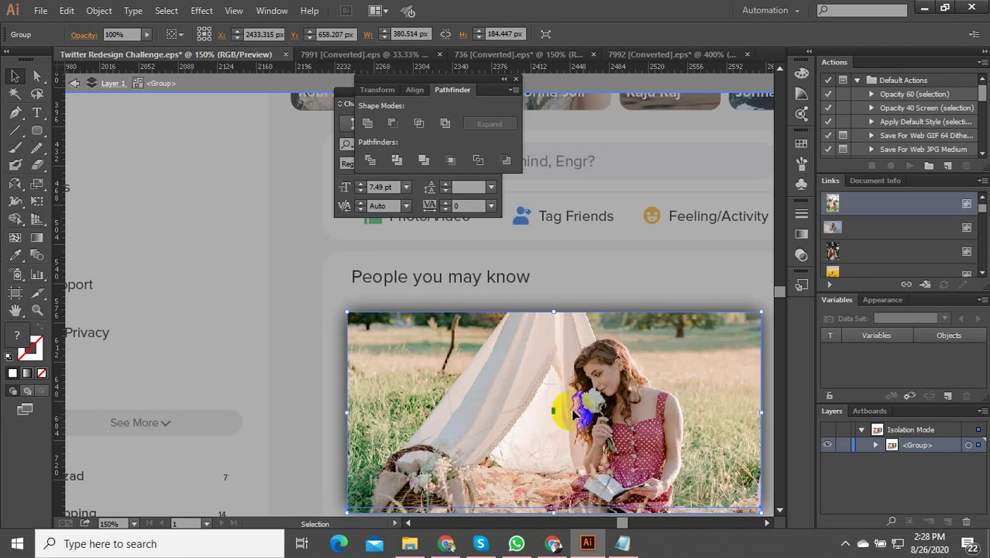
pyautogui.press('Escape')
# Paste the copied tent photo into the Twitter redesign artboard
pyautogui.scroll(-9, 539, 416)
pyautogui.scroll(7, 435, 395)
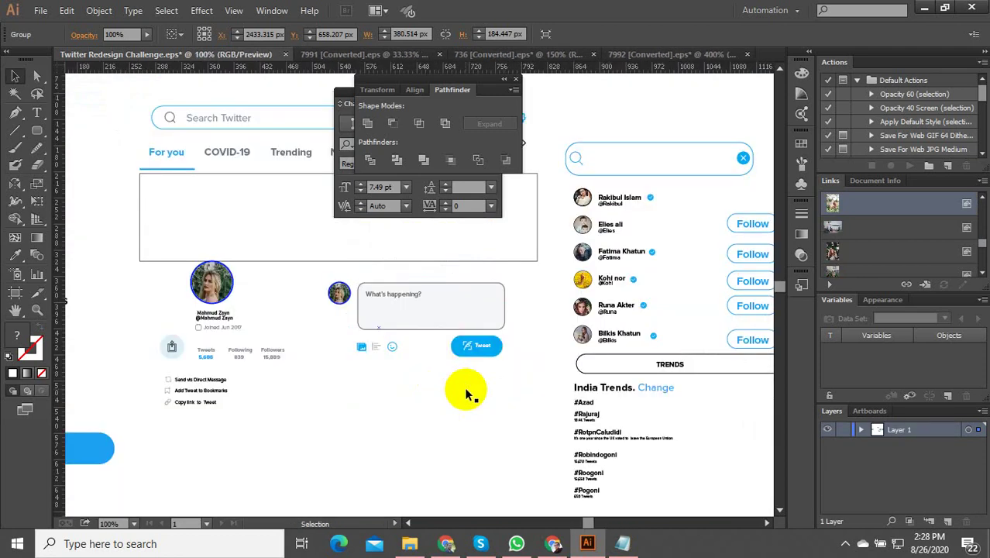
pyautogui.hotkey('ctrl', 'v')
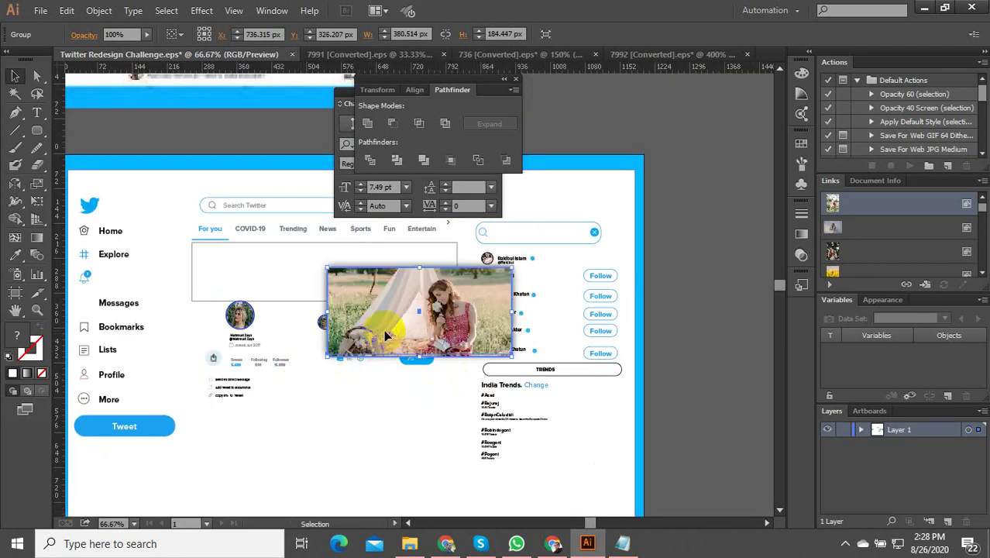
pyautogui.scroll(2, 305, 268)
pyautogui.scroll(-2, 430, 293)
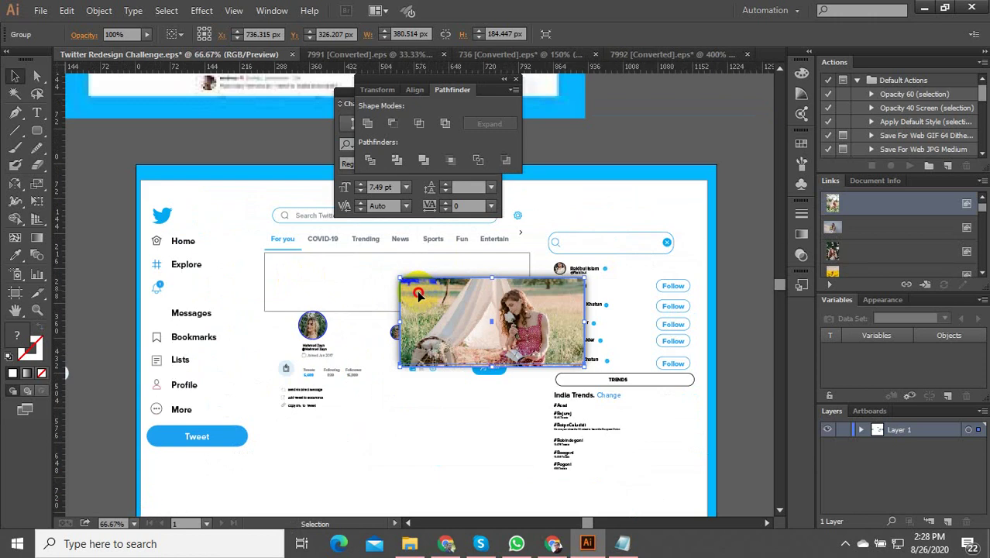
# Move the tent photo over the empty banner rectangle and stretch it to about 557 by 122 px to cover the banner
pyautogui.moveTo(416, 289); pyautogui.dragTo(279, 272)
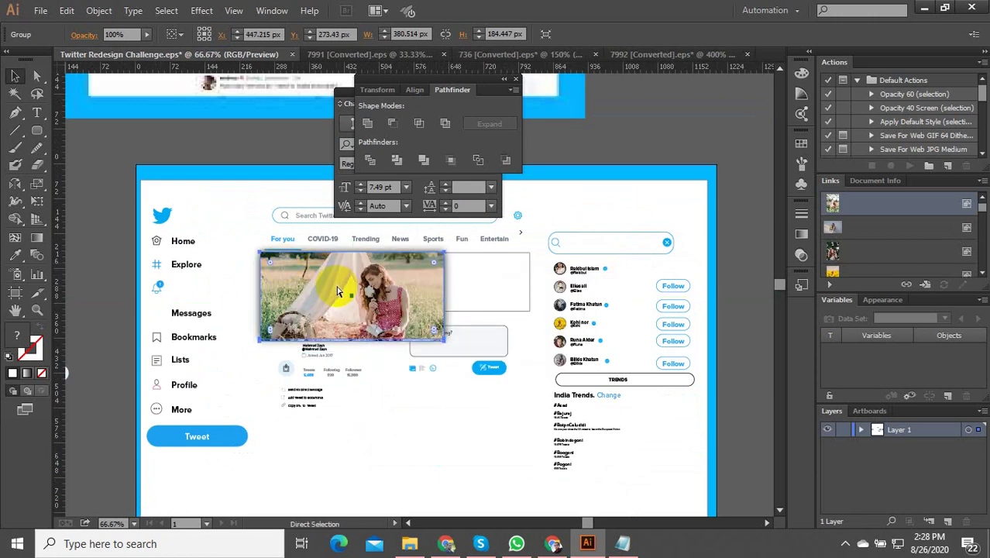
pyautogui.scroll(2, 422, 337)
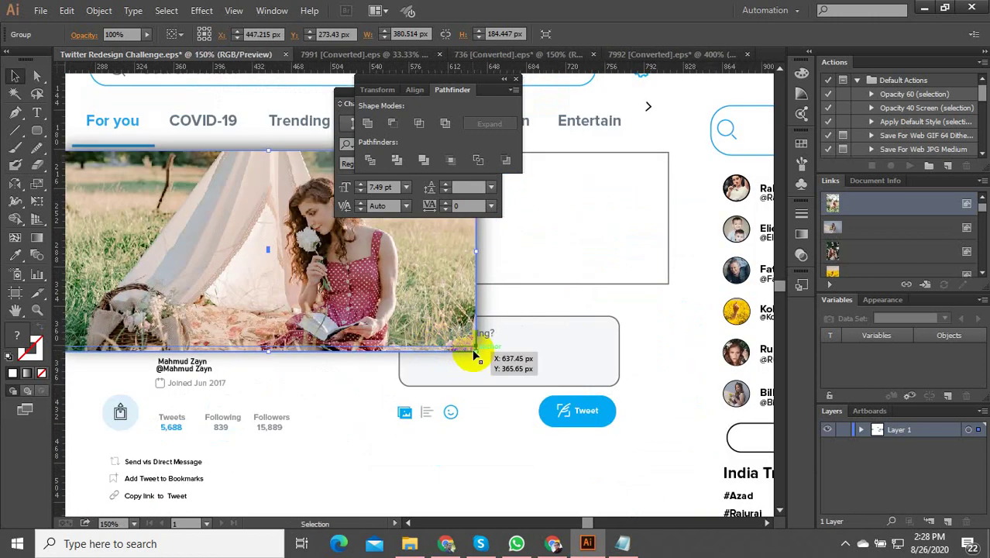
pyautogui.moveTo(476, 353); pyautogui.dragTo(671, 285)
pyautogui.scroll(-3, 674, 333)
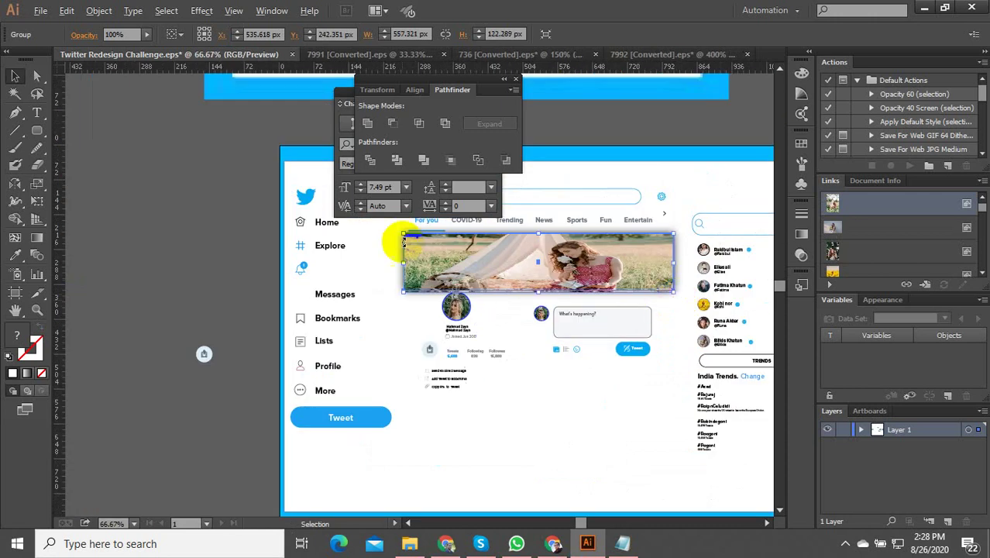
# Resize the banner photo from its upper-left corner to about 548 by 121 px to match the banner rectangle, and deselect it
pyautogui.scroll(3, 434, 230)
pyautogui.scroll(3, 358, 278)
pyautogui.scroll(-3, 342, 298)
pyautogui.scroll(3, 349, 282)
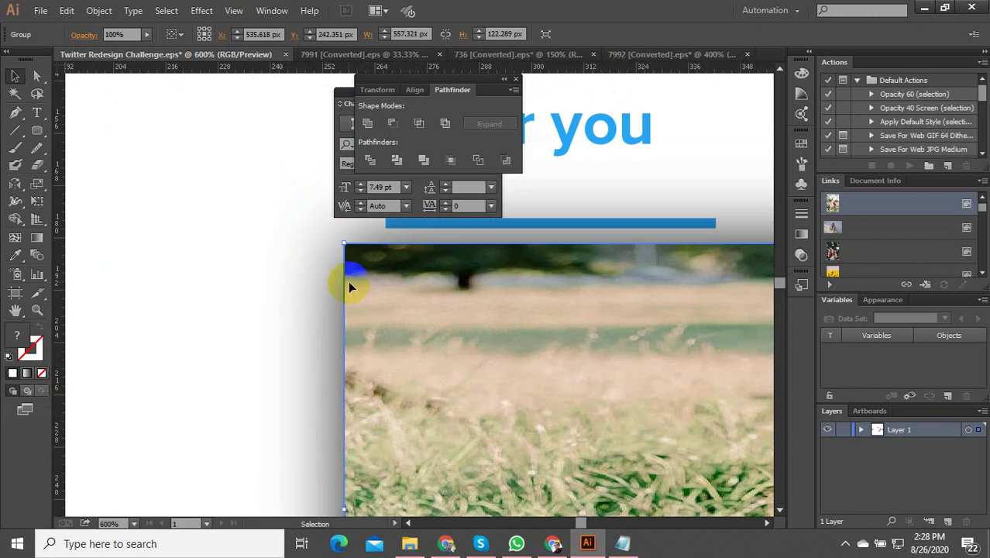
pyautogui.moveTo(344, 246); pyautogui.dragTo(385, 251)
pyautogui.scroll(-5, 323, 300)
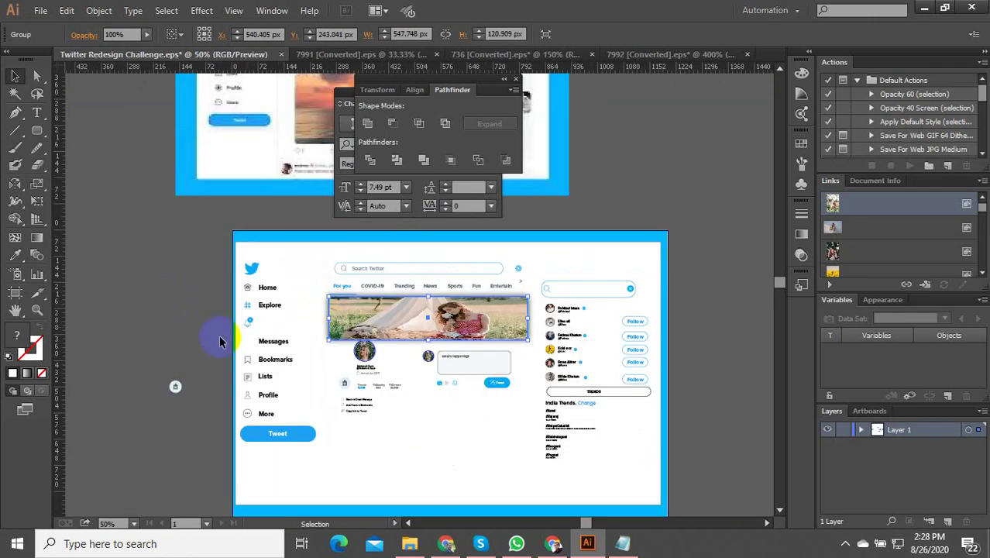
pyautogui.click(616, 185)
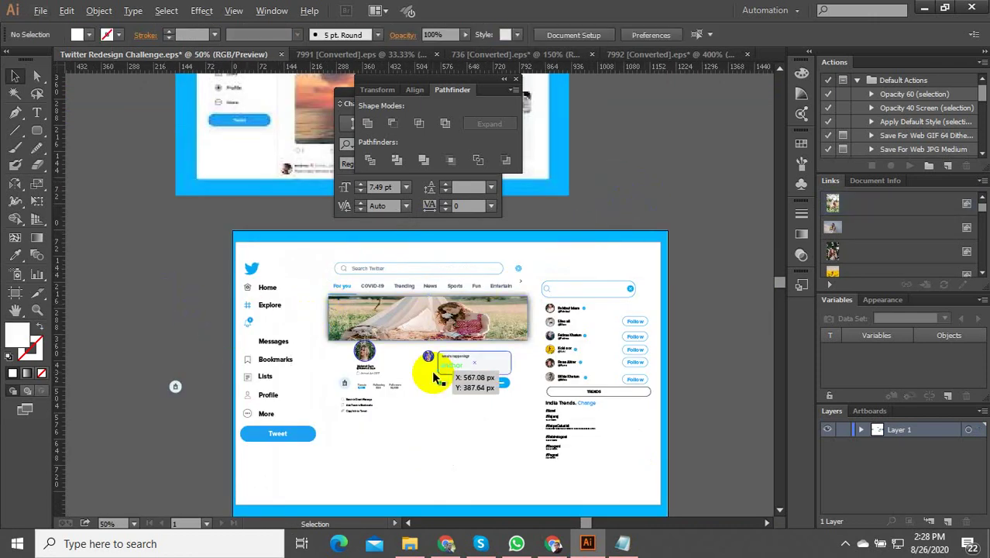
# Examine the empty areas of the redesign artboard and the Shortcuts section of the Facebook design for elements to reuse
pyautogui.moveTo(433, 373); pyautogui.dragTo(429, 394)
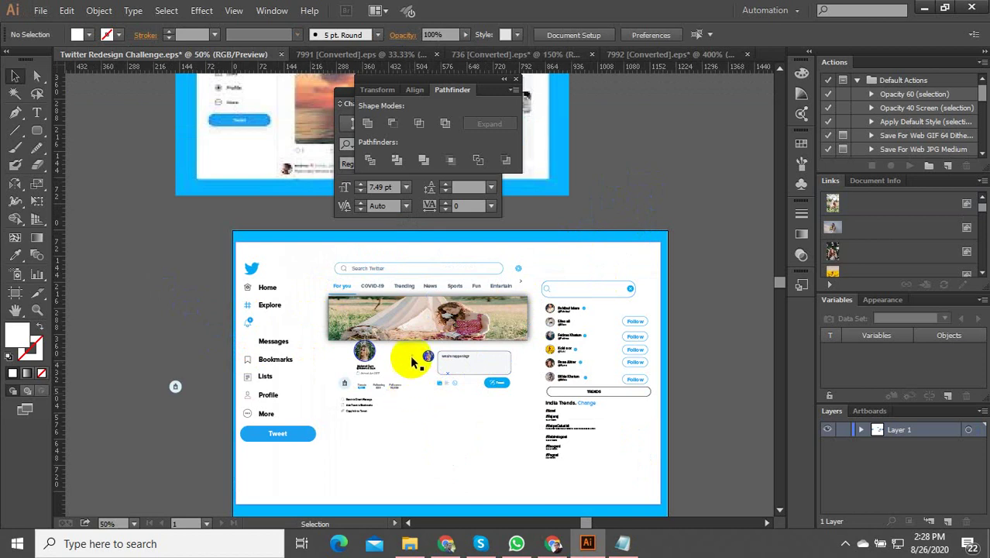
pyautogui.scroll(2, 412, 358)
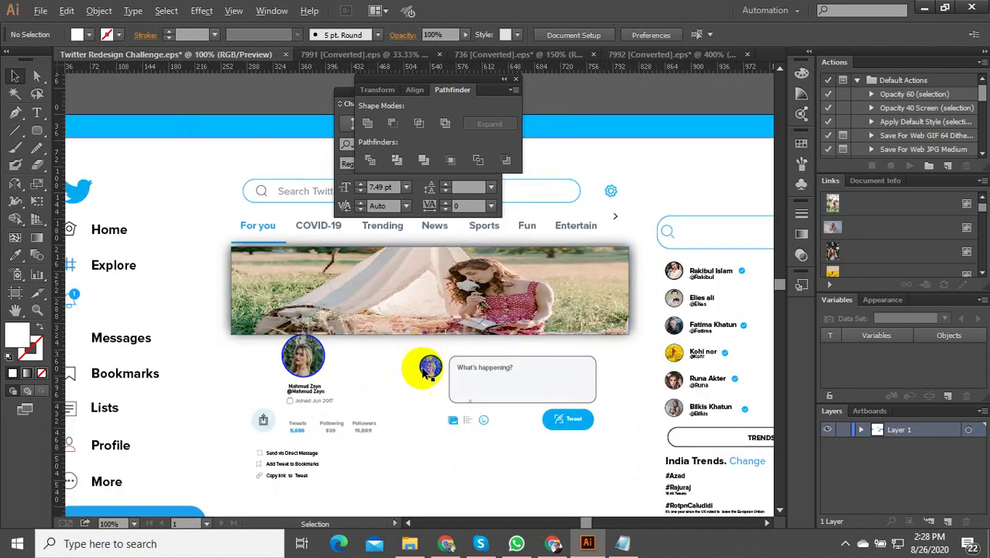
pyautogui.scroll(-3, 394, 298)
pyautogui.scroll(2, 394, 364)
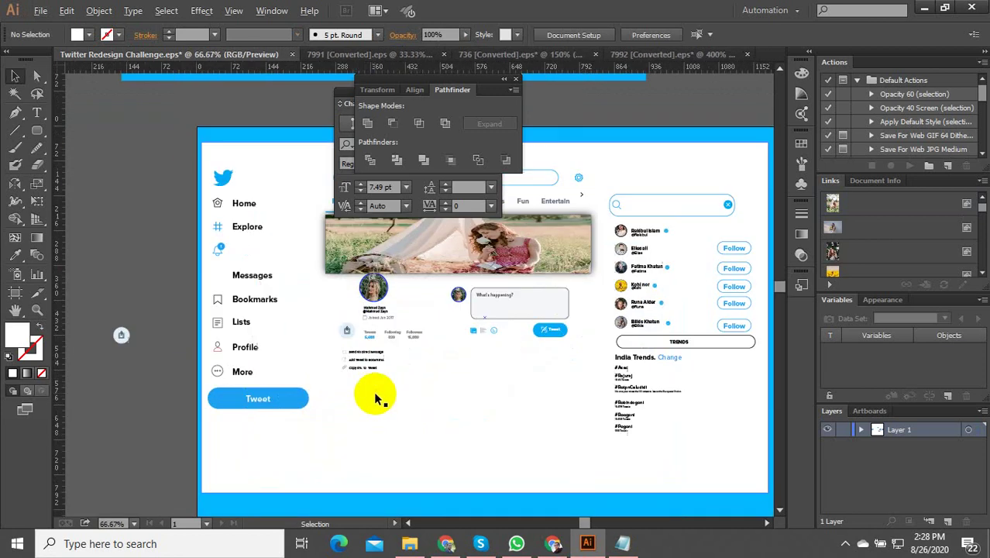
pyautogui.scroll(-2, 403, 383)
pyautogui.scroll(1, 461, 469)
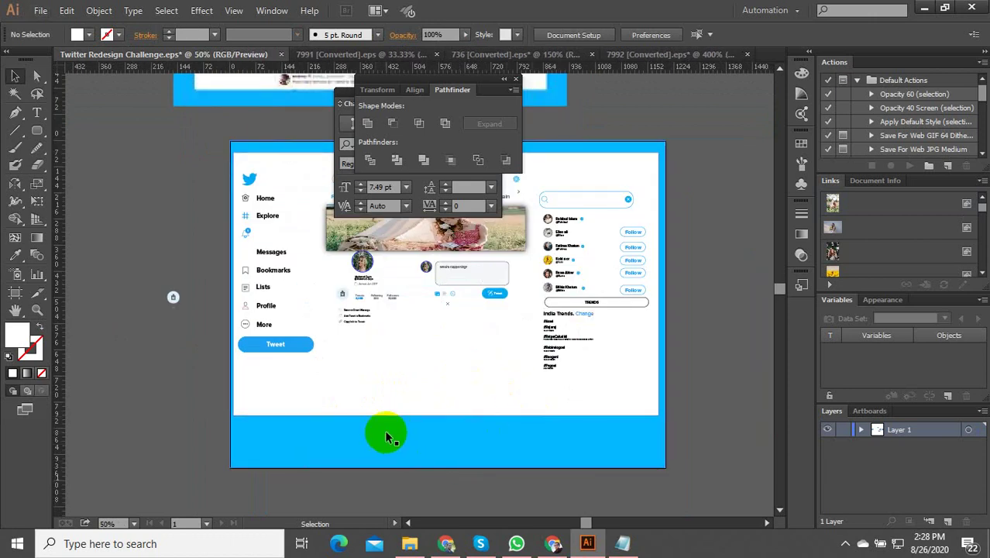
pyautogui.scroll(-3, 465, 441)
pyautogui.scroll(3, 681, 430)
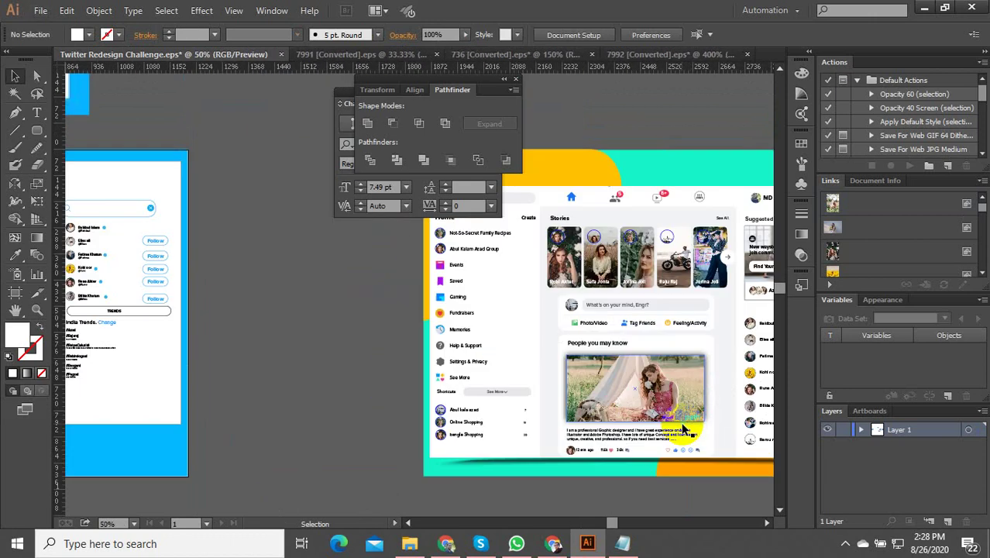
pyautogui.scroll(3, 556, 410)
pyautogui.scroll(-4, 386, 386)
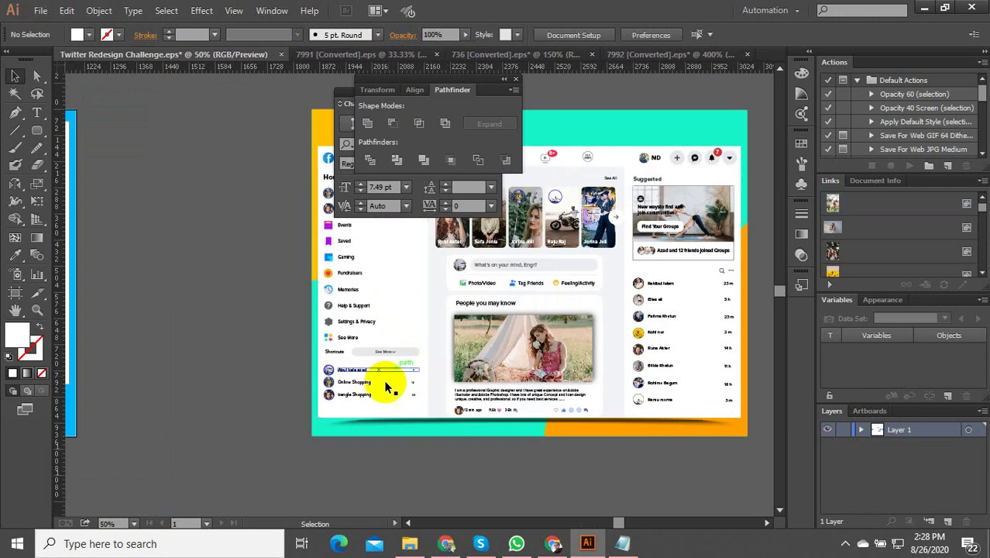
pyautogui.scroll(4, 365, 393)
pyautogui.click(299, 275)
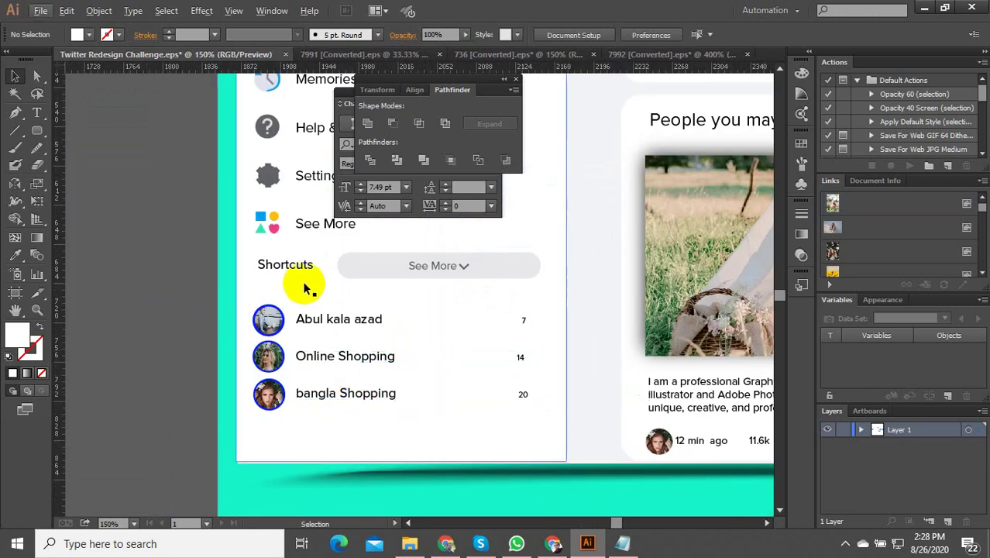
pyautogui.scroll(-4, 301, 272)
pyautogui.scroll(4, 306, 285)
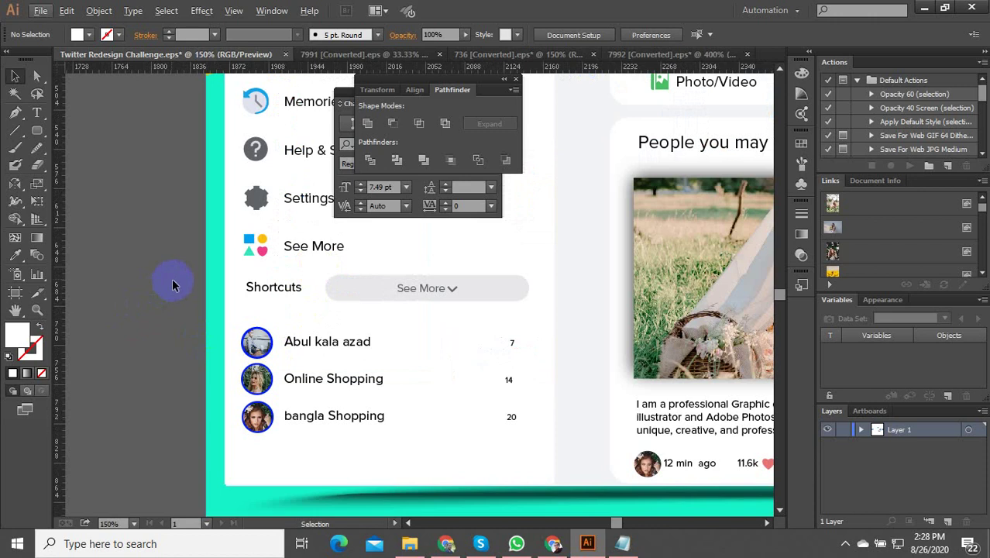
pyautogui.moveTo(531, 493); pyautogui.dragTo(546, 462)
pyautogui.keyDown('shift'); pyautogui.click(508, 459); pyautogui.keyUp('shift')
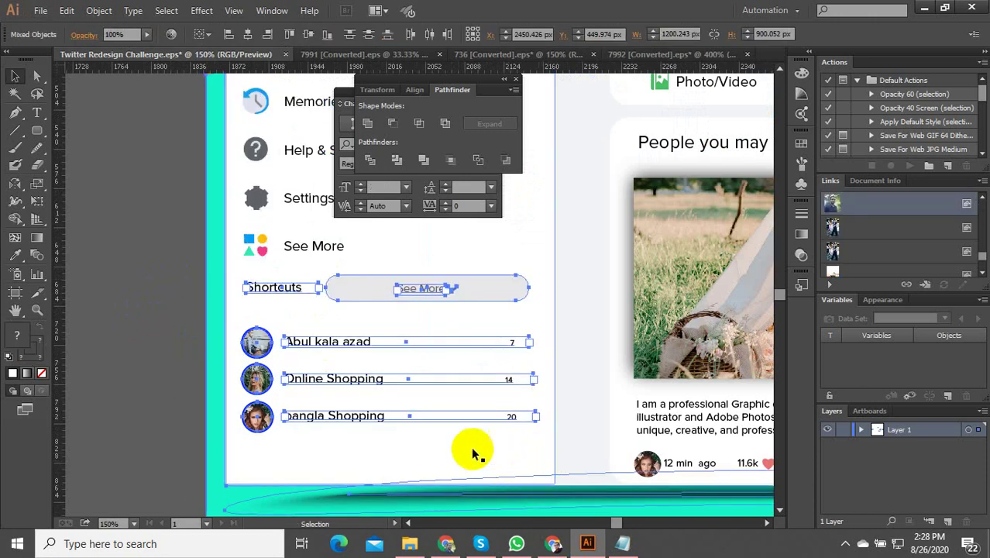
pyautogui.scroll(-3, 513, 433)
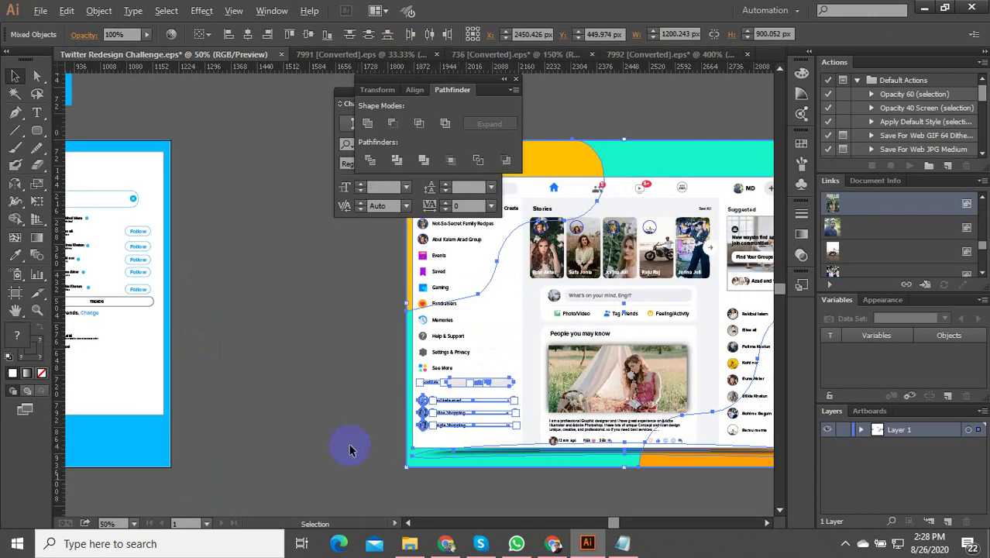
pyautogui.scroll(1, 531, 426)
pyautogui.click(262, 364)
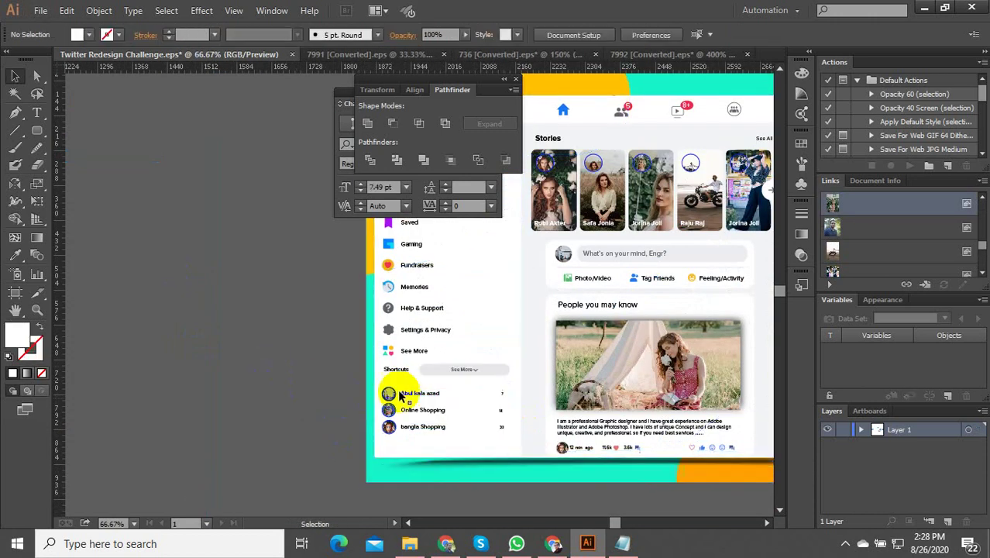
pyautogui.scroll(2, 404, 395)
pyautogui.click(425, 404)
pyautogui.keyDown('shift'); pyautogui.click(506, 349); pyautogui.keyUp('shift')
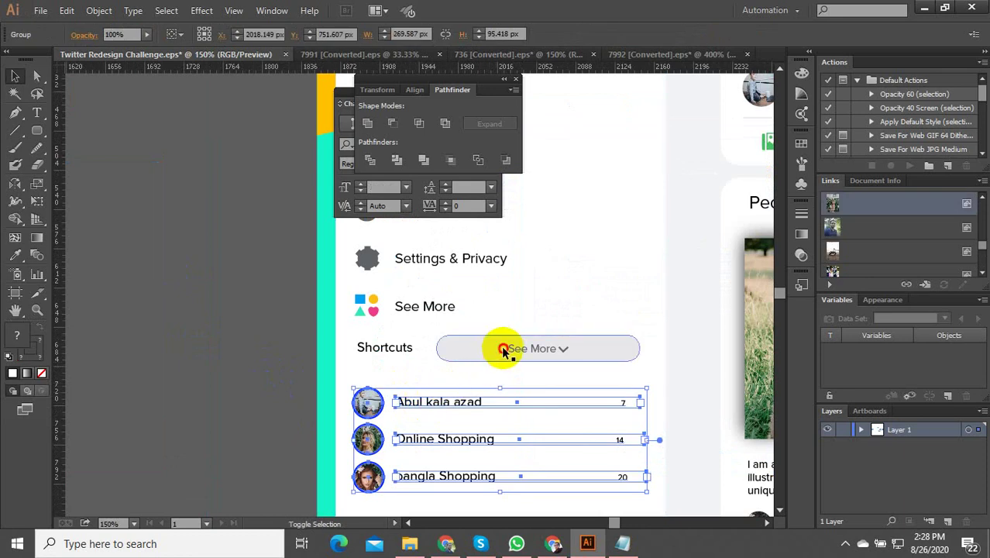
pyautogui.keyDown('shift'); pyautogui.click(397, 353); pyautogui.keyUp('shift')
pyautogui.keyDown('shift'); pyautogui.click(424, 306); pyautogui.keyUp('shift')
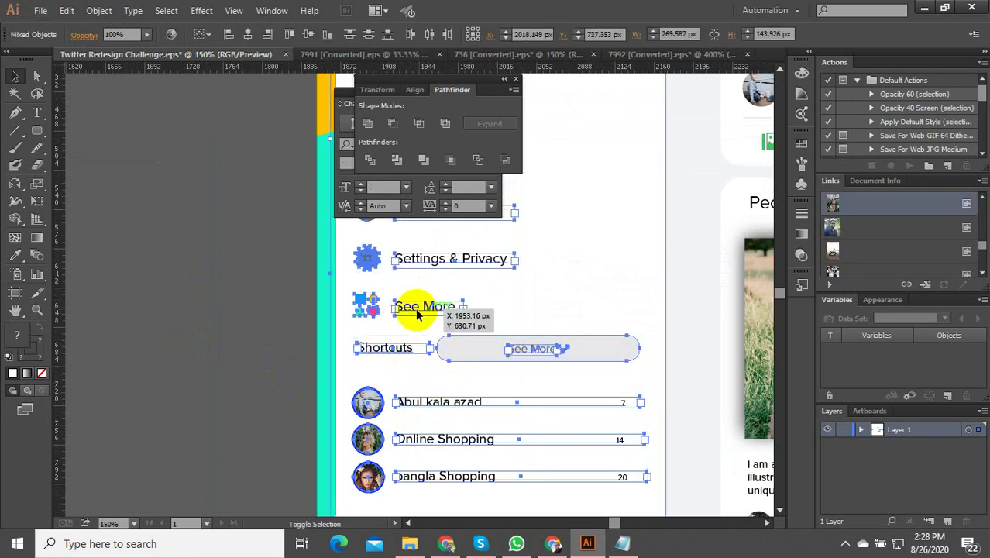
pyautogui.hotkey('ctrl', 'shift', 'a')
# Ungroup the Facebook design's nested sidebar group until the parts of the See More row can be selected individually
pyautogui.click(387, 306)
pyautogui.rightClick(398, 308)
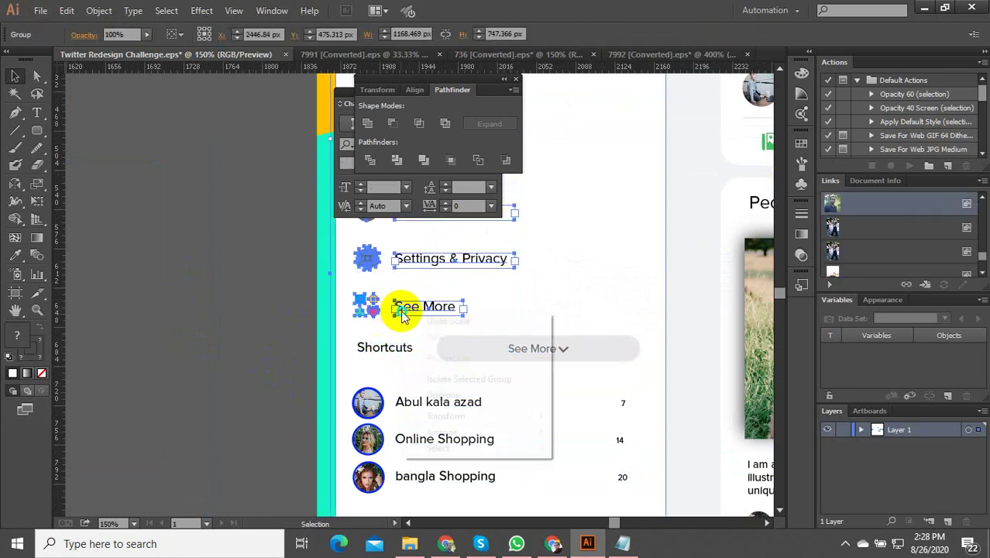
pyautogui.click(437, 394)
pyautogui.click(203, 320)
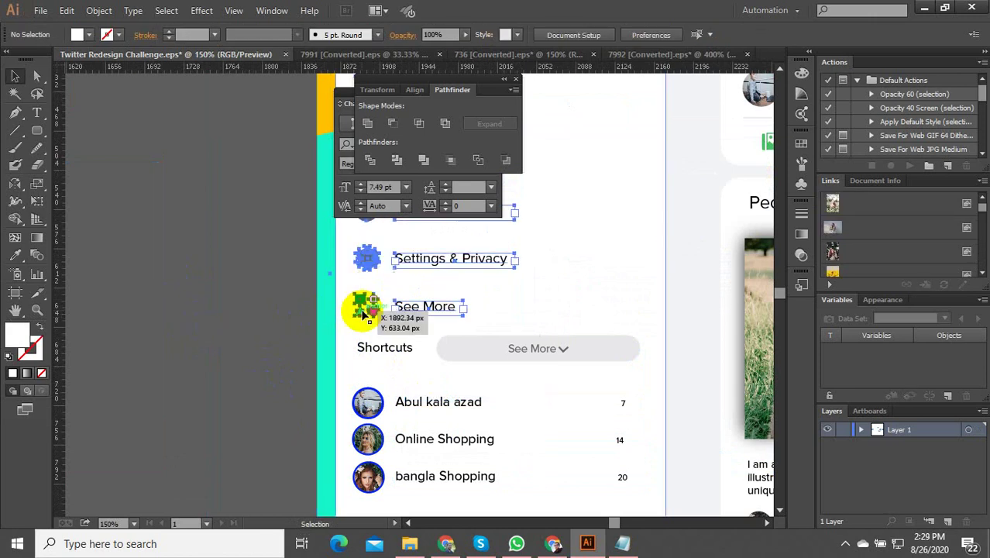
pyautogui.click(362, 312)
pyautogui.rightClick(409, 309)
pyautogui.click(445, 387)
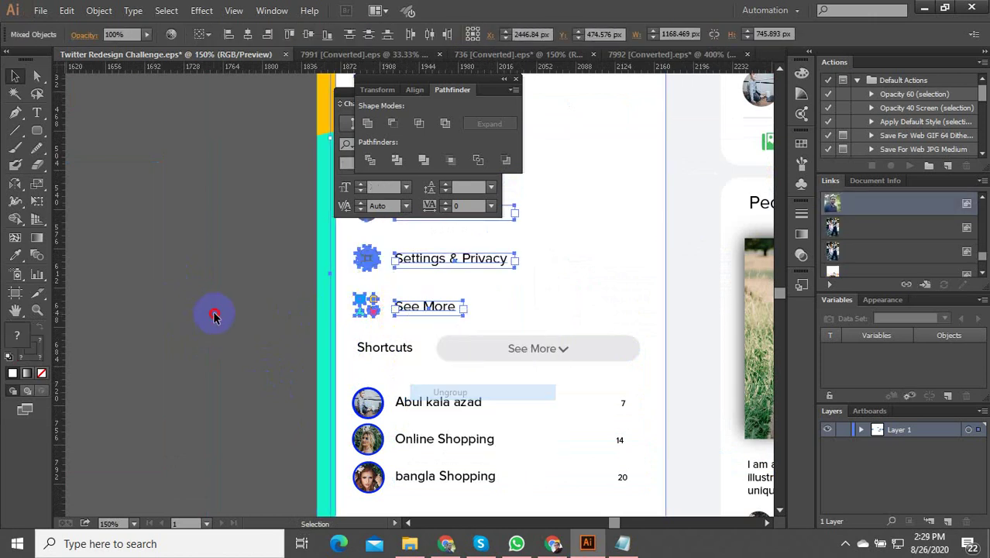
pyautogui.click(215, 313)
pyautogui.click(371, 312)
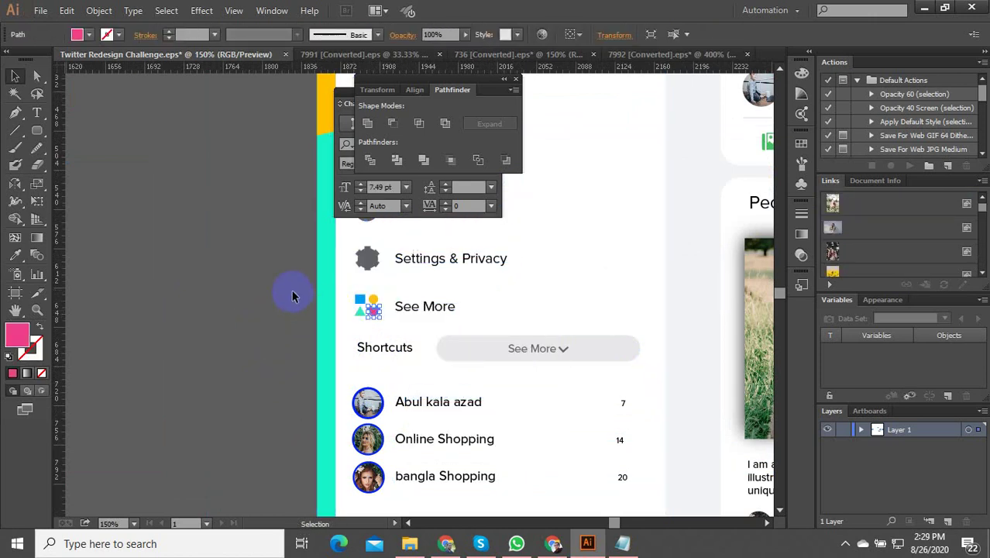
# Copy the See More row and the whole Shortcuts list from the Facebook design, leaving the background shapes out of the selection
pyautogui.moveTo(258, 271); pyautogui.dragTo(636, 504)
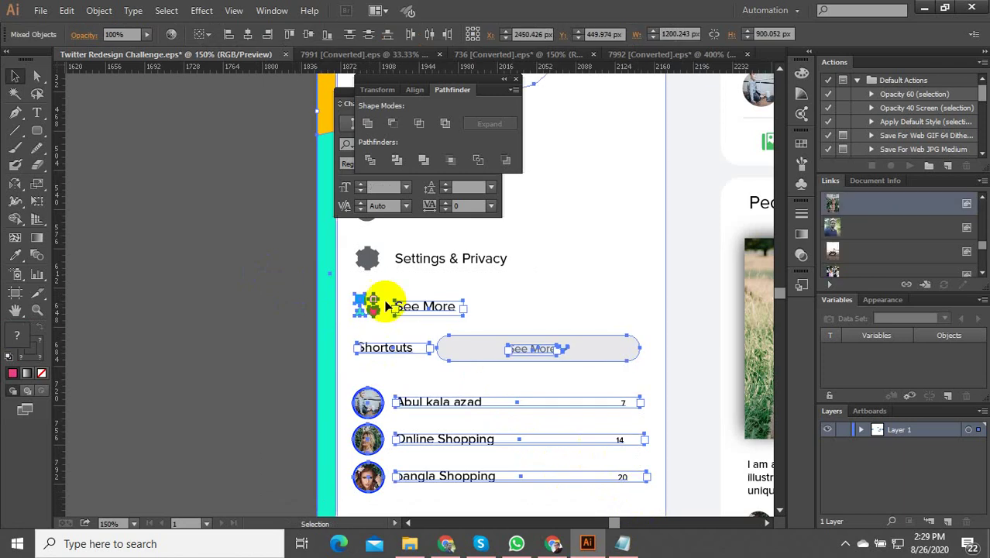
pyautogui.moveTo(339, 267); pyautogui.dragTo(385, 272)
pyautogui.keyDown('shift'); pyautogui.click(362, 261); pyautogui.keyUp('shift')
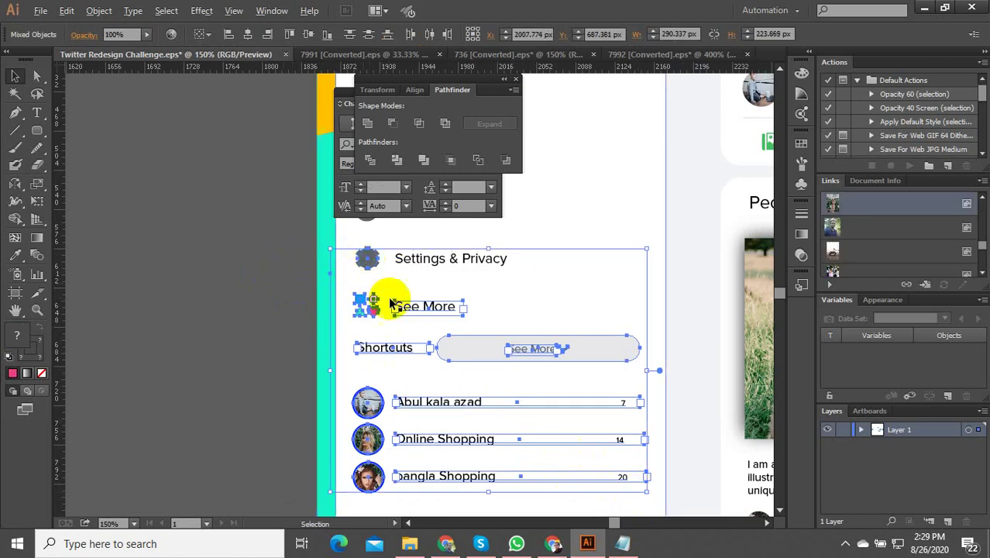
pyautogui.scroll(-2, 396, 303)
pyautogui.scroll(-3, 495, 415)
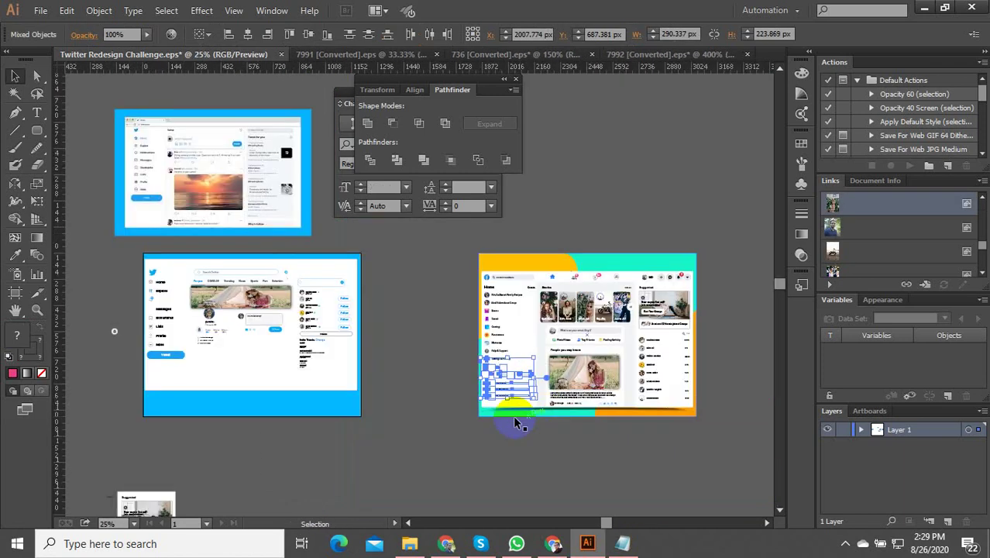
pyautogui.scroll(2, 225, 335)
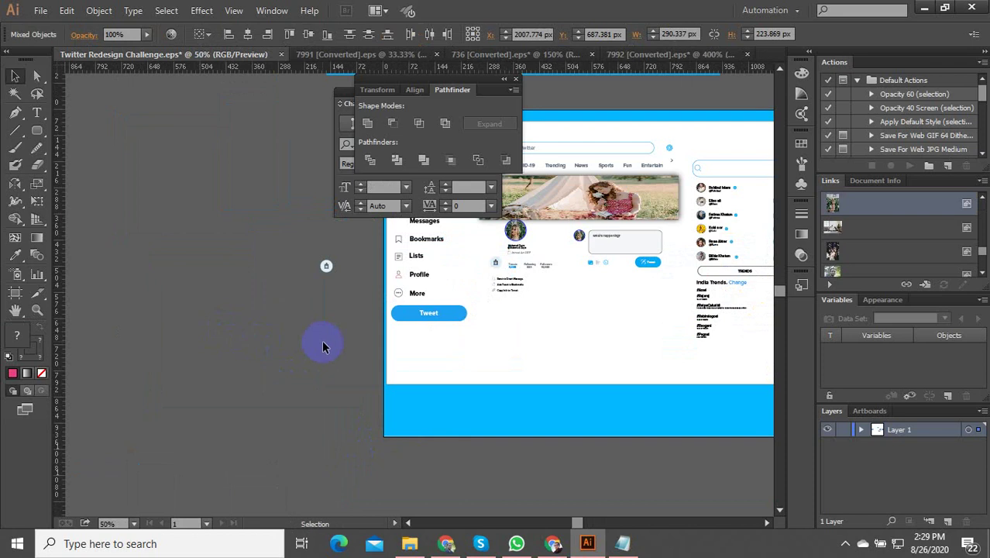
# Paste the copied See More and Shortcuts elements, place them on the empty canvas beside the Twitter redesign artboard, and group them
pyautogui.hotkey('ctrl', 'v')
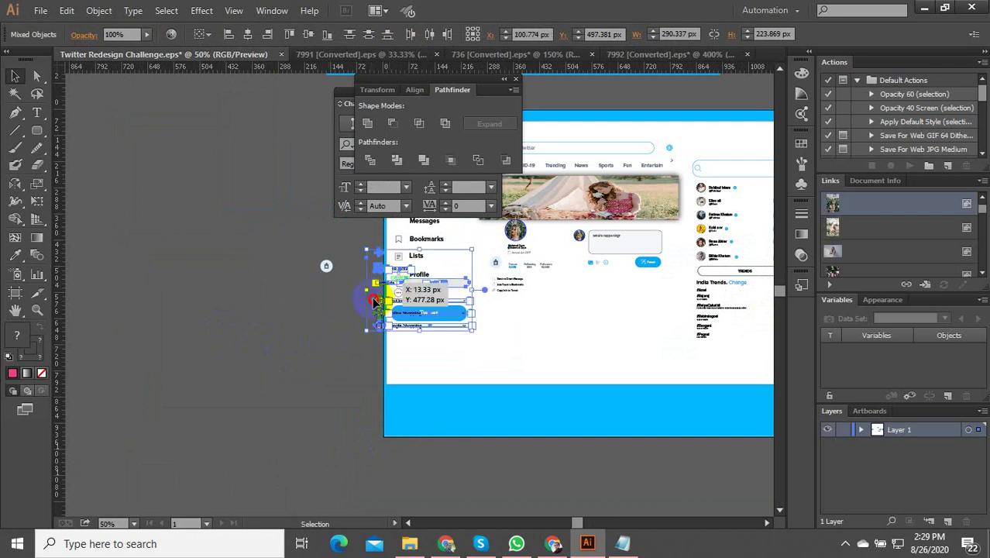
pyautogui.moveTo(375, 302); pyautogui.dragTo(268, 358)
pyautogui.rightClick(269, 353)
pyautogui.click(309, 394)
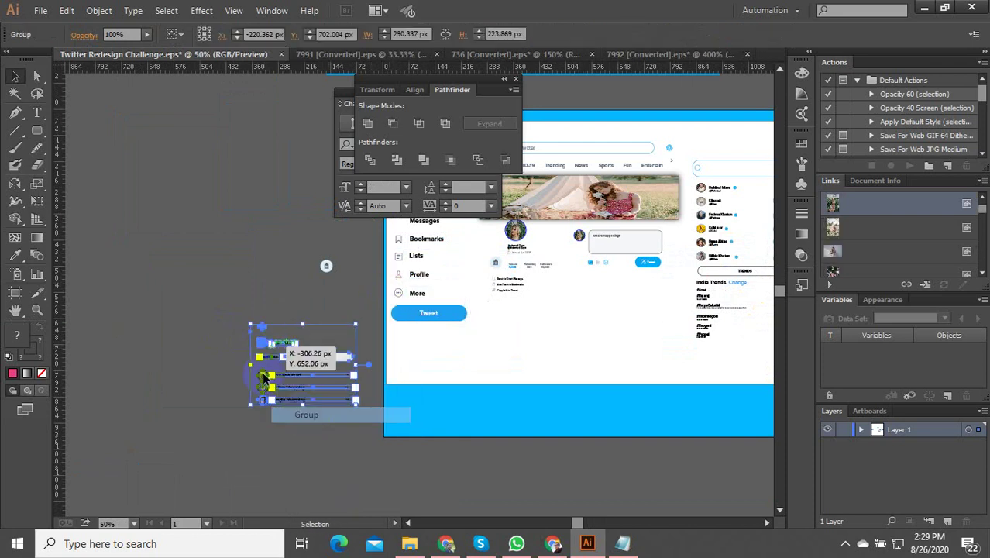
# Delete the stray gear icon from inside the pasted Shortcuts group and leave group isolation
pyautogui.scroll(2, 267, 351)
pyautogui.doubleClick(272, 341)
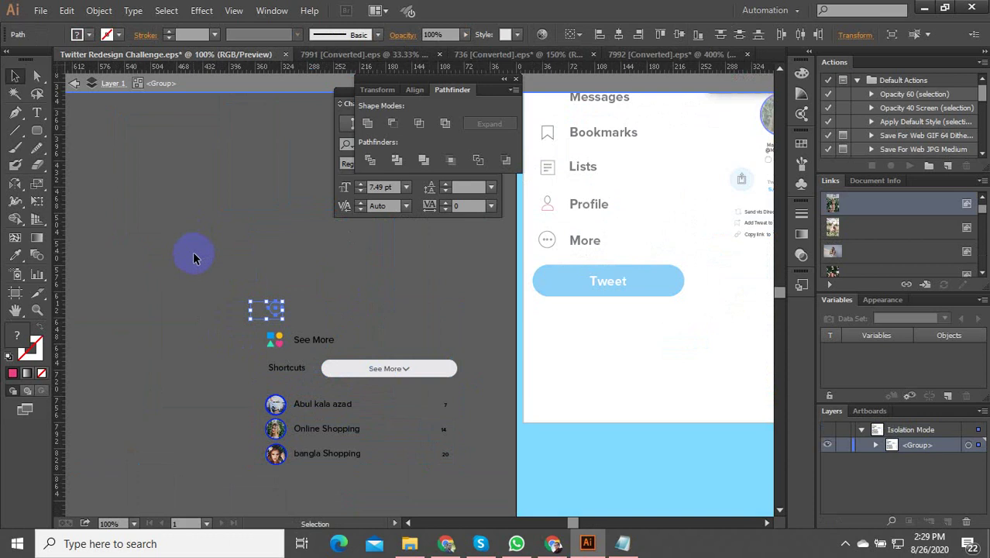
pyautogui.click(195, 271)
pyautogui.scroll(-2, 228, 314)
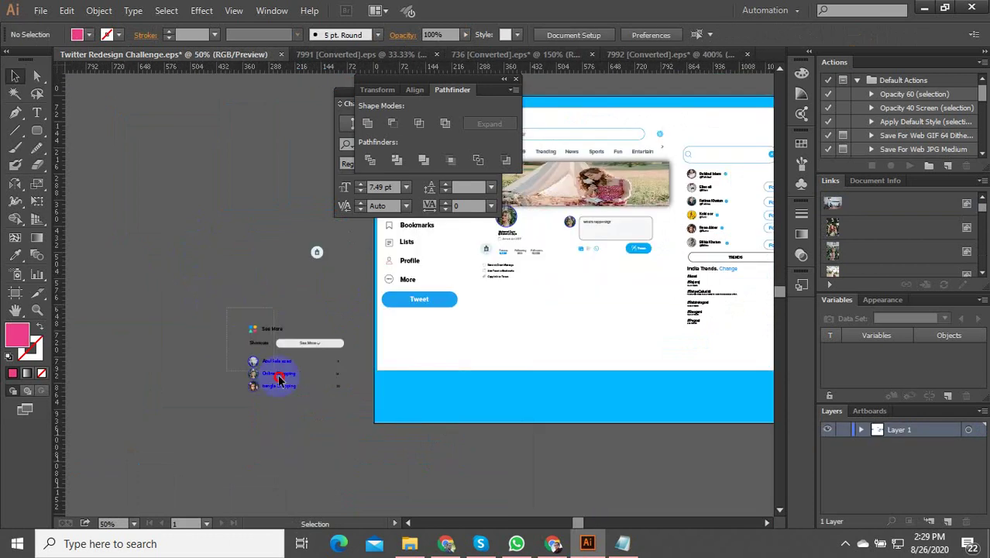
# Place the Shortcuts group beneath the blue Tweet button in the sidebar and scale it down to about 216 by 145 px
pyautogui.click(277, 372)
pyautogui.moveTo(308, 346); pyautogui.dragTo(453, 333)
pyautogui.scroll(1, 479, 395)
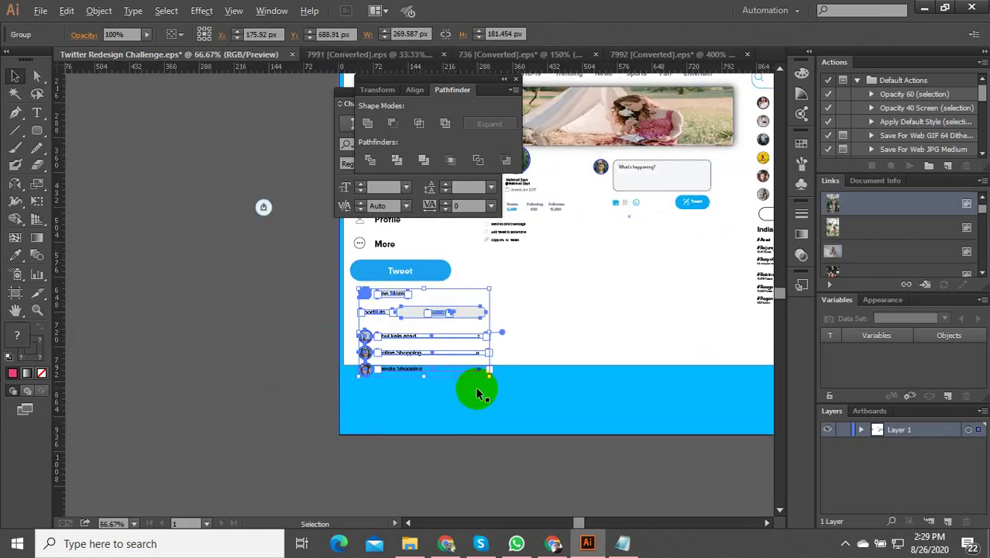
pyautogui.scroll(2, 489, 378)
pyautogui.moveTo(489, 377); pyautogui.dragTo(450, 336)
pyautogui.scroll(-2, 377, 377)
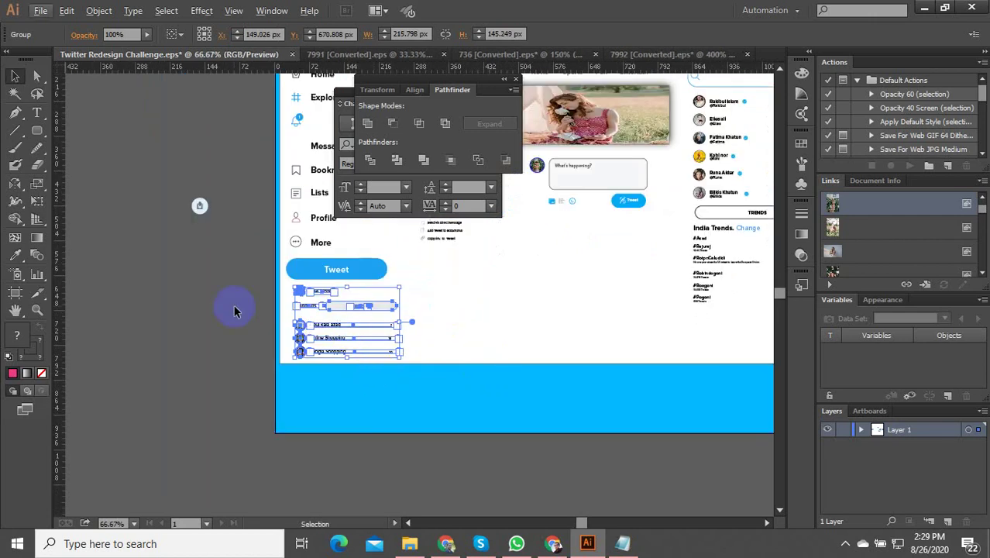
pyautogui.scroll(2, 305, 303)
pyautogui.click(133, 282)
pyautogui.scroll(-3, 278, 387)
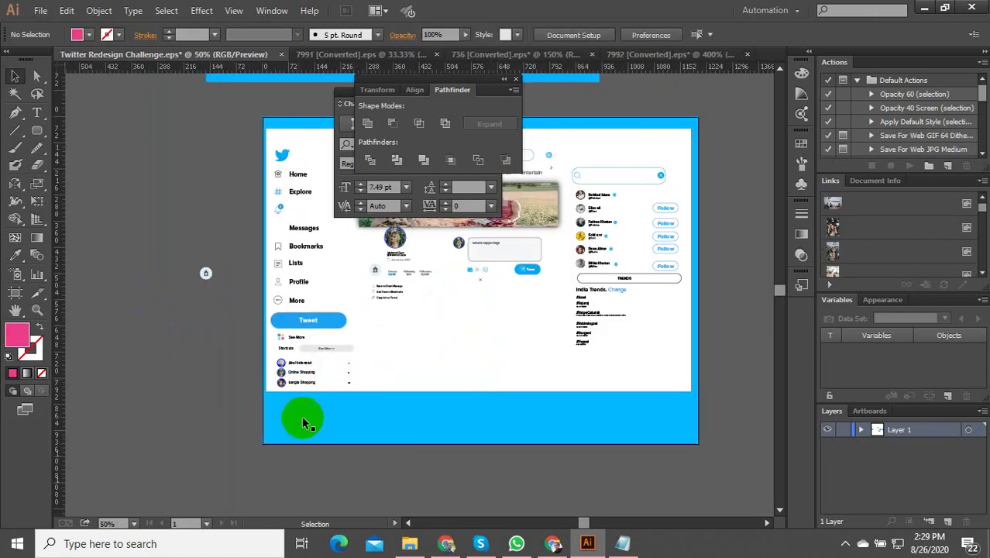
pyautogui.scroll(-2, 341, 380)
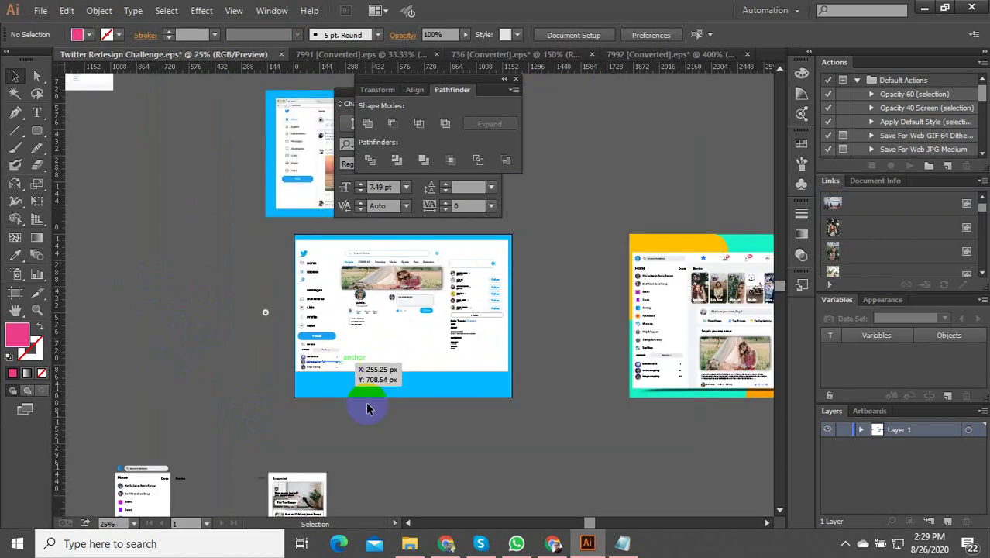
# Copy the People you may know heading together with the tent-photo post beneath it from the Facebook design
pyautogui.hscroll(3, 442, 426)
pyautogui.scroll(3, 611, 361)
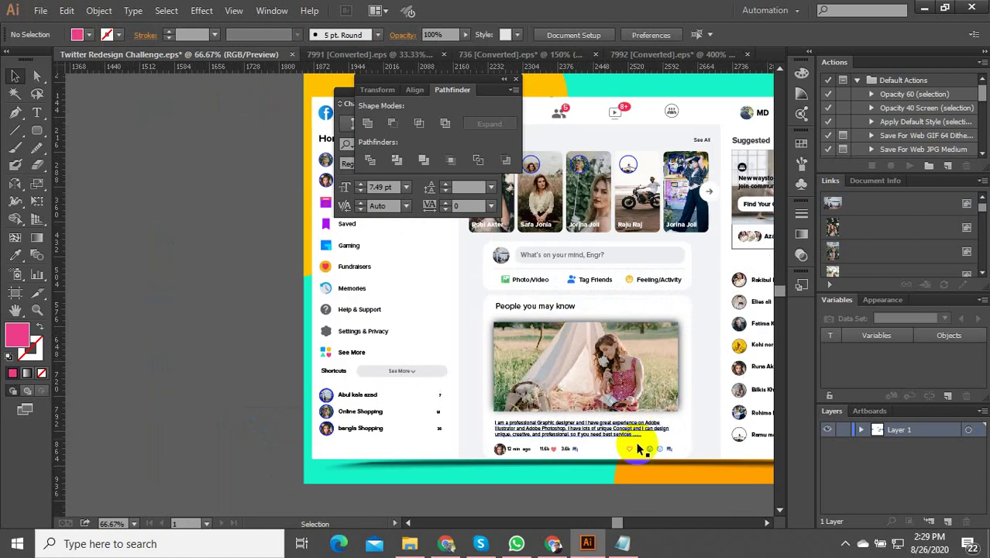
pyautogui.scroll(-1, 457, 315)
pyautogui.scroll(1, 531, 324)
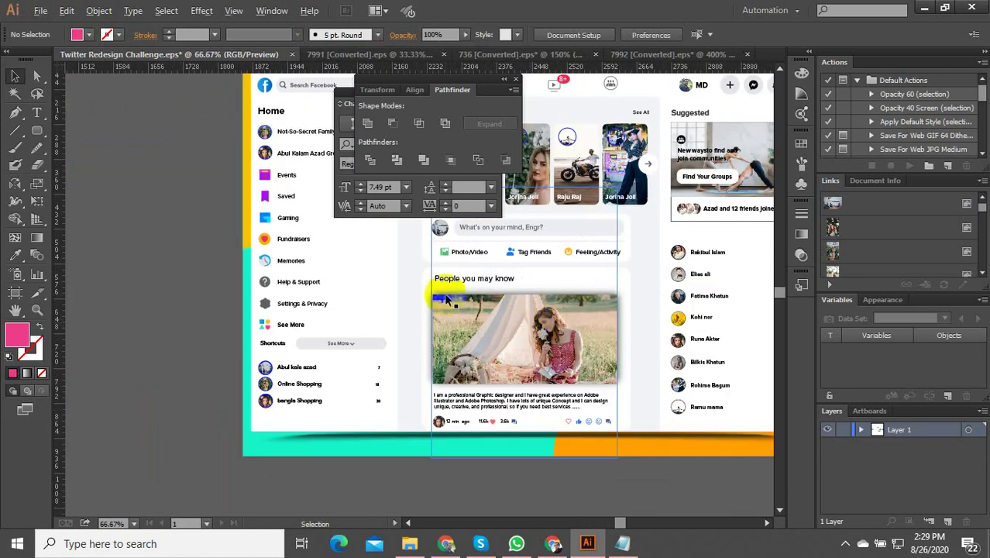
pyautogui.scroll(-1, 447, 299)
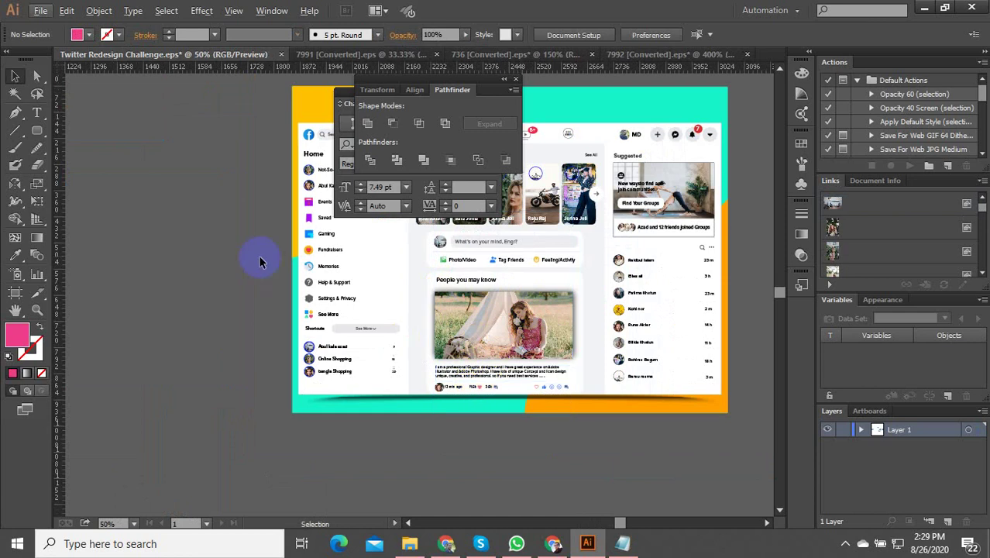
pyautogui.scroll(4, 481, 372)
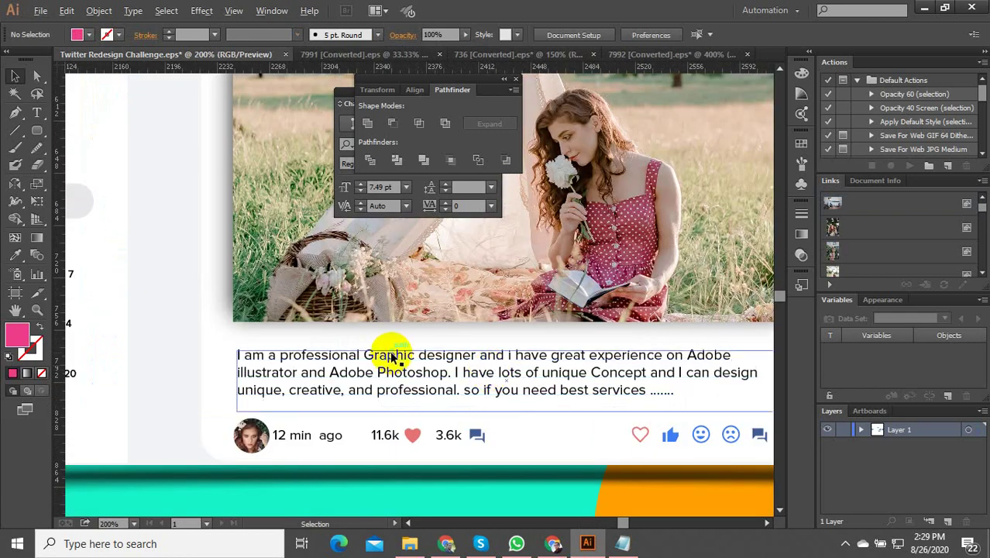
pyautogui.scroll(-1, 391, 357)
pyautogui.scroll(-1, 465, 410)
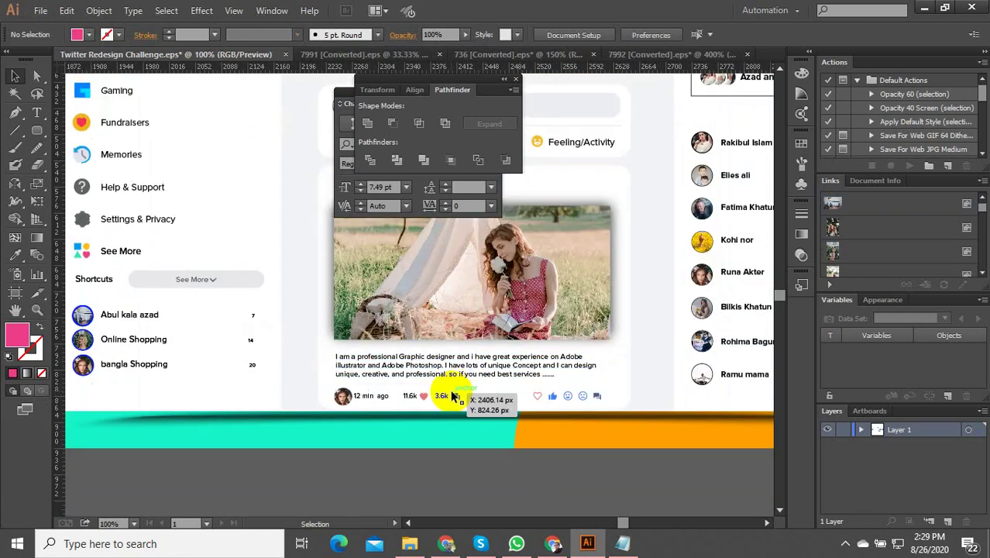
pyautogui.click(453, 396)
pyautogui.scroll(-2, 458, 400)
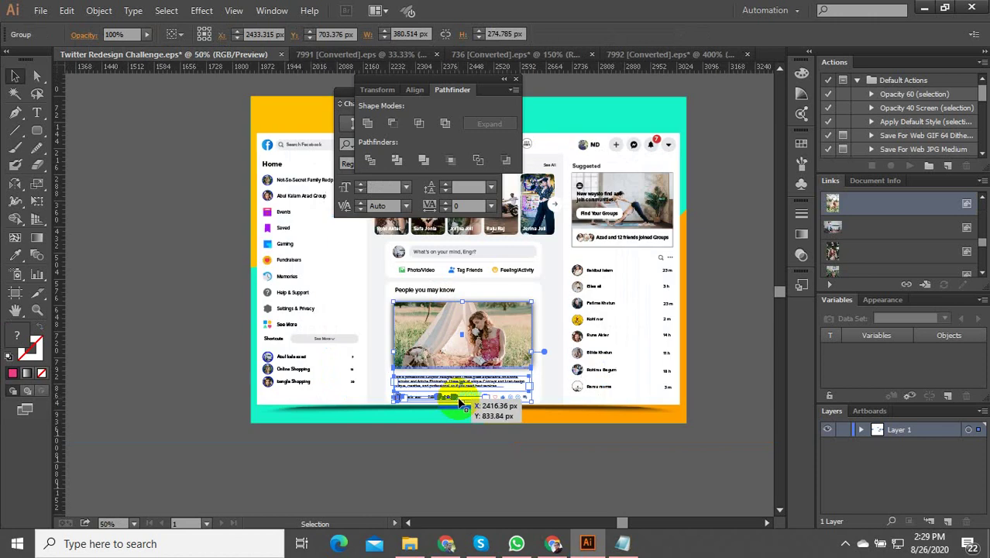
pyautogui.scroll(2, 424, 294)
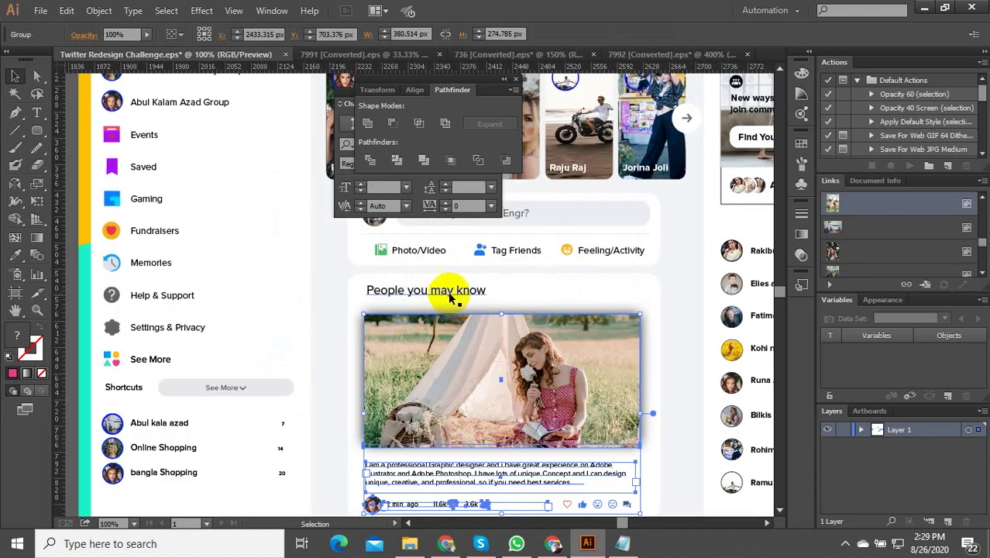
pyautogui.keyDown('shift'); pyautogui.click(453, 293); pyautogui.keyUp('shift')
pyautogui.scroll(-2, 526, 298)
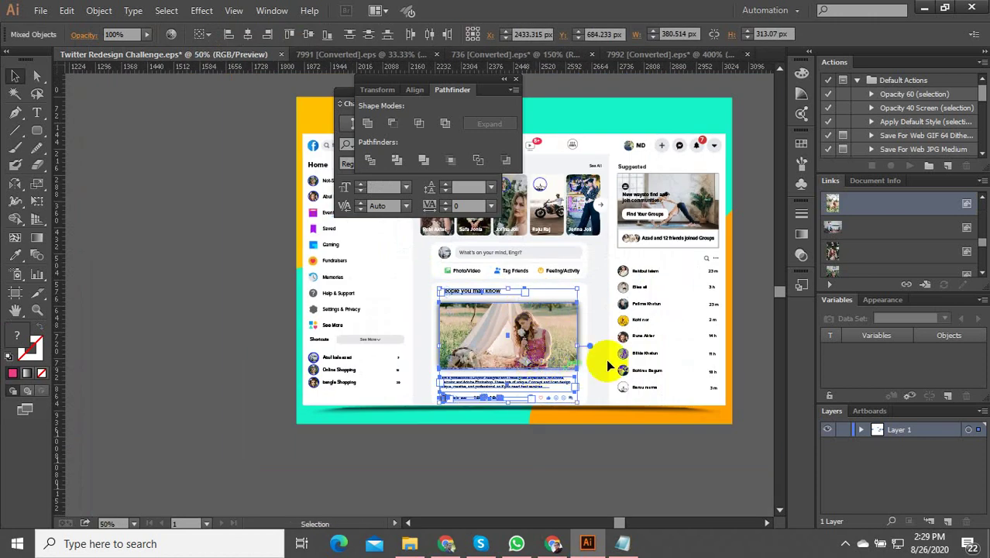
# Paste the copied heading and post onto the Twitter redesign and move them down across the artboard's lower edge
pyautogui.scroll(-2, 606, 359)
pyautogui.moveTo(451, 420); pyautogui.dragTo(621, 356)
pyautogui.scroll(3, 405, 237)
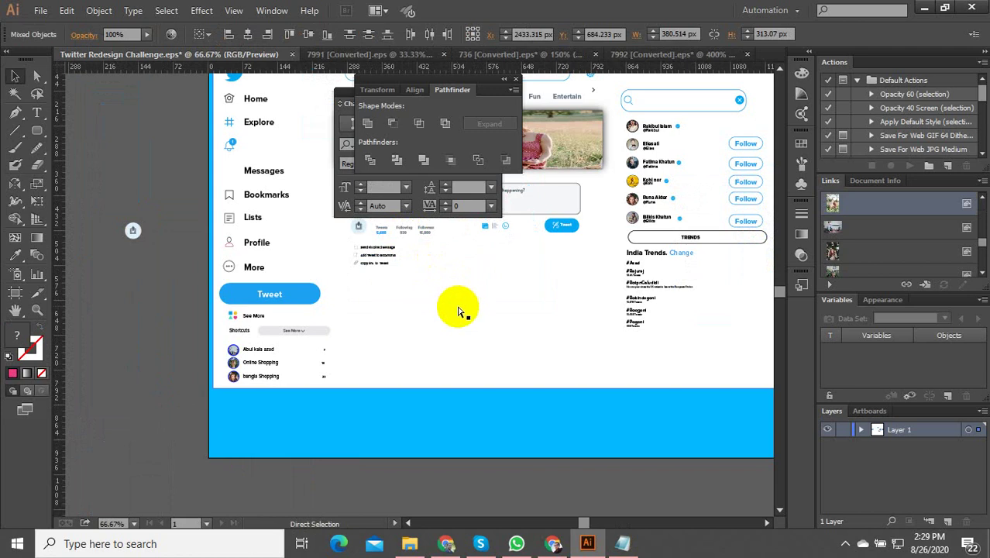
pyautogui.hotkey('ctrl', 'v')
pyautogui.moveTo(460, 317); pyautogui.dragTo(533, 315)
pyautogui.scroll(-1, 473, 322)
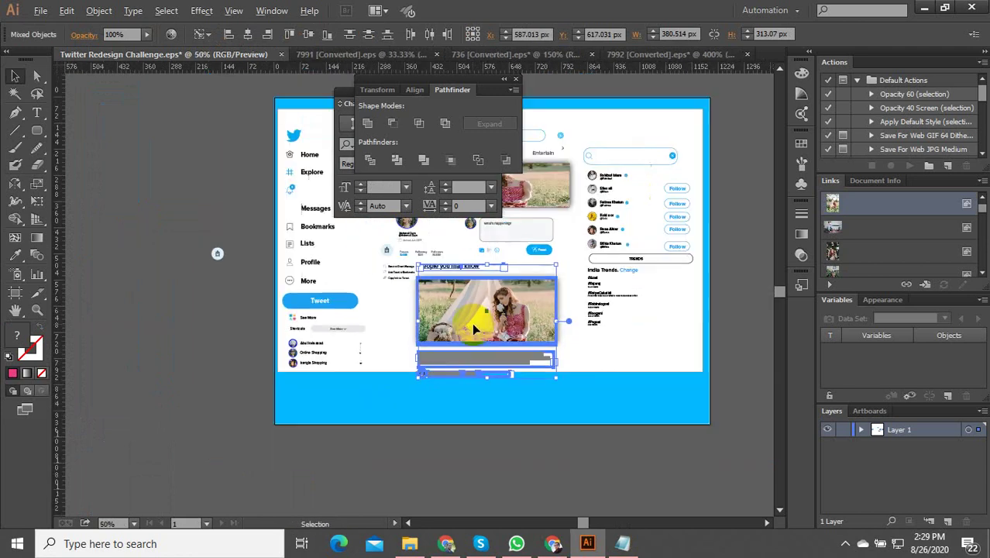
pyautogui.moveTo(469, 316); pyautogui.dragTo(446, 459)
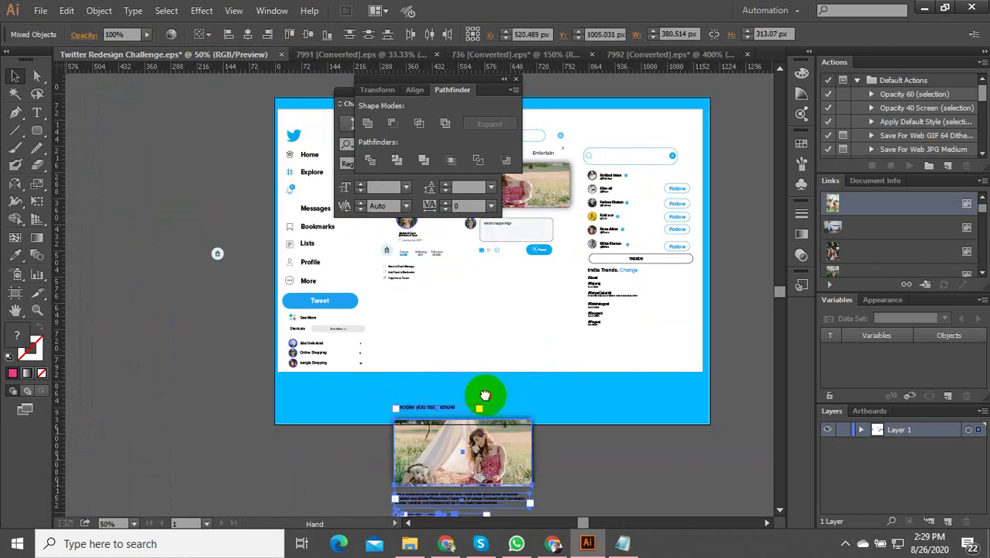
pyautogui.moveTo(484, 395); pyautogui.dragTo(469, 253)
# Reselect the pasted heading and post without the background shapes and move them completely below the artboard
pyautogui.click(601, 362)
pyautogui.click(404, 328)
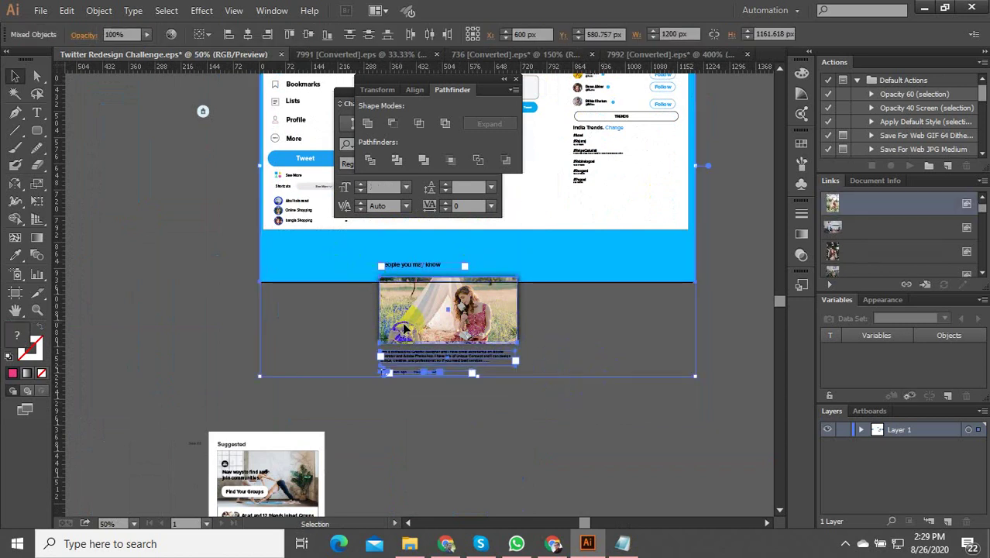
pyautogui.moveTo(579, 413); pyautogui.dragTo(340, 250)
pyautogui.keyDown('shift'); pyautogui.click(340, 249); pyautogui.keyUp('shift')
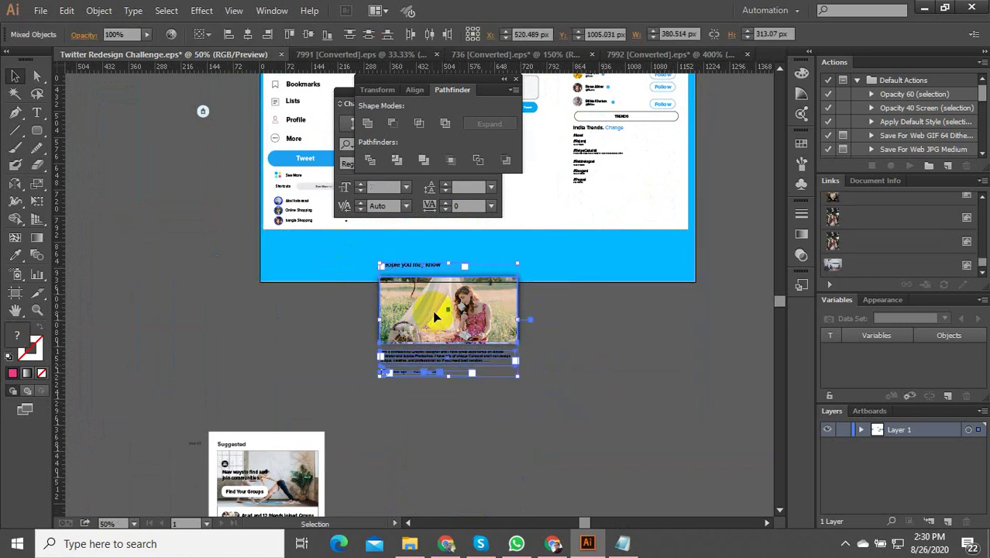
pyautogui.moveTo(437, 309); pyautogui.dragTo(443, 367)
pyautogui.click(508, 327)
pyautogui.scroll(2, 505, 341)
pyautogui.moveTo(450, 327); pyautogui.dragTo(275, 297)
pyautogui.press('Delete')
pyautogui.hotkey('ctrl', 'z')
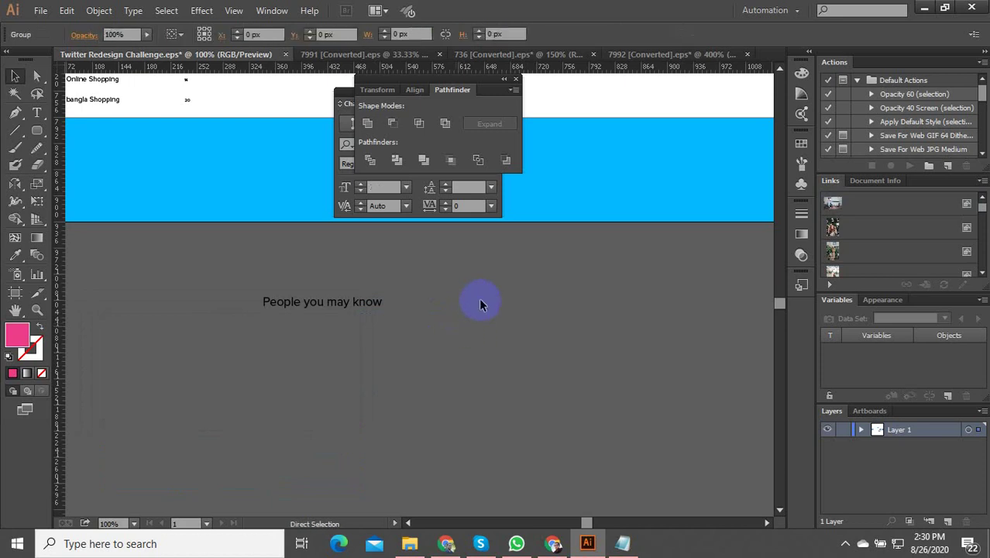
# Delete the tent photo from inside the pasted post group and leave group isolation
pyautogui.scroll(-3, 480, 300)
pyautogui.scroll(1, 465, 349)
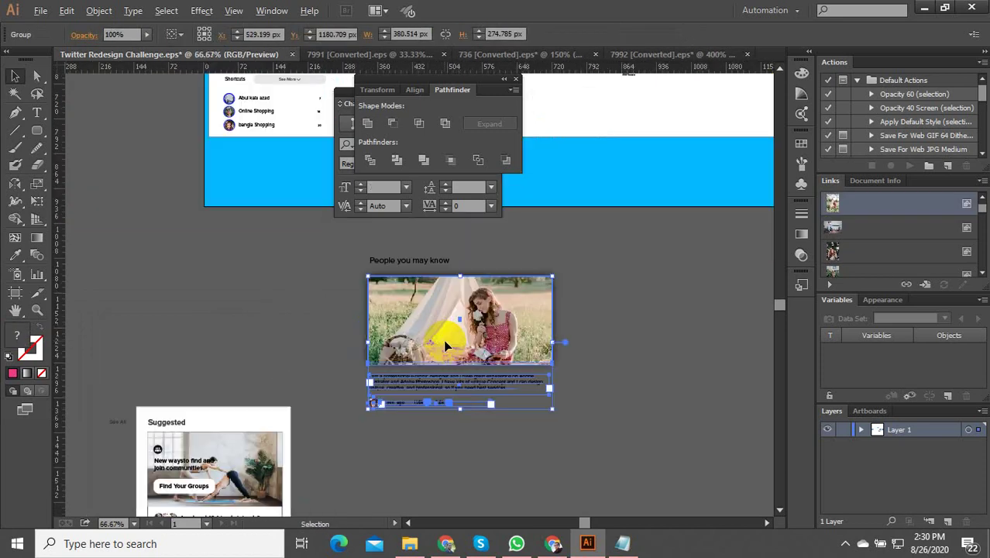
pyautogui.doubleClick(487, 308)
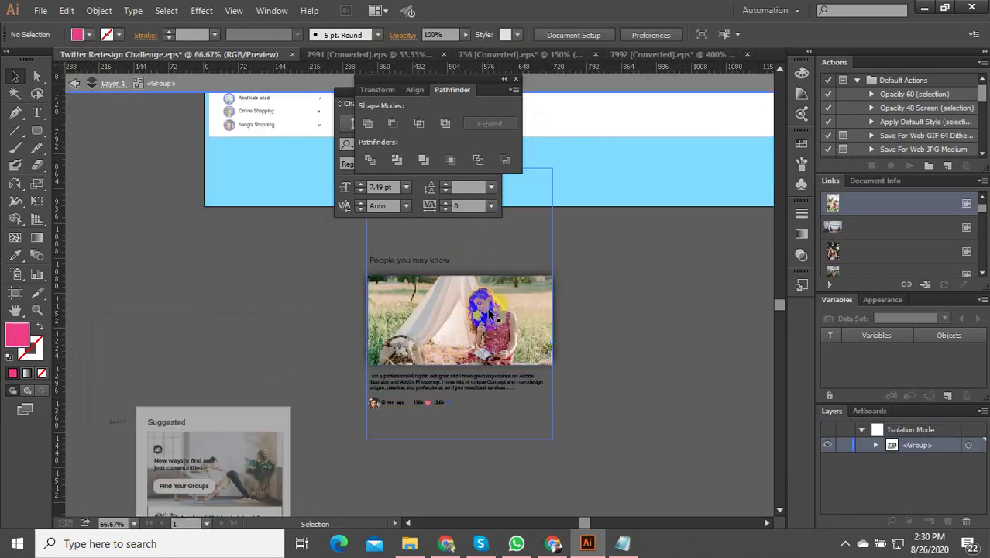
pyautogui.click(484, 309)
pyautogui.press('Delete')
pyautogui.doubleClick(578, 406)
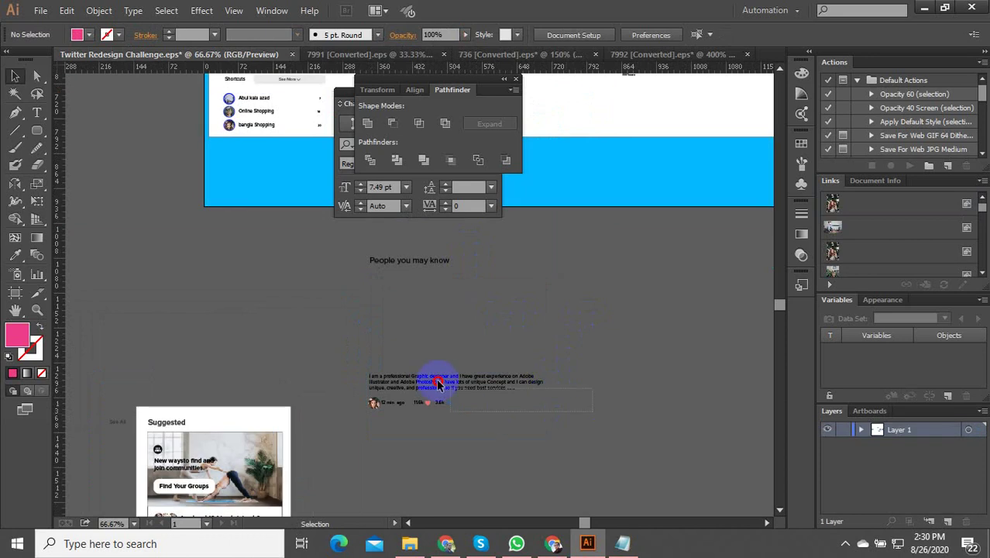
# Move the post's text and reaction row up closer to the People you may know heading
pyautogui.moveTo(369, 379); pyautogui.dragTo(388, 302)
pyautogui.click(482, 270)
pyautogui.scroll(1, 465, 283)
pyautogui.scroll(-2, 402, 329)
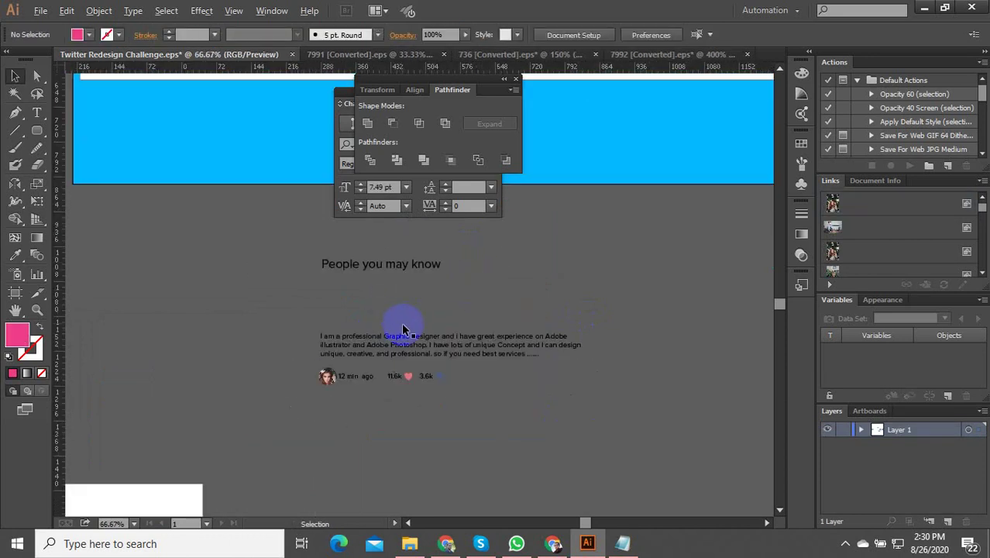
# Place the heading and post text below the profile links on the Twitter artboard and scale them to about 450 by 207 px
pyautogui.moveTo(557, 431); pyautogui.dragTo(354, 281)
pyautogui.moveTo(431, 313); pyautogui.dragTo(418, 290)
pyautogui.scroll(2, 481, 358)
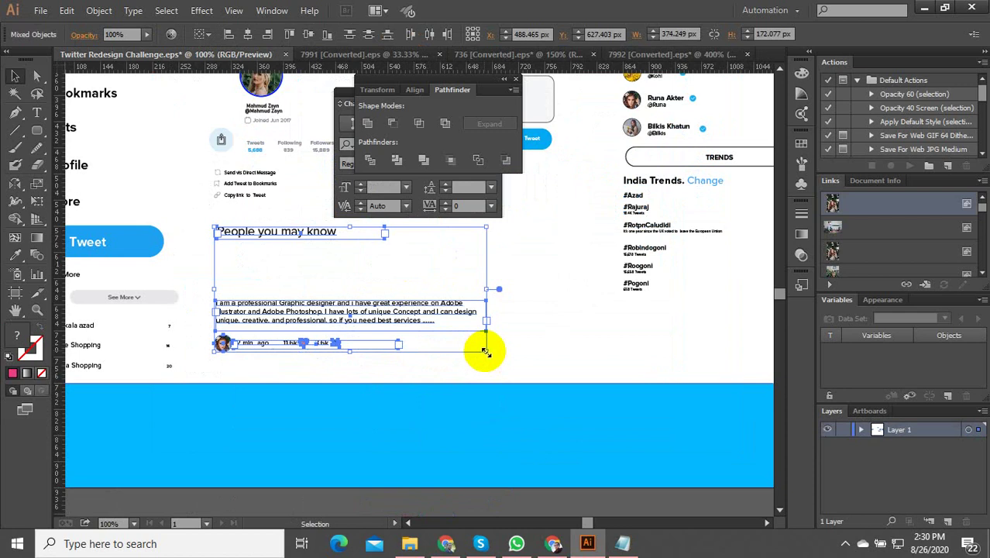
pyautogui.moveTo(484, 352); pyautogui.dragTo(542, 372)
pyautogui.scroll(-1, 460, 354)
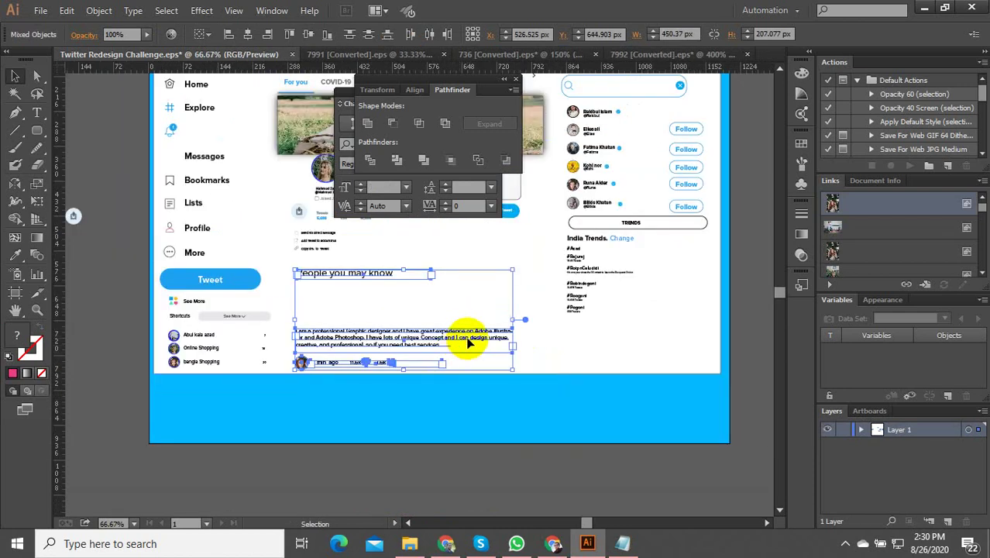
pyautogui.moveTo(468, 343); pyautogui.dragTo(502, 333)
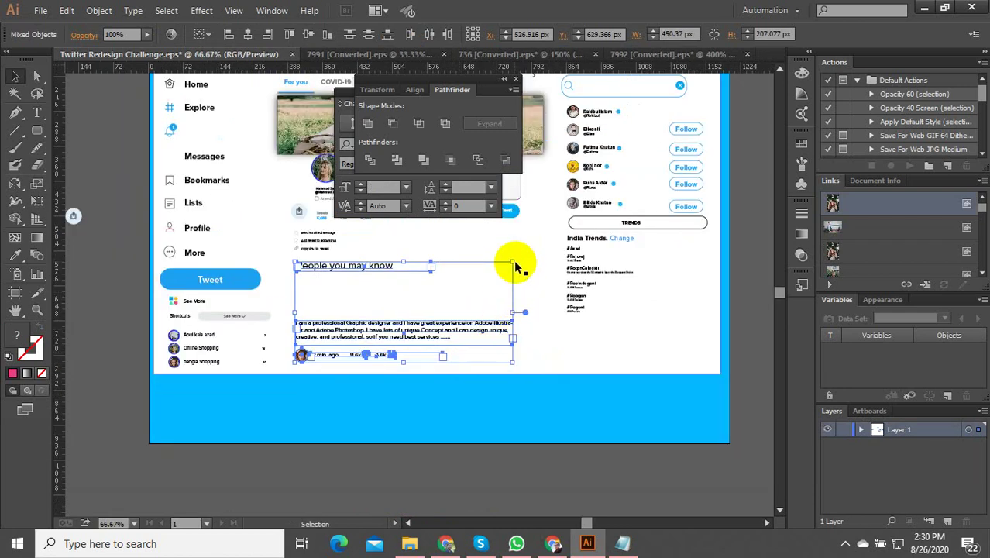
# Enlarge the heading and post text to about 480 by 221 px and inspect their fit on the artboard
pyautogui.moveTo(516, 265)
pyautogui.mouseDown()
pyautogui.moveTo(523, 249)
pyautogui.moveTo(529, 257)
pyautogui.mouseUp()
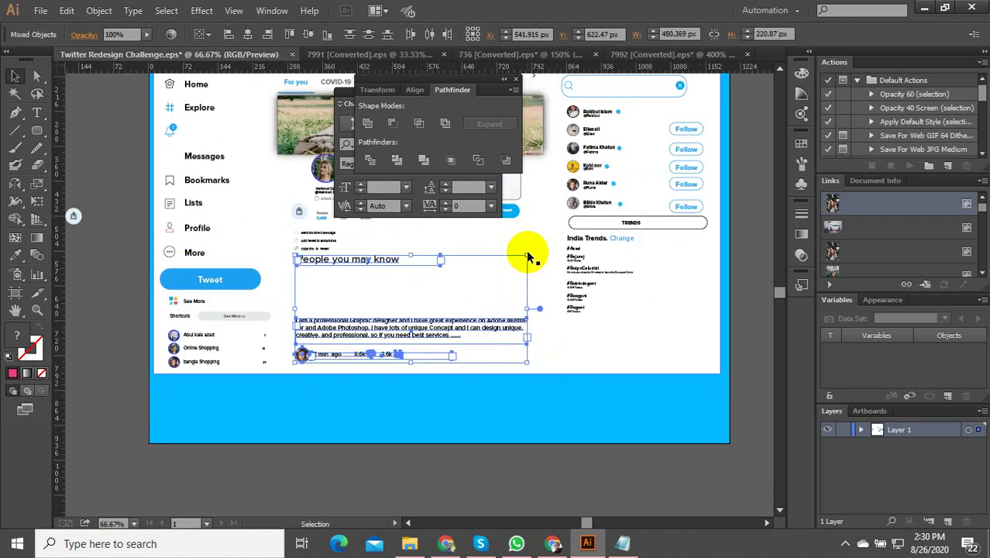
pyautogui.click(419, 487)
pyautogui.scroll(3, 344, 353)
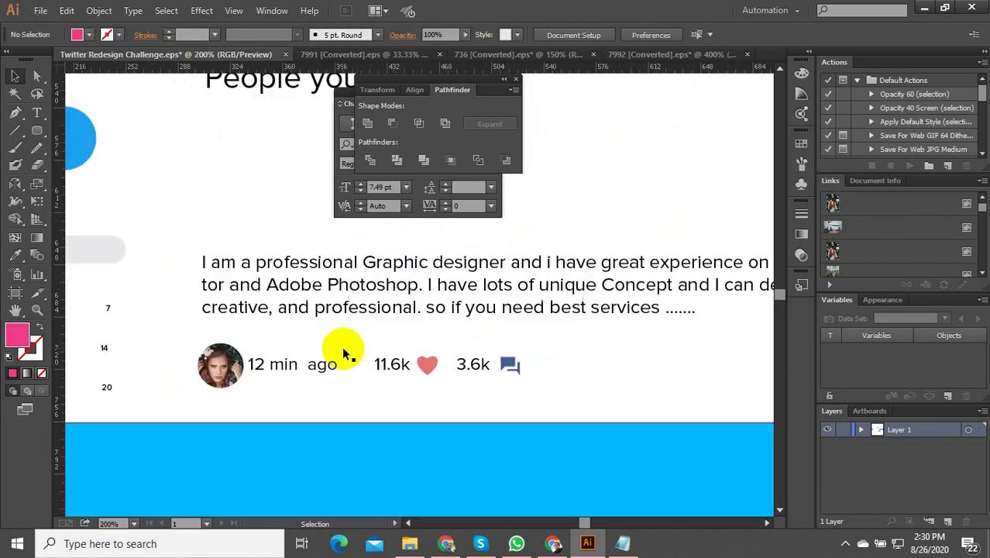
pyautogui.scroll(-4, 346, 360)
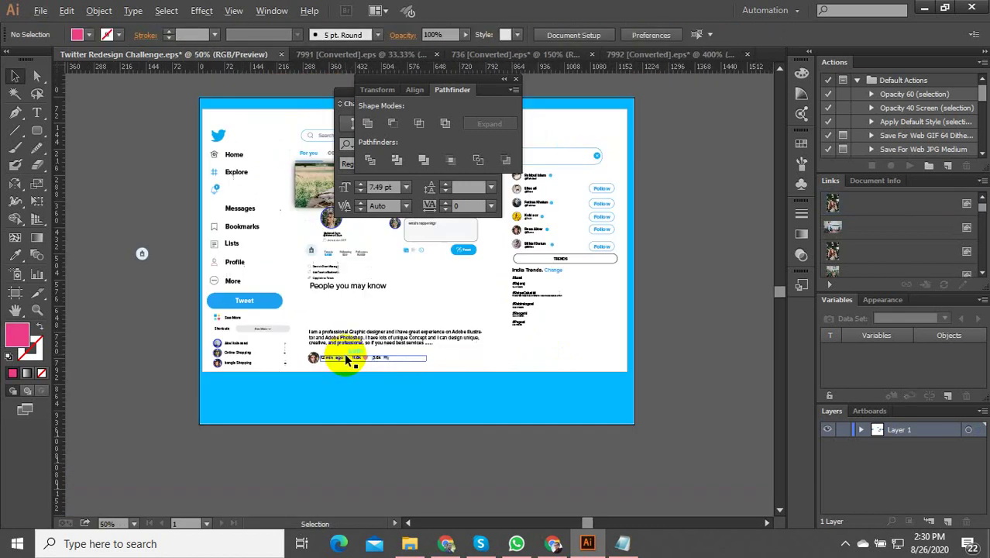
pyautogui.scroll(2, 324, 278)
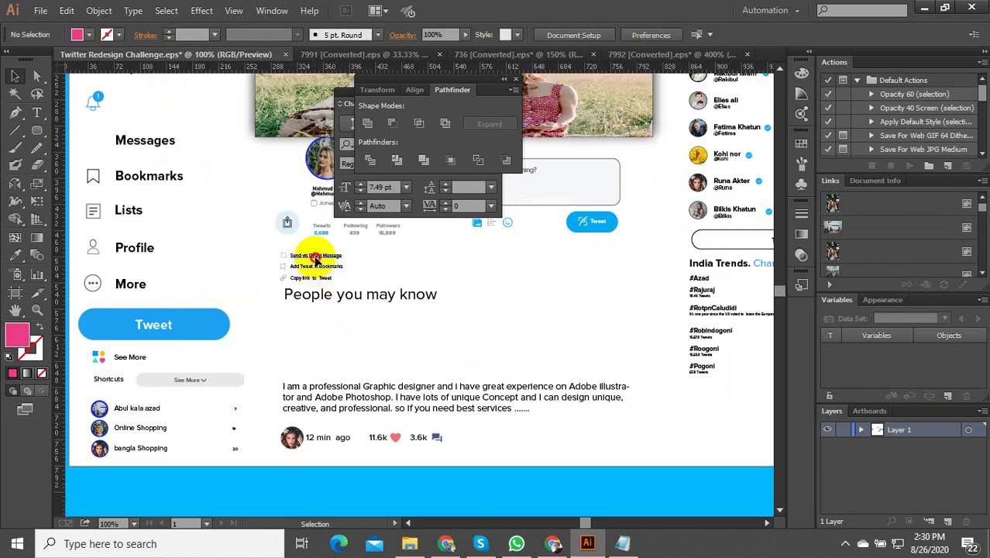
# Isolate the profile details group and move its three link rows slightly up toward the tweet statistics
pyautogui.click(318, 234)
pyautogui.scroll(3, 313, 250)
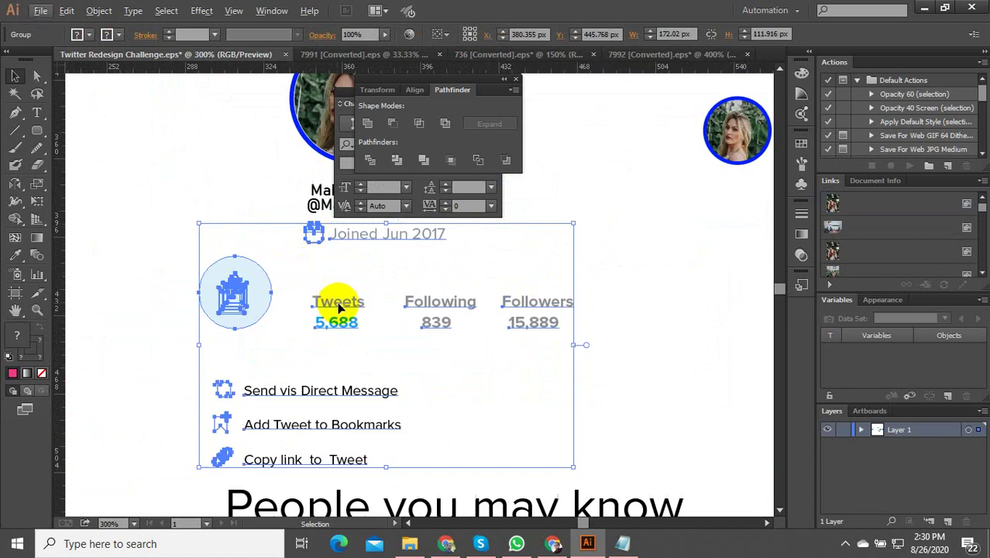
pyautogui.scroll(-2, 347, 318)
pyautogui.doubleClick(353, 371)
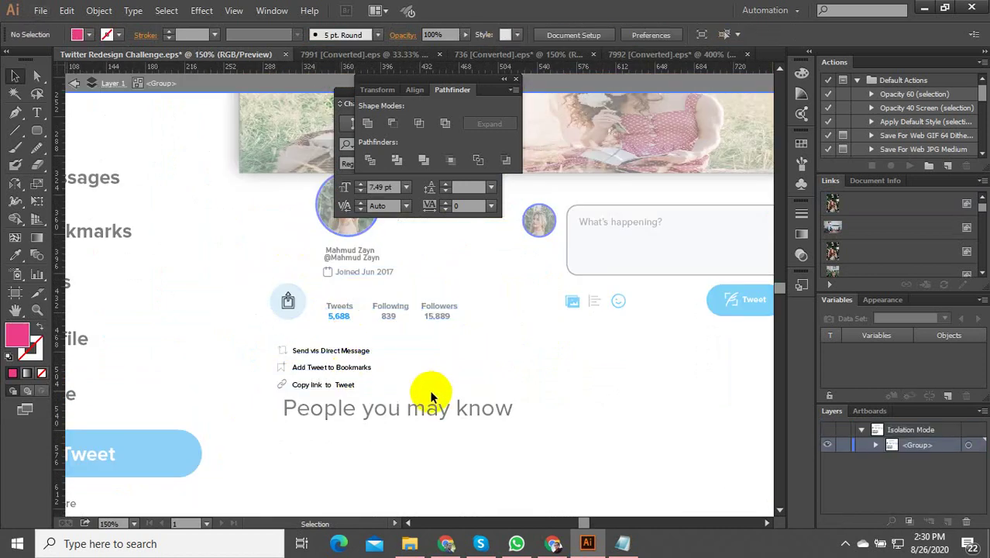
pyautogui.moveTo(424, 402); pyautogui.dragTo(304, 330)
pyautogui.scroll(3, 286, 350)
pyautogui.scroll(-6, 317, 321)
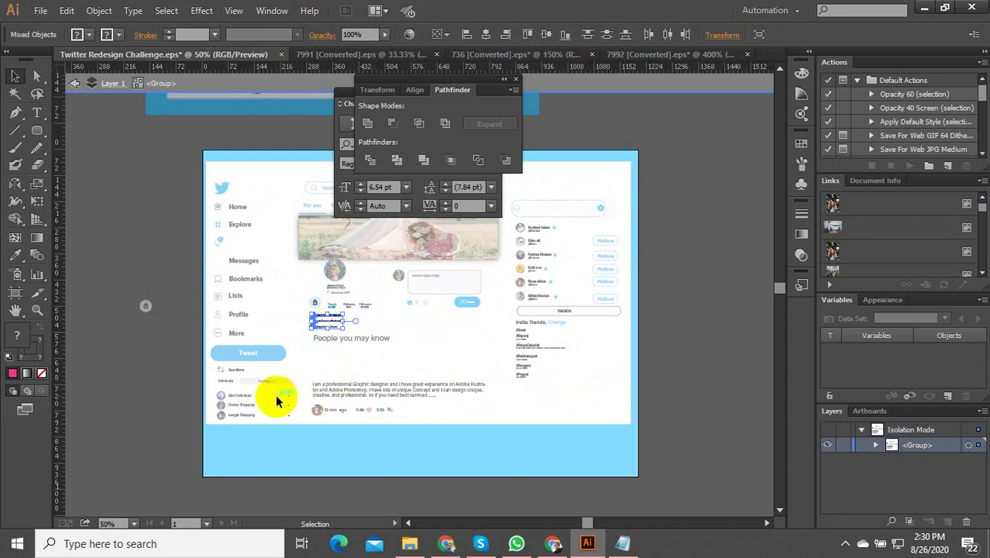
# Undo the link rows' move and the last enlargement of the heading and post text, and leave group isolation
pyautogui.press('Escape')
pyautogui.hotkey('ctrl', 'z')
pyautogui.hotkey('ctrl', 'z')
pyautogui.hotkey('ctrl', 'z')
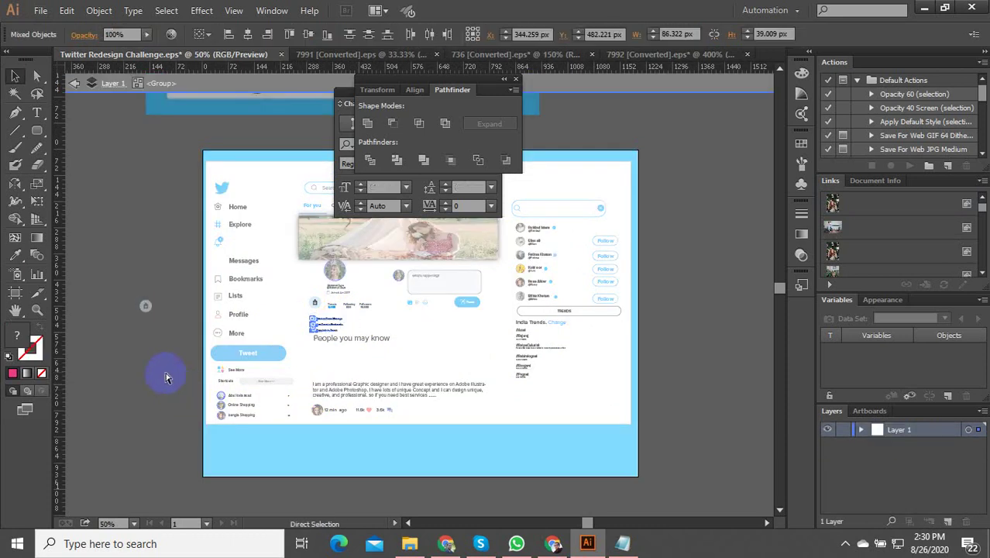
pyautogui.doubleClick(165, 377)
pyautogui.click(287, 436)
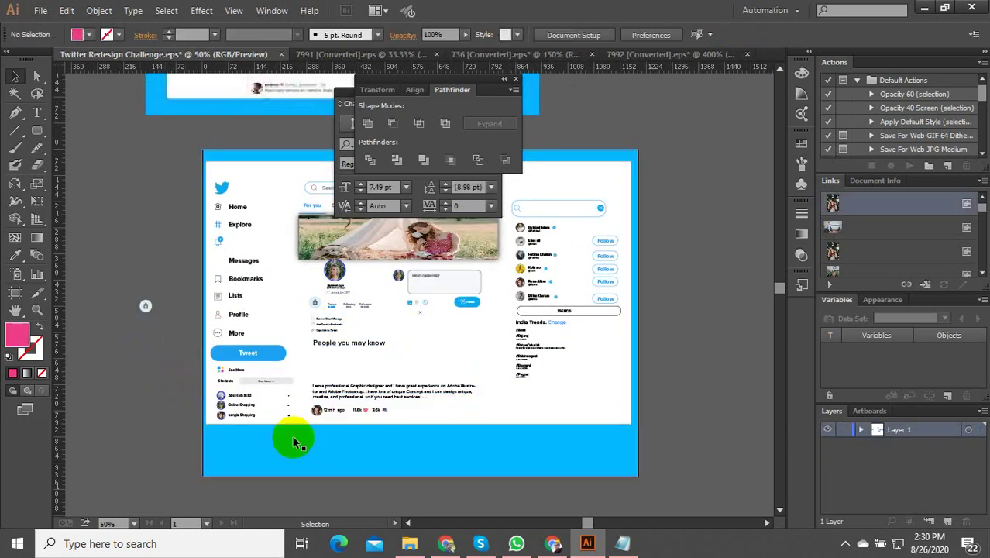
# Extend the white background rectangle downward to a height of about 796 px and deselect it
pyautogui.click(478, 418)
pyautogui.moveTo(420, 424); pyautogui.dragTo(422, 451)
pyautogui.scroll(-2, 406, 402)
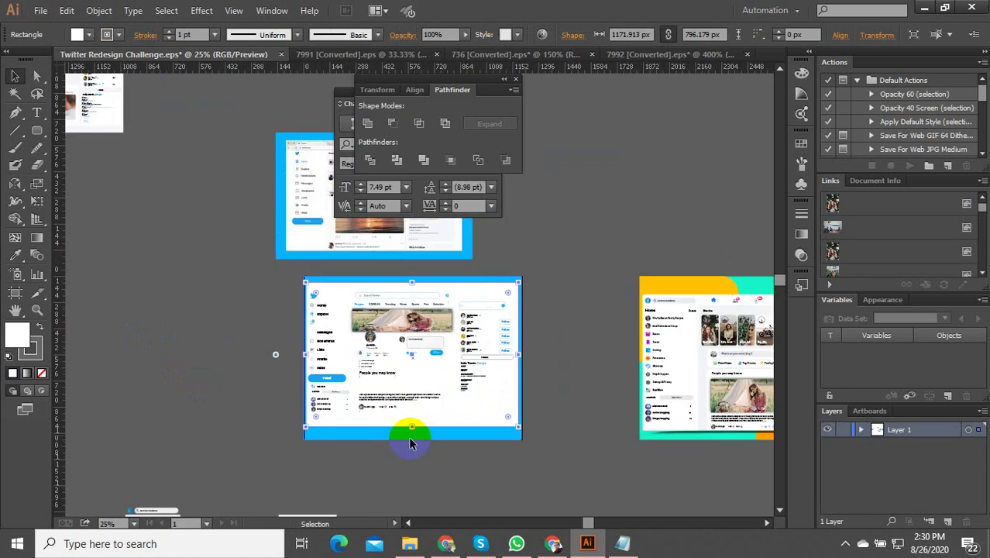
pyautogui.click(411, 440)
pyautogui.scroll(3, 386, 421)
pyautogui.click(367, 354)
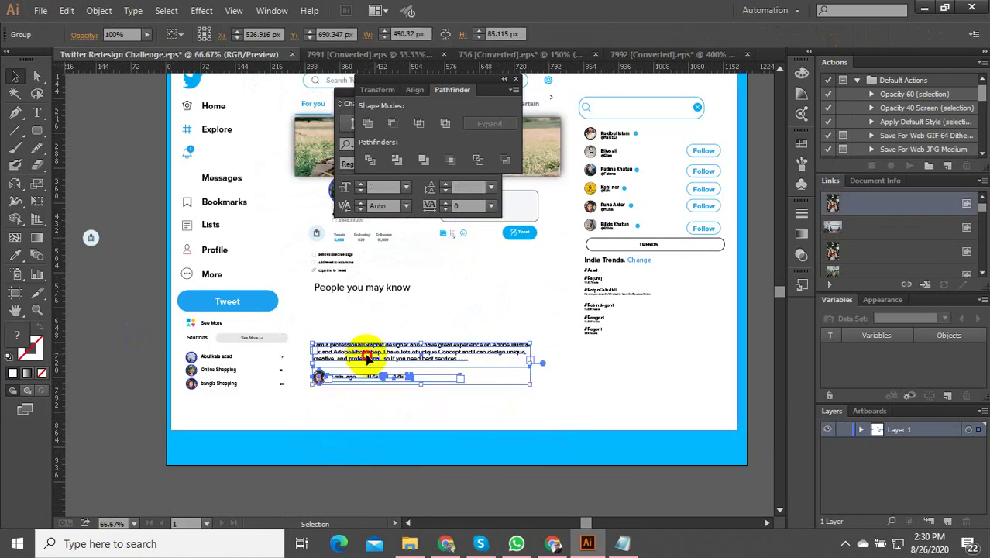
pyautogui.moveTo(366, 354); pyautogui.dragTo(369, 379)
pyautogui.hotkey('ctrl', 'z')
pyautogui.click(368, 360)
pyautogui.hotkey('ctrl', 'z')
# Move the post's text and reaction row straight down to about Y 722 px, widening the gap below the heading
pyautogui.click(372, 364)
pyautogui.scroll(2, 357, 380)
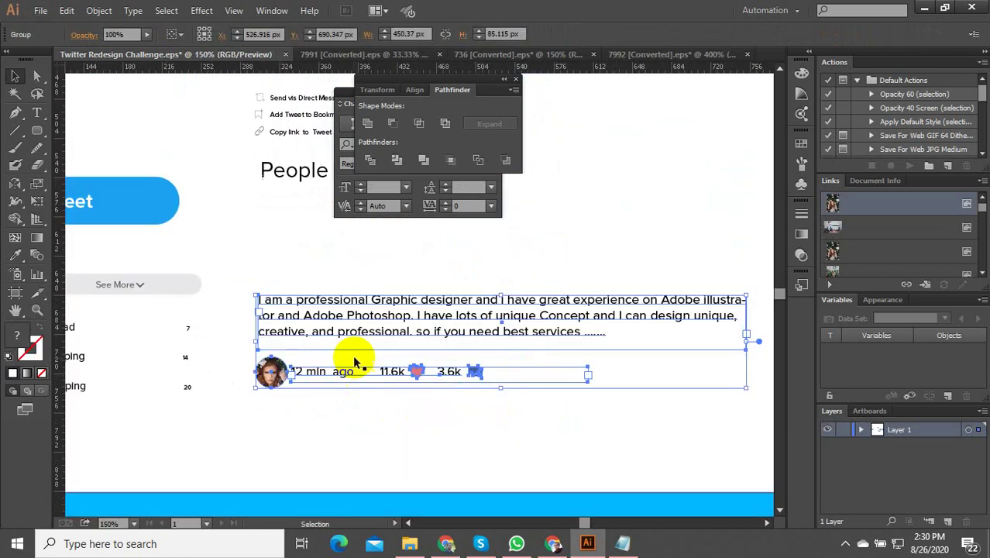
pyautogui.moveTo(348, 333); pyautogui.dragTo(347, 369)
pyautogui.scroll(-3, 381, 364)
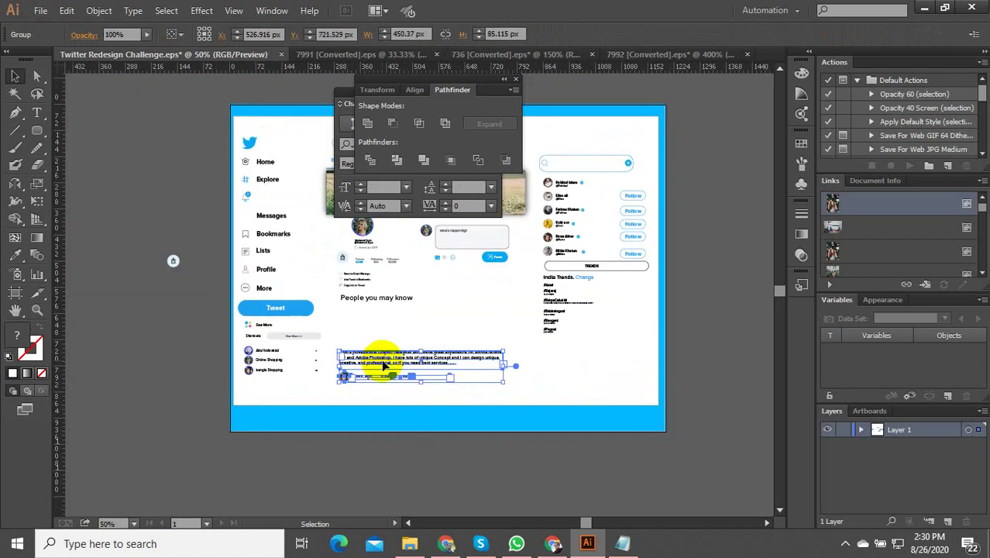
pyautogui.click(188, 261)
pyautogui.scroll(1, 393, 334)
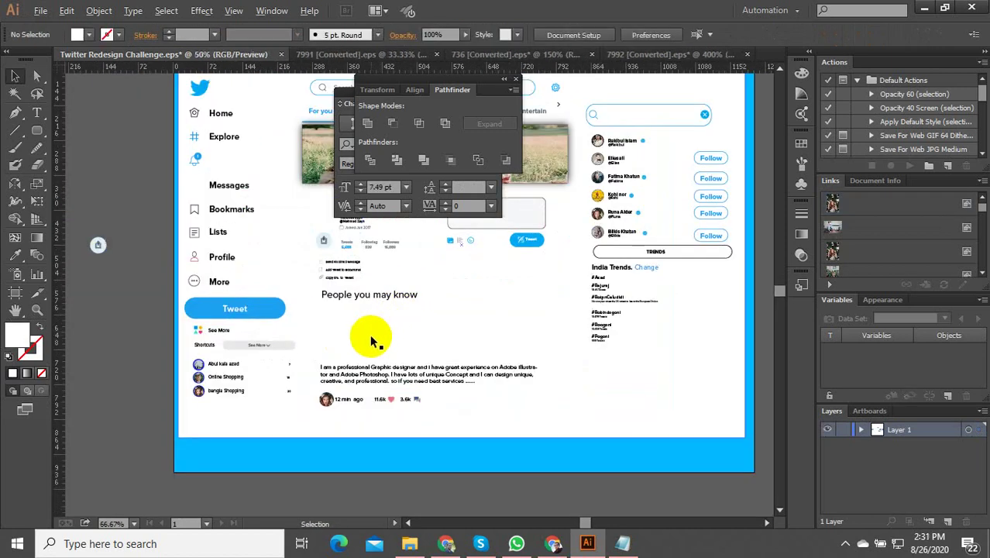
# Try to paste the individually selected Facebook story cards below the People you may know heading on the Twitter artboard
pyautogui.scroll(-3, 371, 339)
pyautogui.moveTo(617, 275); pyautogui.dragTo(416, 321)
pyautogui.scroll(5, 496, 313)
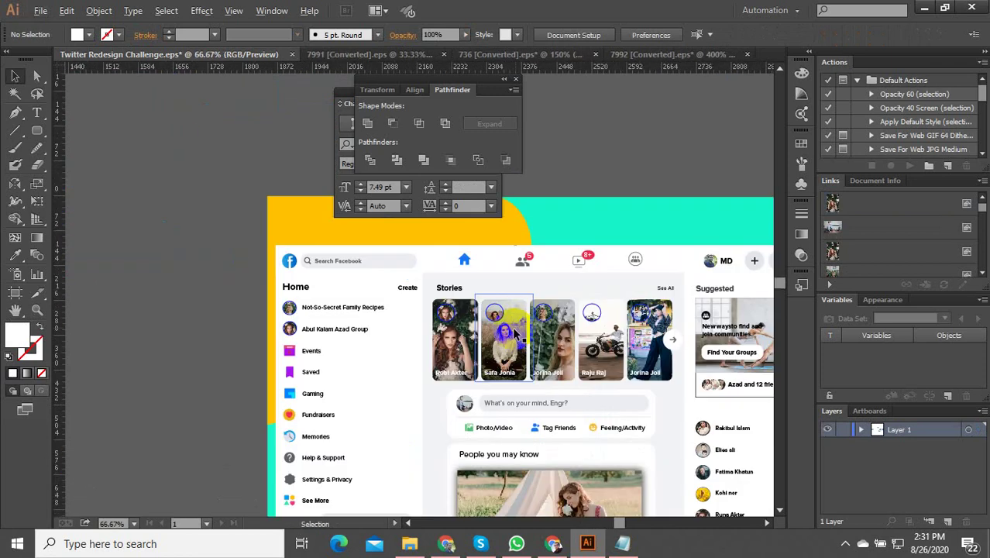
pyautogui.click(475, 313)
pyautogui.keyDown('shift'); pyautogui.click(546, 309); pyautogui.keyUp('shift')
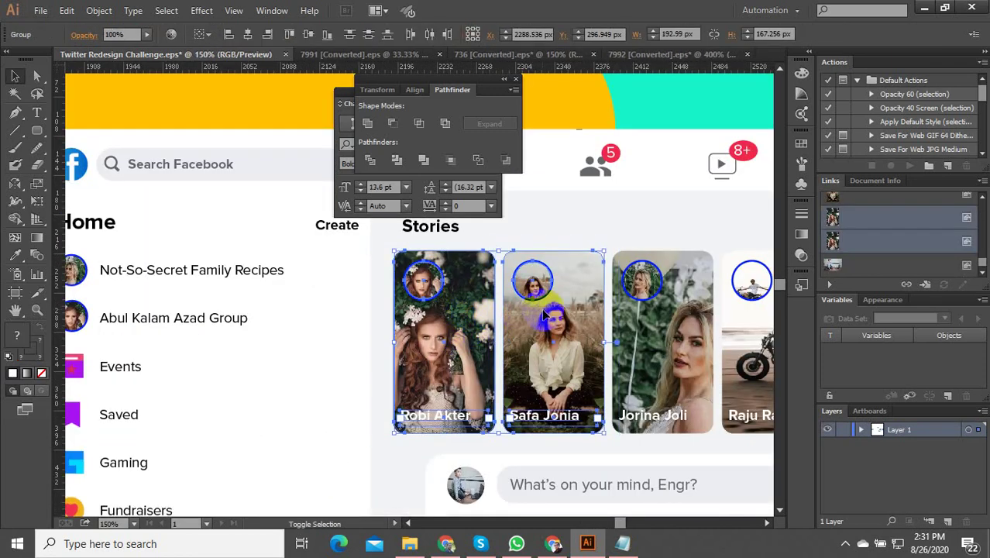
pyautogui.scroll(-2, 546, 314)
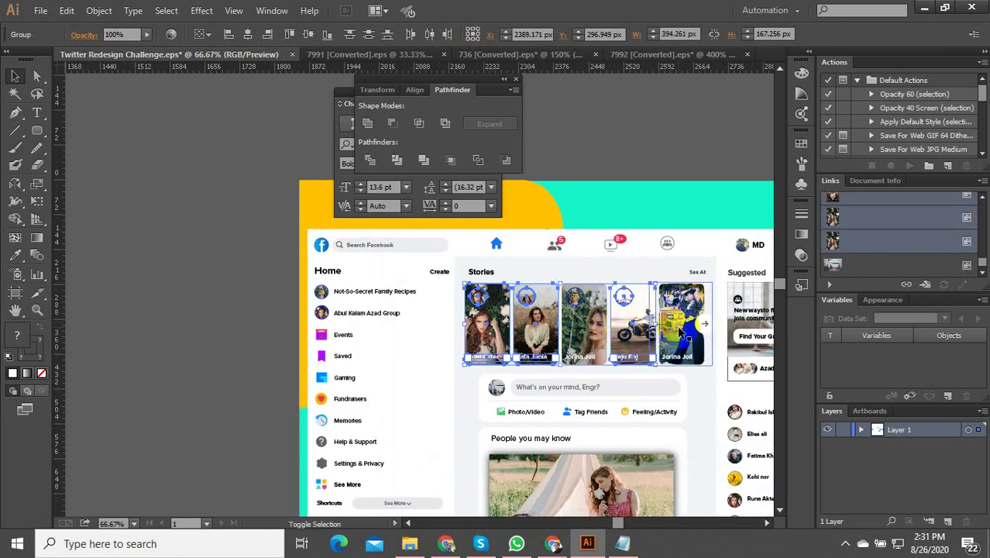
pyautogui.scroll(3, 679, 347)
pyautogui.keyDown('shift'); pyautogui.click(670, 356); pyautogui.keyUp('shift')
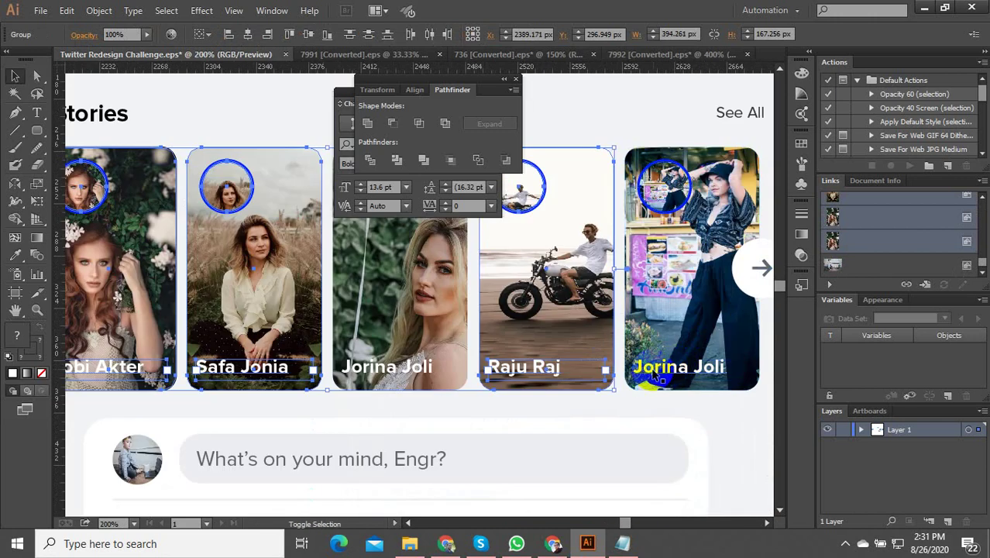
pyautogui.scroll(-3, 609, 375)
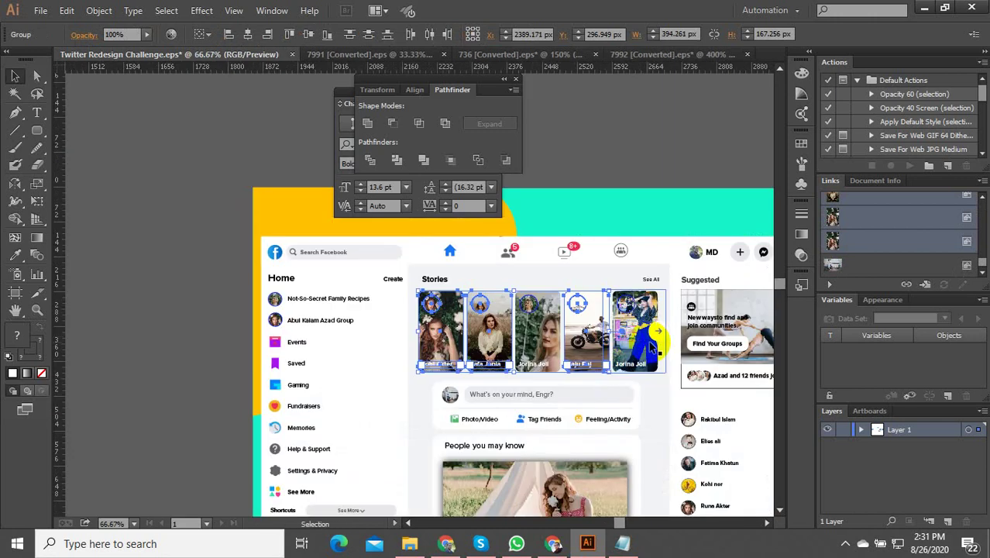
pyautogui.scroll(2, 652, 348)
pyautogui.scroll(-2, 662, 329)
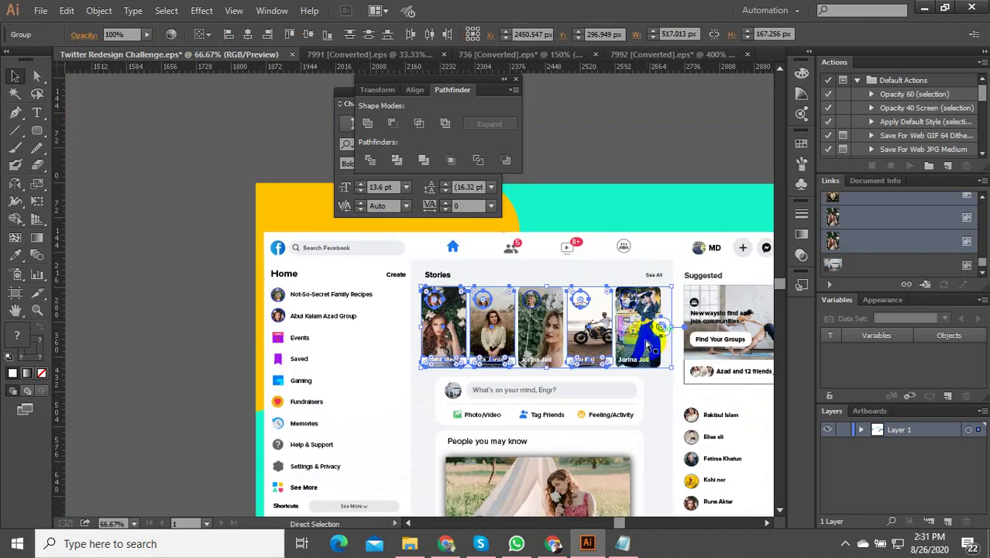
pyautogui.scroll(-3, 652, 331)
pyautogui.scroll(5, 398, 379)
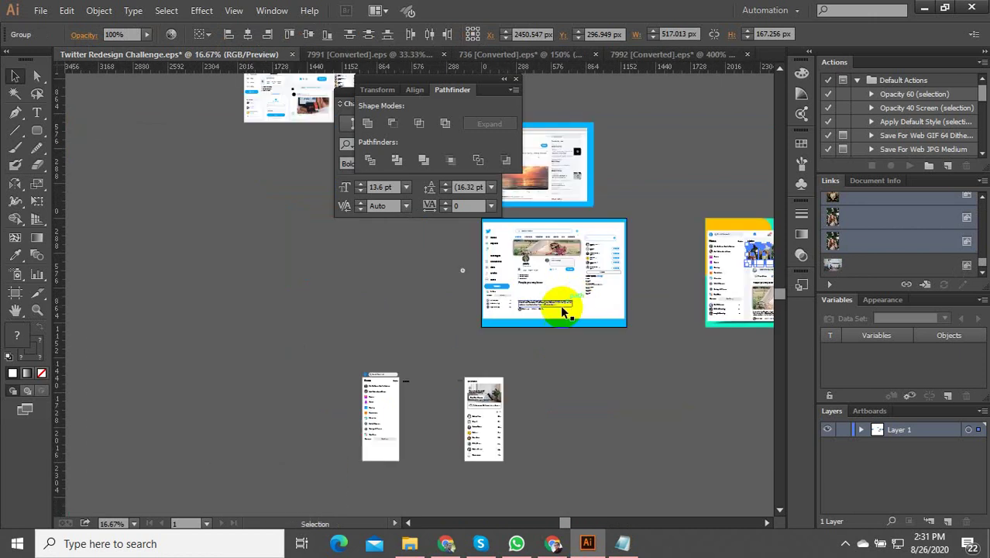
pyautogui.hotkey('ctrl', 'v')
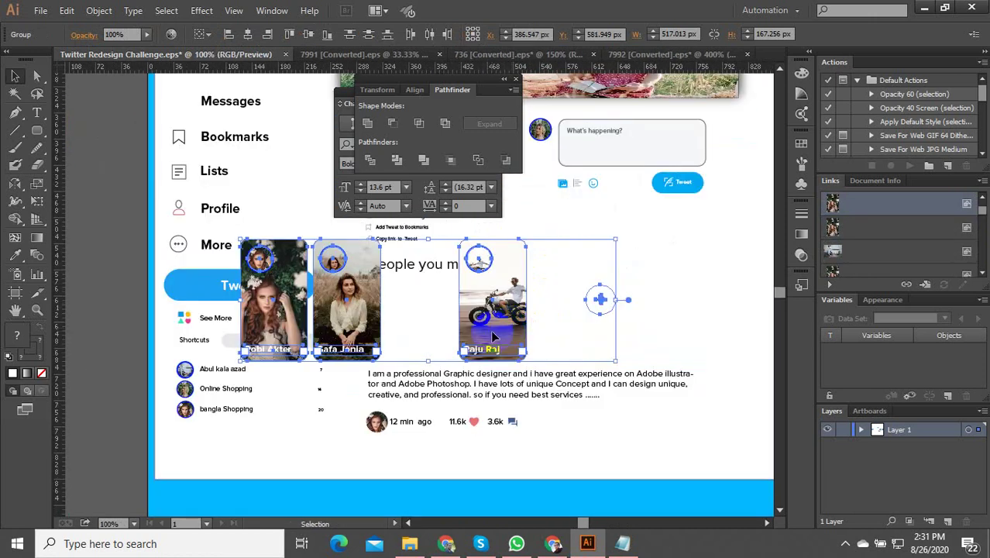
pyautogui.press('ctrl')
pyautogui.hotkey('ctrl', 'z')
# Duplicate the Facebook Stories row together with its navigation bar and background shapes onto empty canvas away from the artboards
pyautogui.scroll(-4, 330, 345)
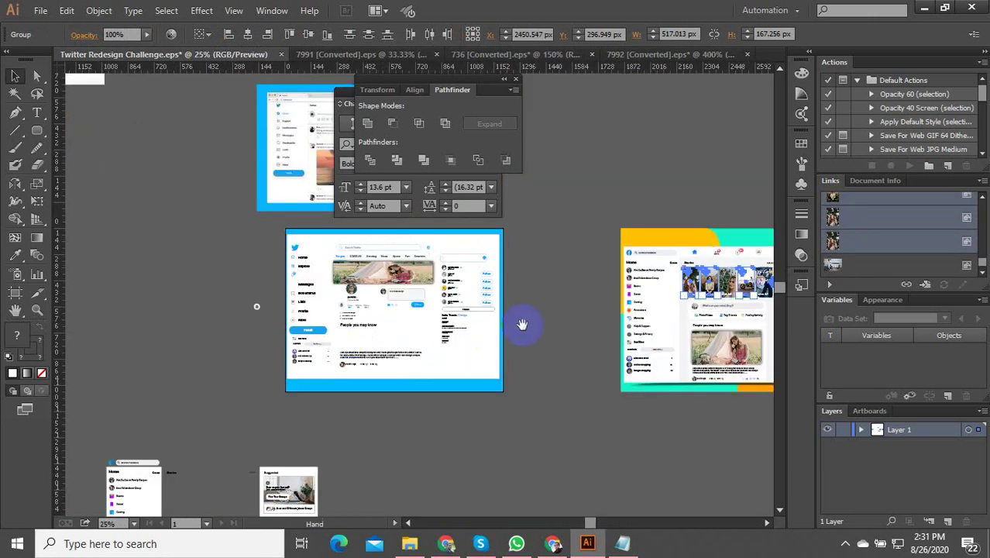
pyautogui.moveTo(522, 325); pyautogui.dragTo(358, 340)
pyautogui.scroll(3, 521, 298)
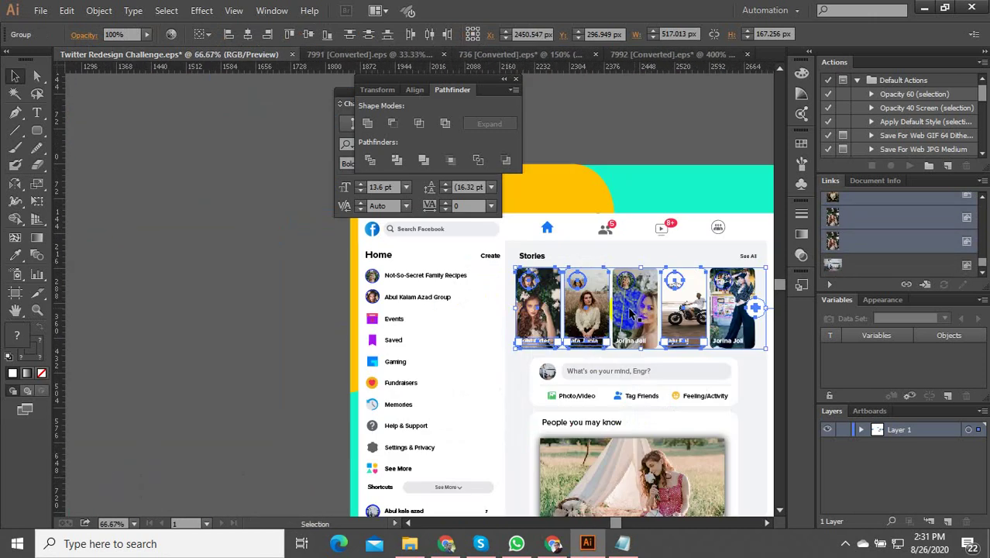
pyautogui.click(290, 306)
pyautogui.moveTo(335, 293); pyautogui.dragTo(238, 314)
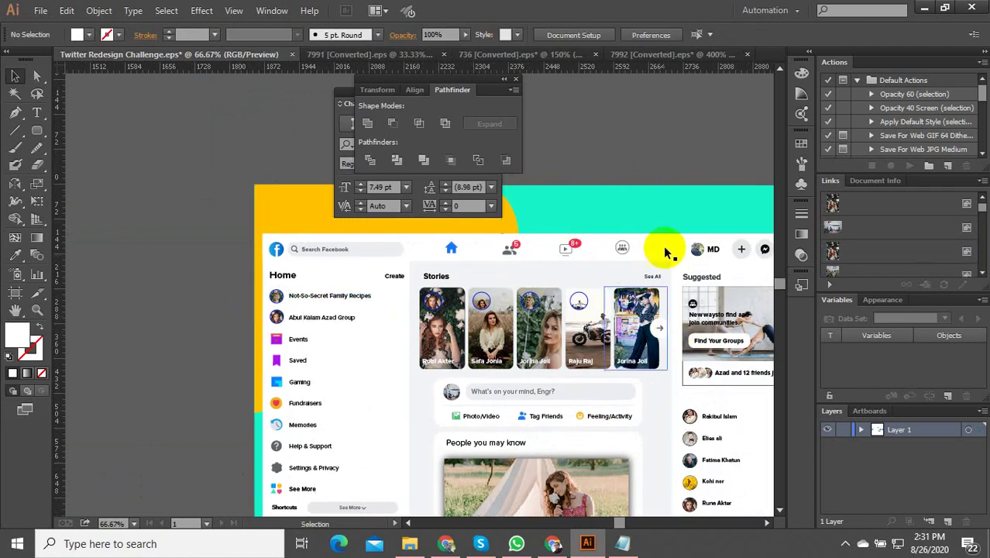
pyautogui.hotkey('ctrl', 'a')
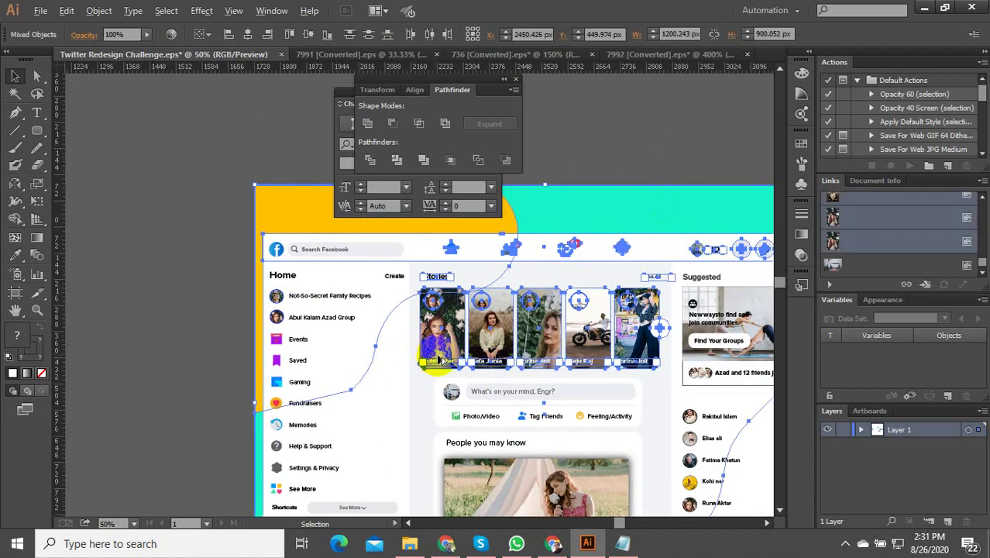
pyautogui.hotkey('ctrl', '-')
pyautogui.hotkey('ctrl', '-')
pyautogui.hotkey('ctrl', '-')
pyautogui.scroll(-3, 445, 376)
pyautogui.moveTo(601, 369); pyautogui.dragTo(496, 377)
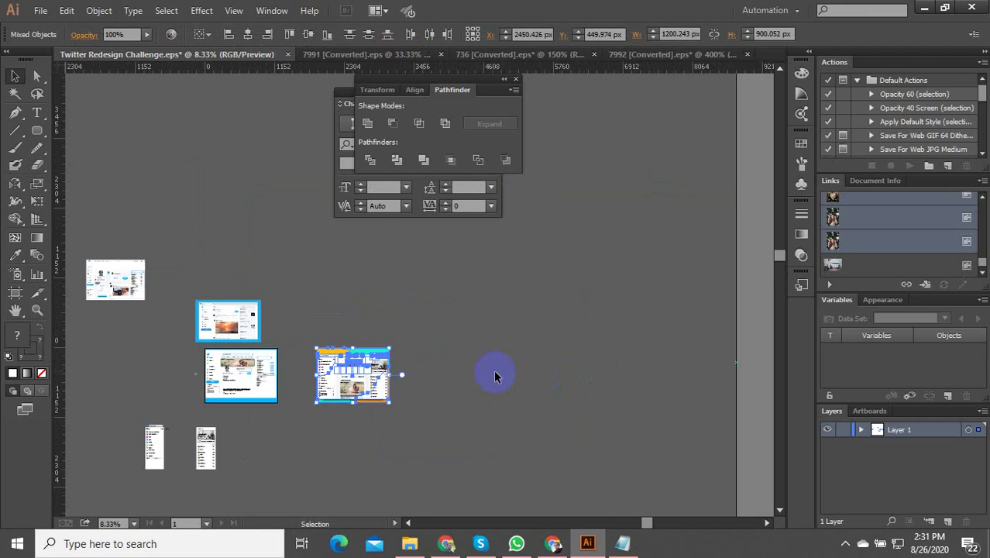
pyautogui.hotkey('ctrl', 'v')
# Delete the background shapes and the white navigation bar from the duplicated Facebook elements
pyautogui.scroll(1, 457, 349)
pyautogui.click(537, 315)
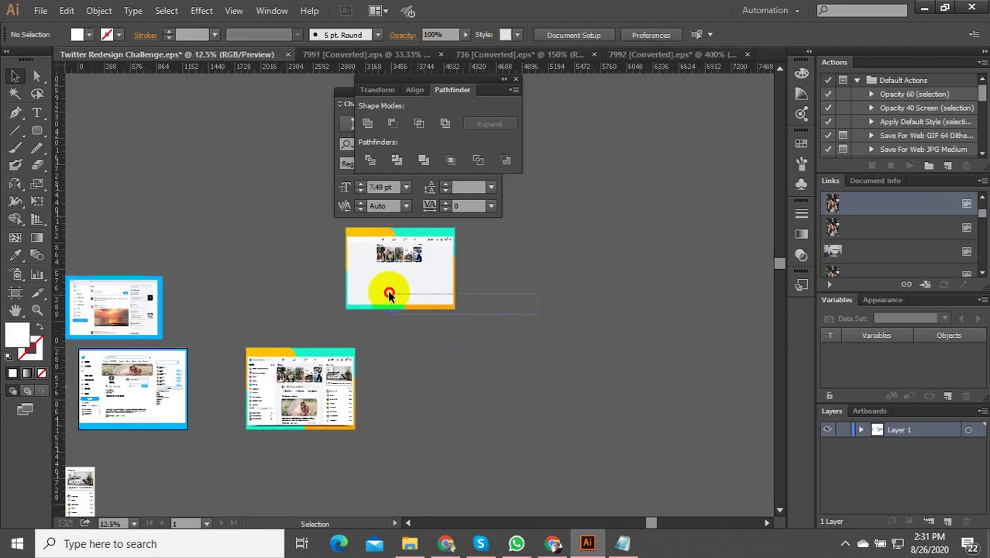
pyautogui.moveTo(389, 293); pyautogui.dragTo(383, 290)
pyautogui.press('Delete')
pyautogui.click(643, 214)
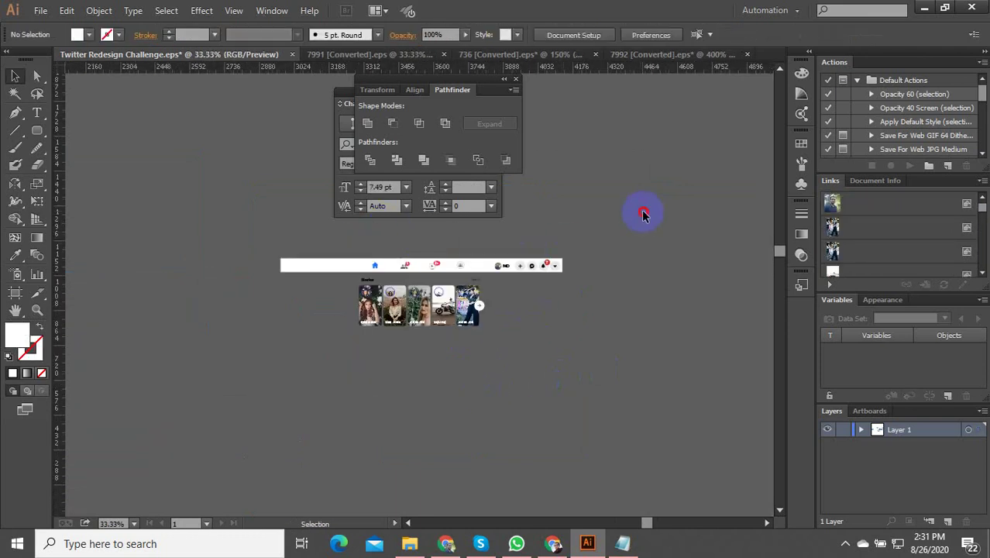
pyautogui.click(284, 267)
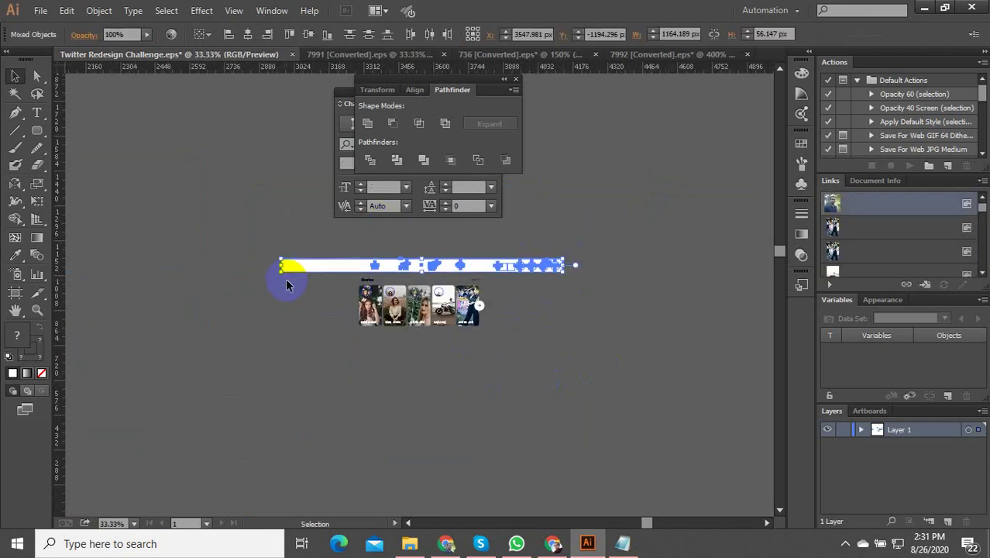
pyautogui.press('Delete')
# Copy the isolated Stories heading, See All label and five story cards, and paste them onto the Twitter artboard
pyautogui.hotkey('ctrl', '1')
pyautogui.scroll(-3, 416, 323)
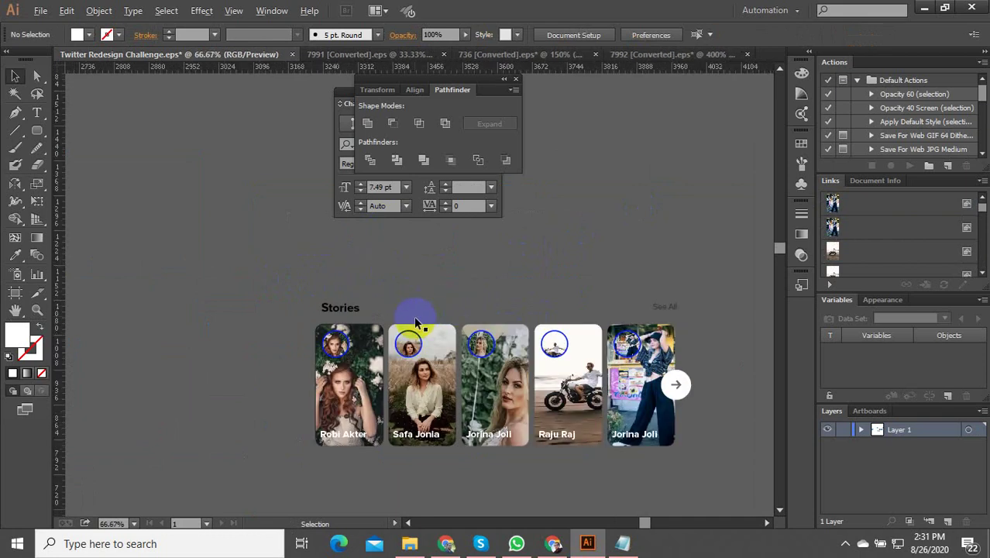
pyautogui.moveTo(540, 289); pyautogui.dragTo(401, 401)
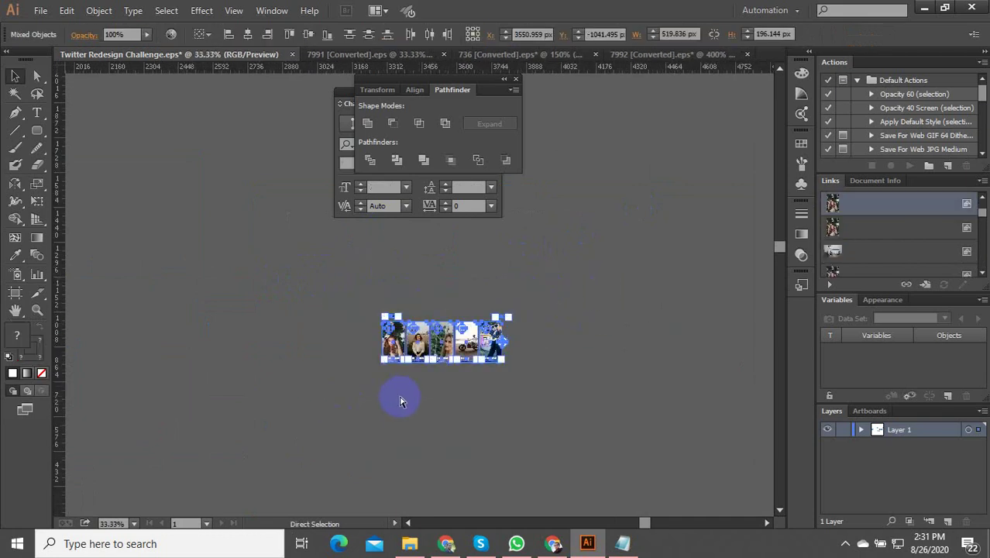
pyautogui.scroll(-3, 556, 378)
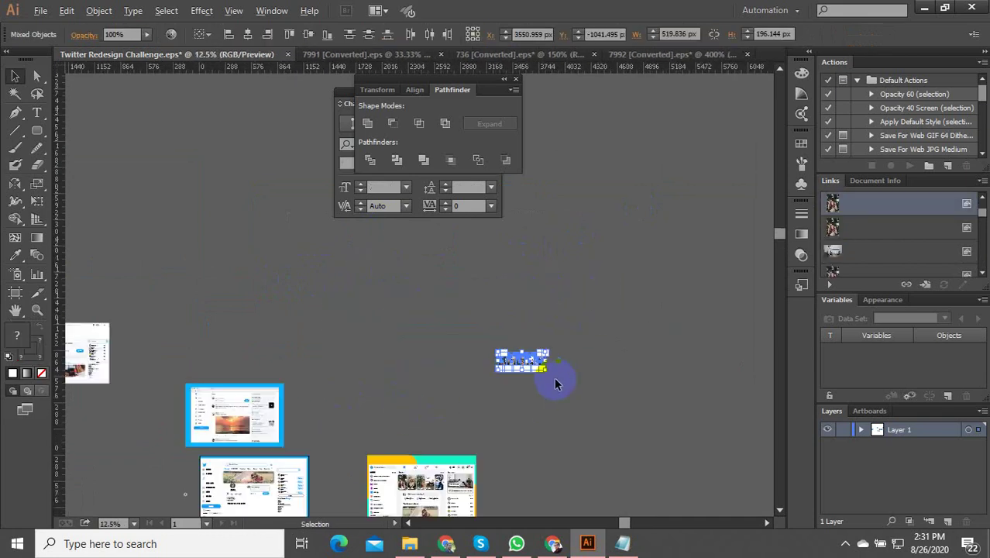
pyautogui.moveTo(500, 407); pyautogui.dragTo(595, 219)
pyautogui.scroll(4, 354, 314)
pyautogui.scroll(3, 285, 344)
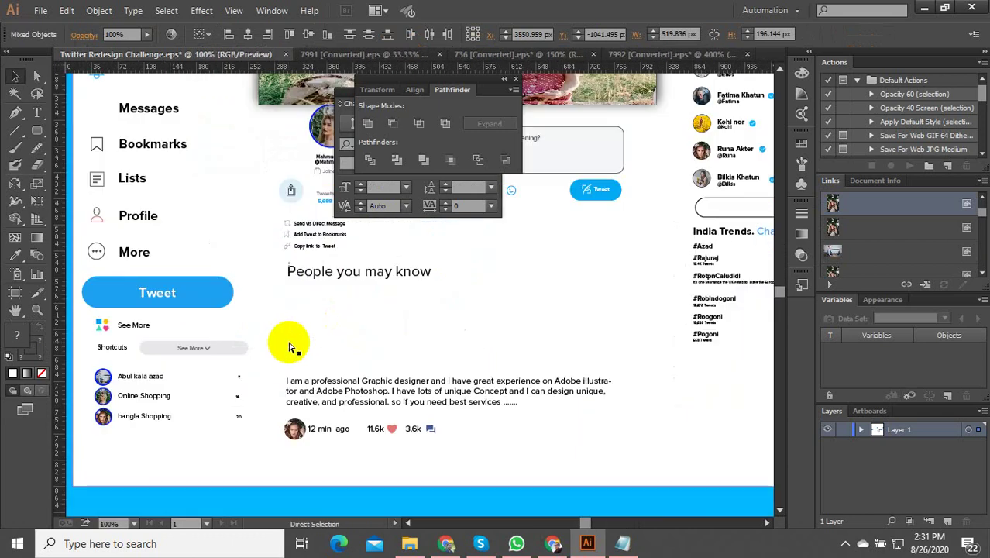
pyautogui.hotkey('ctrl', 'v')
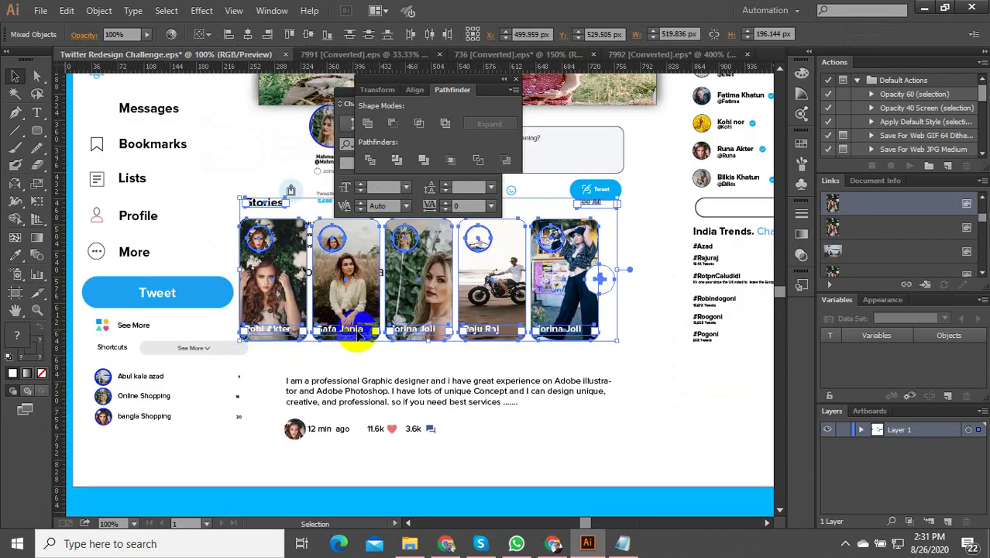
# Group the pasted Stories elements, scale them to about 325 by 122 px and place them under the People you may know heading
pyautogui.rightClick(368, 307)
pyautogui.click(407, 375)
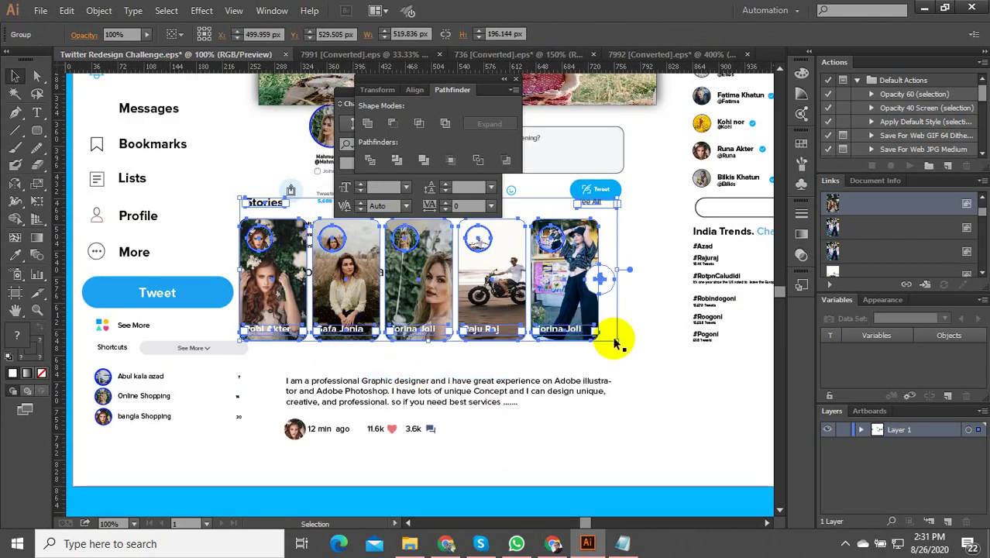
pyautogui.moveTo(618, 341); pyautogui.dragTo(546, 313)
pyautogui.moveTo(493, 278); pyautogui.dragTo(467, 334)
pyautogui.scroll(-2, 475, 280)
pyautogui.scroll(3, 478, 300)
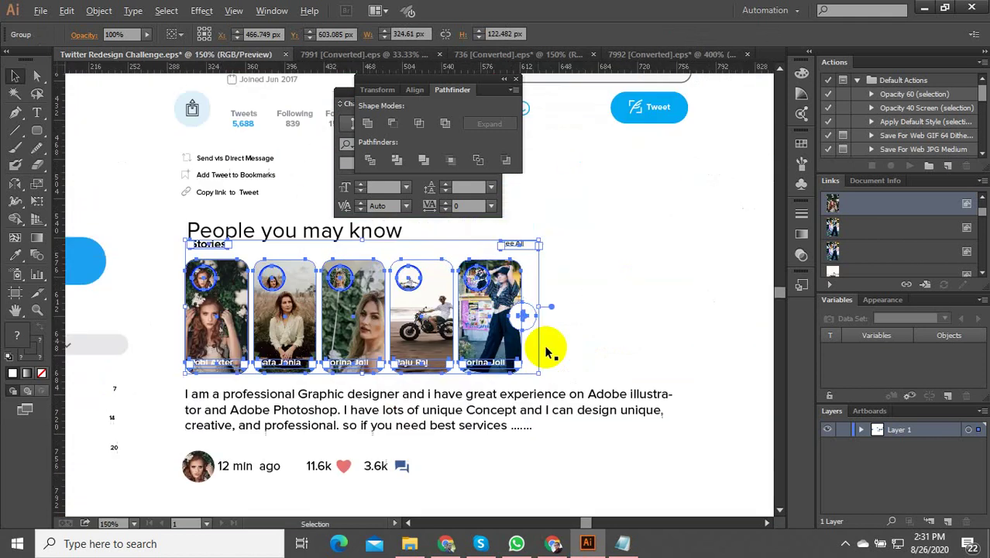
# Isolate the Stories group, delete its Stories heading and See All label, and leave isolation
pyautogui.scroll(-3, 489, 324)
pyautogui.scroll(3, 405, 288)
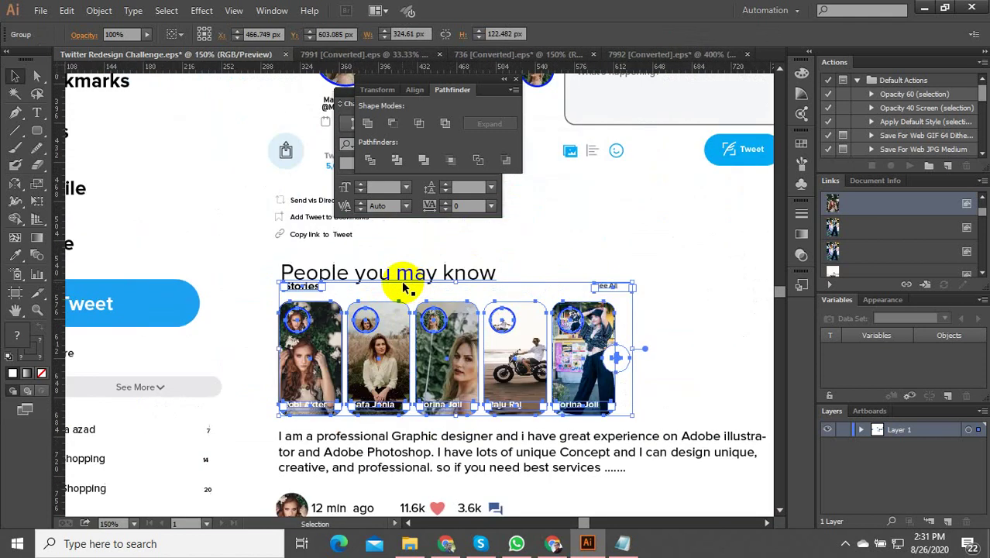
pyautogui.doubleClick(316, 289)
pyautogui.click(313, 288)
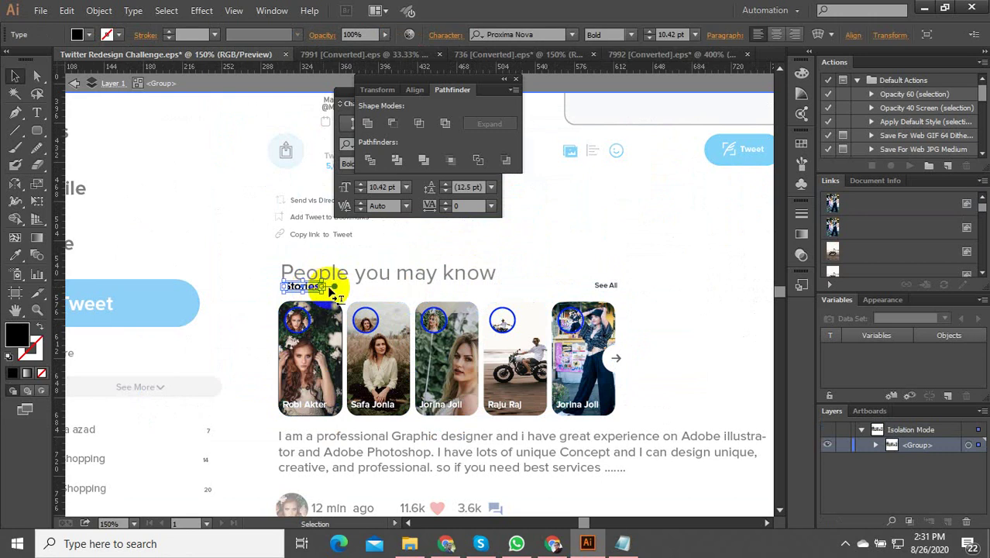
pyautogui.press('Delete')
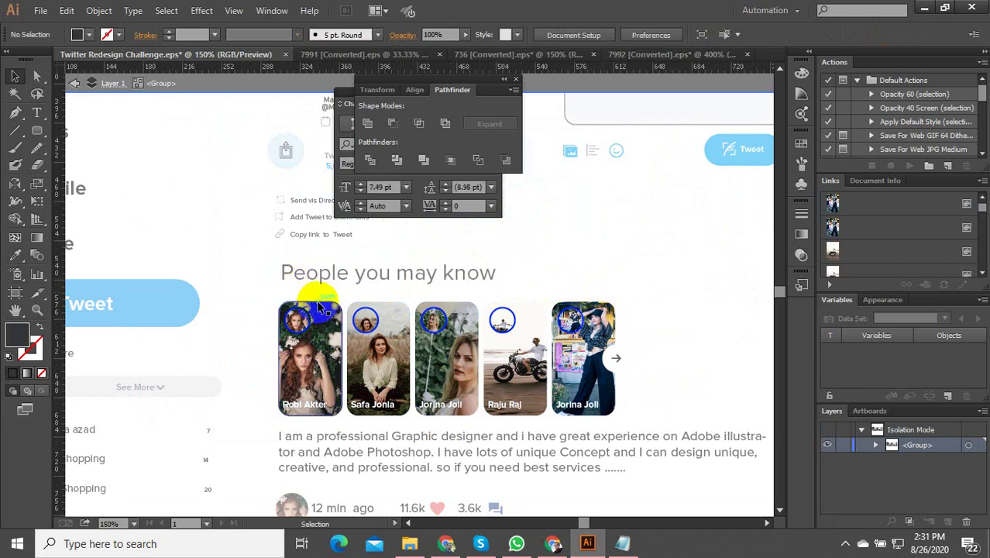
pyautogui.doubleClick(296, 285)
pyautogui.scroll(-2, 291, 283)
# Enlarge the story cards group to about 501 by 131 px and move the People you may know heading up above the cards
pyautogui.click(403, 308)
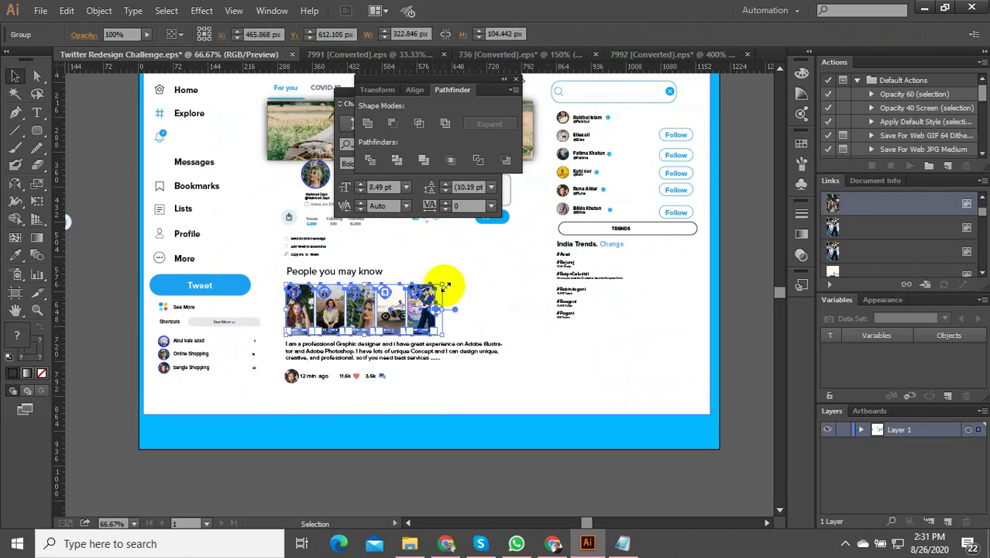
pyautogui.moveTo(447, 286); pyautogui.dragTo(529, 273)
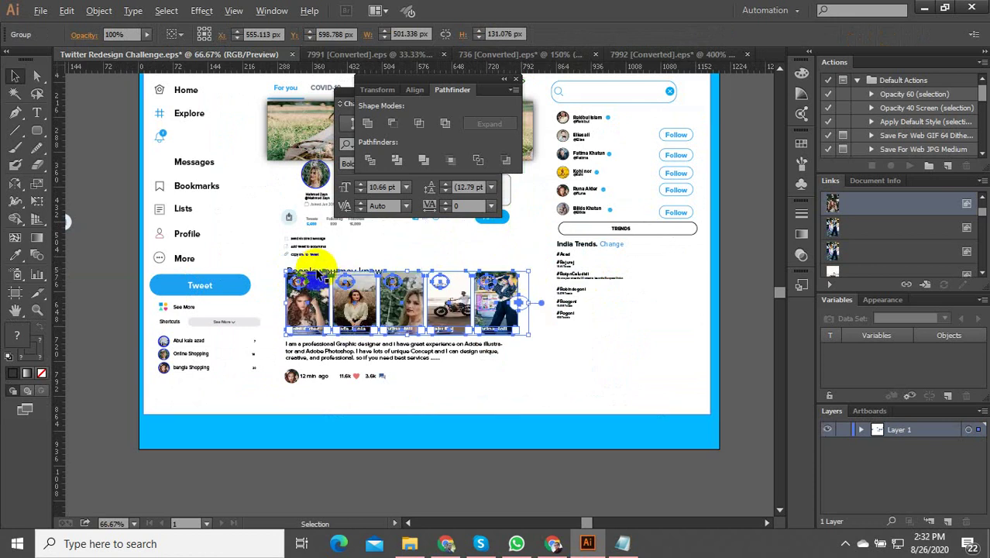
pyautogui.click(337, 388)
pyautogui.keyDown('alt'); pyautogui.scroll(3, 310, 256); pyautogui.keyUp('alt')
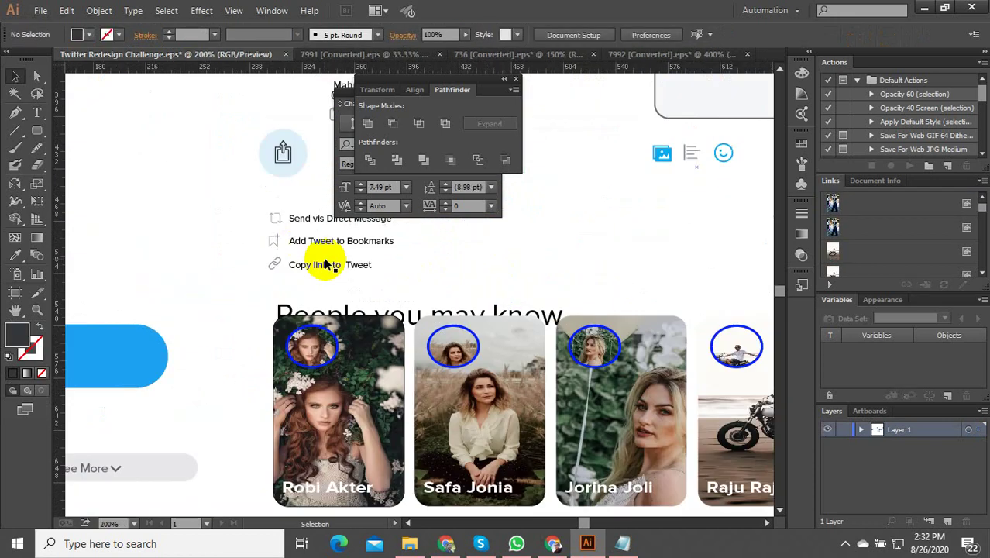
pyautogui.click(339, 310)
pyautogui.moveTo(338, 310); pyautogui.dragTo(326, 290)
pyautogui.keyDown('alt'); pyautogui.scroll(-2, 321, 310); pyautogui.keyUp('alt')
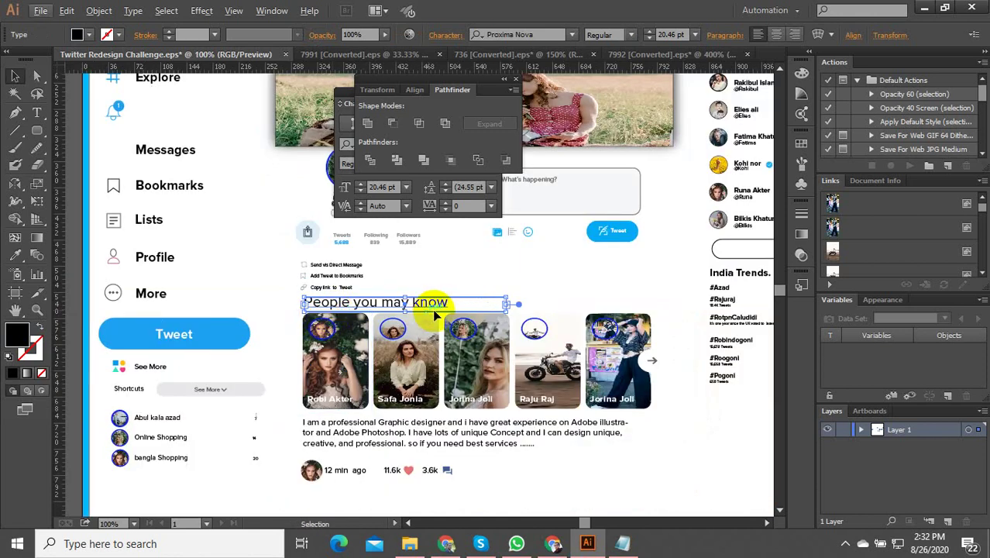
# Move the post's text and reaction row down to about Y 743 px and the story cards down to about Y 617 px
pyautogui.keyDown('alt'); pyautogui.scroll(-3, 414, 341); pyautogui.keyUp('alt')
pyautogui.keyDown('alt'); pyautogui.scroll(3, 382, 399); pyautogui.keyUp('alt')
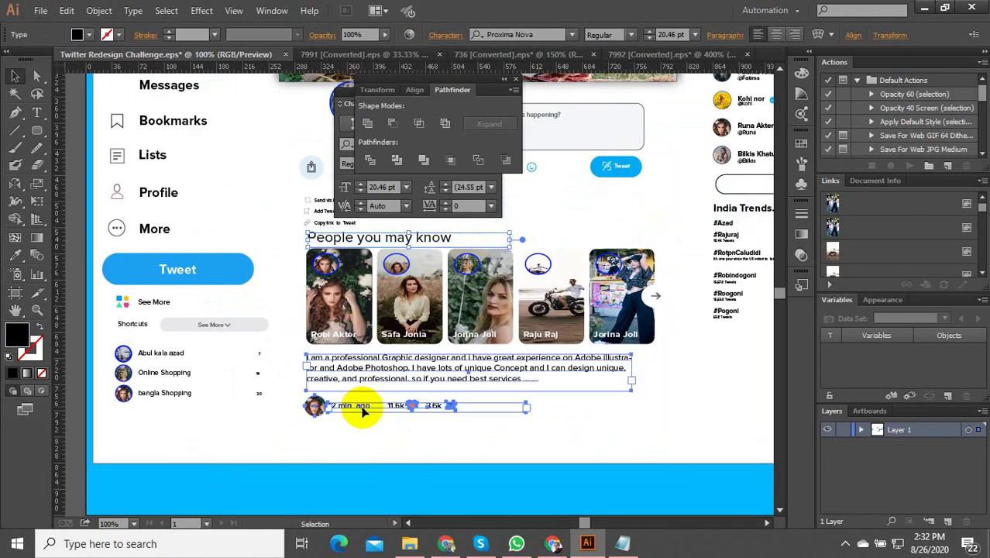
pyautogui.click(364, 410)
pyautogui.moveTo(364, 377); pyautogui.dragTo(365, 394)
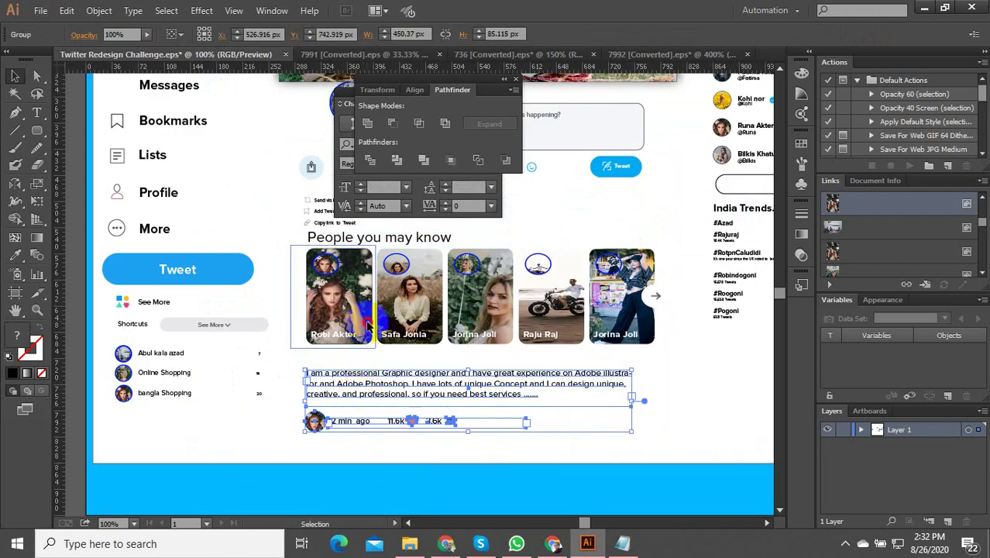
pyautogui.click(362, 319)
pyautogui.keyDown('alt'); pyautogui.scroll(2, 349, 326); pyautogui.keyUp('alt')
pyautogui.moveTo(349, 331); pyautogui.dragTo(353, 359)
pyautogui.keyDown('alt'); pyautogui.scroll(-3, 354, 361); pyautogui.keyUp('alt')
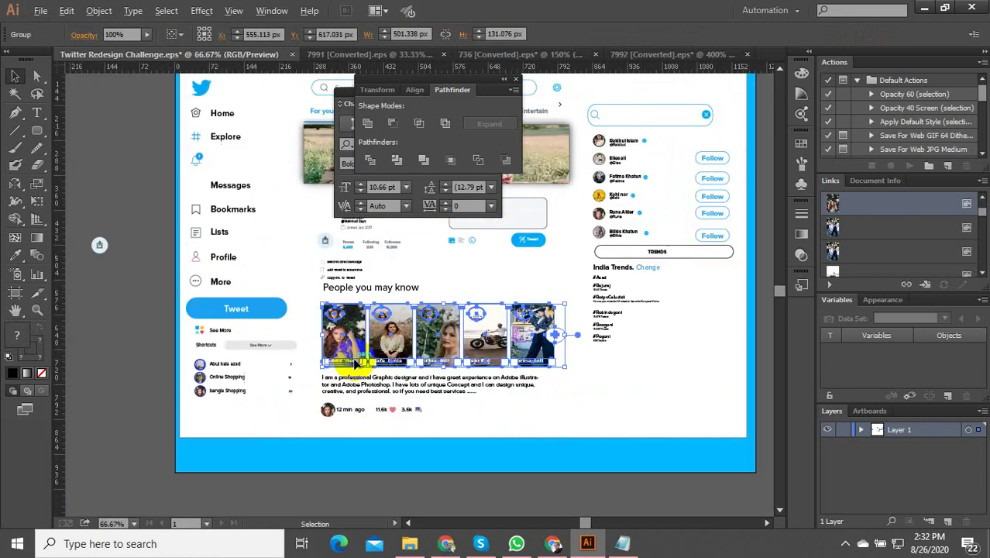
# Move the People you may know heading slightly down, closer to the story cards
pyautogui.keyDown('alt'); pyautogui.scroll(3, 399, 294); pyautogui.keyUp('alt')
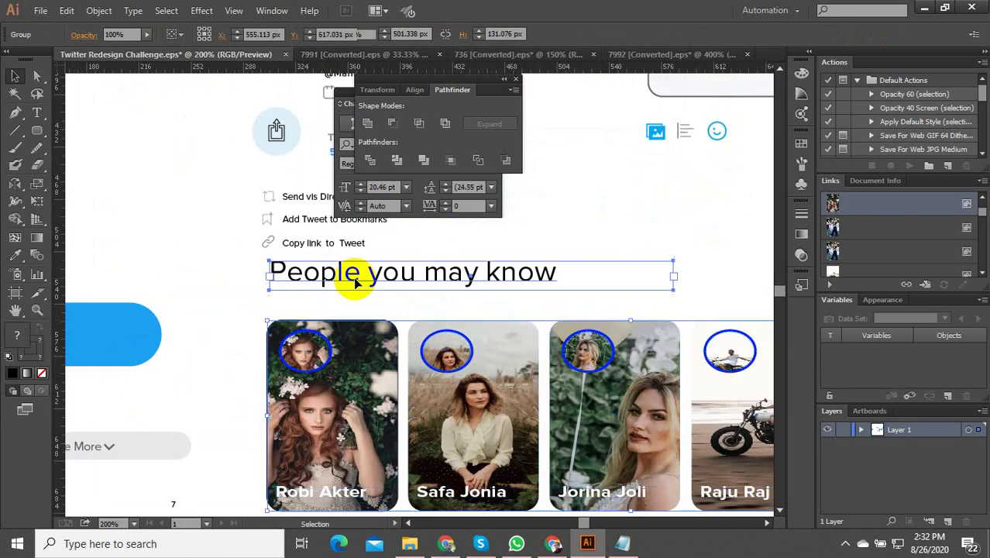
pyautogui.moveTo(354, 274); pyautogui.dragTo(356, 304)
pyautogui.keyDown('alt'); pyautogui.scroll(-3, 357, 305); pyautogui.keyUp('alt')
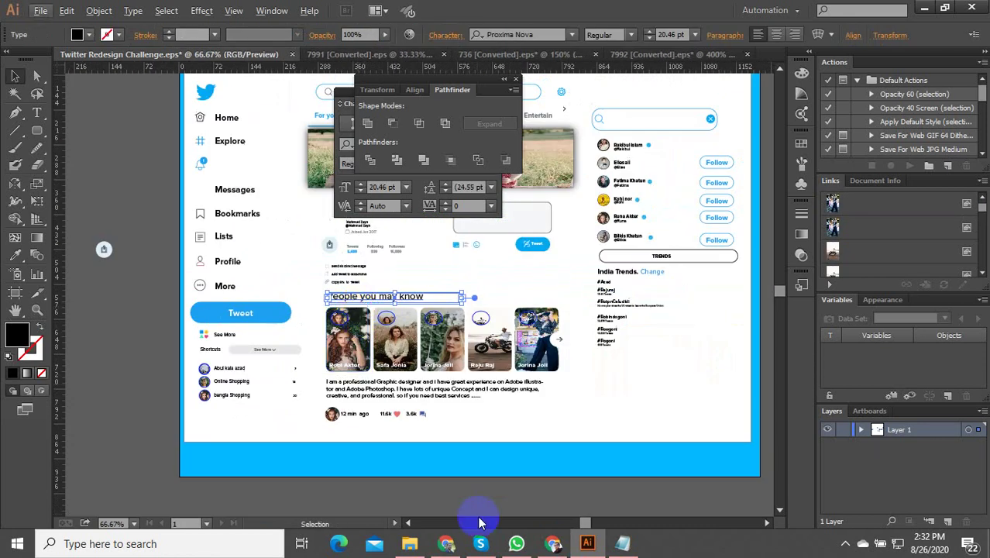
# Group the India Trends heading together with all the hashtag entries and tweet counts listed below it
pyautogui.click(528, 446)
pyautogui.keyDown('alt'); pyautogui.scroll(3, 579, 320); pyautogui.keyUp('alt')
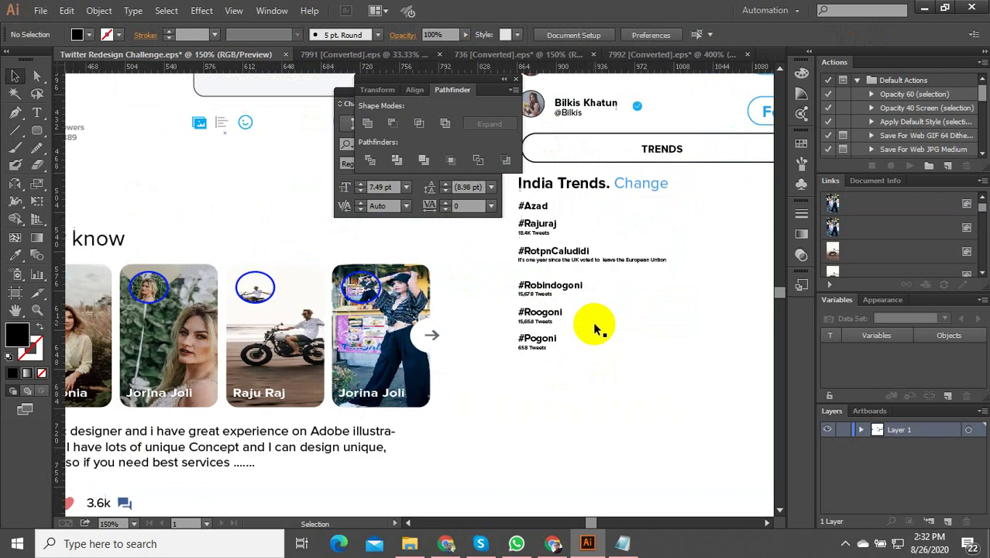
pyautogui.keyDown('alt'); pyautogui.scroll(-3, 504, 349); pyautogui.keyUp('alt')
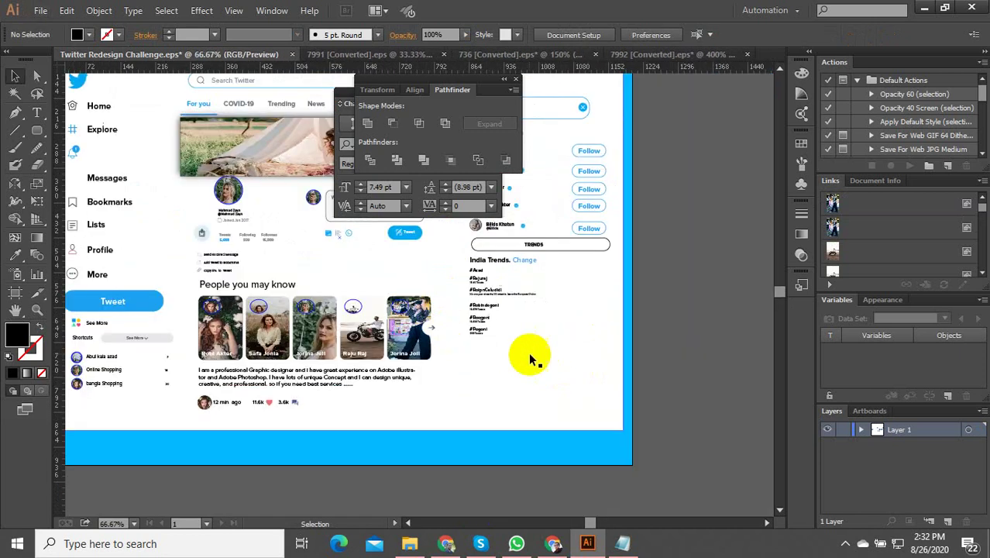
pyautogui.keyDown('alt'); pyautogui.scroll(4, 443, 265); pyautogui.keyUp('alt')
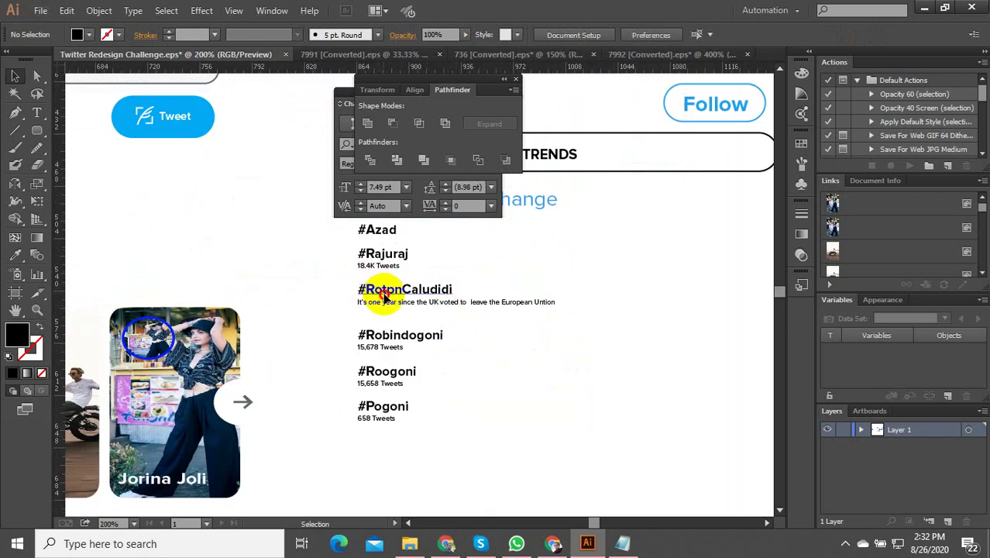
pyautogui.click(385, 297)
pyautogui.keyDown('alt'); pyautogui.scroll(-2, 416, 306); pyautogui.keyUp('alt')
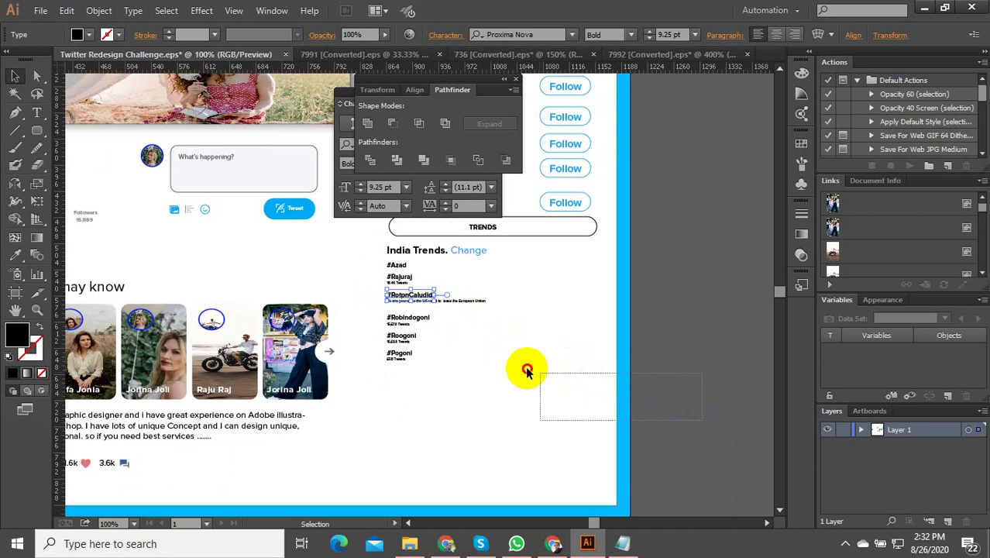
pyautogui.moveTo(527, 371); pyautogui.dragTo(385, 316)
pyautogui.moveTo(382, 281); pyautogui.dragTo(383, 276)
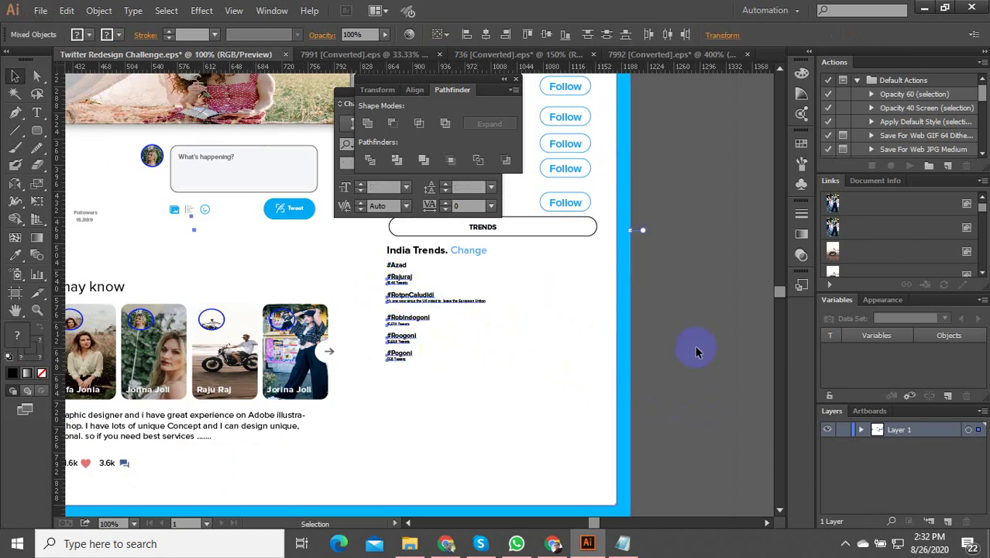
pyautogui.moveTo(418, 323); pyautogui.dragTo(382, 251)
pyautogui.moveTo(608, 332); pyautogui.dragTo(581, 336)
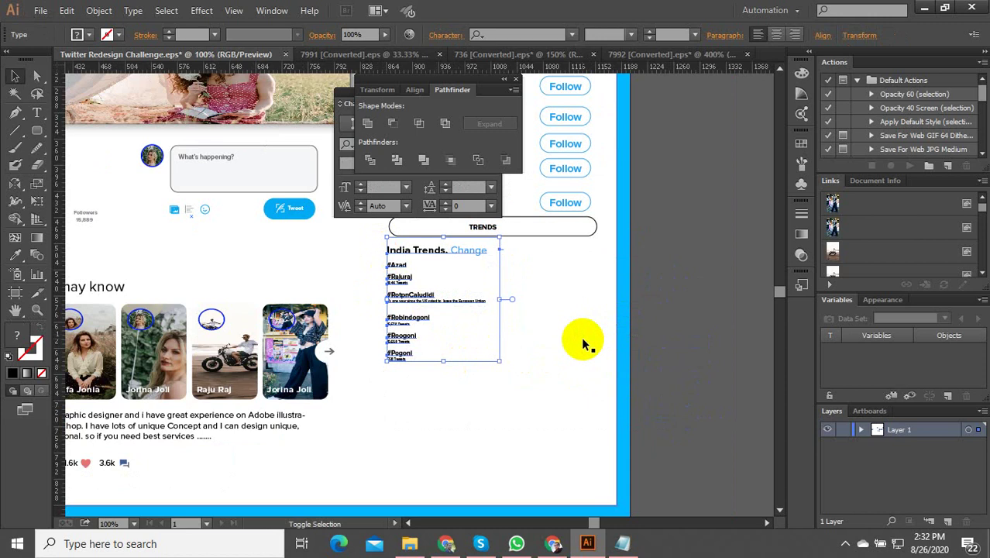
pyautogui.rightClick(443, 254)
pyautogui.moveTo(480, 304)
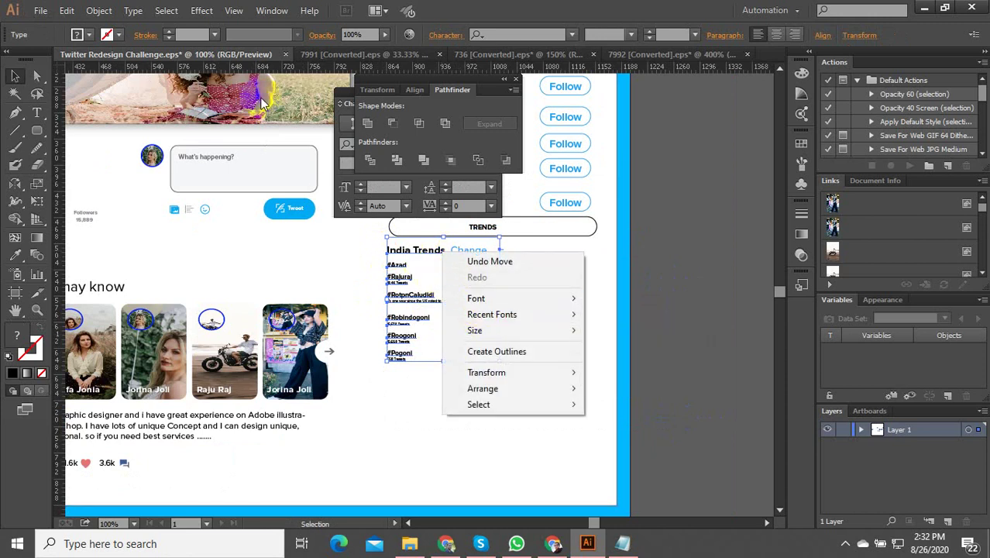
pyautogui.click(98, 10)
pyautogui.click(89, 62)
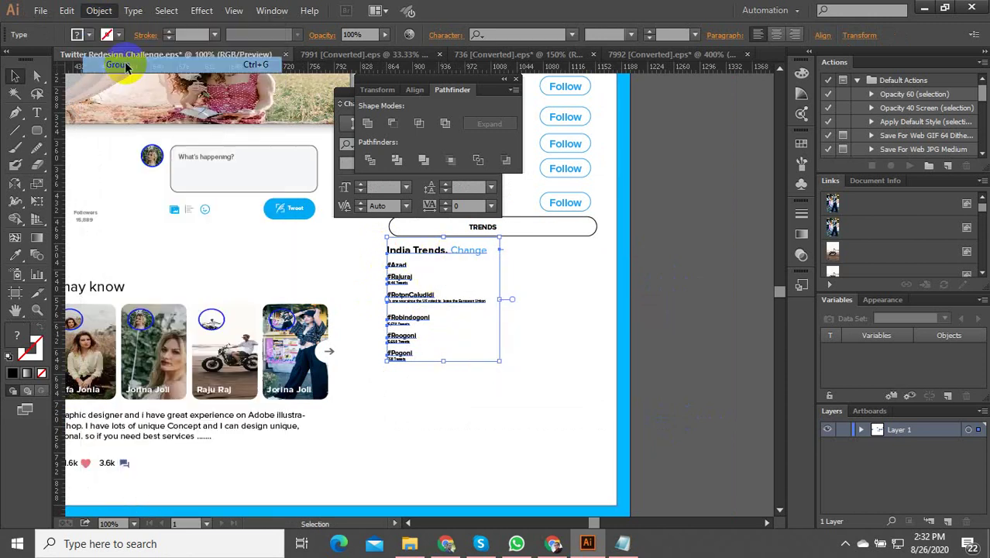
# Enlarge the India Trends group proportionally by about 30%, keeping its upper corner beneath the TRENDS bar
pyautogui.scroll(2, 457, 333)
pyautogui.scroll(-2, 465, 341)
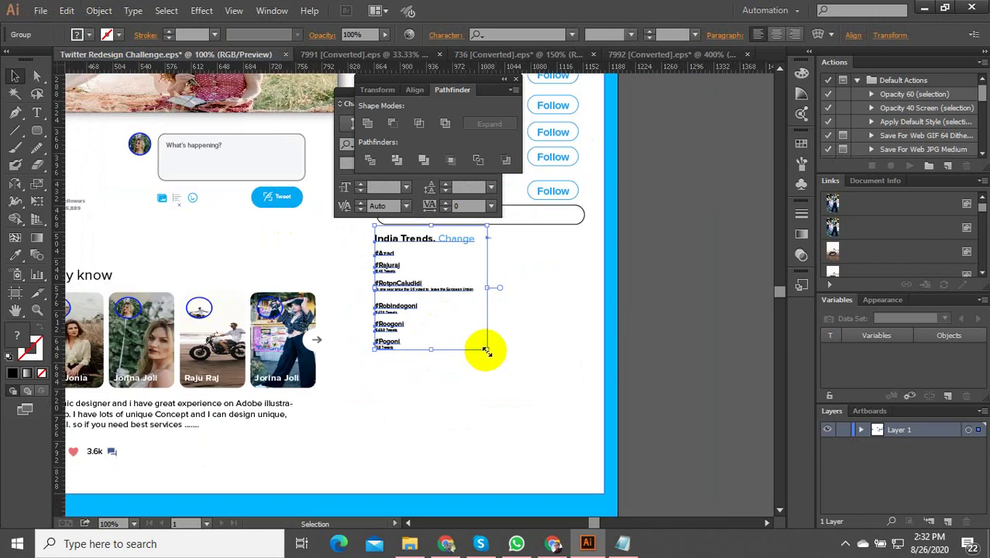
pyautogui.moveTo(486, 351); pyautogui.dragTo(522, 411)
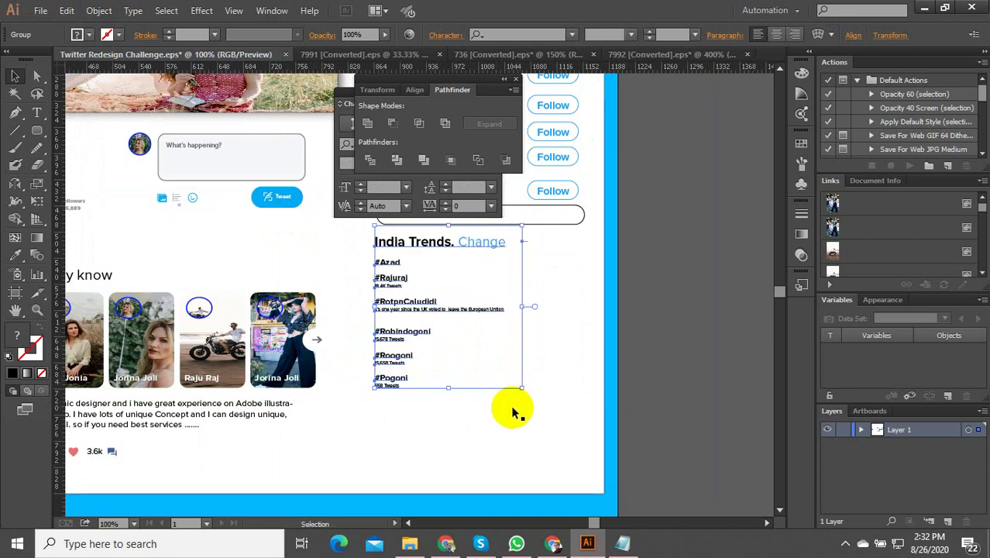
pyautogui.click(680, 370)
pyautogui.hotkey('ctrl', '-')
pyautogui.scroll(2, 440, 328)
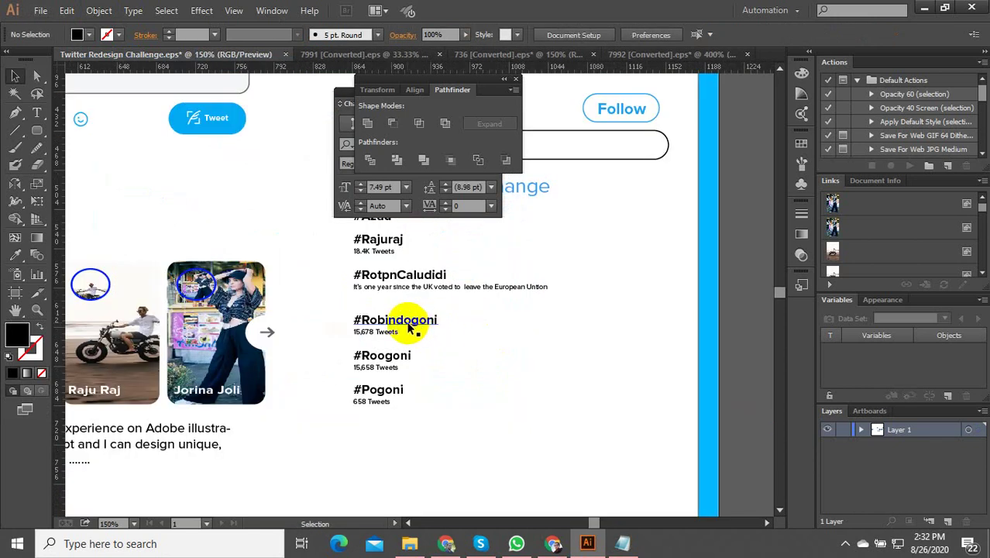
pyautogui.click(407, 332)
pyautogui.doubleClick(396, 341)
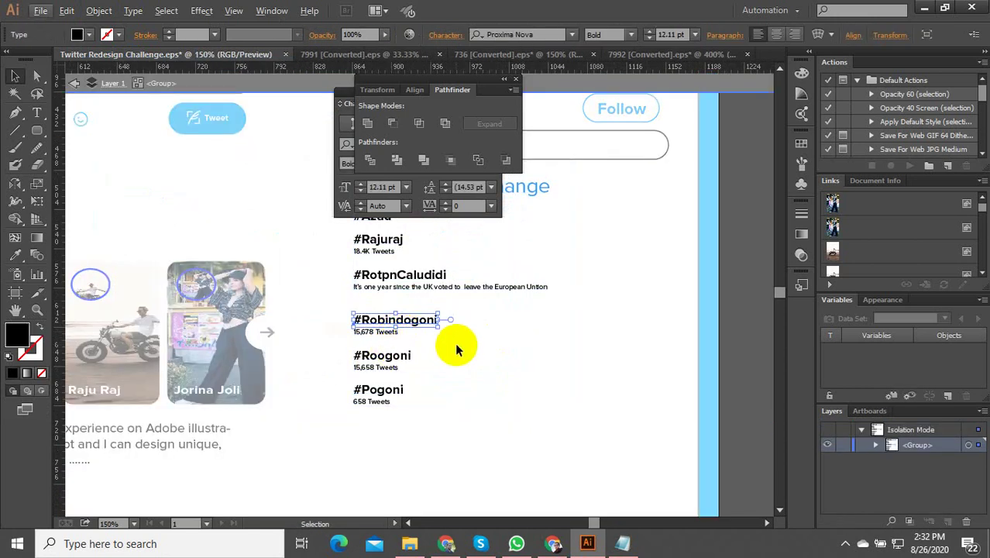
pyautogui.moveTo(455, 345); pyautogui.dragTo(370, 314)
pyautogui.scroll(3, 388, 332)
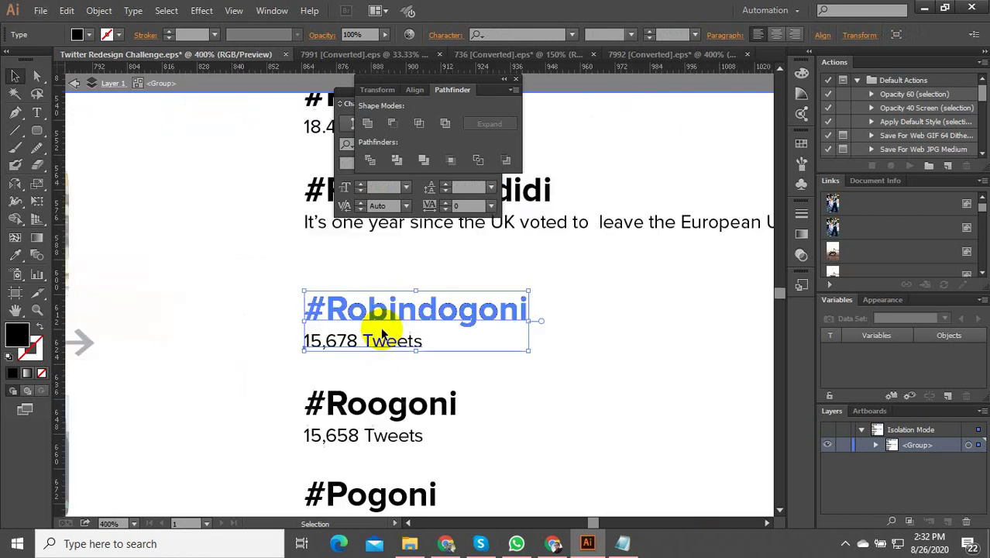
pyautogui.scroll(-2, 382, 334)
pyautogui.doubleClick(466, 394)
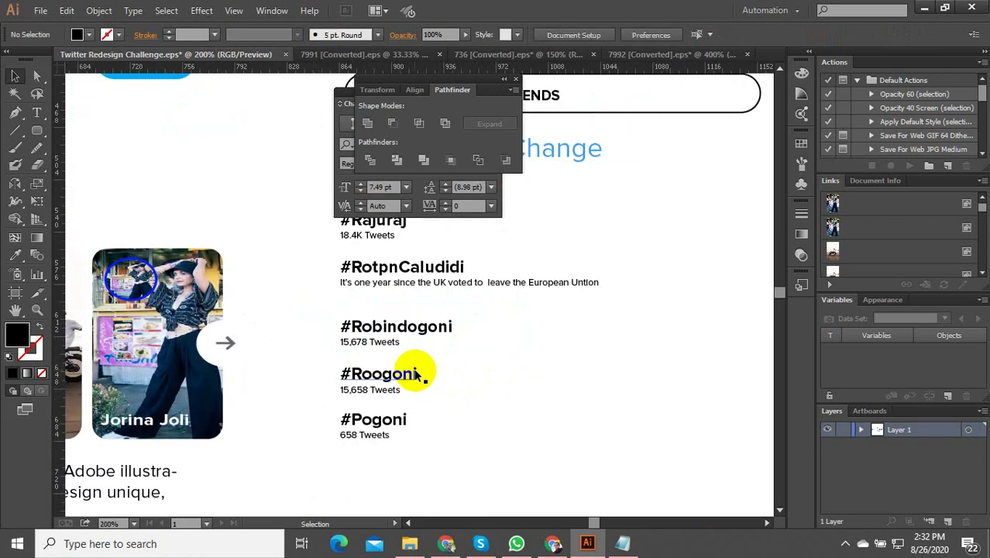
# Enlarge the India Trends group slightly more so it fills further down the sidebar column
pyautogui.scroll(-3, 418, 371)
pyautogui.scroll(2, 457, 306)
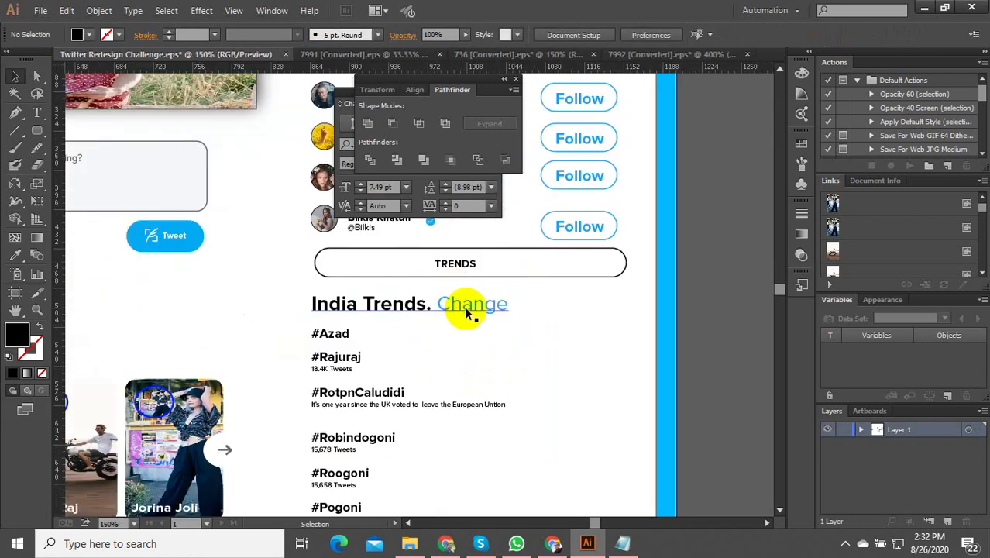
pyautogui.scroll(-2, 465, 314)
pyautogui.doubleClick(410, 348)
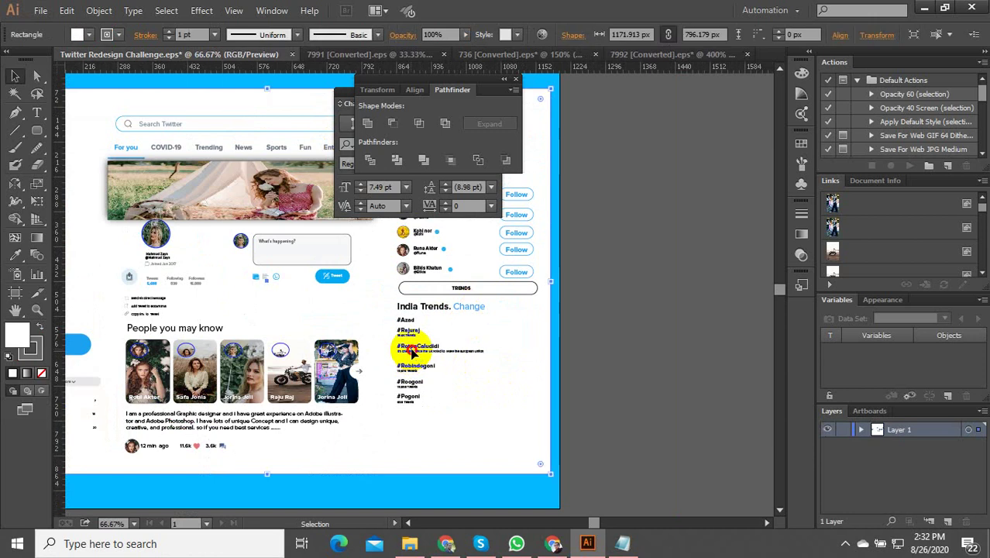
pyautogui.doubleClick(627, 335)
pyautogui.scroll(-2, 570, 353)
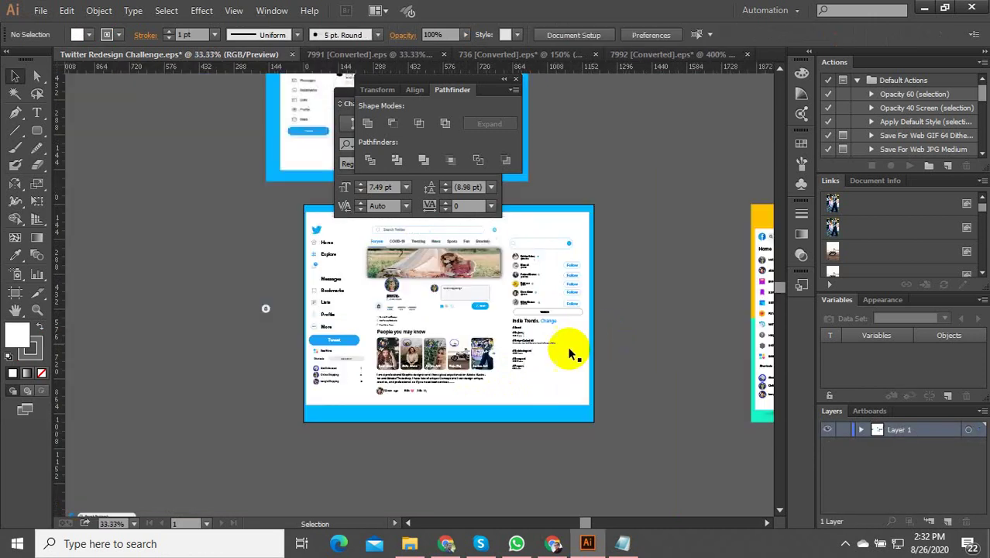
pyautogui.scroll(3, 506, 360)
pyautogui.click(539, 345)
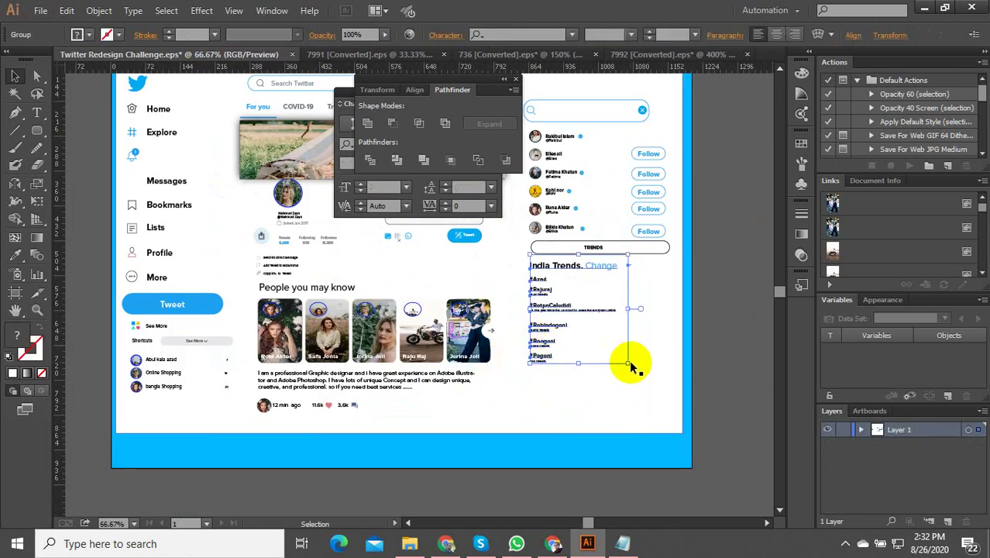
pyautogui.moveTo(628, 362); pyautogui.dragTo(645, 406)
pyautogui.scroll(-1, 609, 394)
pyautogui.click(673, 293)
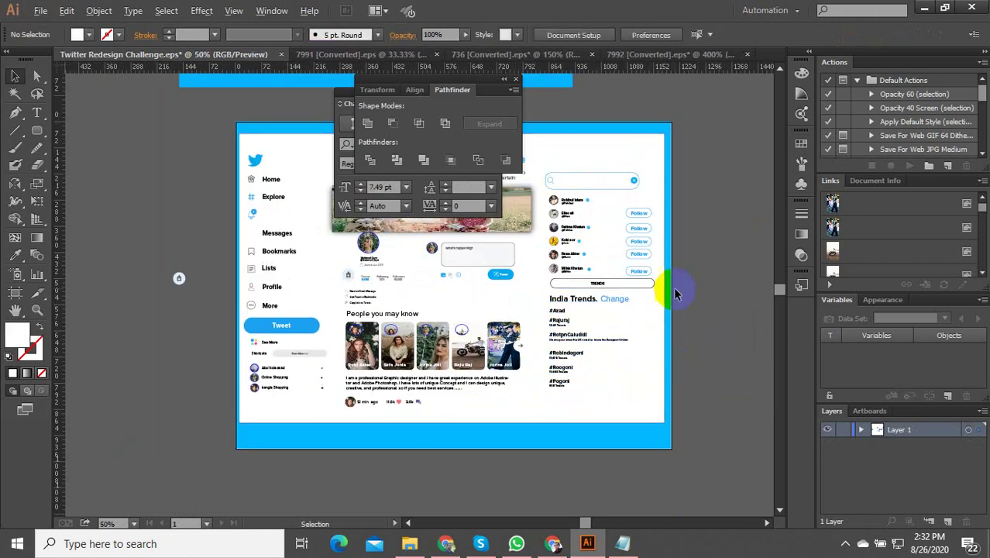
# Group the TRENDS label with its rounded outline and move the group slightly left over the India Trends heading
pyautogui.scroll(3, 674, 293)
pyautogui.click(341, 287)
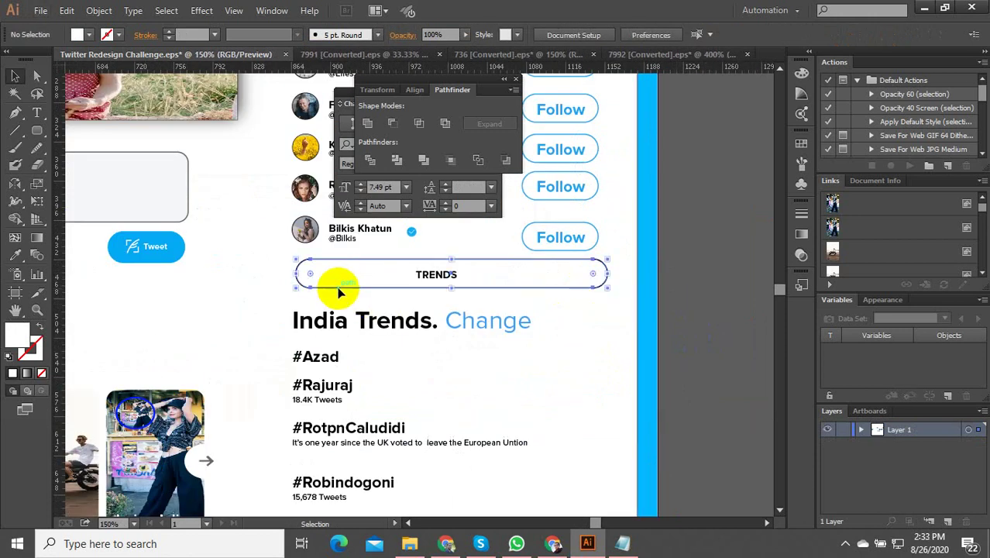
pyautogui.keyDown('shift'); pyautogui.click(436, 274); pyautogui.keyUp('shift')
pyautogui.rightClick(435, 276)
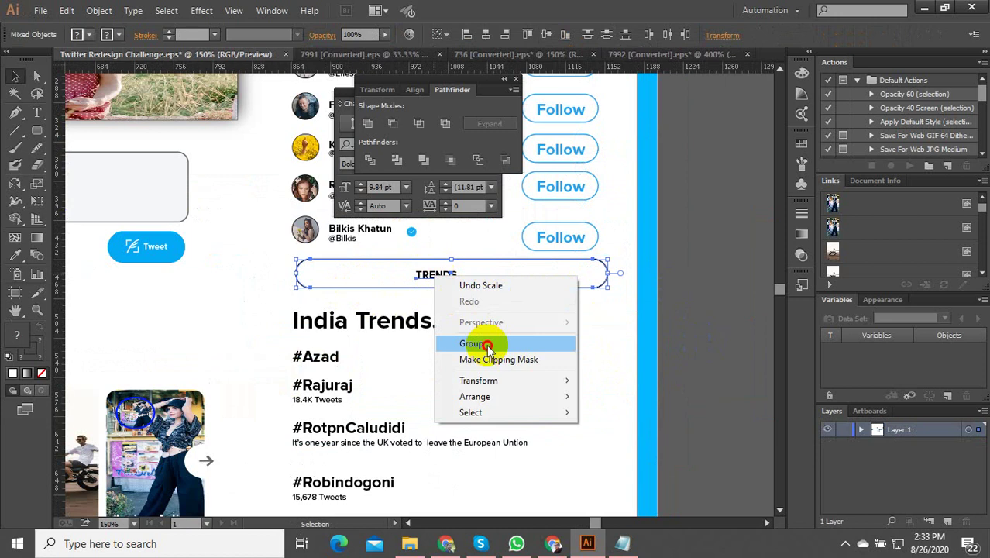
pyautogui.click(487, 345)
pyautogui.scroll(2, 342, 267)
pyautogui.moveTo(517, 283); pyautogui.dragTo(500, 285)
pyautogui.scroll(-2, 420, 294)
# Isolate the TRENDS group and paste a copy of its rounded outline in front of the original
pyautogui.doubleClick(423, 297)
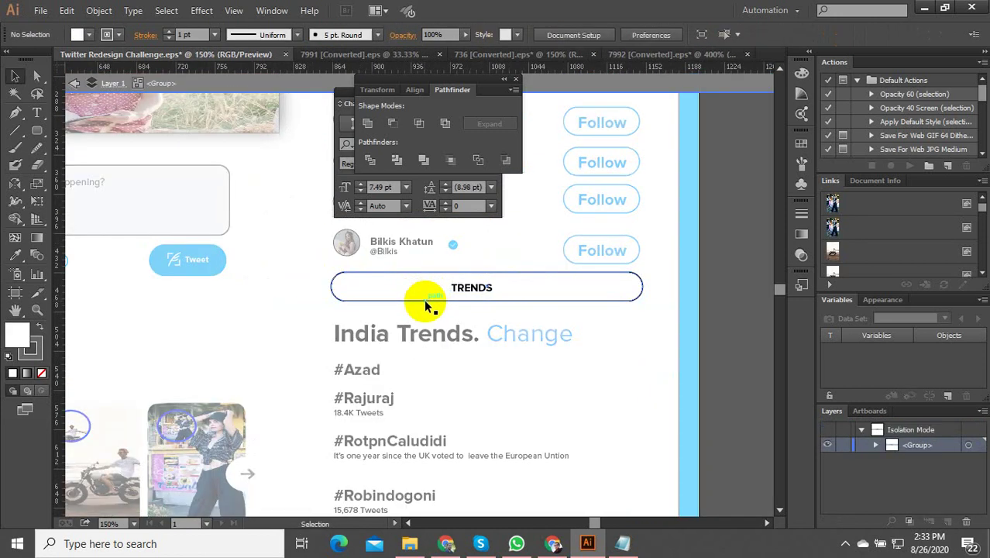
pyautogui.click(424, 299)
pyautogui.scroll(3, 358, 285)
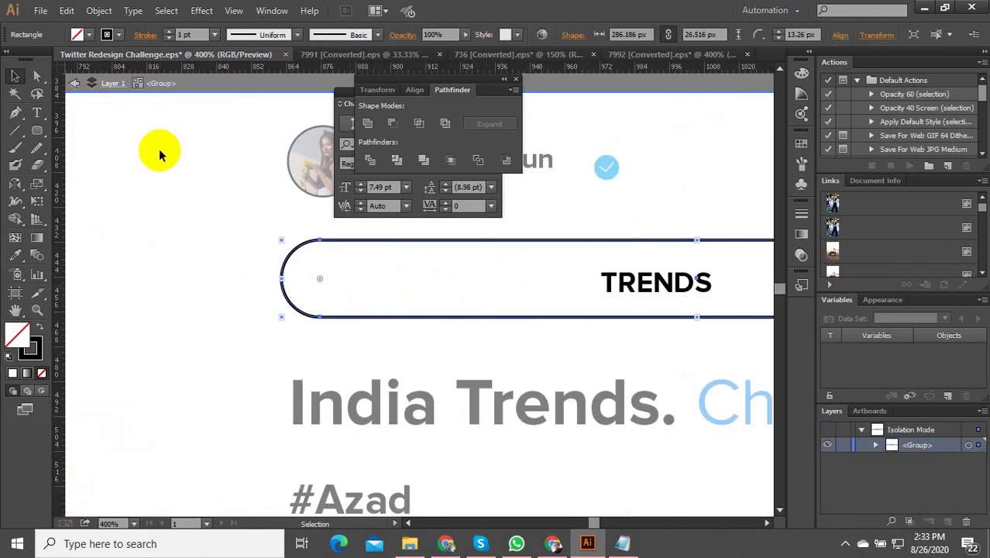
pyautogui.click(67, 10)
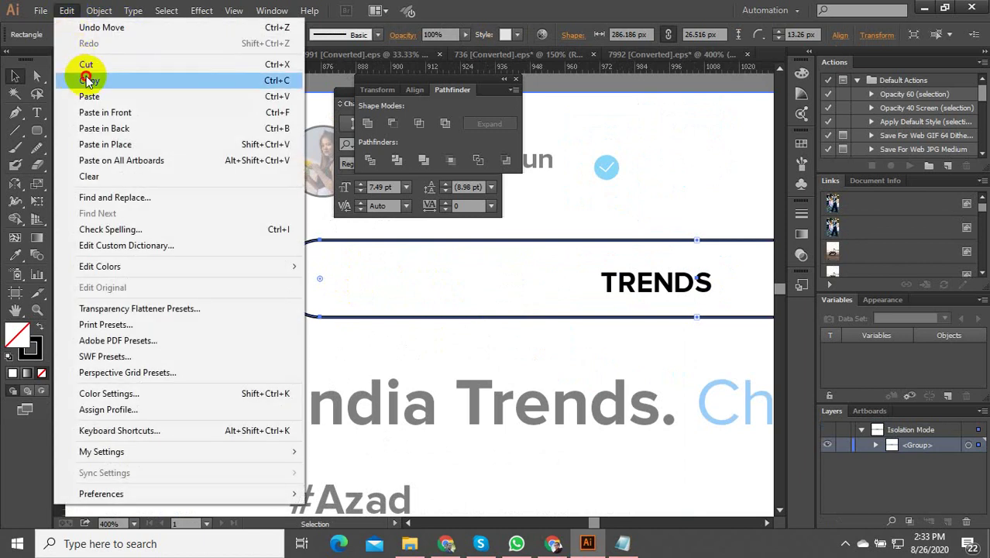
pyautogui.click(88, 79)
pyautogui.click(67, 11)
pyautogui.click(109, 113)
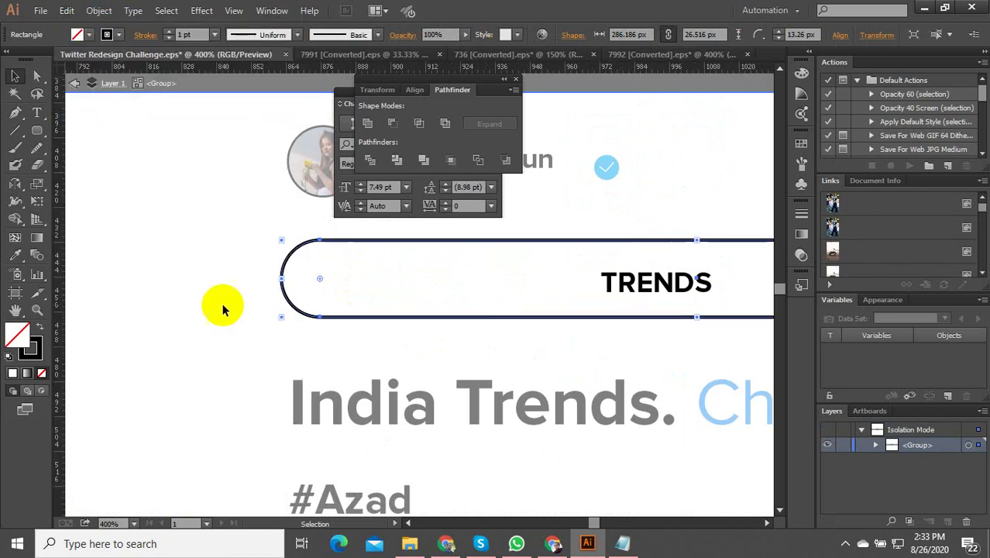
# Fill the rounded TRENDS shape with mid grey, lower its opacity to 23%, and leave isolation
pyautogui.doubleClick(27, 341)
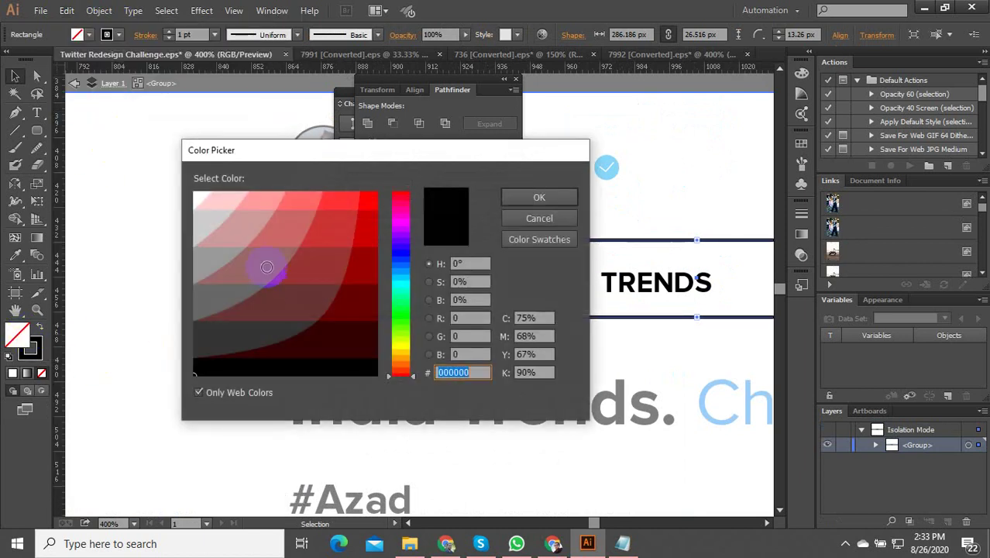
pyautogui.click(211, 263)
pyautogui.click(536, 198)
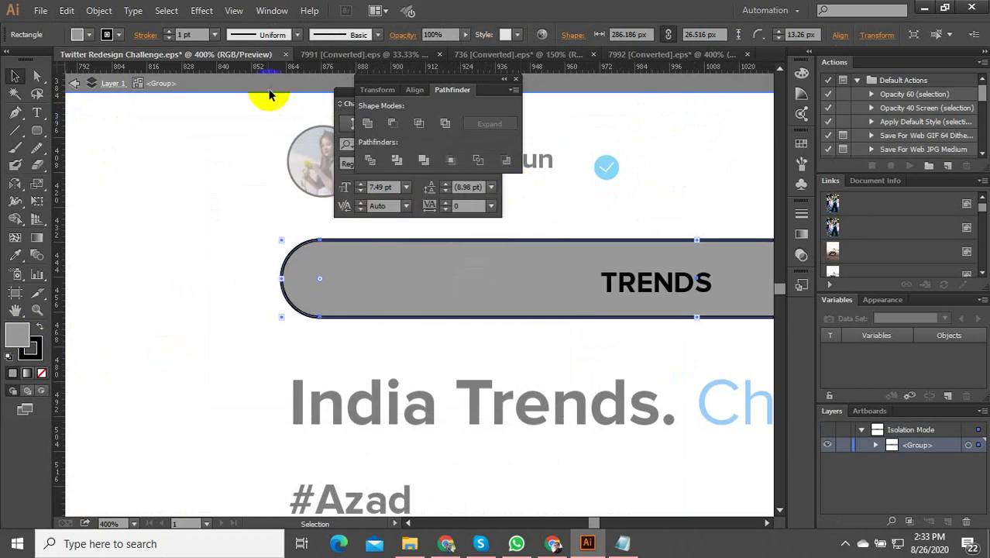
pyautogui.click(467, 35)
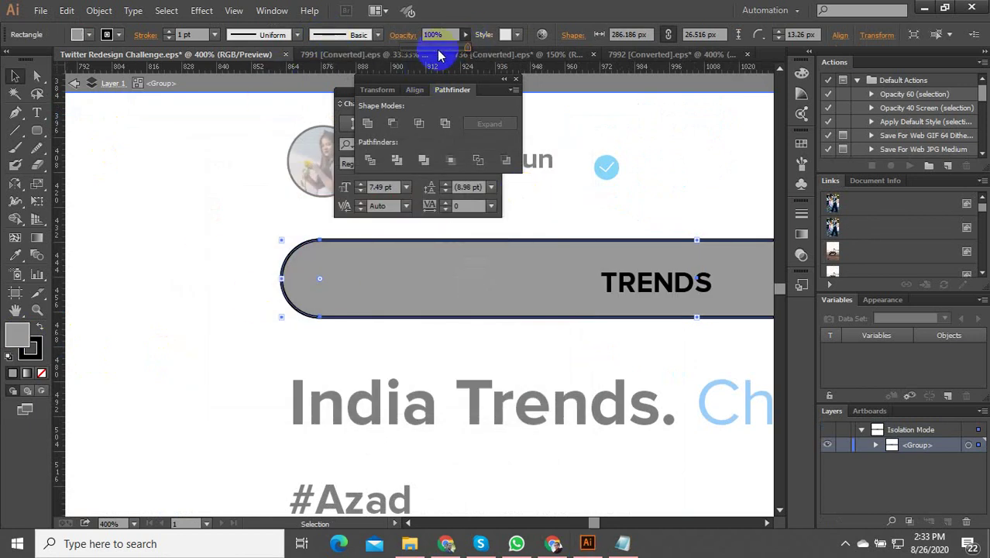
pyautogui.moveTo(440, 51); pyautogui.dragTo(418, 55)
pyautogui.hotkey('ctrl', '1')
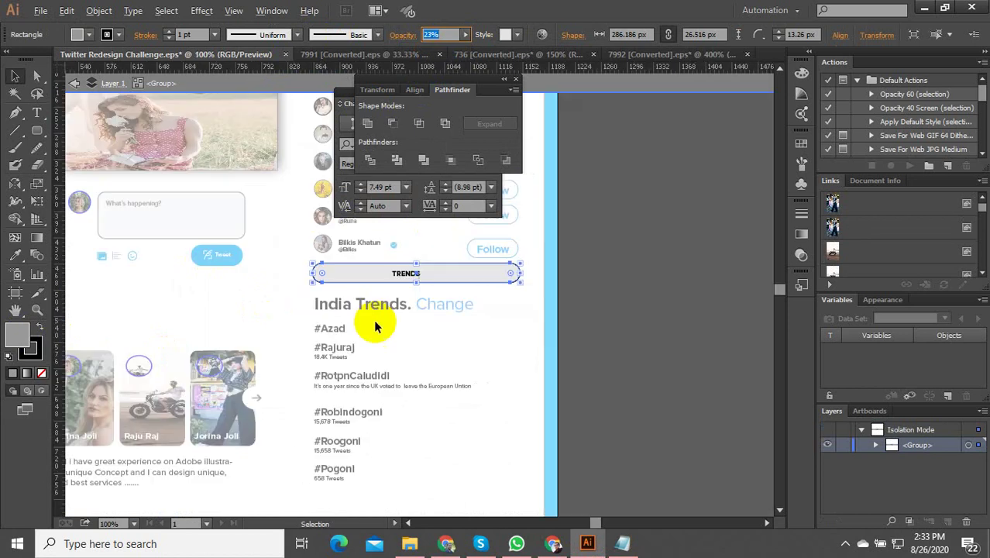
pyautogui.doubleClick(608, 326)
# Review the Twitter artboard's overall layout, including the header, search bar, post area and trends column
pyautogui.hotkey('ctrl', '-')
pyautogui.hotkey('ctrl', '-')
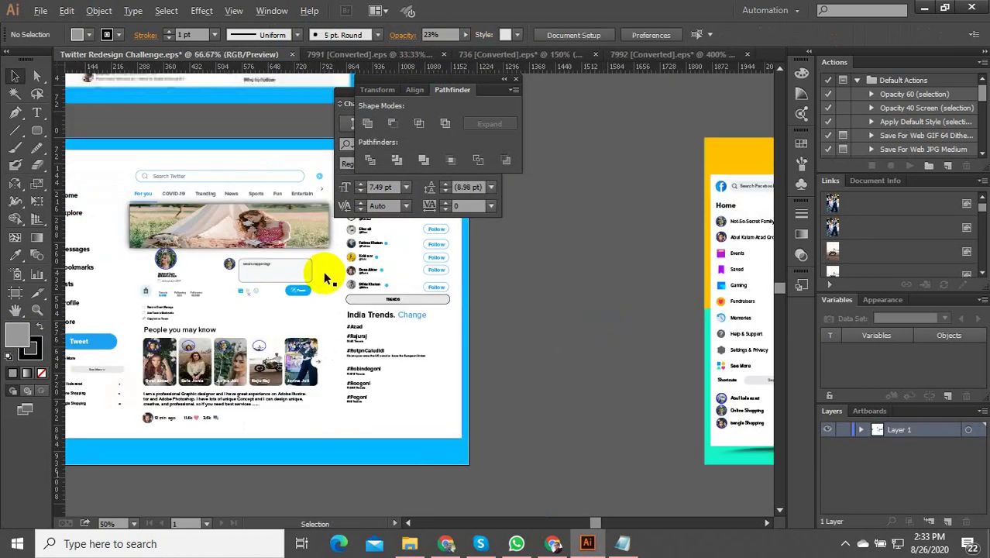
pyautogui.scroll(1, 324, 276)
pyautogui.scroll(1, 422, 298)
pyautogui.scroll(-2, 600, 301)
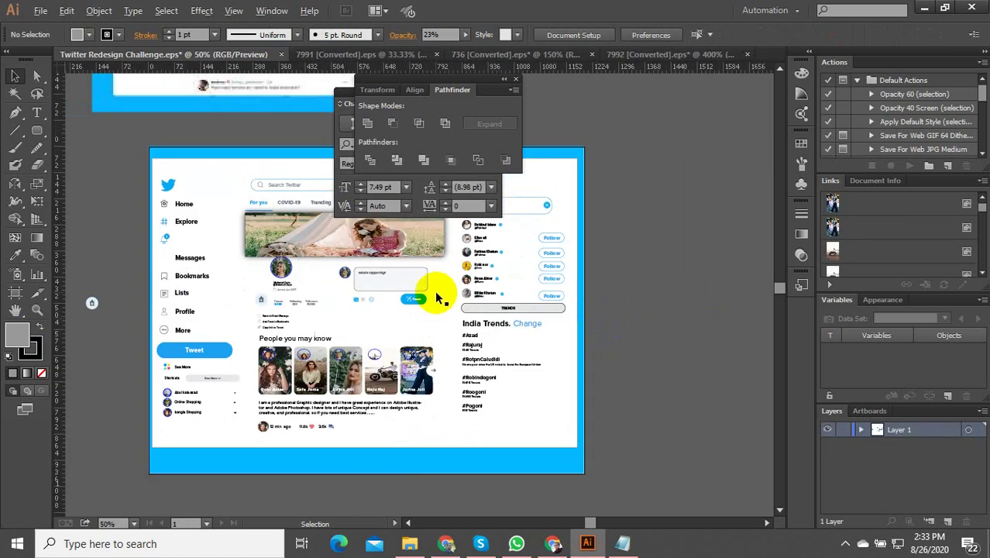
pyautogui.scroll(3, 438, 298)
pyautogui.scroll(-3, 455, 347)
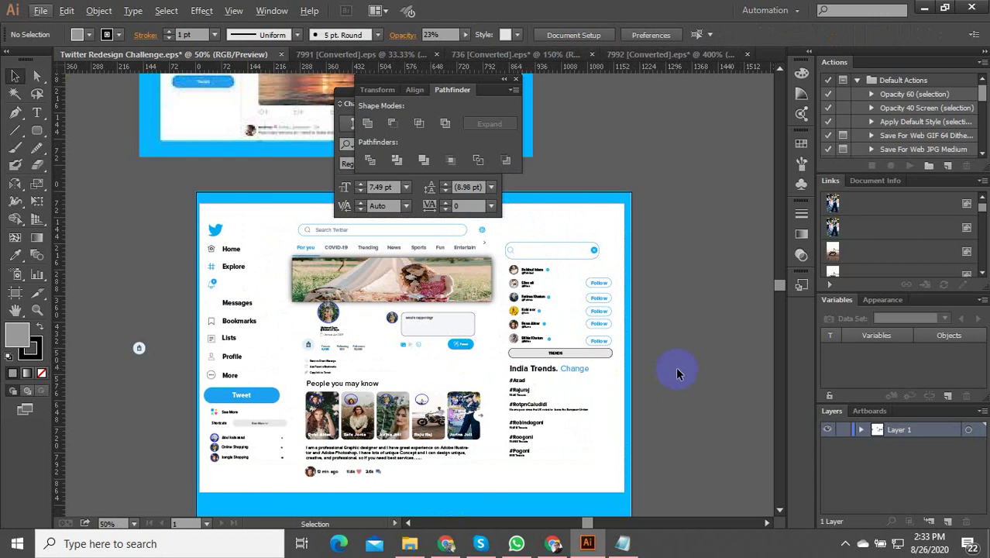
pyautogui.scroll(-2, 290, 309)
pyautogui.scroll(3, 311, 282)
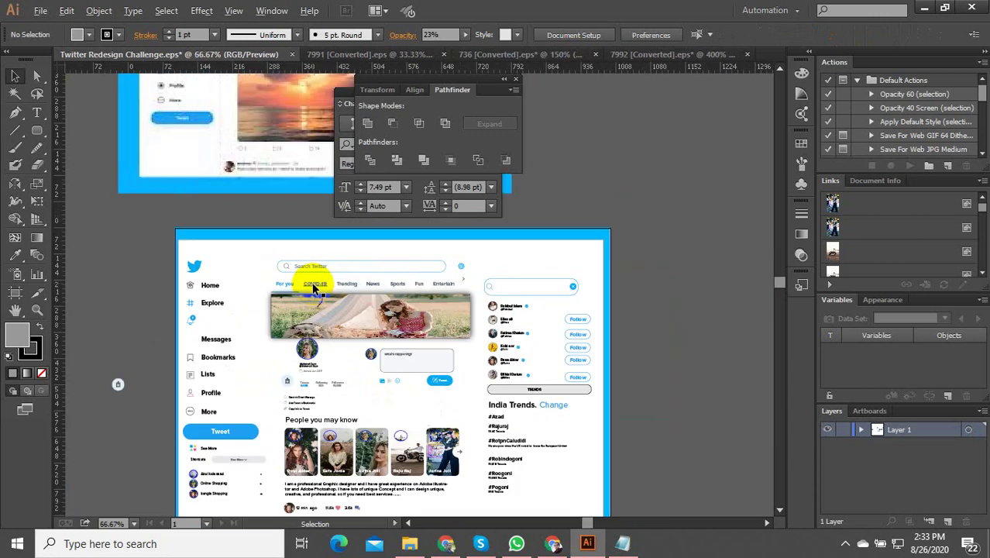
pyautogui.scroll(2, 514, 277)
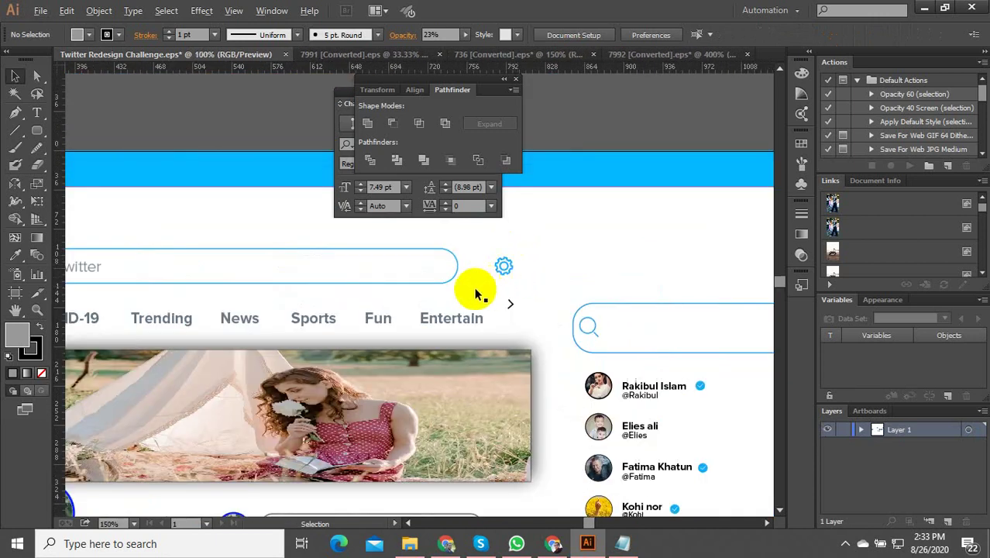
pyautogui.scroll(-2, 473, 283)
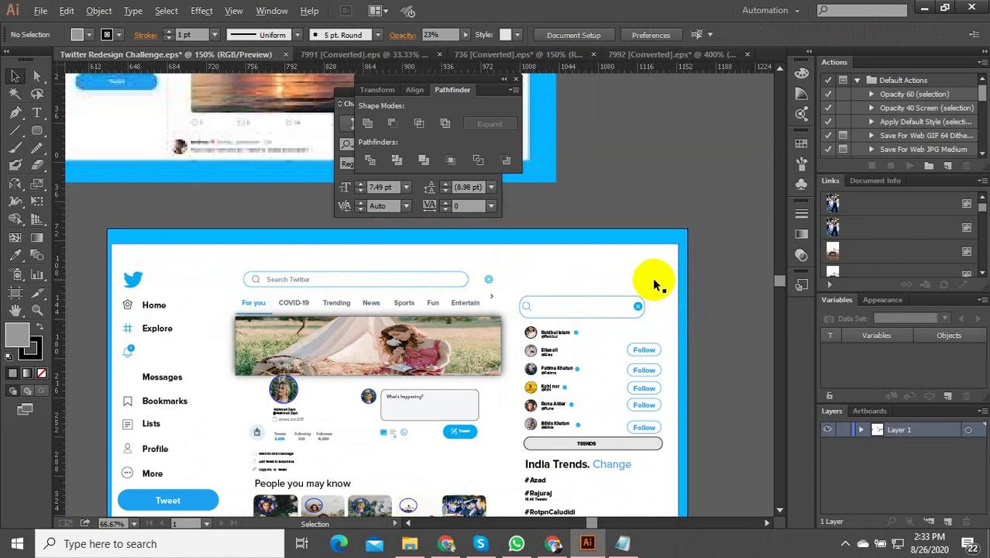
# Group the trends column's search bar outline with its magnifier icon and the blue circled X
pyautogui.scroll(2, 652, 277)
pyautogui.click(377, 362)
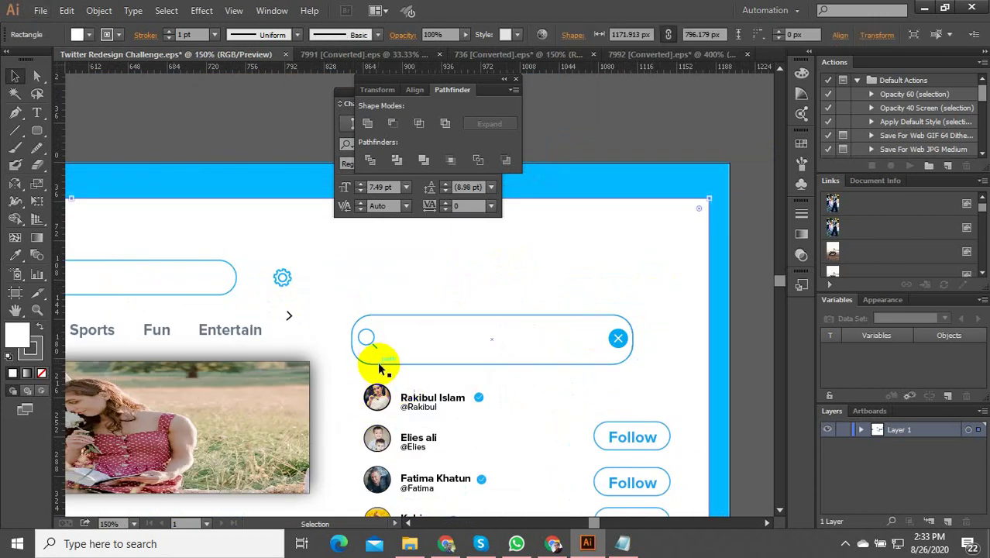
pyautogui.scroll(3, 393, 339)
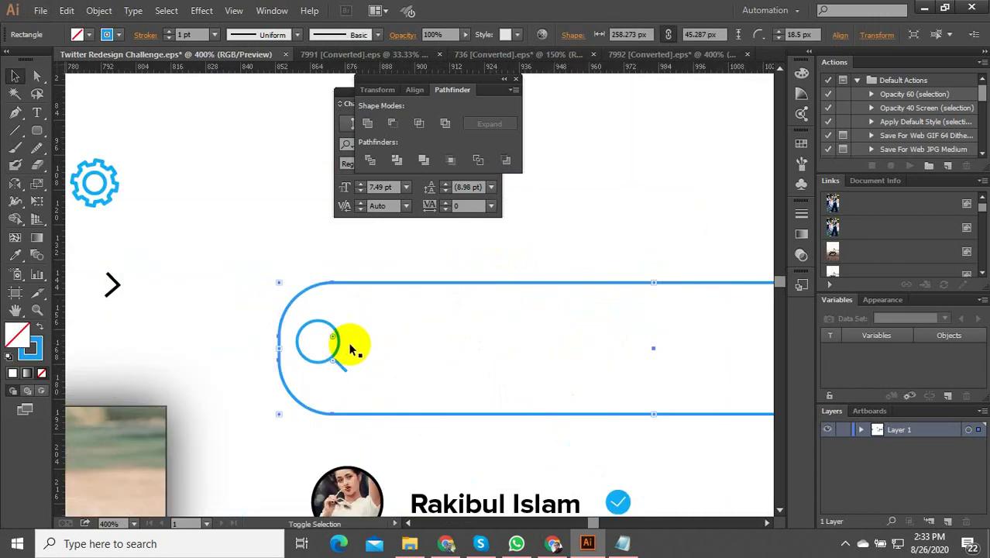
pyautogui.keyDown('shift'); pyautogui.click(374, 348); pyautogui.keyUp('shift')
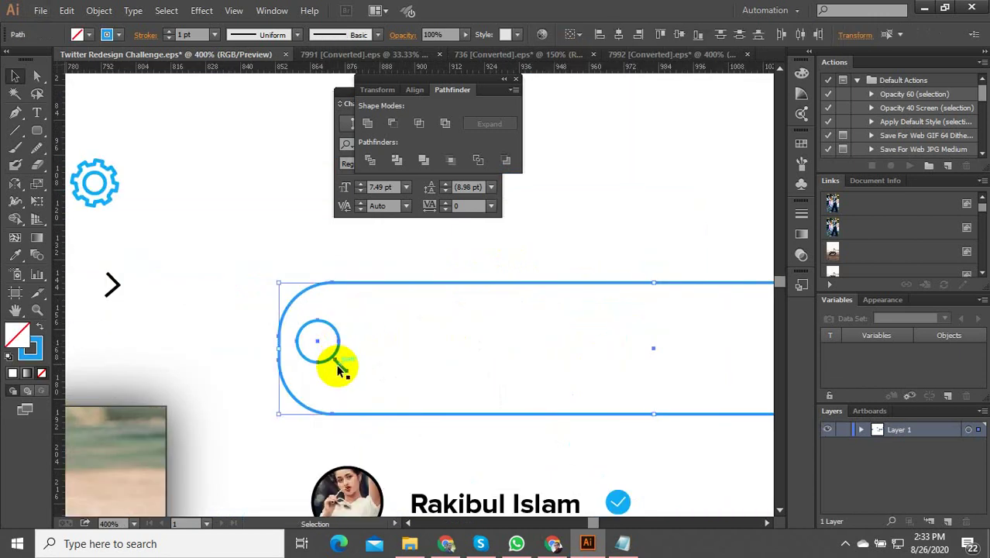
pyautogui.scroll(-3, 338, 370)
pyautogui.keyDown('shift'); pyautogui.click(648, 349); pyautogui.keyUp('shift')
pyautogui.scroll(4, 649, 358)
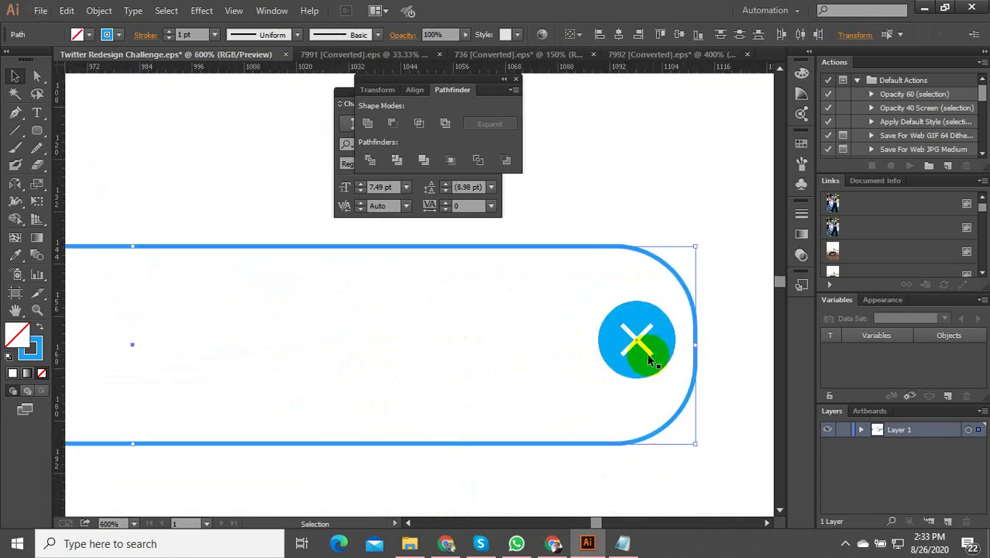
pyautogui.keyDown('shift'); pyautogui.click(628, 346); pyautogui.keyUp('shift')
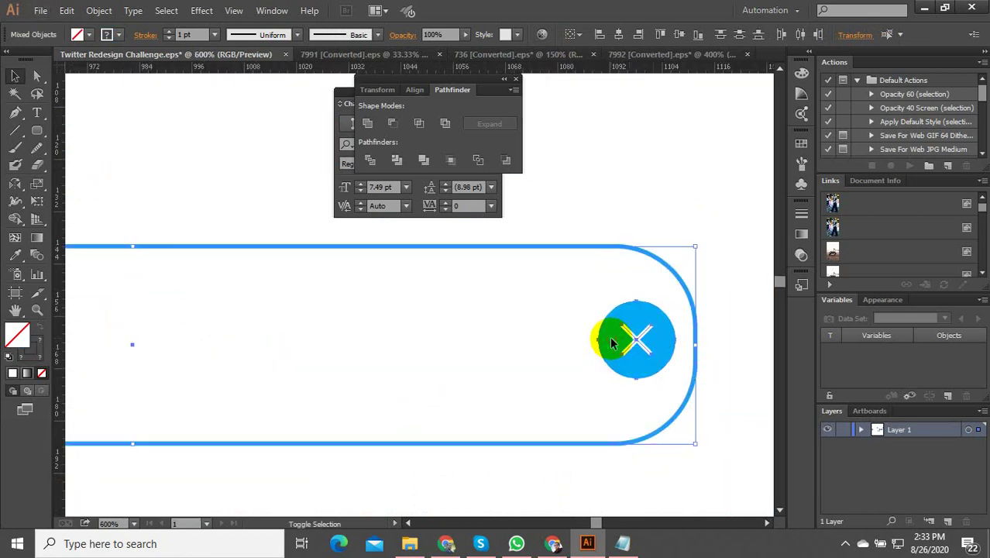
pyautogui.keyDown('shift'); pyautogui.click(610, 338); pyautogui.keyUp('shift')
pyautogui.rightClick(611, 340)
pyautogui.click(649, 406)
# Move the grouped search bar slightly right above the list of accounts to follow, and deselect it
pyautogui.scroll(-3, 557, 325)
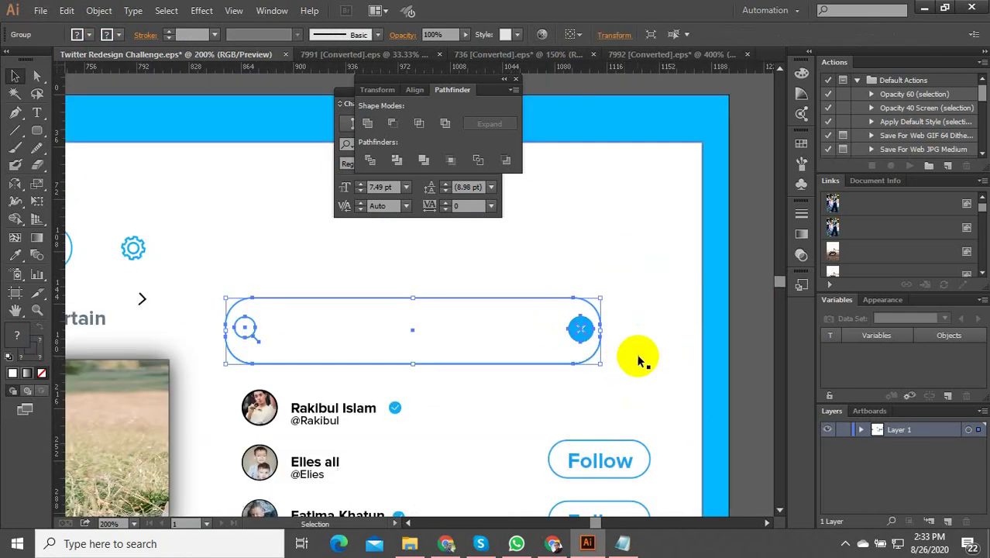
pyautogui.moveTo(301, 362); pyautogui.dragTo(316, 361)
pyautogui.scroll(-4, 508, 367)
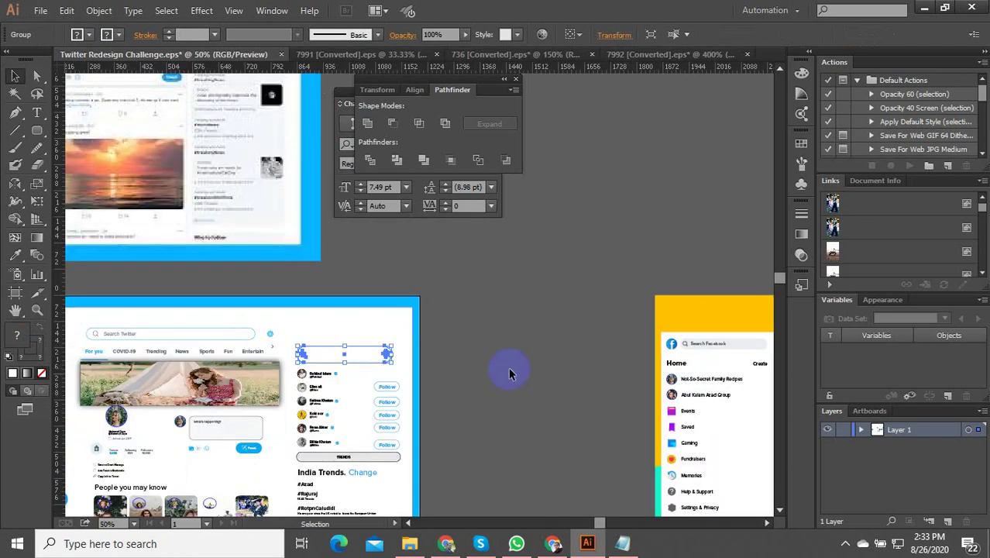
pyautogui.click(508, 366)
# Isolate the search bar group, stretch its outline slightly to the right, shift the circled X towards the right end, and leave isolation
pyautogui.scroll(3, 388, 372)
pyautogui.click(390, 342)
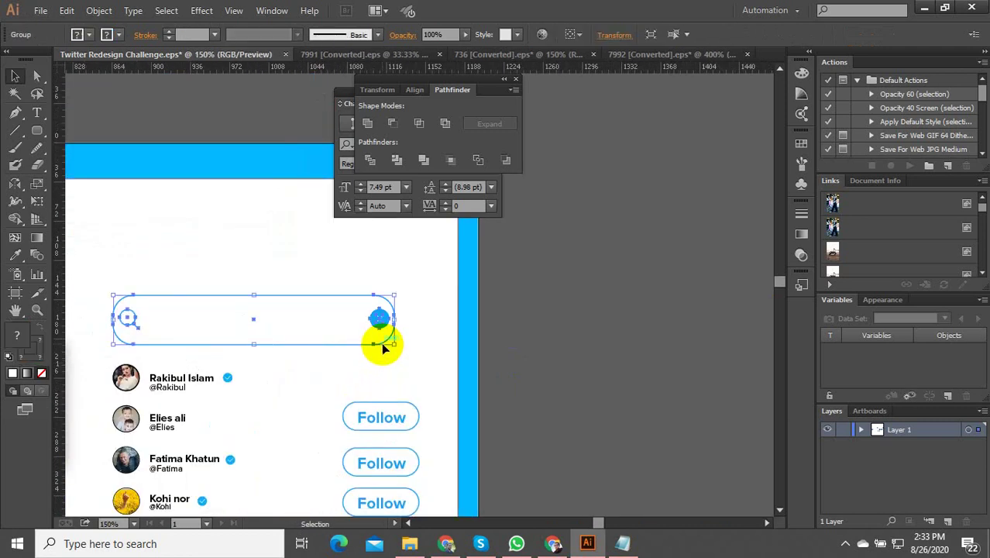
pyautogui.doubleClick(390, 342)
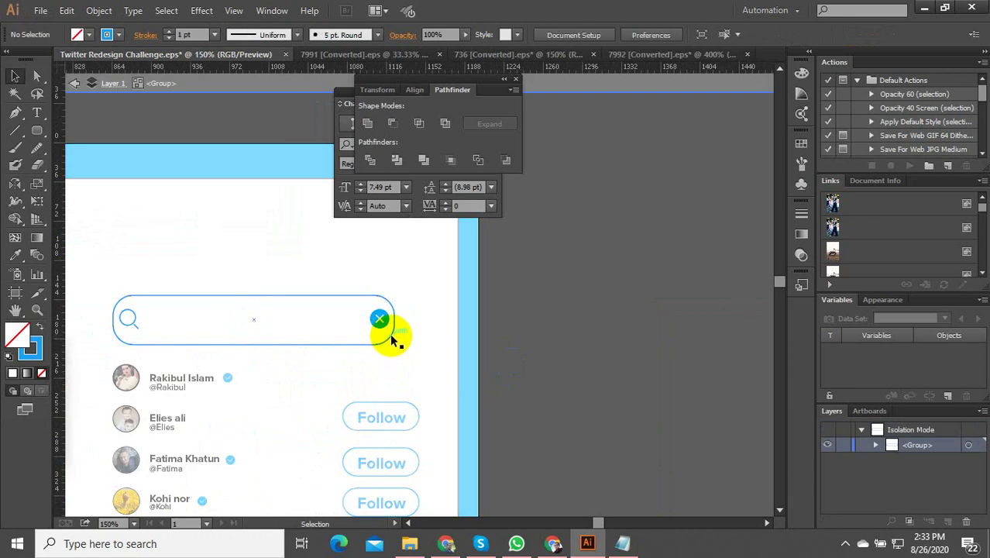
pyautogui.click(390, 325)
pyautogui.moveTo(396, 320); pyautogui.dragTo(416, 326)
pyautogui.click(381, 321)
pyautogui.scroll(3, 381, 322)
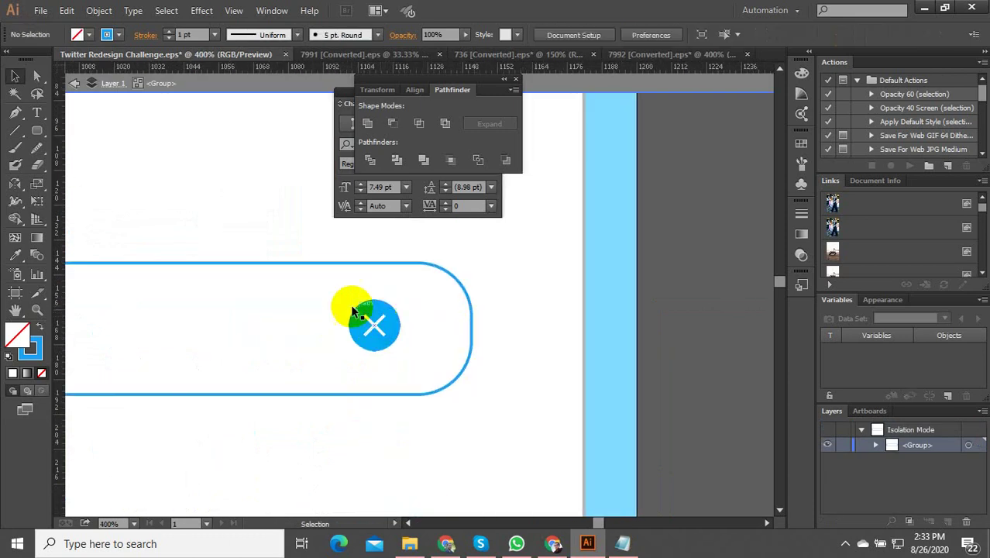
pyautogui.click(387, 339)
pyautogui.moveTo(389, 333); pyautogui.dragTo(418, 330)
pyautogui.scroll(-3, 495, 353)
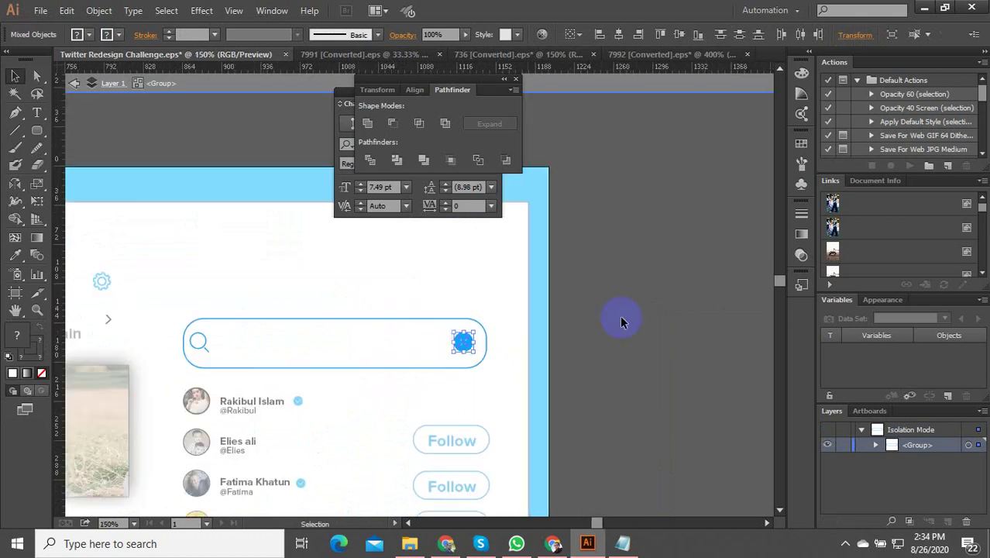
pyautogui.doubleClick(623, 314)
# Save the Twitter Redesign Challenge document in its existing EPS file
pyautogui.scroll(-3, 620, 298)
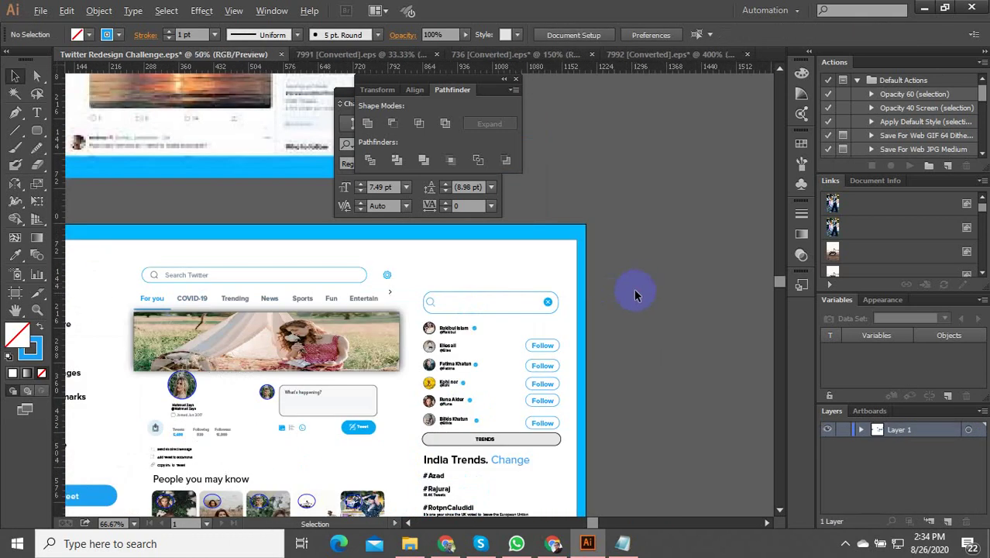
pyautogui.scroll(-2, 631, 290)
pyautogui.scroll(3, 574, 421)
pyautogui.scroll(-3, 365, 394)
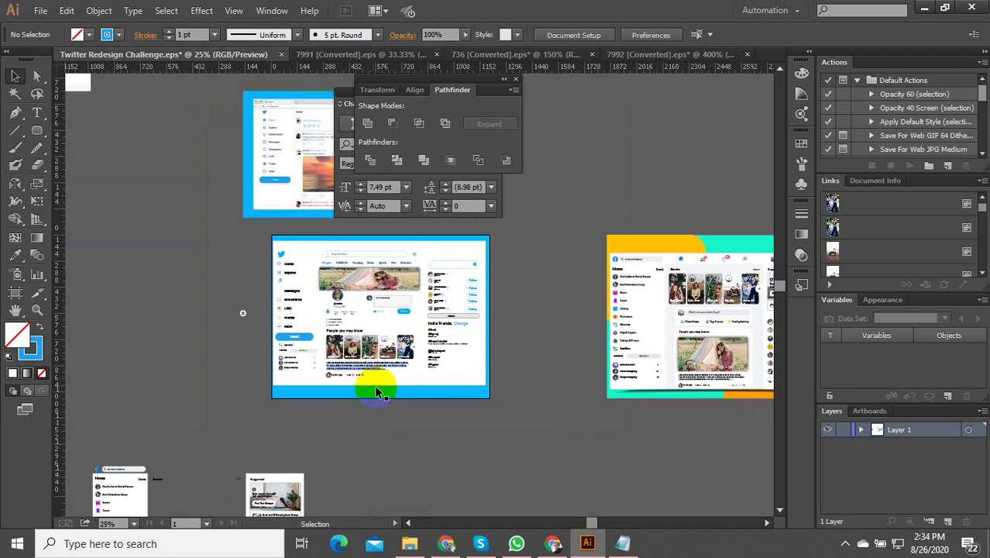
pyautogui.click(41, 10)
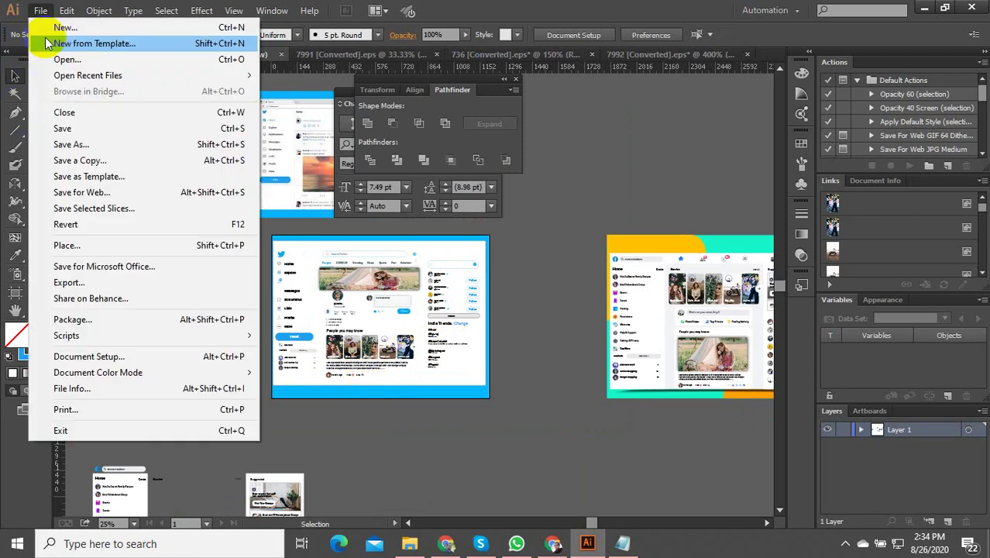
pyautogui.click(68, 129)
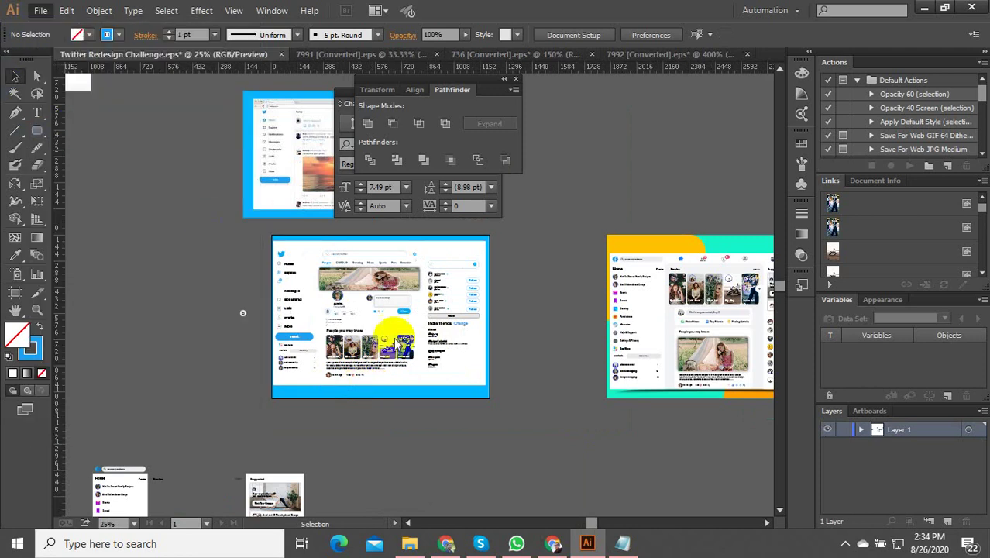
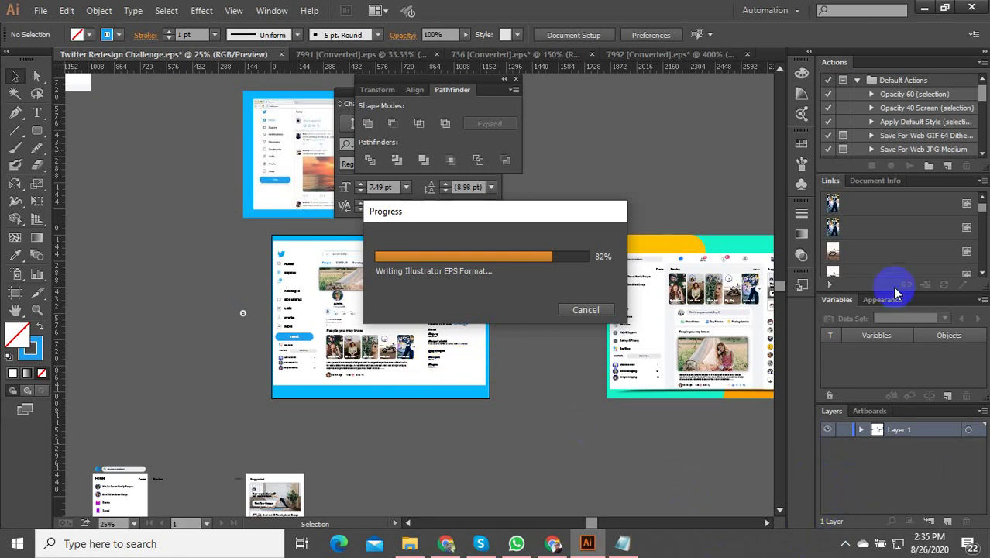
pyautogui.click(845, 544)
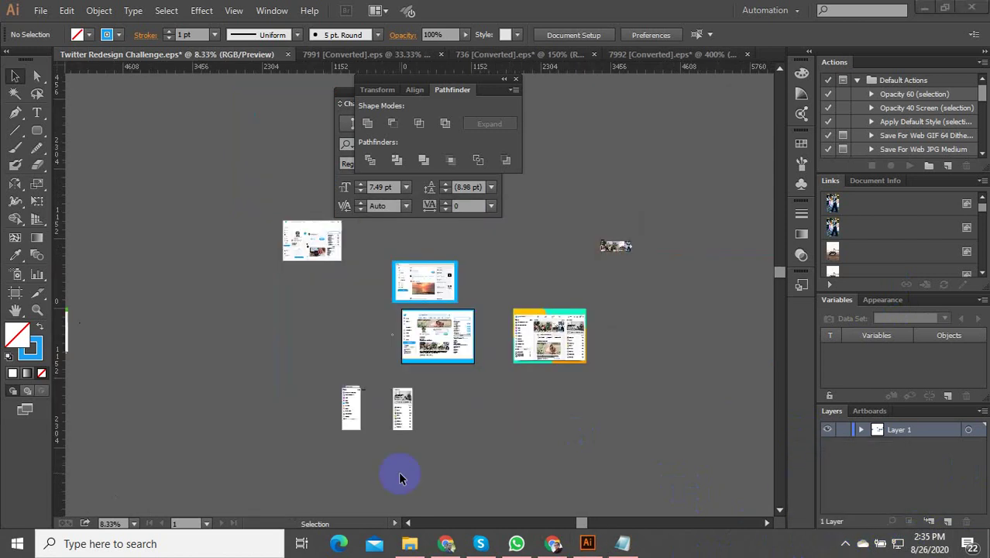
# Delete all artwork outside the Twitter artboard, including the Facebook design and the reference screenshots, keeping only the redesigned Twitter page
pyautogui.scroll(2, 399, 469)
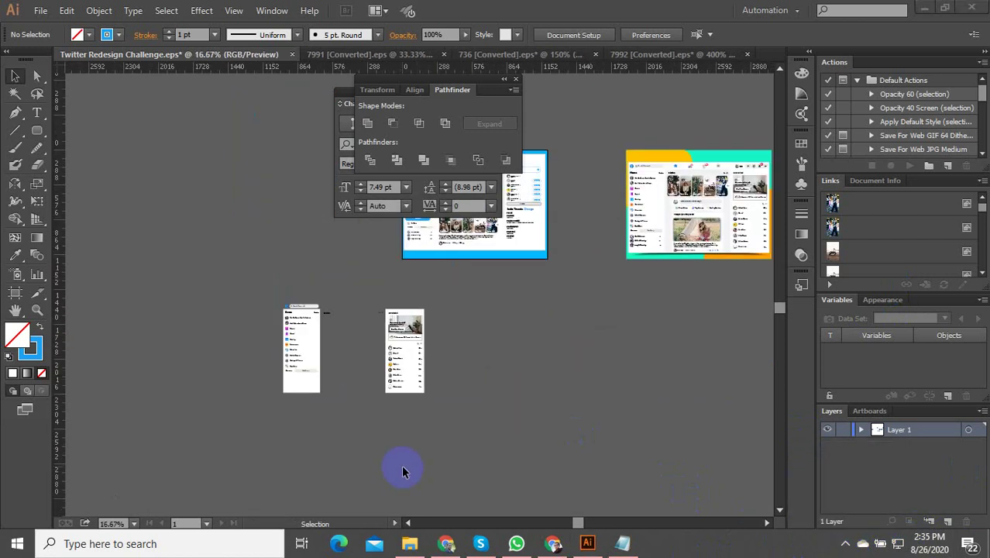
pyautogui.scroll(-2, 410, 464)
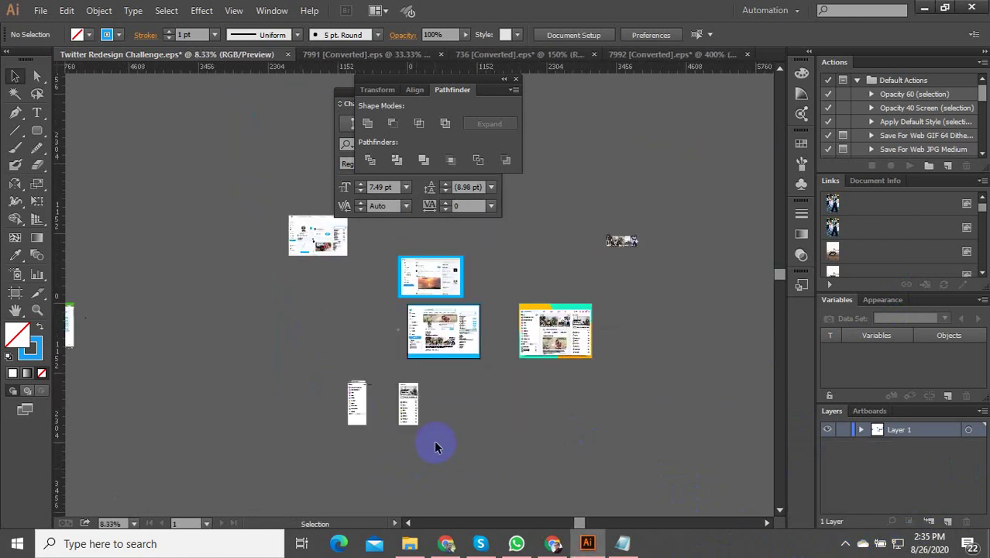
pyautogui.scroll(-3, 433, 446)
pyautogui.hotkey('ctrl', 'a')
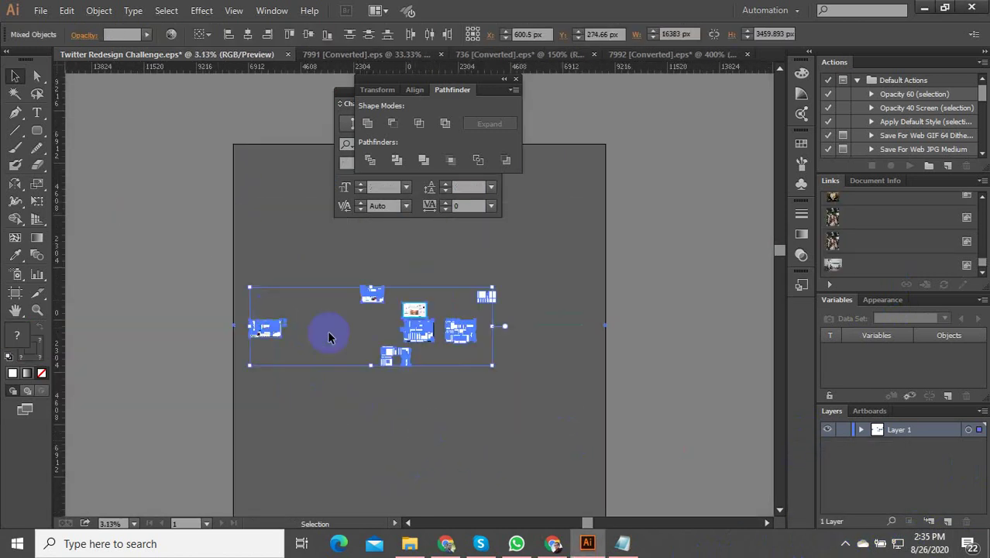
pyautogui.scroll(5, 327, 332)
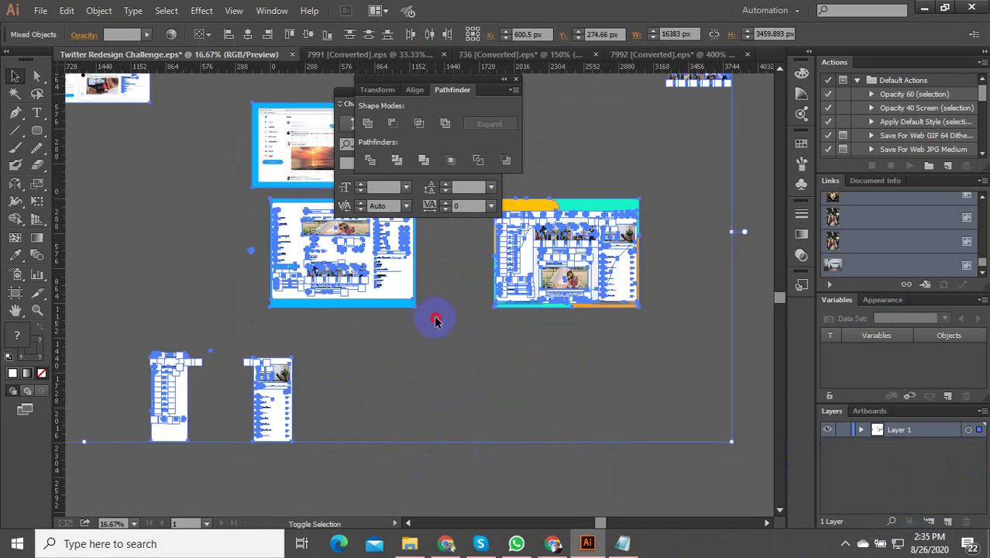
pyautogui.moveTo(435, 321); pyautogui.dragTo(271, 200)
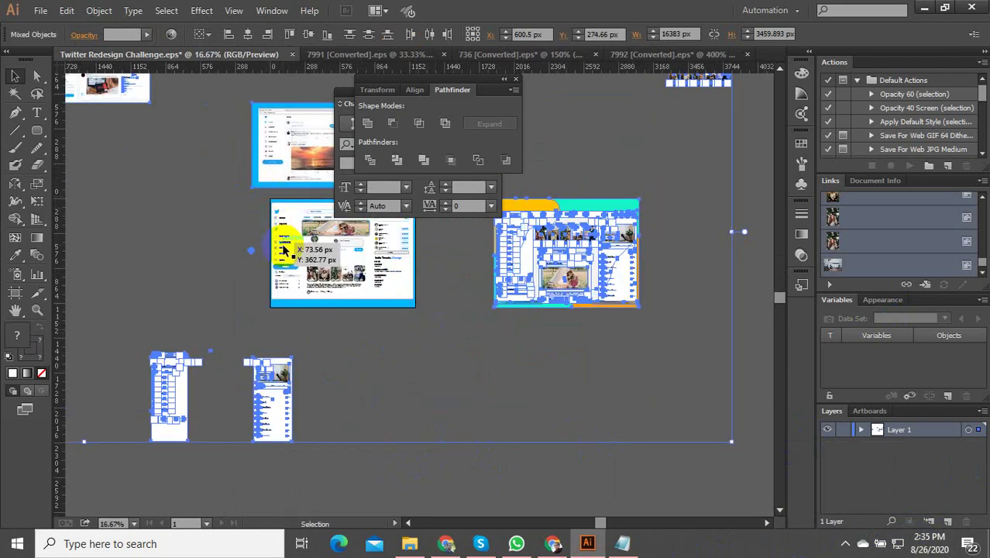
pyautogui.press('Delete')
pyautogui.scroll(1, 309, 242)
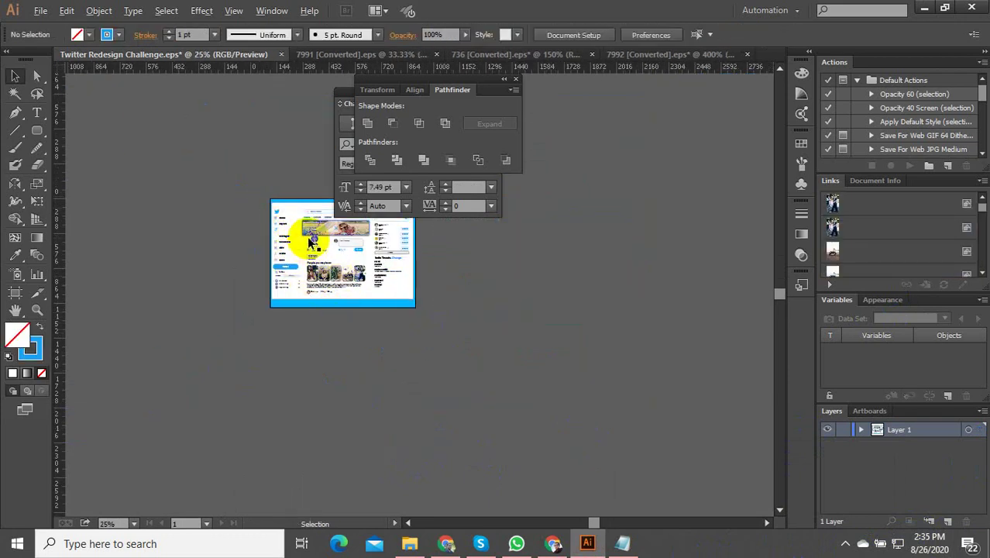
pyautogui.scroll(2, 309, 241)
pyautogui.scroll(-2, 479, 341)
# Group all the Twitter page content together with its white panel, leaving out the blue background
pyautogui.moveTo(593, 387); pyautogui.dragTo(320, 230)
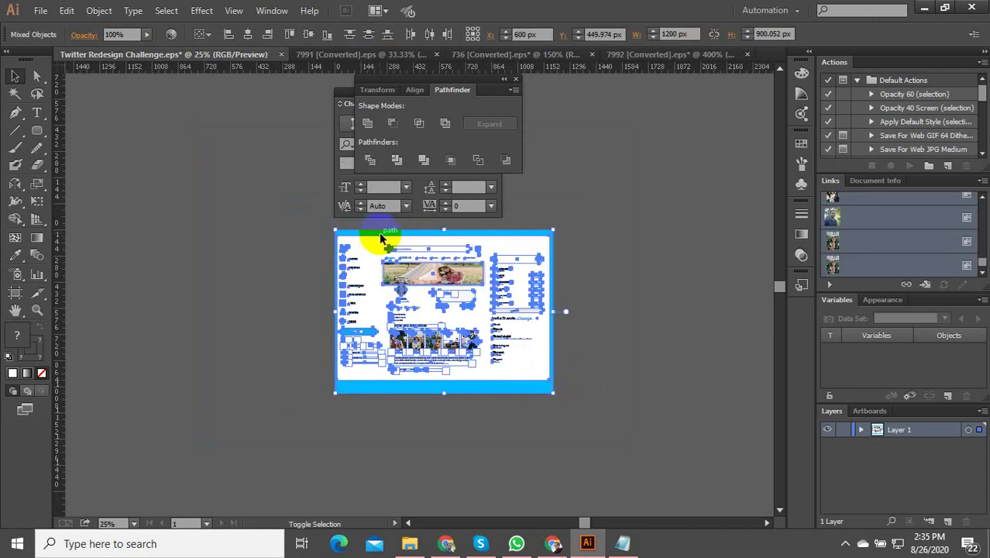
pyautogui.scroll(1, 381, 239)
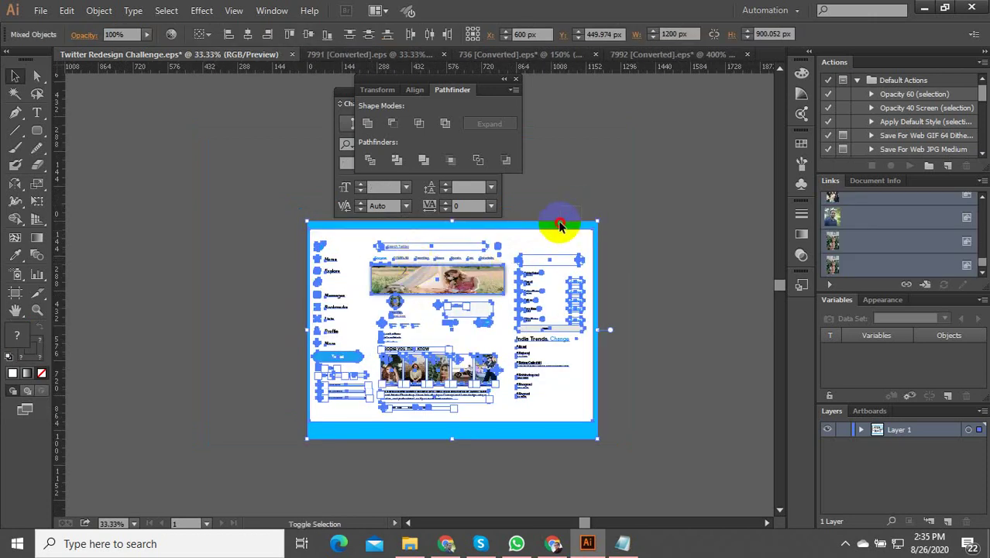
pyautogui.keyDown('shift'); pyautogui.click(542, 223); pyautogui.keyUp('shift')
pyautogui.rightClick(521, 258)
pyautogui.click(556, 324)
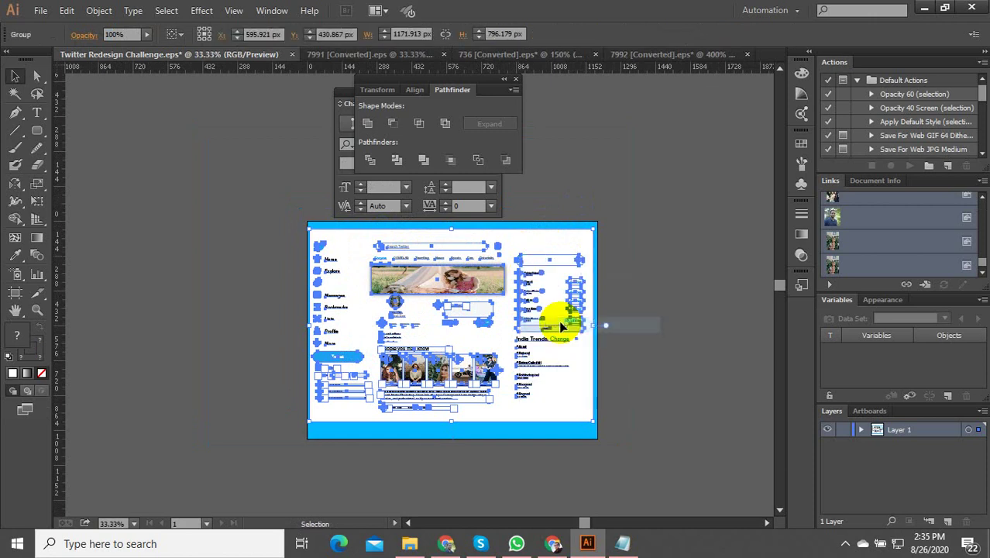
# Align the page content group and the blue background on their vertical and horizontal centres, and clear the selection
pyautogui.keyDown('shift'); pyautogui.click(508, 418); pyautogui.keyUp('shift')
pyautogui.click(603, 35)
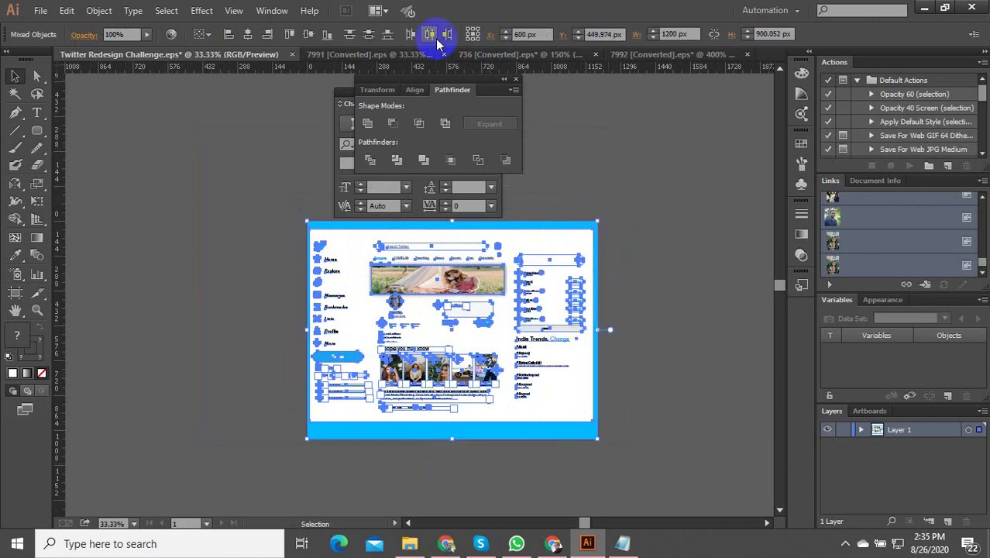
pyautogui.click(307, 34)
pyautogui.click(247, 34)
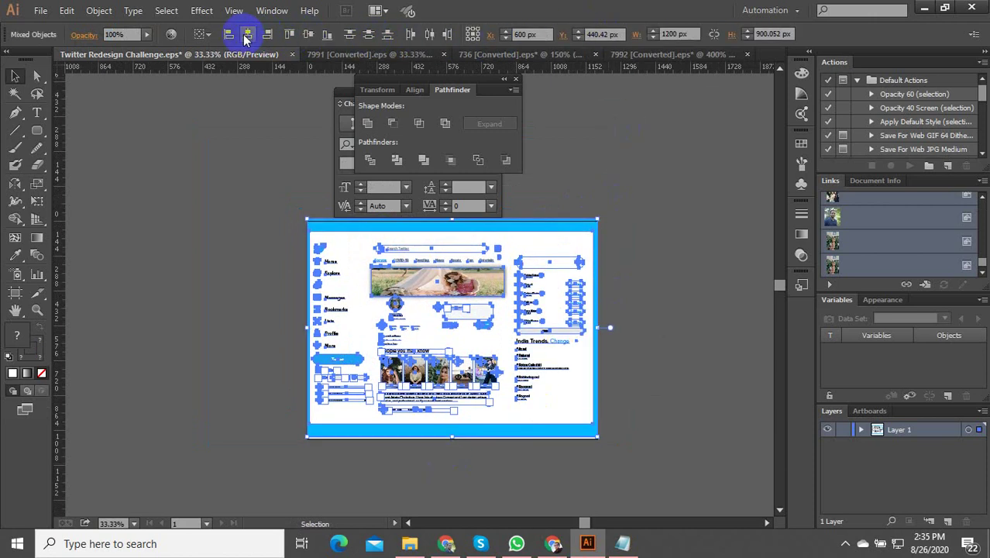
pyautogui.click(270, 265)
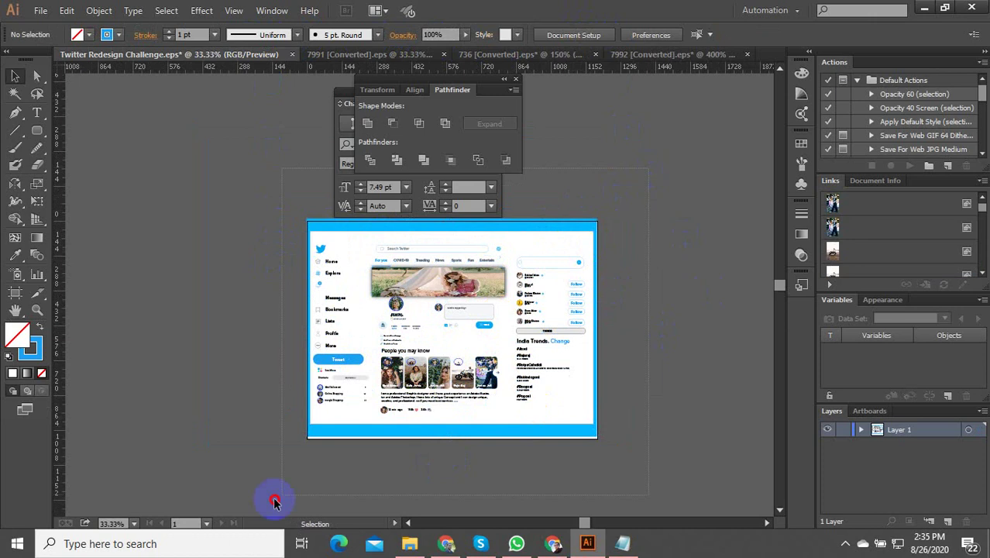
# Select all the artwork and move it so the blue background's bottom-left corner snaps to the artboard's corner
pyautogui.hotkey('ctrl', 'a')
pyautogui.scroll(4, 302, 448)
pyautogui.scroll(2, 303, 448)
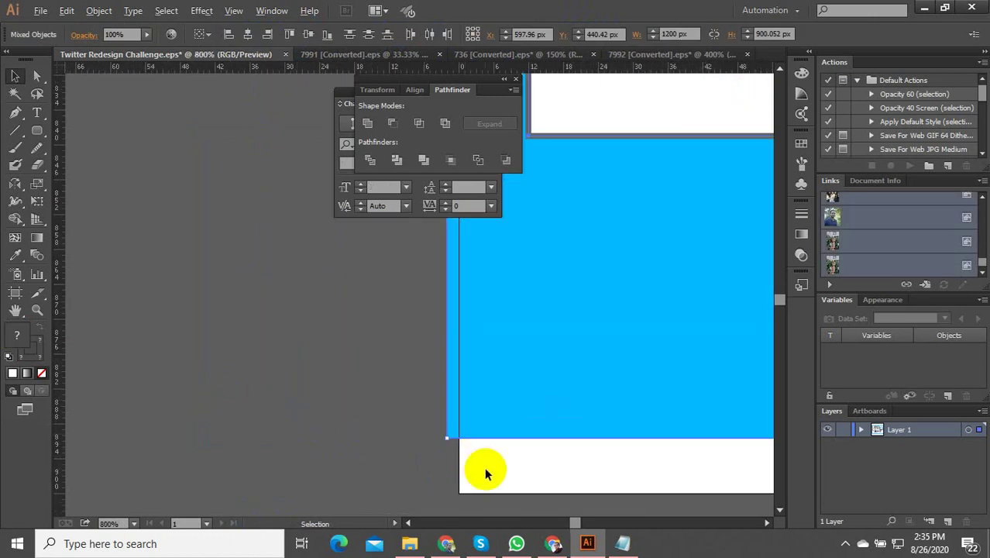
pyautogui.scroll(3, 349, 420)
pyautogui.moveTo(331, 297); pyautogui.dragTo(344, 351)
pyautogui.scroll(-8, 278, 395)
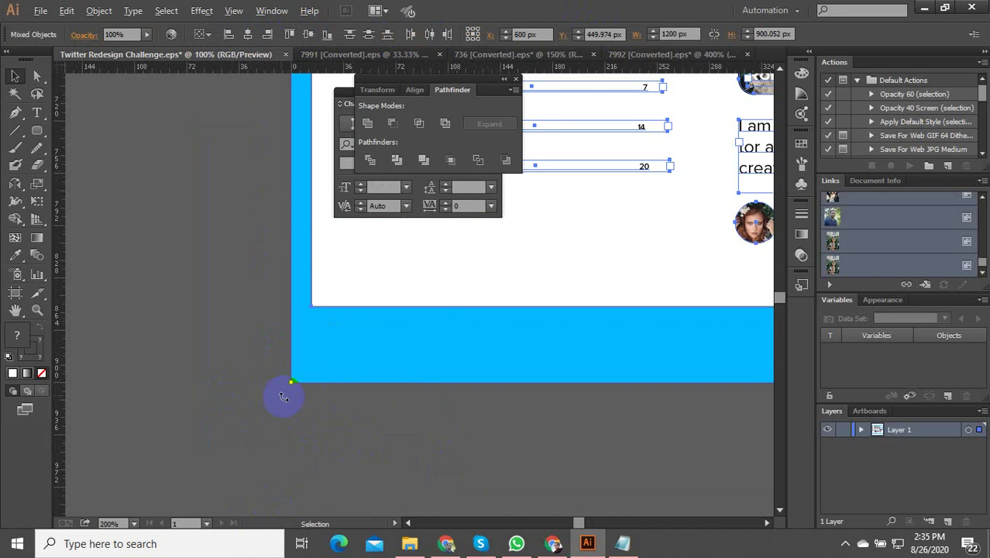
pyautogui.click(242, 368)
# Save the design as a new Illustrator EPS file named Twitter Redesign Challenge 1, keeping the default EPS options
pyautogui.scroll(-2, 256, 375)
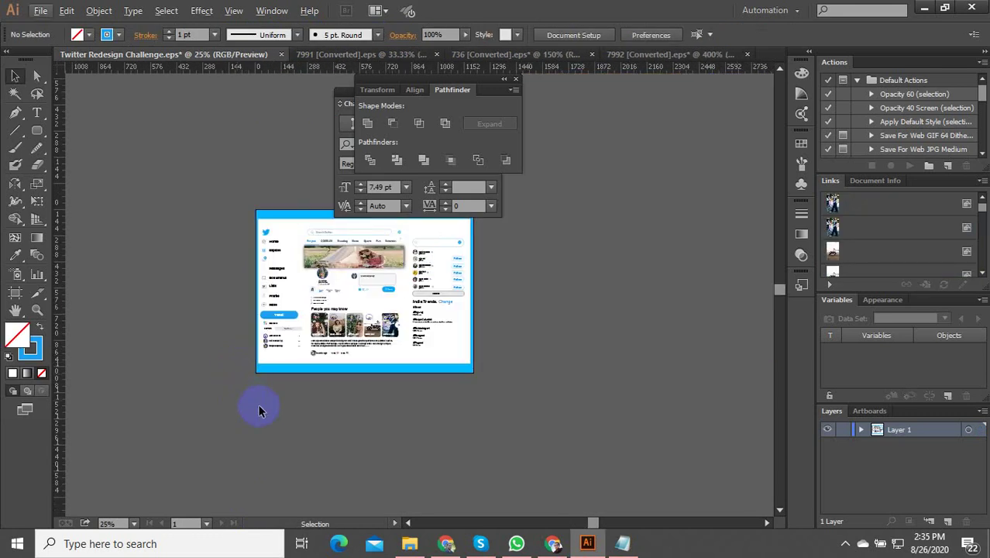
pyautogui.scroll(-1, 261, 402)
pyautogui.scroll(2, 293, 398)
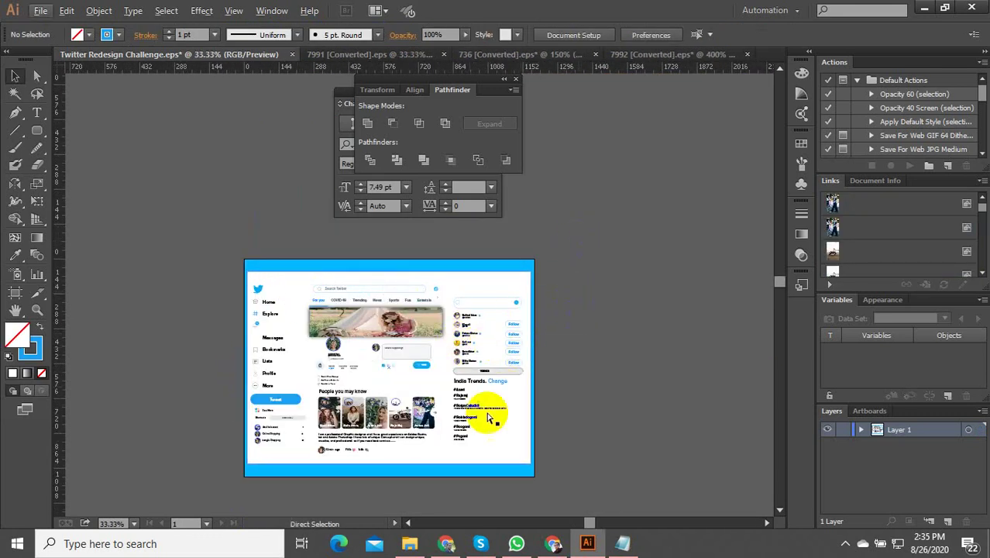
pyautogui.hotkey('ctrl', 'shift', 's')
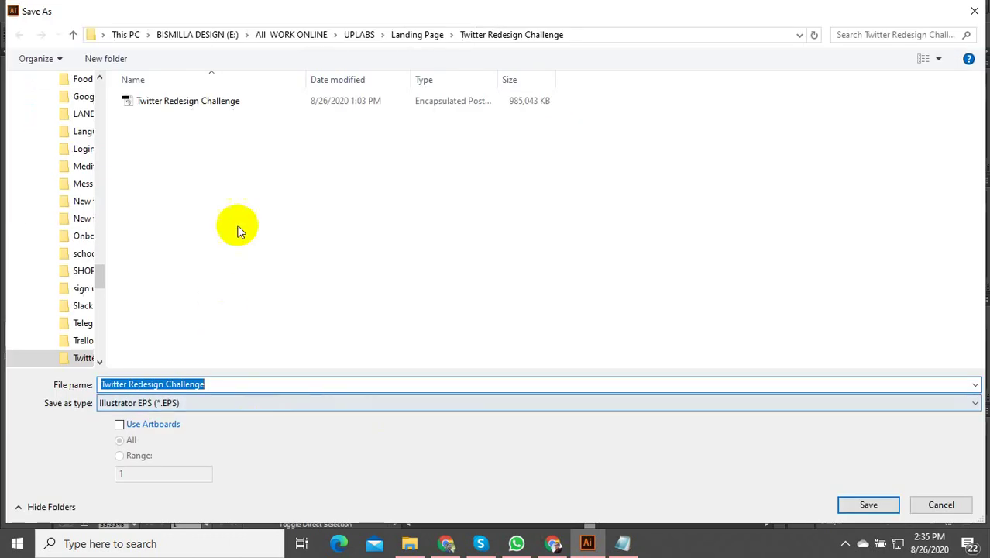
pyautogui.click(249, 386)
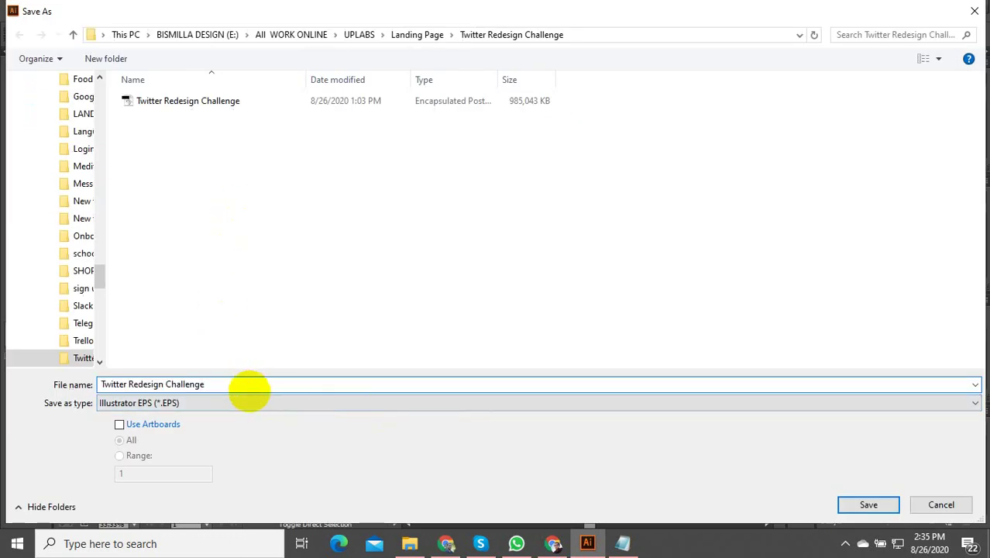
pyautogui.write('1')
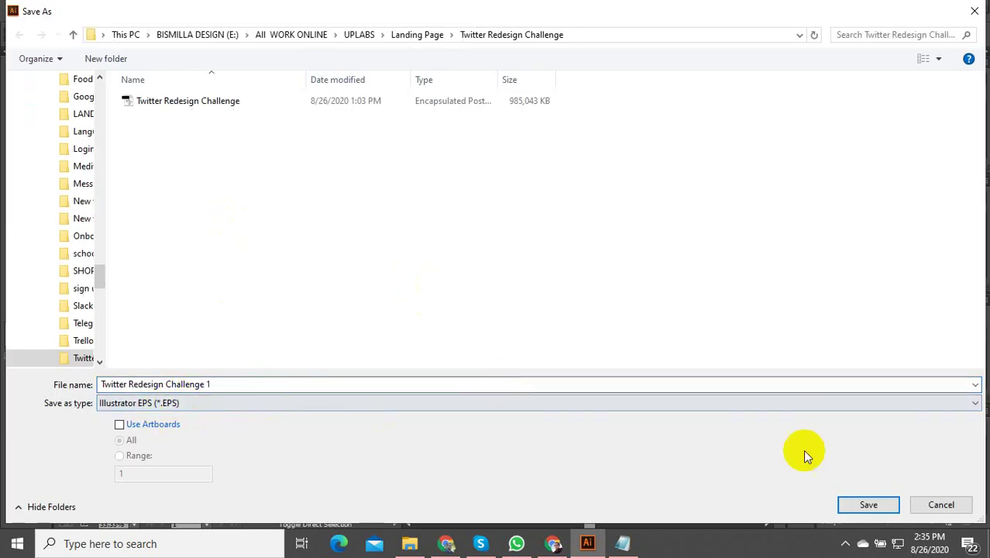
pyautogui.click(869, 505)
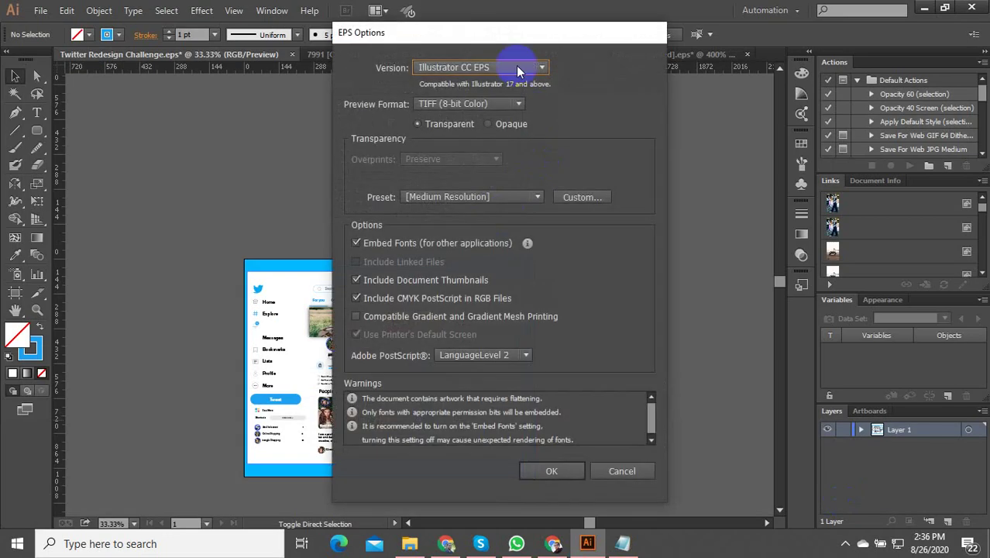
pyautogui.click(554, 474)
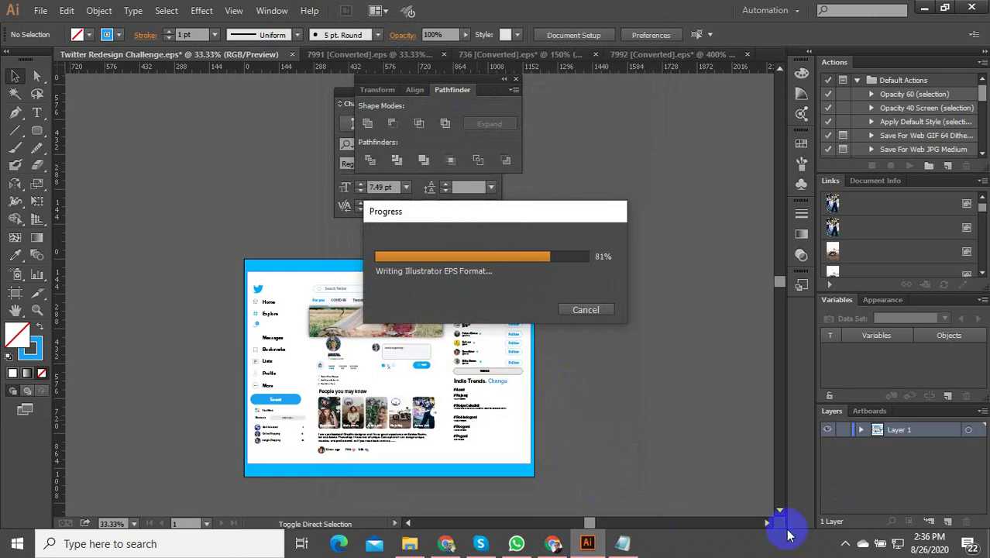
pyautogui.click(843, 542)
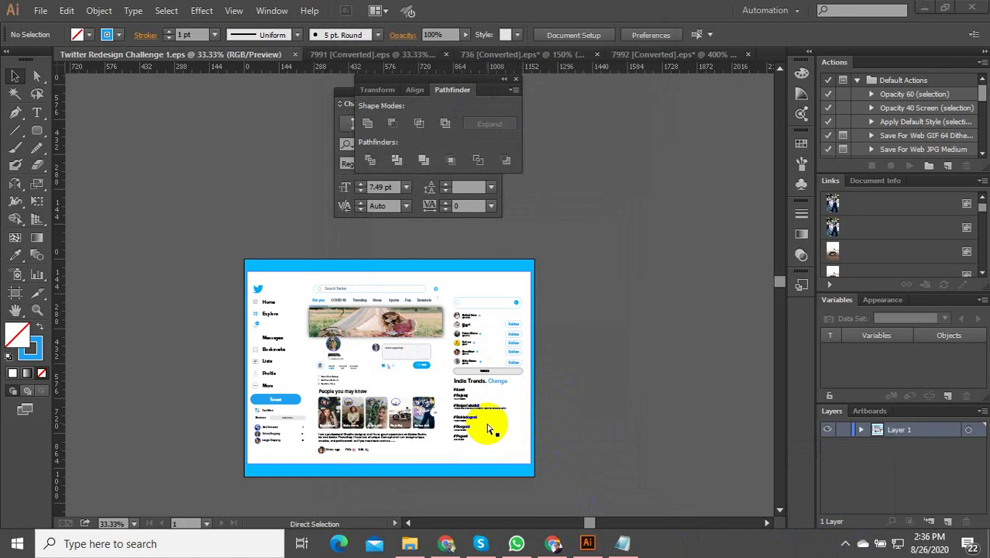
# Export the artboard for web as a JPEG High image named Twitter-Redesign-Challenge-1 into the Twitter Redesign Challenge folder under UPLABS > Landing Page on drive E
pyautogui.click(41, 11)
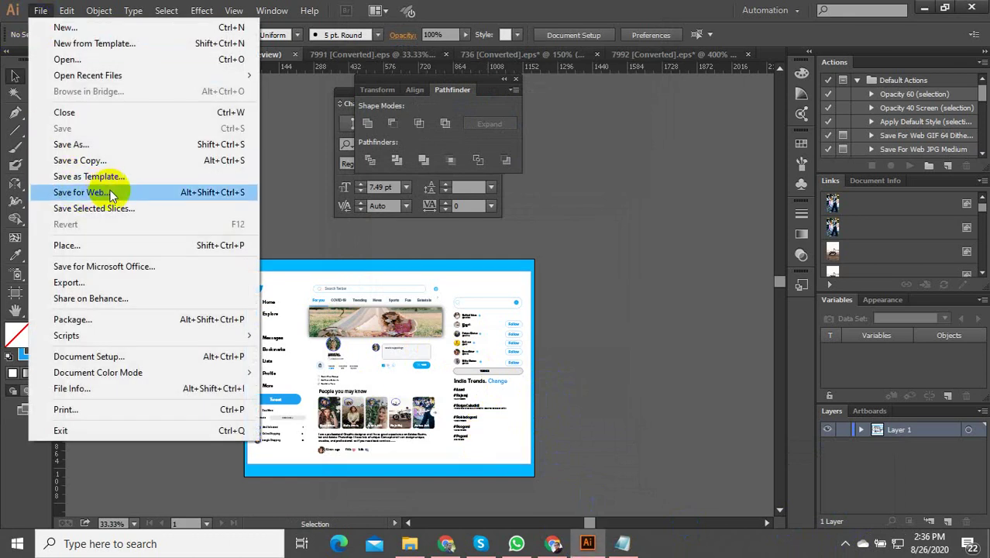
pyautogui.click(213, 197)
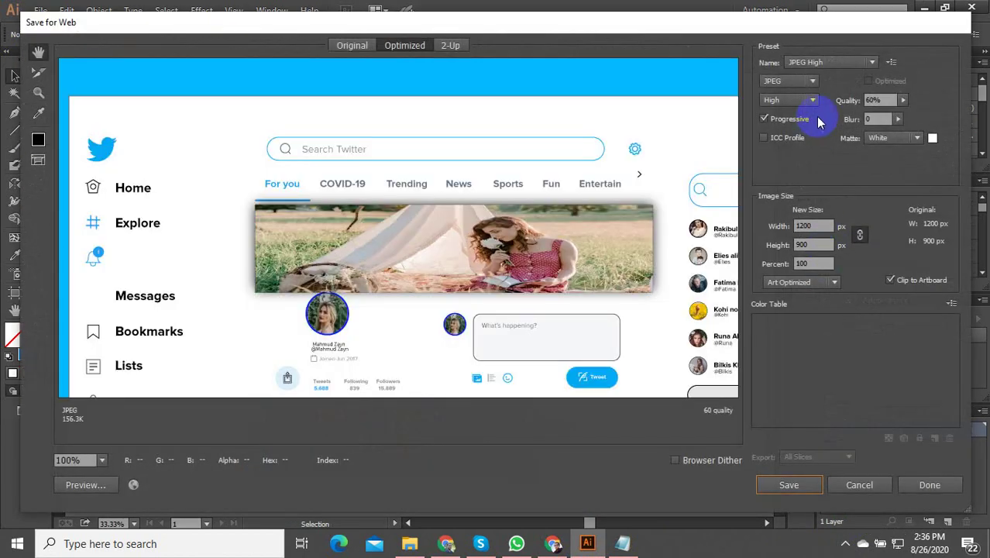
pyautogui.click(788, 485)
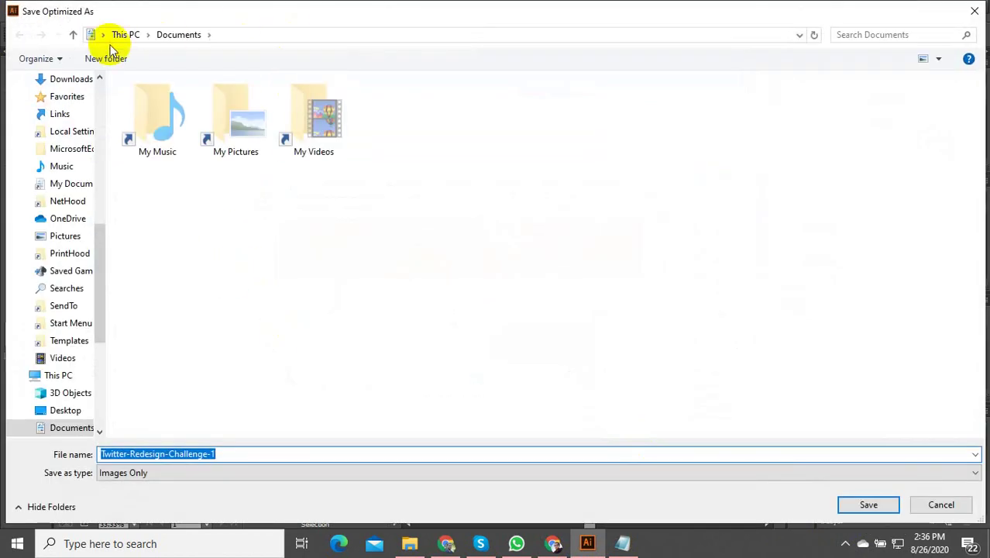
pyautogui.click(123, 35)
pyautogui.doubleClick(577, 225)
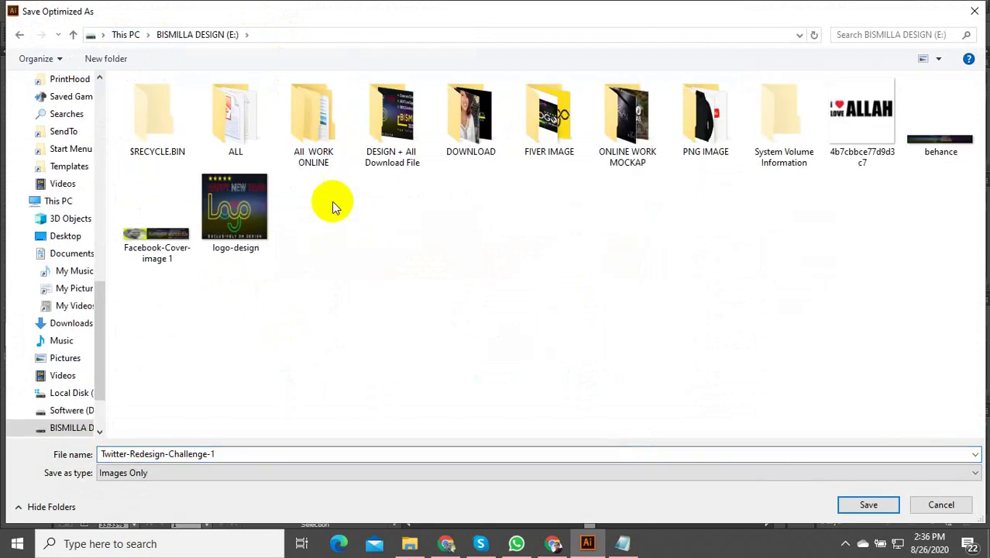
pyautogui.doubleClick(309, 124)
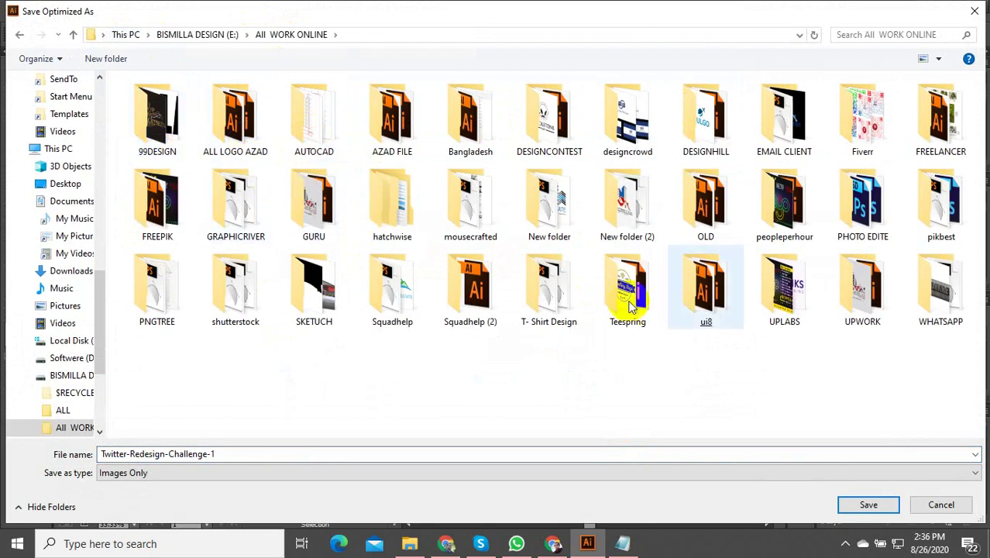
pyautogui.doubleClick(794, 285)
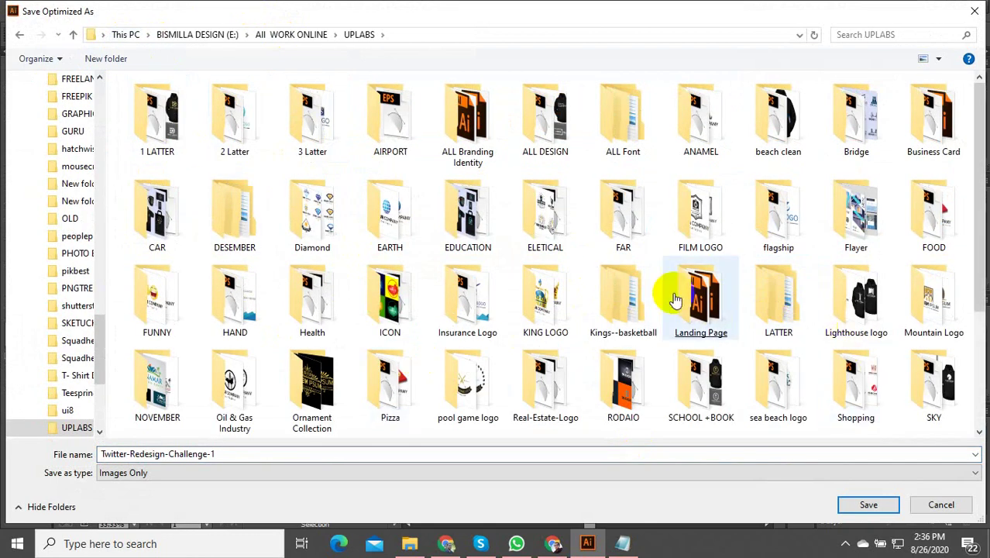
pyautogui.doubleClick(676, 300)
pyautogui.click(467, 354)
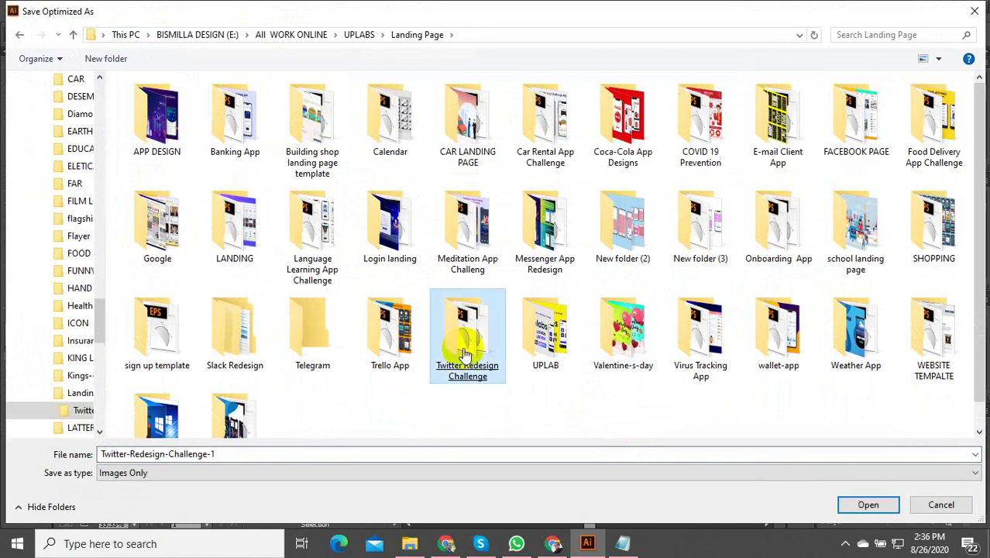
pyautogui.doubleClick(467, 354)
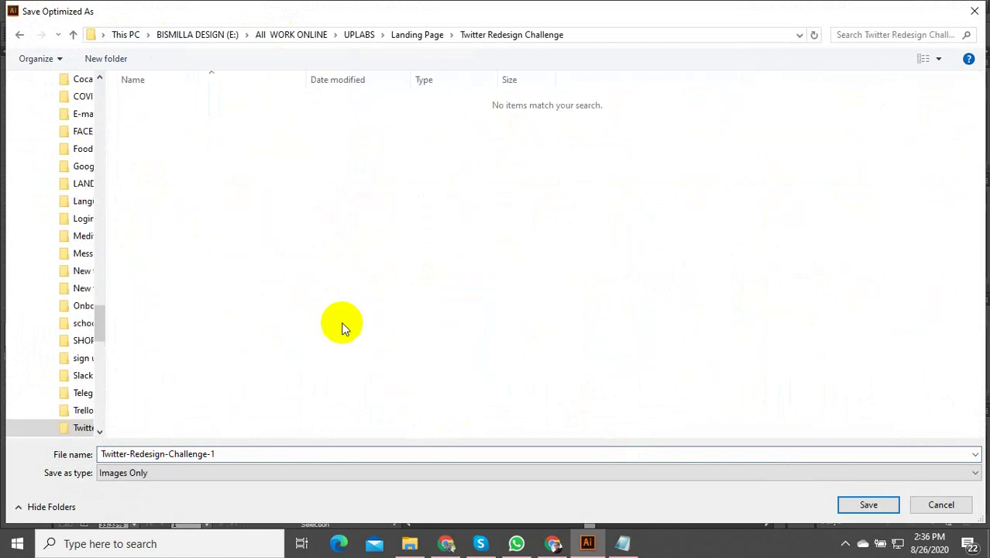
pyautogui.click(864, 505)
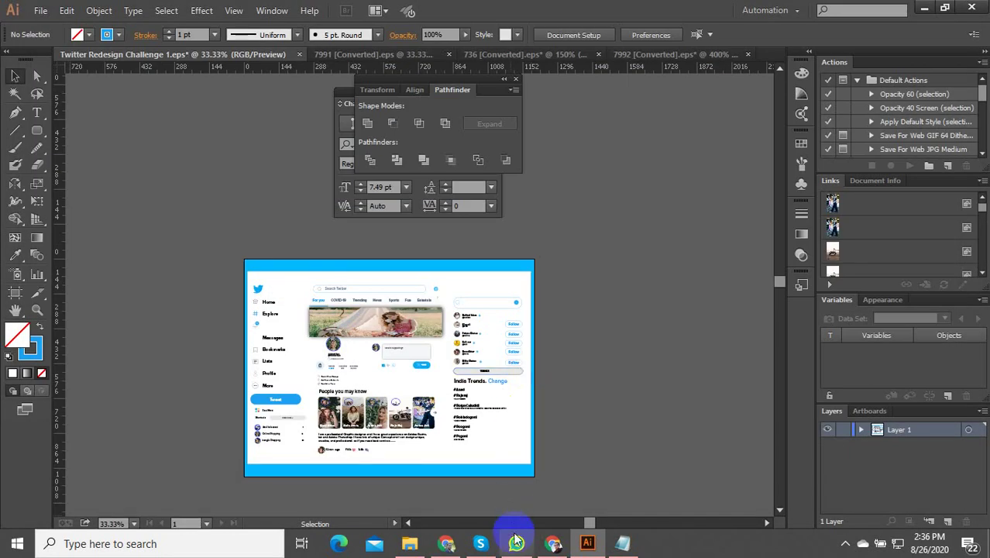
# Switch to Chrome and open the Twitter Redesign Challenge from the UpLabs challenges list in a new tab, going to its details page
pyautogui.click(553, 543)
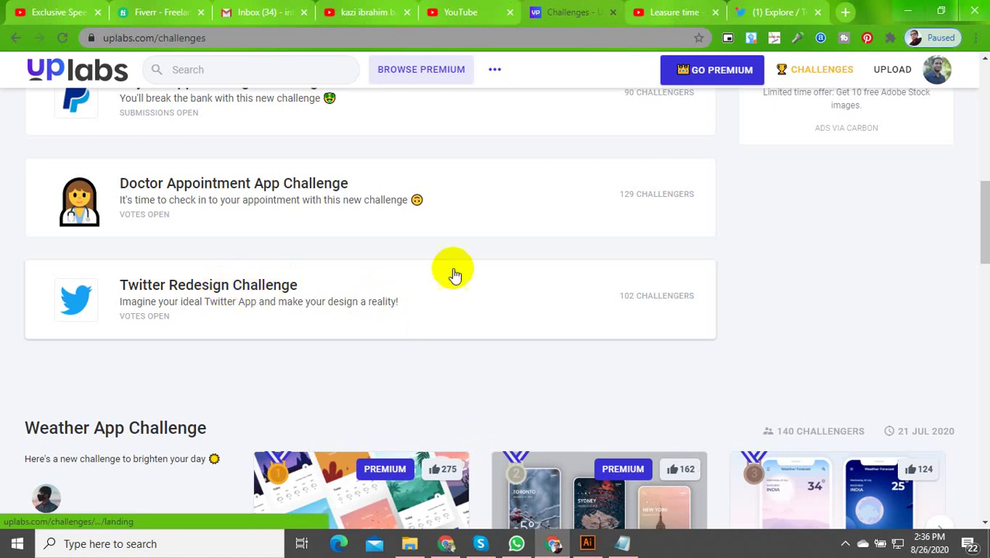
pyautogui.scroll(10, 454, 275)
pyautogui.scroll(-9, 364, 283)
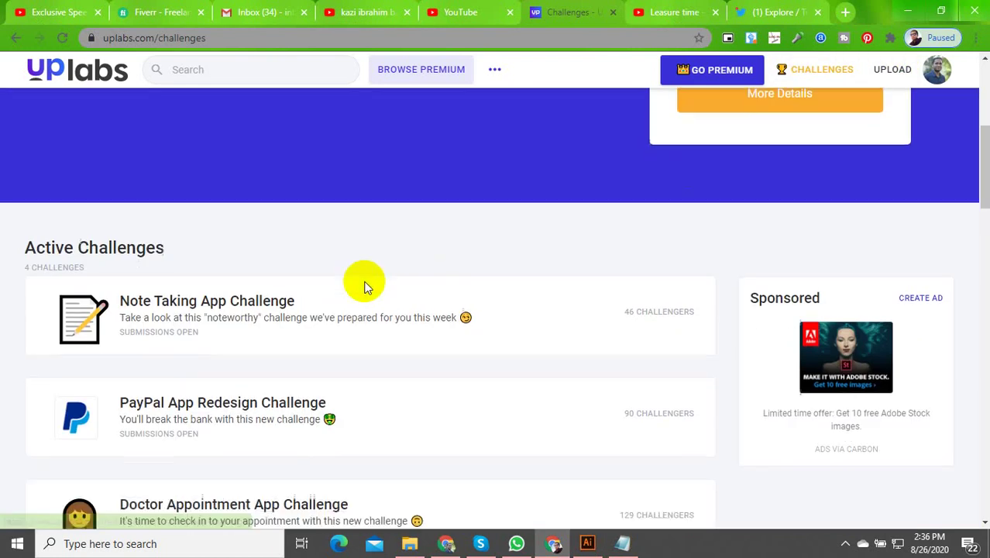
pyautogui.rightClick(243, 292)
pyautogui.click(259, 298)
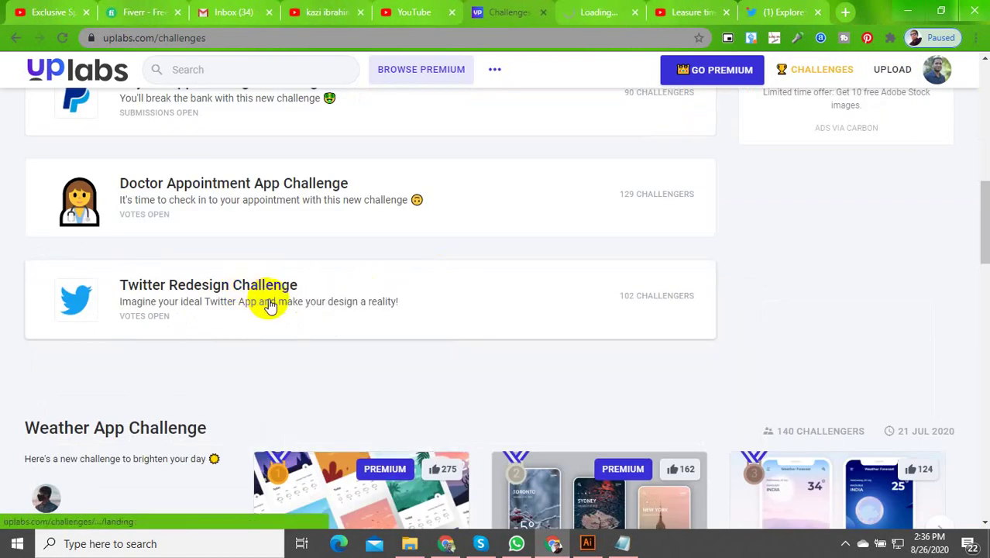
pyautogui.click(599, 10)
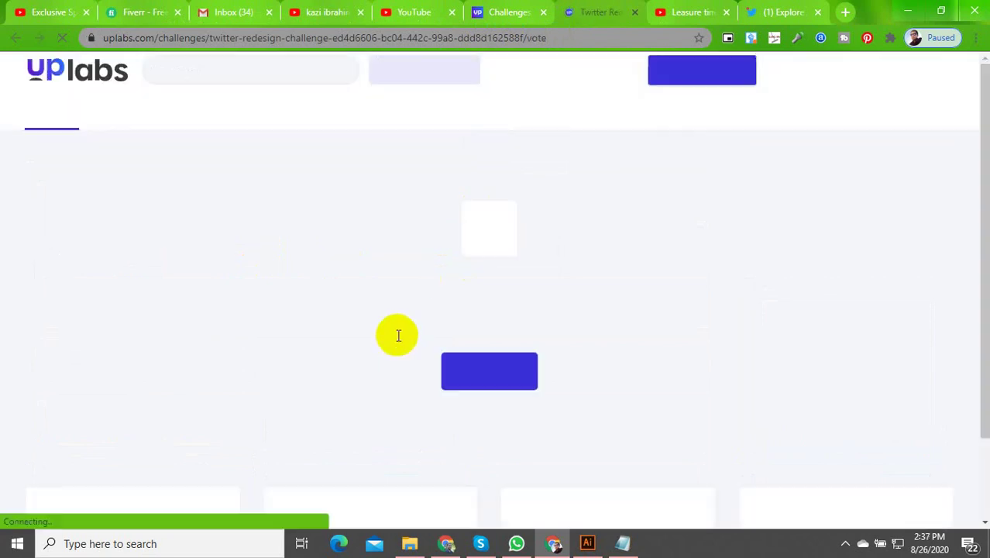
pyautogui.click(481, 379)
# Accept the Twitter Redesign Challenge and open its image submission form
pyautogui.scroll(-9, 482, 376)
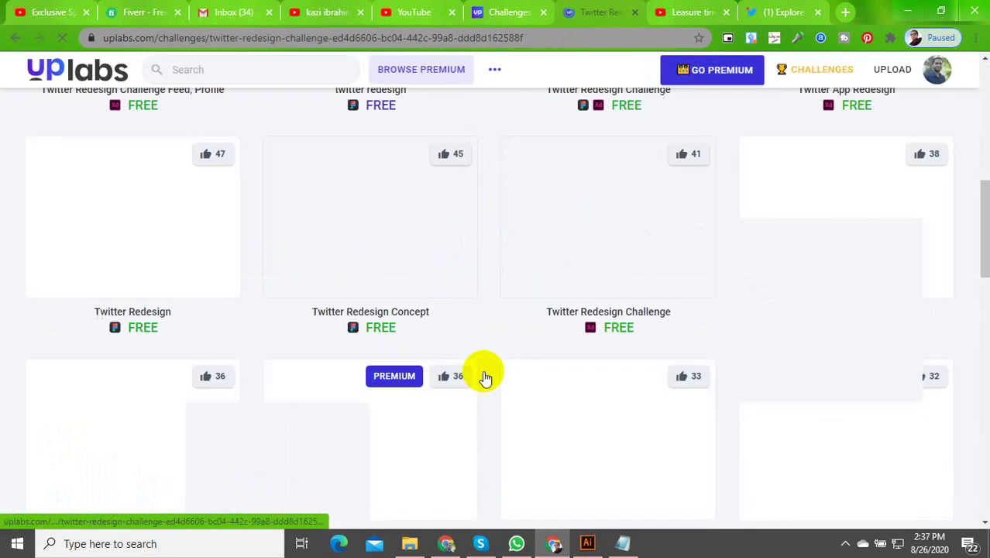
pyautogui.scroll(4, 347, 349)
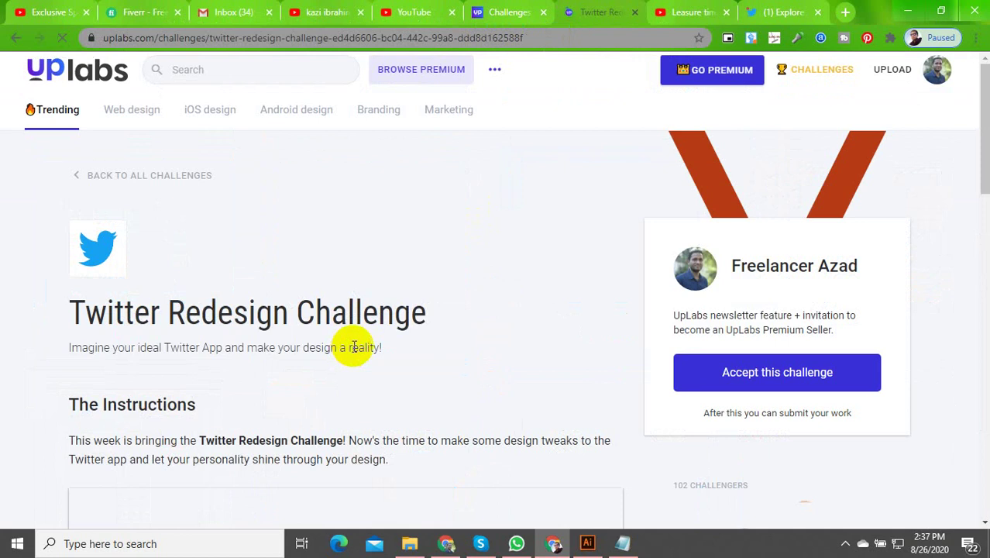
pyautogui.click(768, 374)
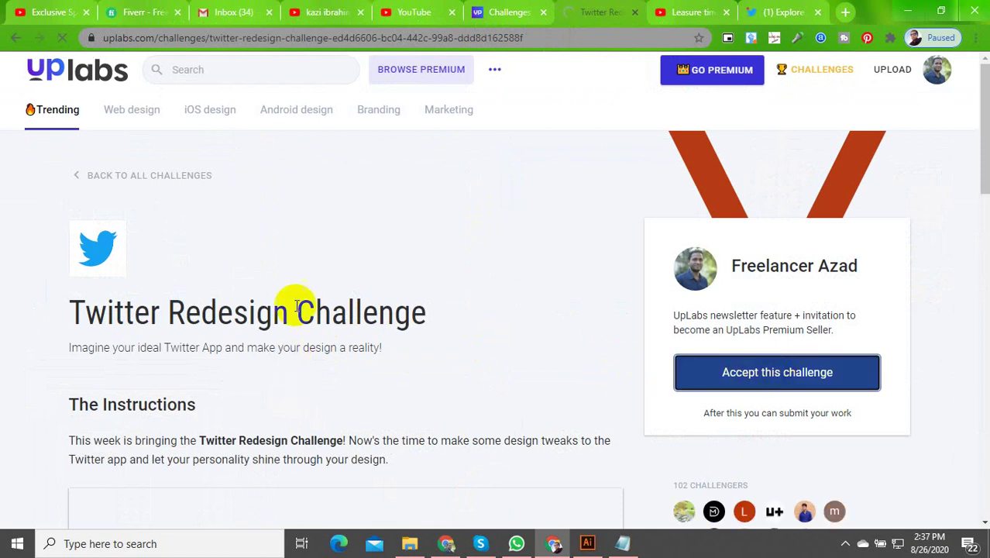
pyautogui.scroll(-8, 288, 330)
pyautogui.scroll(8, 327, 328)
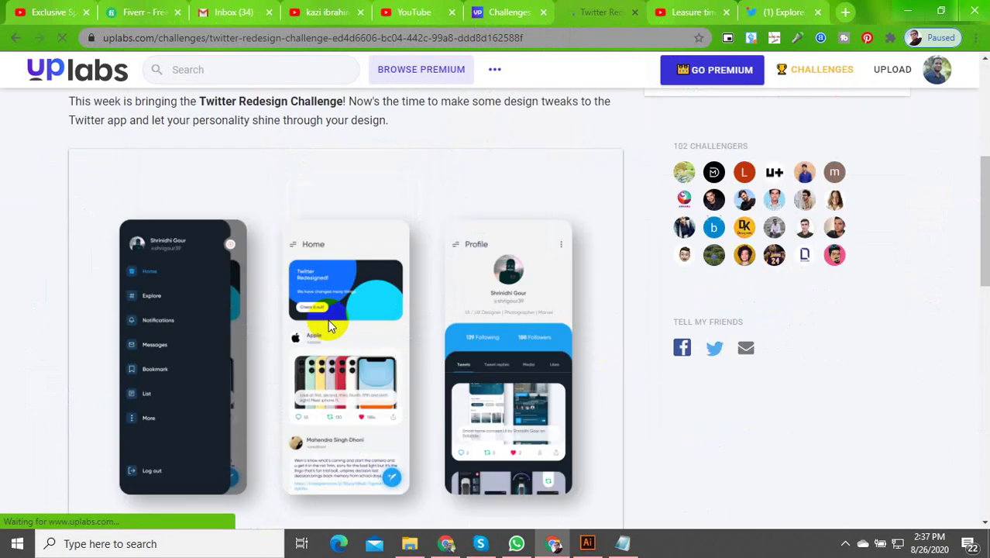
pyautogui.click(750, 386)
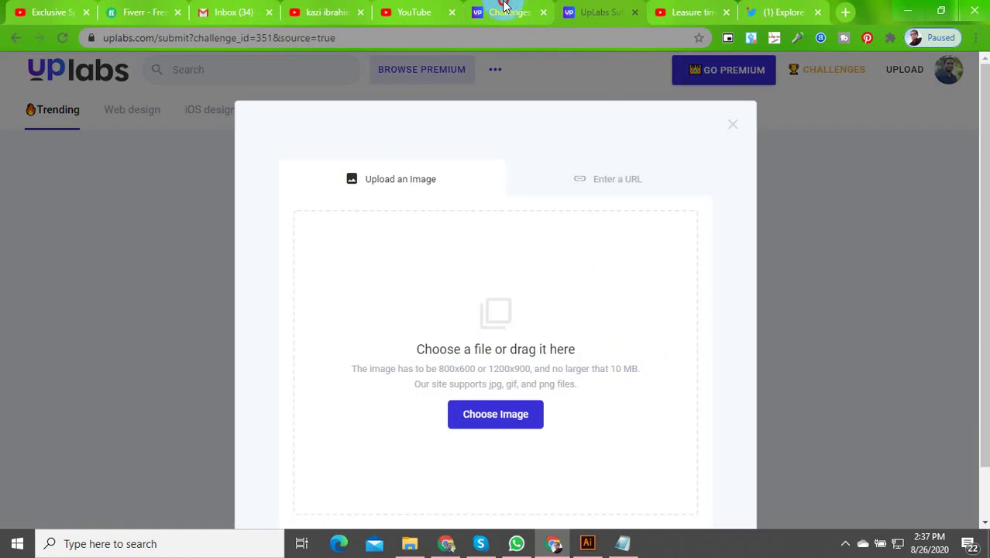
# In the UpLabs challenges tab, open the account's own profile and sort its created designs by Latest
pyautogui.click(502, 11)
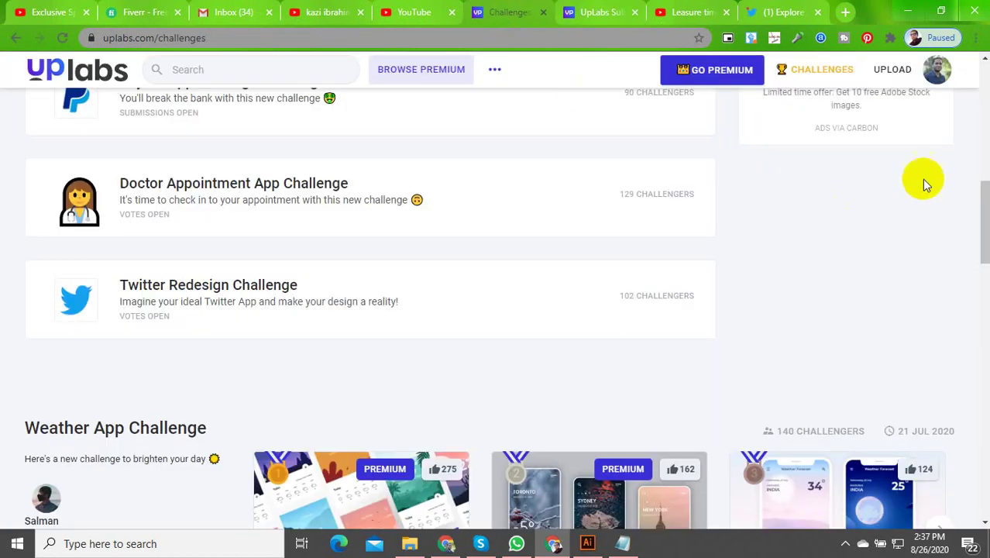
pyautogui.moveTo(937, 70)
pyautogui.click(885, 98)
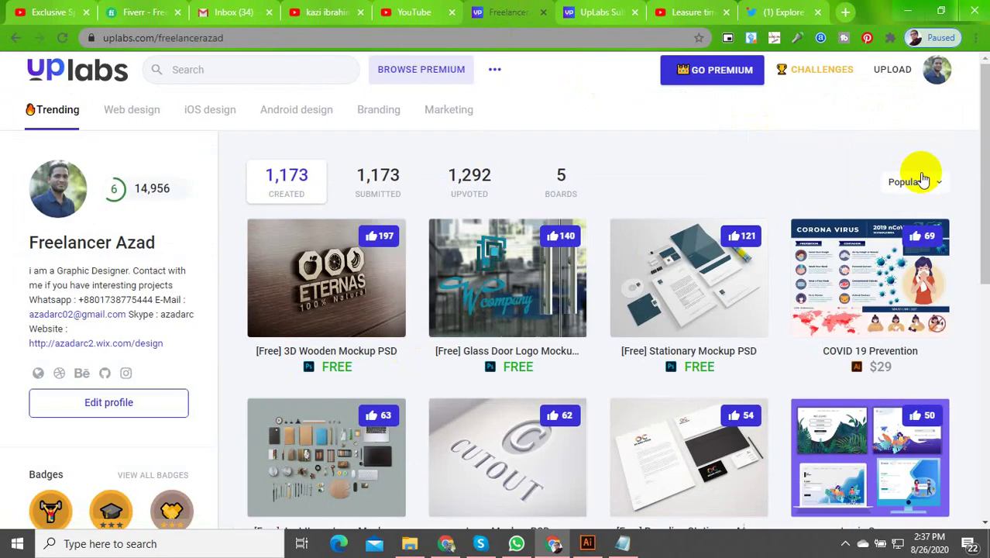
pyautogui.click(920, 181)
pyautogui.click(876, 206)
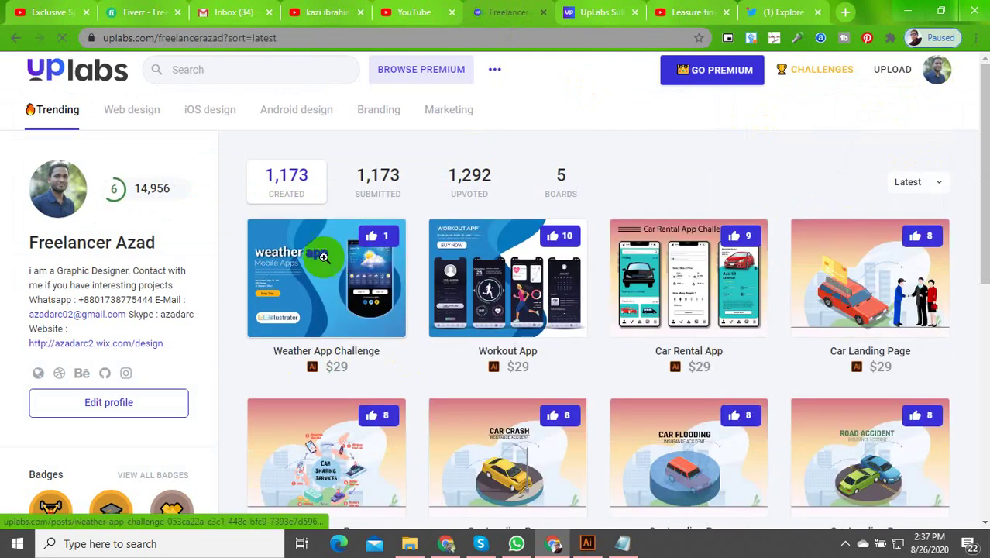
# Open the Weather App Challenge post, expand its description and select the whole text through the Follow Me links
pyautogui.click(323, 256)
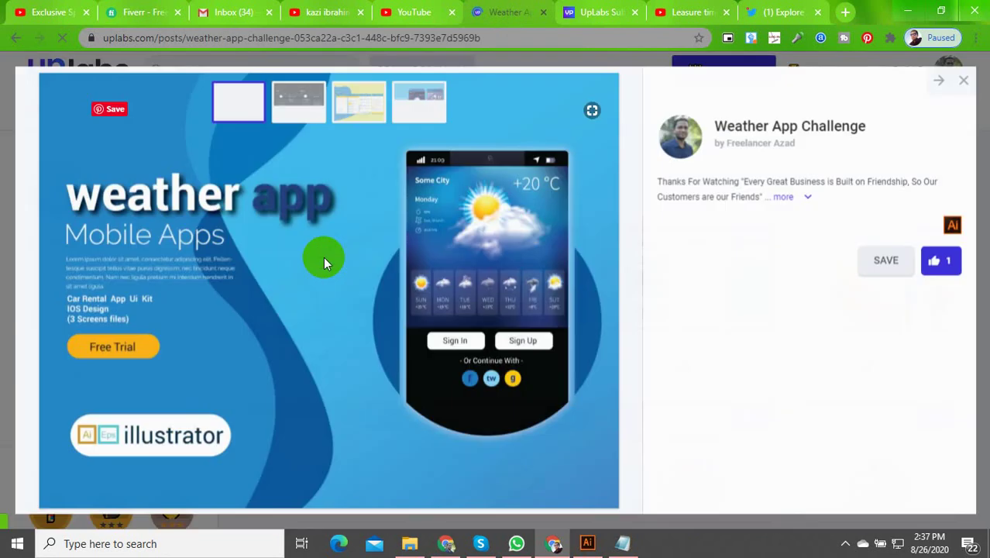
pyautogui.click(784, 197)
pyautogui.moveTo(658, 180); pyautogui.dragTo(964, 413)
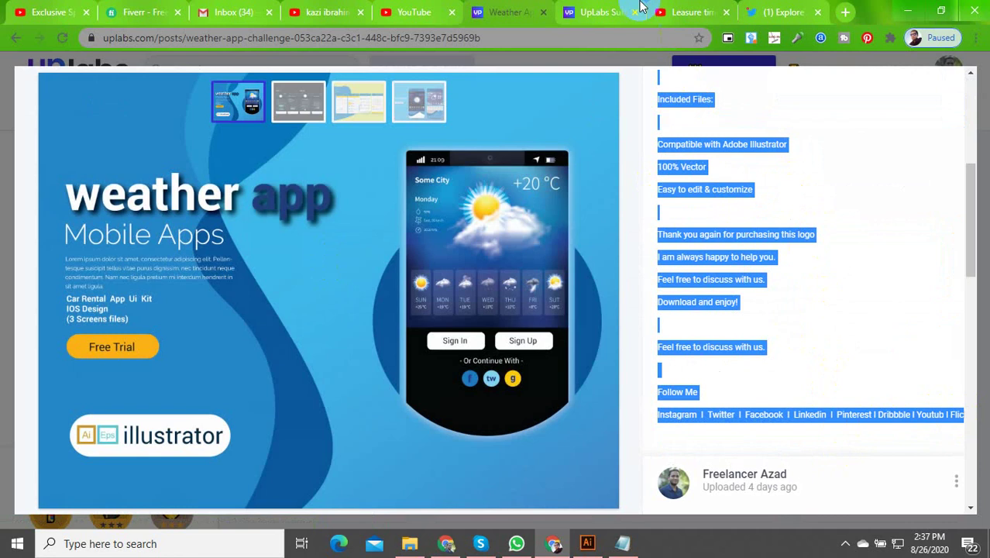
# In the challenge submission form, upload the Twitter-Redesign-Challenge-1 JPG from the UPLABS > Landing Page > Twitter Redesign Challenge folder on drive E
pyautogui.click(589, 9)
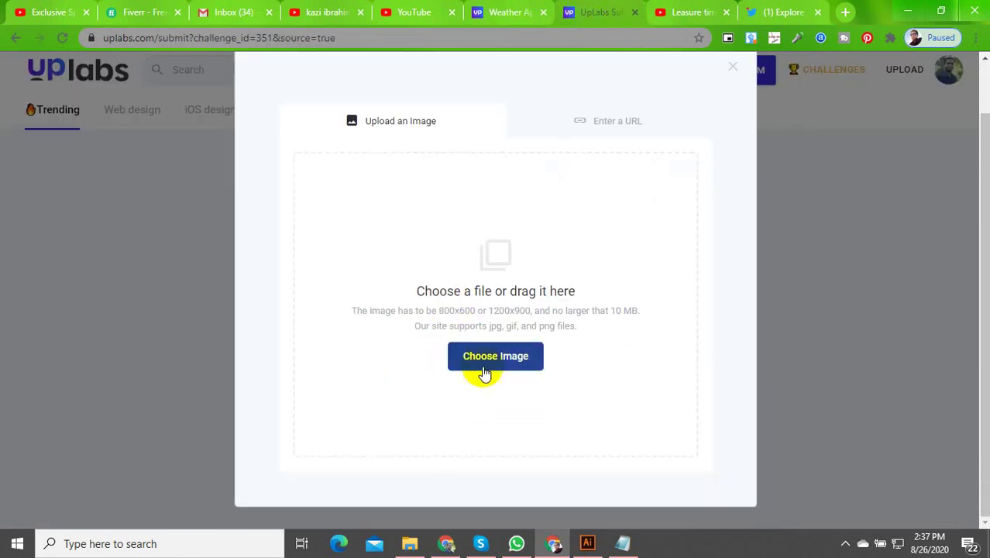
pyautogui.click(500, 359)
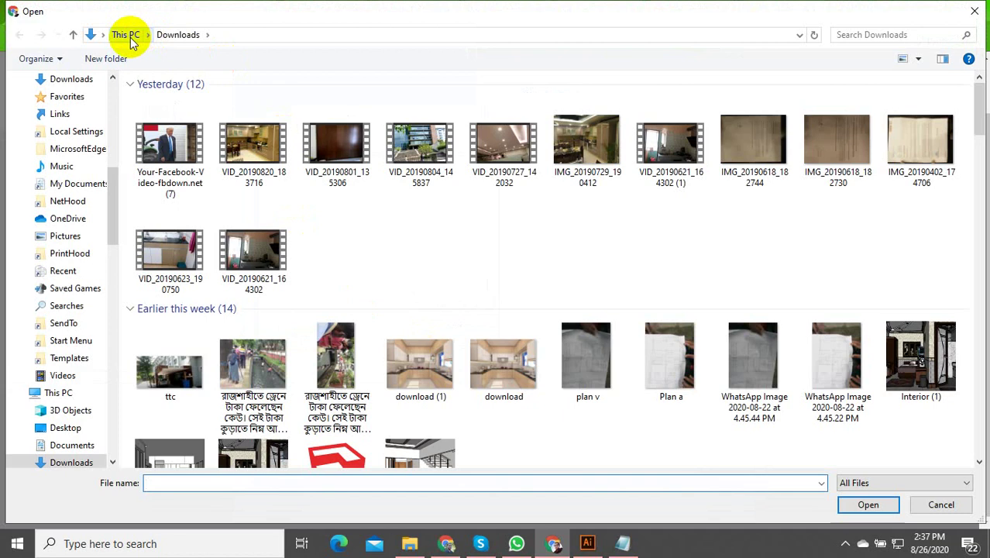
pyautogui.click(126, 34)
pyautogui.doubleClick(615, 228)
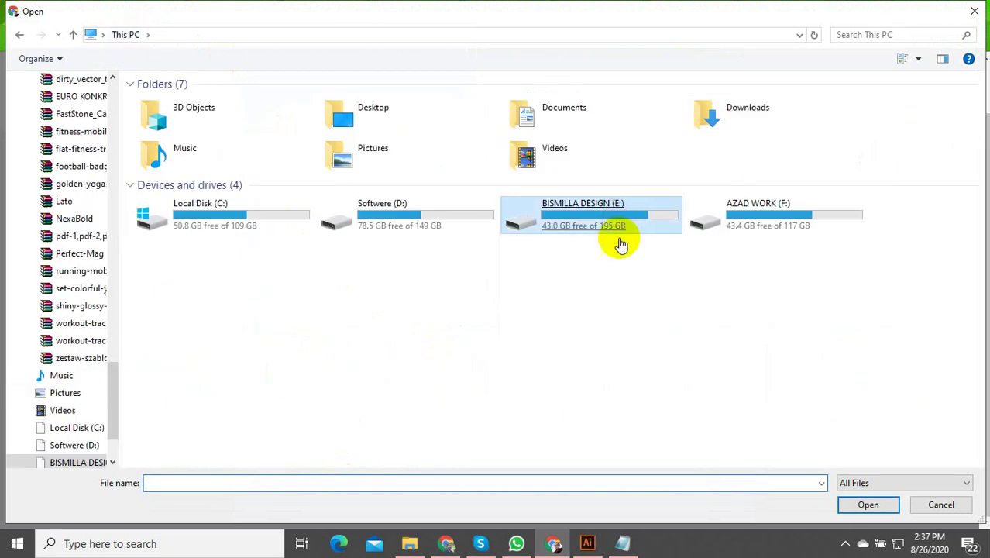
pyautogui.doubleClick(323, 121)
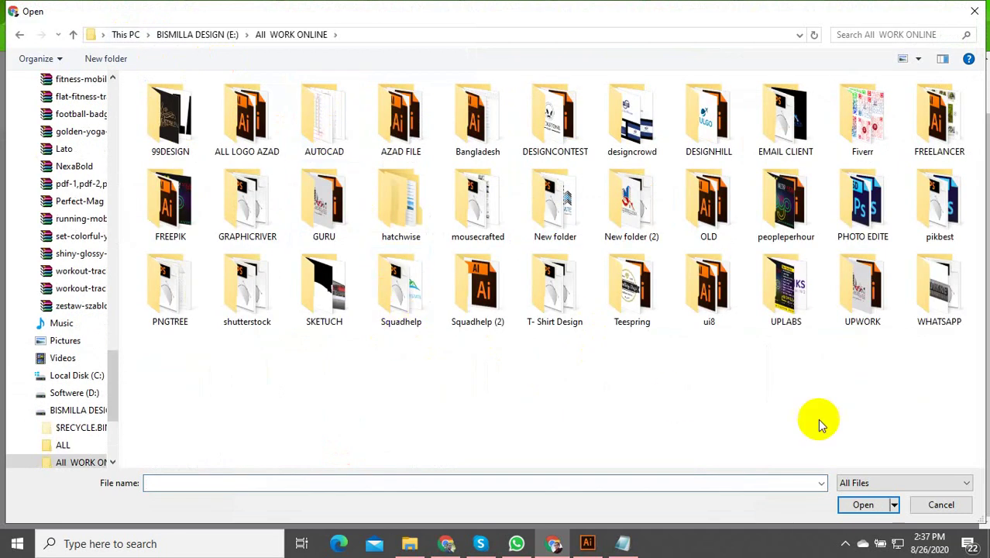
pyautogui.doubleClick(803, 303)
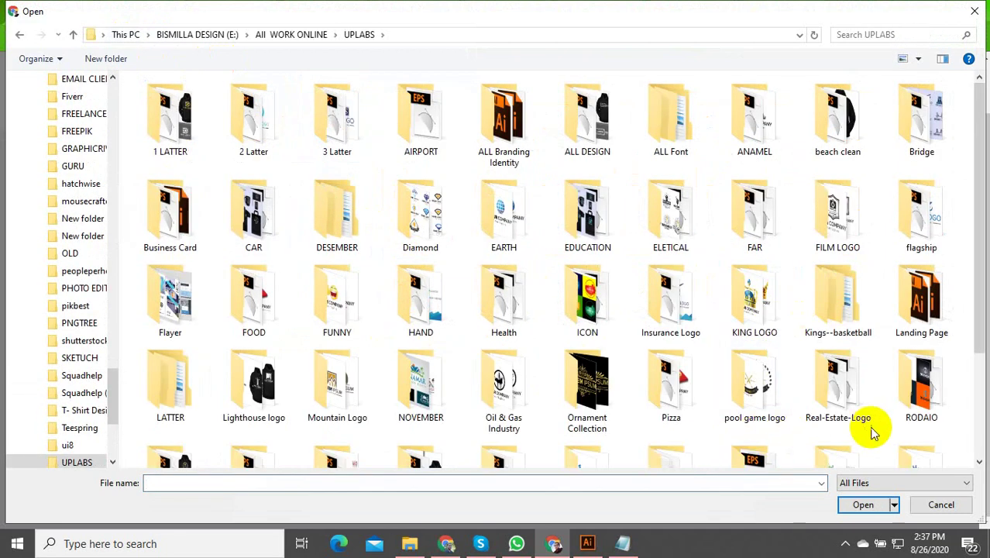
pyautogui.scroll(-2, 863, 420)
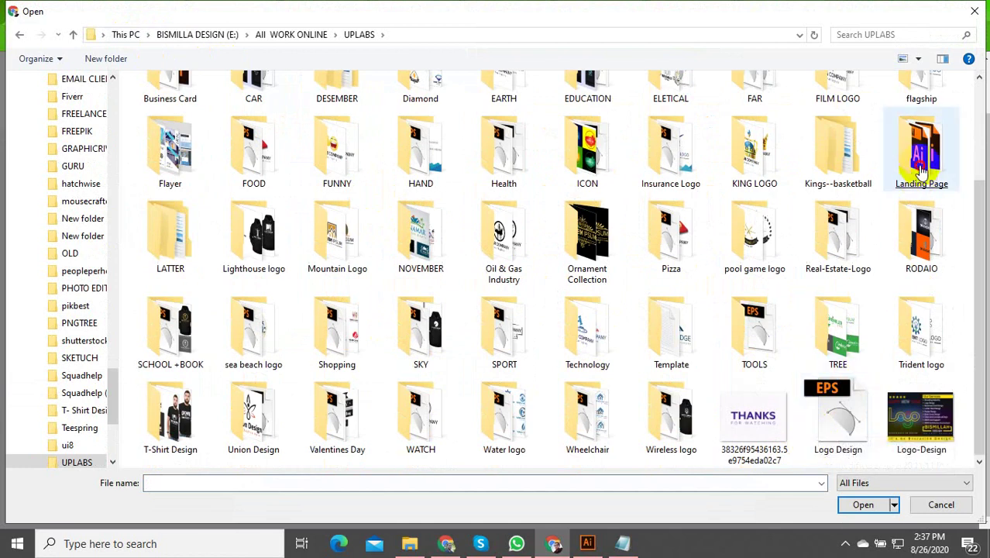
pyautogui.doubleClick(919, 176)
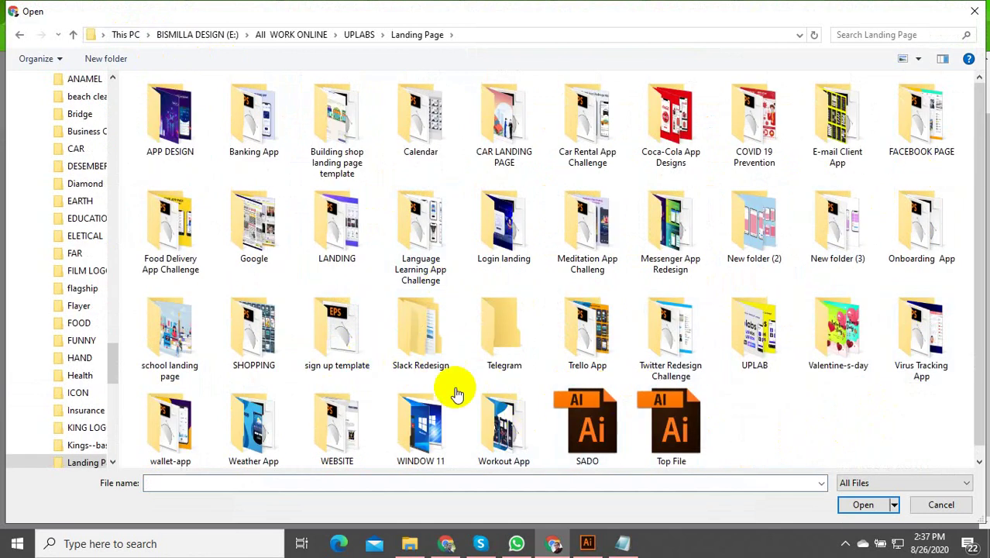
pyautogui.doubleClick(666, 331)
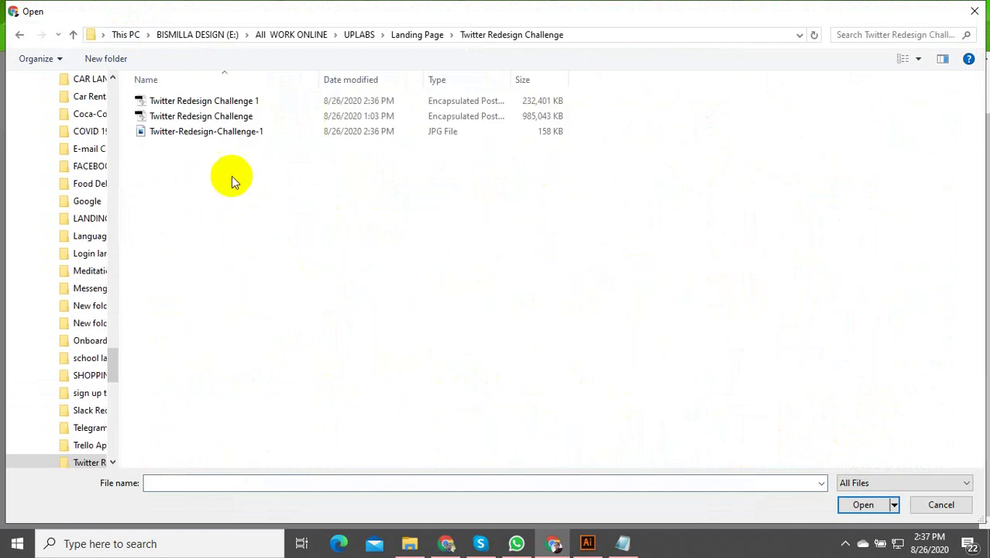
pyautogui.doubleClick(217, 133)
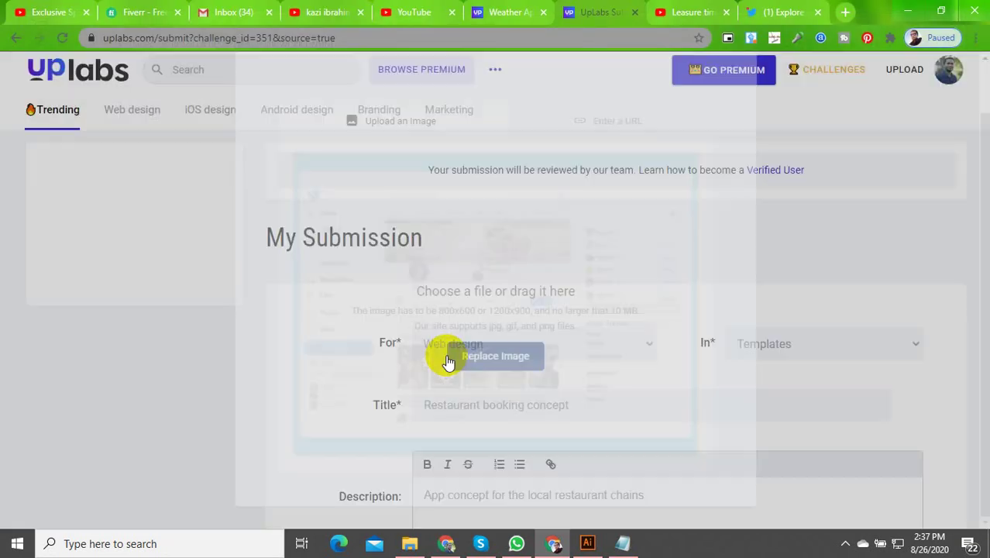
# Paste the copied Weather App Challenge text into the submission's description
pyautogui.scroll(-10, 468, 359)
pyautogui.scroll(5, 496, 310)
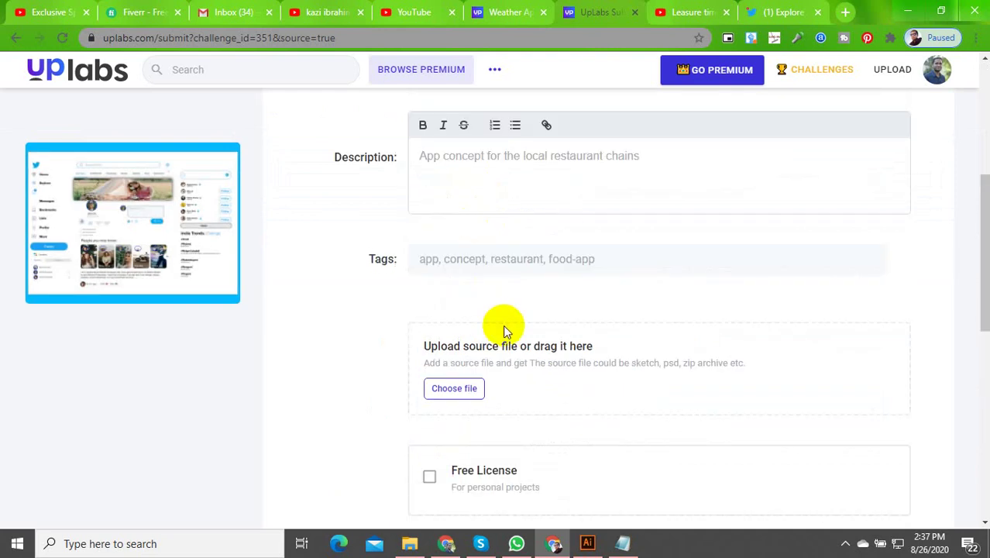
pyautogui.click(452, 170)
pyautogui.hotkey('ctrl', 'v')
pyautogui.scroll(5, 485, 312)
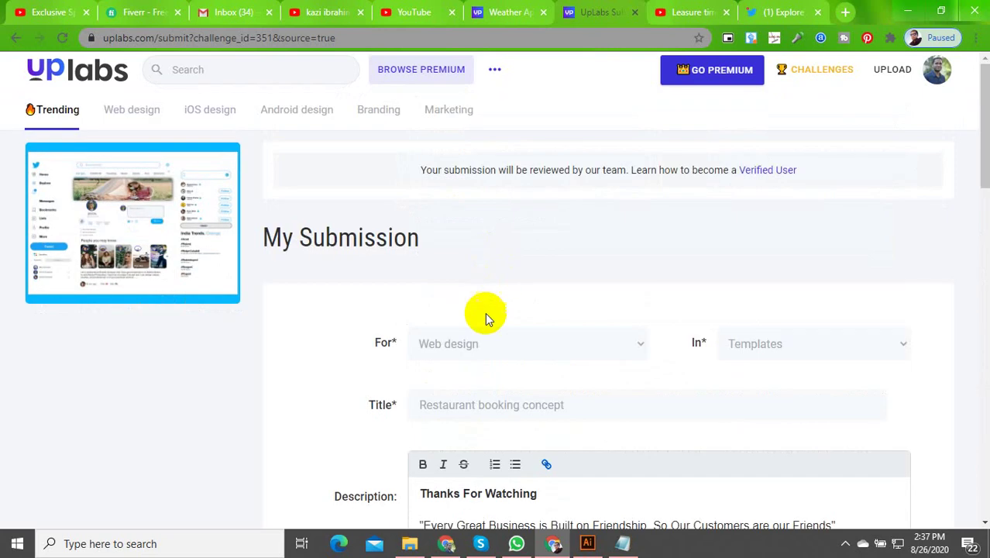
# Set the submission's category to Branding with Templates as its type
pyautogui.click(461, 347)
pyautogui.click(453, 409)
pyautogui.click(793, 351)
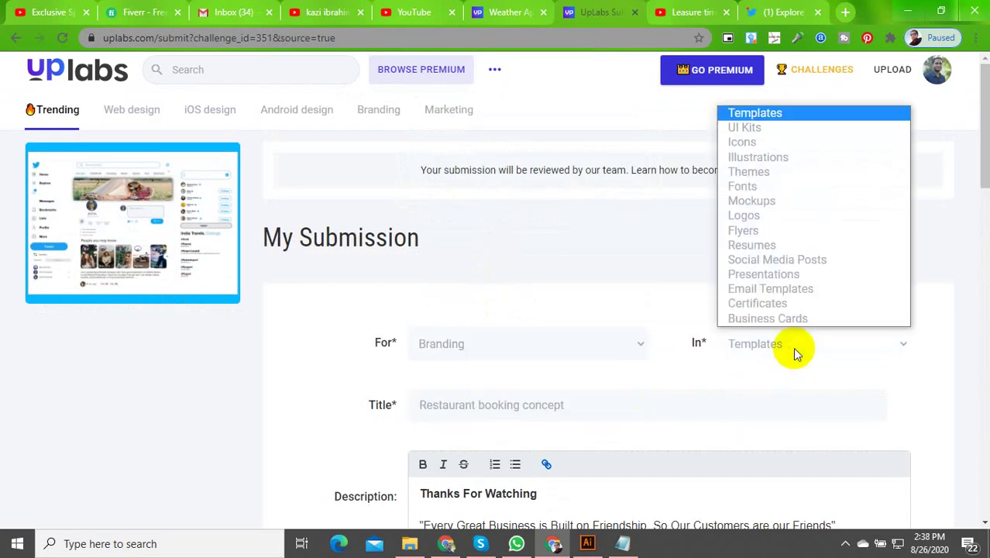
pyautogui.click(464, 404)
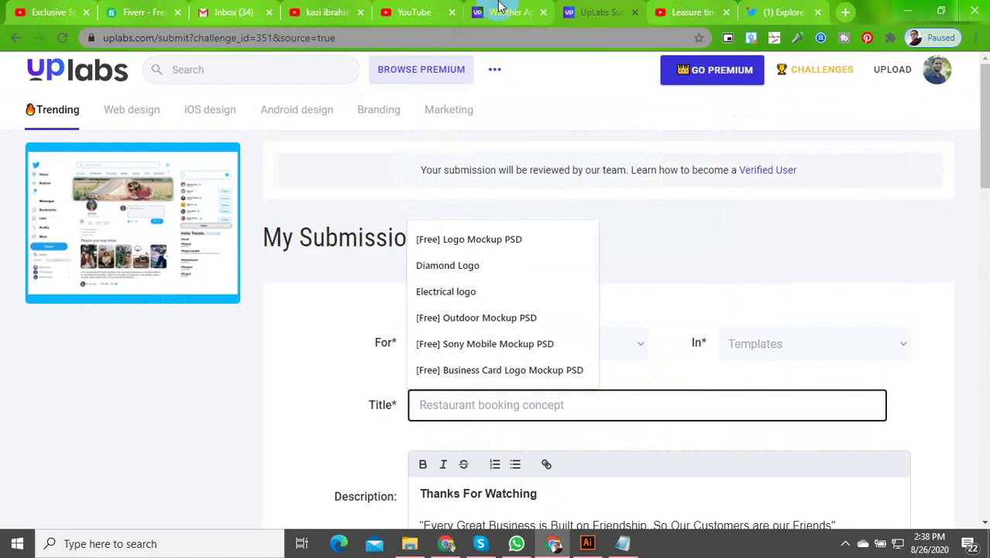
# Look through the Weather App Challenge post's other preview images, close the post and go to the UpLabs challenges list
pyautogui.click(499, 12)
pyautogui.scroll(5, 831, 214)
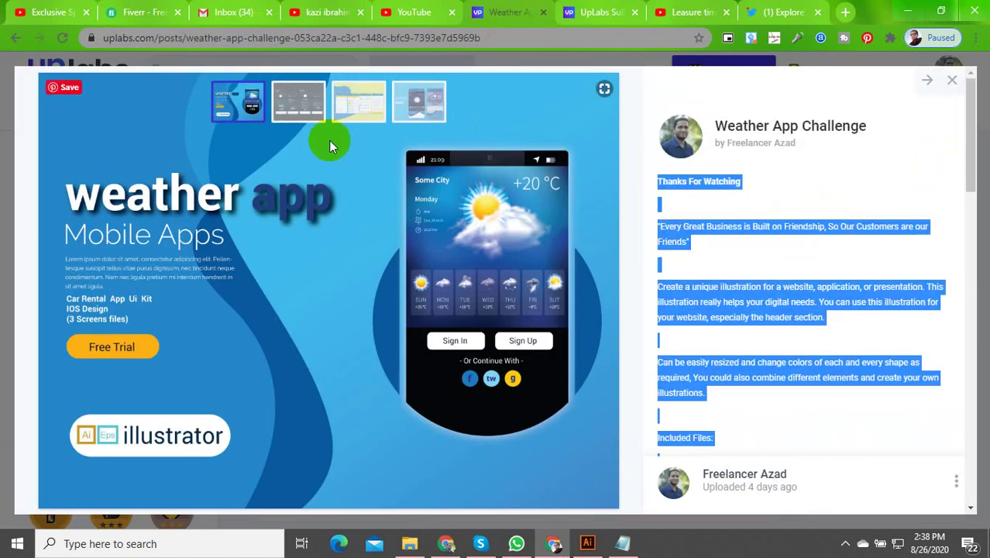
pyautogui.click(308, 110)
pyautogui.click(371, 109)
pyautogui.click(415, 105)
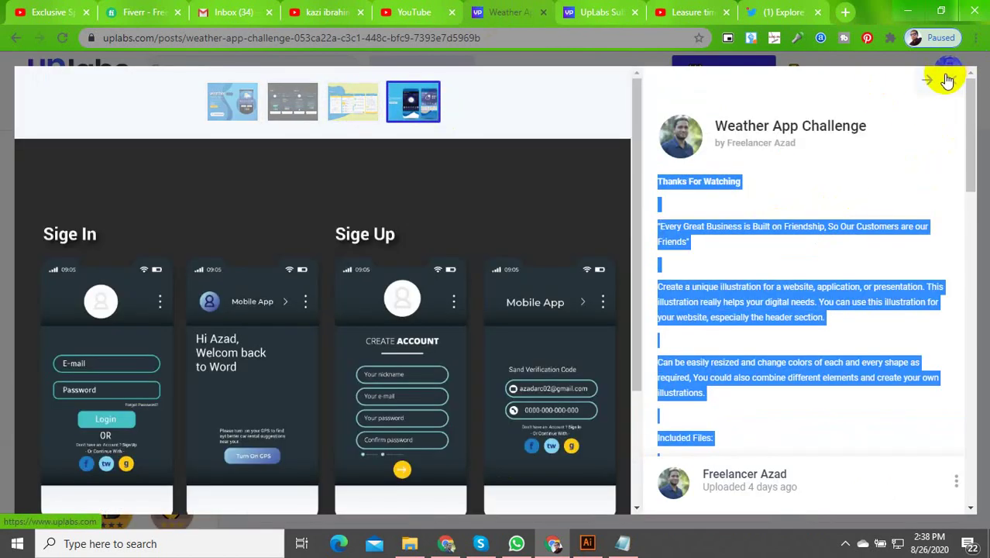
pyautogui.click(947, 79)
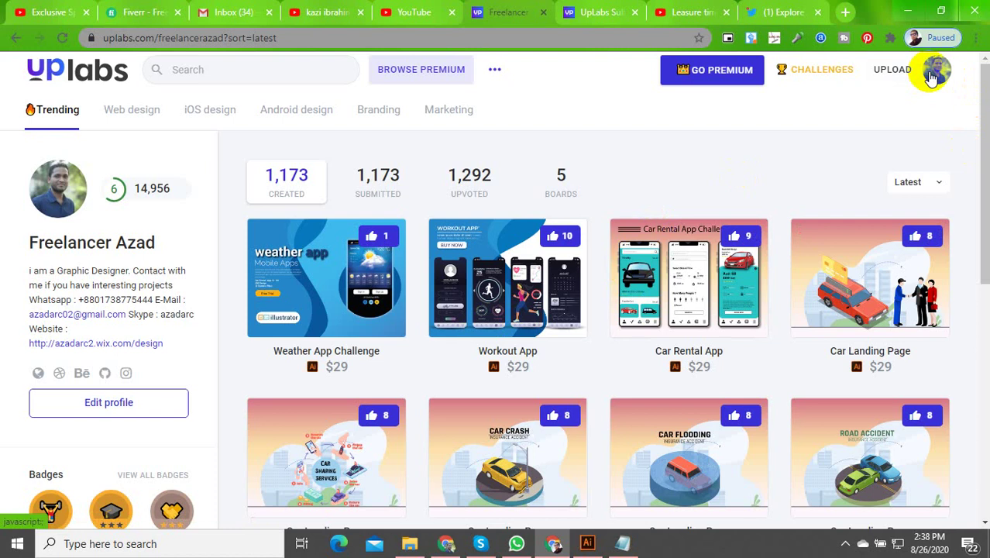
pyautogui.click(822, 74)
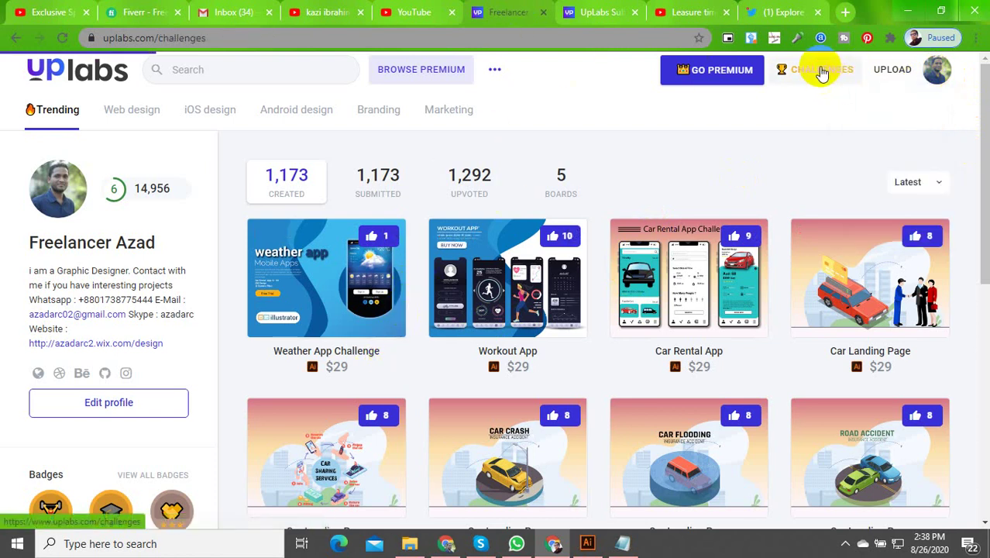
# Return to the submission form and fill the tags with the saved landing page entry starting with "landing page tutorial"
pyautogui.click(595, 12)
pyautogui.scroll(-4, 434, 391)
pyautogui.scroll(4, 457, 364)
pyautogui.scroll(-8, 469, 394)
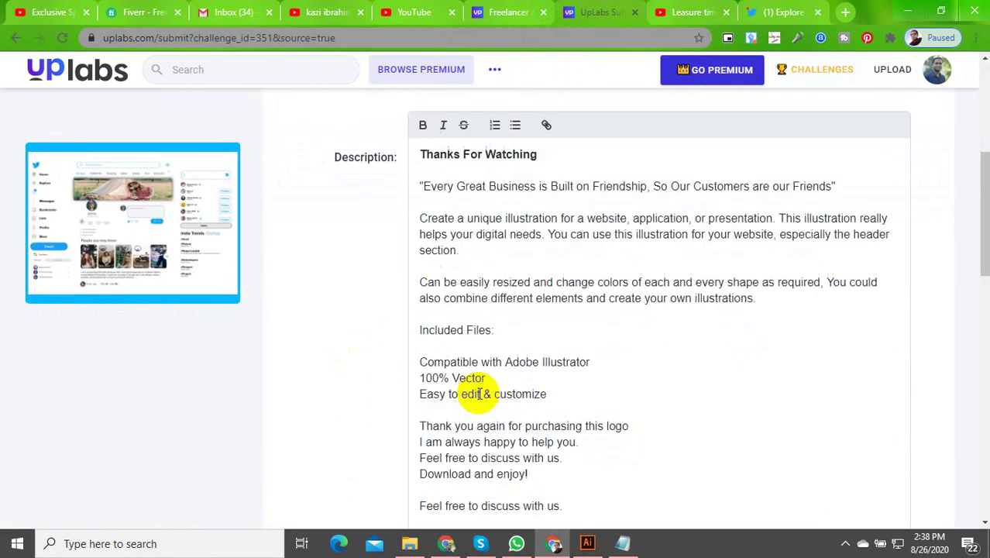
pyautogui.click(466, 277)
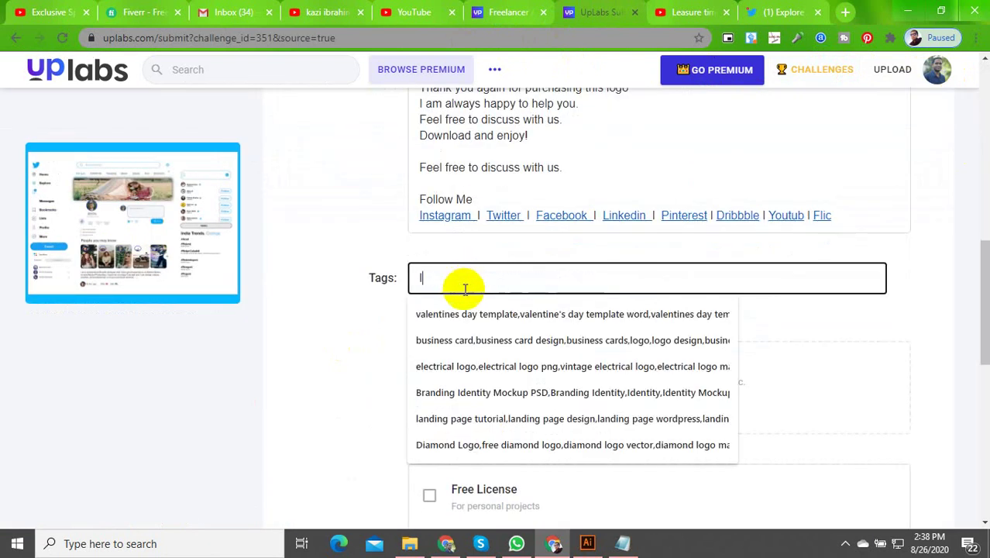
pyautogui.write('l')
pyautogui.click(465, 314)
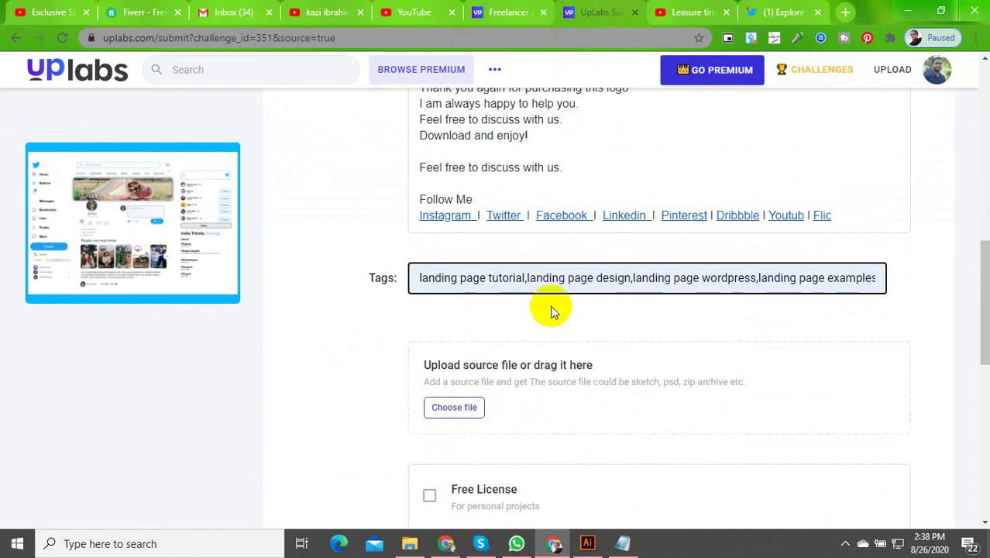
# Enable the Commercial License option for the submission
pyautogui.scroll(-4, 427, 471)
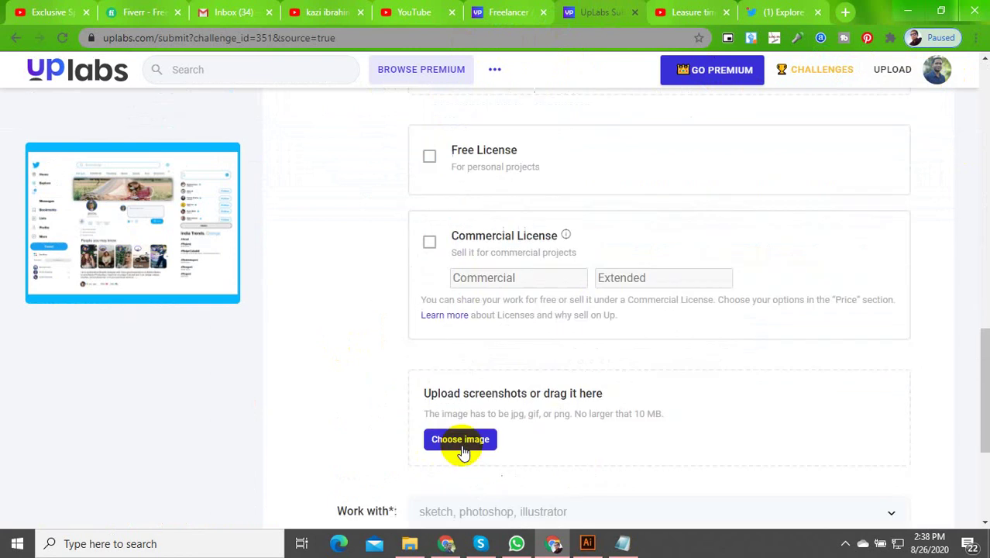
pyautogui.click(428, 239)
# While choosing the source file, compress the Twitter Redesign Challenge 1 EPS into a zipped folder
pyautogui.scroll(4, 490, 298)
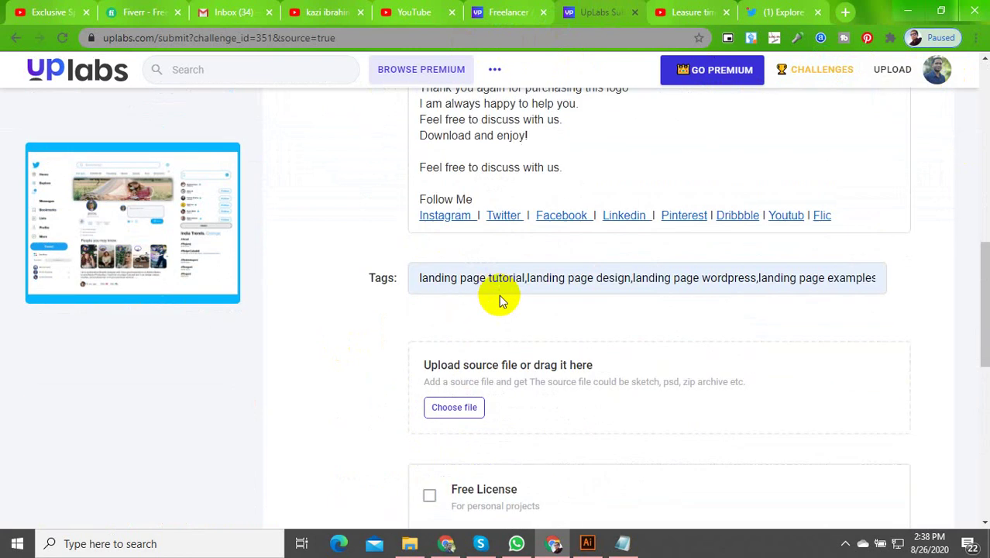
pyautogui.click(460, 412)
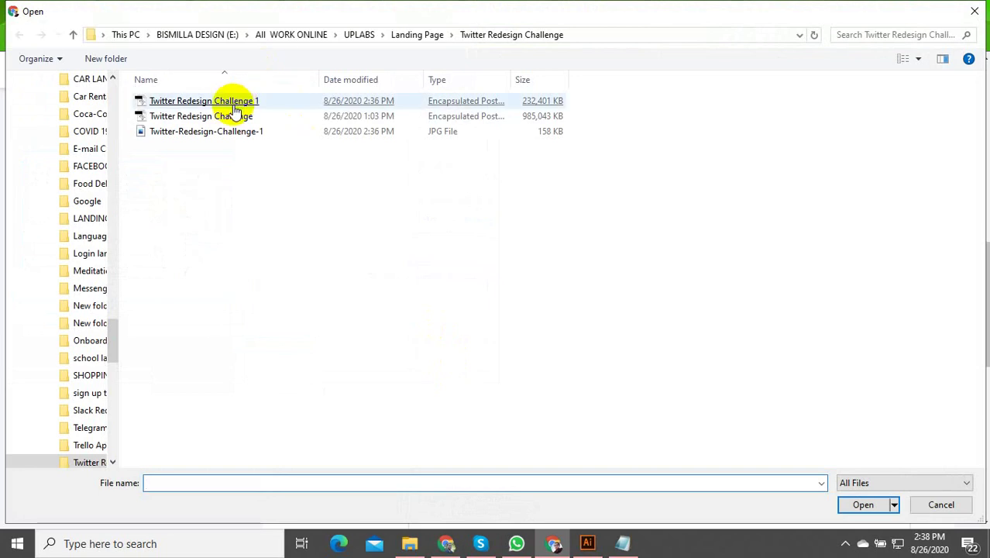
pyautogui.click(240, 106)
pyautogui.rightClick(240, 101)
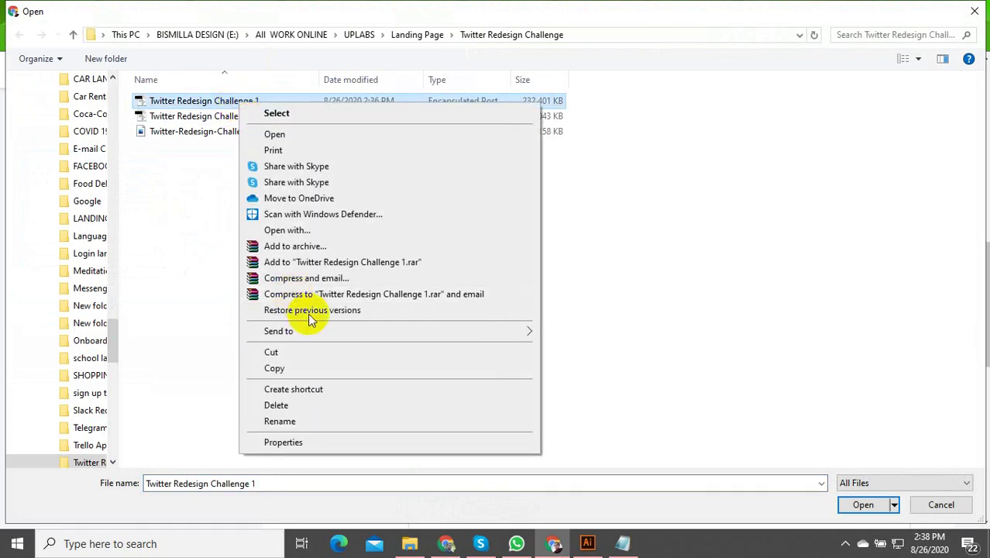
pyautogui.moveTo(515, 331)
pyautogui.click(572, 351)
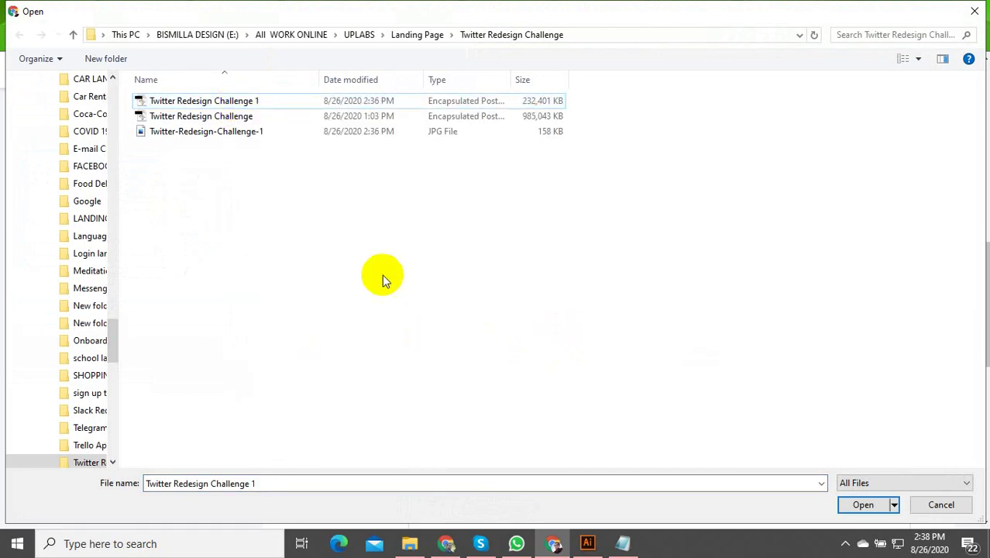
# Show the folder's files as icons and upload the Twitter Redesign Challenge 1 zip as the source file
pyautogui.click(918, 59)
pyautogui.click(934, 42)
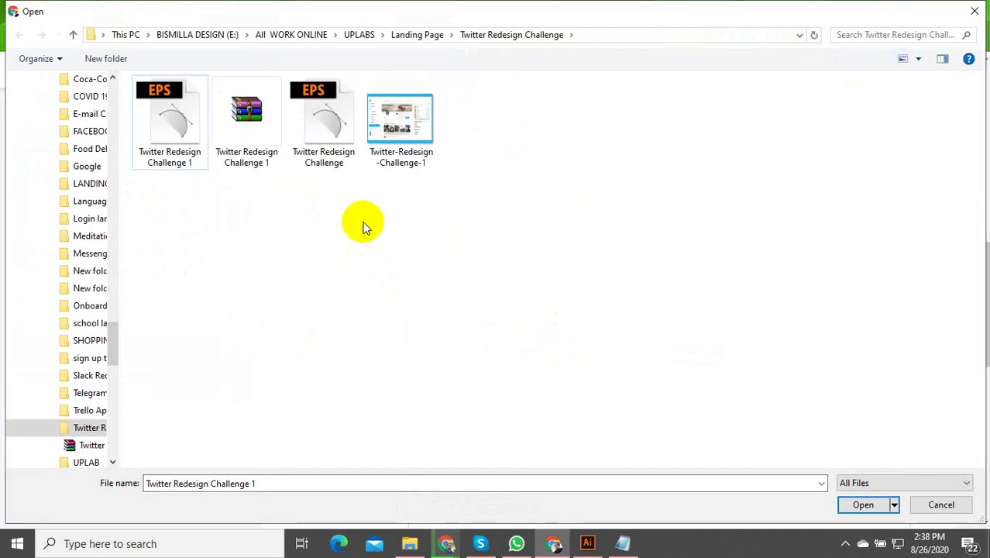
pyautogui.doubleClick(271, 151)
# Set Illustrator as the software the design works with and enable sharing on Twitter and Dribbble
pyautogui.scroll(-2, 504, 434)
pyautogui.scroll(-5, 504, 434)
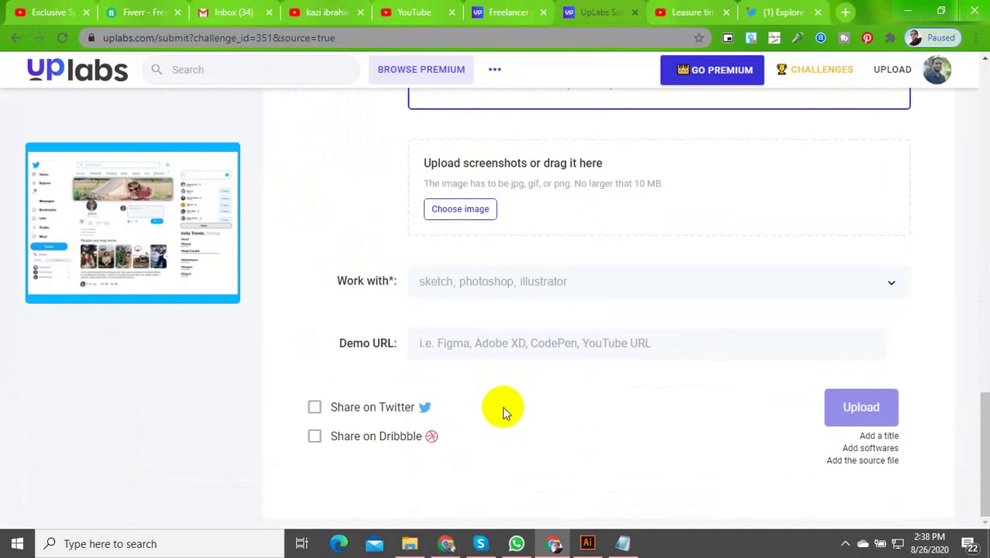
pyautogui.click(463, 293)
pyautogui.write('il')
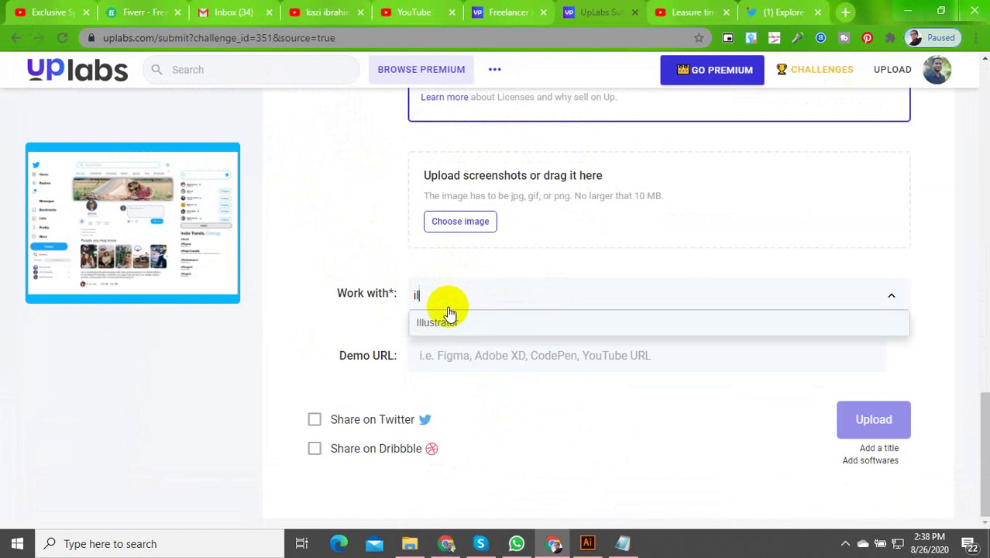
pyautogui.click(416, 320)
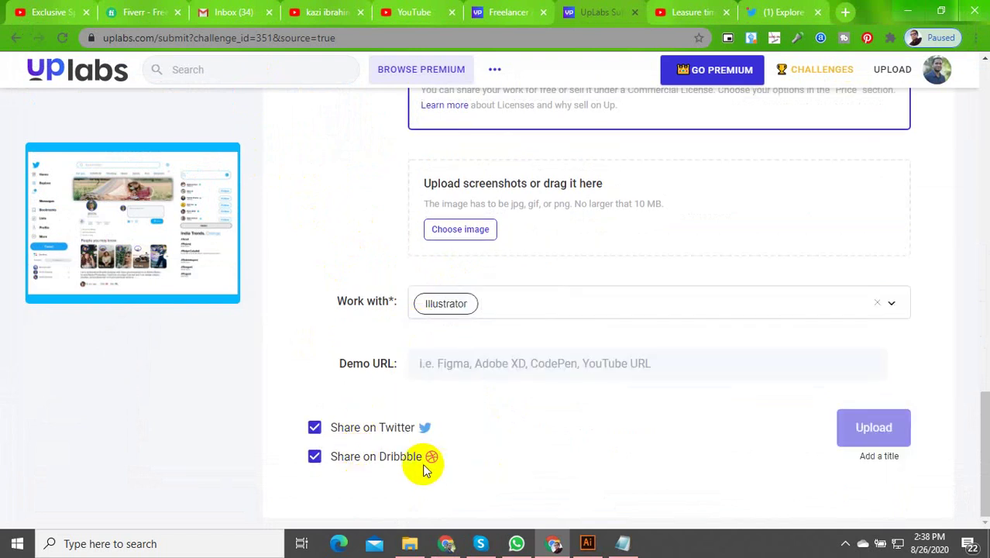
# In the other UpLabs tab, open the Twitter Redesign Challenge from the challenges list and copy its title
pyautogui.scroll(9, 650, 467)
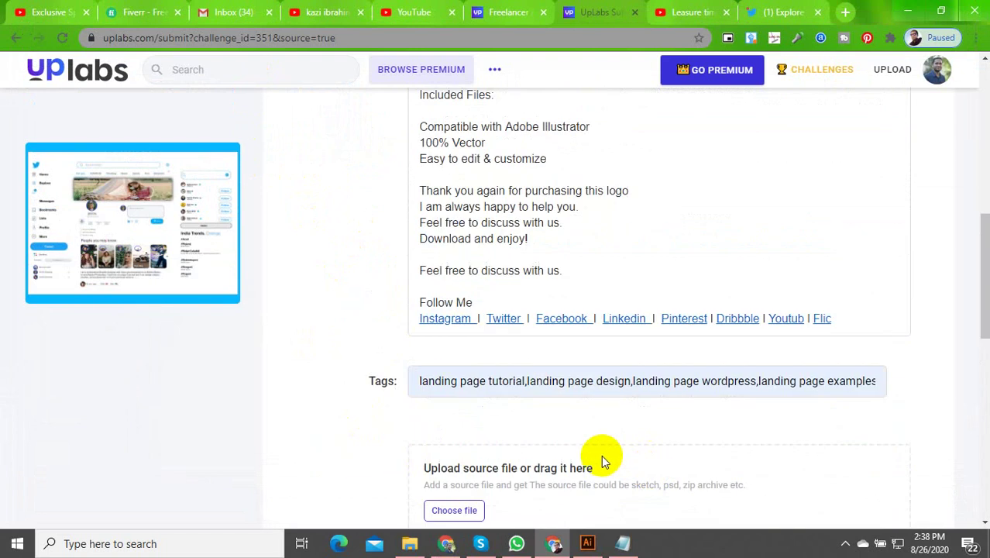
pyautogui.scroll(-4, 538, 336)
pyautogui.scroll(10, 573, 248)
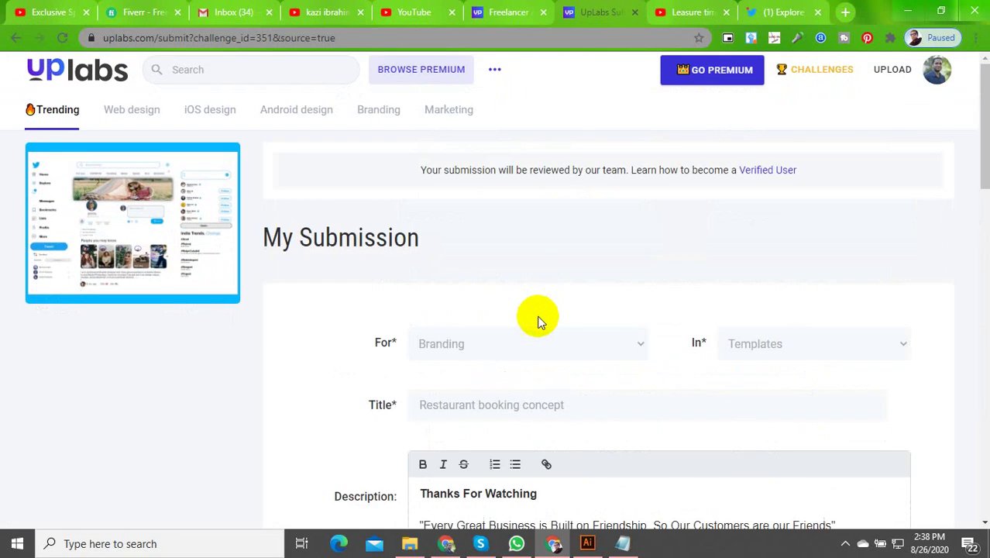
pyautogui.click(510, 13)
pyautogui.click(842, 69)
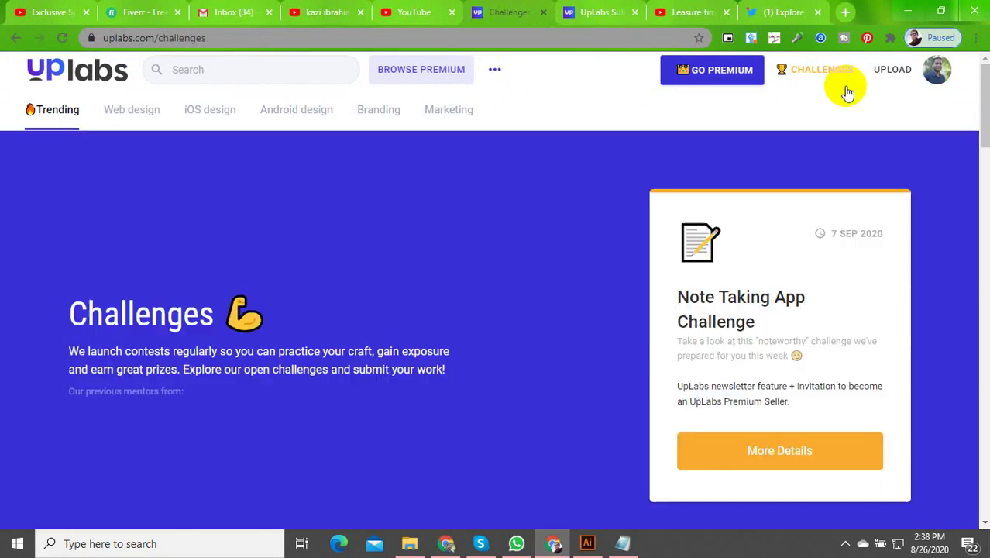
pyautogui.scroll(-10, 382, 279)
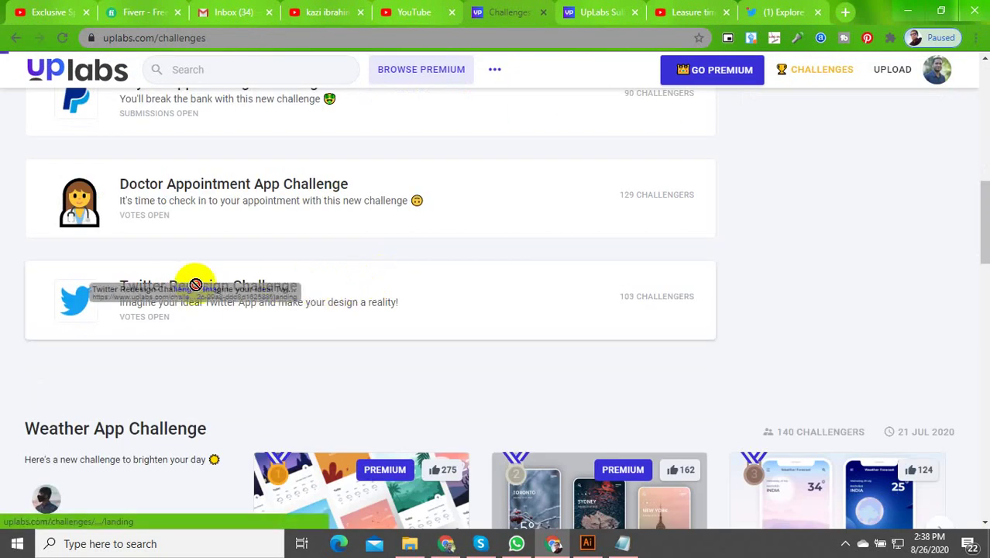
pyautogui.click(163, 292)
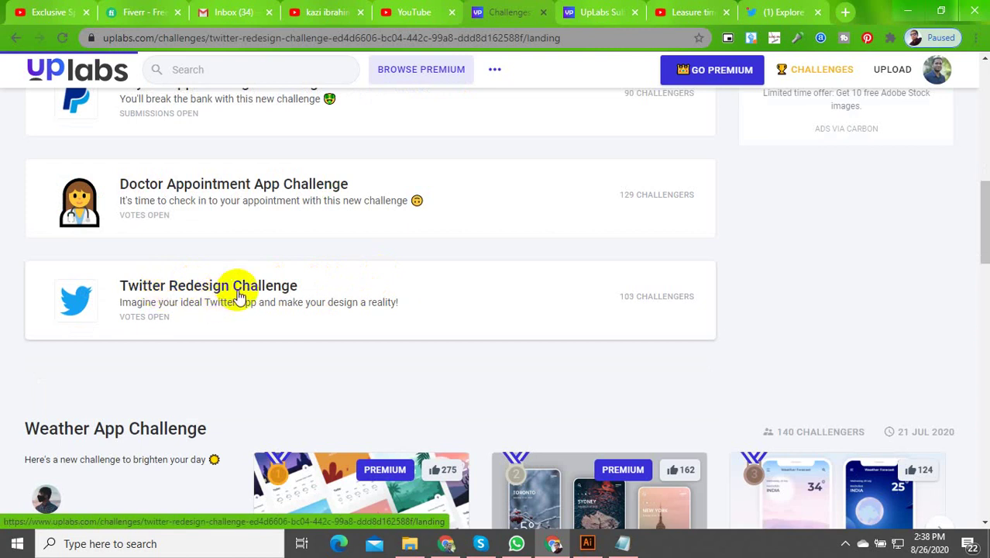
pyautogui.moveTo(316, 294); pyautogui.dragTo(671, 289)
pyautogui.hotkey('ctrl', 'c')
# Back in the submission form, paste "Twitter Redesign Challenge" as the title
pyautogui.click(596, 12)
pyautogui.click(446, 404)
pyautogui.hotkey('ctrl', 'v')
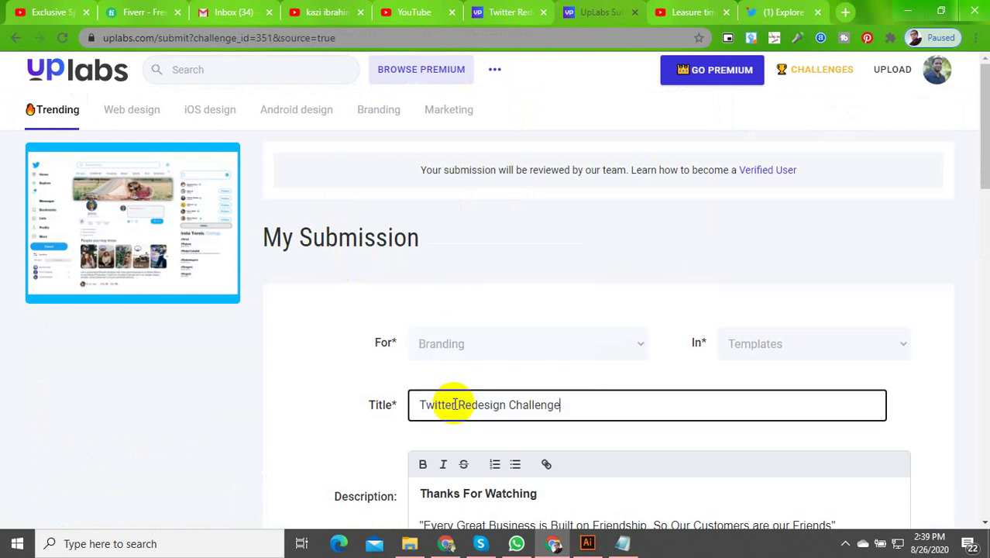
# Review the completed form's source file and license settings, and upload the submission
pyautogui.scroll(-15, 589, 399)
pyautogui.scroll(4, 476, 343)
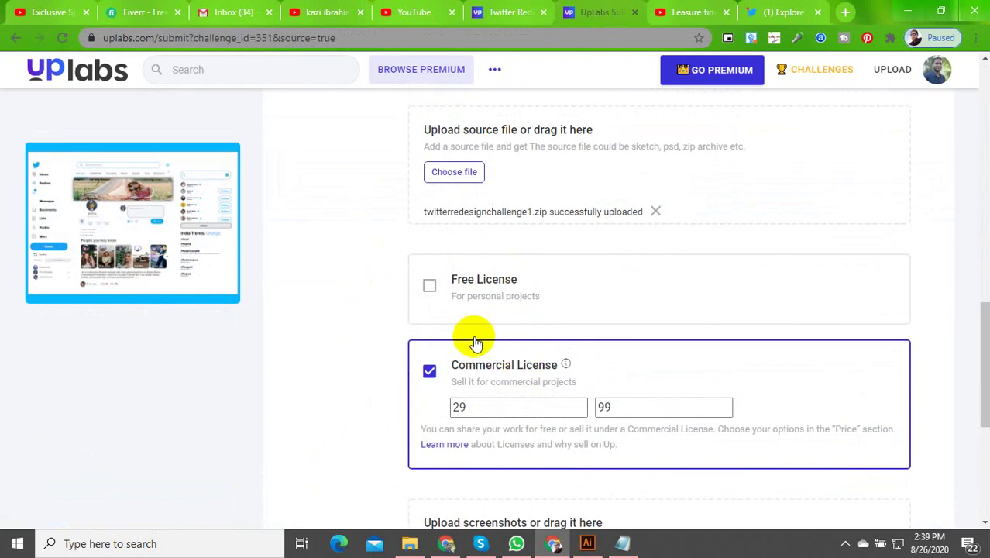
pyautogui.scroll(-4, 530, 370)
pyautogui.click(889, 440)
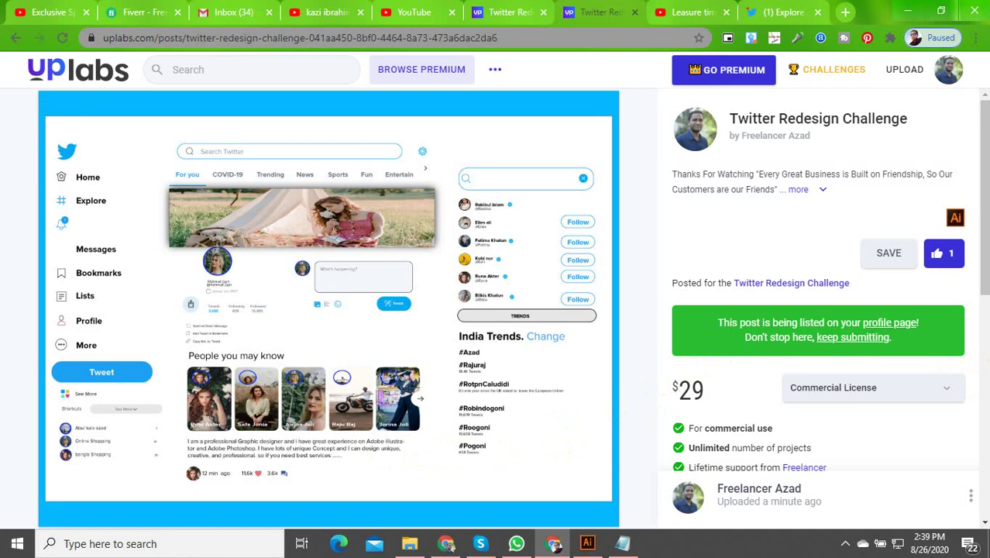
pyautogui.click(846, 543)
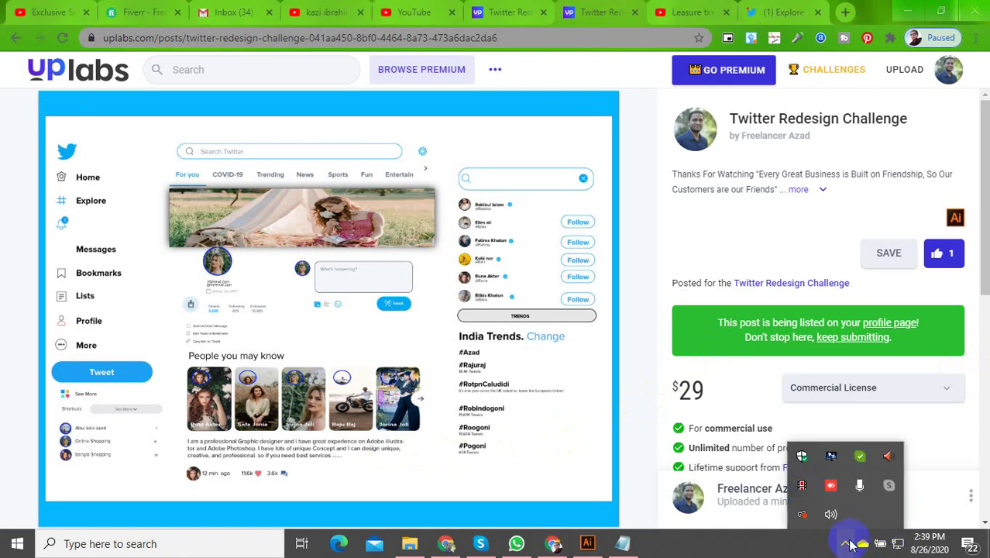